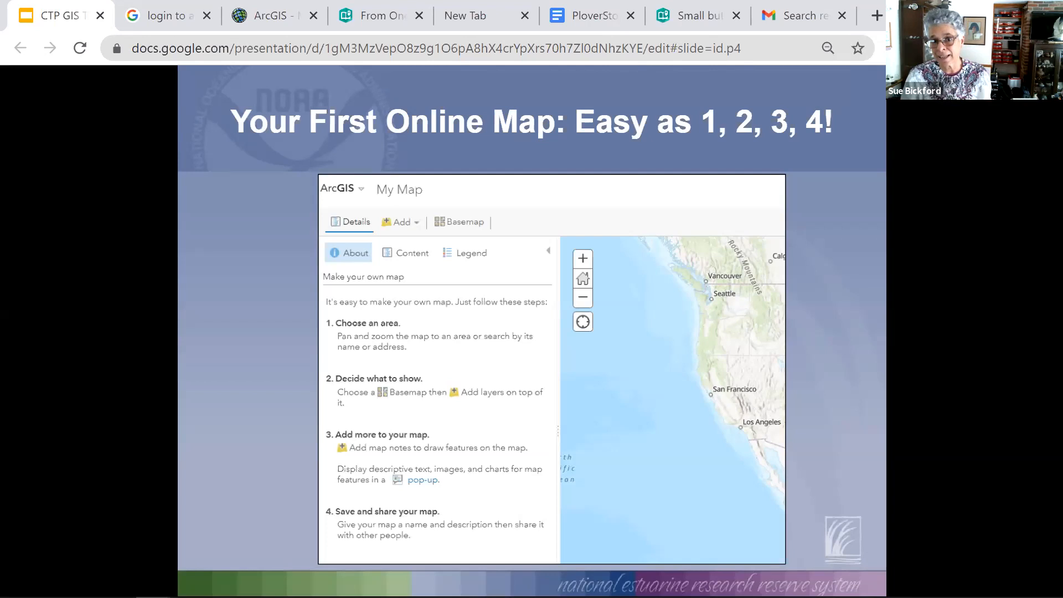
- Advance to the "Let's Build a Map" slide, switch to the Google results for "login to arcgis online", and sign in to ArcGIS Online with the prefilled credentials
left_click(659, 257)
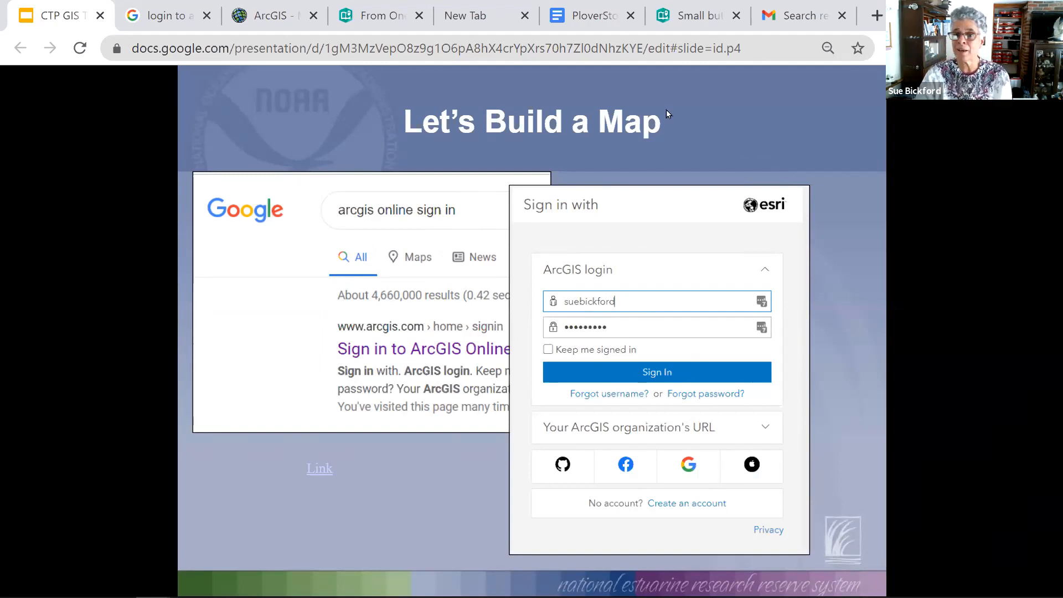
left_click(153, 22)
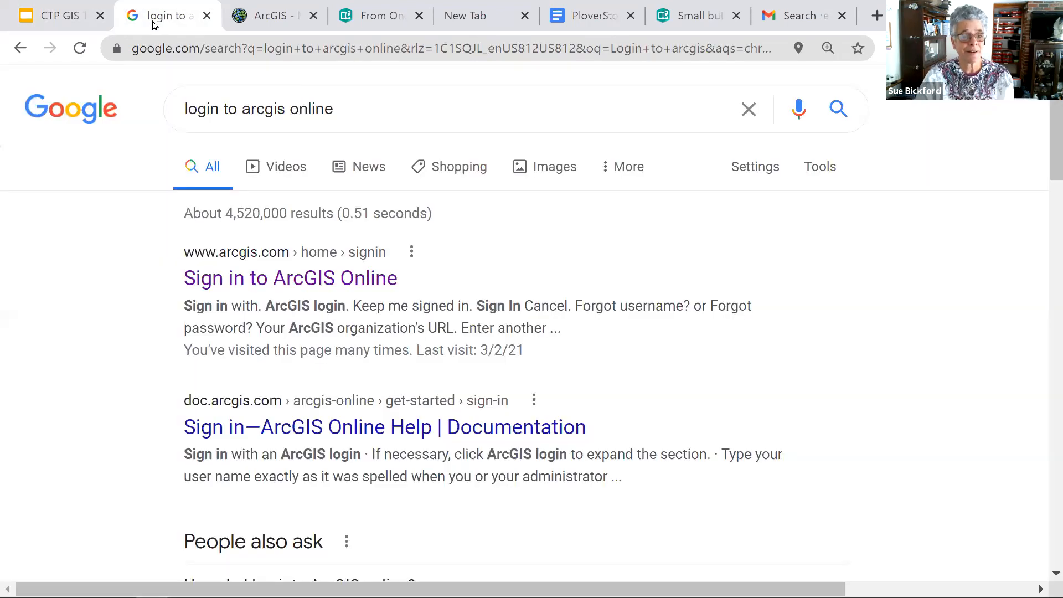
left_click(357, 283)
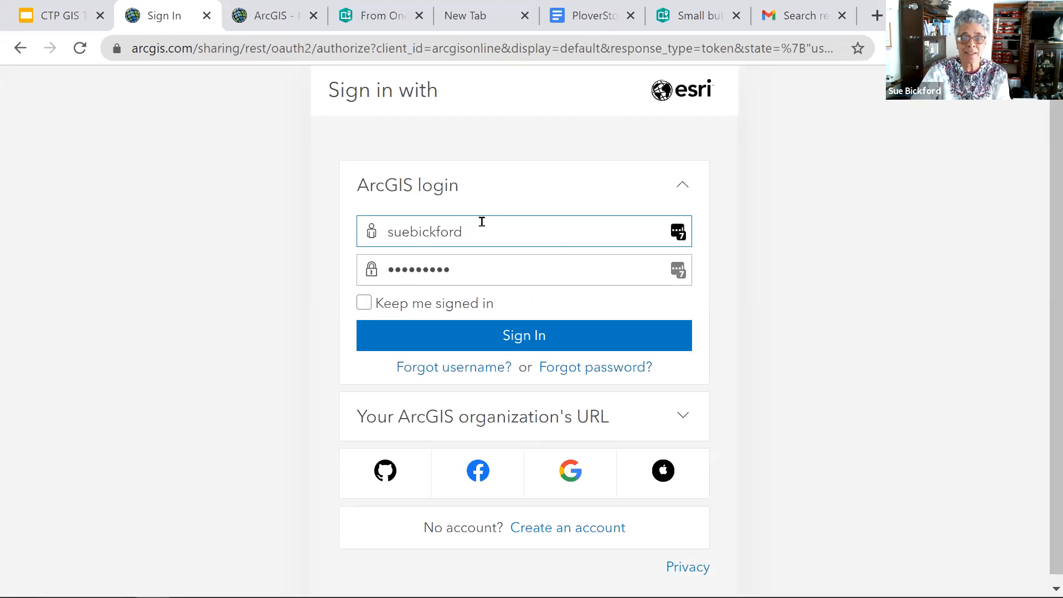
left_click(537, 339)
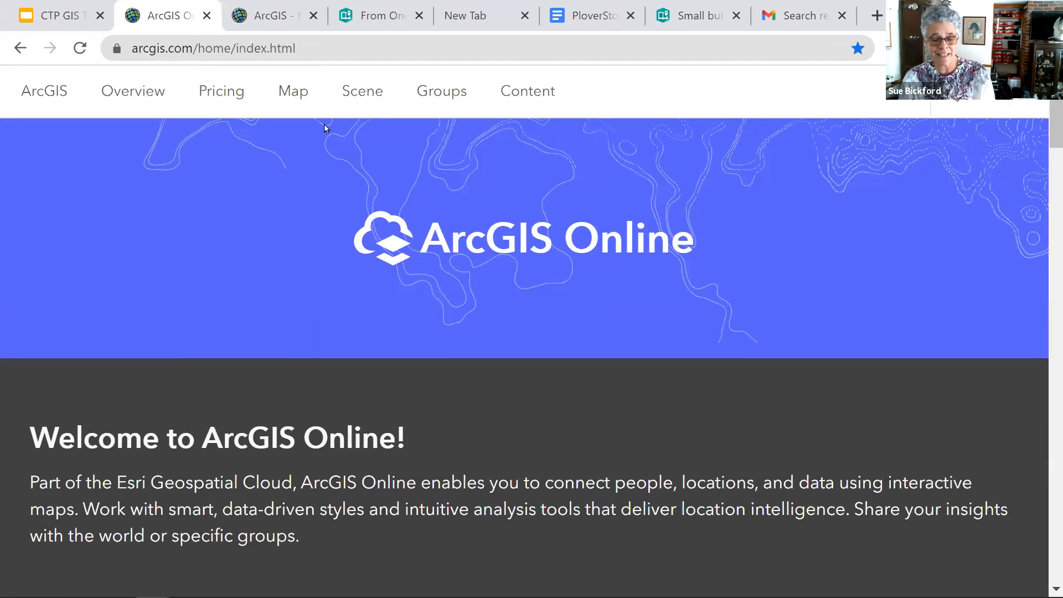
- Open the ArcGIS Online map viewer and read through the four steps for making your own map
left_click(290, 97)
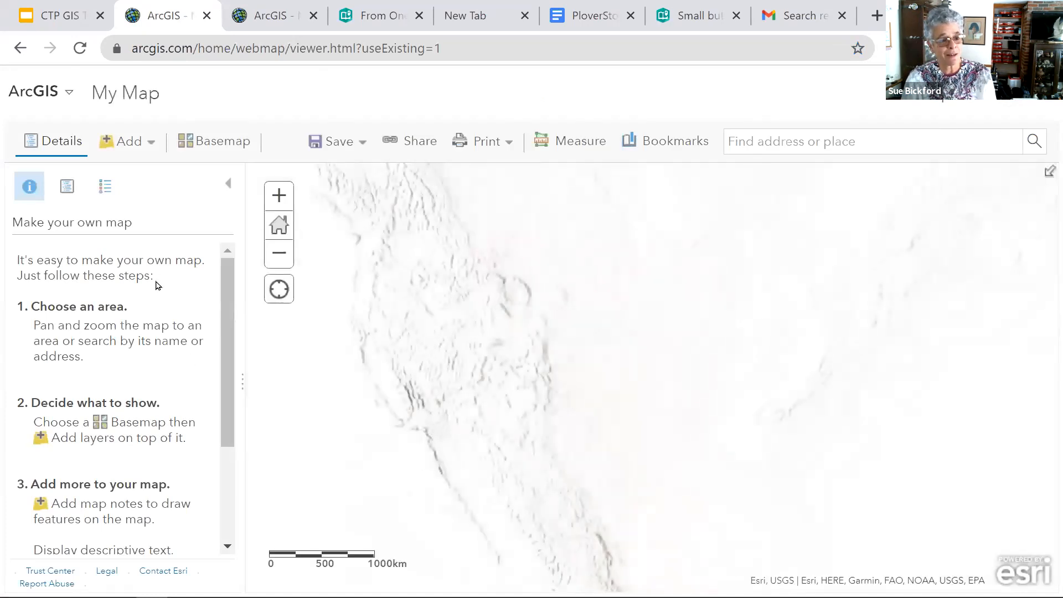
left_click_drag(223, 434, 233, 532)
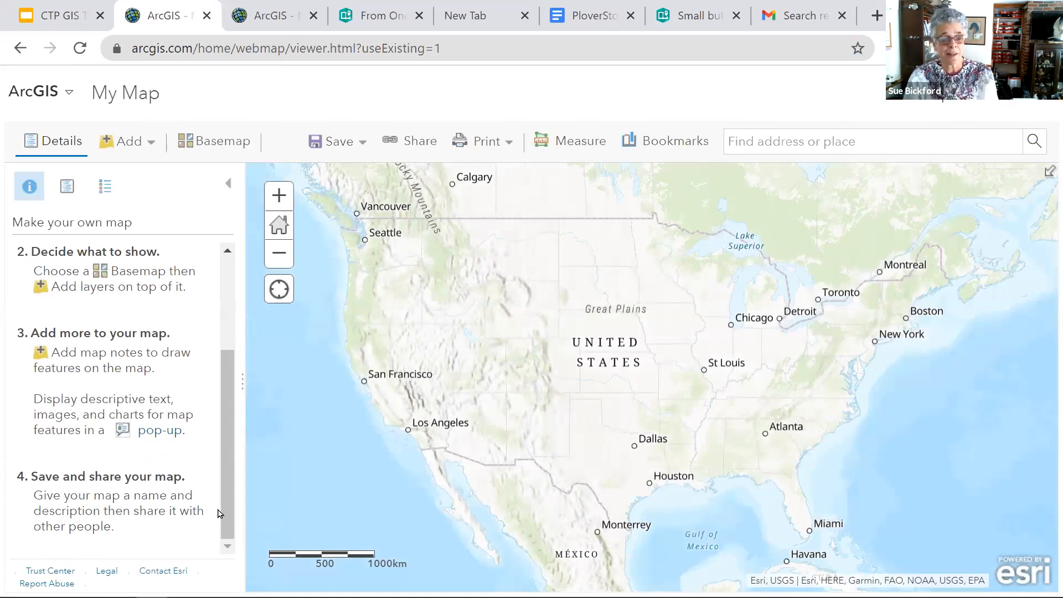
left_click_drag(231, 485, 231, 385)
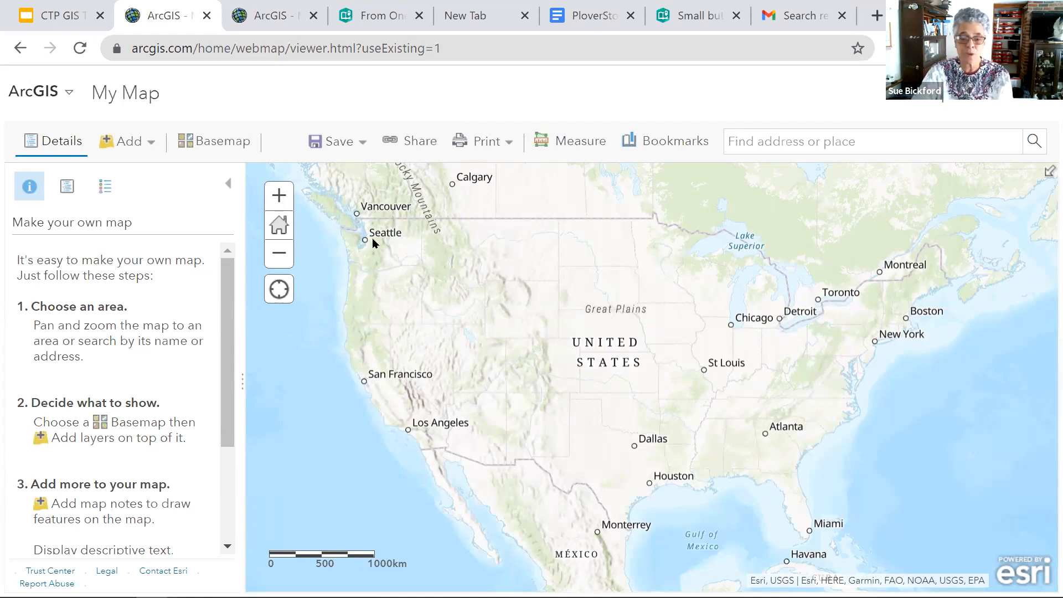
- Set the map's basemap to Imagery
left_click(214, 144)
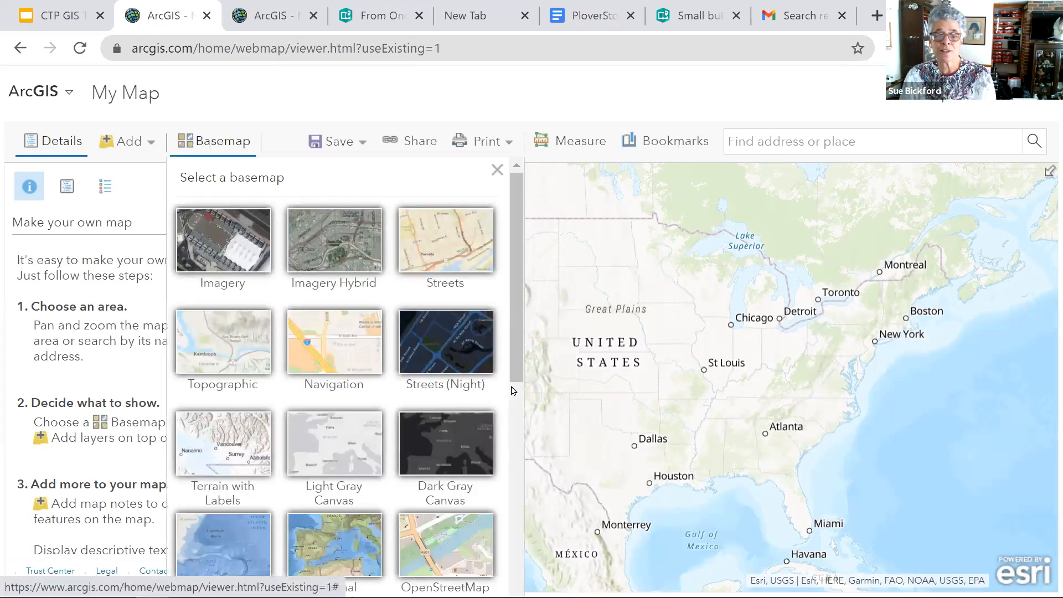
mouse_move(519, 380)
left_mouse_down()
mouse_move(517, 421)
mouse_move(517, 383)
left_mouse_up()
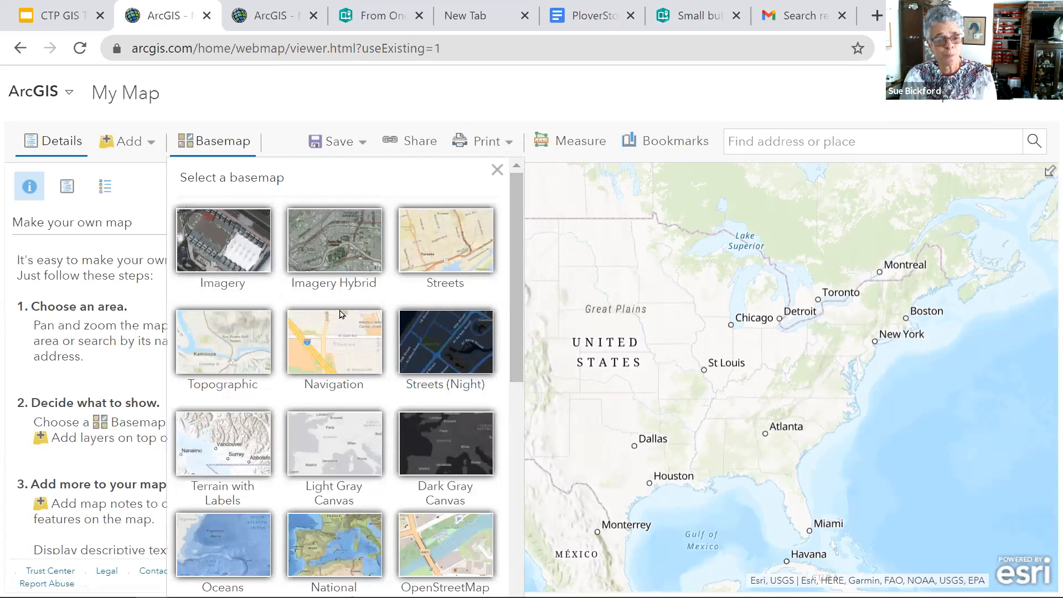
left_click(227, 253)
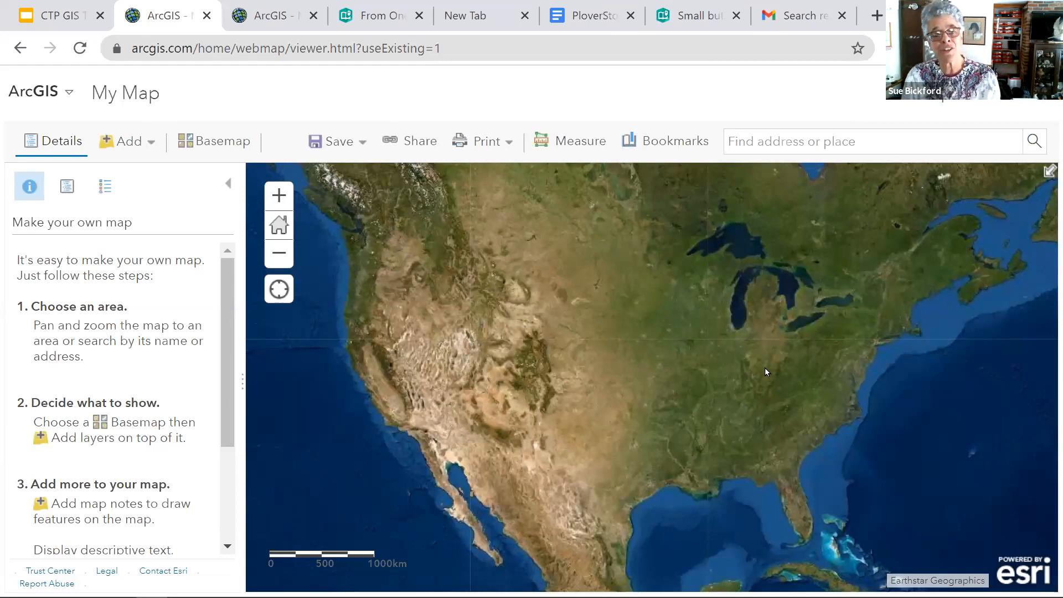
- Look through the whole basemap gallery and change the map's basemap to Topographic
left_click(224, 142)
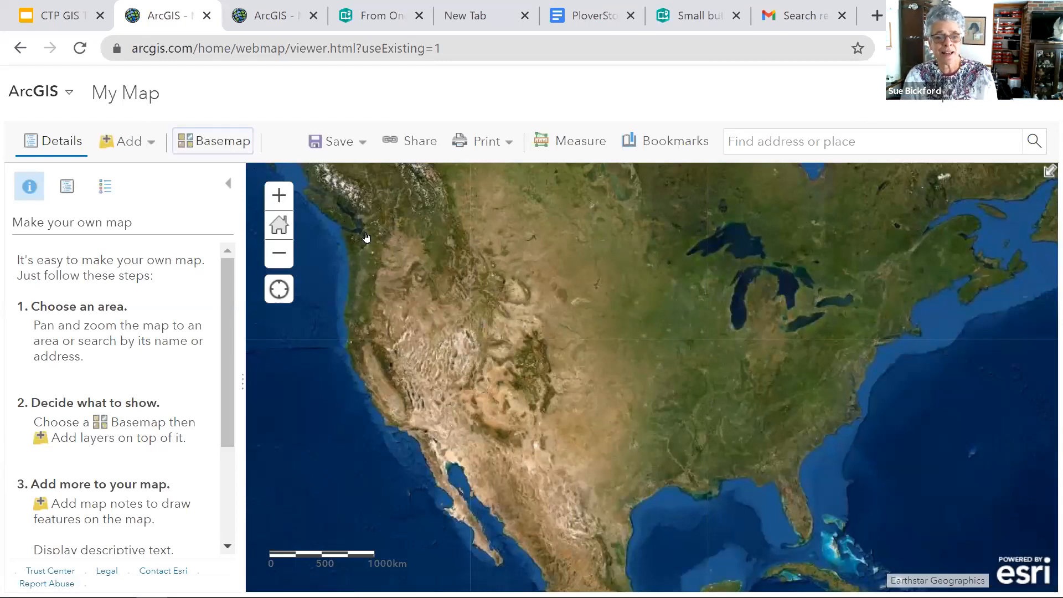
mouse_move(511, 317)
left_mouse_down()
mouse_move(523, 394)
mouse_move(522, 576)
left_mouse_up()
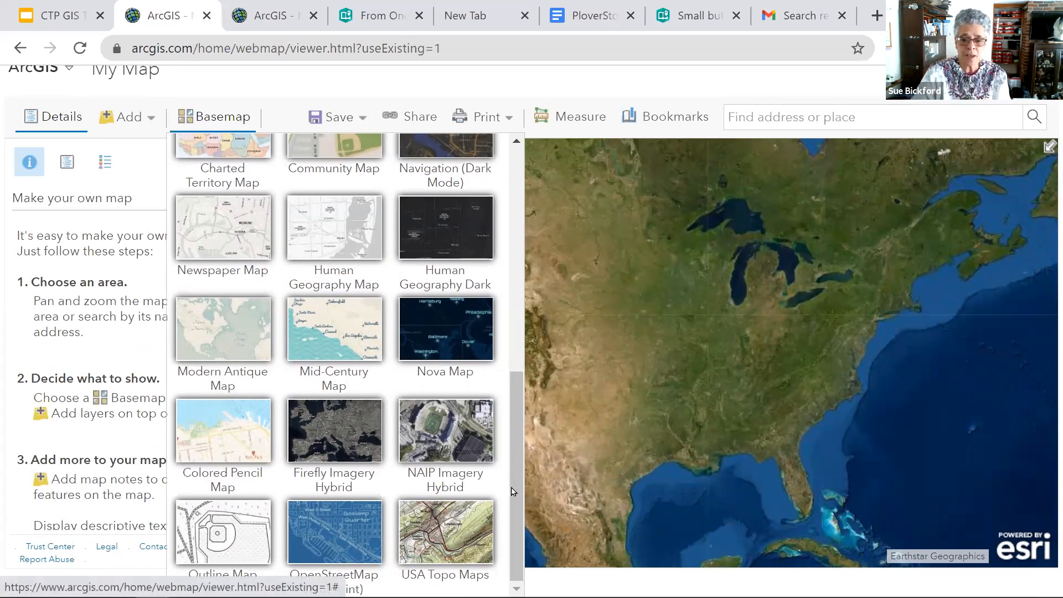
left_click_drag(520, 508, 516, 291)
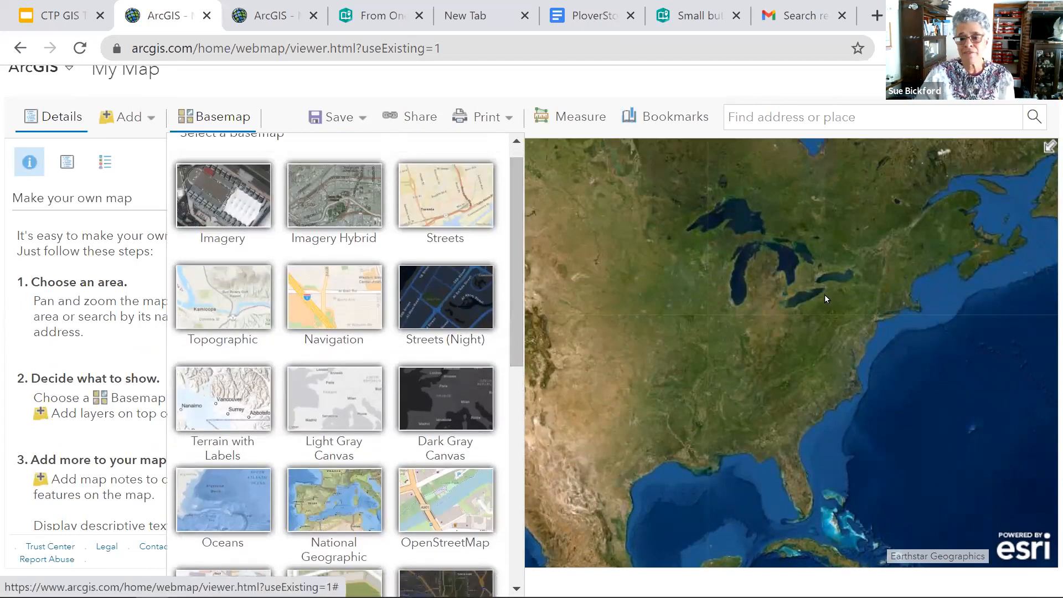
left_click(238, 288)
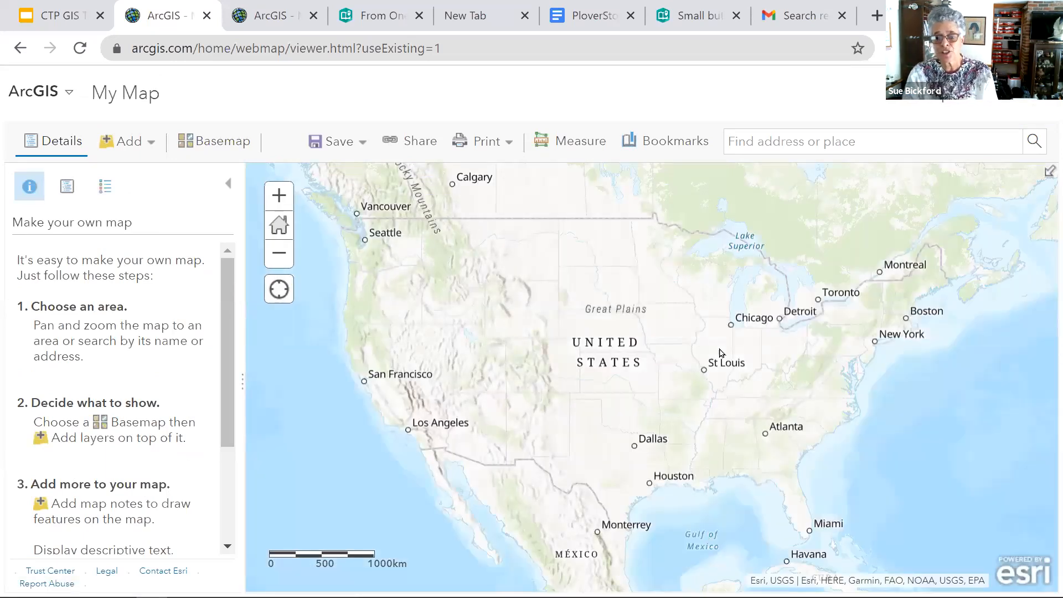
scroll(721, 353, "up", 2)
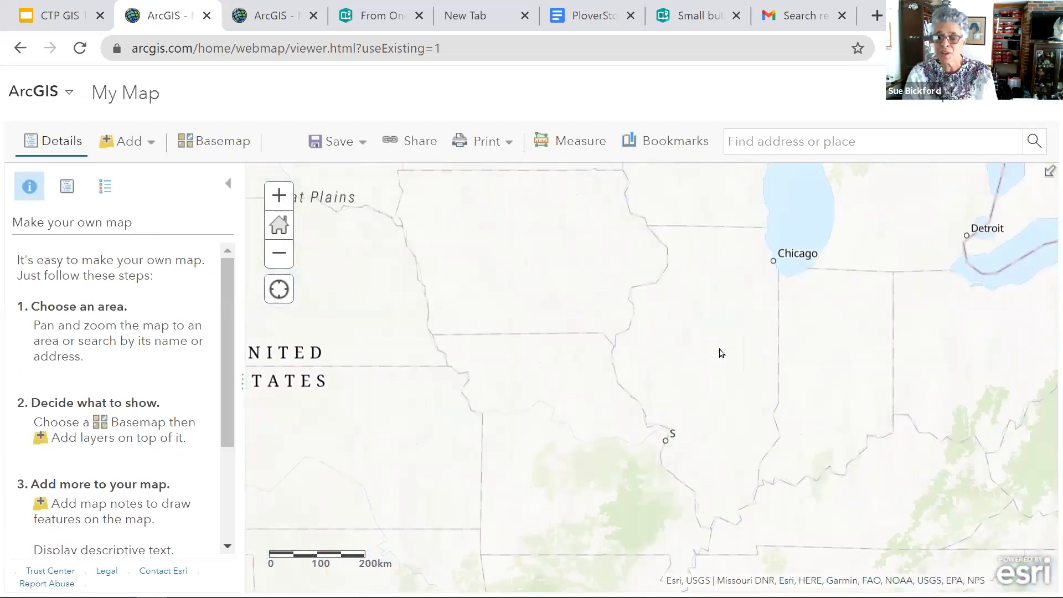
- Change the map's basemap to National Geographic
left_click(218, 144)
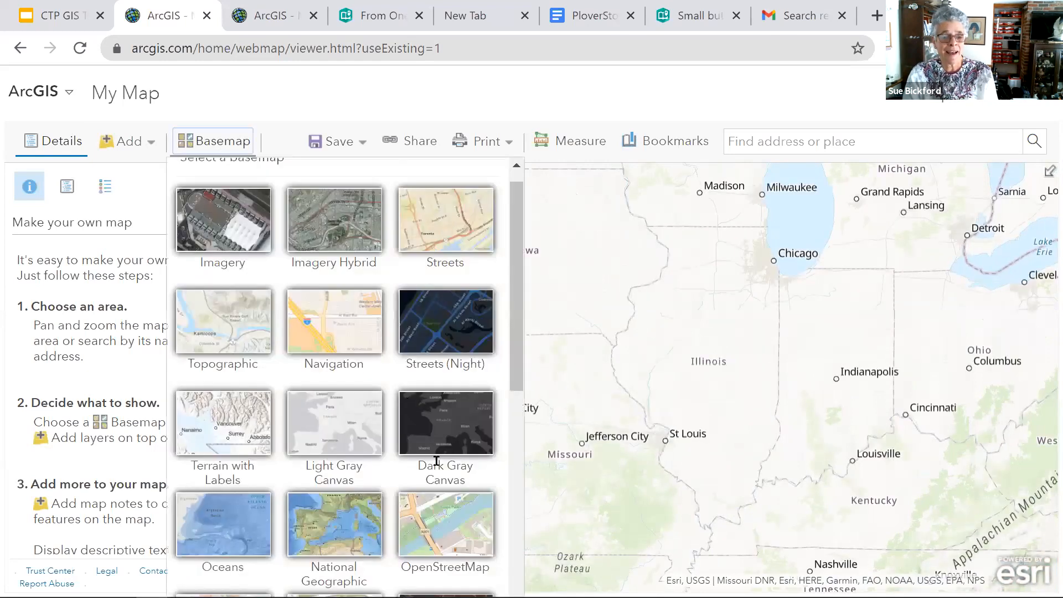
scroll(437, 470, "down", 1)
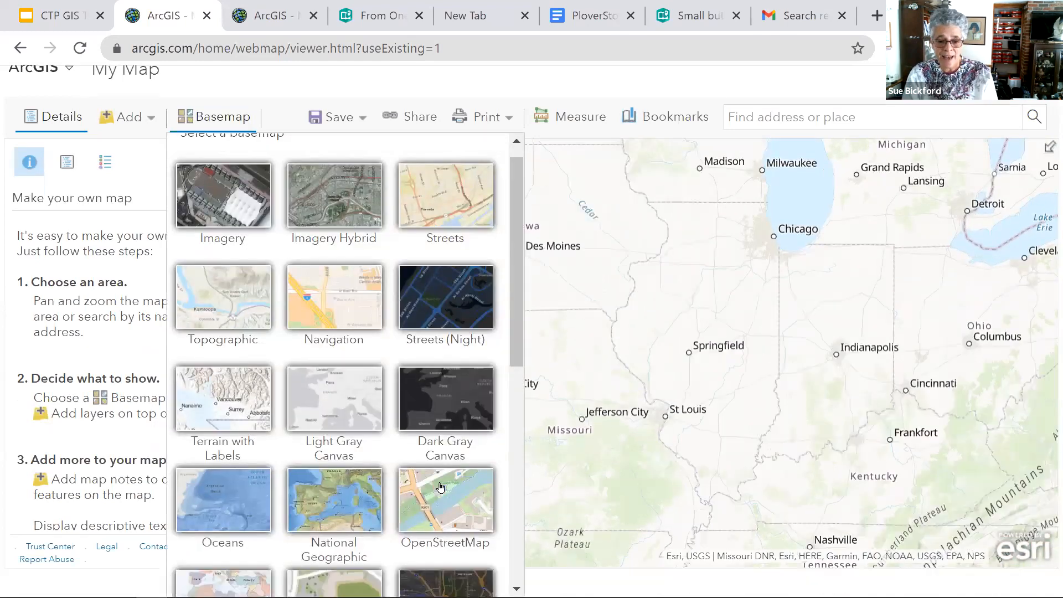
left_click(331, 499)
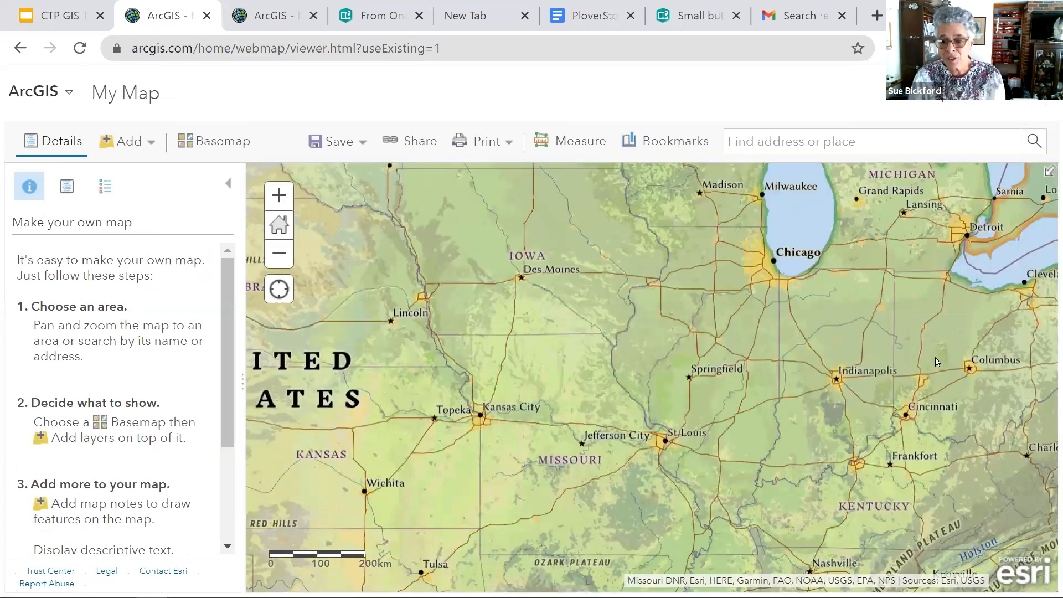
- Examine how the National Geographic basemap's detail changes with scale around Augusta, Maine
left_click_drag(681, 371, 498, 356)
left_click_drag(899, 331, 686, 499)
left_click_drag(787, 375, 673, 432)
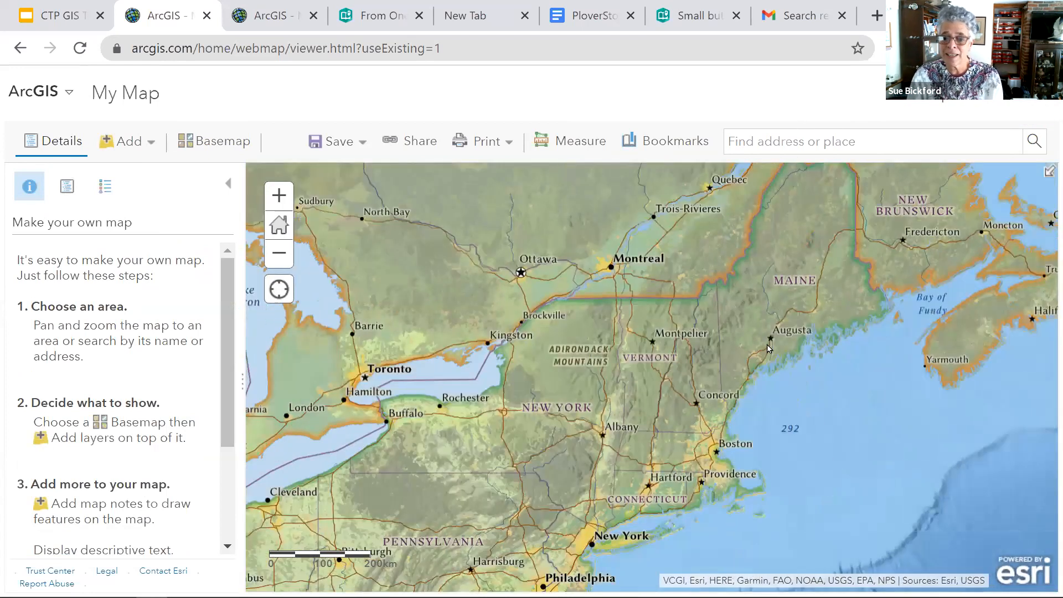
scroll(769, 347, "up", 5)
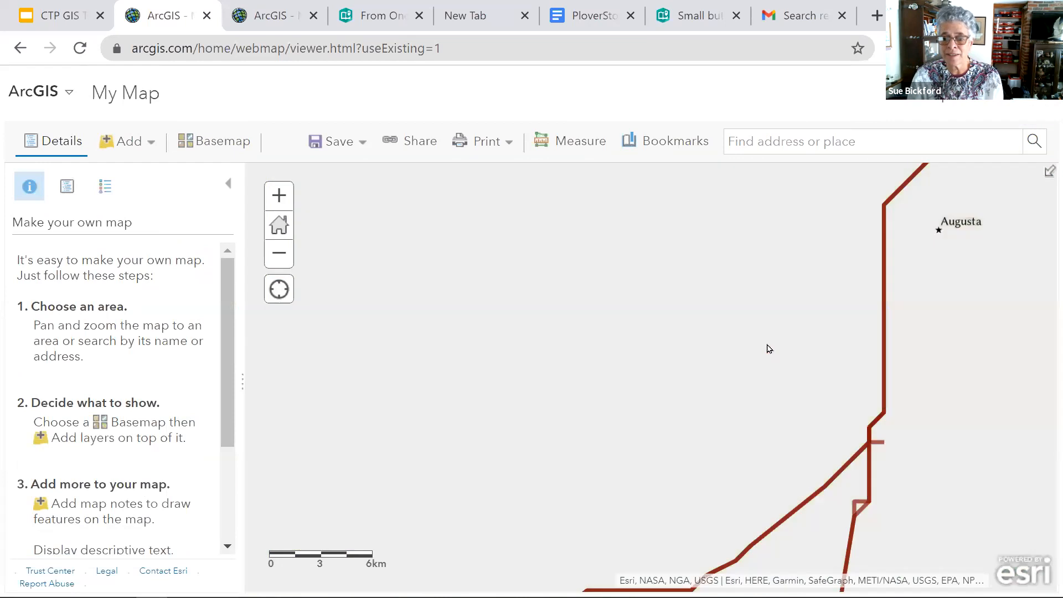
scroll(768, 348, "up", 4)
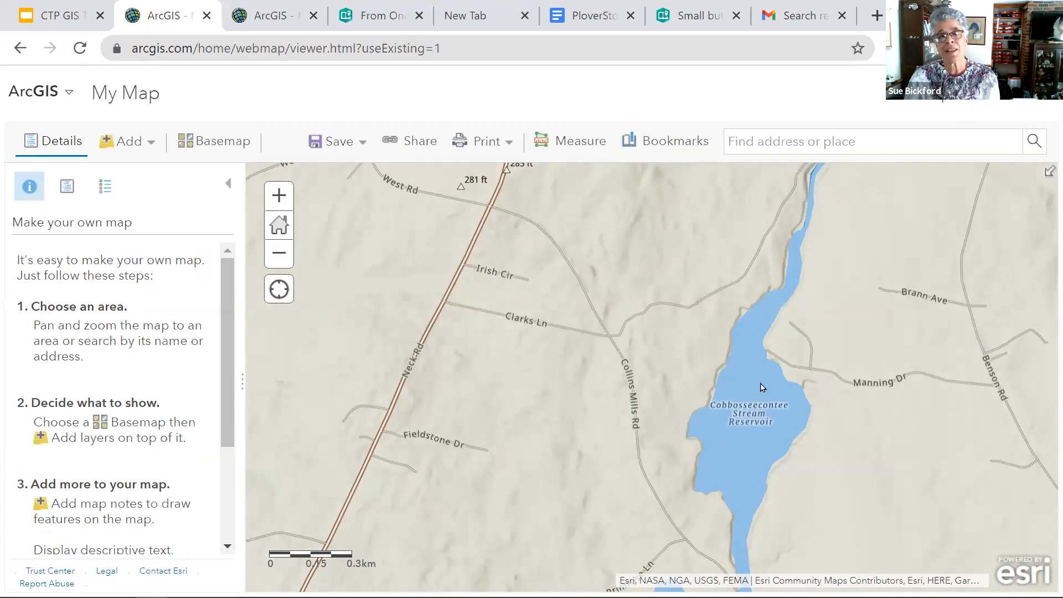
scroll(761, 388, "down", 3)
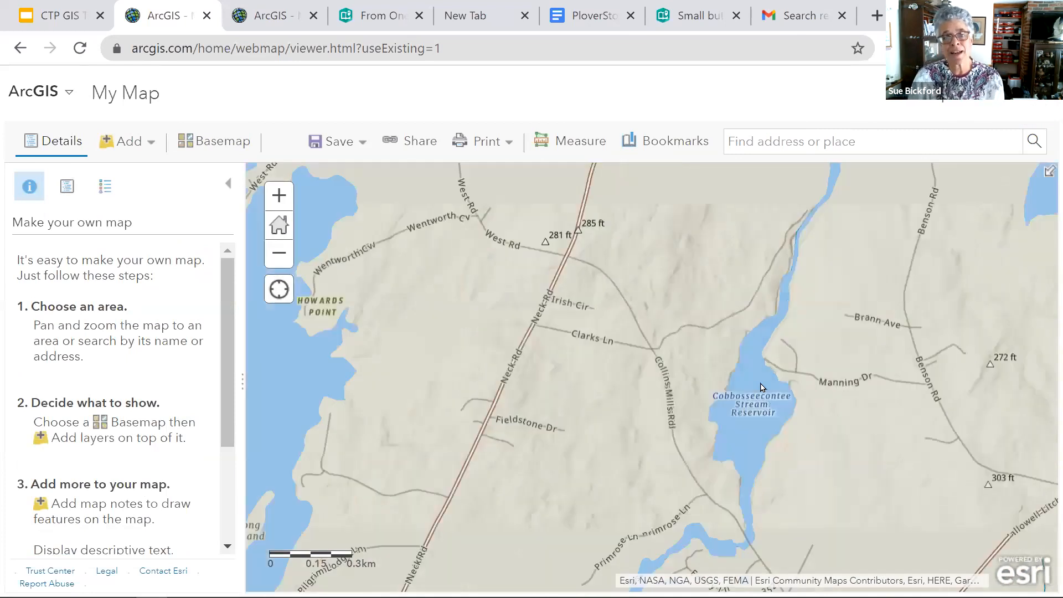
scroll(761, 388, "down", 6)
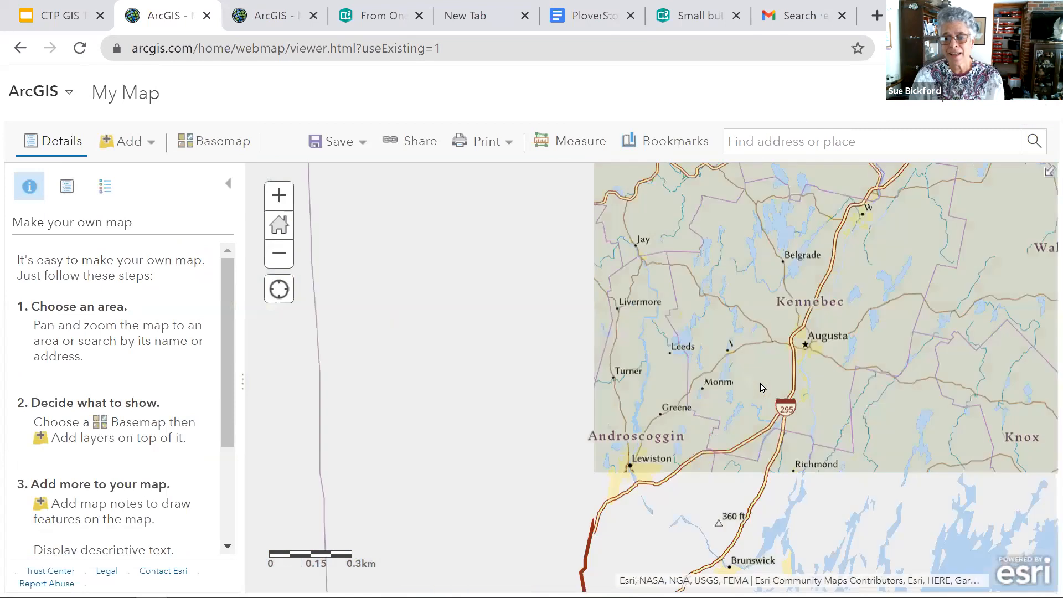
scroll(761, 388, "down", 2)
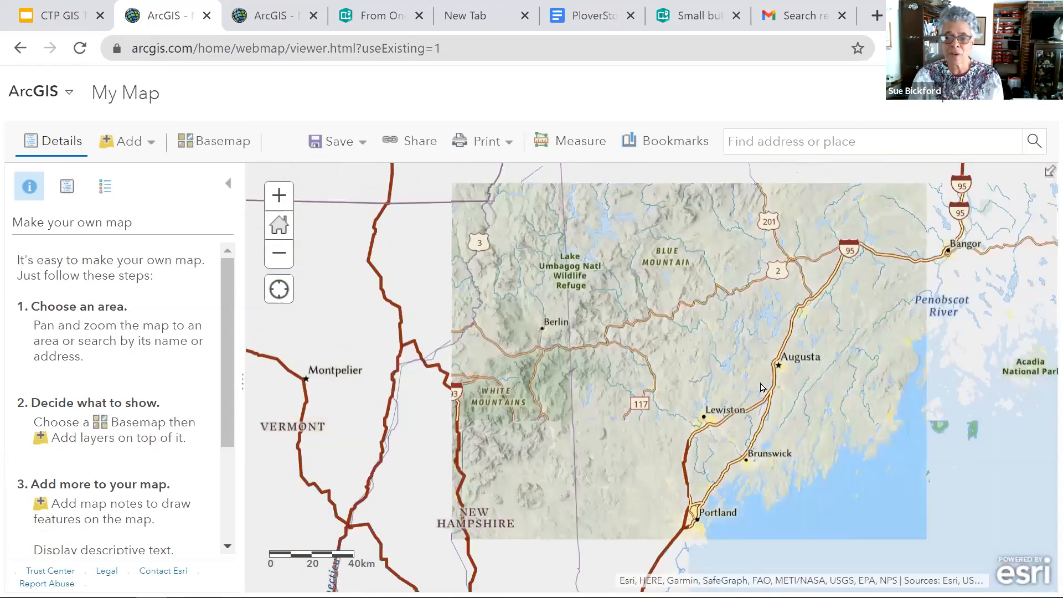
scroll(761, 387, "down", 1)
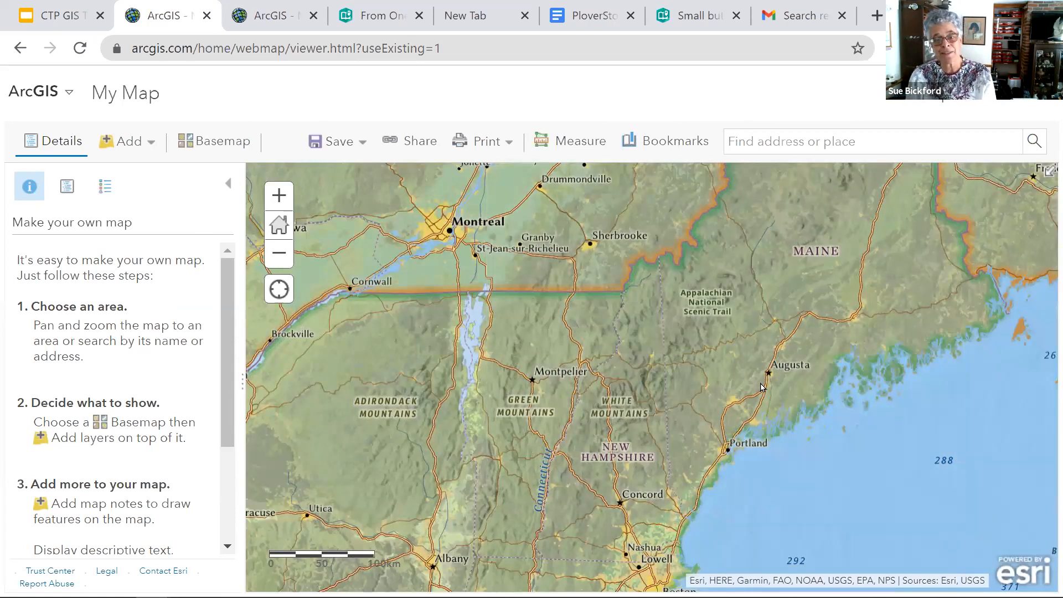
- Change the basemap to Mid-Century Map and inspect its styling along the Massachusetts coast near Gloucester
left_click(215, 149)
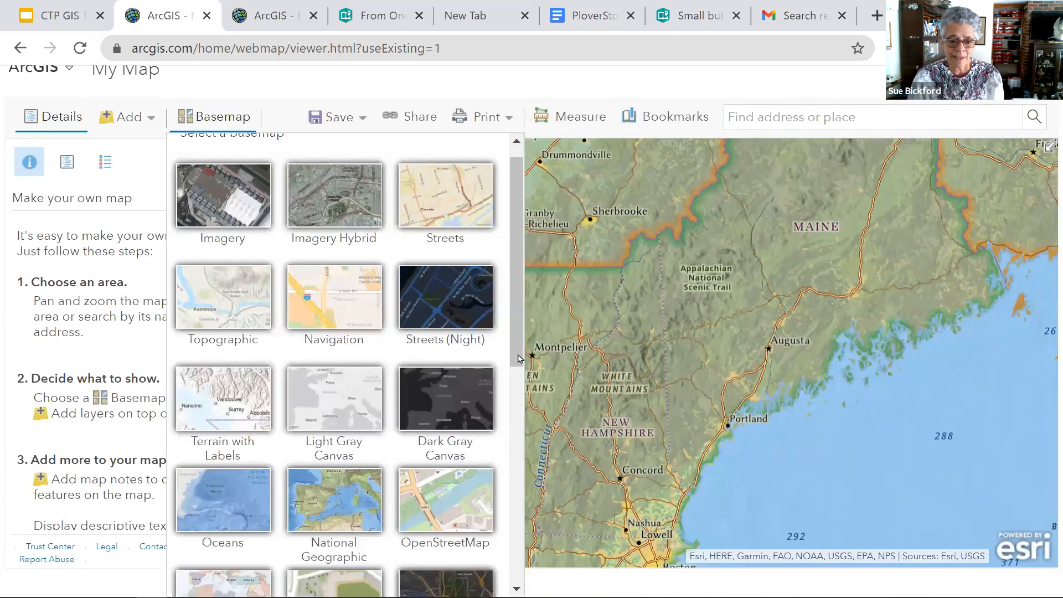
scroll(519, 434, "down", 8)
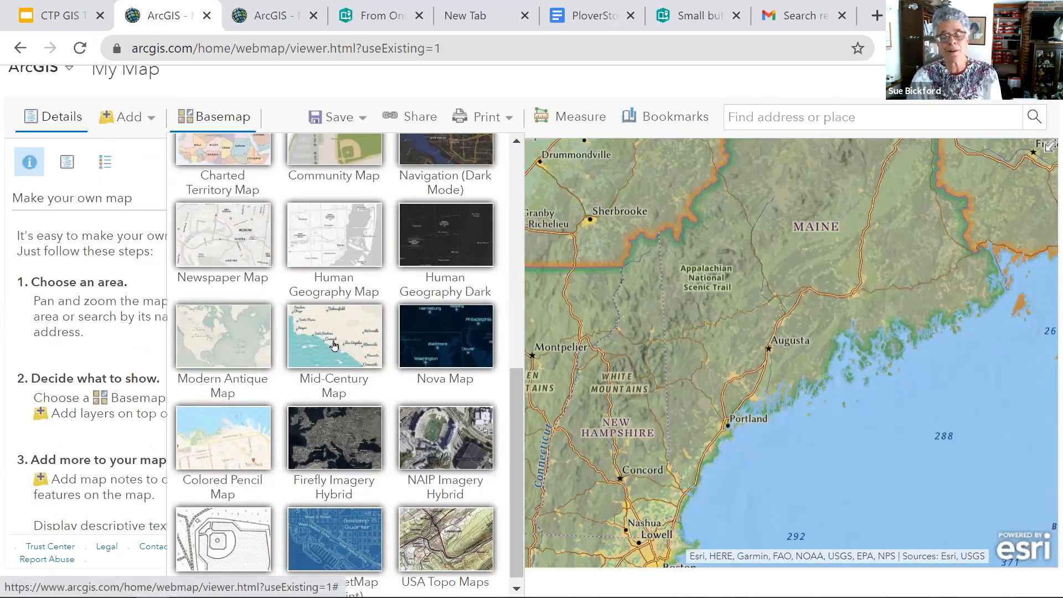
left_click(704, 386)
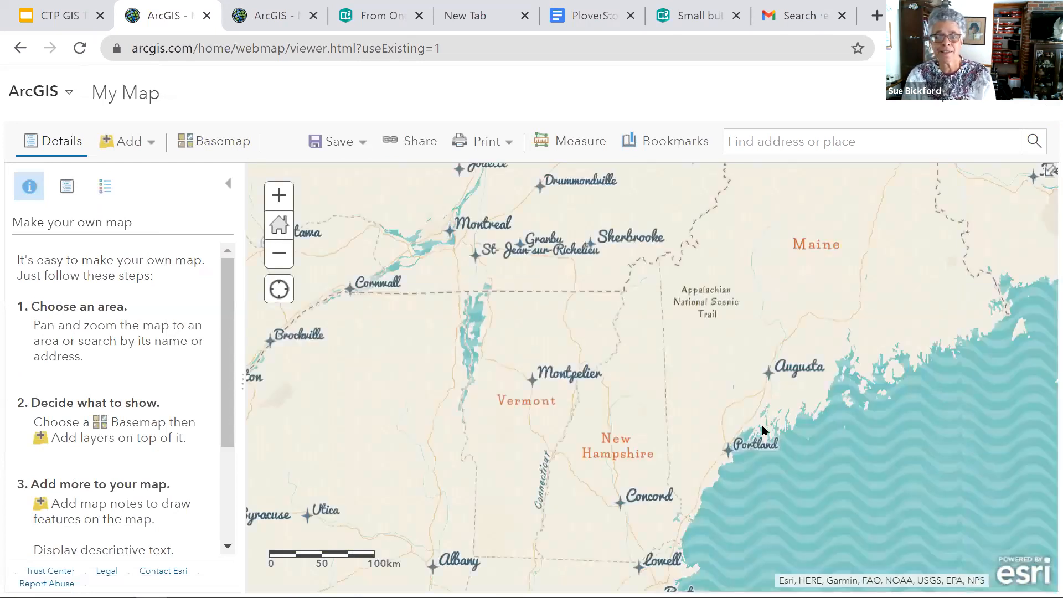
left_click_drag(761, 484, 759, 290)
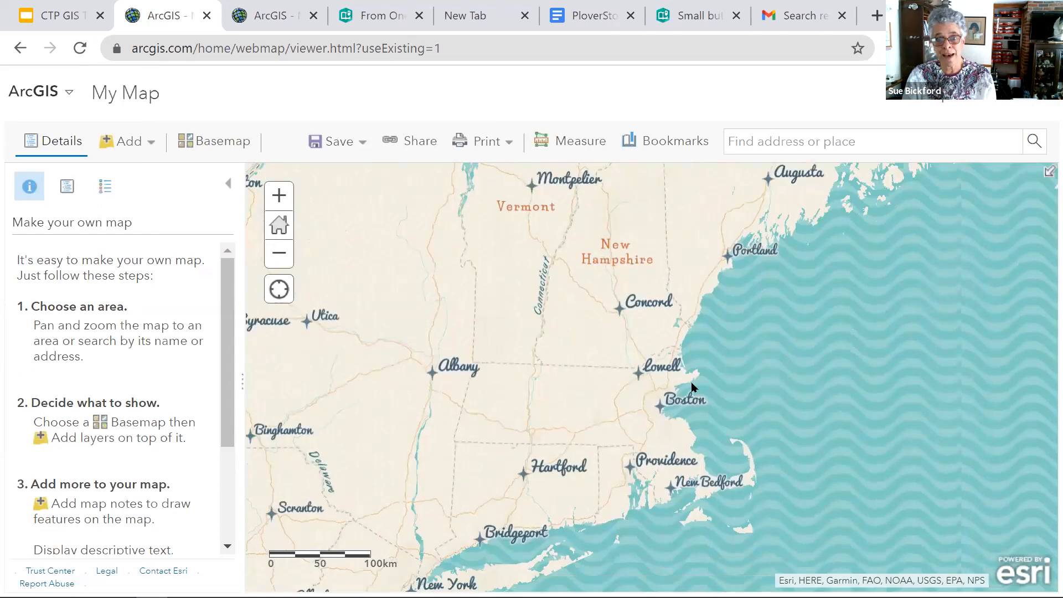
scroll(692, 387, "up", 2)
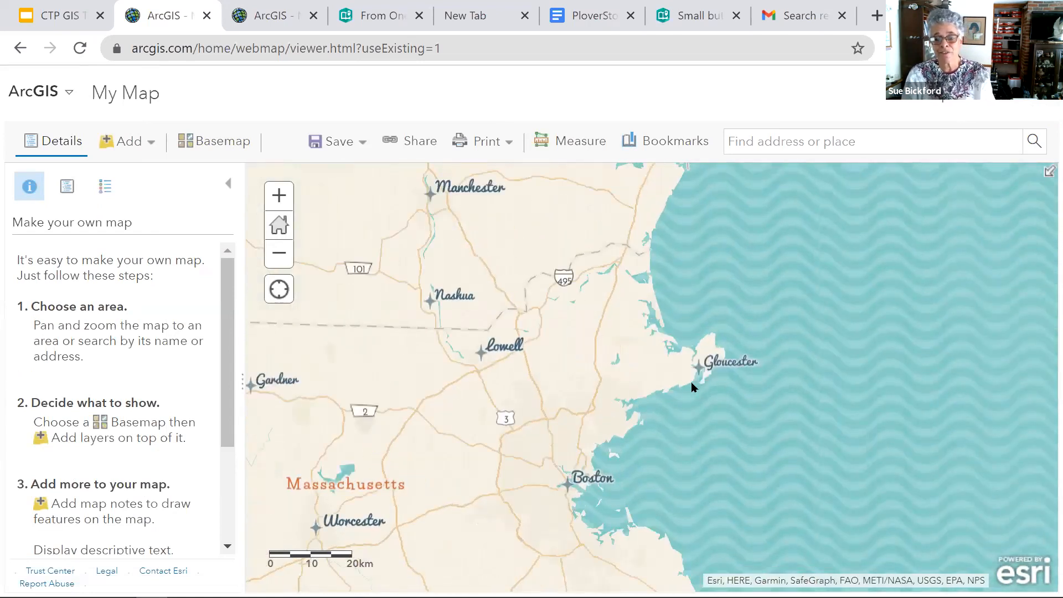
scroll(693, 386, "up", 1)
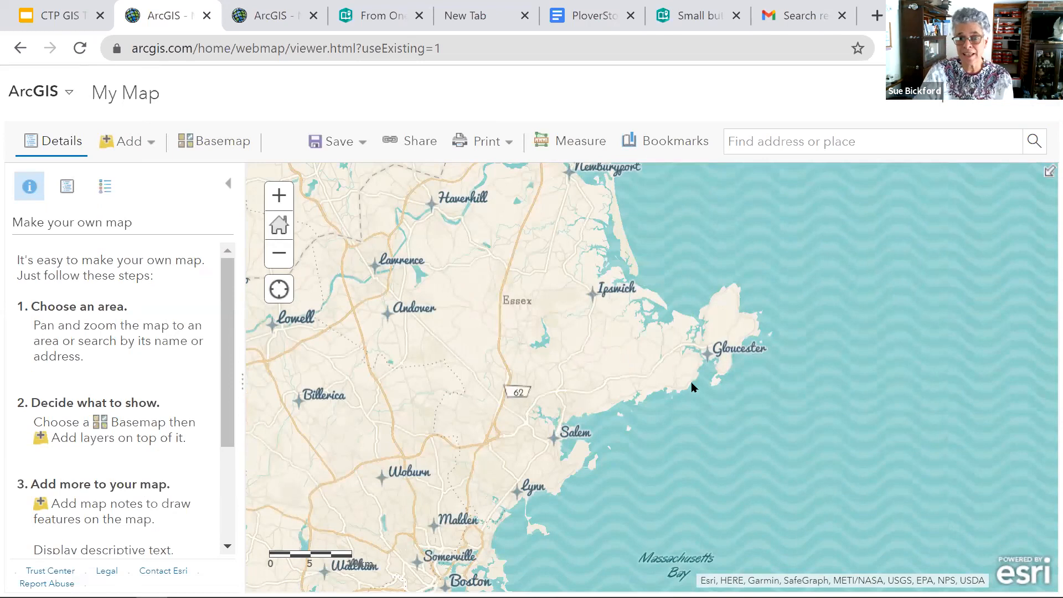
- Change the basemap to Modern Antique Map and inspect it around Massachusetts at wider and closer scales
left_click(217, 144)
left_click(211, 340)
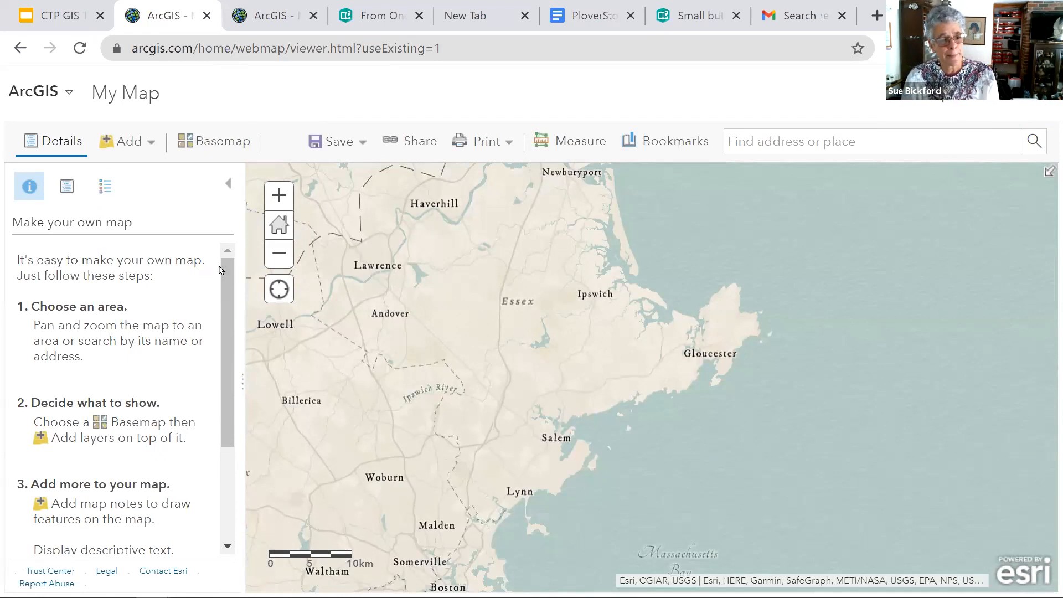
scroll(625, 373, "down", 3)
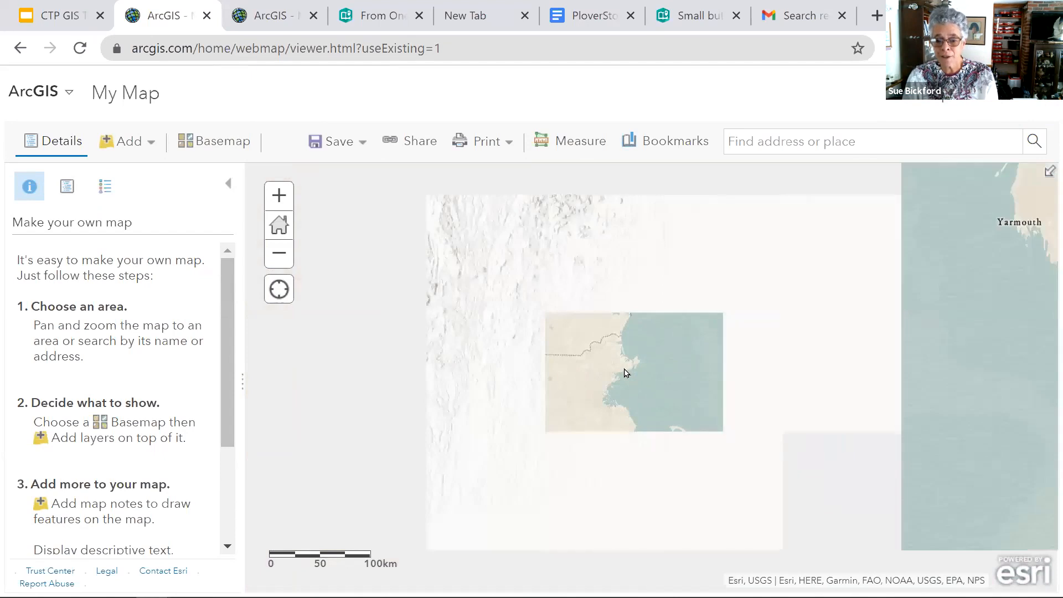
scroll(626, 373, "up", 2)
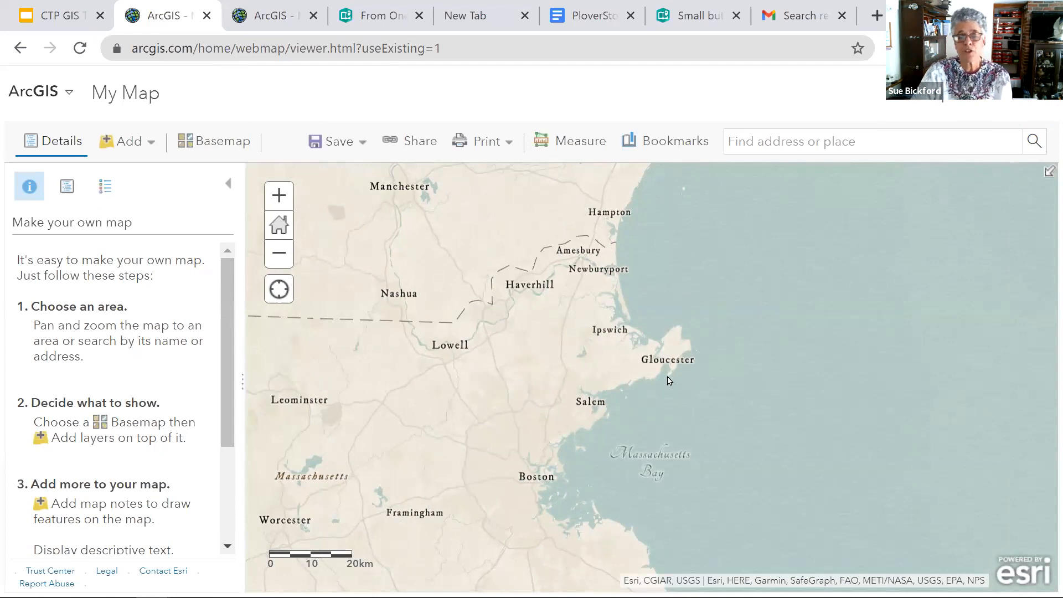
left_click_drag(668, 381, 878, 382)
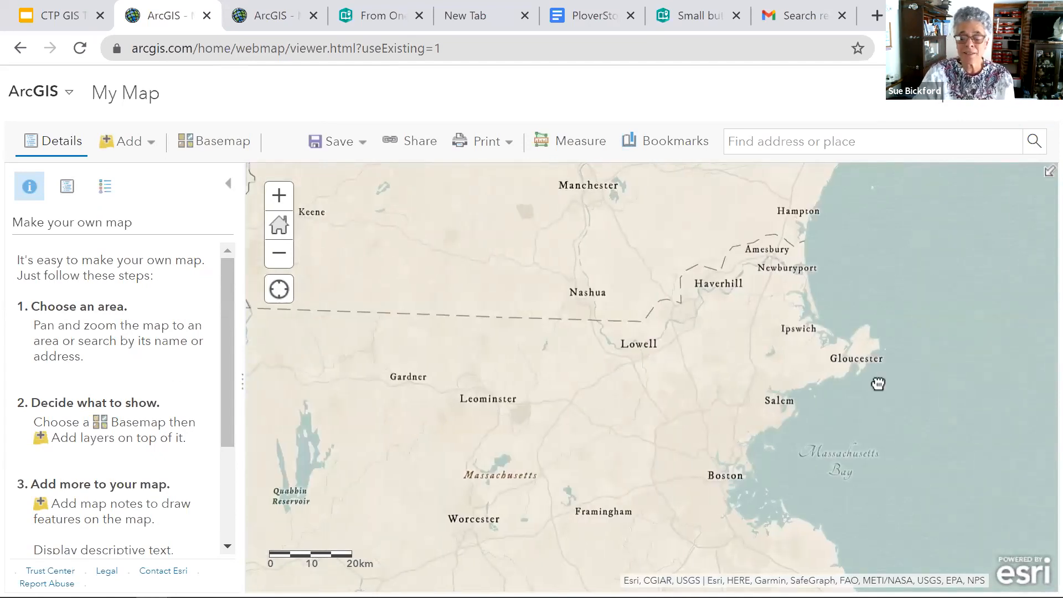
- Search the map for "wells Maine" to move the view to Wells, Maine
left_click_drag(878, 384, 589, 425)
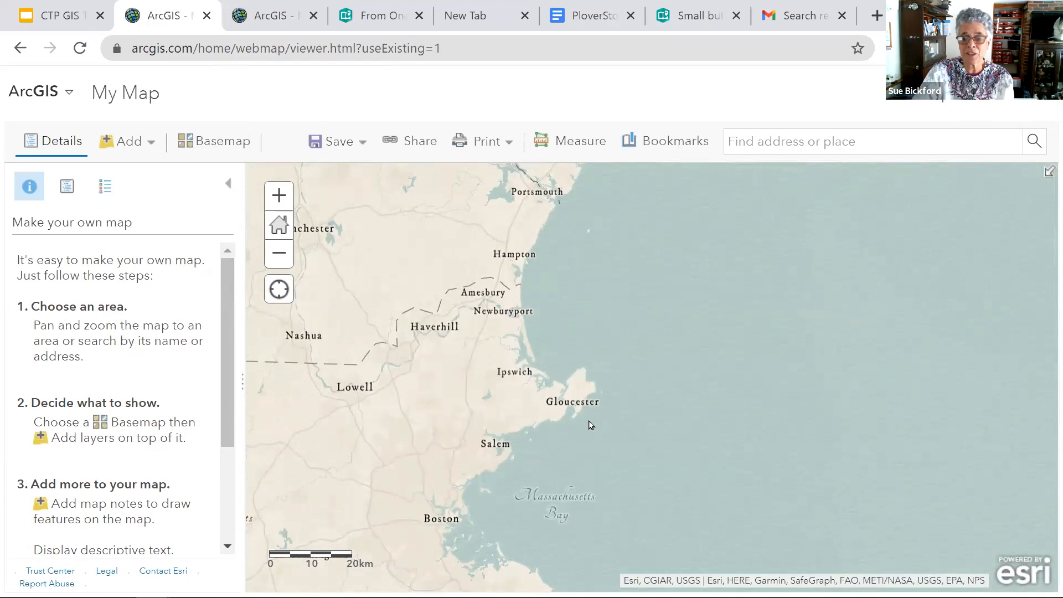
scroll(591, 426, "down", 3)
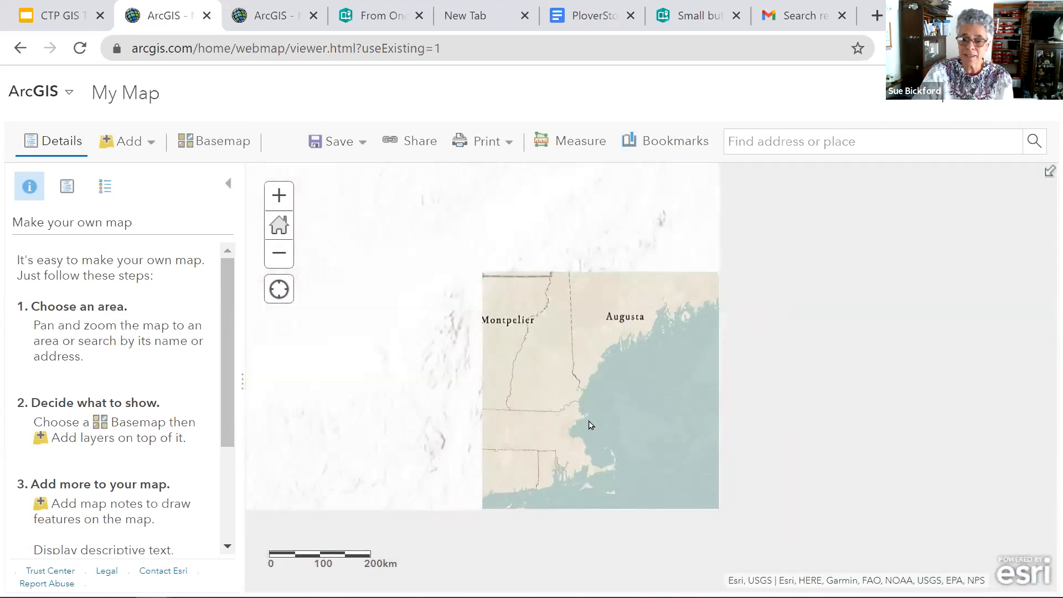
scroll(591, 426, "up", 3)
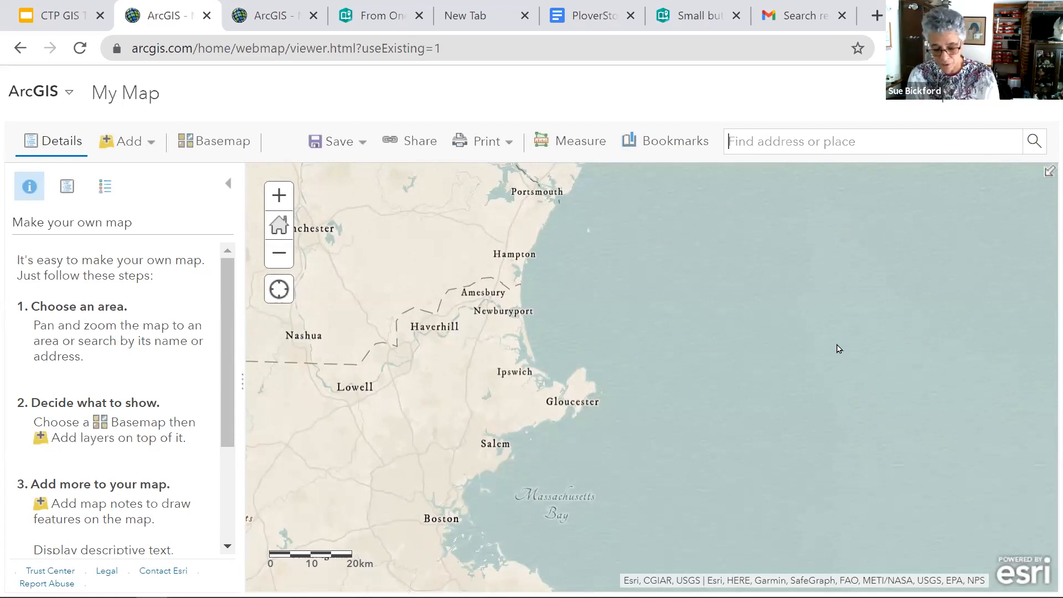
type("wells Maine")
key("Return")
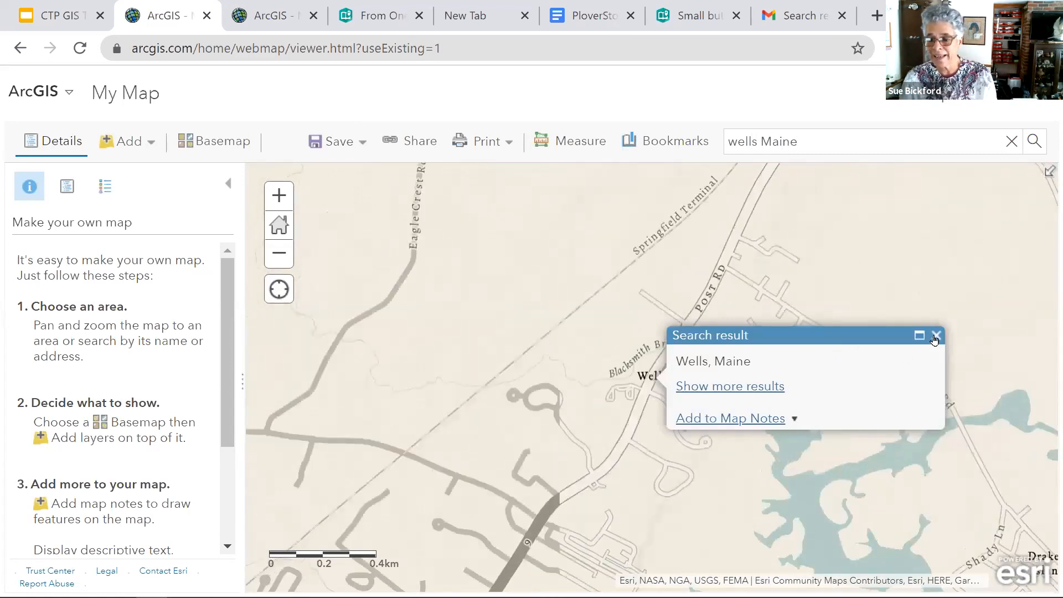
- Review the alternative matches for the Wells place search and dismiss the search result
left_click(752, 391)
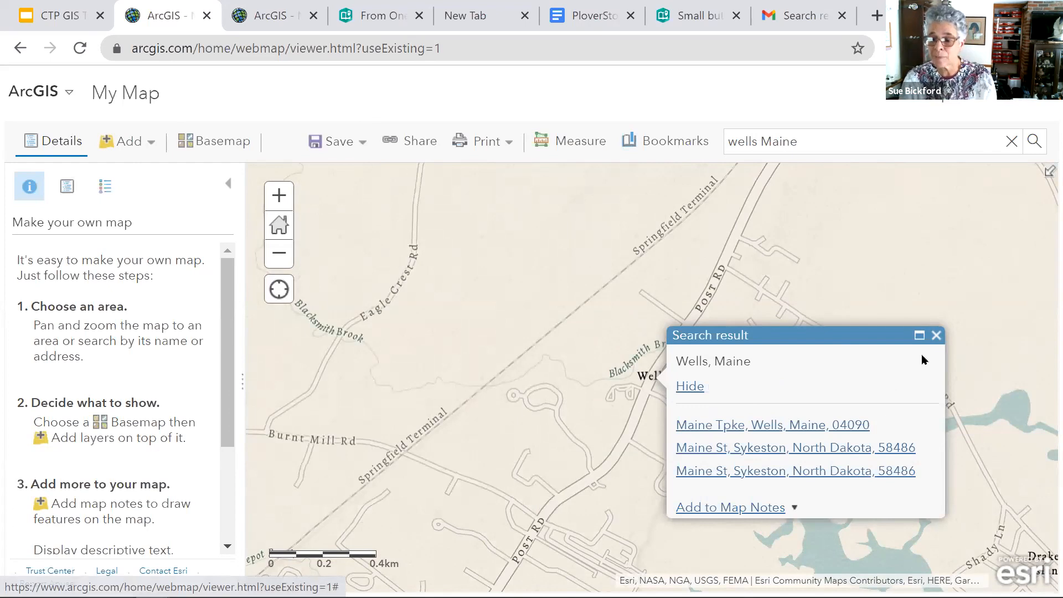
left_click(680, 387)
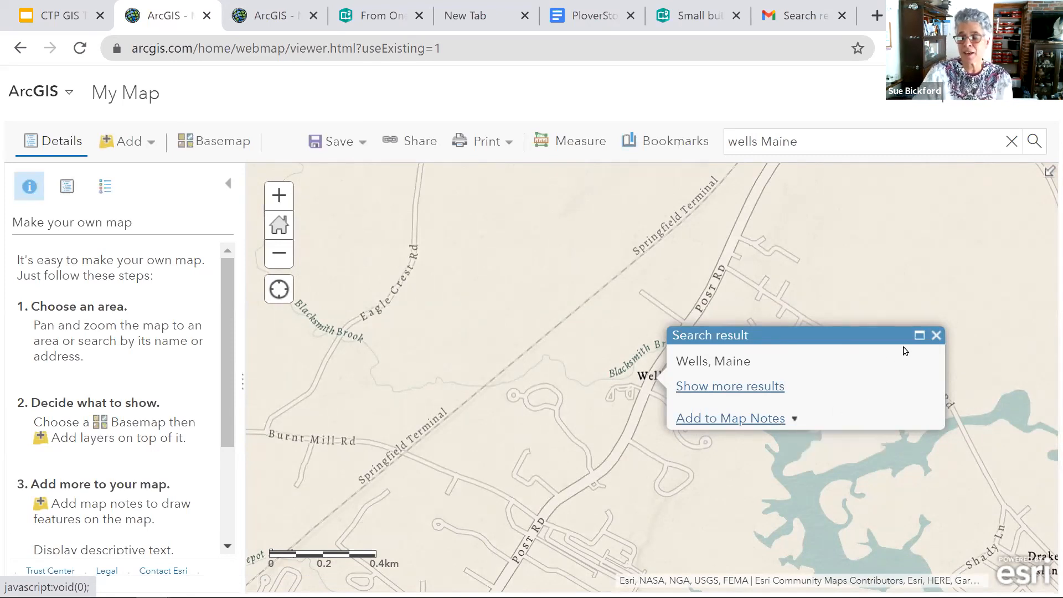
left_click(936, 336)
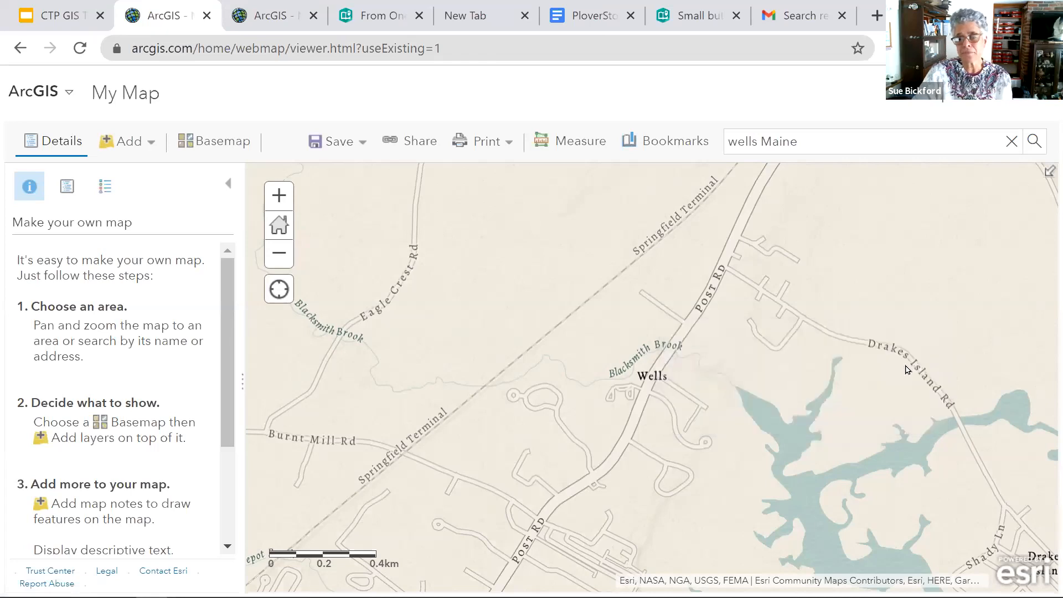
- Bookmark a slightly wider map view around Wells under the name "Wells Maine"
scroll(907, 370, "down", 1)
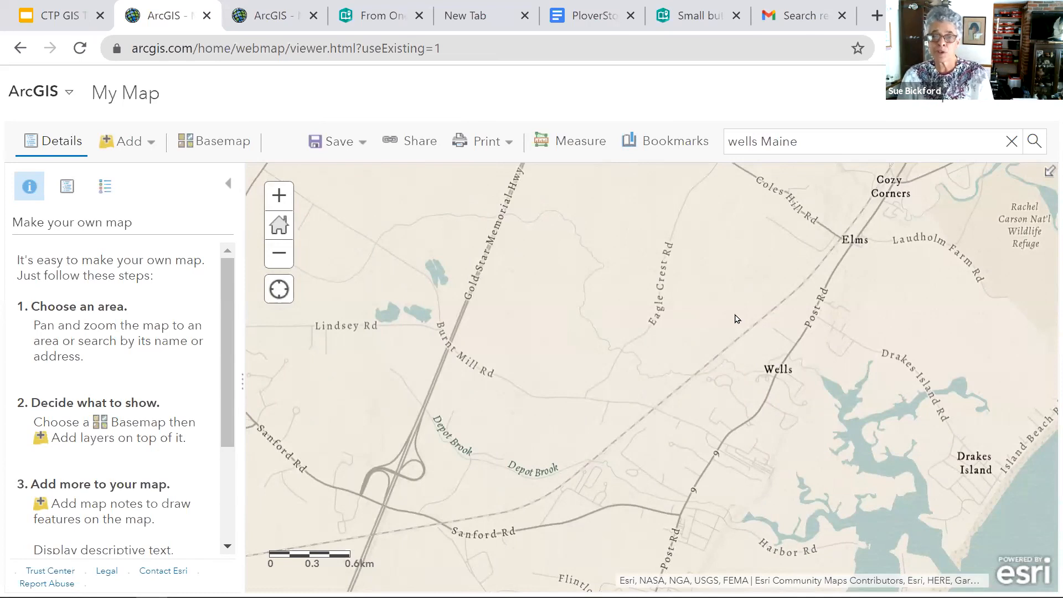
left_click(670, 146)
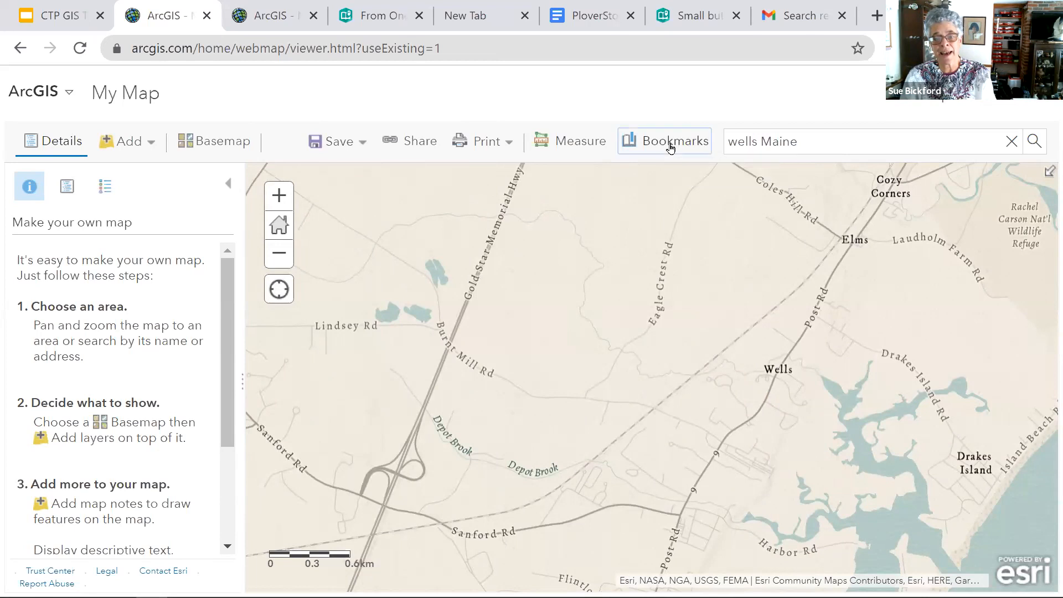
left_click(704, 224)
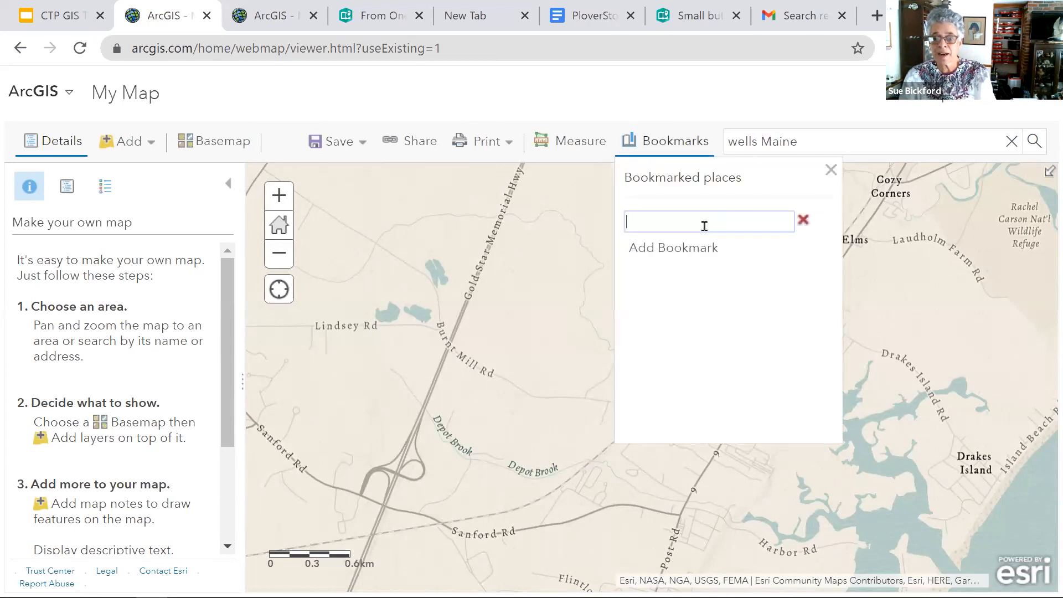
type("Wells Maine")
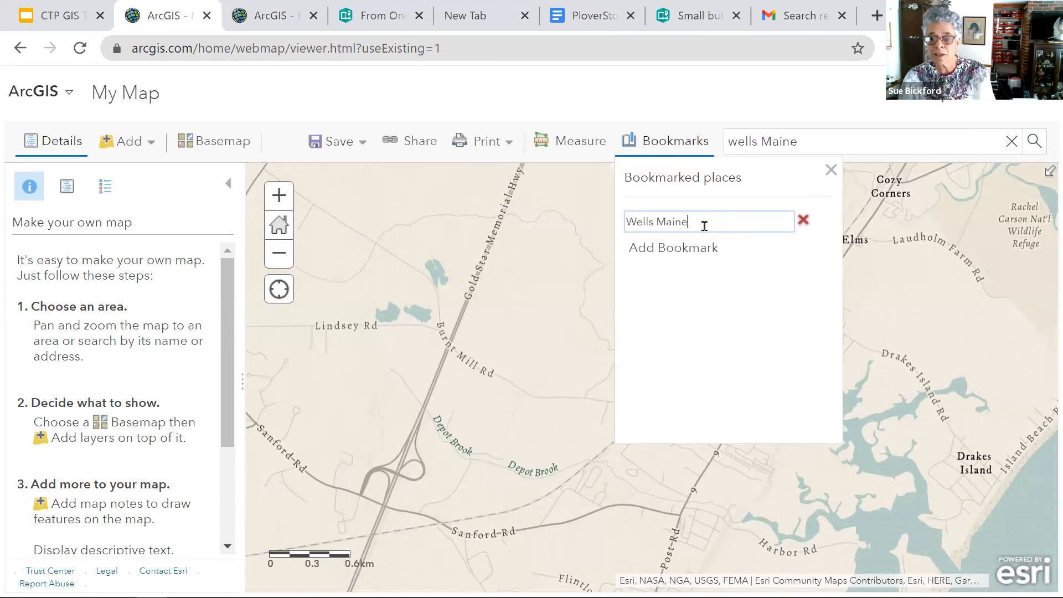
left_click(562, 241)
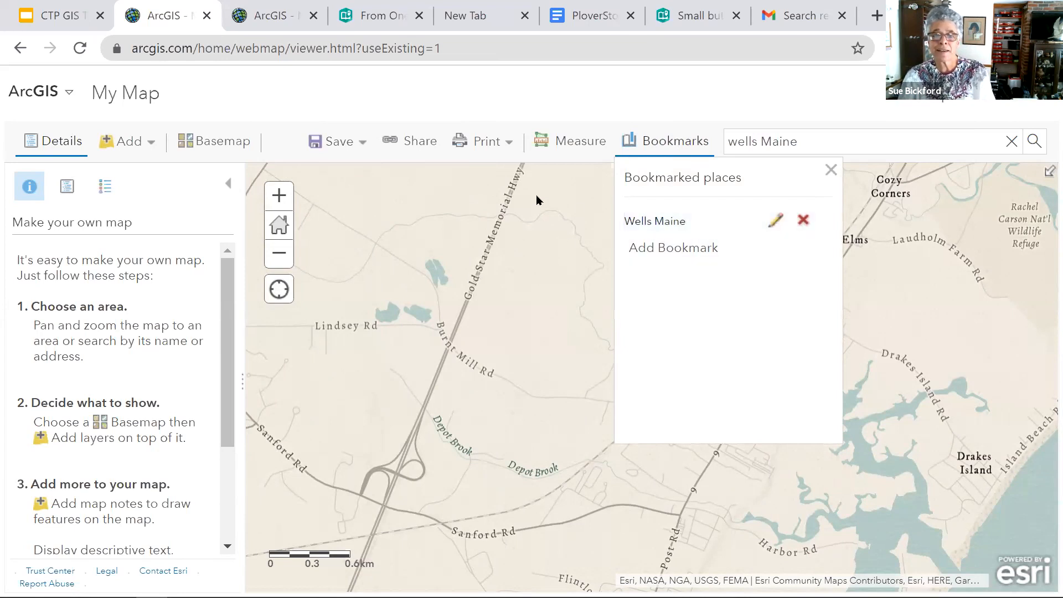
- Check the list of bookmarked places for the Wells Maine entry and close it
left_click(676, 141)
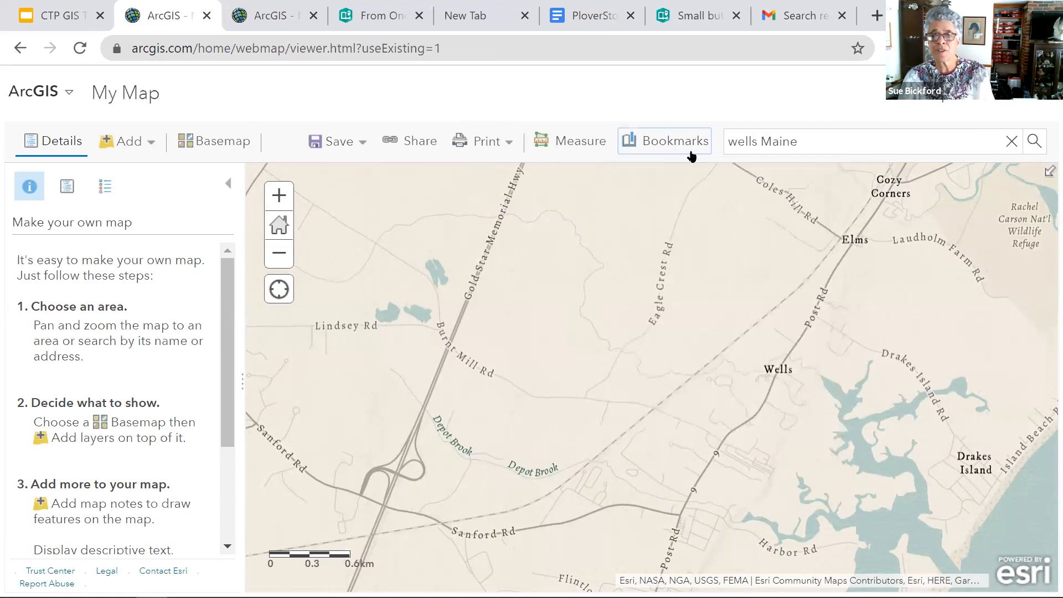
left_click(679, 141)
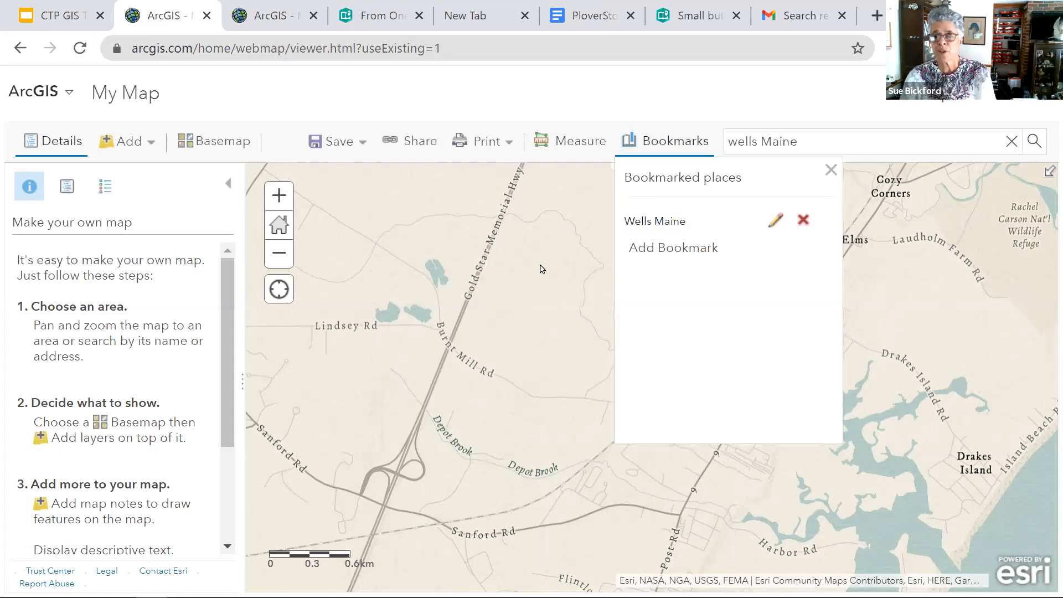
left_click(830, 172)
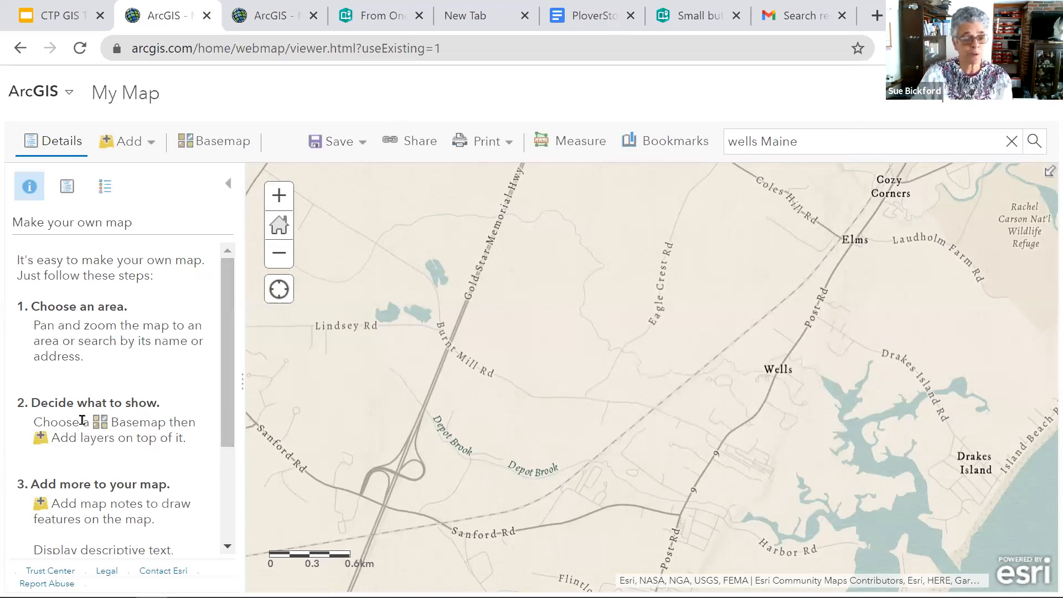
- Start a search for layers to add to the map and look through the layers in My Content
left_click_drag(226, 435, 239, 484)
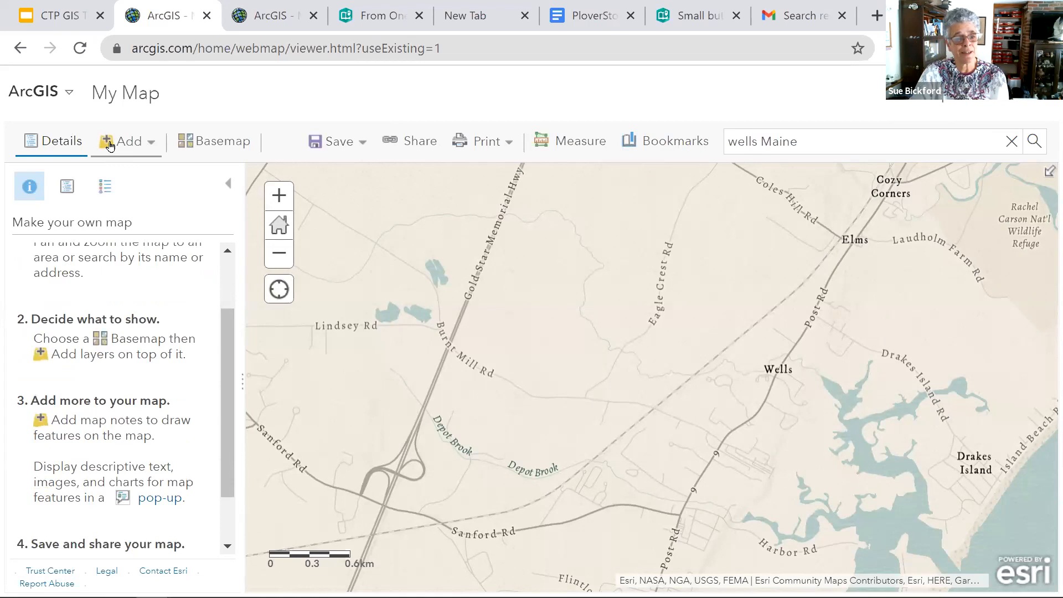
left_click(149, 146)
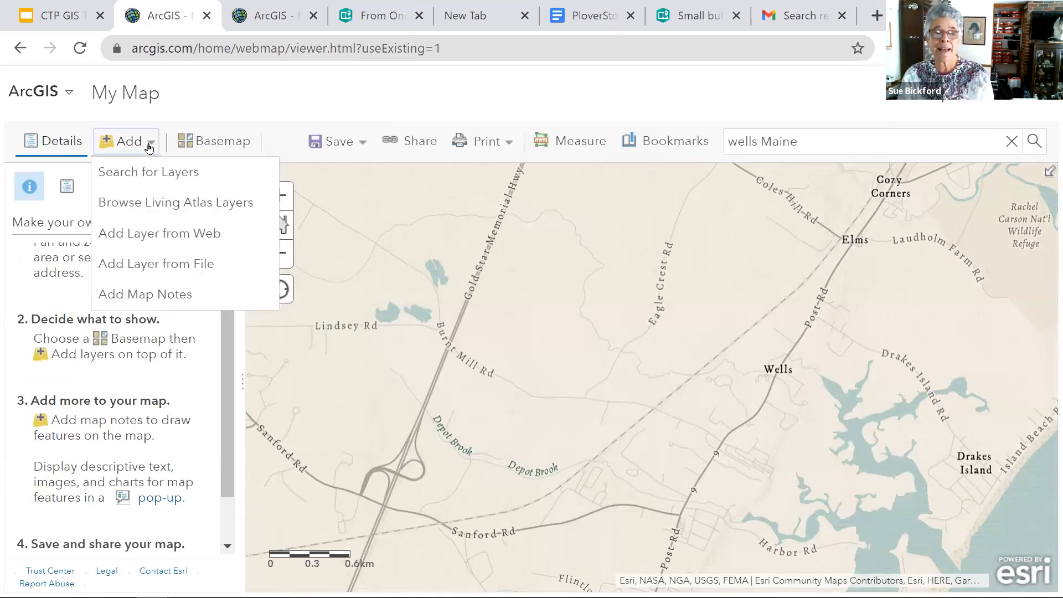
left_click(184, 182)
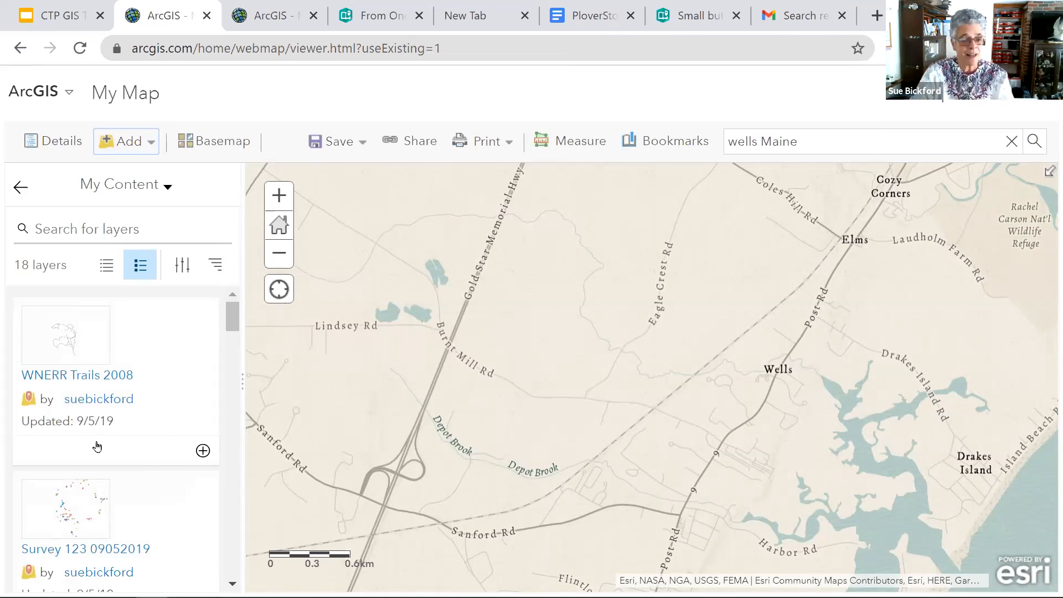
scroll(97, 446, "down", 2)
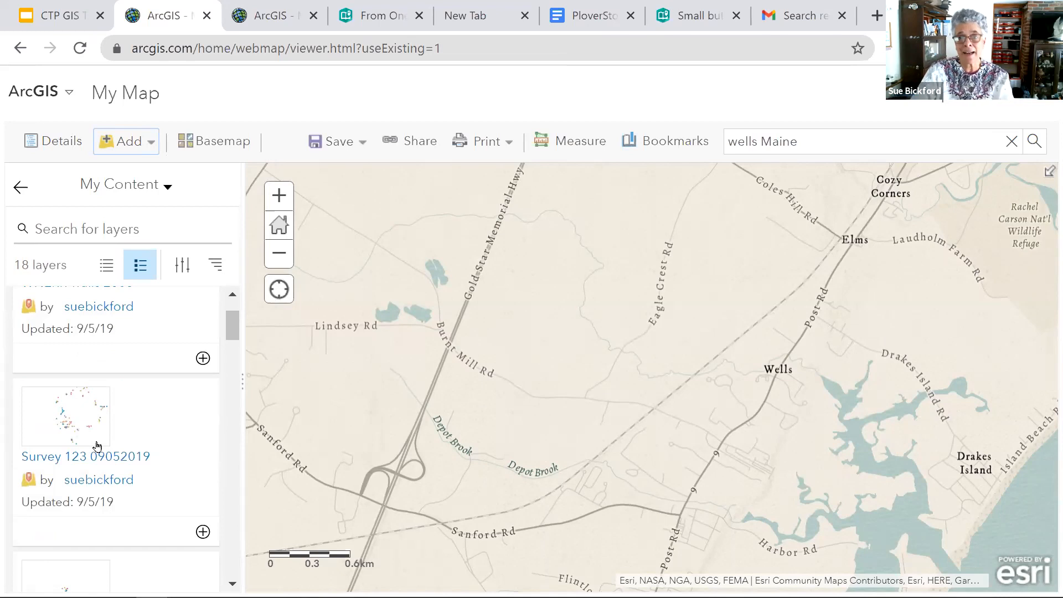
scroll(97, 445, "up", 2)
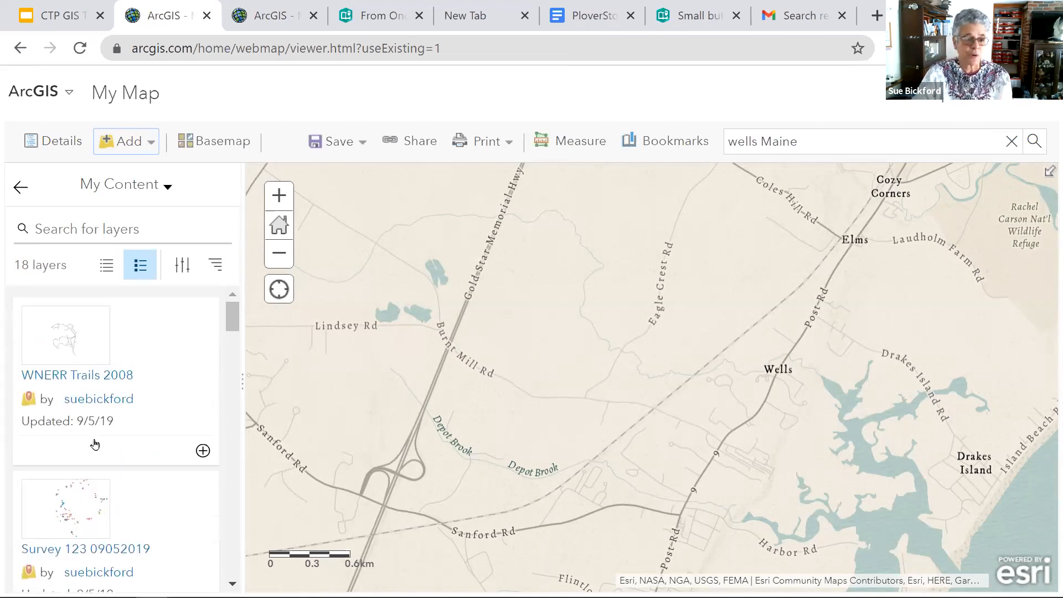
- Add the WNERR Trails 2008 feature layer to the map, bring its trails into view and leave the layer search
left_click(122, 381)
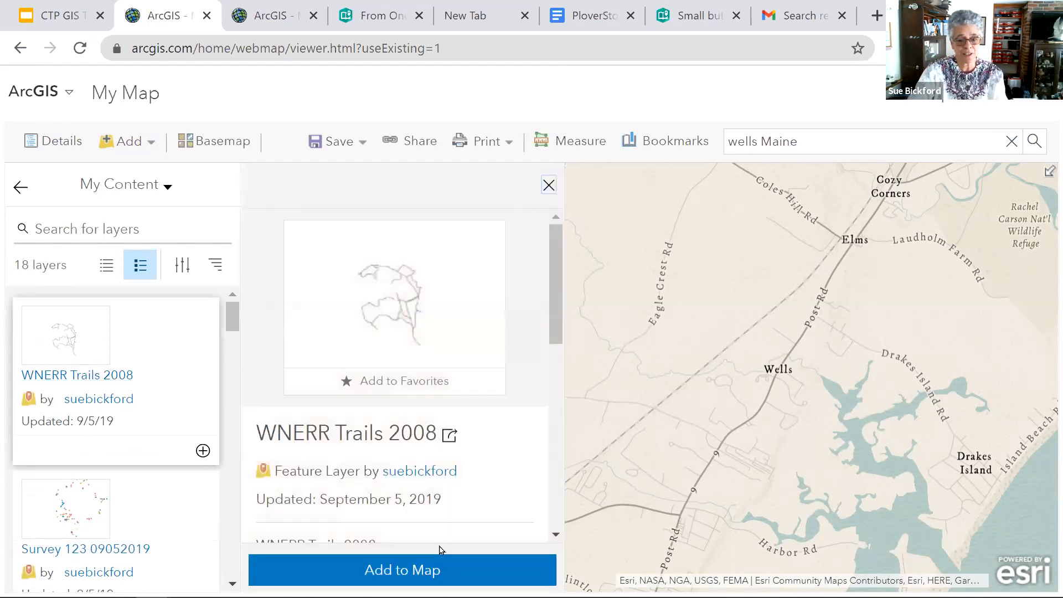
left_click(446, 576)
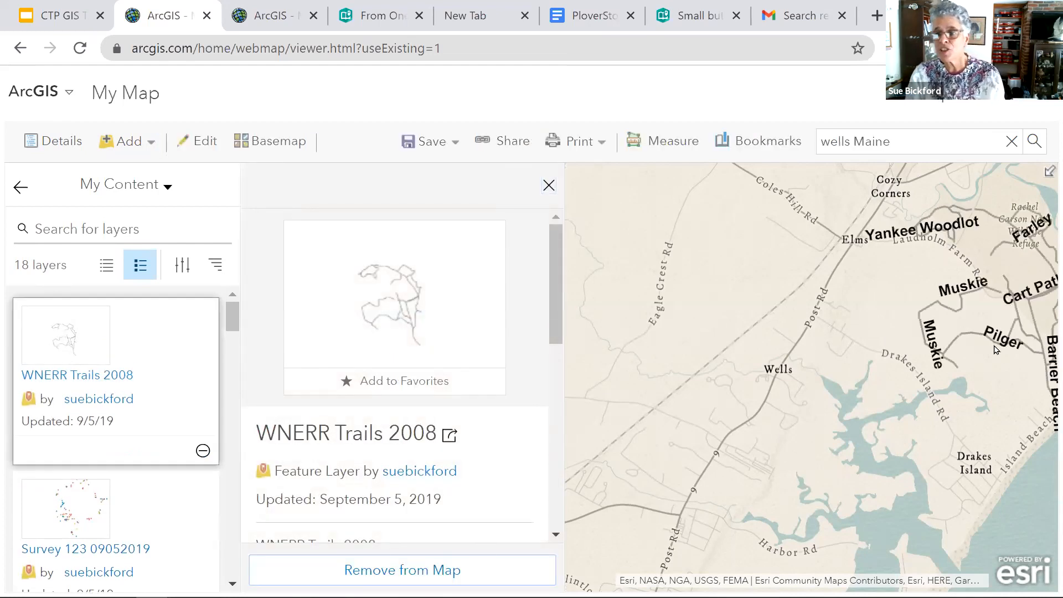
left_click_drag(790, 416, 730, 398)
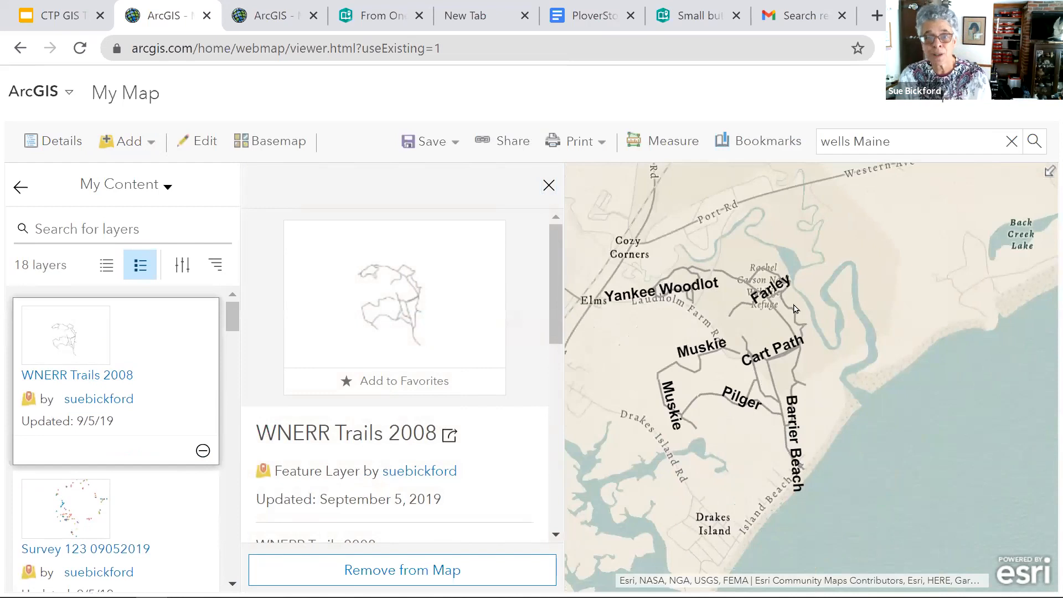
left_click(549, 186)
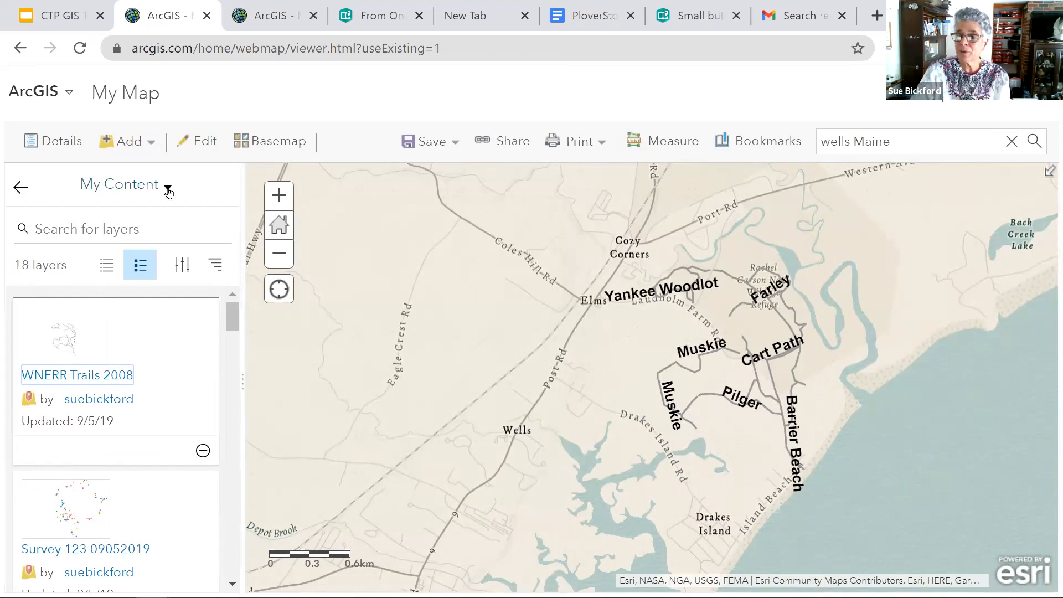
left_click(168, 189)
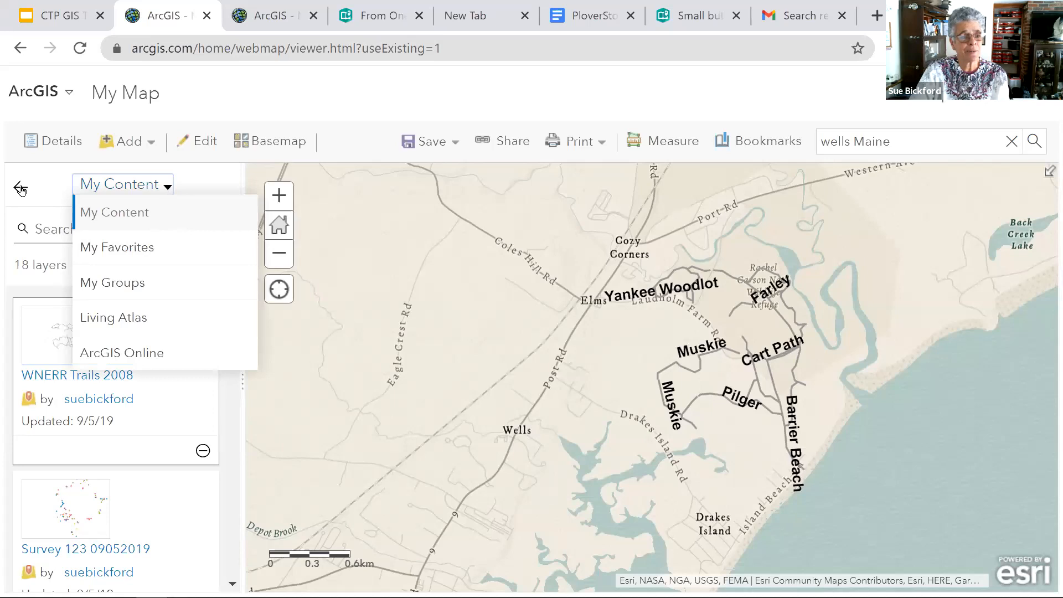
left_click(13, 189)
- Search the Living Atlas layers for "conserved lands"
left_click(153, 148)
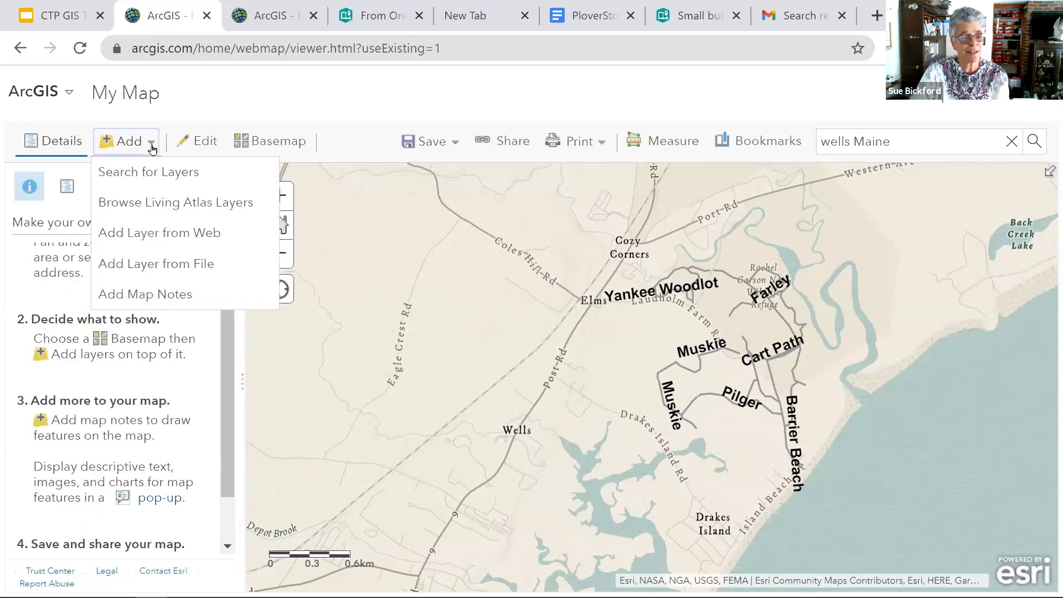
left_click(183, 204)
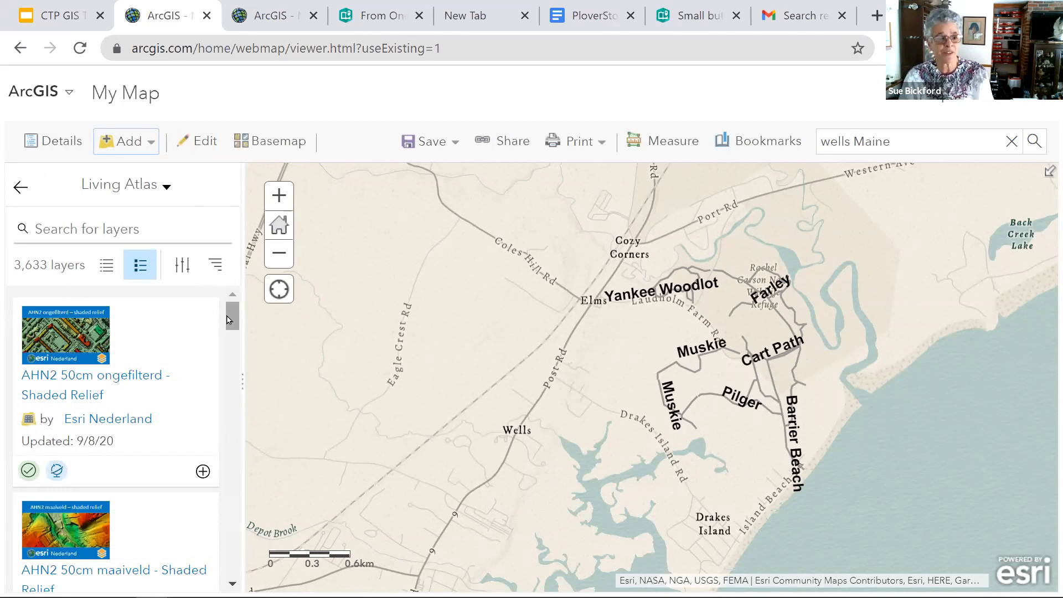
left_click(84, 229)
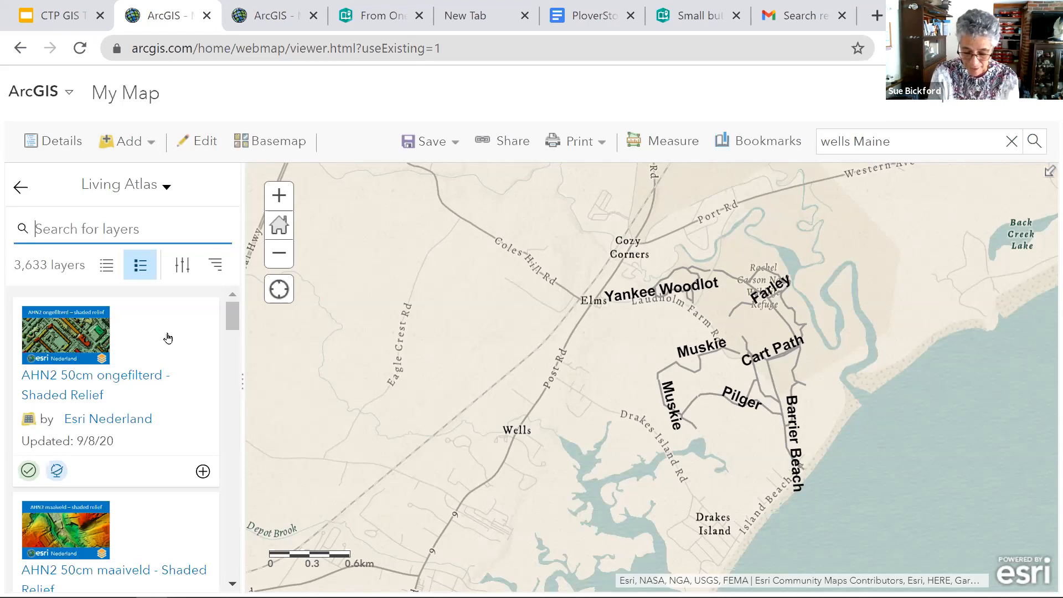
type("conserve")
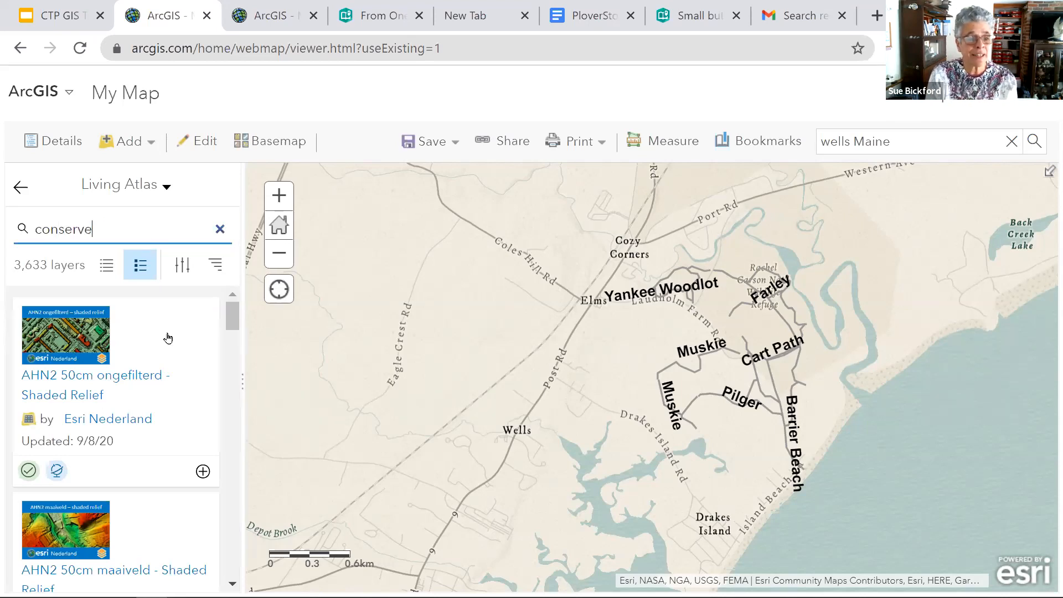
type("d lands")
key("Return")
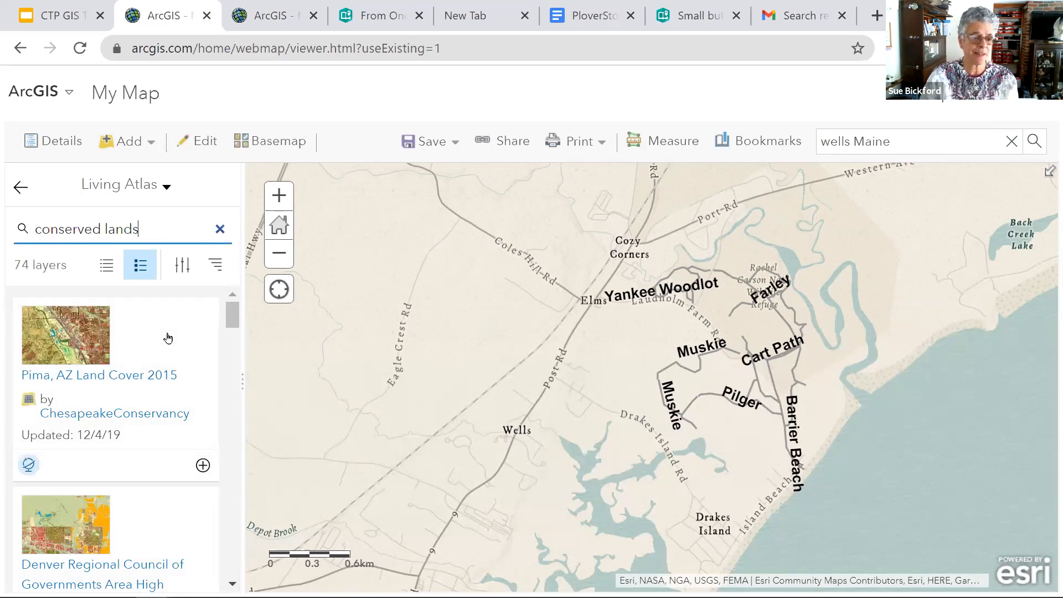
- Look through the Living Atlas results for conserved lands and return to the map details without adding a layer
scroll(192, 428, "down", 5)
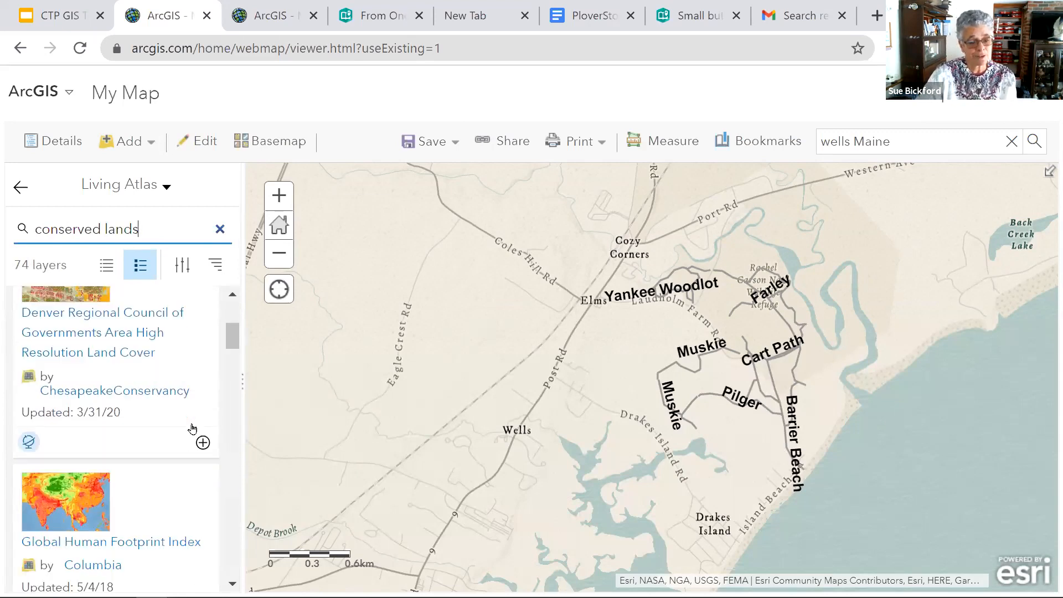
scroll(192, 428, "down", 2)
scroll(179, 464, "down", 2)
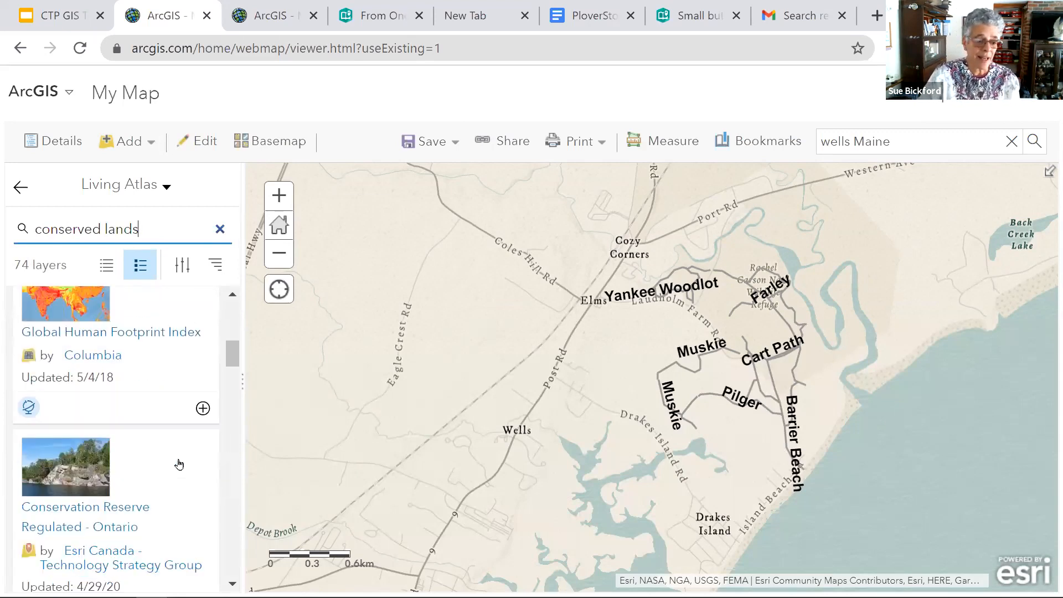
scroll(179, 464, "down", 9)
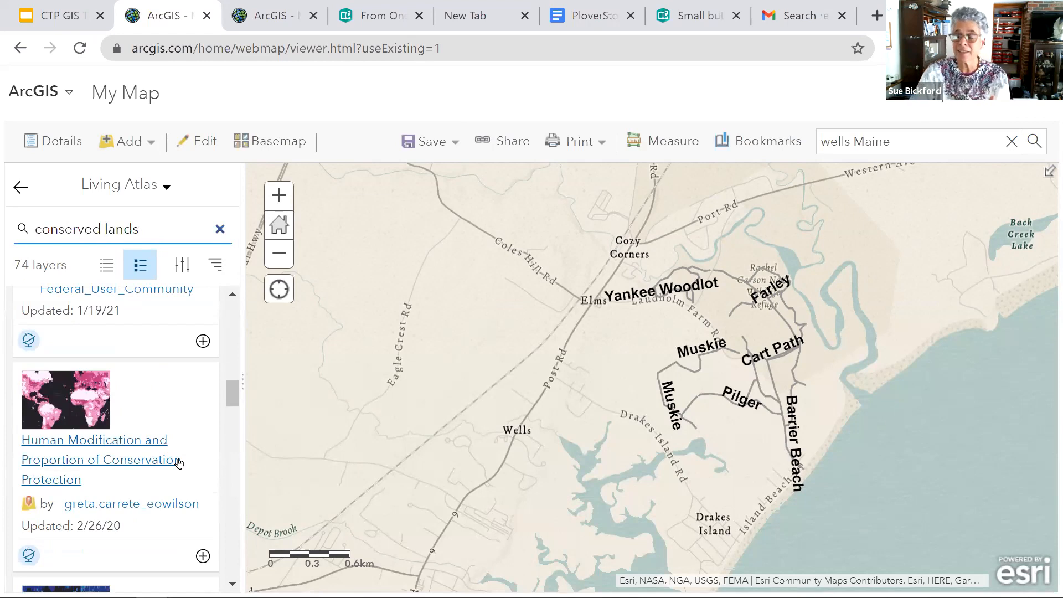
scroll(178, 464, "up", 15)
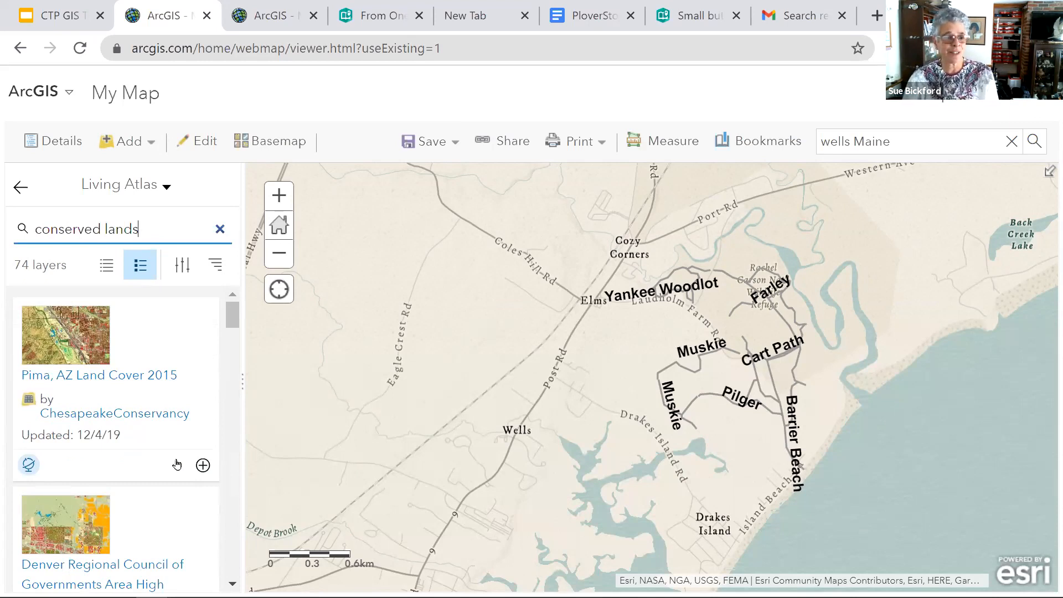
left_click(21, 189)
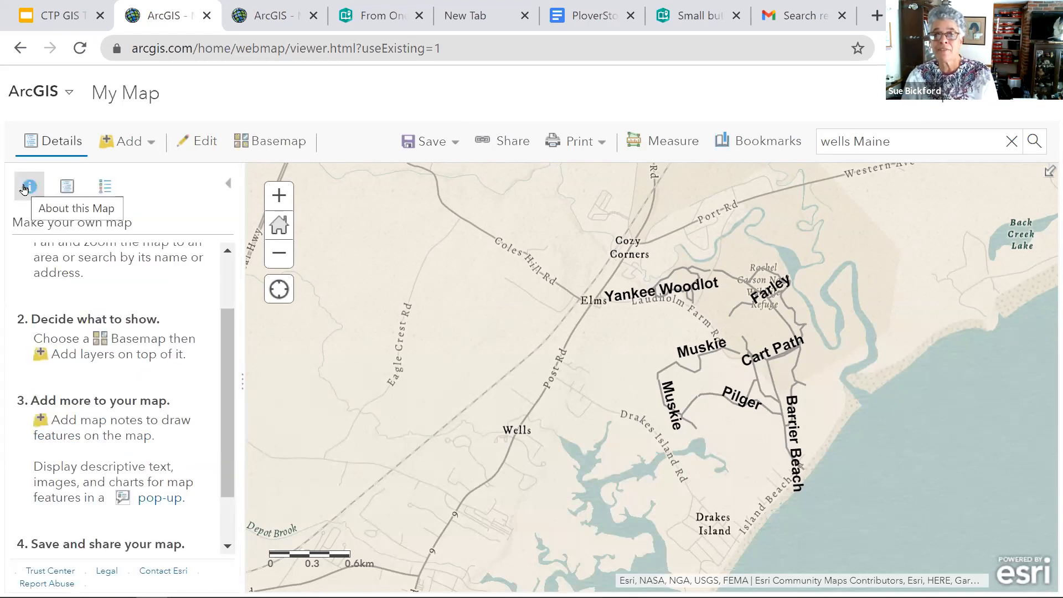
- Look through the data types offered for adding a layer from the web, try A WMS OGC Web Service, and leave without adding a layer
left_click(158, 149)
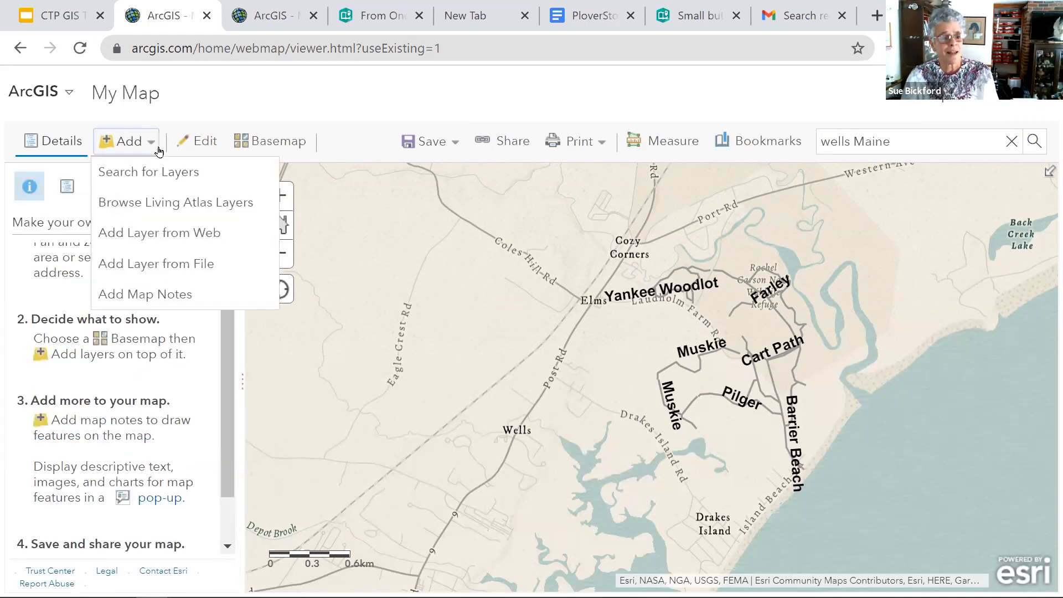
left_click(202, 242)
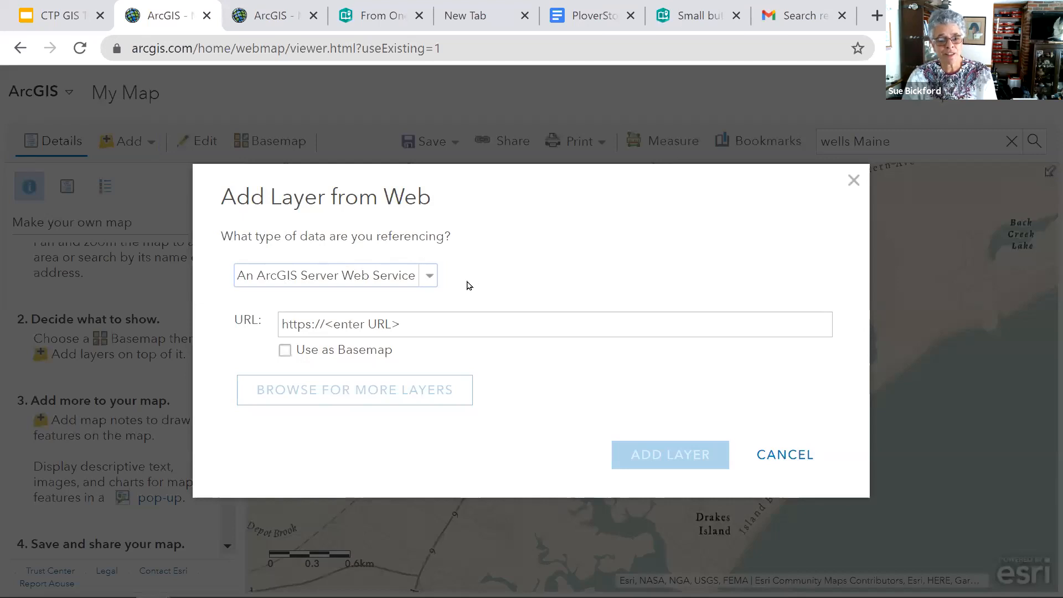
left_click(430, 276)
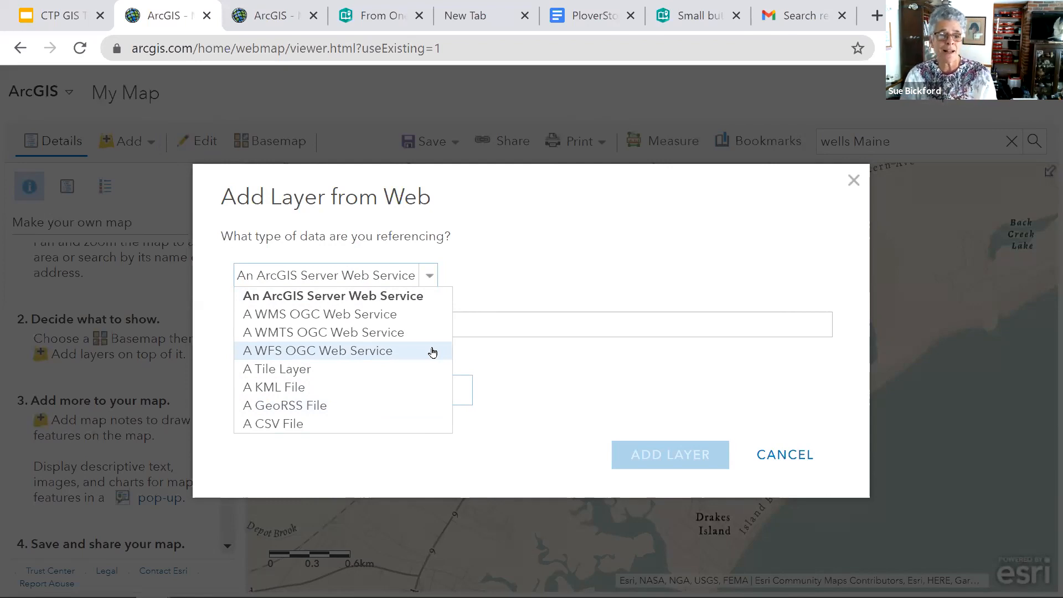
left_click(286, 320)
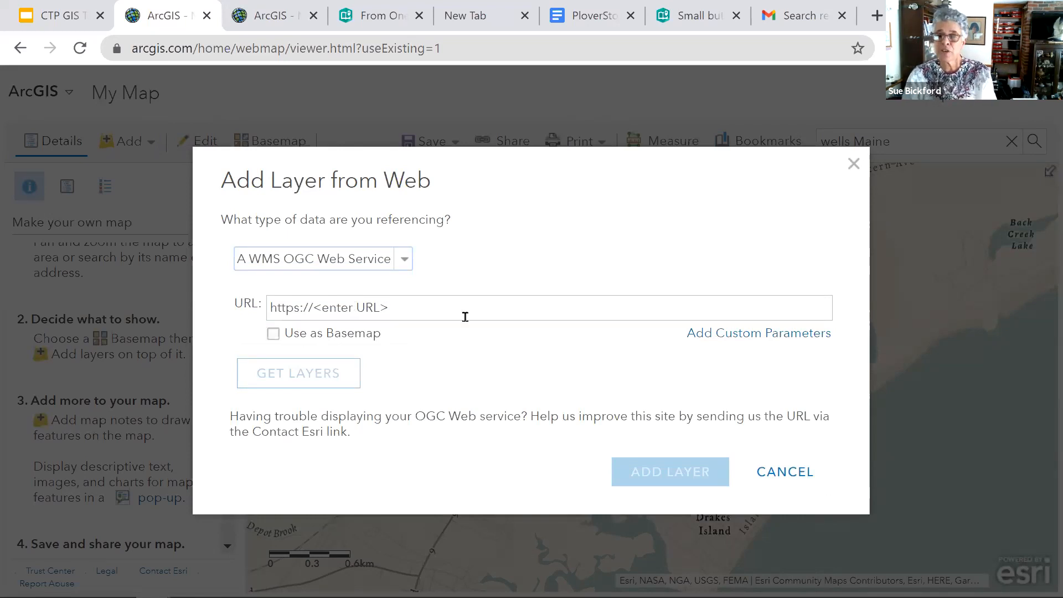
left_click(792, 478)
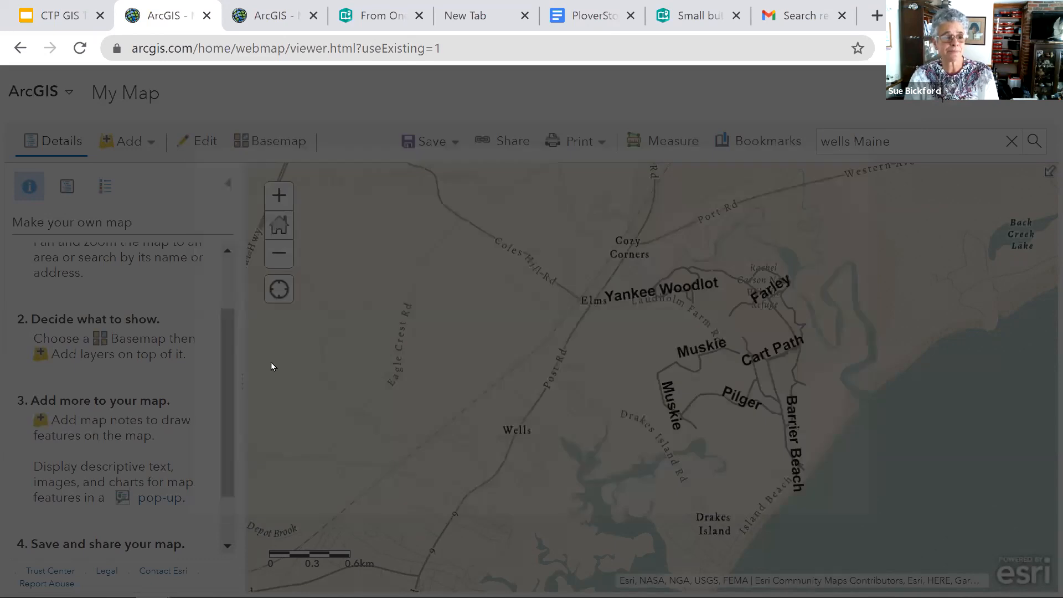
- Import the zip.geojson file from the CTP Training folder into the map as a new layer
left_click(150, 145)
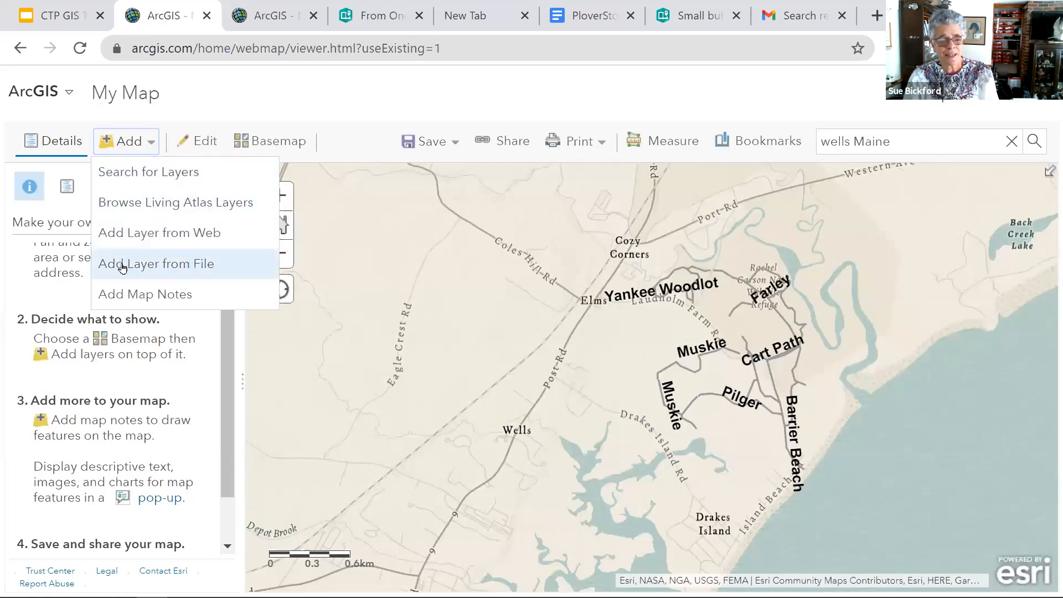
left_click(198, 264)
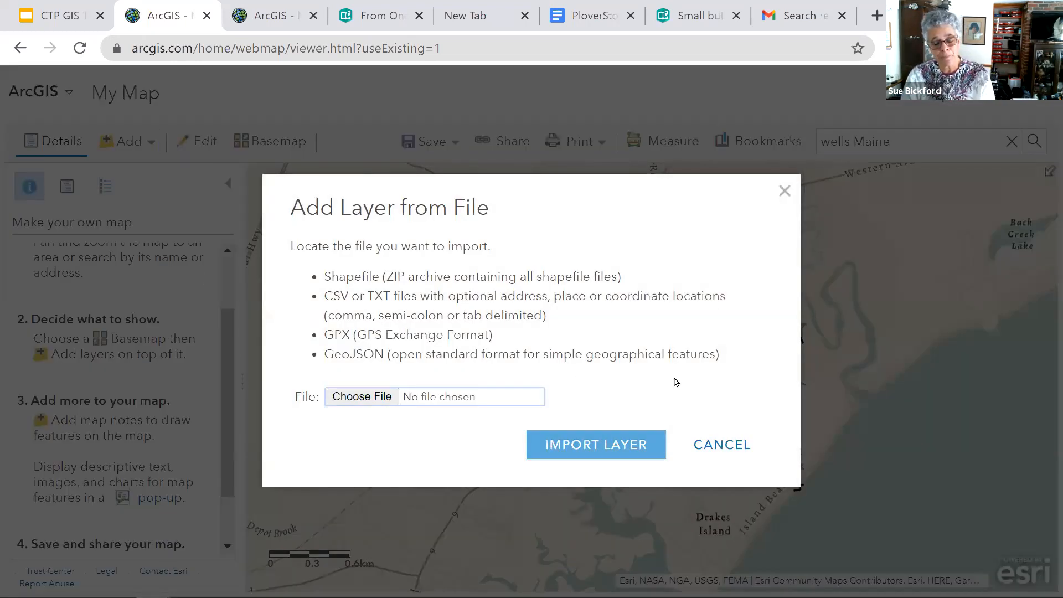
left_click(346, 399)
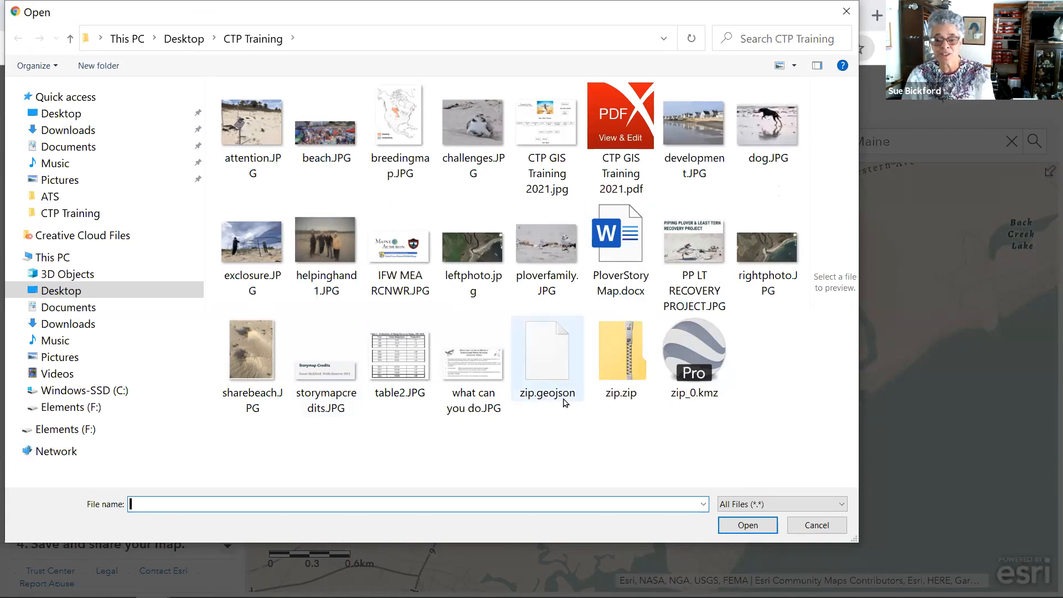
left_click(552, 351)
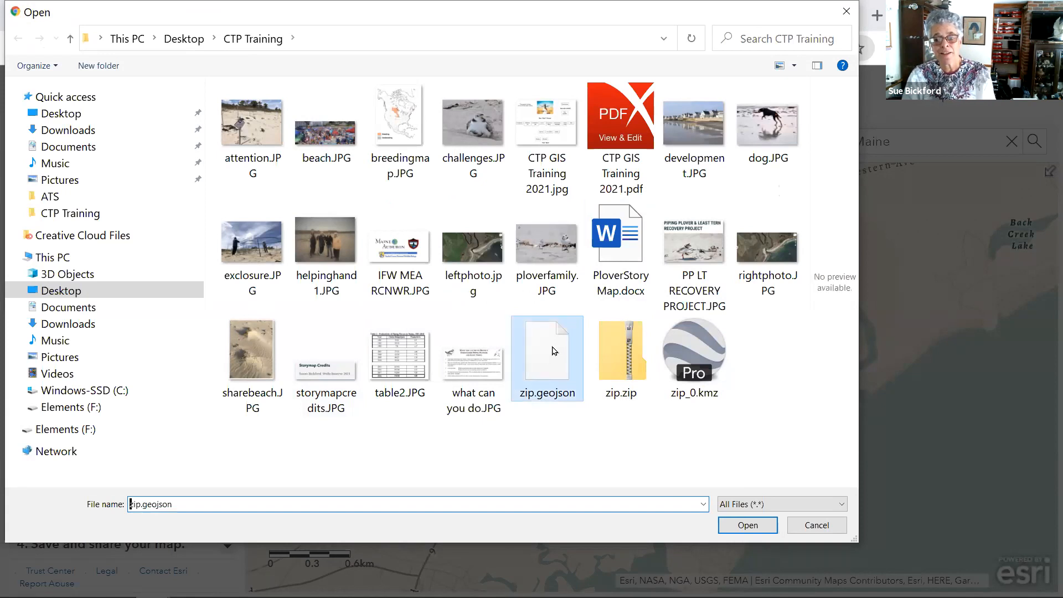
left_click(748, 524)
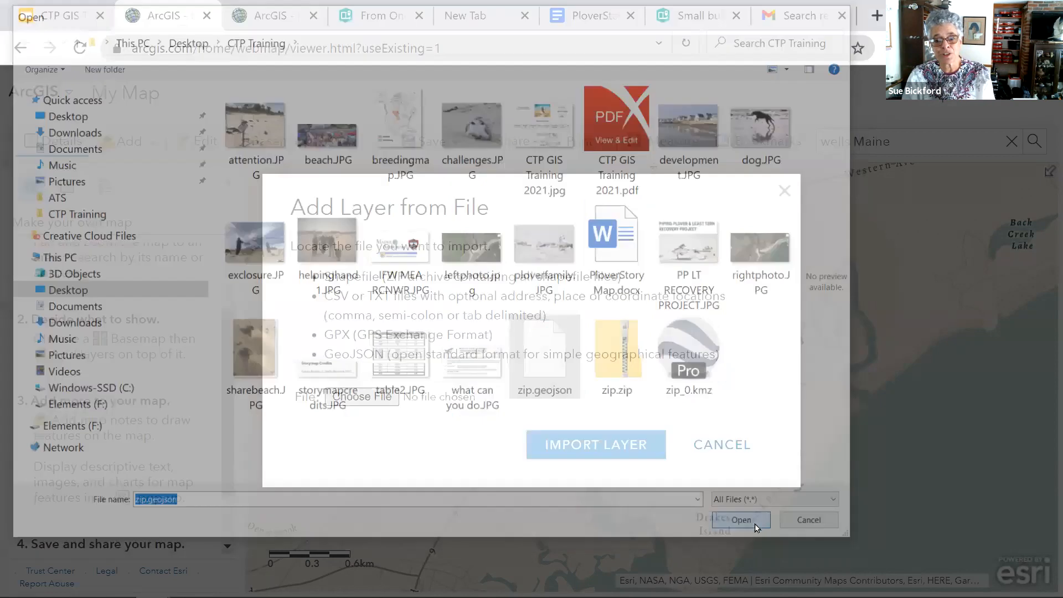
left_click(613, 504)
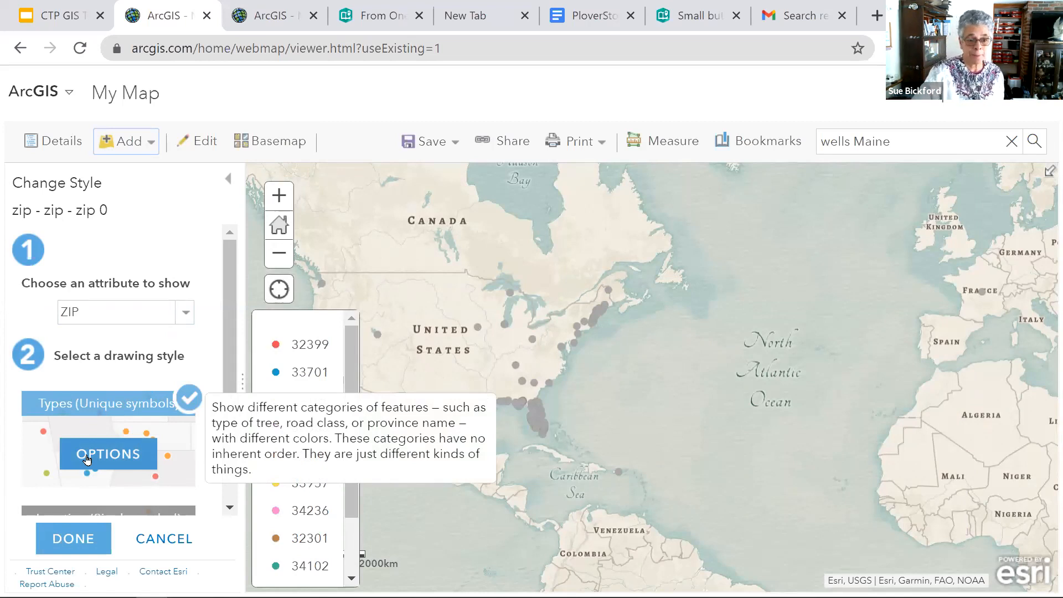
- Switch the zip layer's drawing style to Location (Single symbol) and open that style's options
scroll(87, 458, "down", 2)
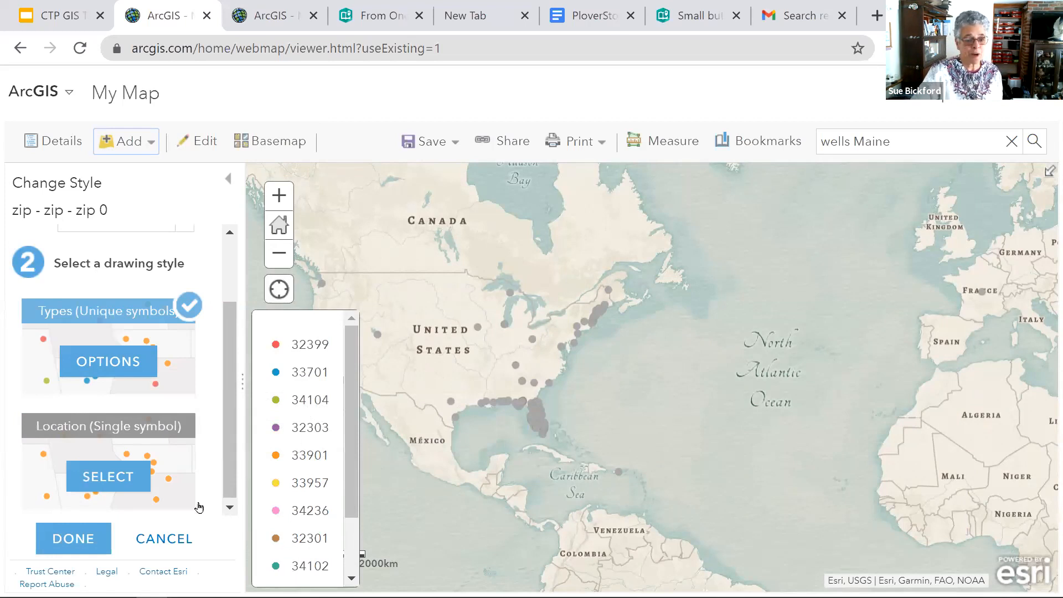
left_click(105, 481)
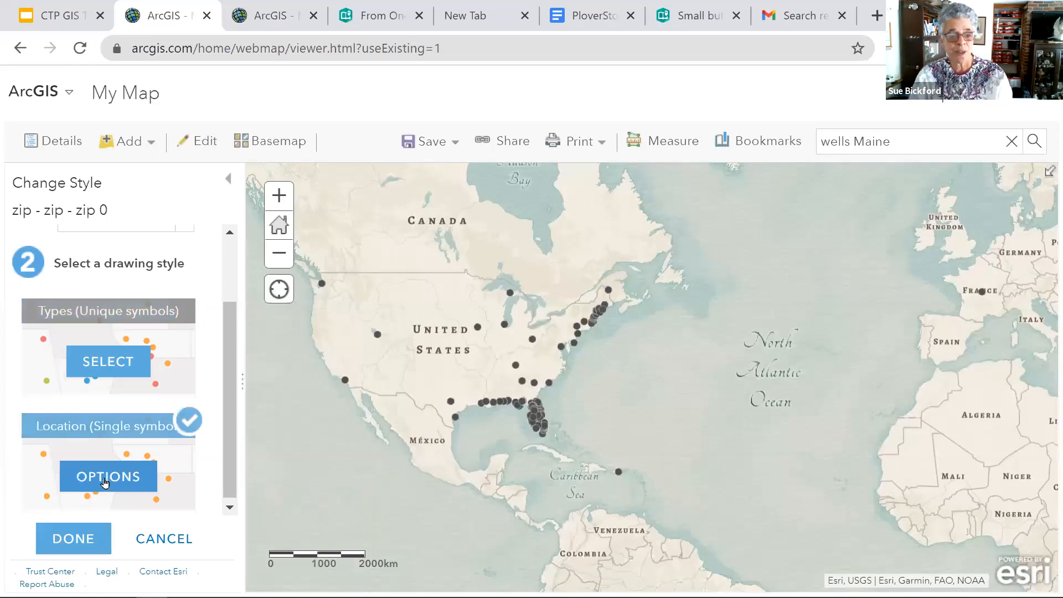
left_click(105, 483)
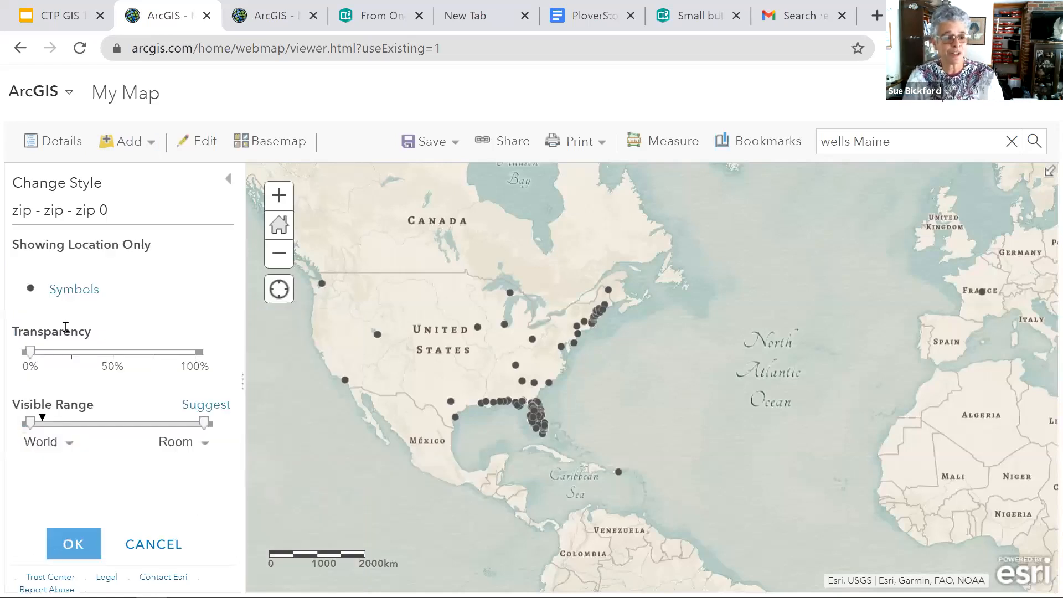
- Give the zip layer's points a blue pin symbol at 13 px and apply the style to the layer
left_click(30, 294)
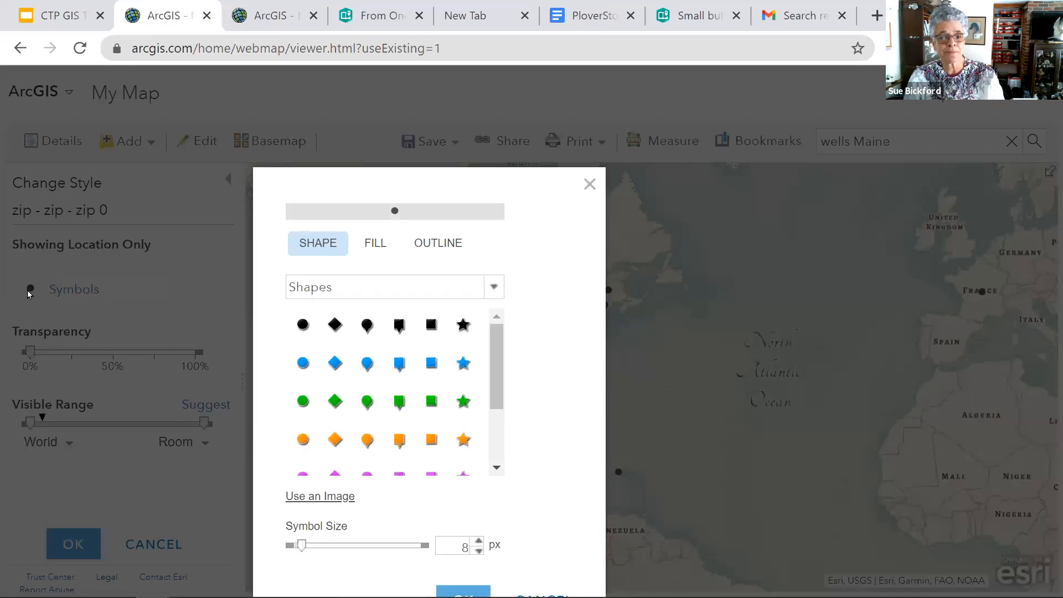
left_click(367, 368)
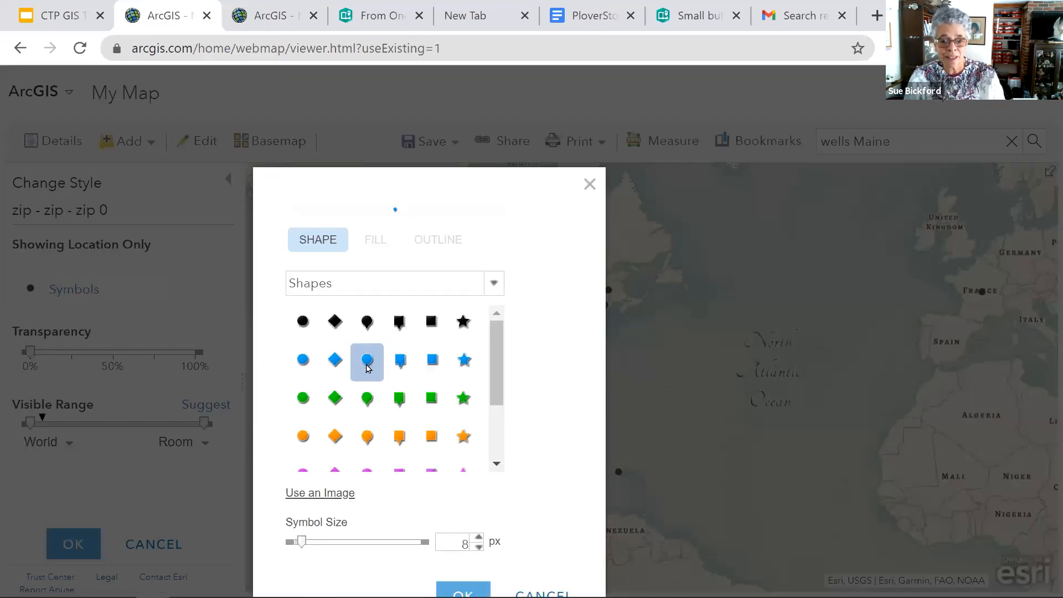
left_click(478, 537)
left_click(478, 537)
left_click(478, 537)
left_click(478, 538)
left_click(479, 540)
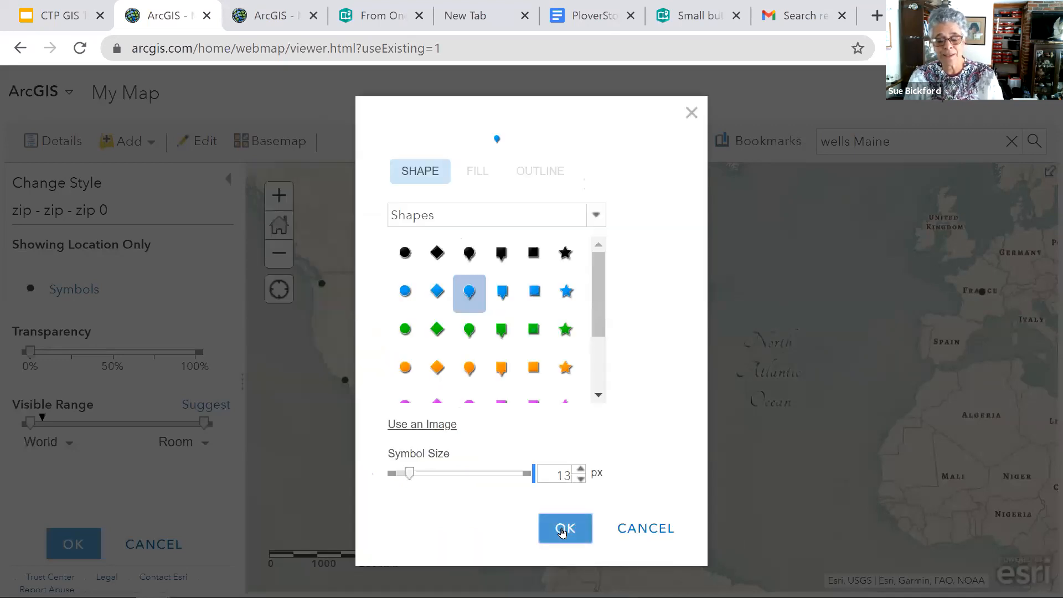
left_click(563, 529)
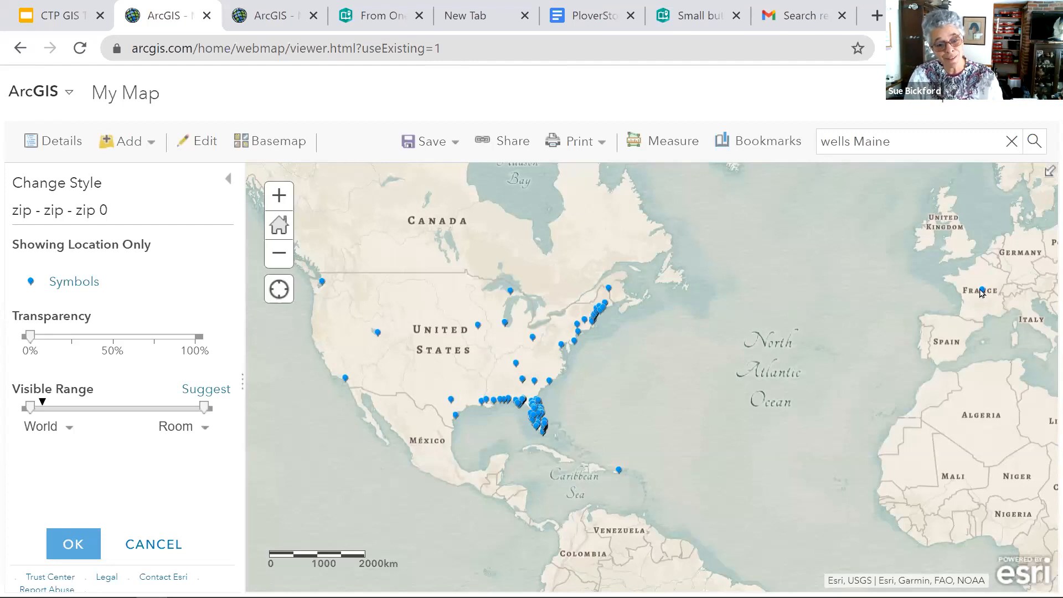
left_click(61, 544)
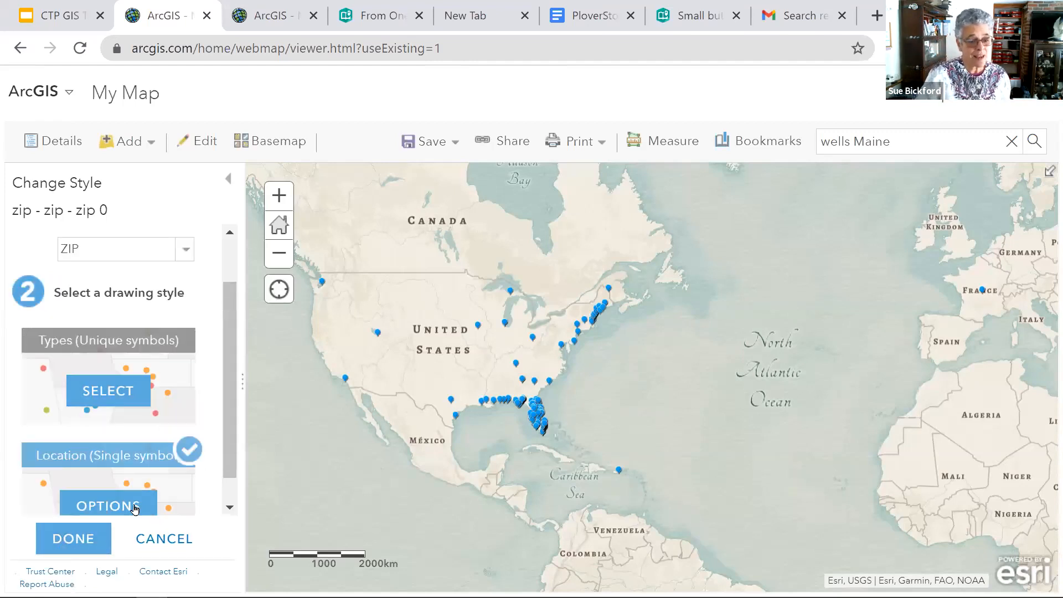
left_click(63, 541)
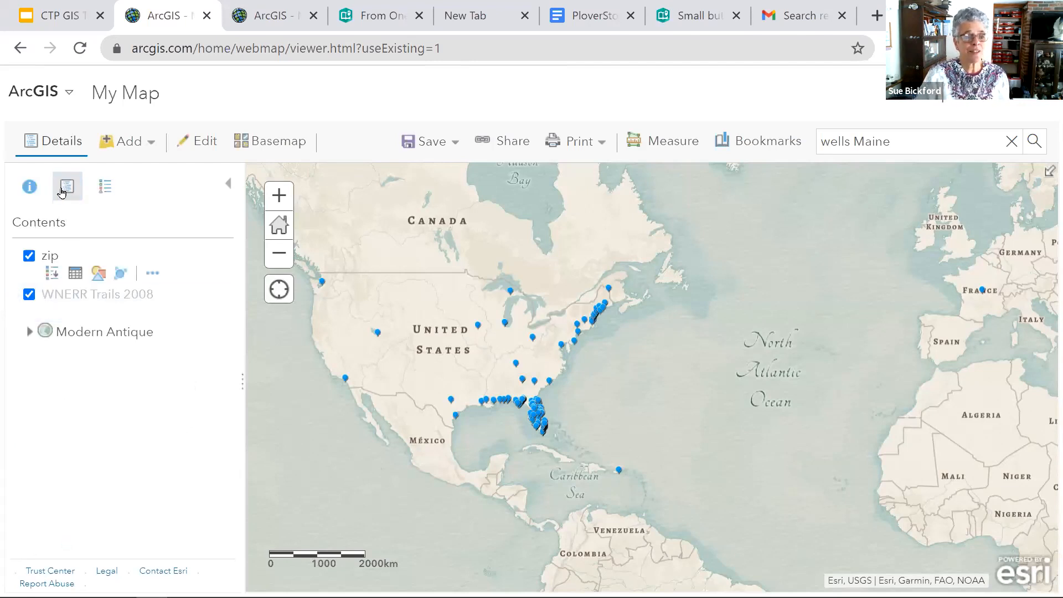
- Show the map contents and turn the zip and WNERR Trails 2008 layers off and back on
left_click(28, 190)
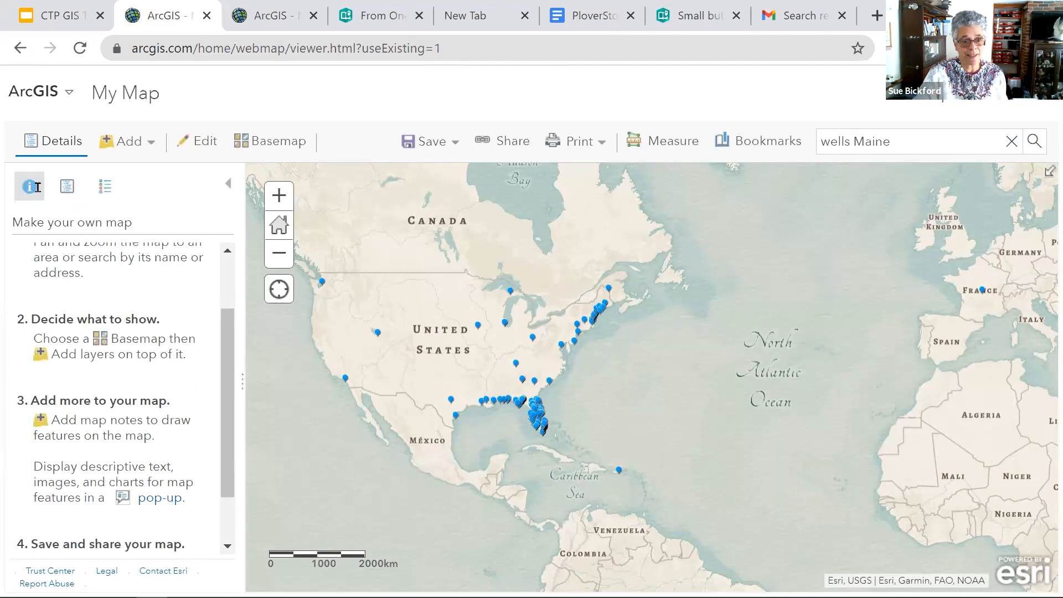
left_click(64, 191)
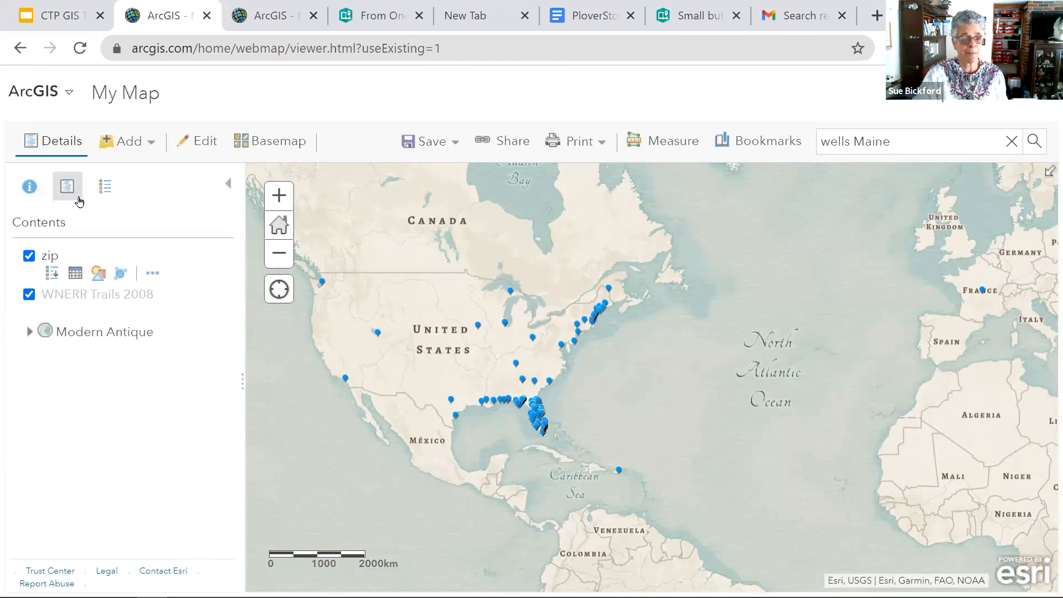
mouse_move(64, 299)
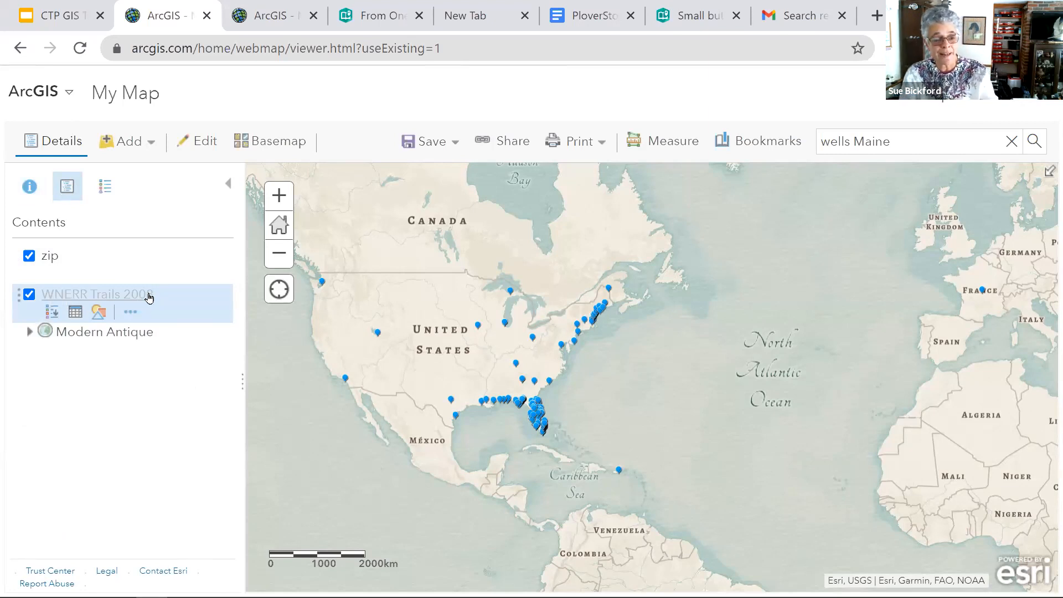
mouse_move(83, 258)
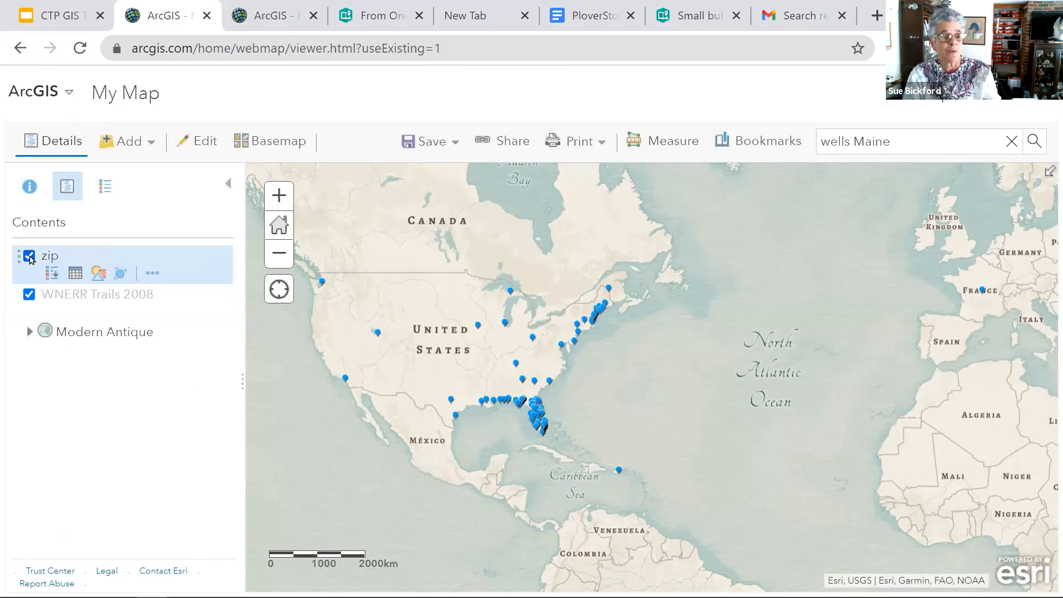
left_click(30, 256)
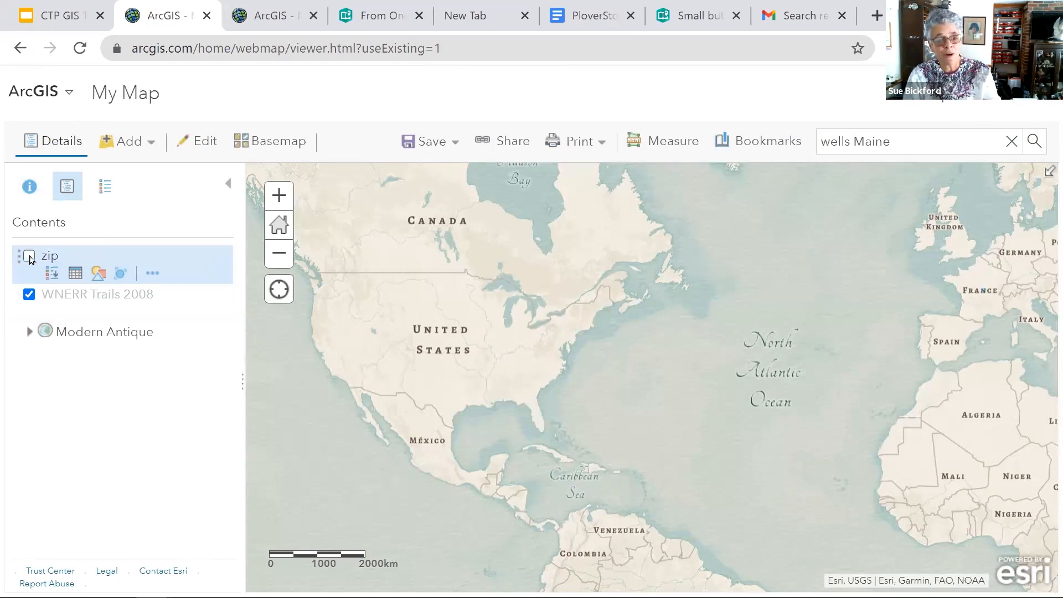
left_click(28, 295)
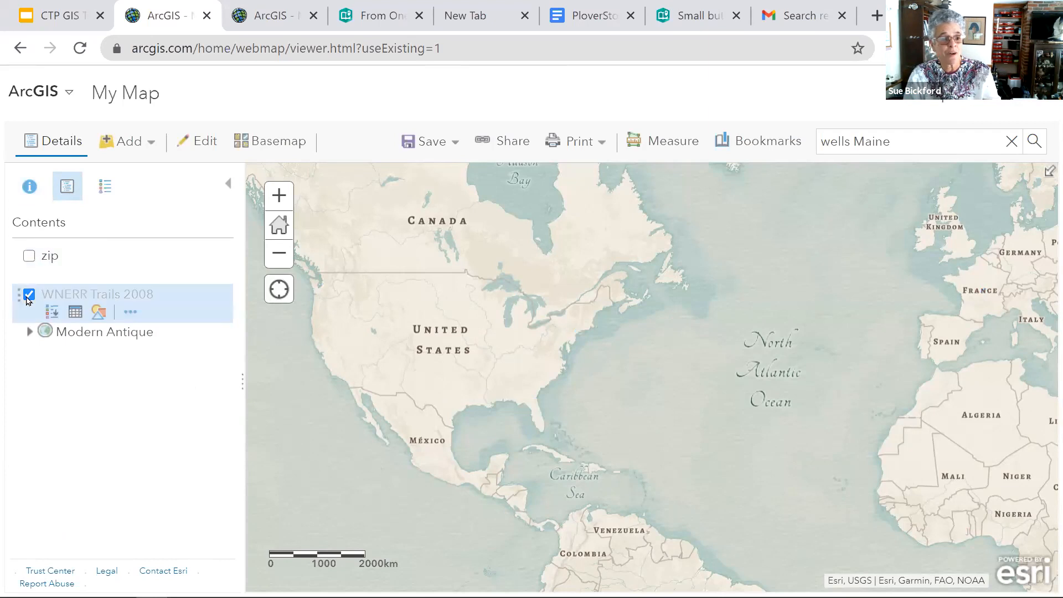
left_click(28, 294)
left_click(29, 256)
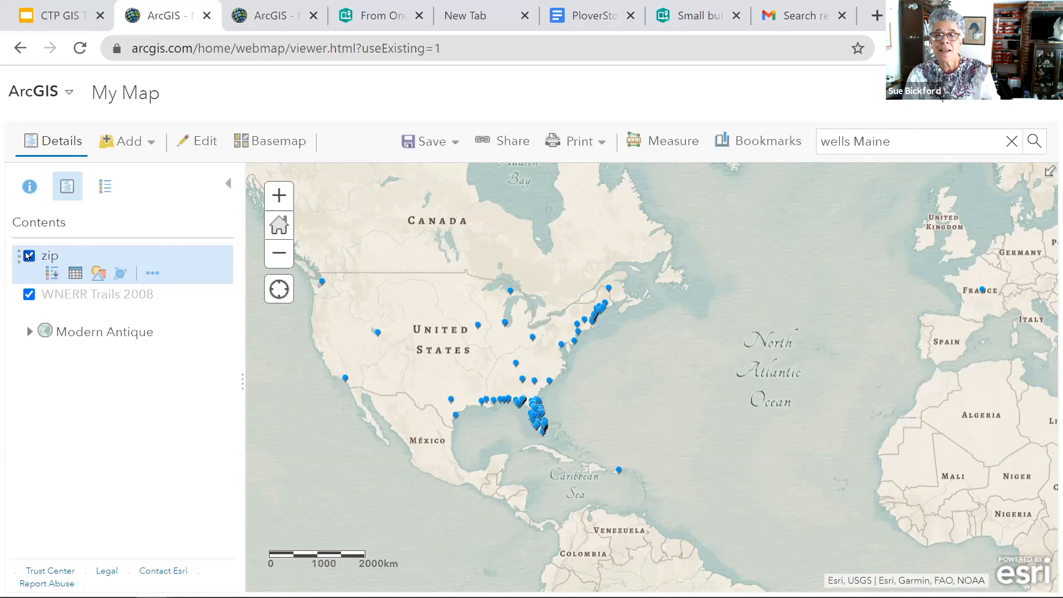
- Try to move the WNERR Trails 2008 layer above the zip layer in the map contents
left_click_drag(17, 295, 114, 255)
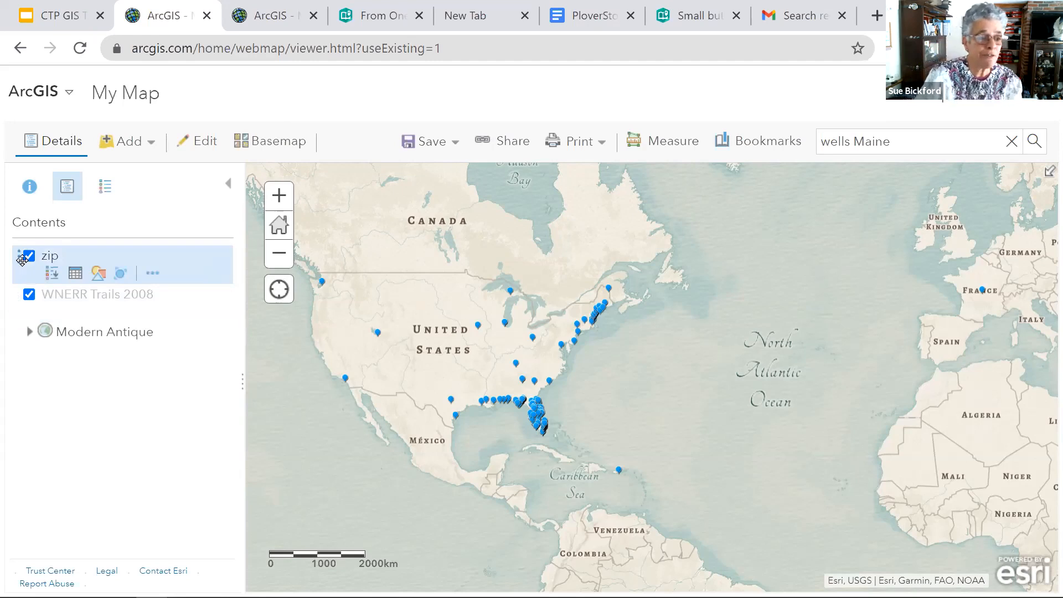
left_click(15, 298)
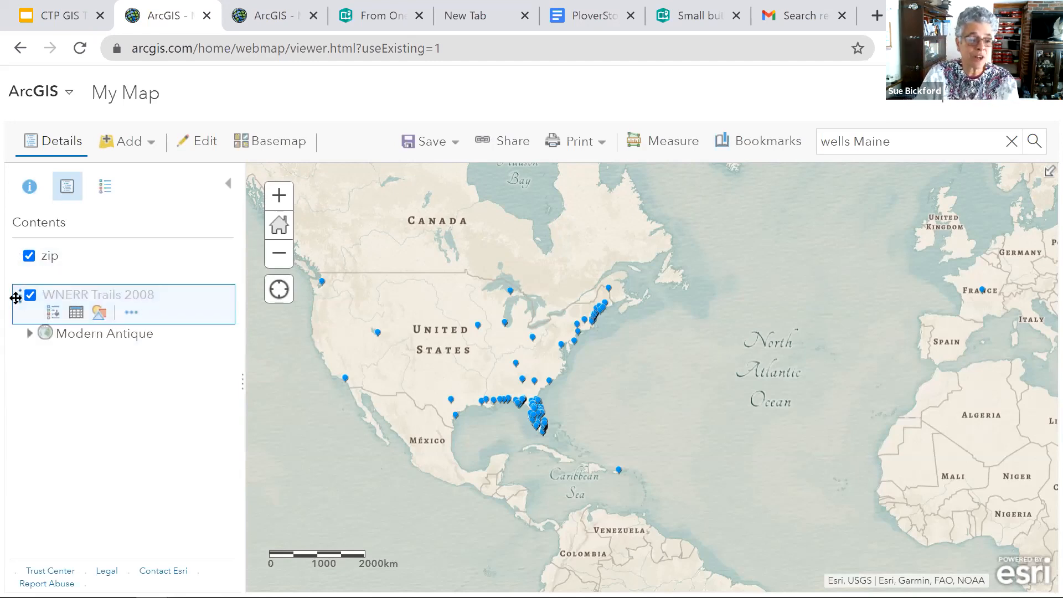
left_click_drag(16, 298, 42, 274)
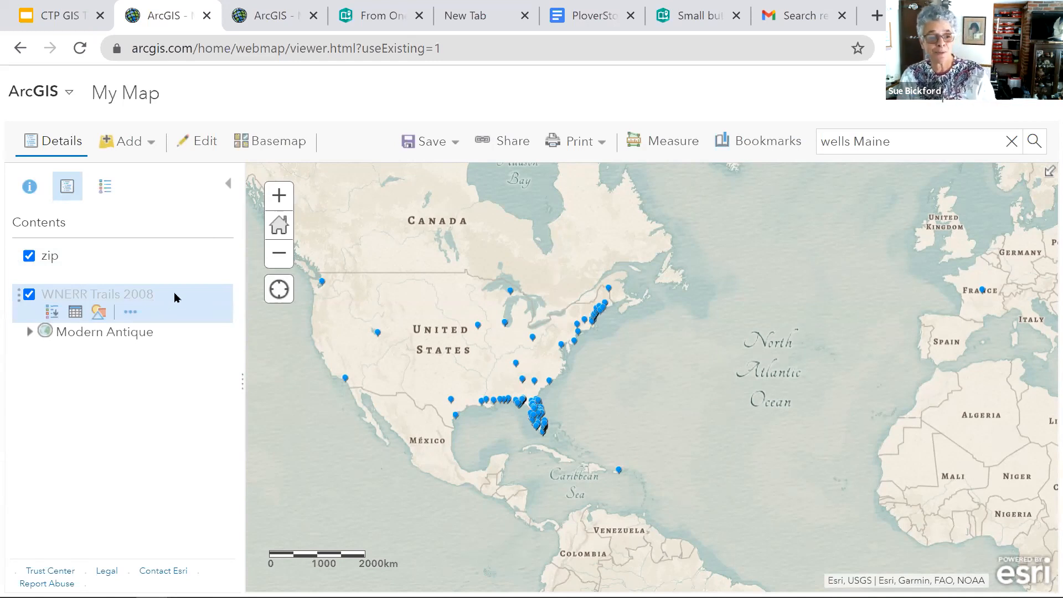
mouse_move(129, 261)
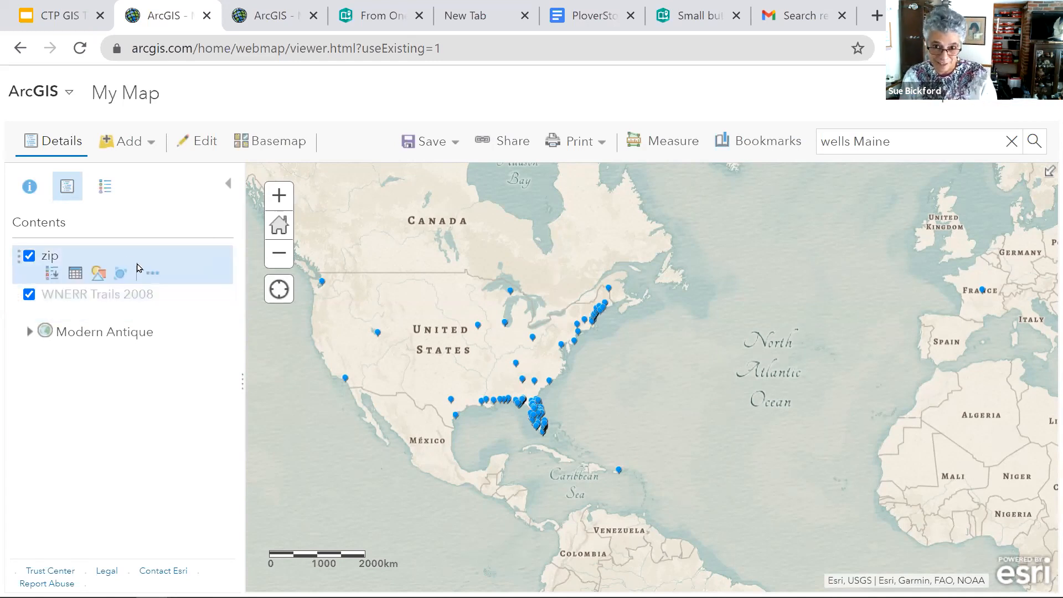
mouse_move(149, 302)
mouse_move(164, 269)
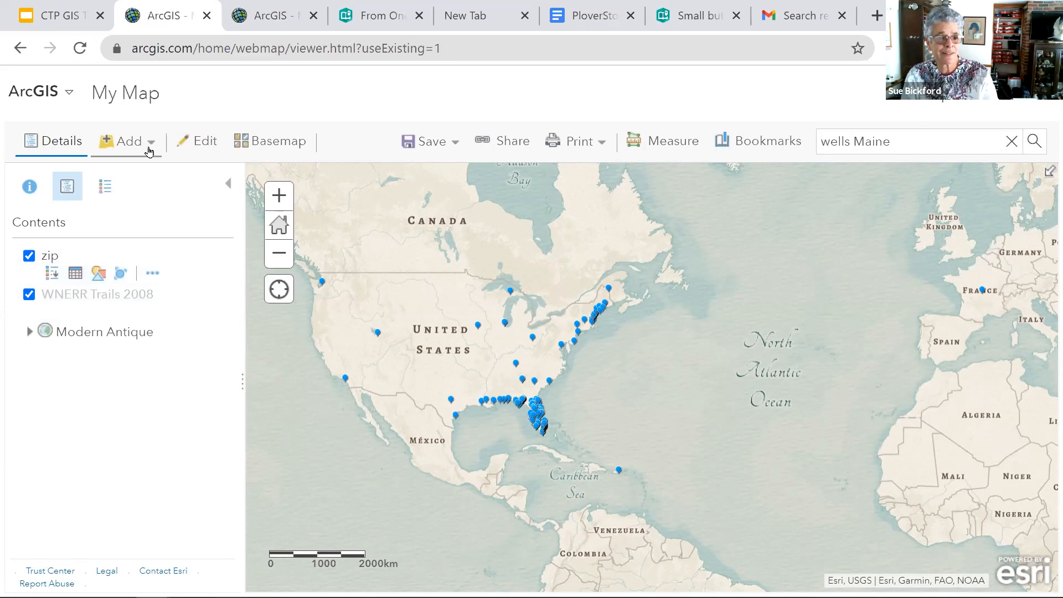
- Add a map notes layer named Beaches based on the Map Notes template
left_click(147, 145)
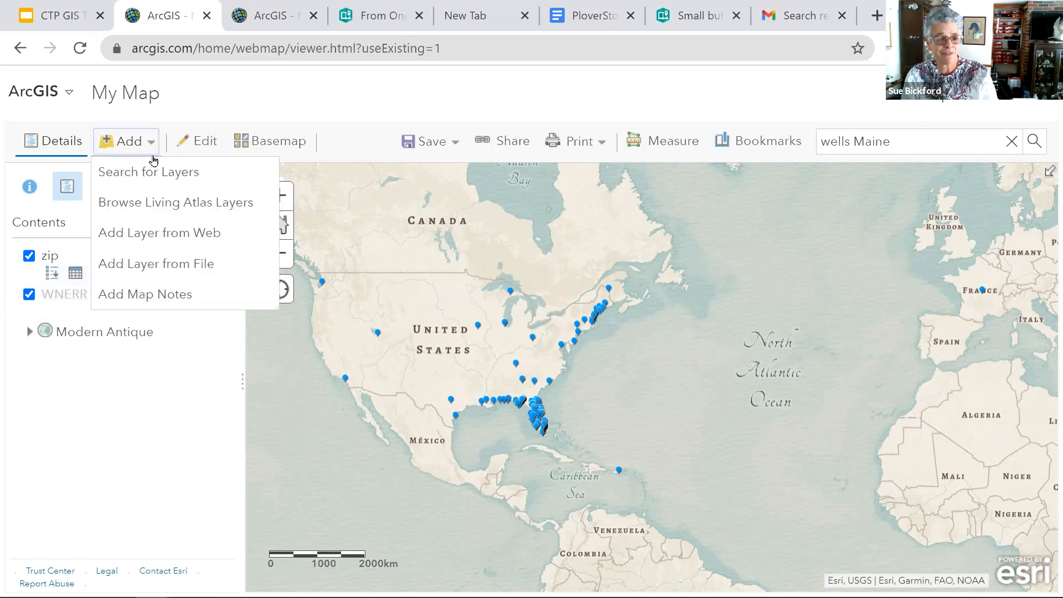
left_click(198, 301)
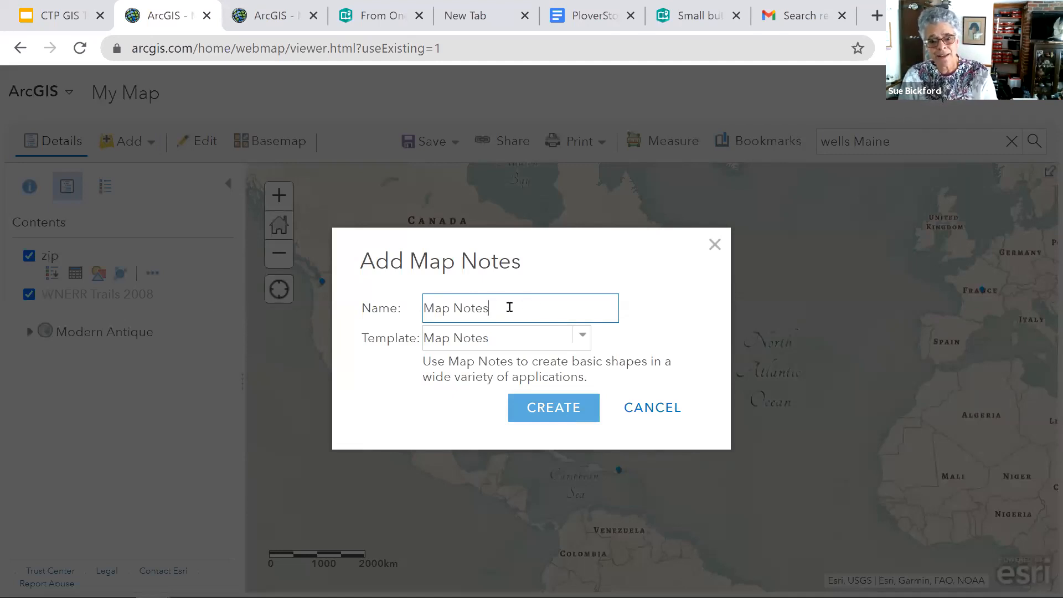
left_click_drag(509, 308, 410, 309)
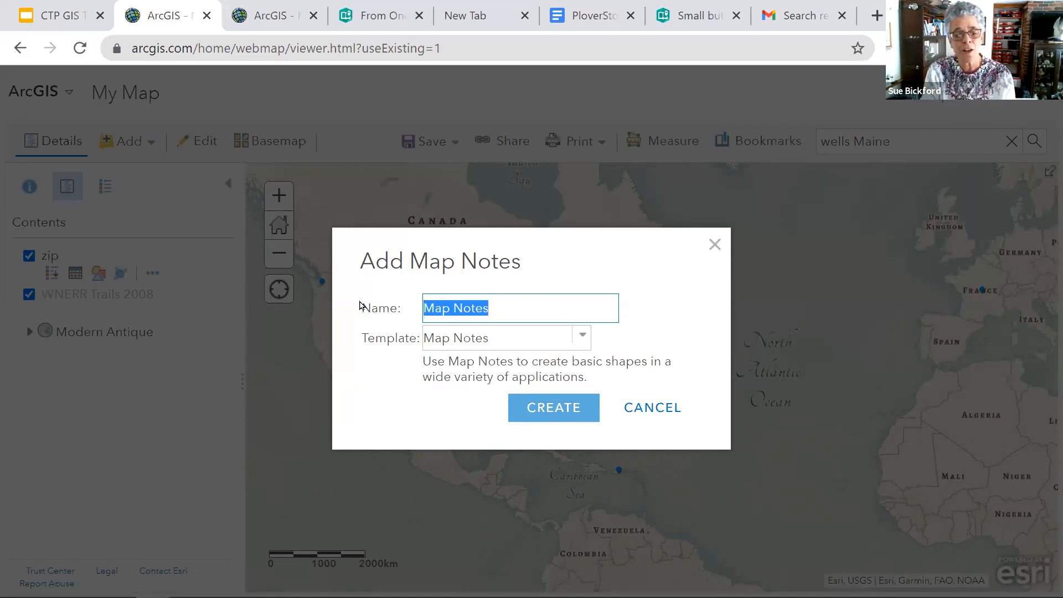
type("Beaches")
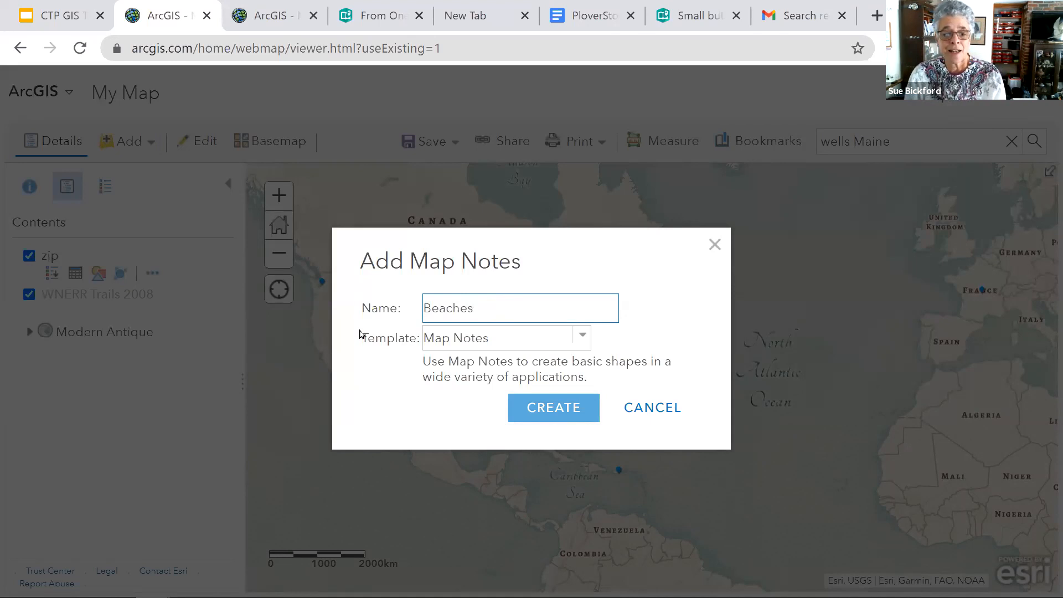
left_click(581, 346)
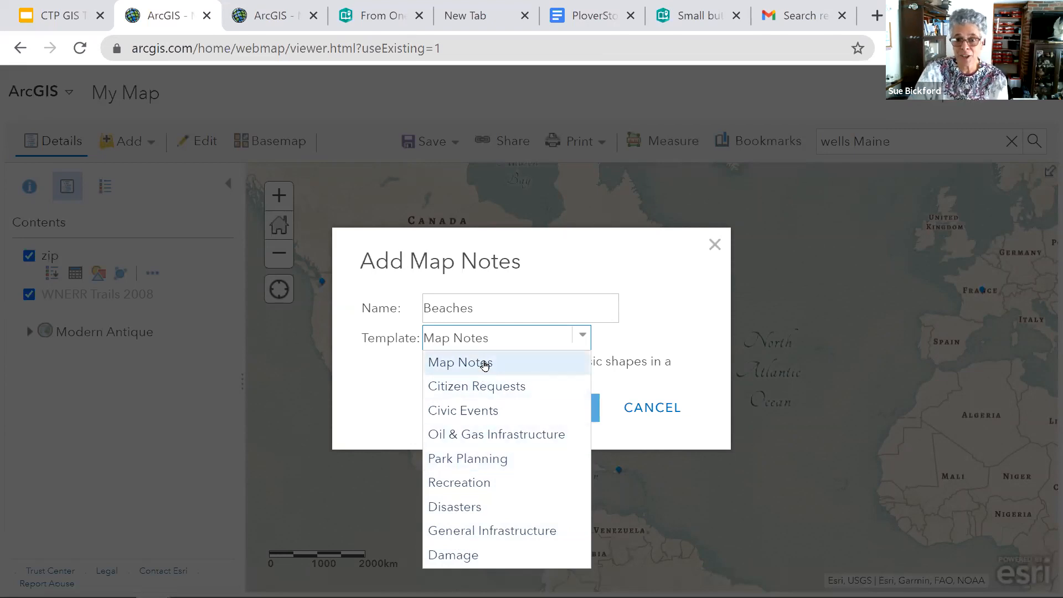
left_click(485, 364)
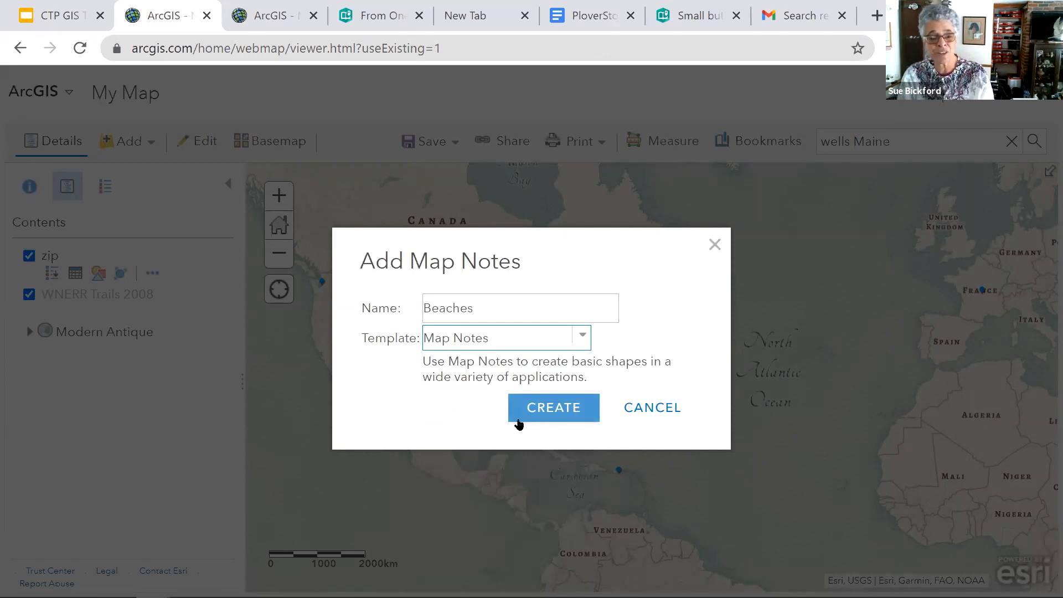
left_click(569, 416)
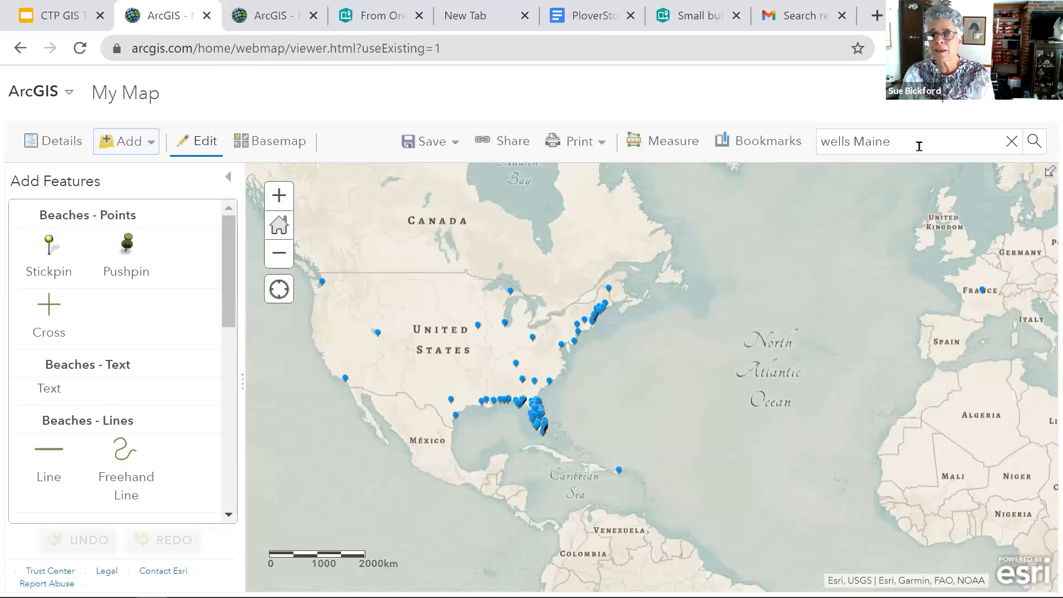
- Go to the Wells Maine bookmark and examine the coast from Kennebunk Beach past Crescent Surf to the Barrier Beach trail
left_click(755, 149)
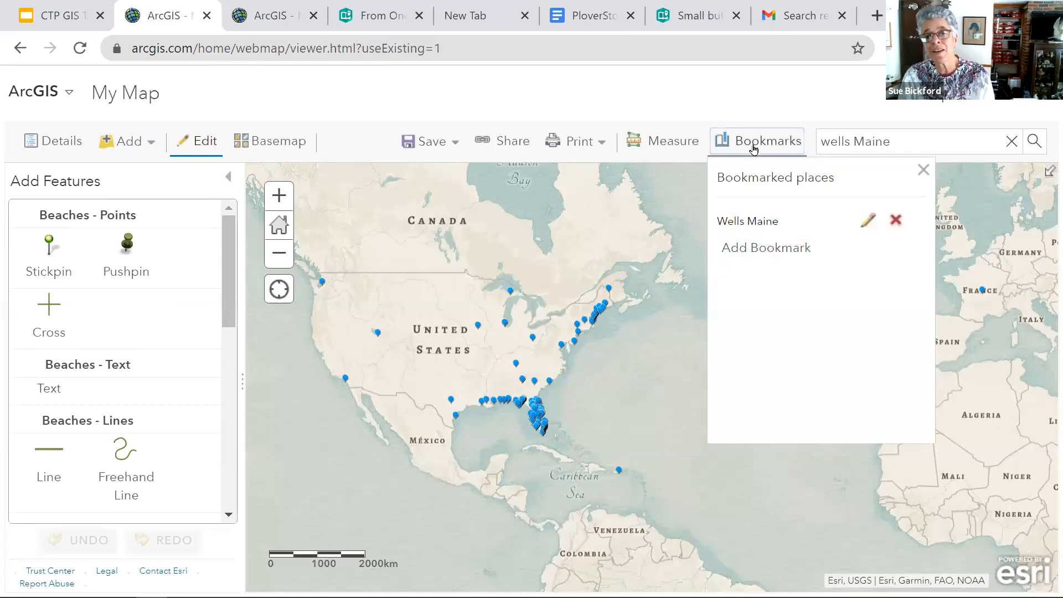
left_click(766, 227)
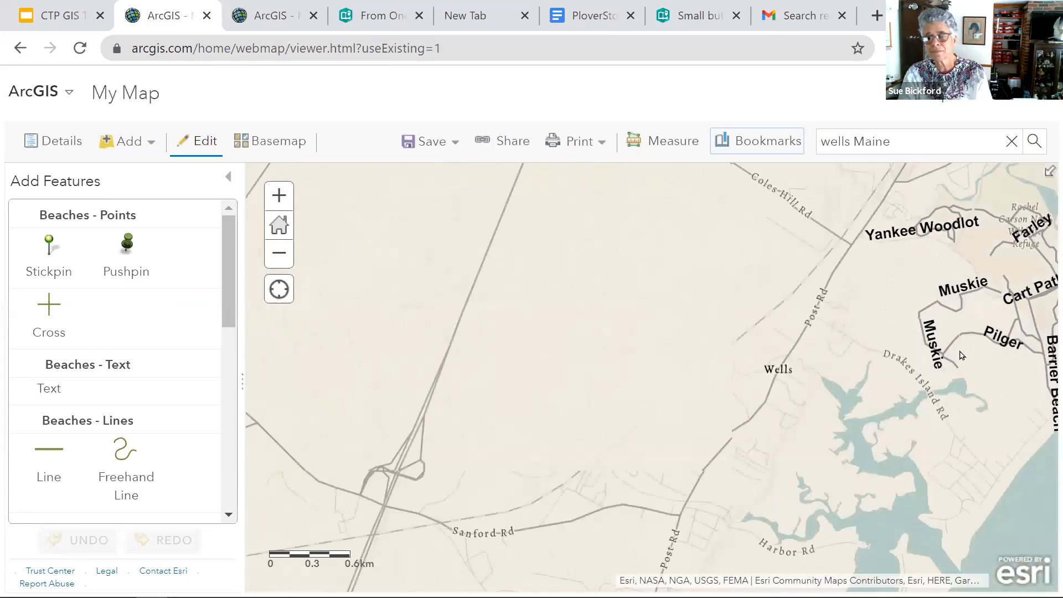
left_click_drag(962, 355, 743, 339)
scroll(743, 339, "down", 2)
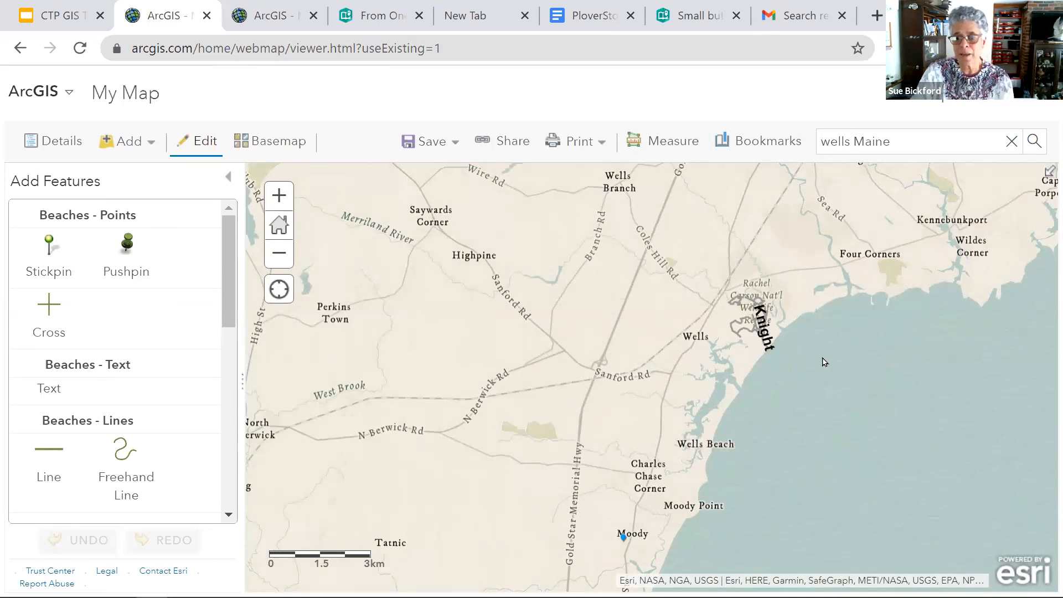
left_click_drag(849, 290, 679, 332)
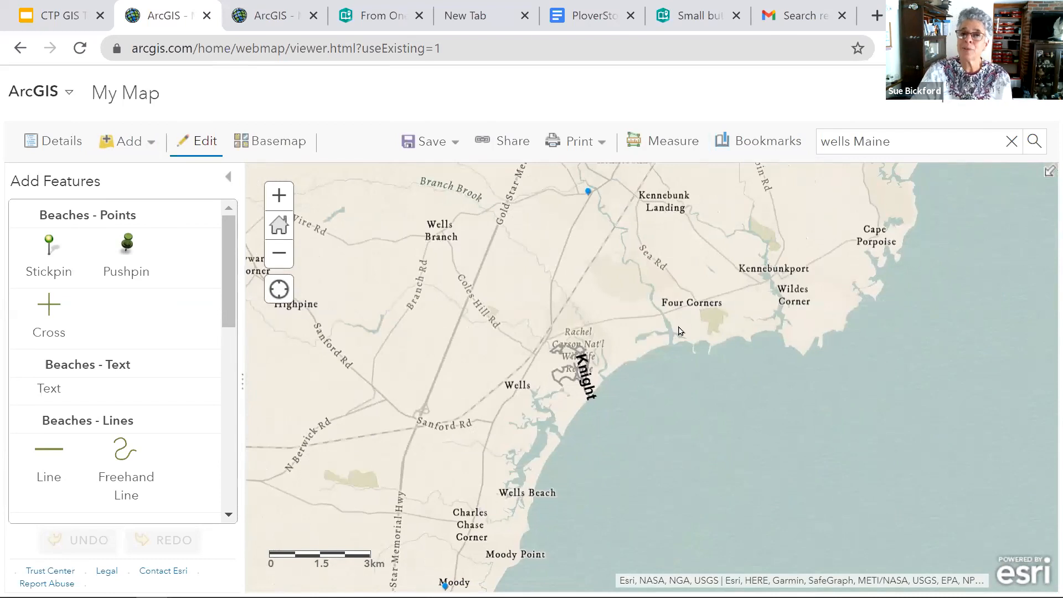
scroll(679, 357, "up", 5)
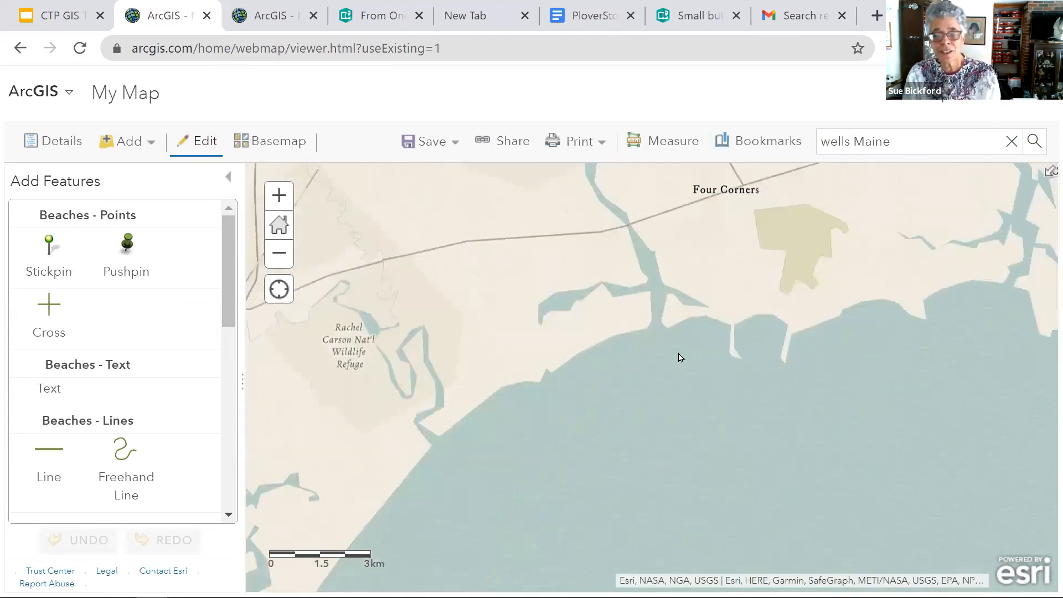
scroll(680, 357, "down", 2)
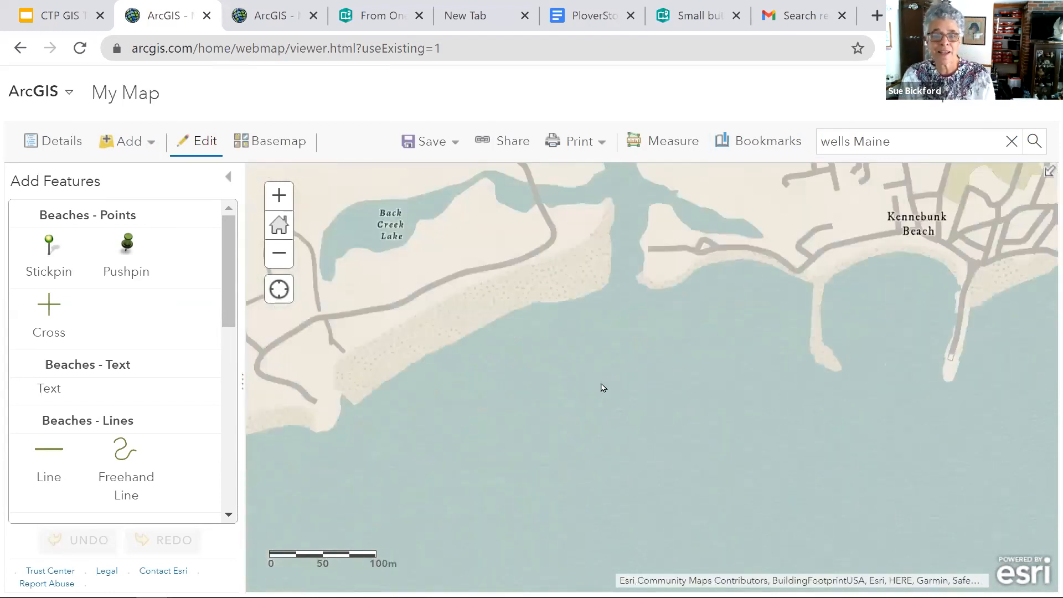
left_click_drag(823, 361, 874, 356)
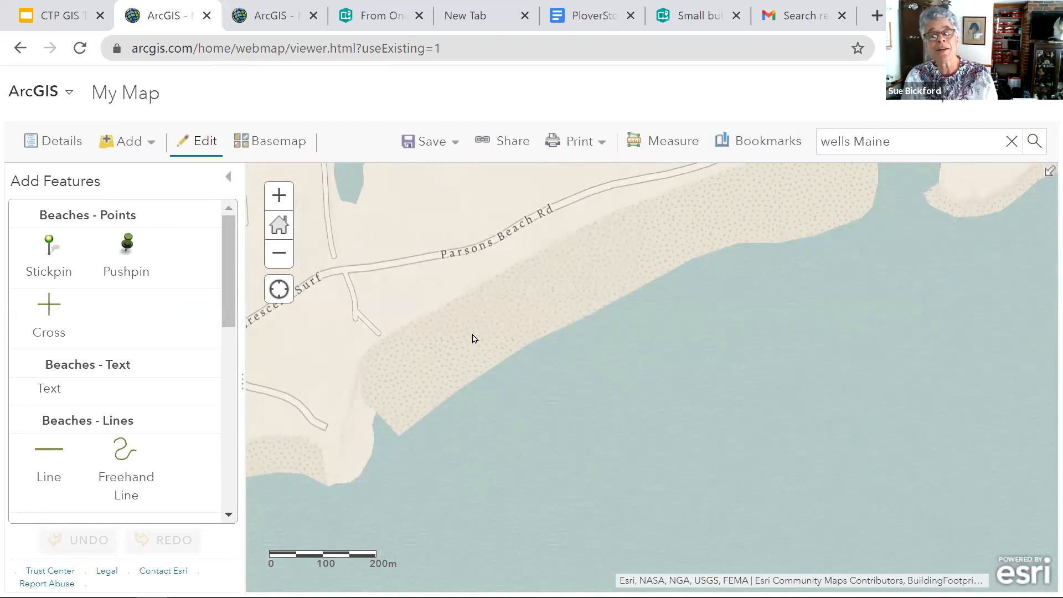
left_click_drag(474, 338, 939, 268)
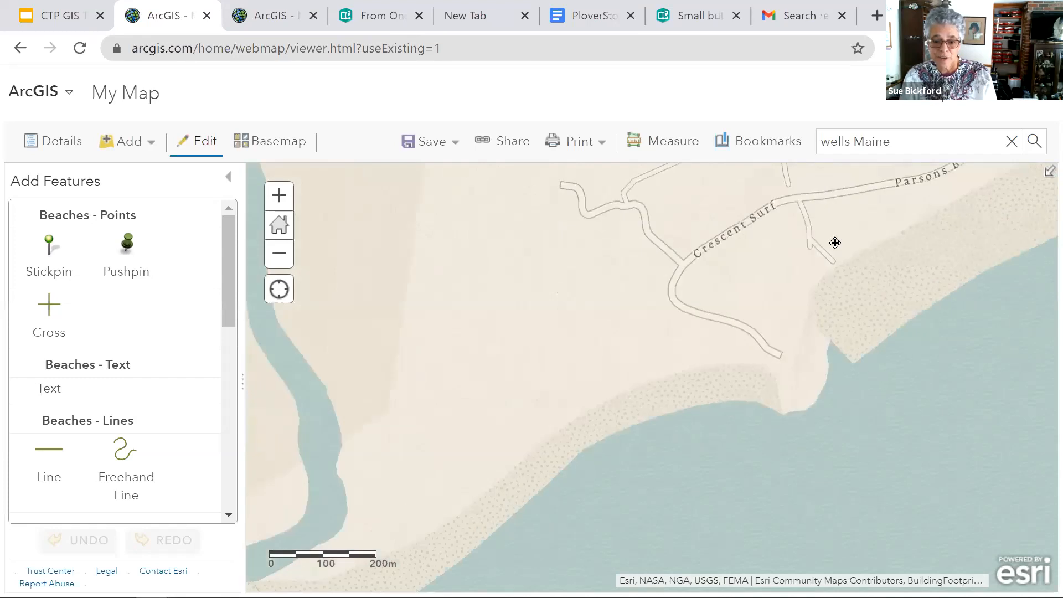
left_click_drag(591, 453, 835, 242)
left_click_drag(635, 443, 850, 213)
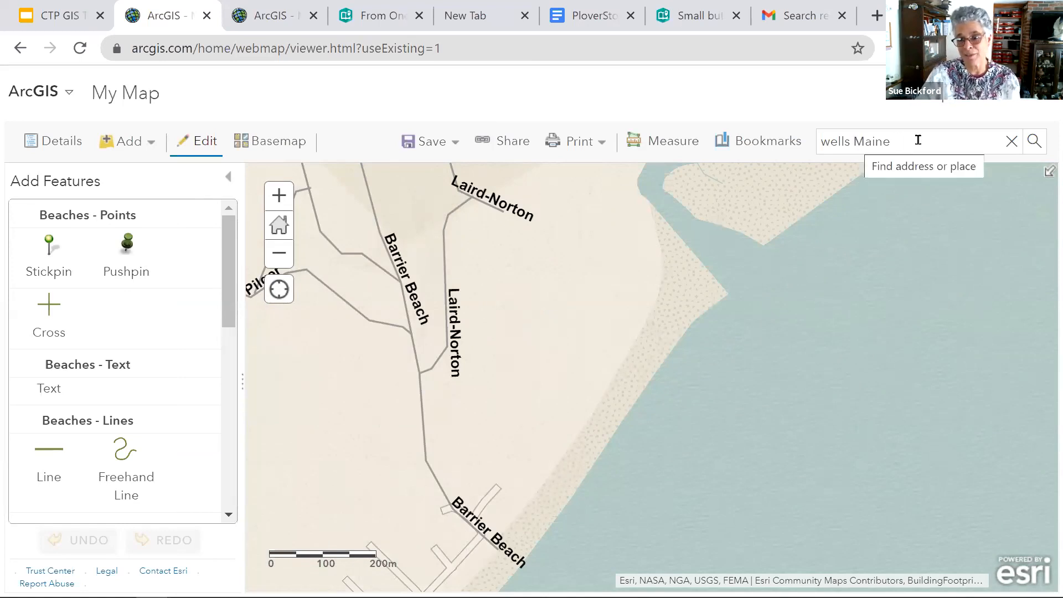
- Search for Laudholm, choose Laudholm Beach on Island Beach Rd in Wells, and add the result to Map Notes
left_click_drag(917, 140, 817, 141)
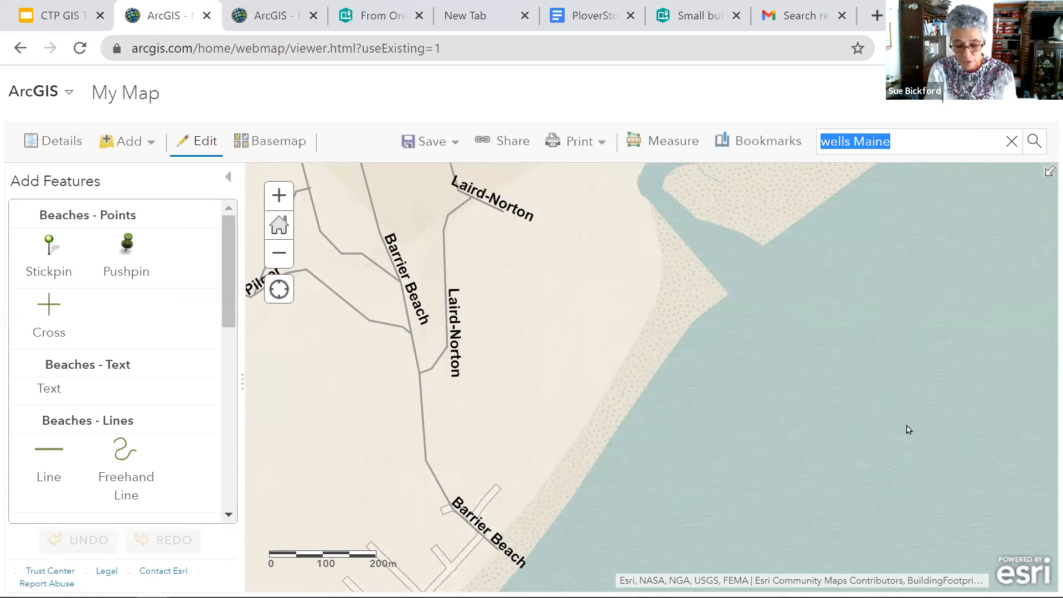
key("BackSpace")
type("Laudholm")
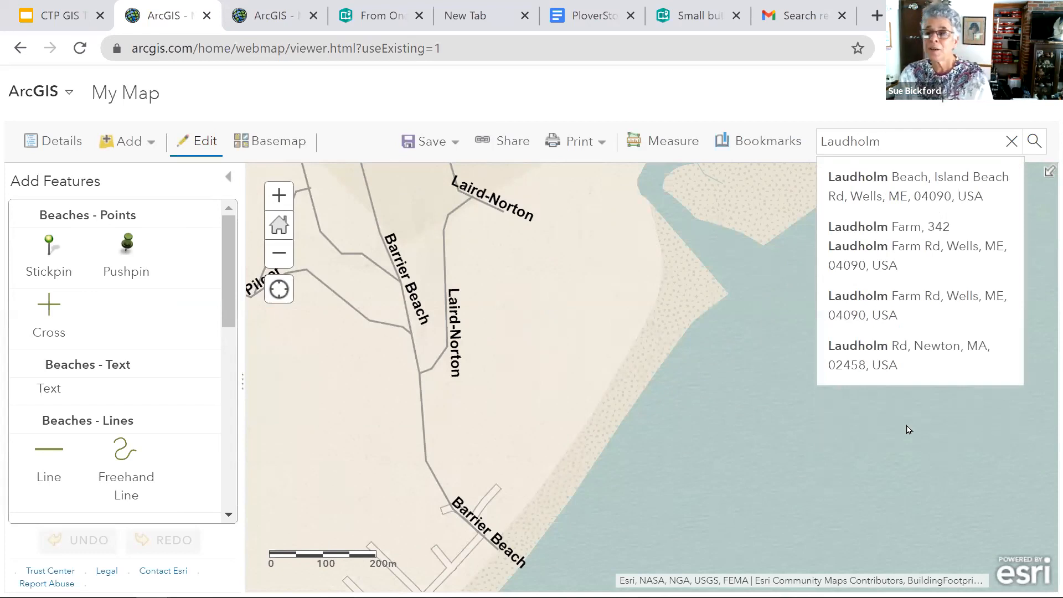
left_click(904, 195)
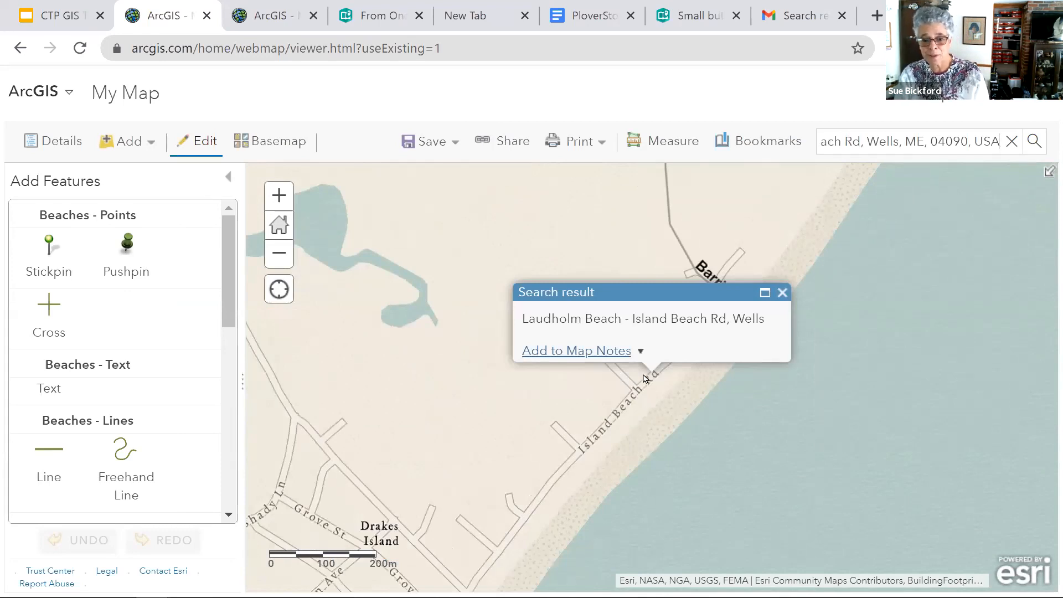
left_click(590, 352)
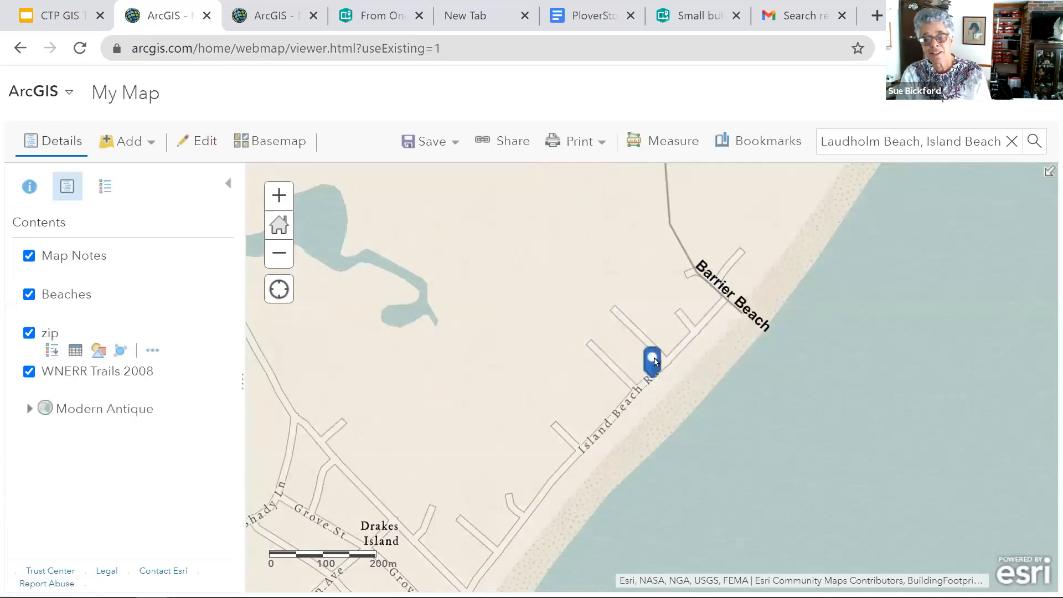
- Move the Laudholm Beach note onto the sand northeast of the Barrier Beach trail's end and review its details
left_click(654, 360)
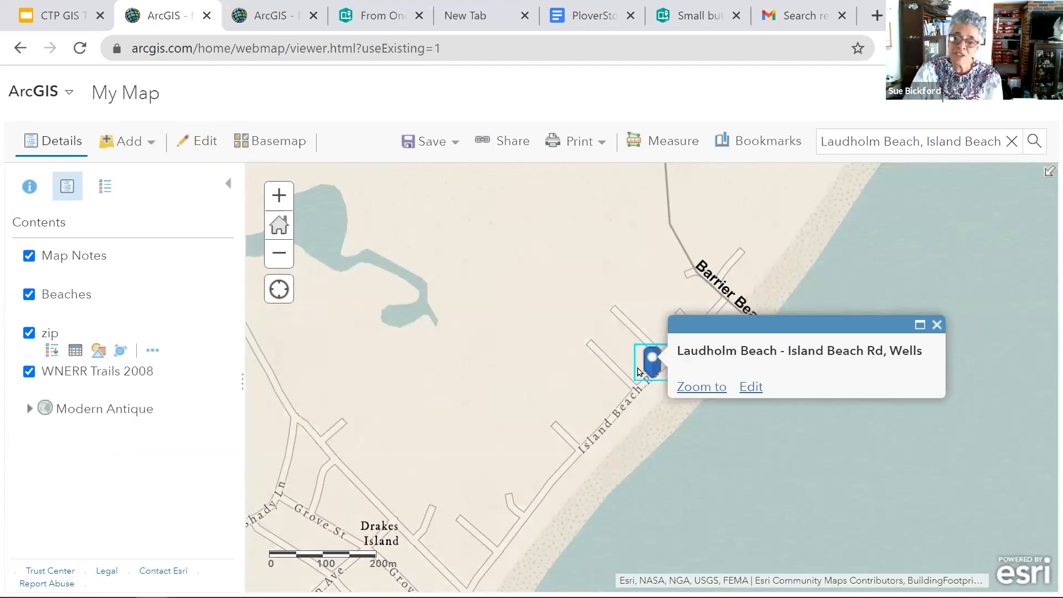
left_click(751, 387)
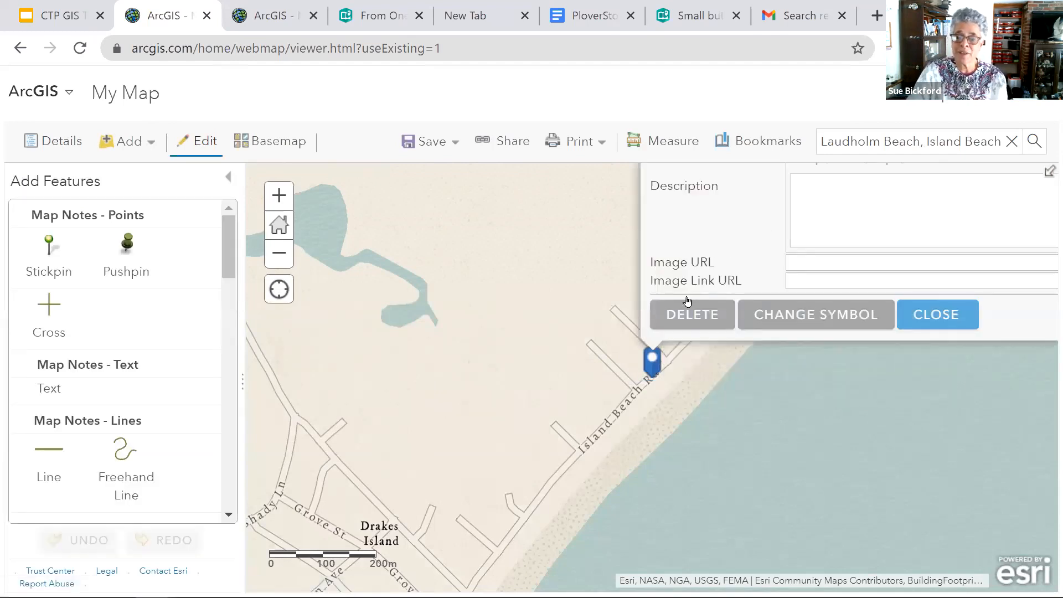
left_click_drag(653, 368, 856, 178)
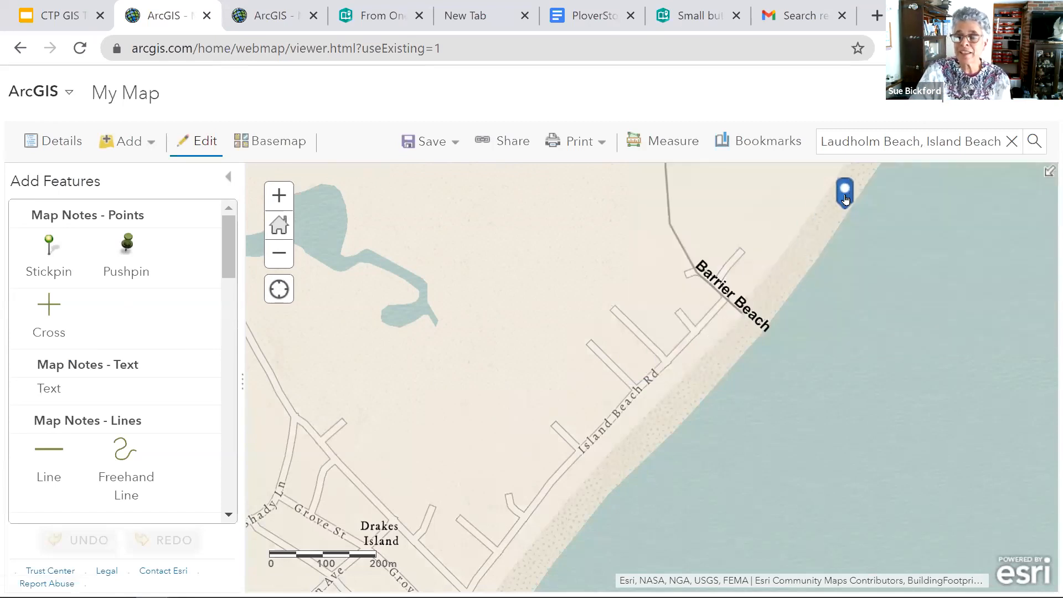
left_click(847, 192)
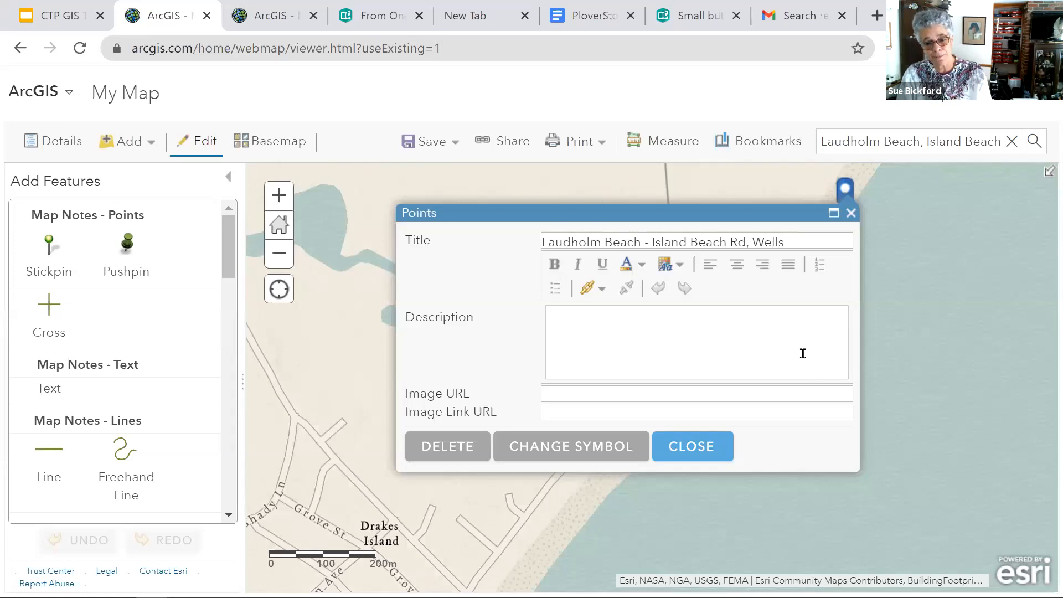
left_click(702, 449)
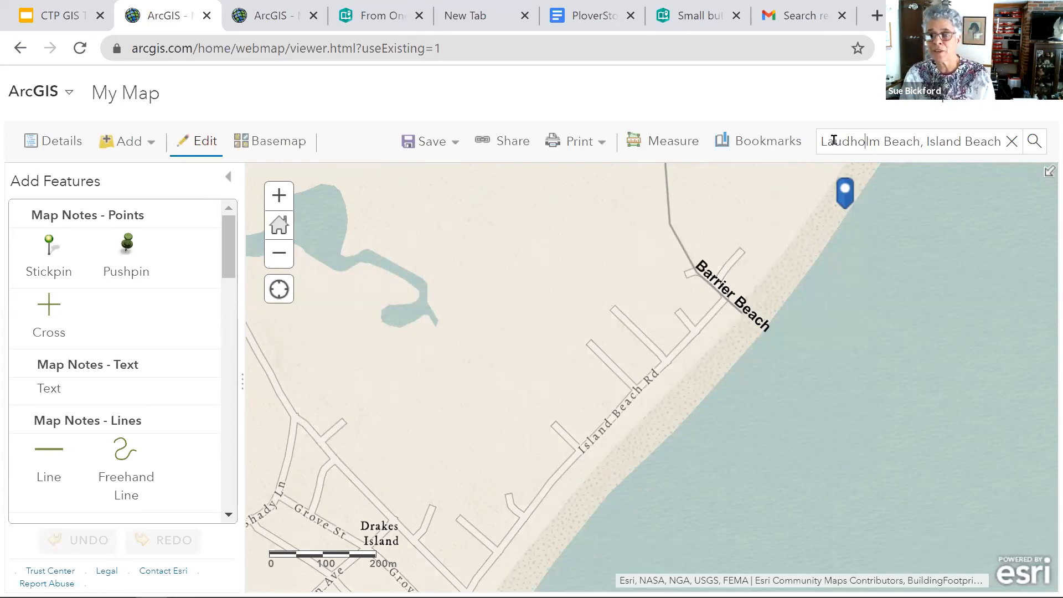
- Search for "cresent surf", choose Crescent Surf in Kennebunk, and add the result to Map Notes
left_click_drag(821, 143, 1031, 151)
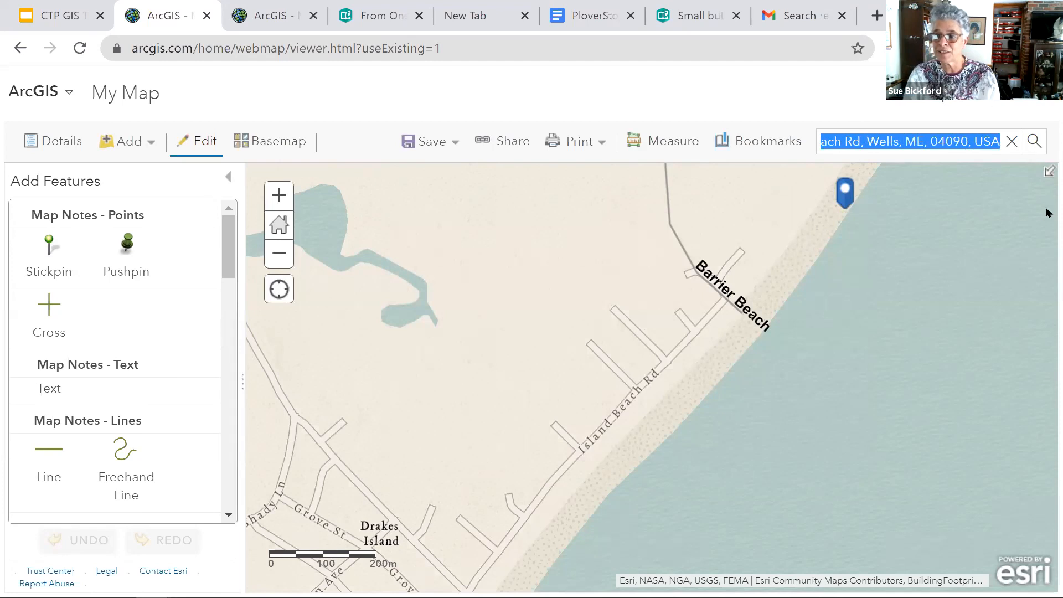
type("crese")
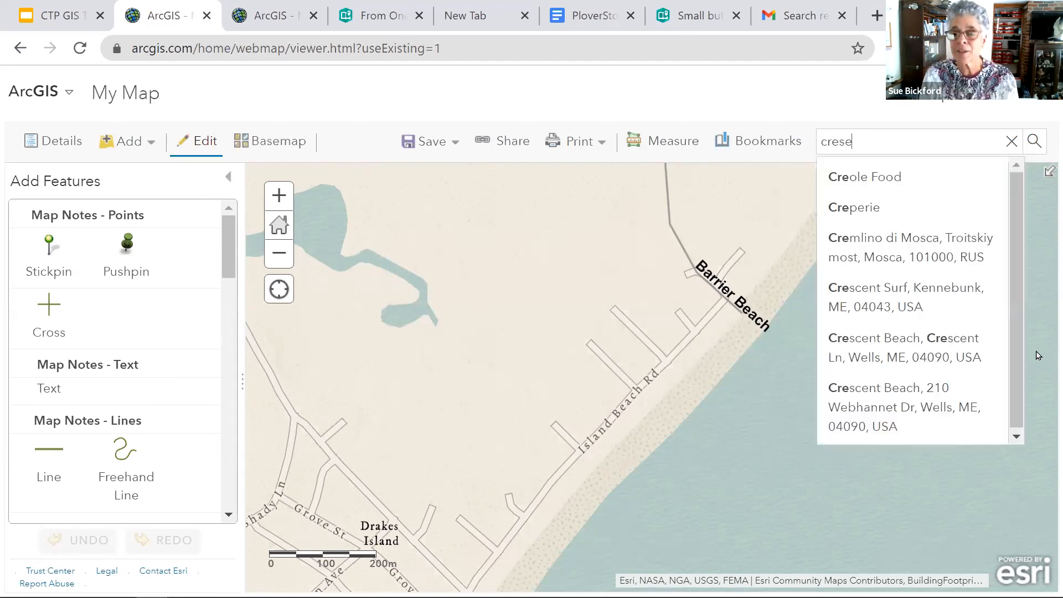
type("nt serf")
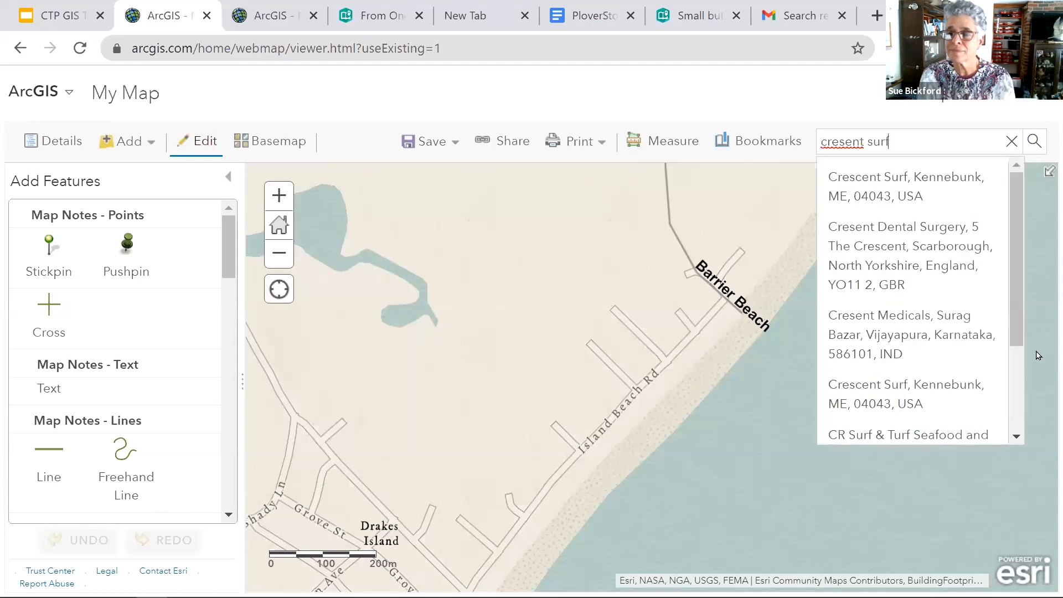
left_click(919, 201)
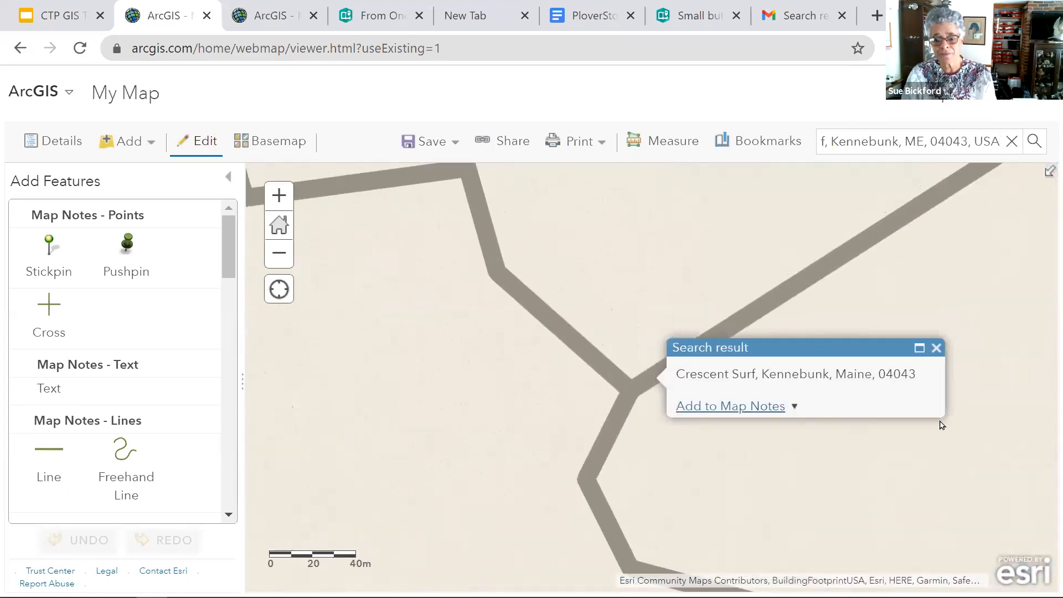
left_click(749, 411)
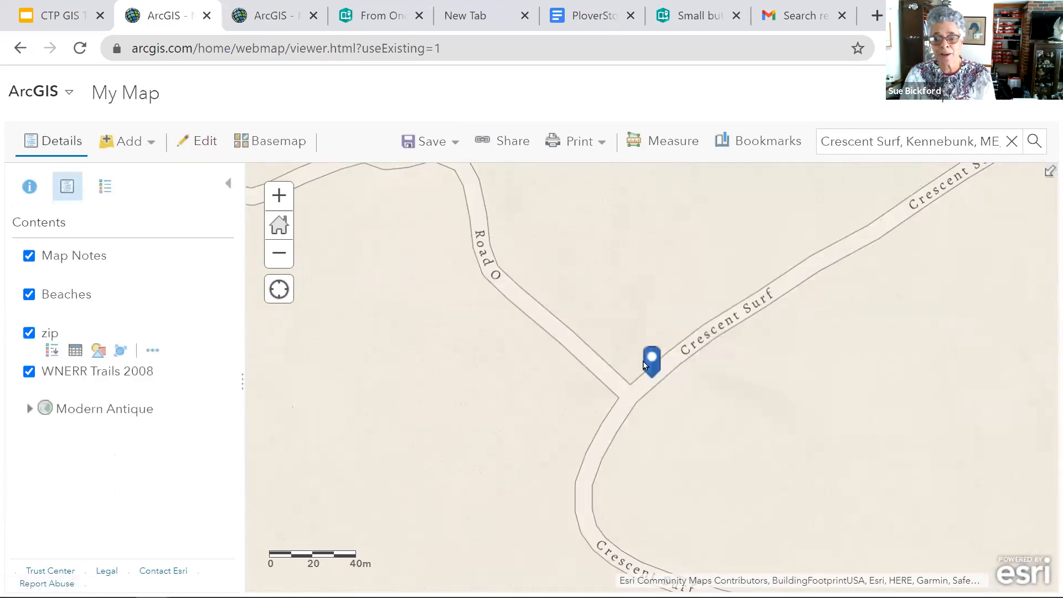
- Move the Crescent Surf note from the road onto the sandy shoreline southwest of the road's end
left_click(742, 389)
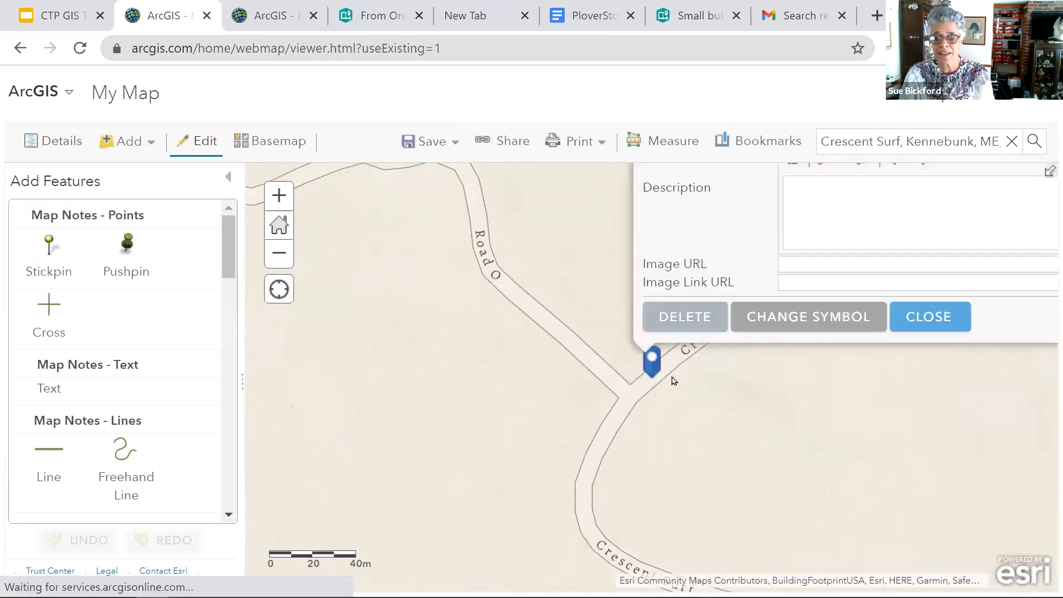
left_click_drag(651, 361, 917, 507)
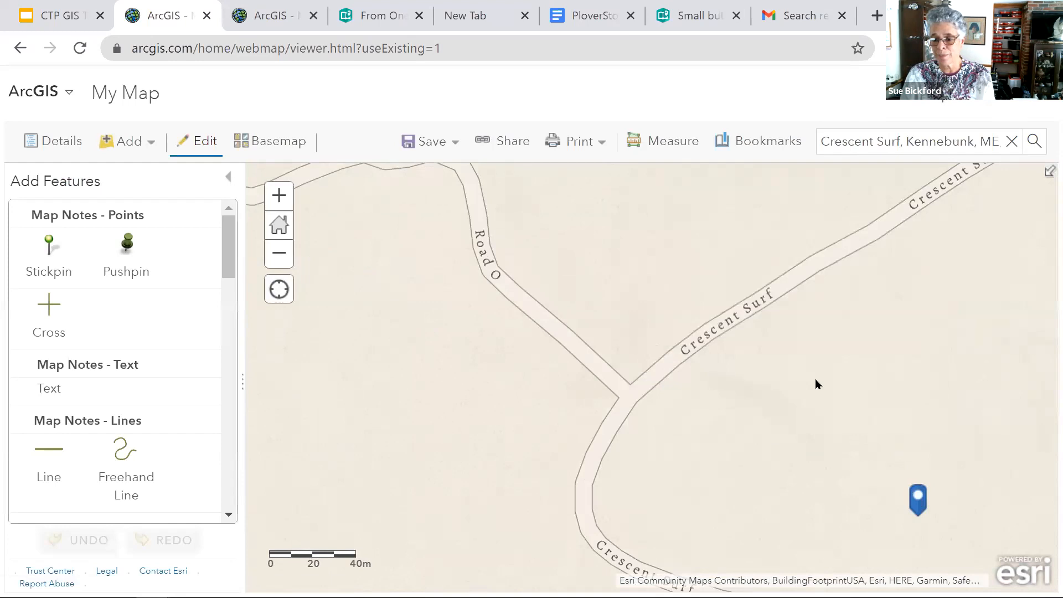
left_click_drag(813, 382, 707, 310)
scroll(711, 318, "down", 2)
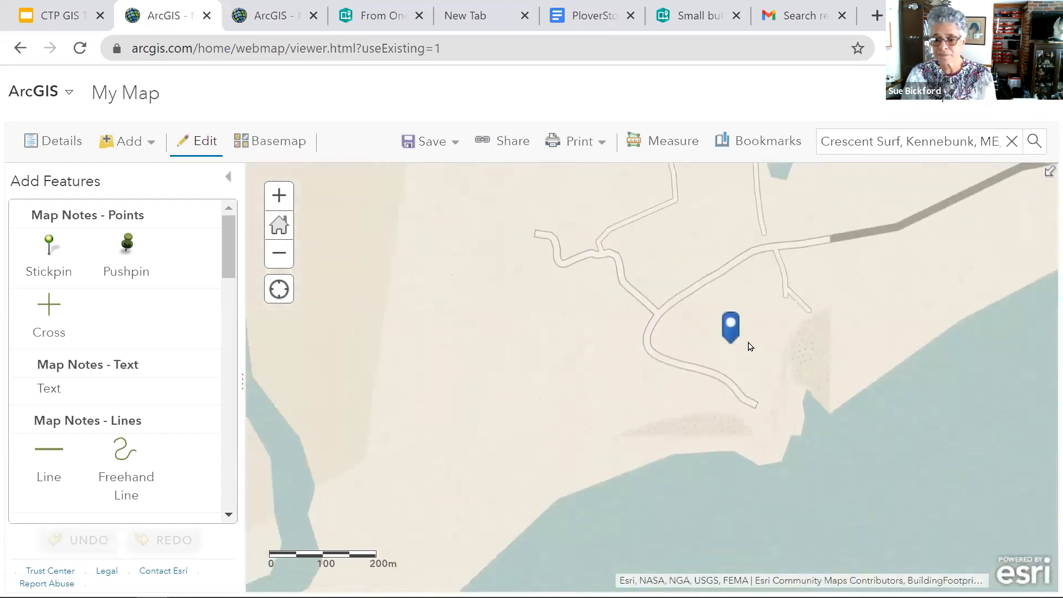
left_click_drag(698, 441, 589, 467)
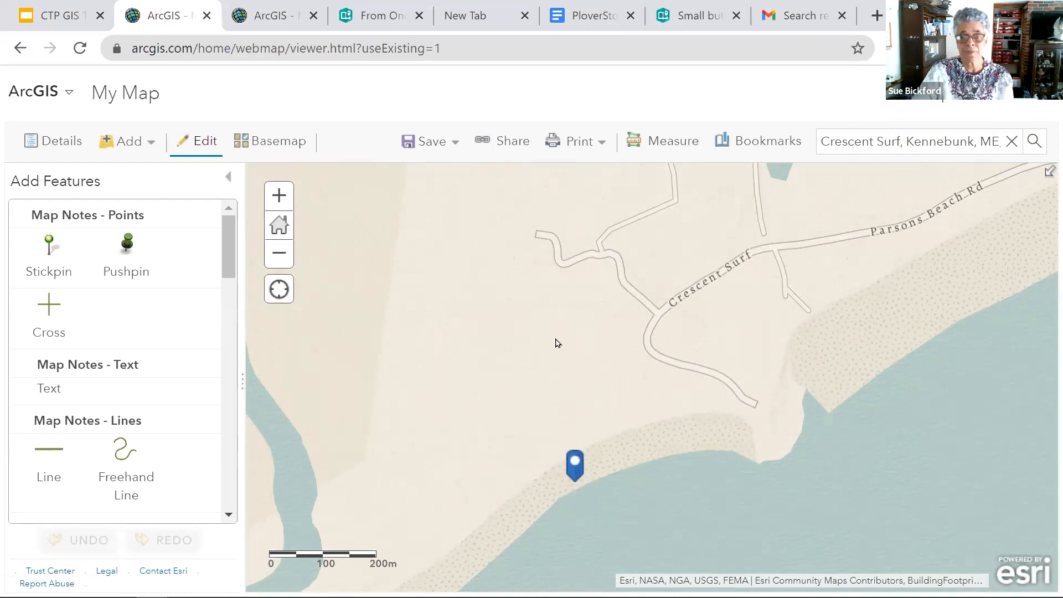
- Search for "ferry beach", choose Ferry Beach in Saco, ME, and add the result to Map Notes
left_click_drag(904, 141, 811, 145)
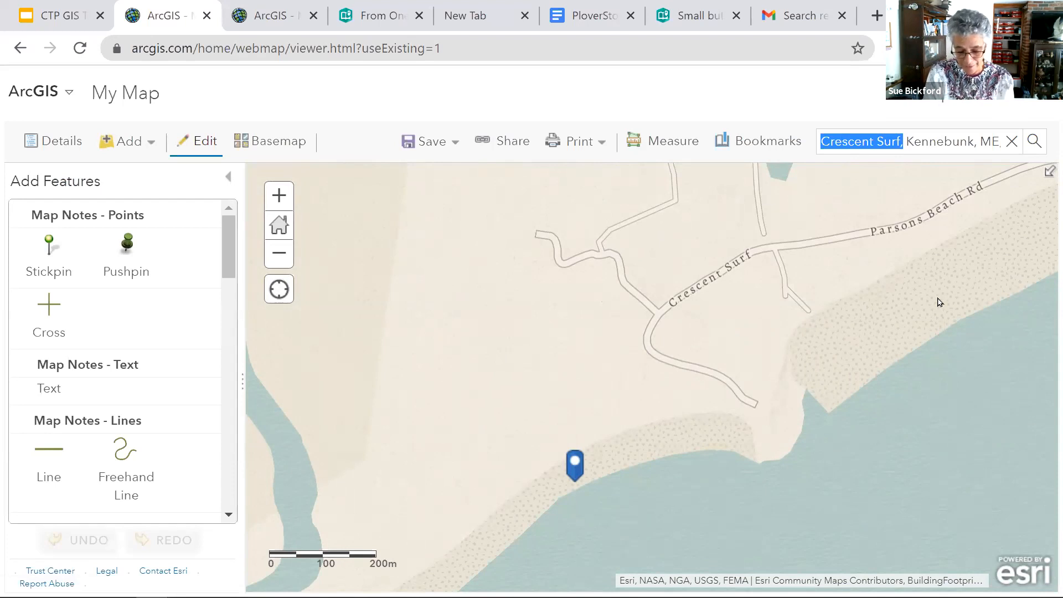
type("ferry beach")
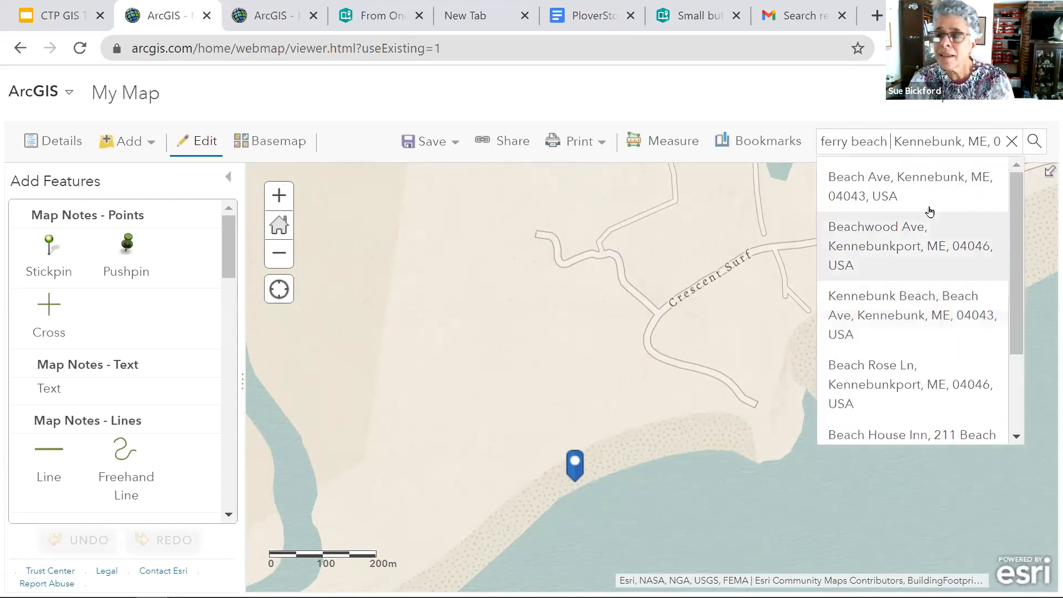
left_click_drag(894, 142, 1034, 145)
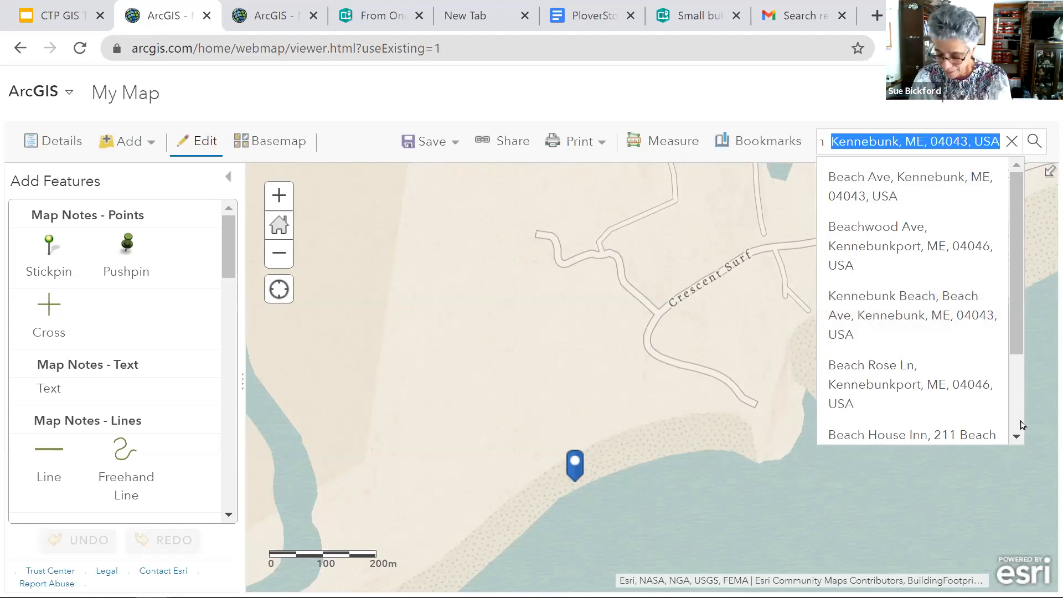
key("BackSpace")
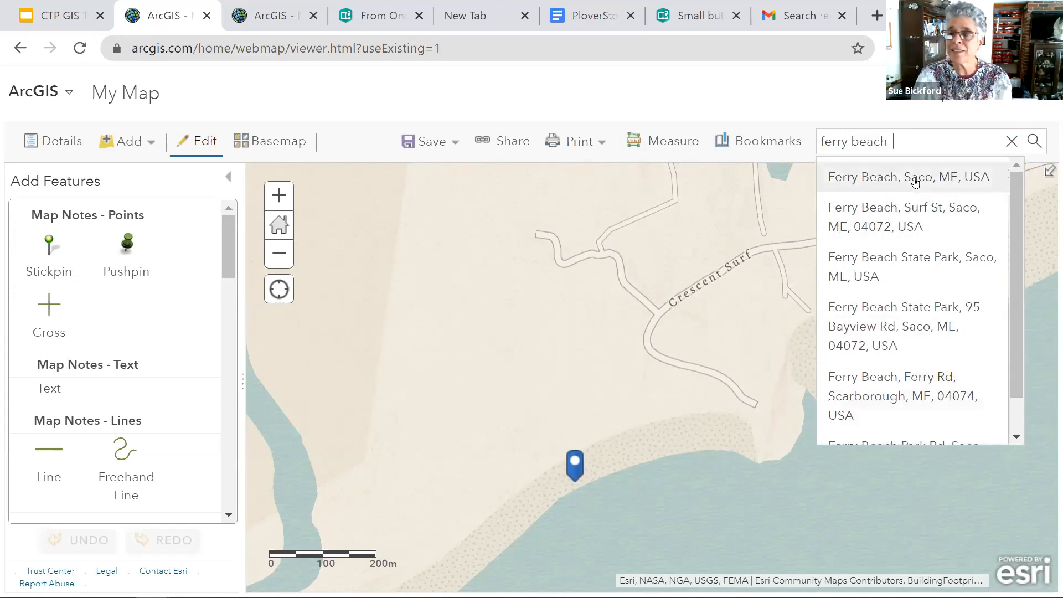
left_click(915, 182)
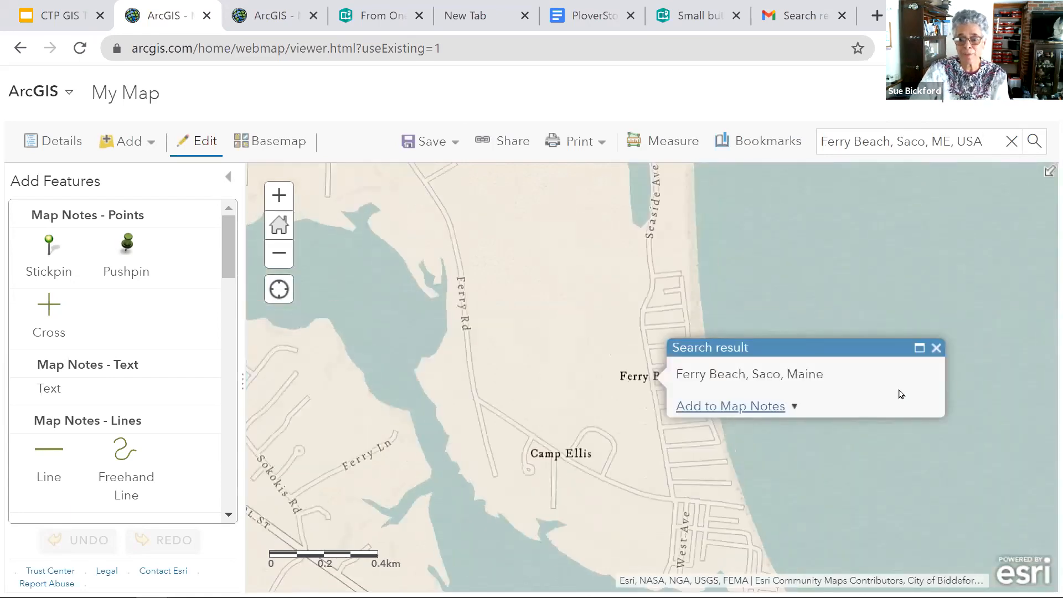
left_click(765, 409)
- Move the Ferry Beach note off the road onto the sandy shoreline just east of Seaside Ave
left_click(654, 363)
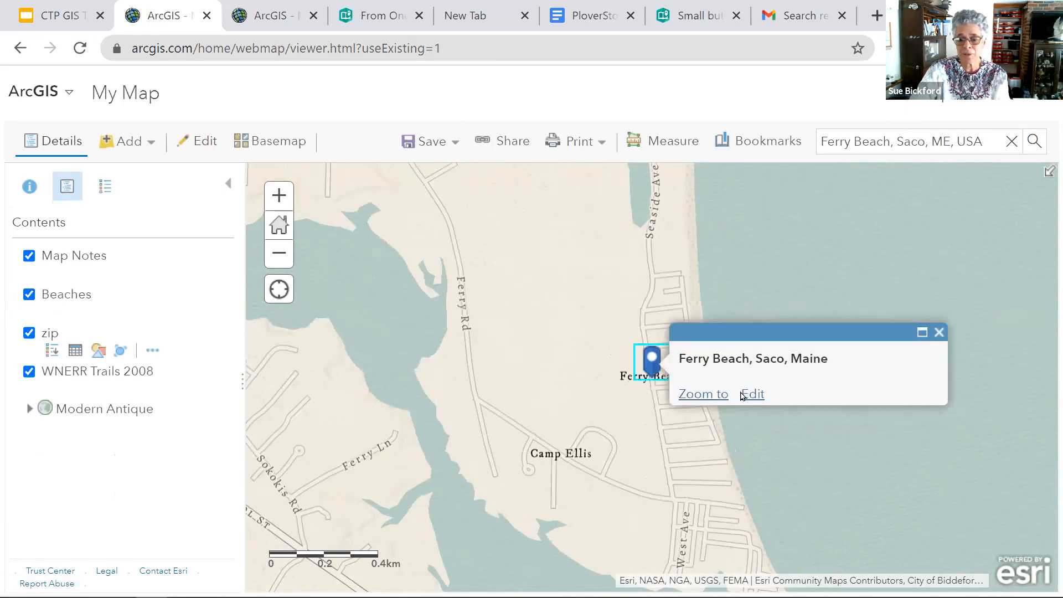
left_click(753, 394)
left_click_drag(654, 372, 693, 253)
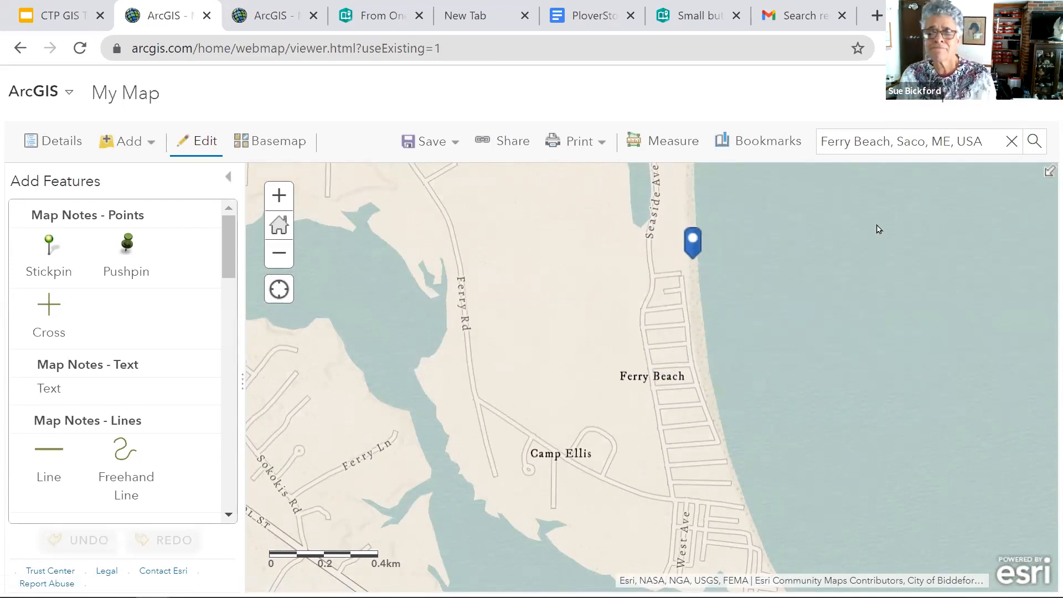
- Review the Laudholm Beach note's title and description fields, and return to the map contents
scroll(877, 229, "down", 4)
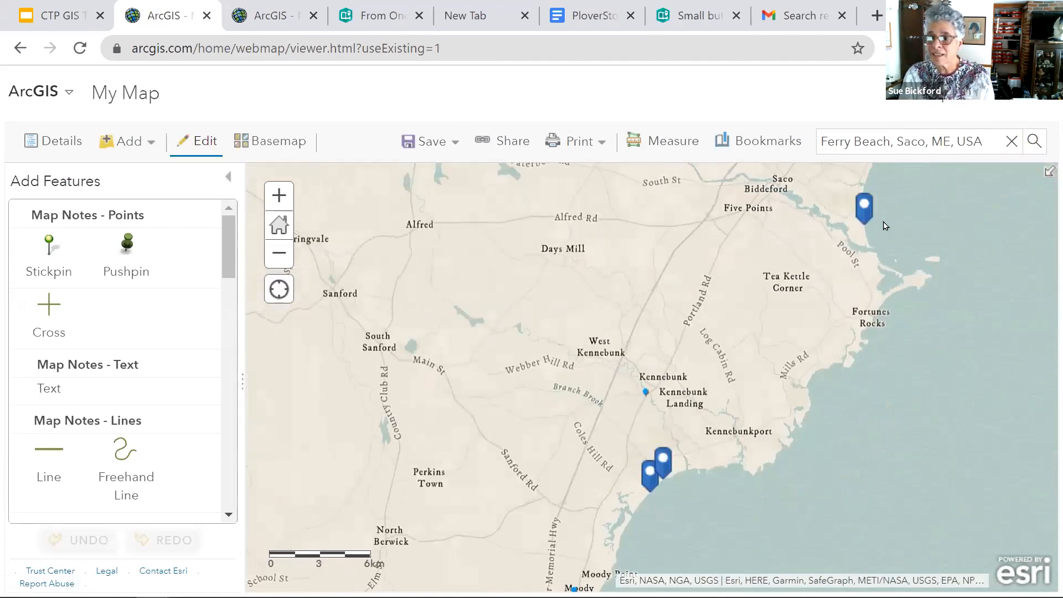
left_click(649, 480)
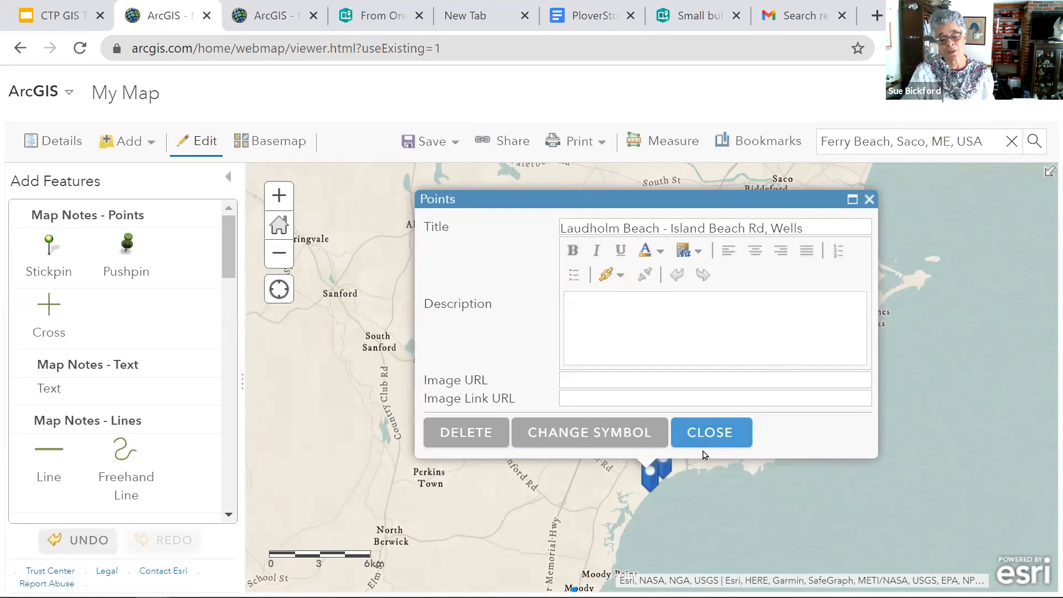
left_click(713, 434)
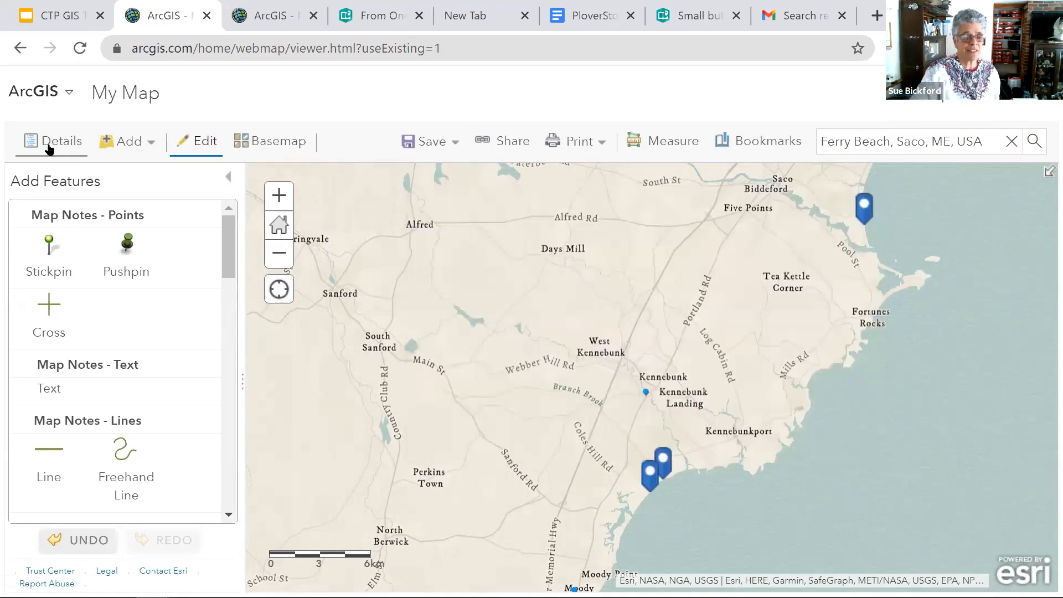
left_click(226, 181)
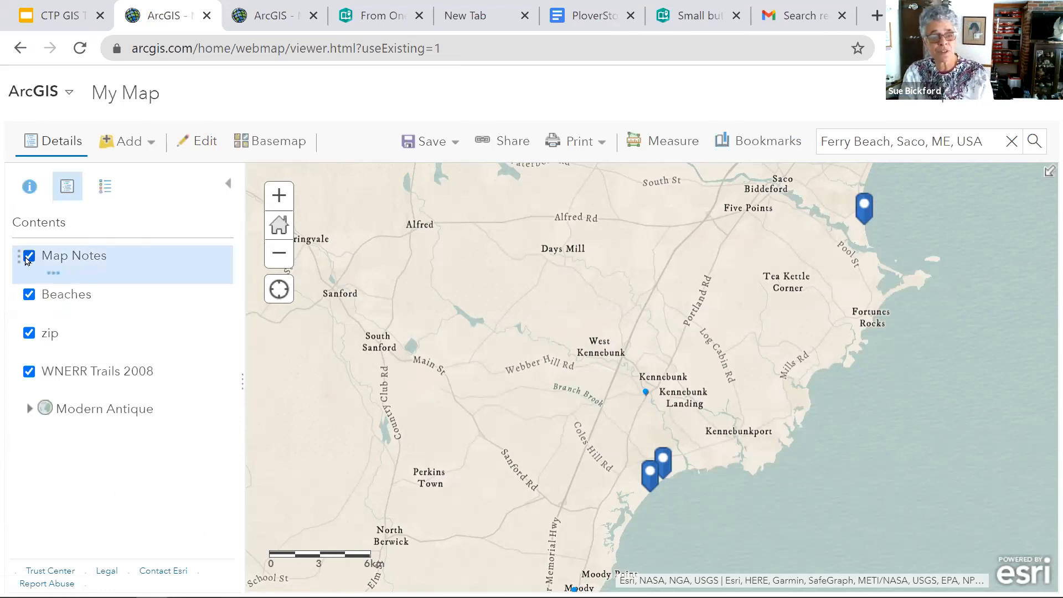
- Toggle the Map Notes layer to check which points it holds, and hide the existing Beaches layer
left_click(29, 256)
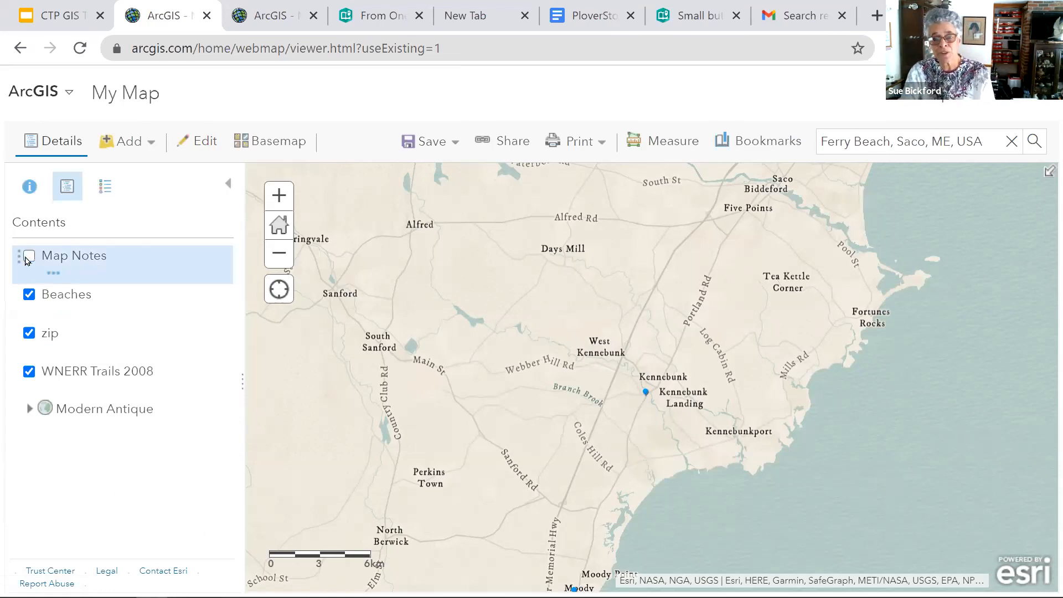
left_click(29, 256)
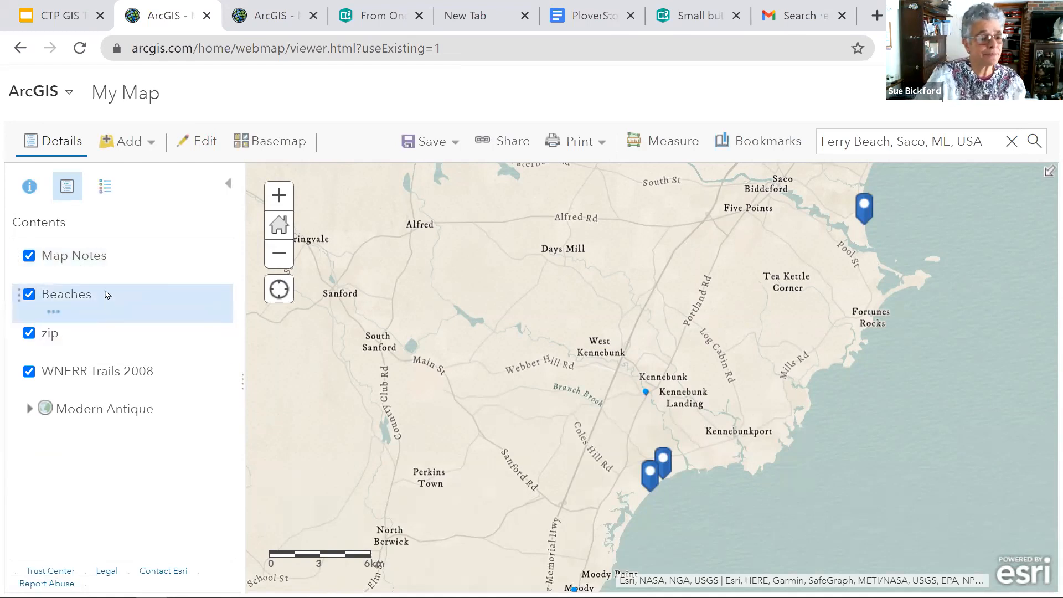
left_click(29, 255)
left_click(29, 294)
left_click(29, 255)
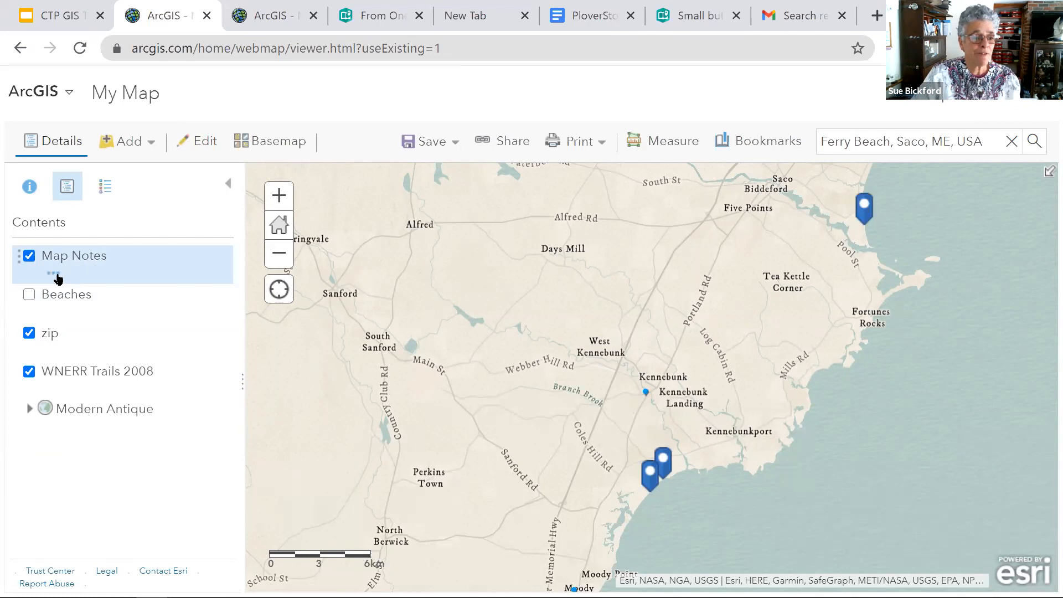
- Rename the Map Notes layer as Beaches
left_click(54, 274)
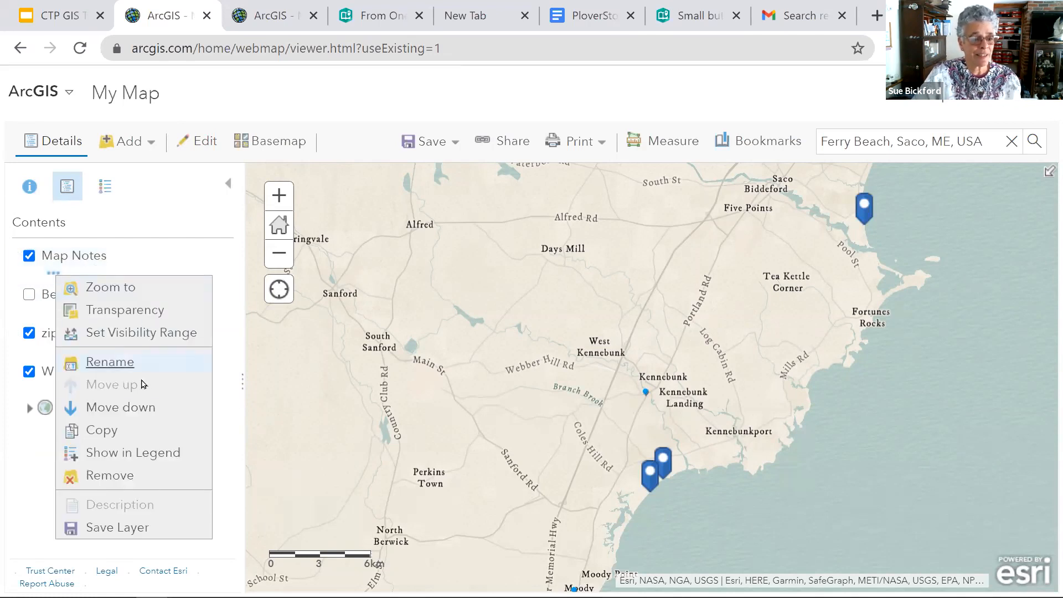
left_click(123, 367)
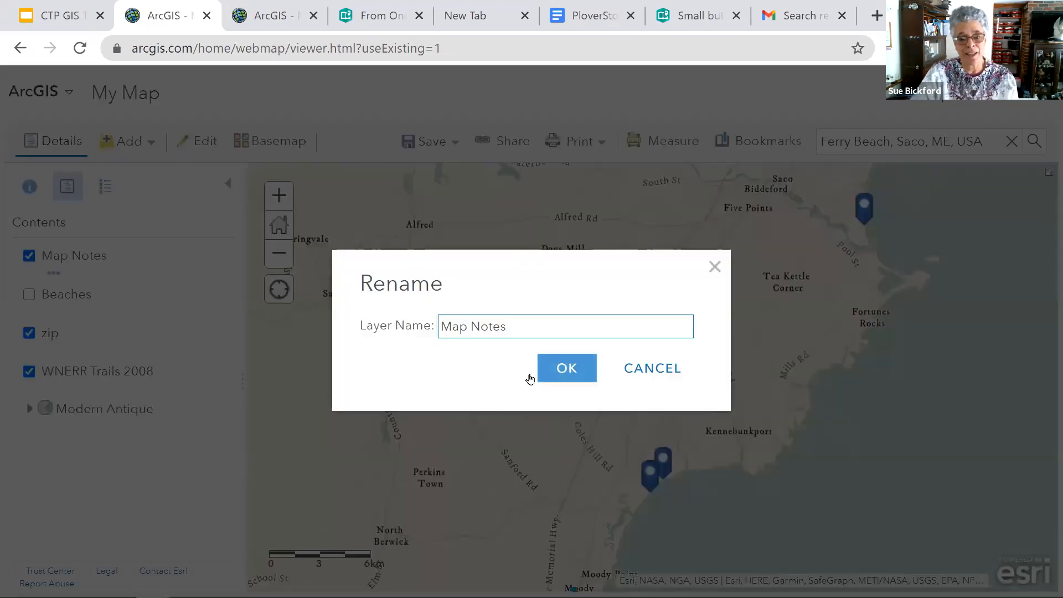
left_click_drag(513, 323, 433, 310)
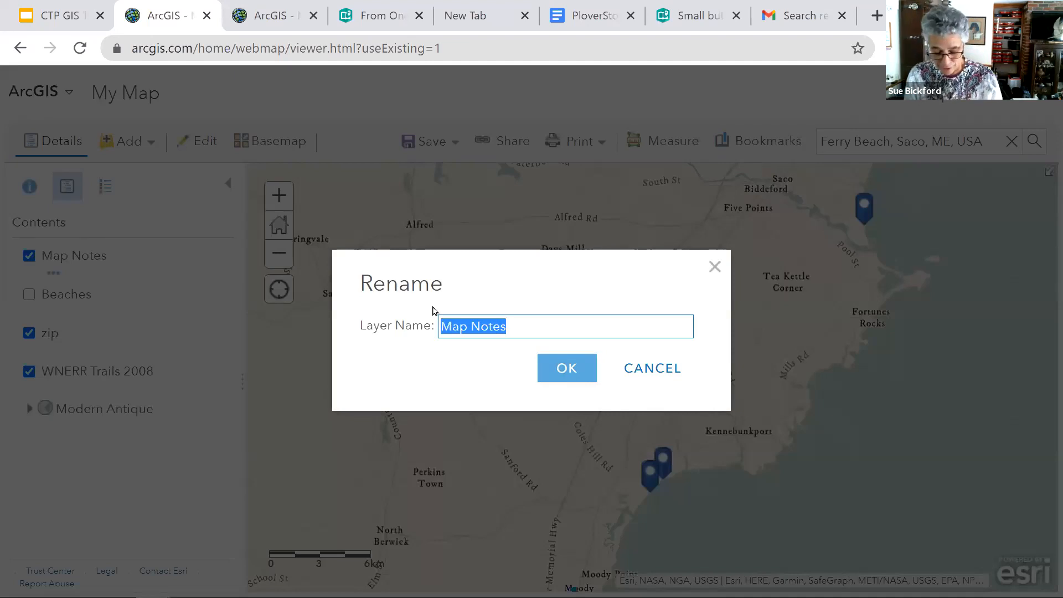
type("Be")
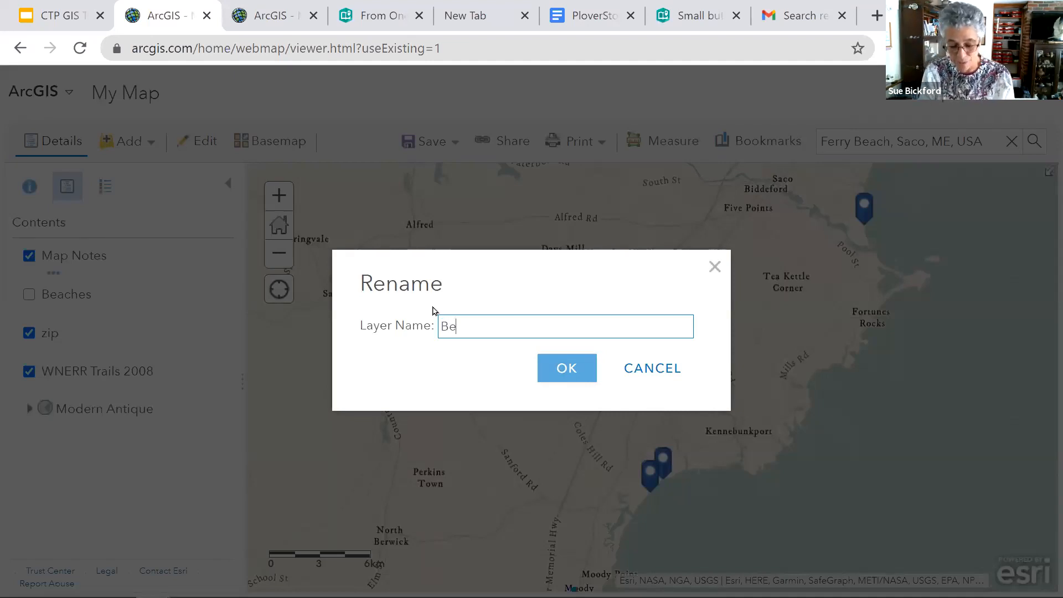
type("aches")
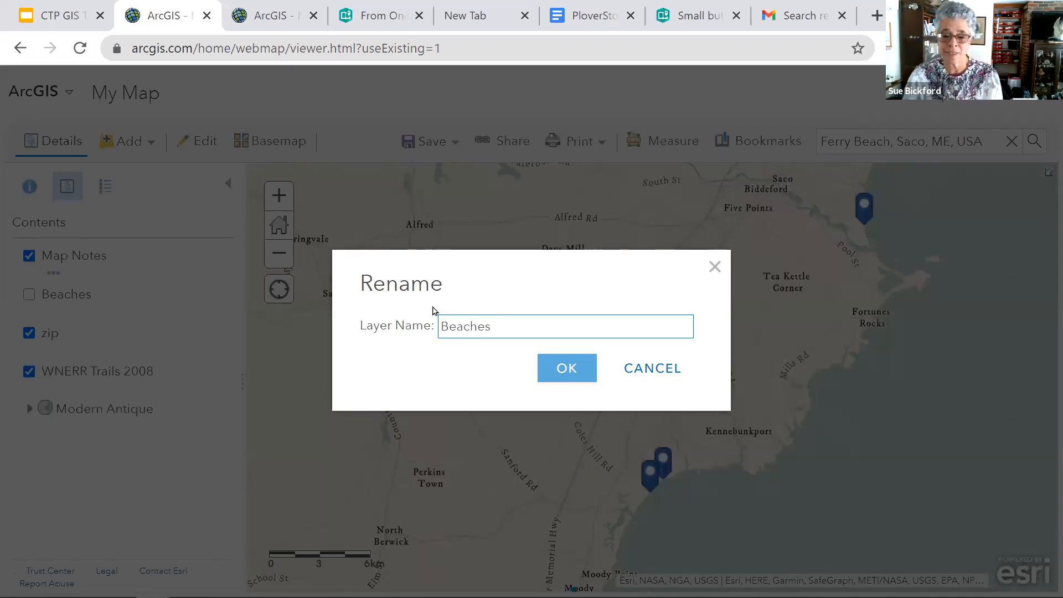
left_click(564, 367)
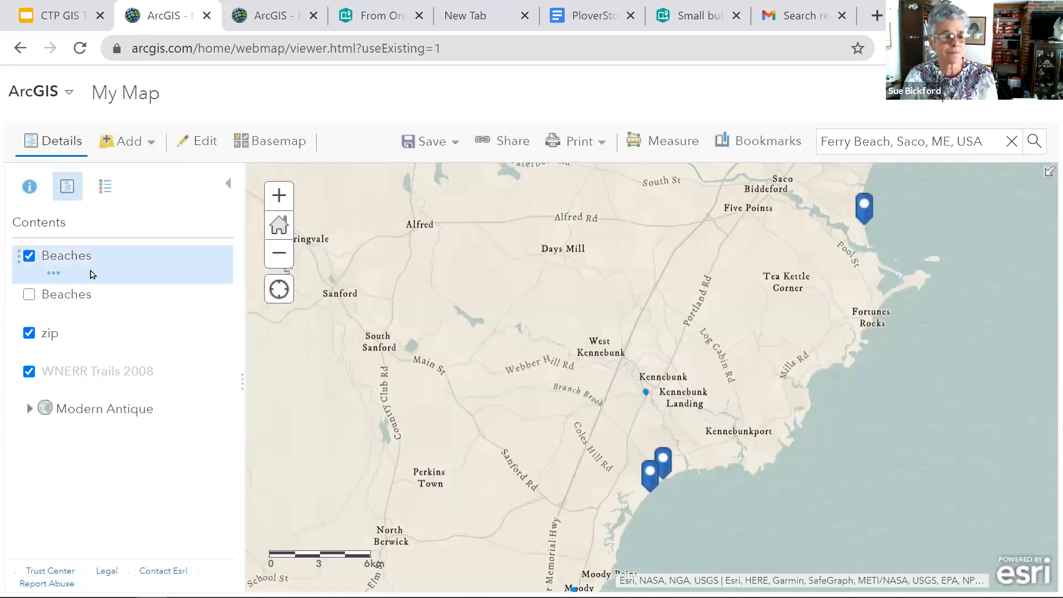
- Examine the renamed Beaches layer's transparency and visibility range options and its templates for adding features
left_click(54, 273)
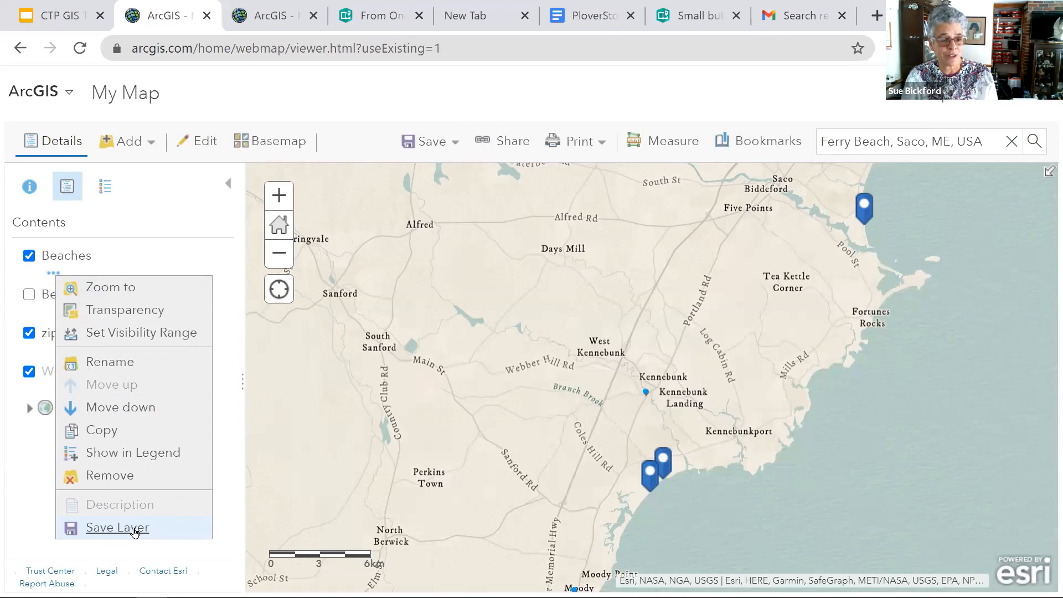
mouse_move(147, 317)
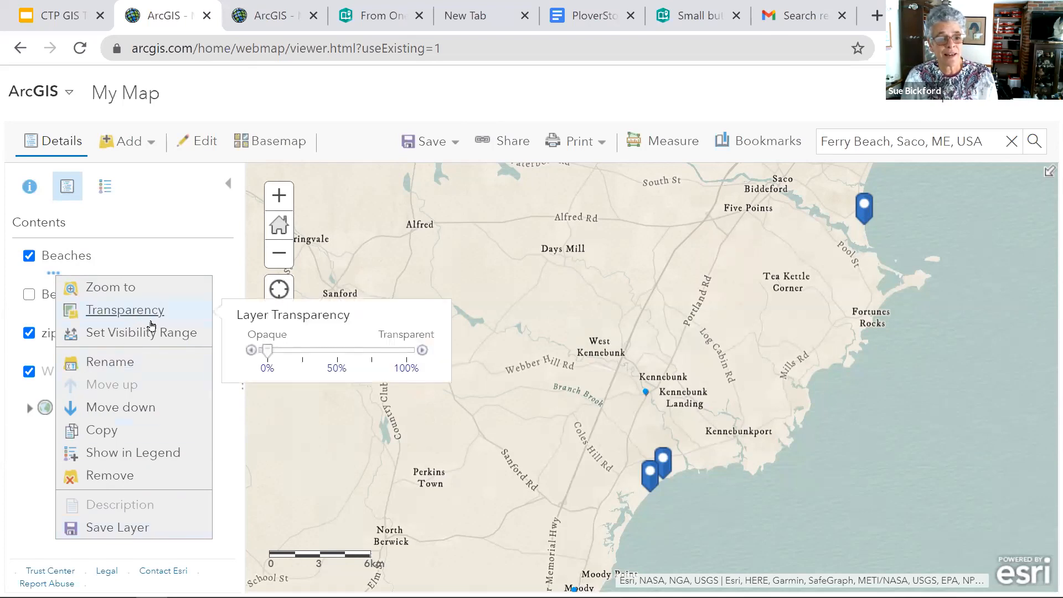
mouse_move(267, 350)
left_mouse_down()
mouse_move(372, 354)
mouse_move(268, 352)
left_mouse_up()
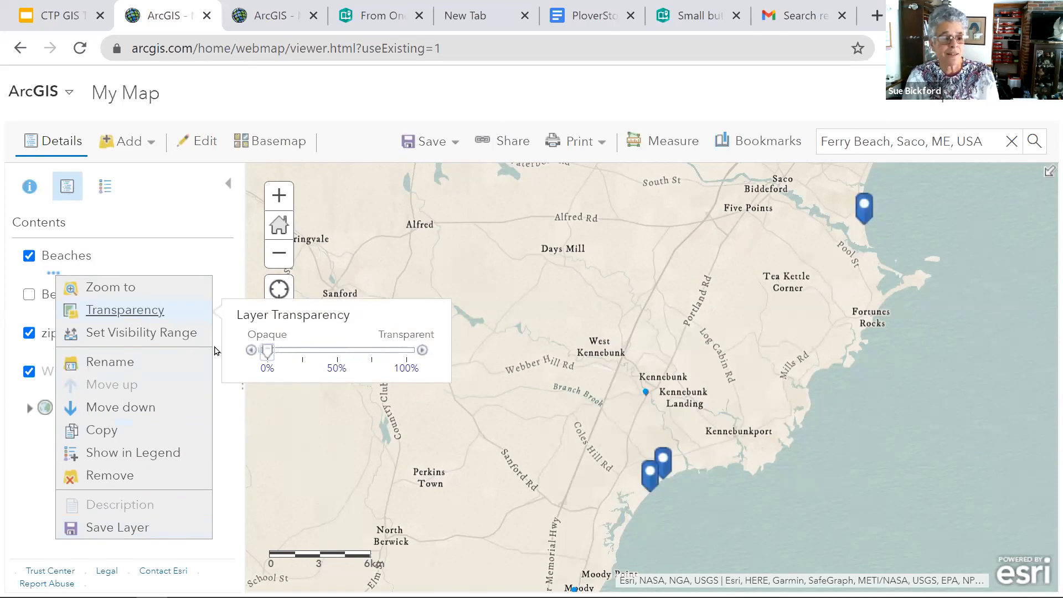
left_click(166, 337)
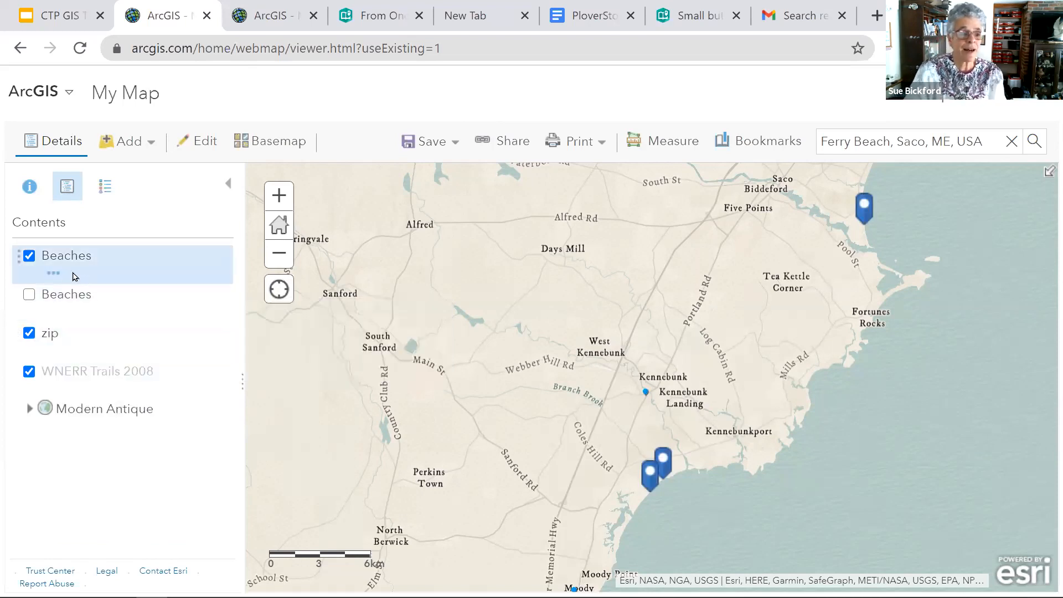
left_click(53, 274)
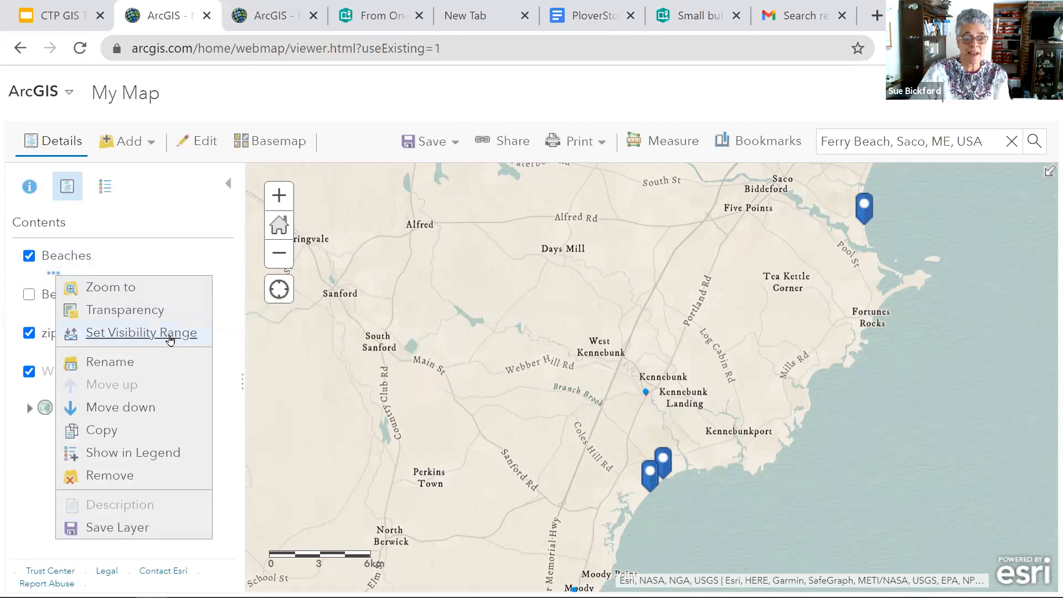
mouse_move(170, 340)
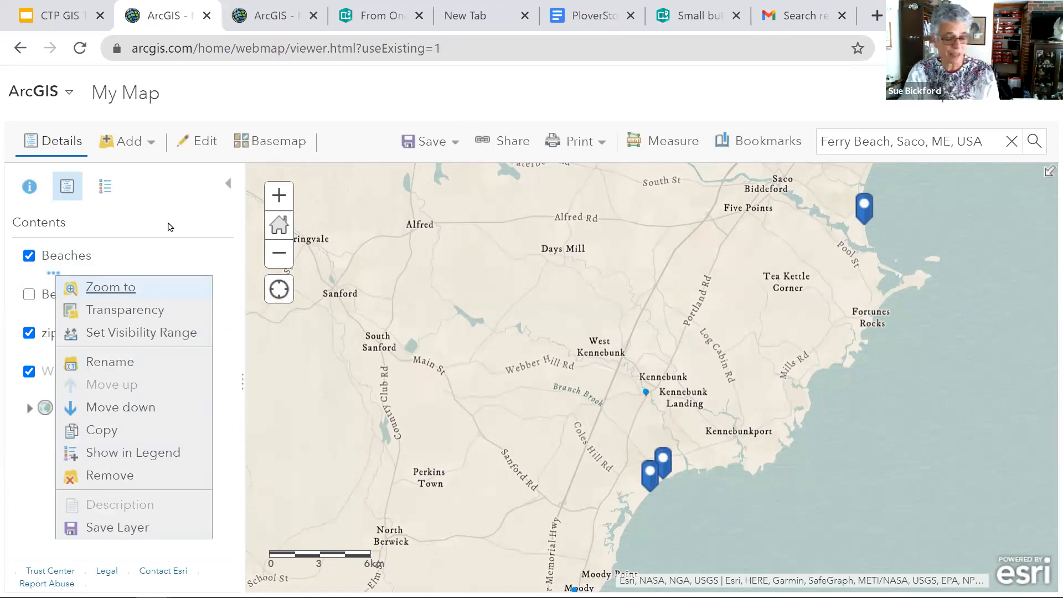
left_click(178, 209)
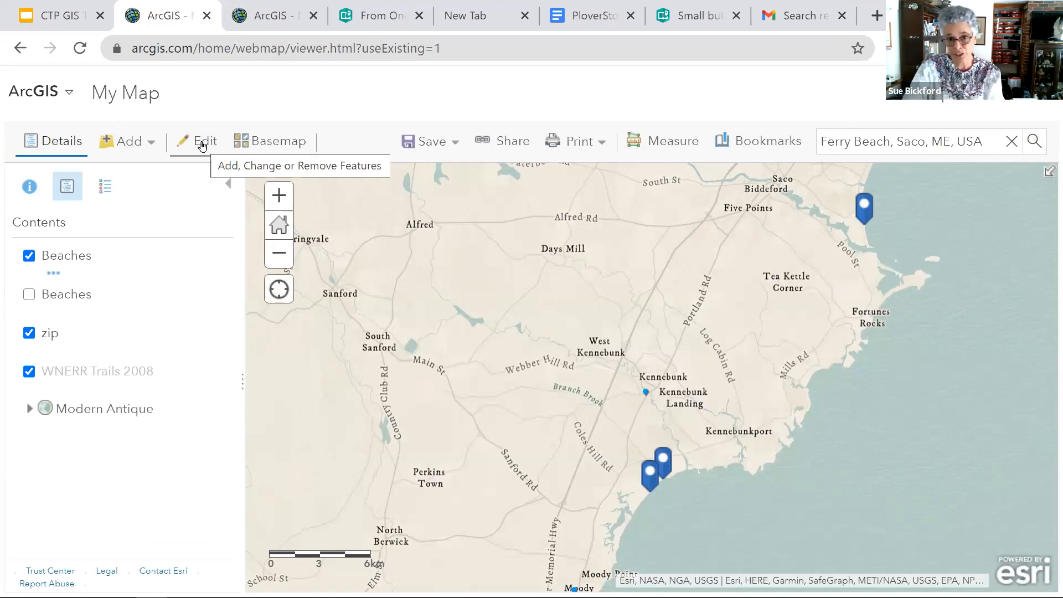
left_click(200, 144)
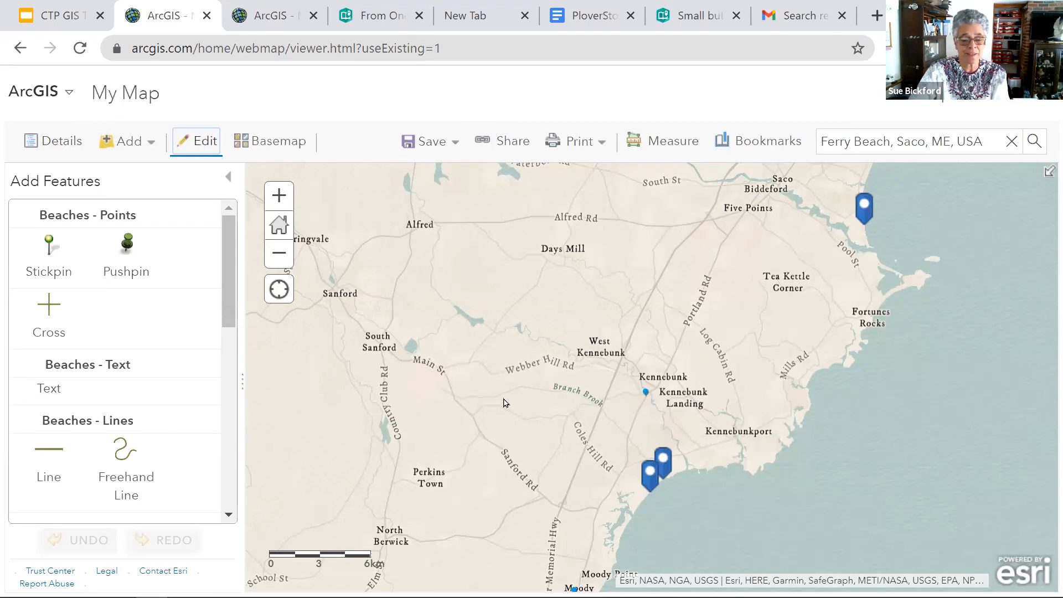
left_click(230, 179)
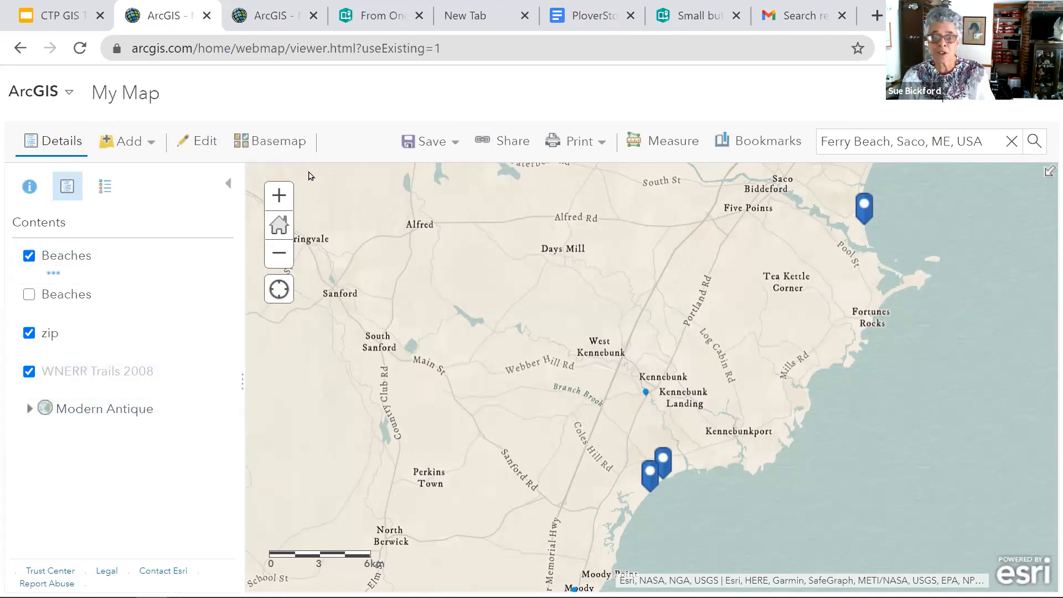
- Start saving the map with the title Beaches and the tags Beach and maine
left_click(437, 144)
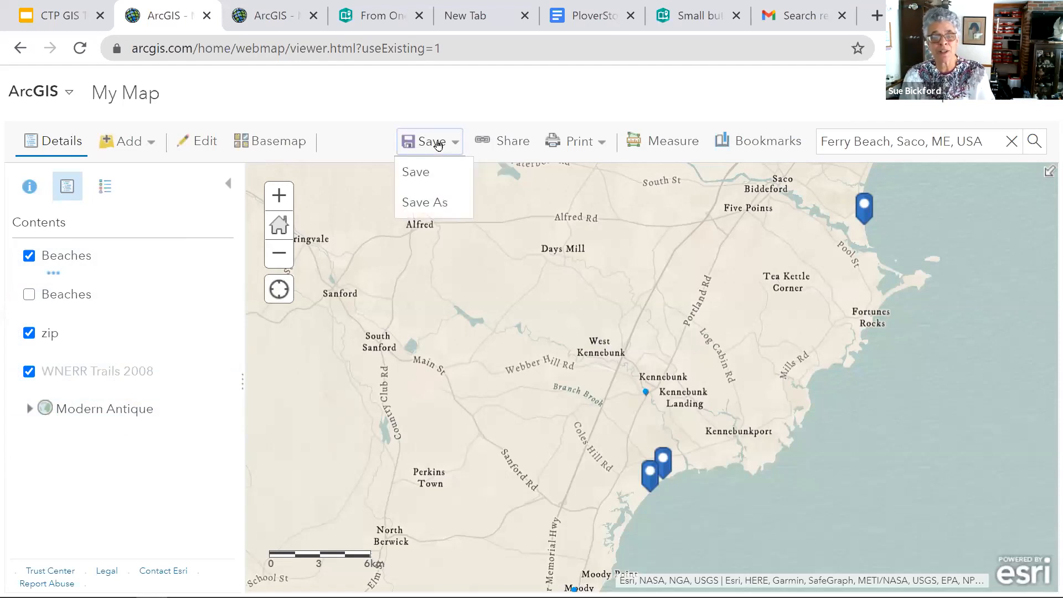
left_click(419, 184)
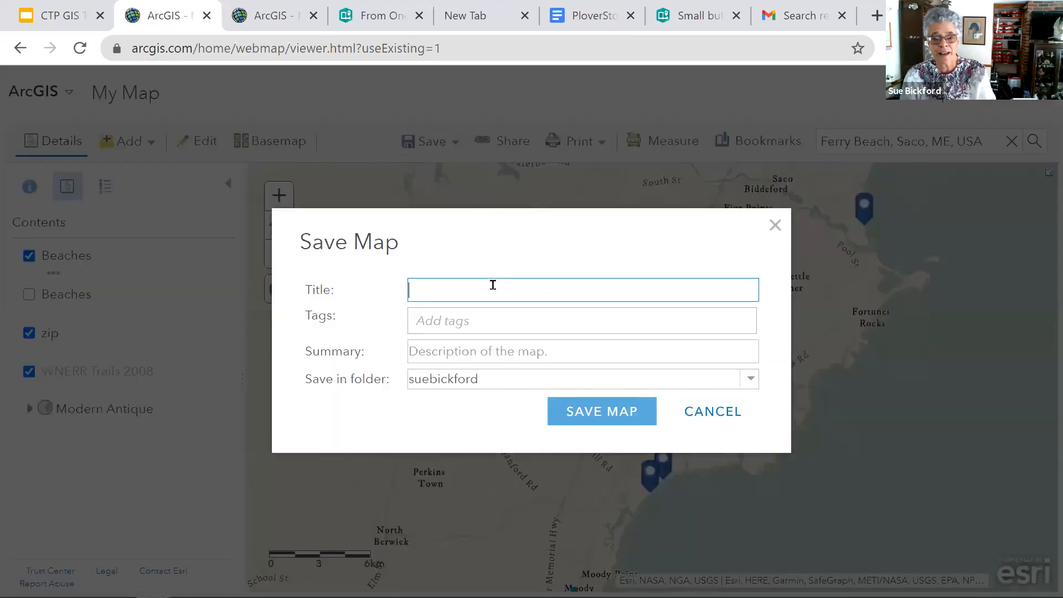
type("B")
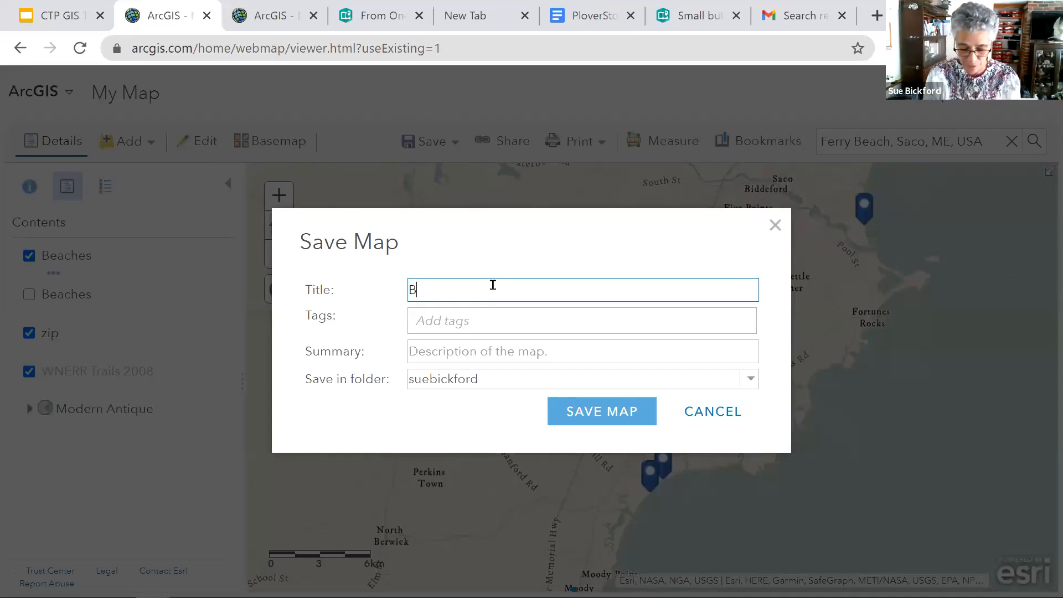
type("eaches")
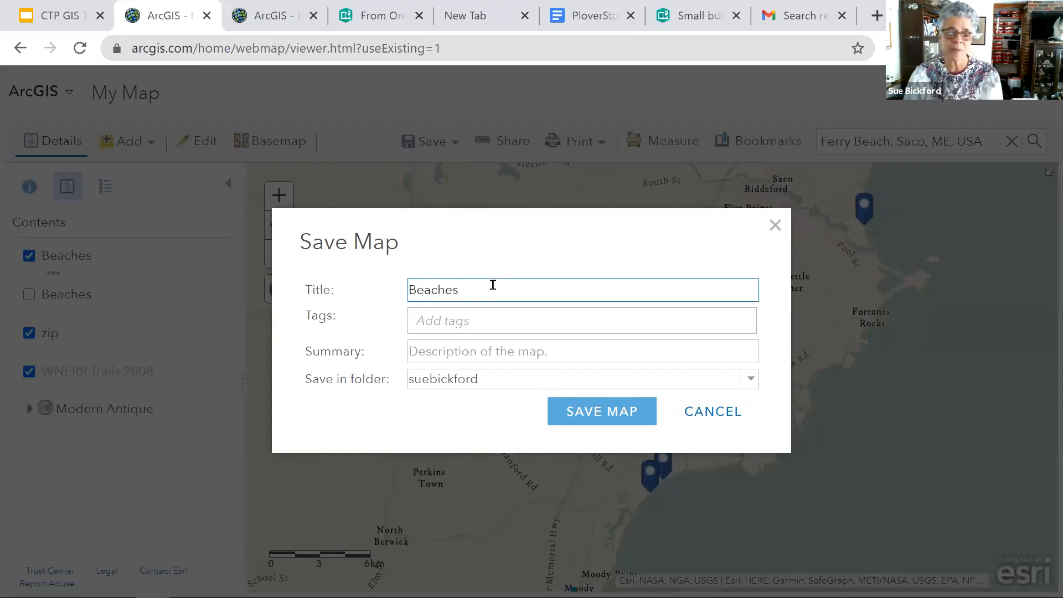
left_click(469, 323)
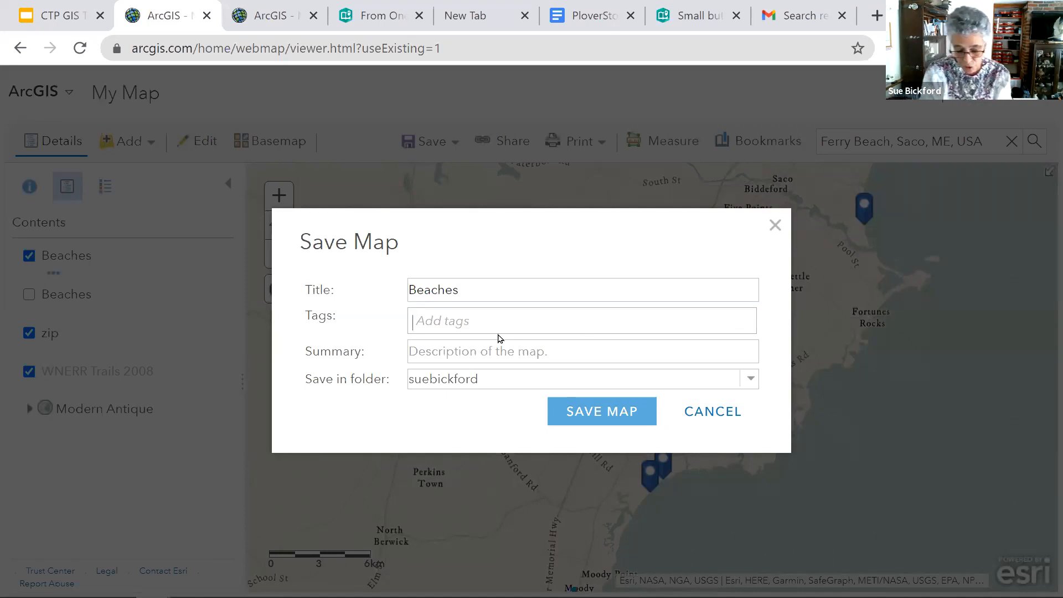
type("Beach")
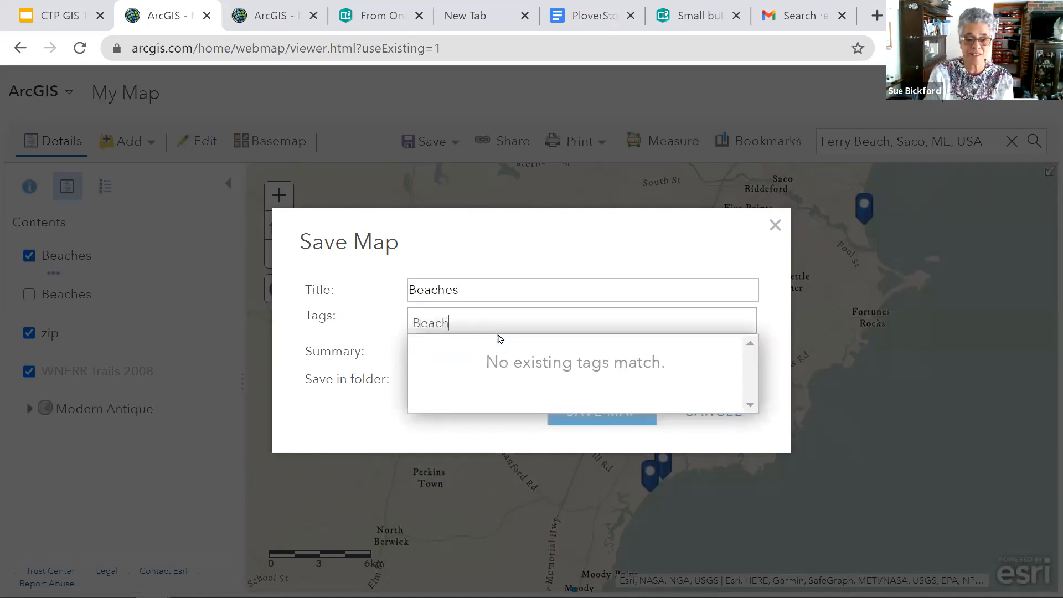
key("Return")
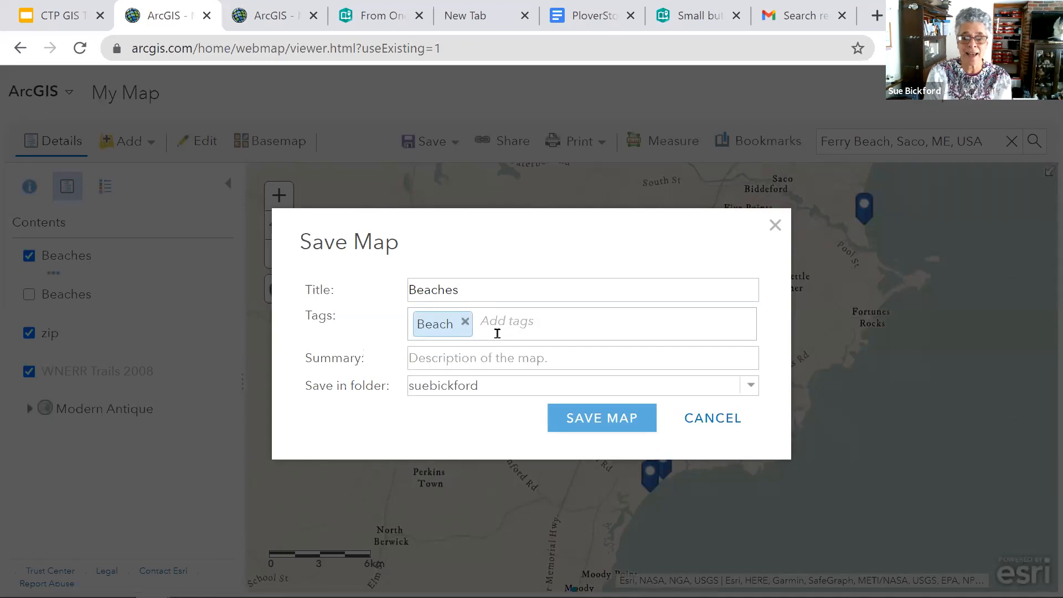
type("maine")
key("Return")
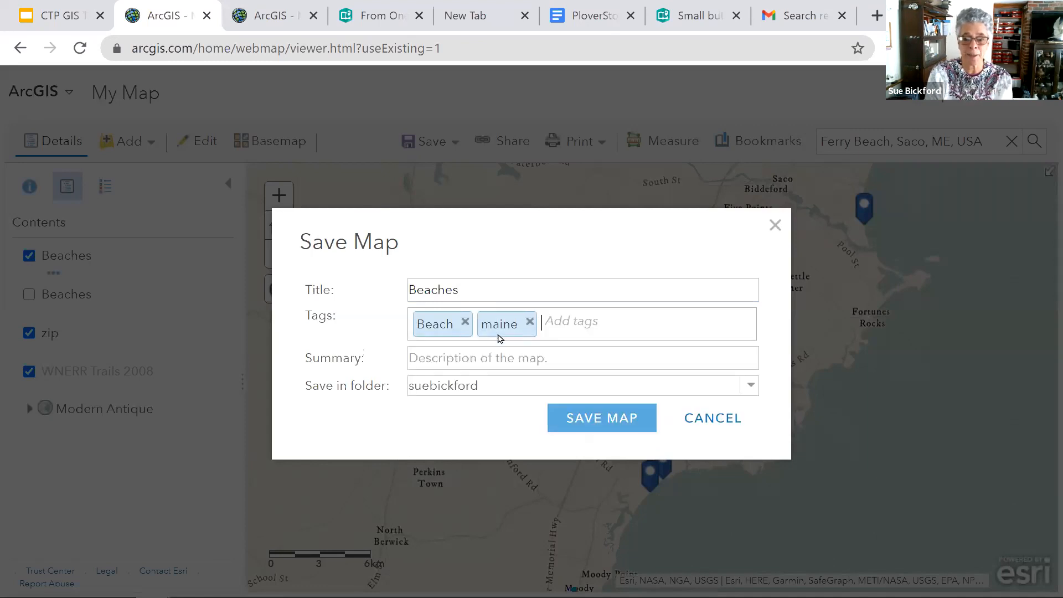
- Enter the summary "Beaches of Maine" and save the map
left_click(531, 360)
type("Beaches of Maine")
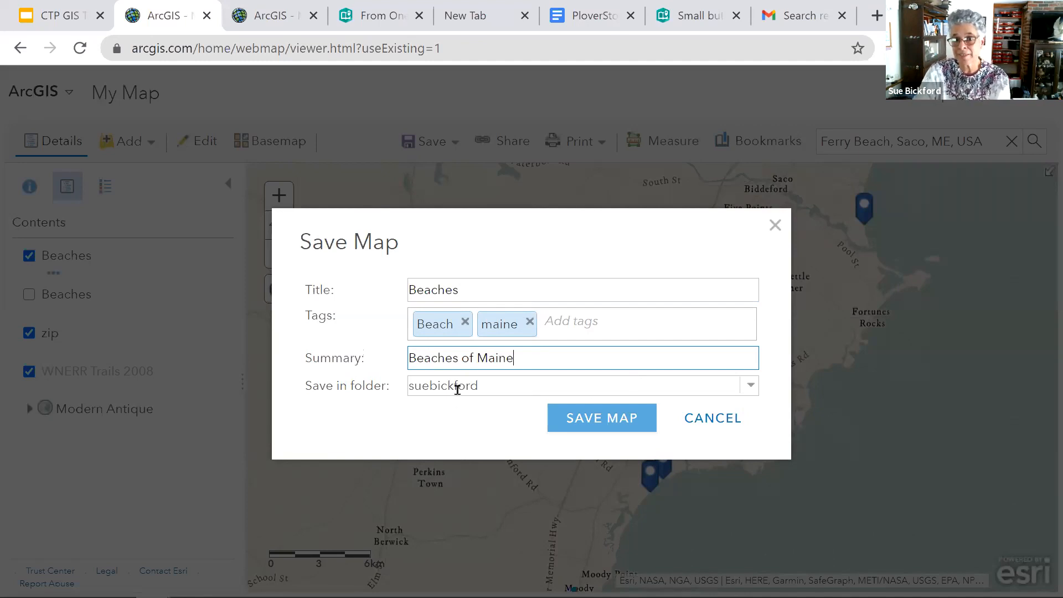
left_click(608, 423)
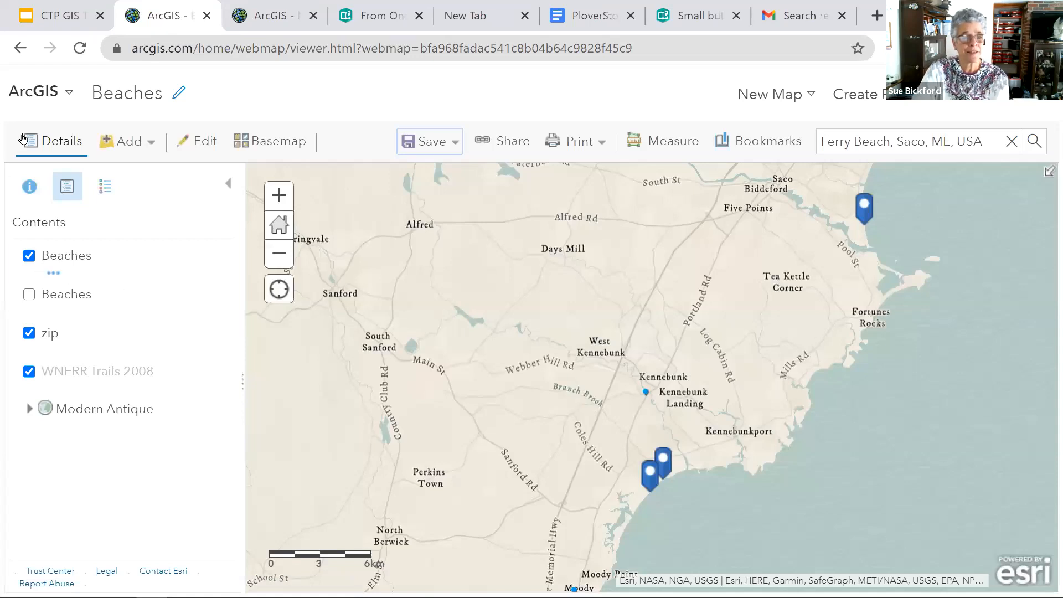
- Go to the account's content list and open the item page of the Beaches web map
left_click(70, 96)
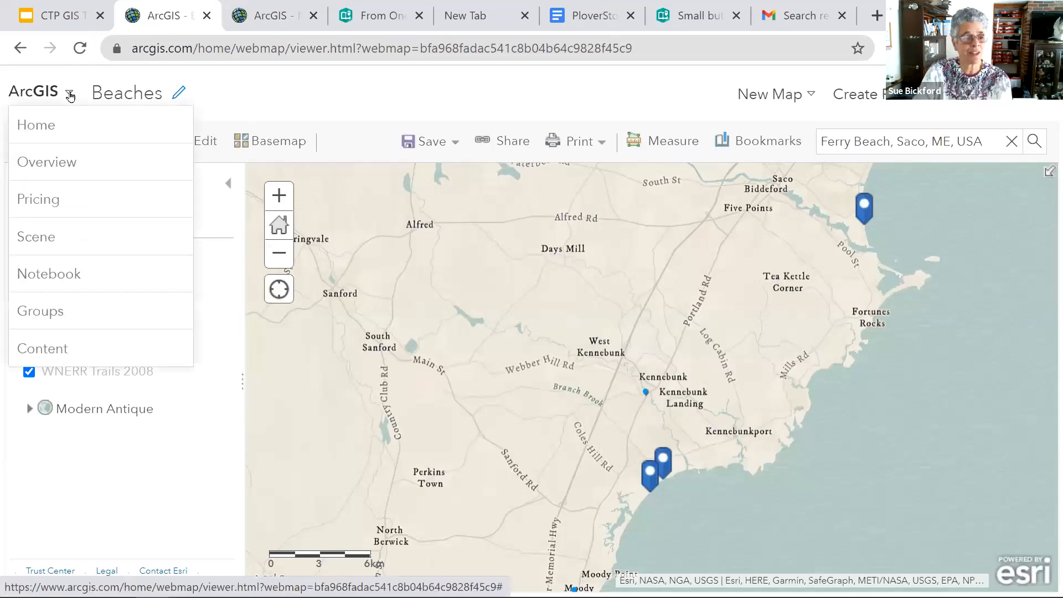
left_click(71, 350)
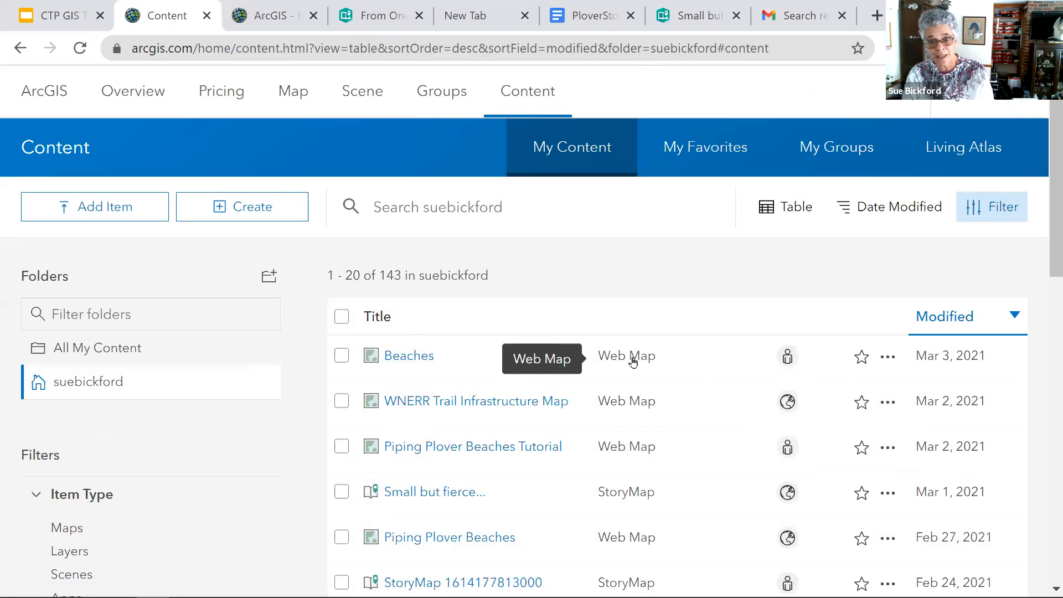
left_click(415, 359)
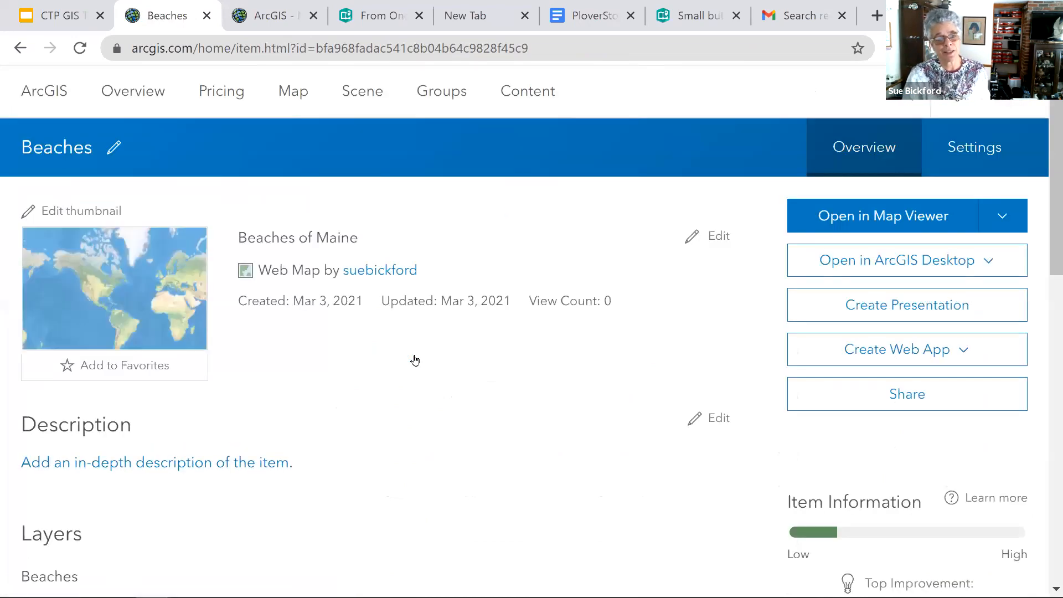
- Share the Beaches web map with Everyone (public)
left_click(900, 394)
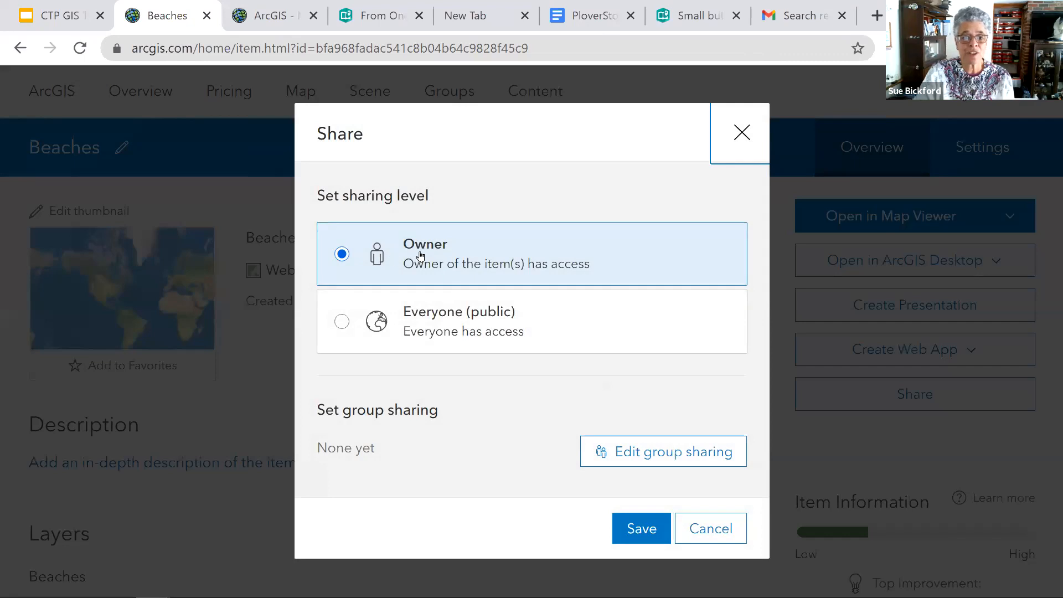
left_click(338, 324)
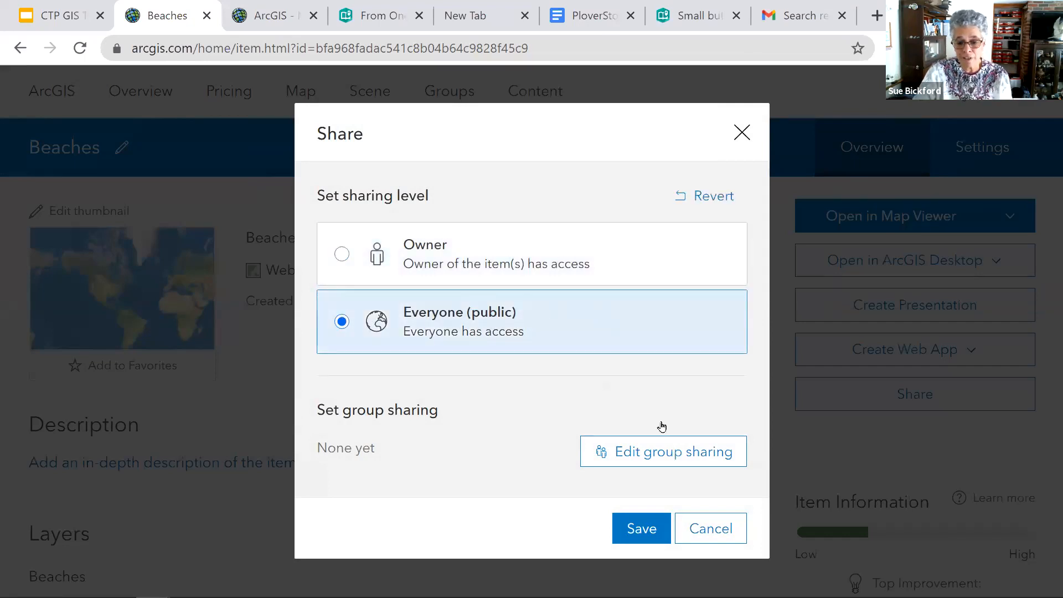
left_click(634, 528)
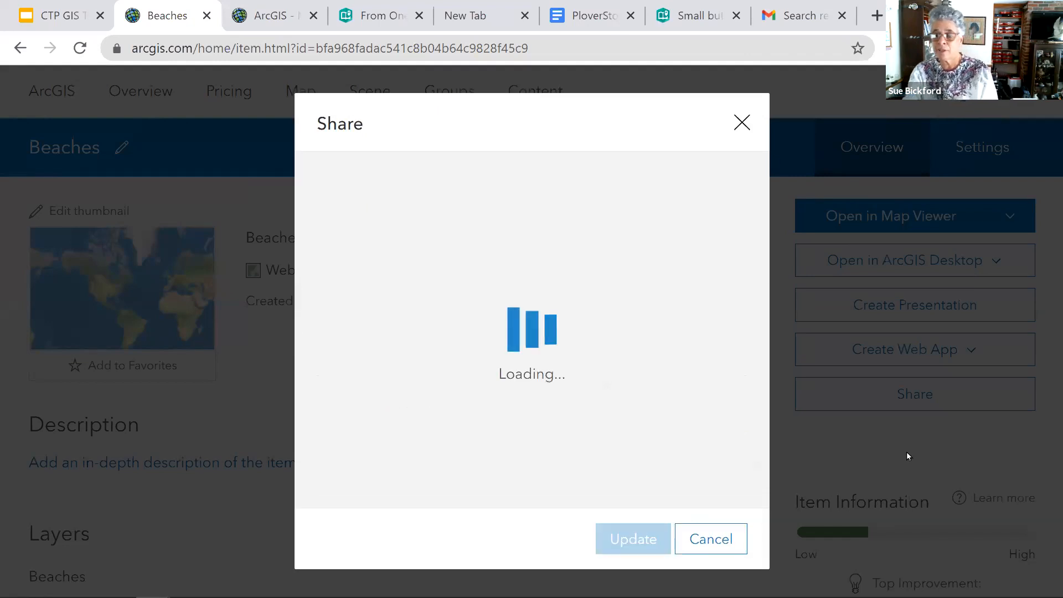
- Examine the Beaches item page's layers, terms of use, tags and sharing level
scroll(932, 409, "down", 10)
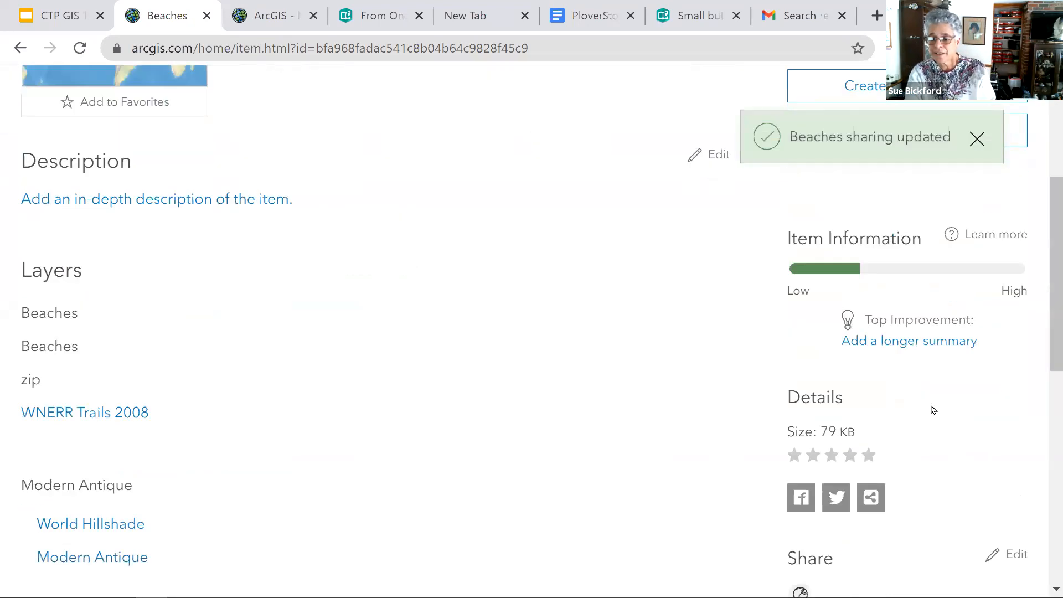
scroll(932, 410, "down", 5)
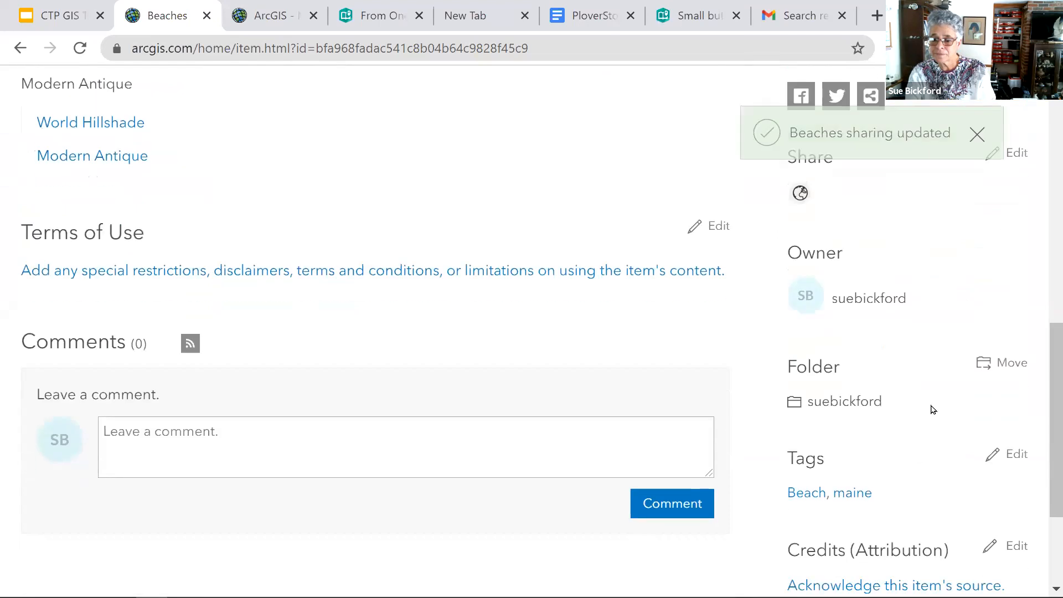
scroll(932, 410, "up", 6)
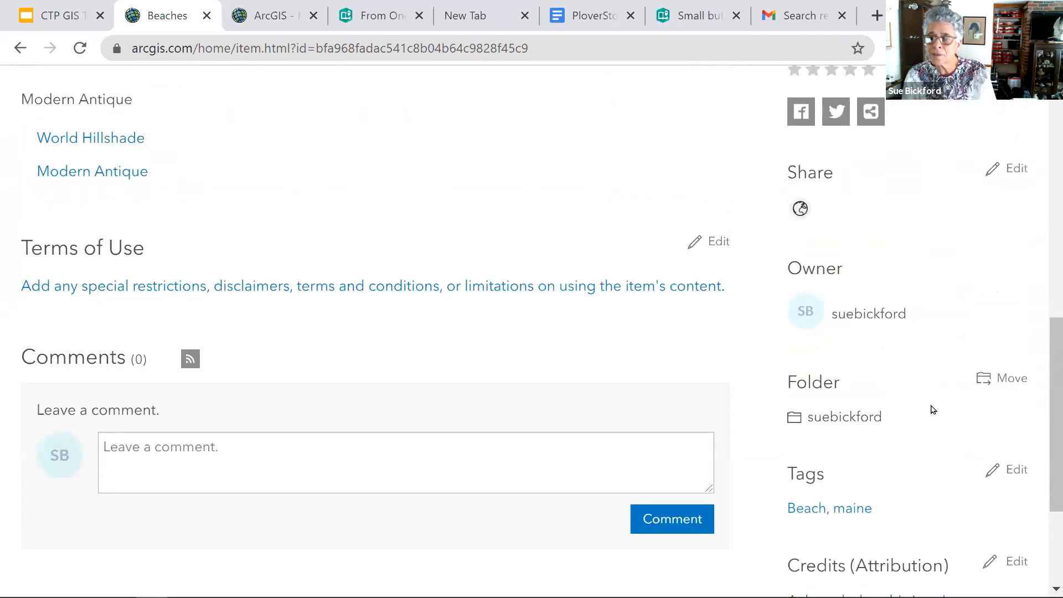
mouse_move(799, 399)
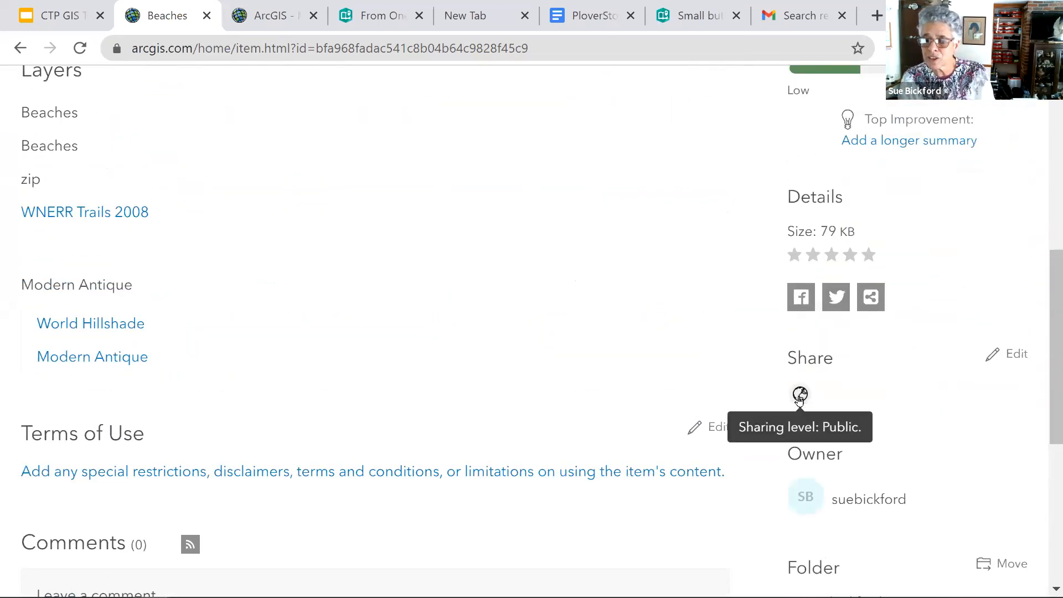
scroll(884, 350, "up", 2)
scroll(884, 350, "down", 2)
scroll(885, 350, "up", 5)
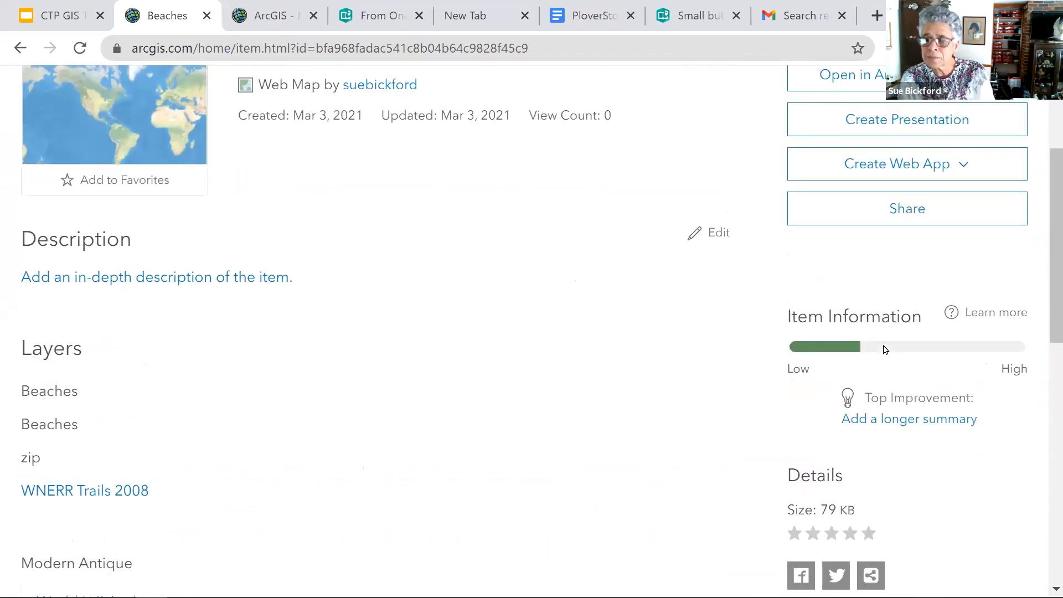
- Reopen the Beaches item's sharing settings and save them with Everyone (public) selected
scroll(885, 350, "up", 3)
left_click(912, 394)
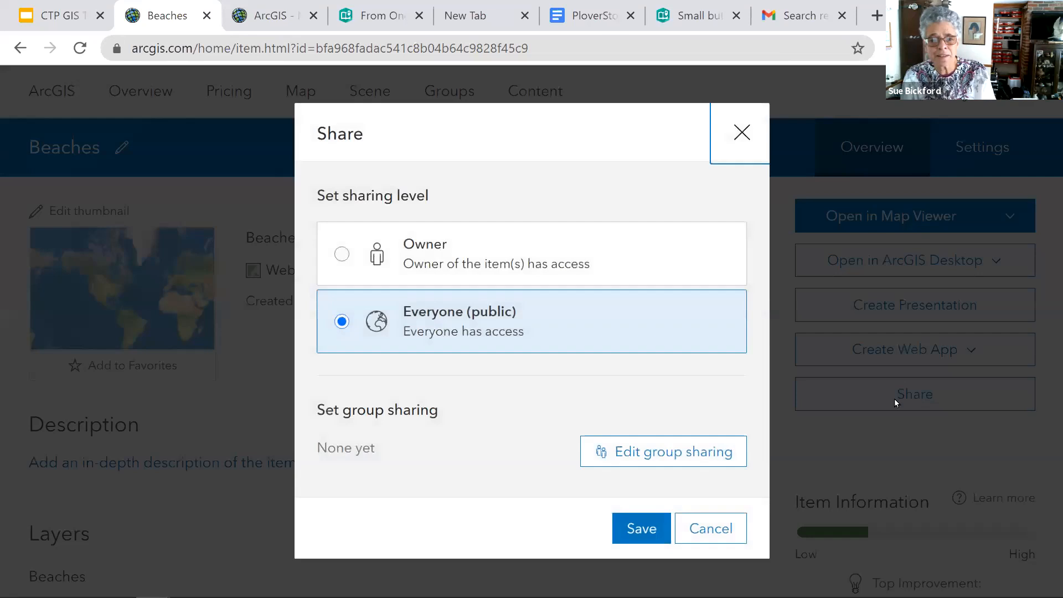
left_click(641, 528)
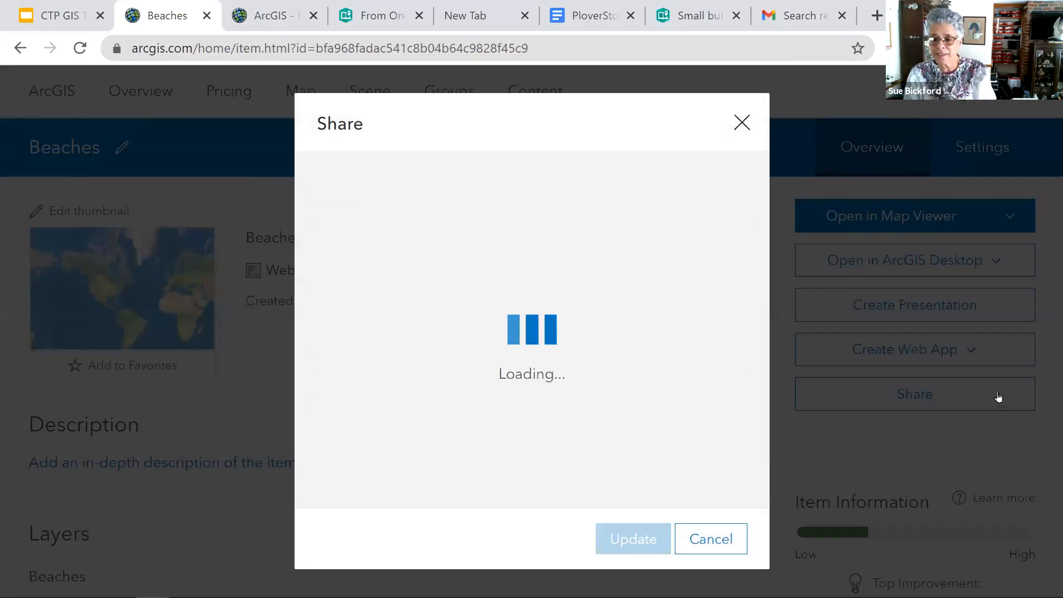
- Check the item's sharing level again and review its owner, folder, tags and credits
scroll(996, 382, "down", 5)
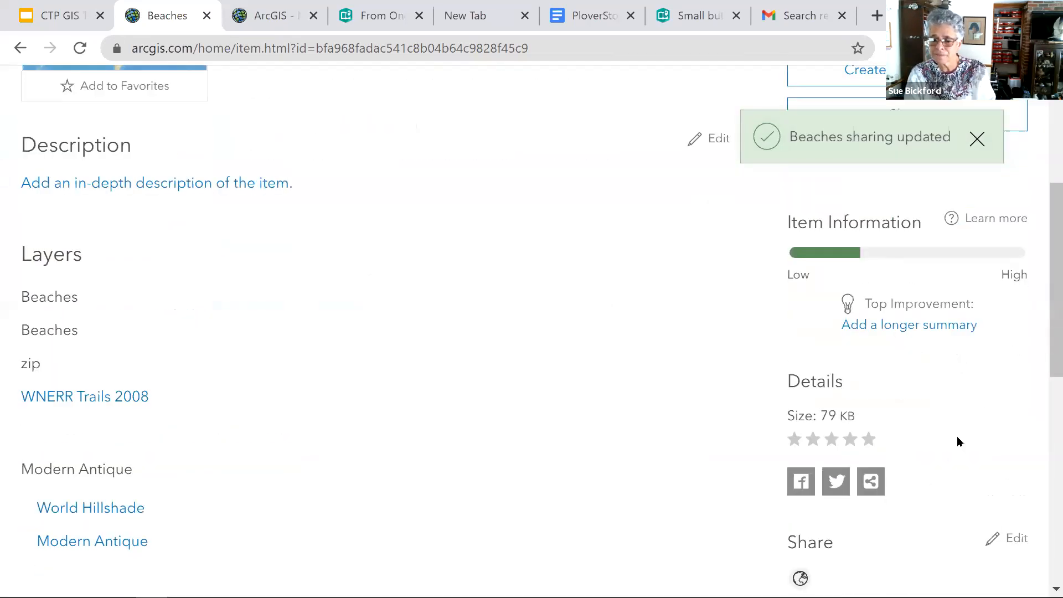
scroll(963, 435, "down", 3)
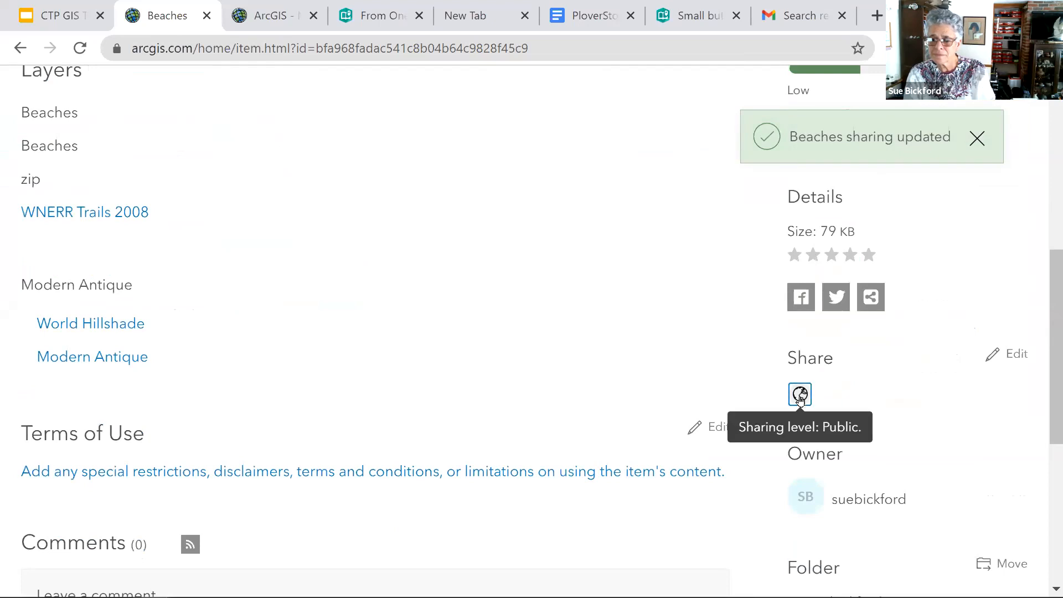
scroll(876, 417, "down", 5)
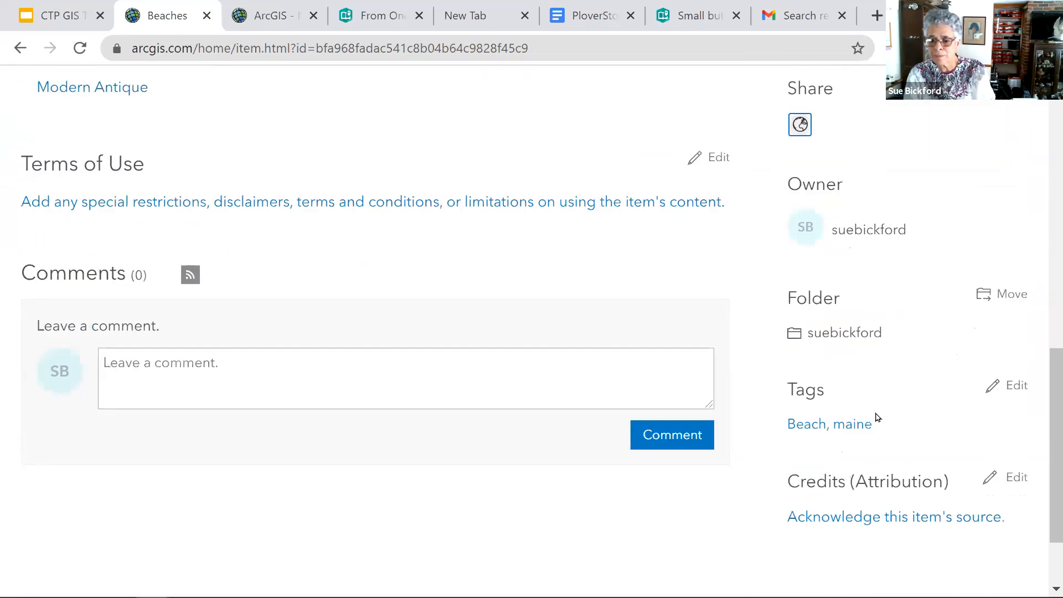
scroll(876, 416, "down", 2)
scroll(876, 416, "up", 5)
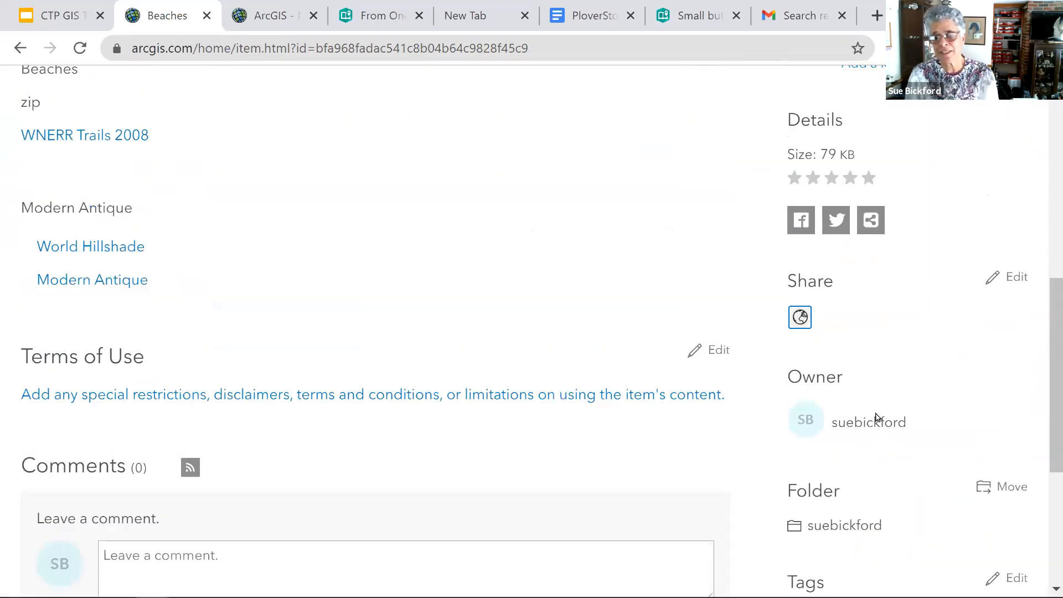
scroll(876, 417, "up", 5)
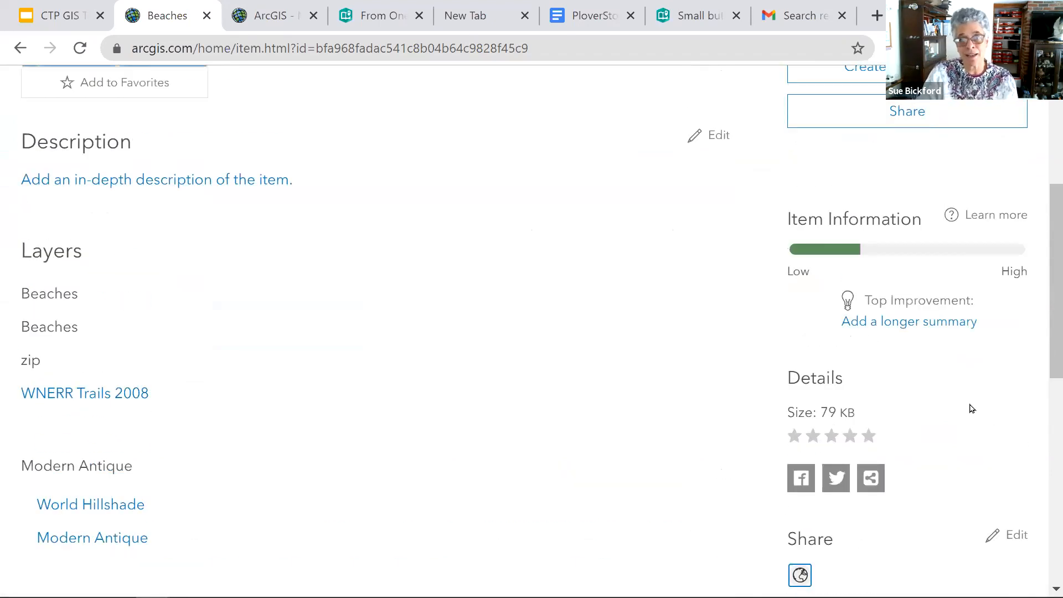
scroll(142, 334, "up", 5)
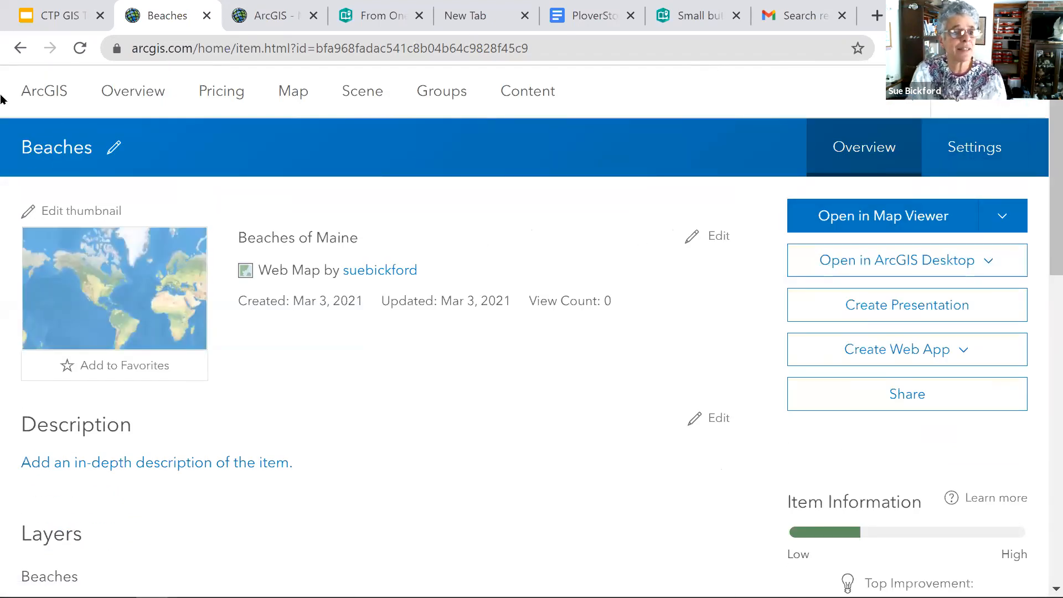
- Return to the content list and look through its items, types and sharing levels
left_click(20, 48)
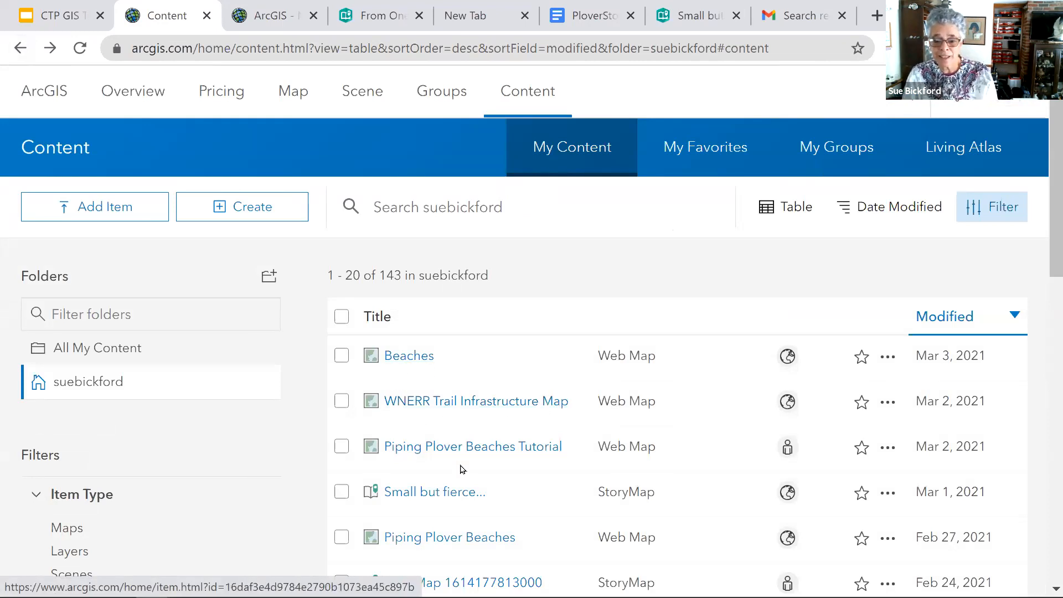
scroll(463, 468, "down", 5)
scroll(462, 468, "down", 10)
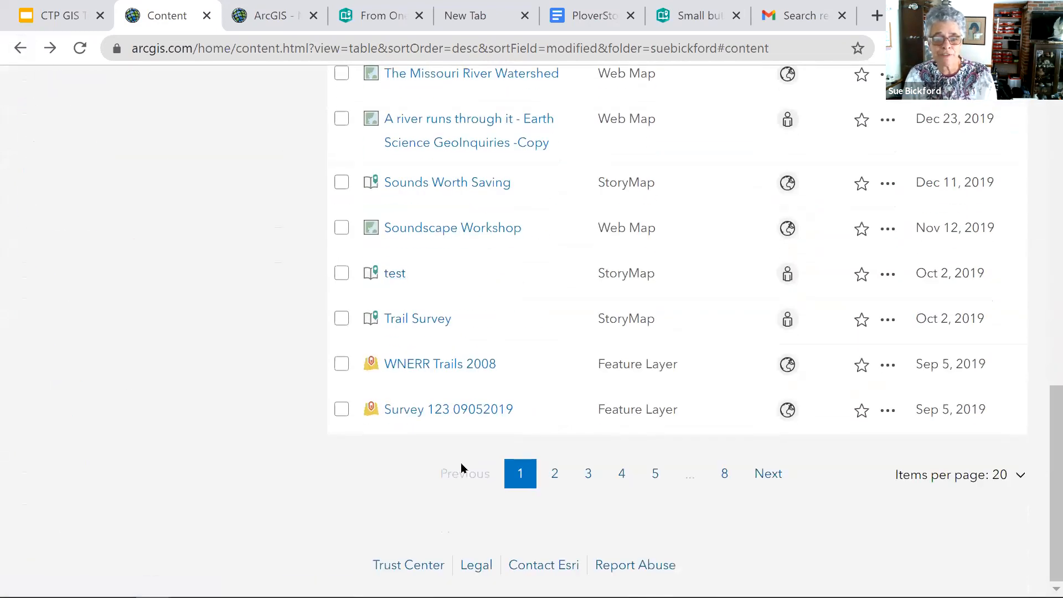
scroll(462, 468, "up", 15)
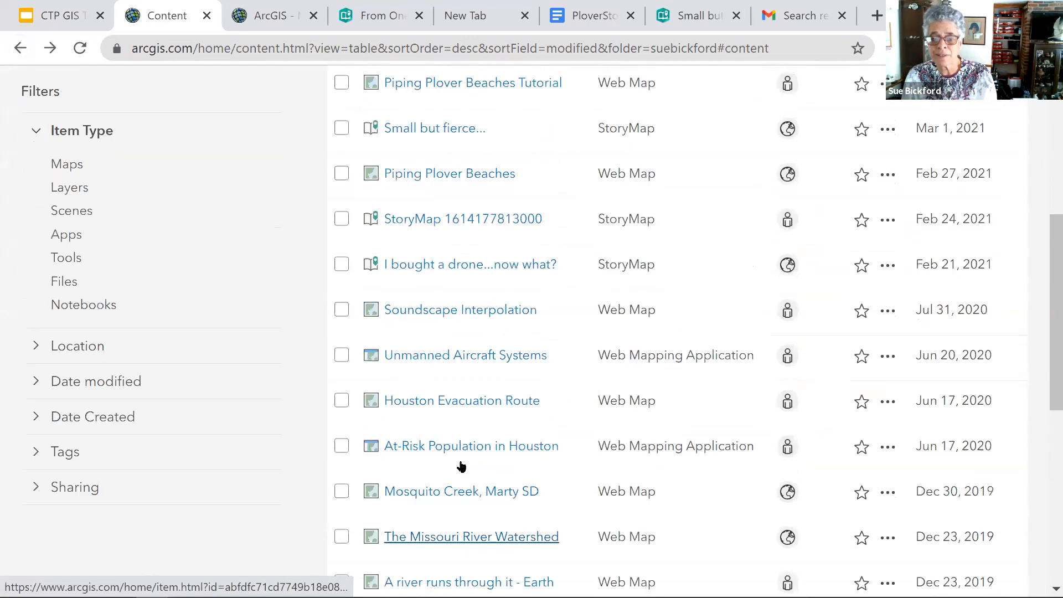
scroll(462, 468, "up", 1)
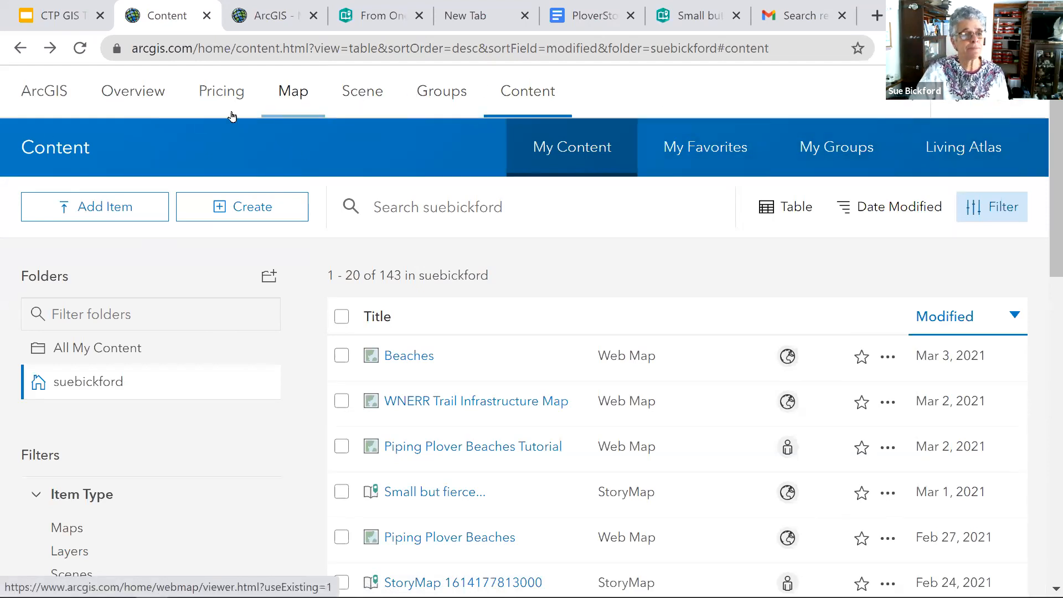
- Go back to the Beaches map in the map viewer and hide the zip layer
left_click(21, 49)
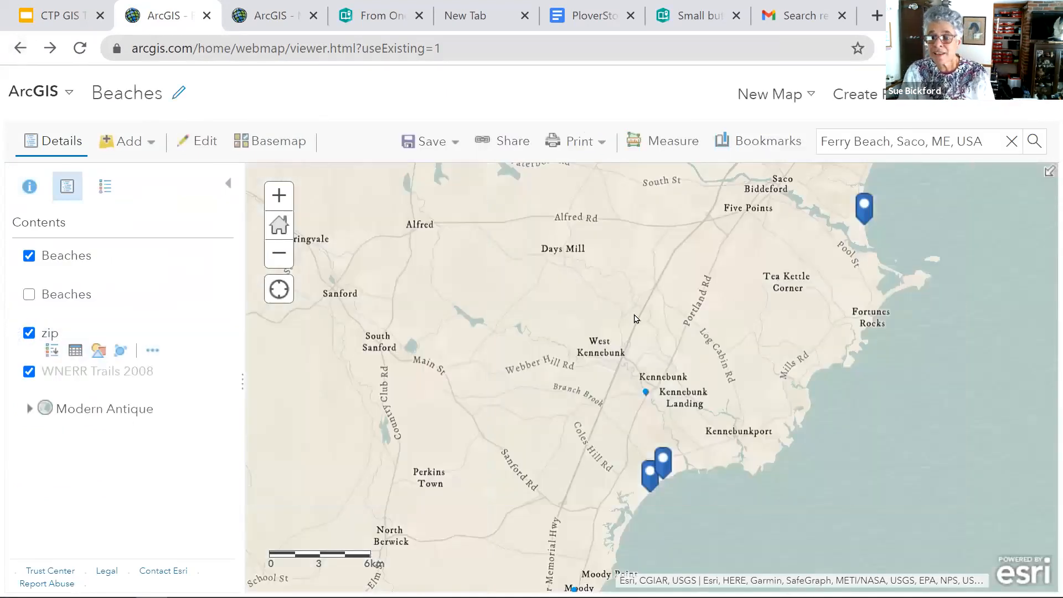
left_click(29, 333)
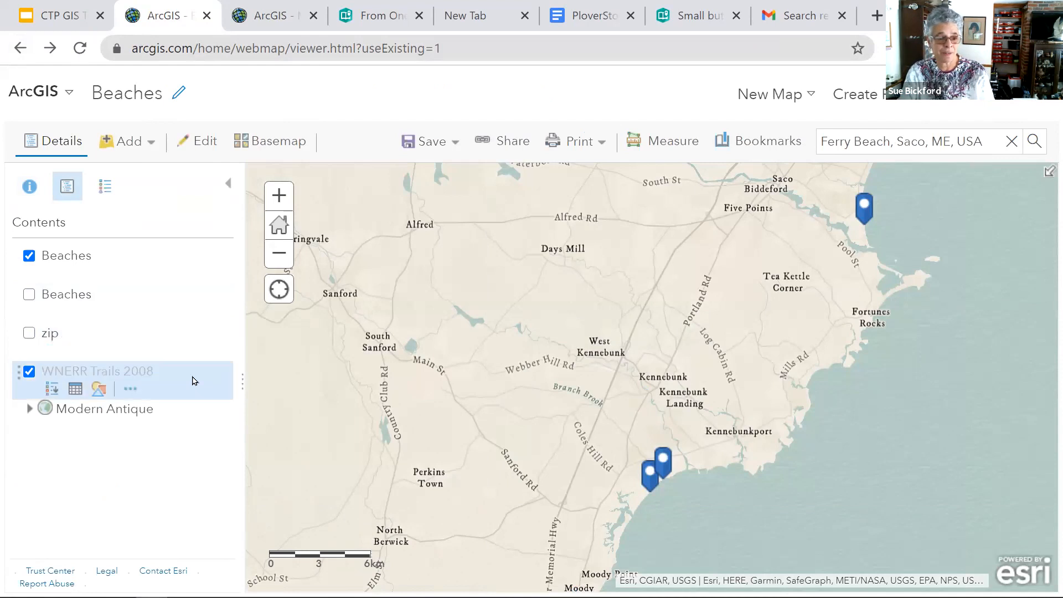
- Hide the WNERR Trails 2008 layer and look over the map's save and sharing options without changing them
left_click(29, 372)
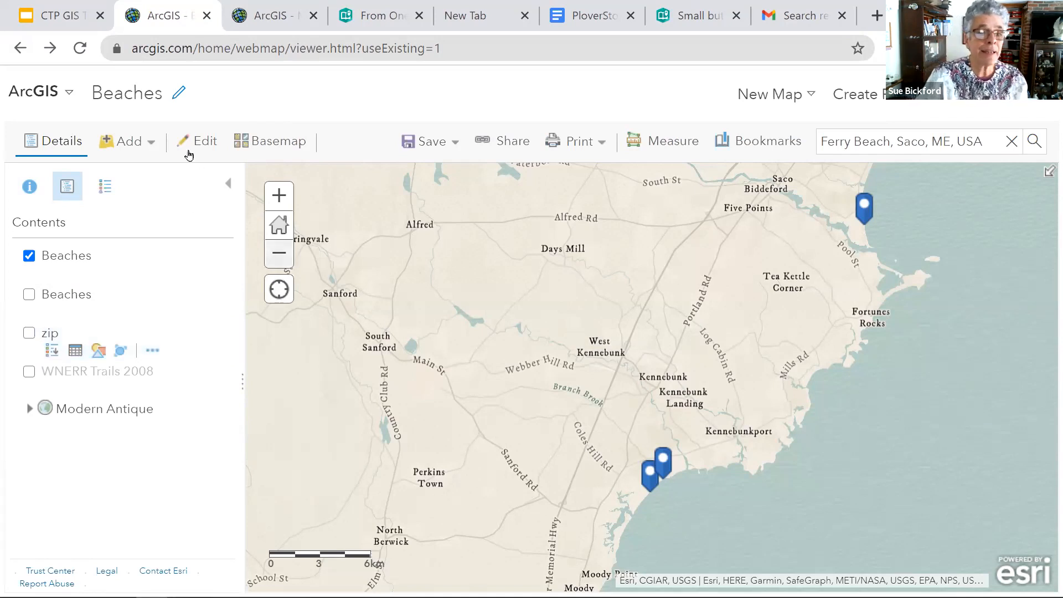
left_click(457, 147)
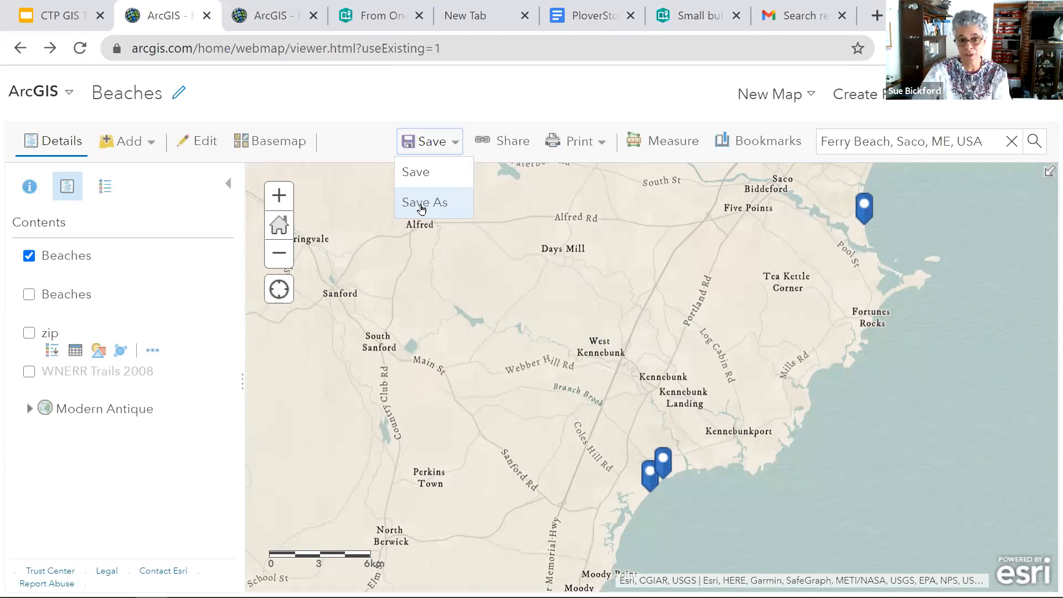
left_click(512, 144)
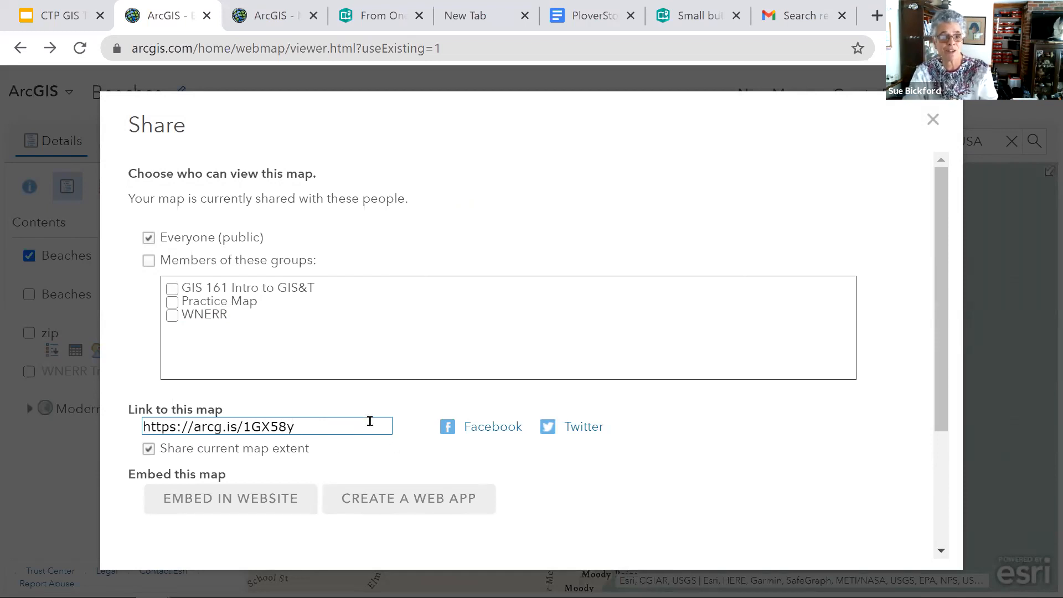
left_click(933, 129)
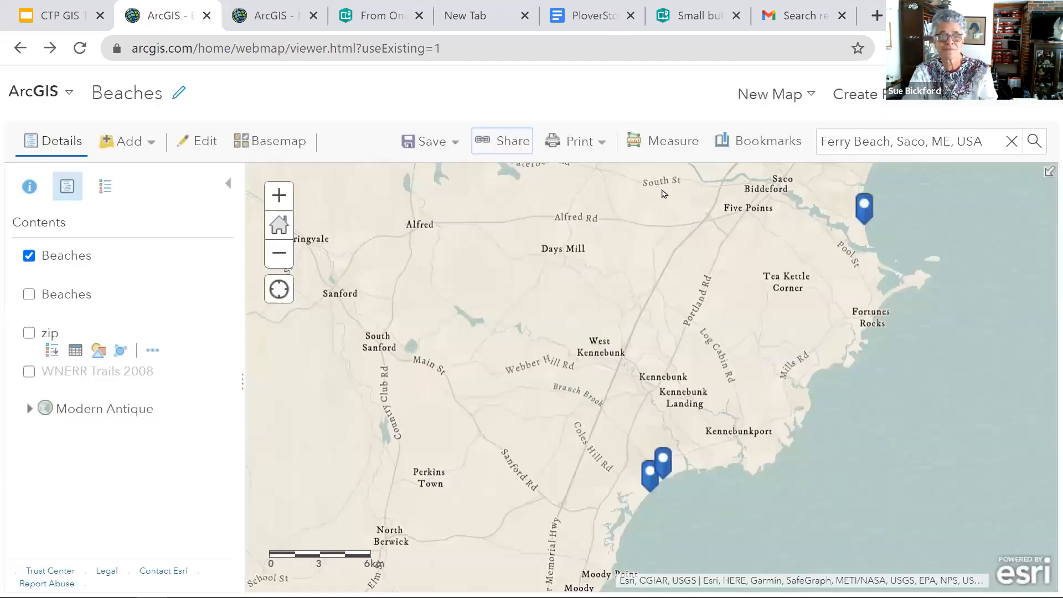
- Generate a printable version of the Beaches map without a legend and look over the page
left_click(597, 145)
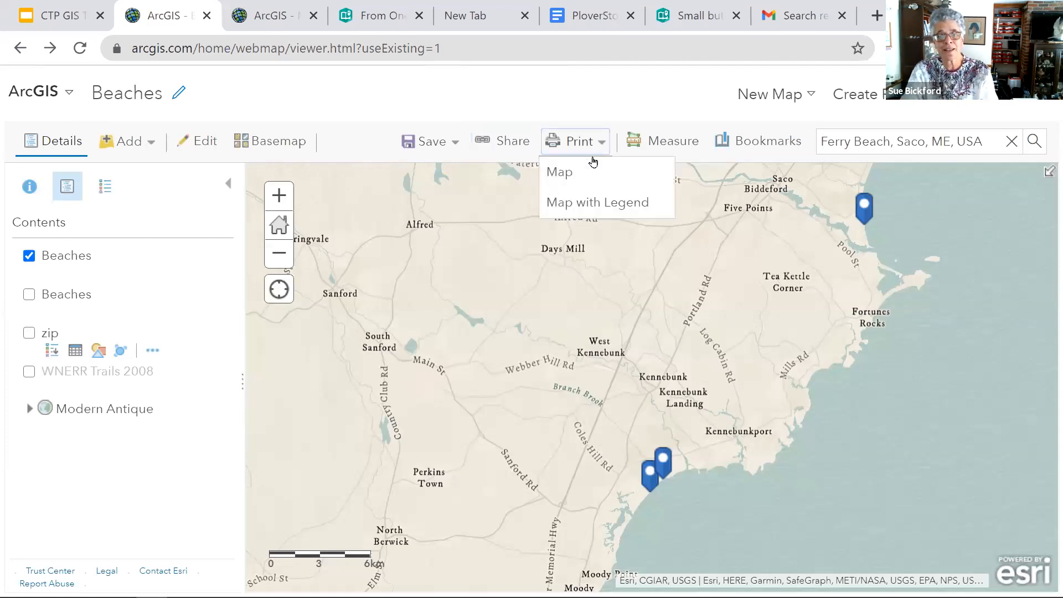
left_click(573, 176)
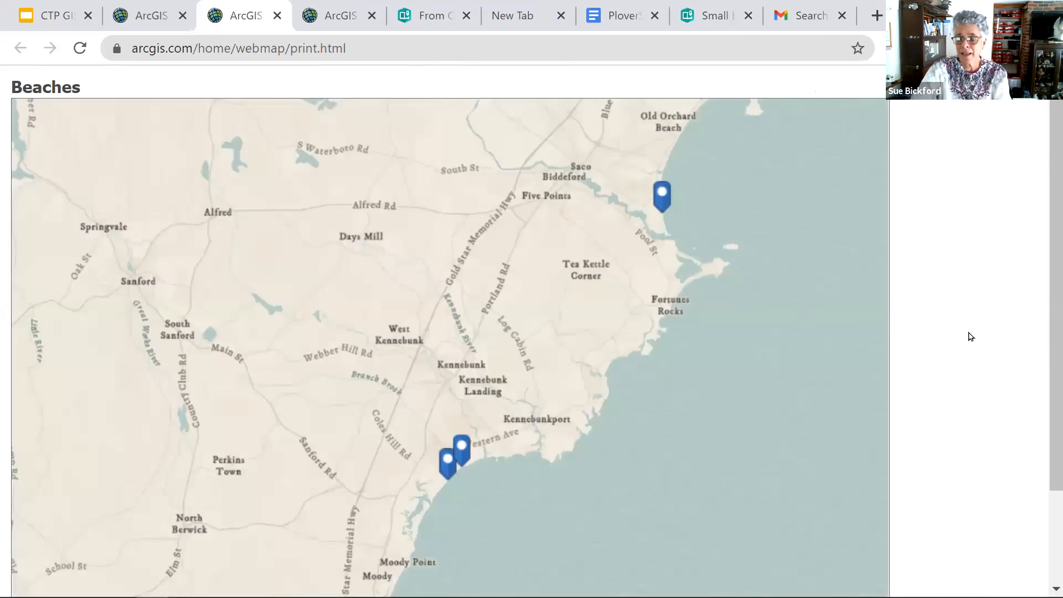
scroll(970, 336, "down", 2)
scroll(970, 336, "up", 2)
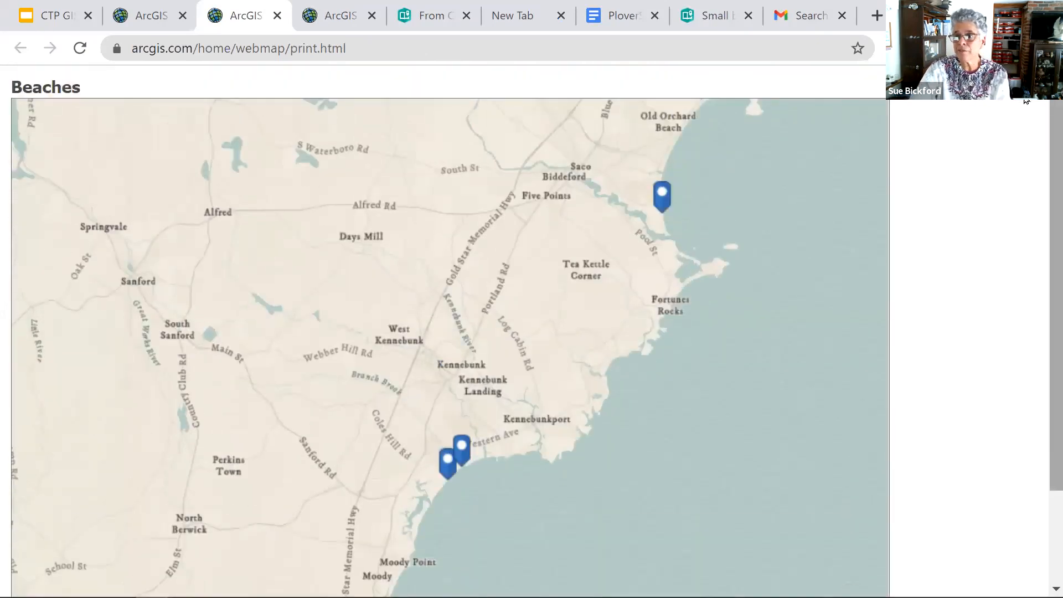
- Check the browser's print destinations for the map page, including Save as PDF, and leave without printing
left_click(1048, 48)
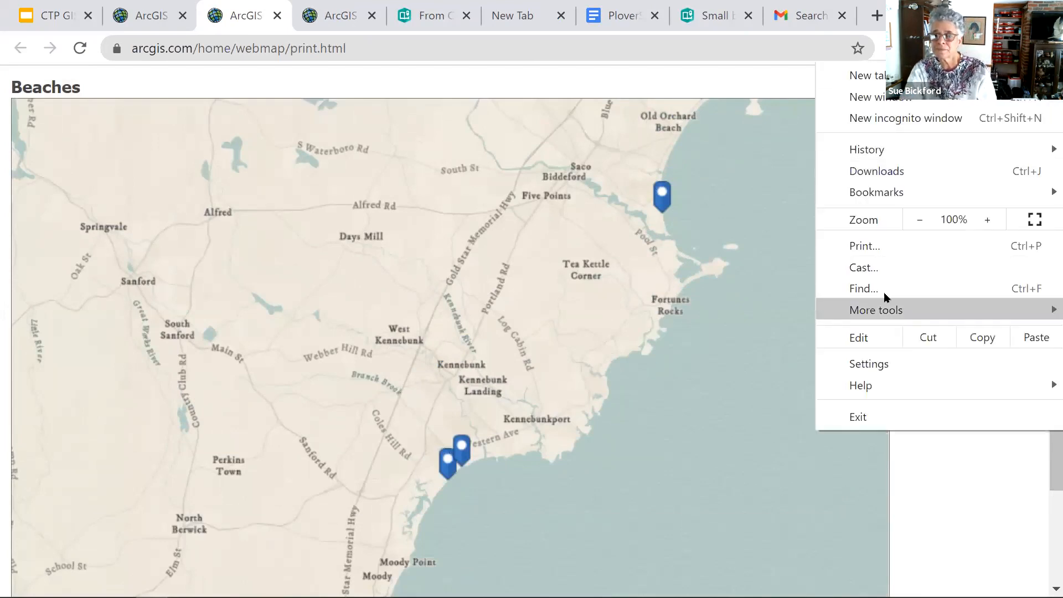
left_click(865, 247)
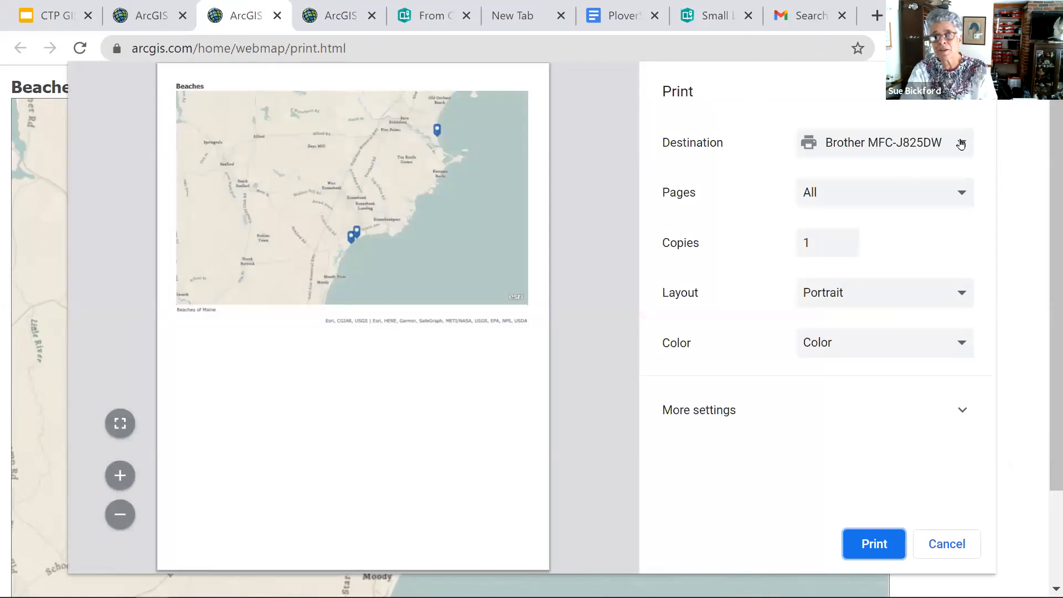
left_click(961, 143)
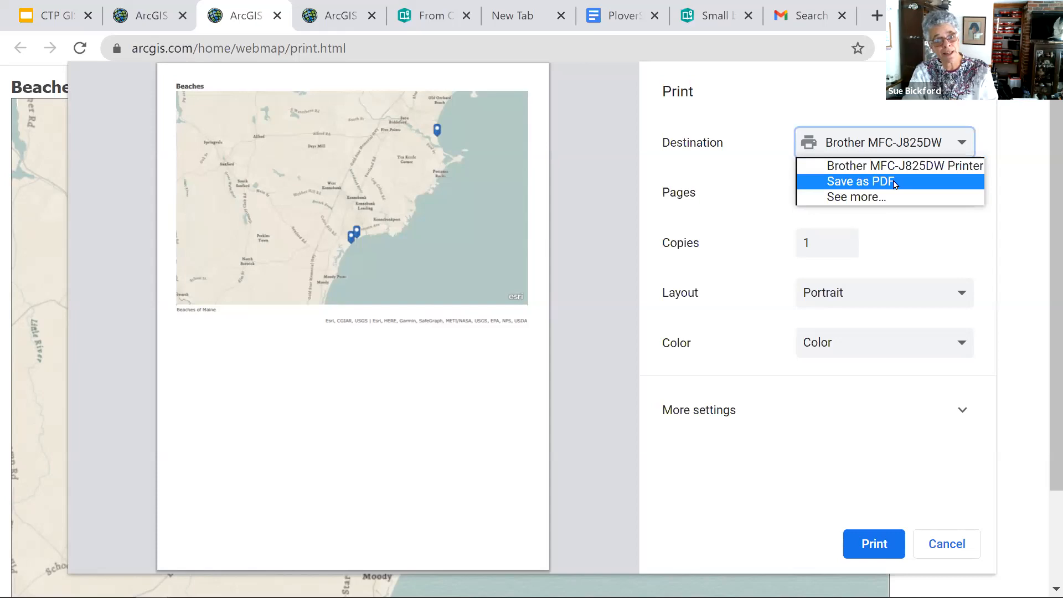
left_click(942, 543)
left_click(941, 544)
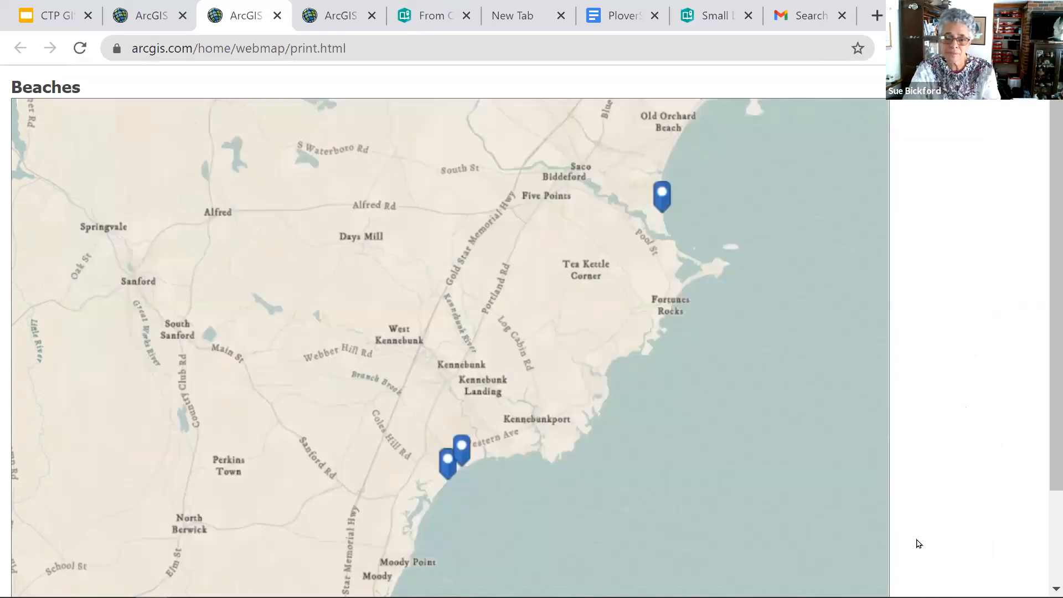
- Return to the map viewer, show the zip layer and generate a printable map with its legend
left_click(150, 14)
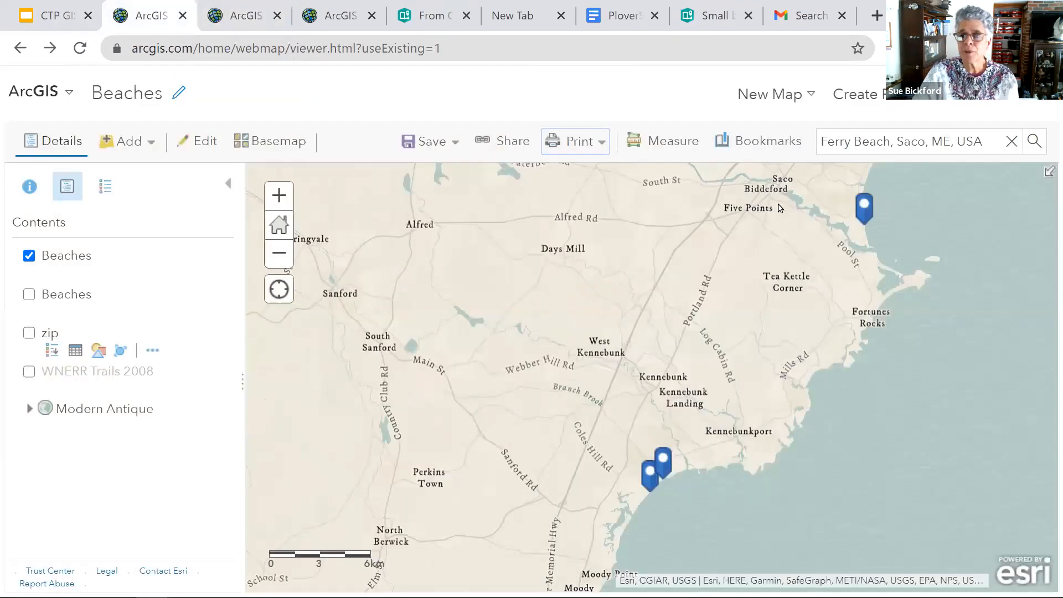
left_click(601, 144)
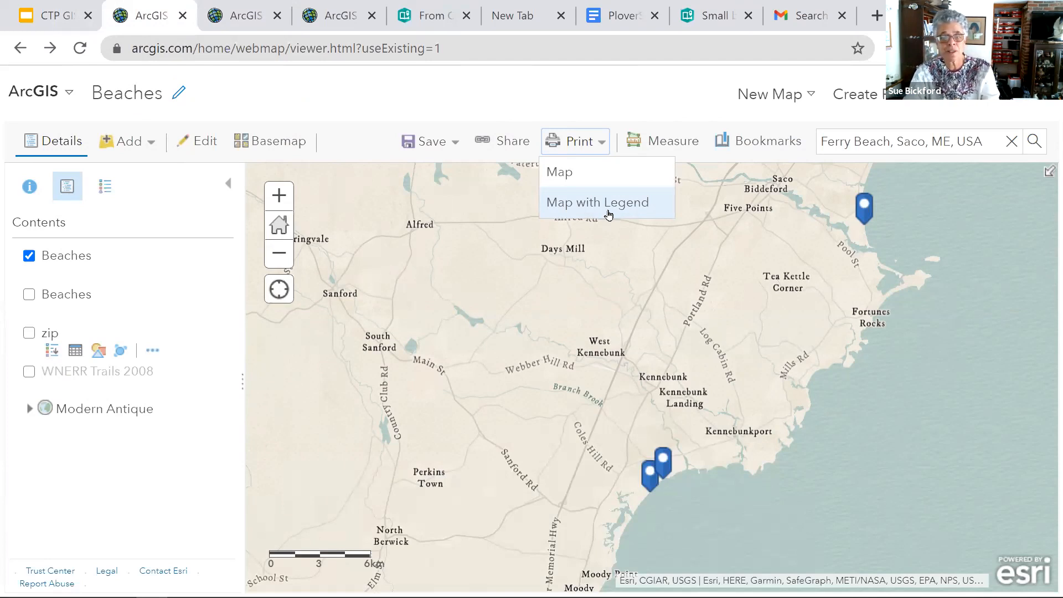
left_click(29, 334)
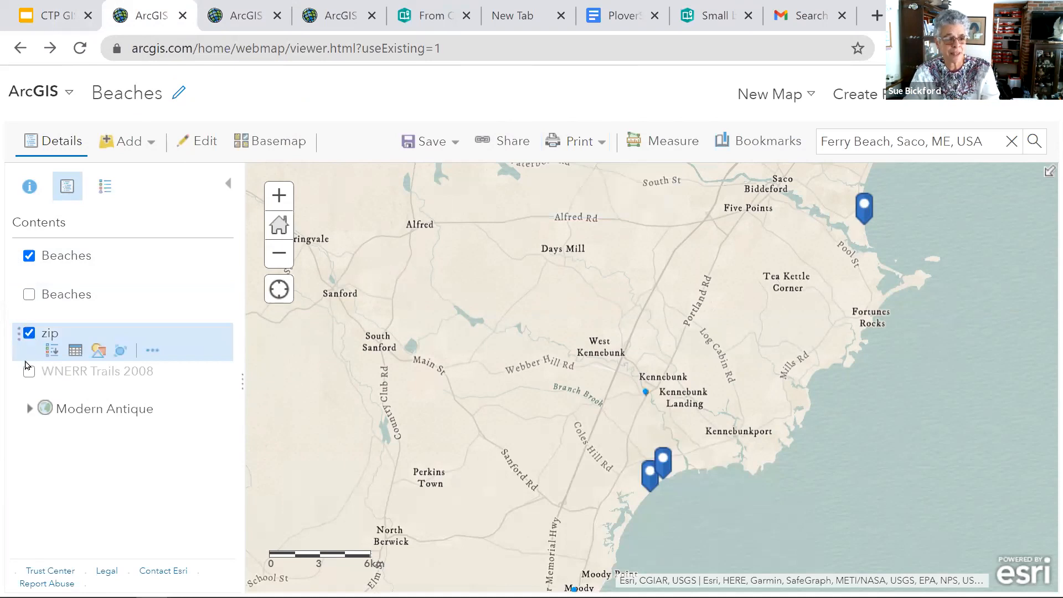
left_click(603, 145)
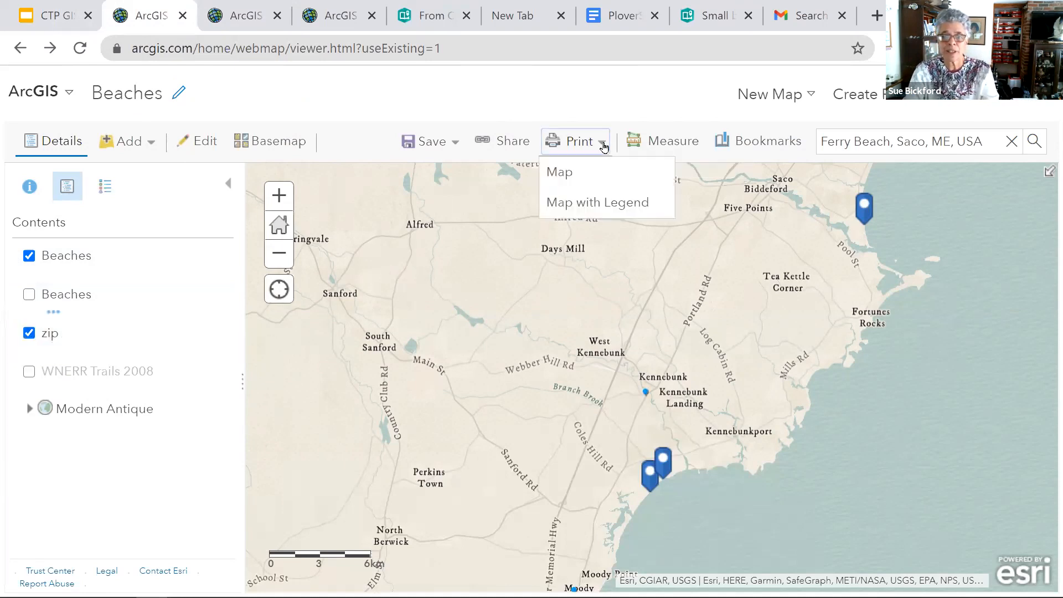
left_click(616, 210)
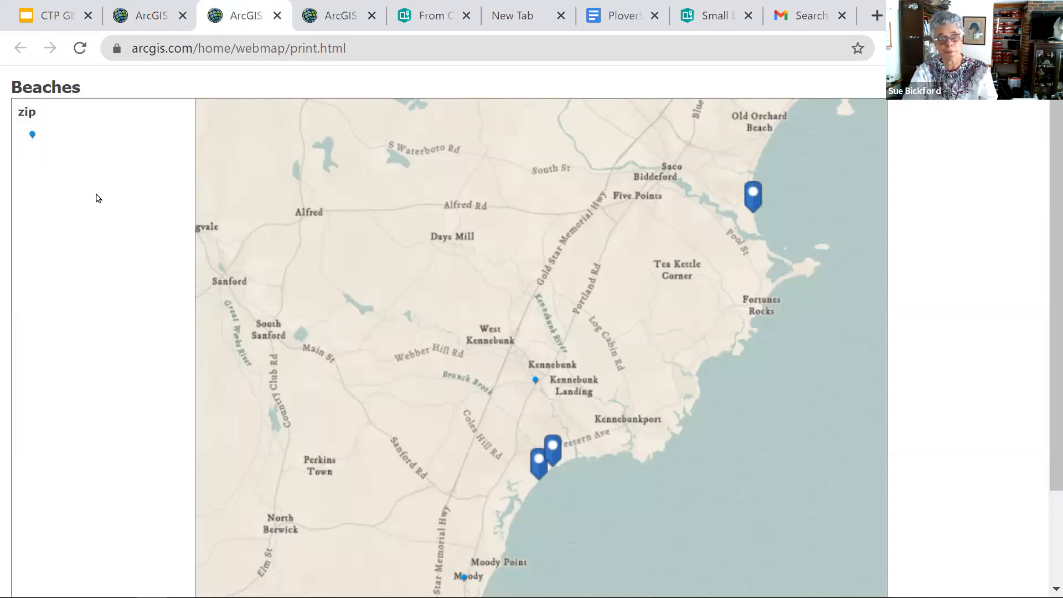
- Back in the map viewer, leave only the WNERR Trails 2008 layer visible and zoom to its trails
left_click(161, 21)
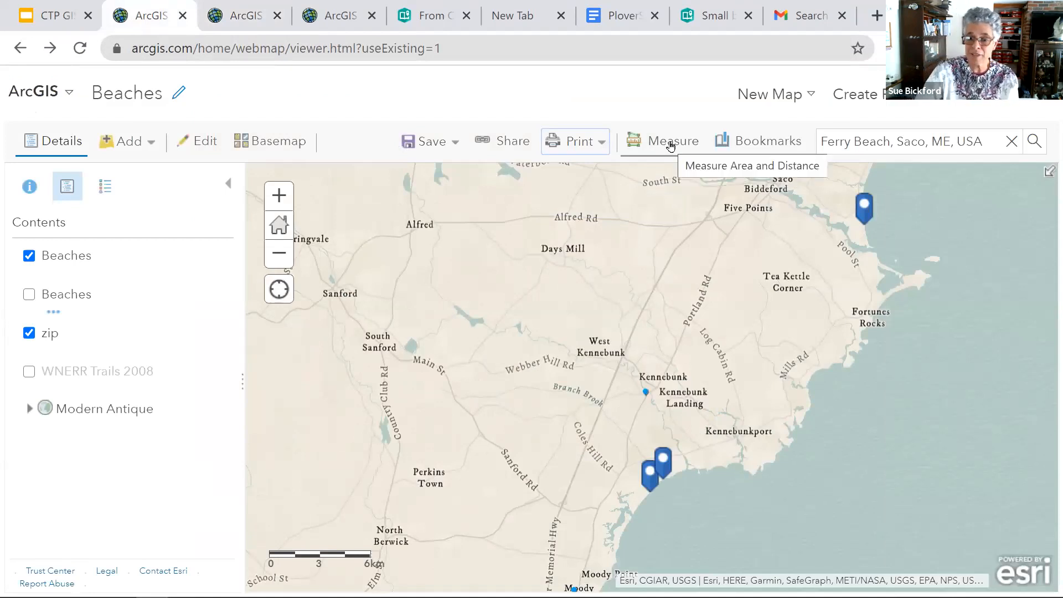
mouse_move(28, 378)
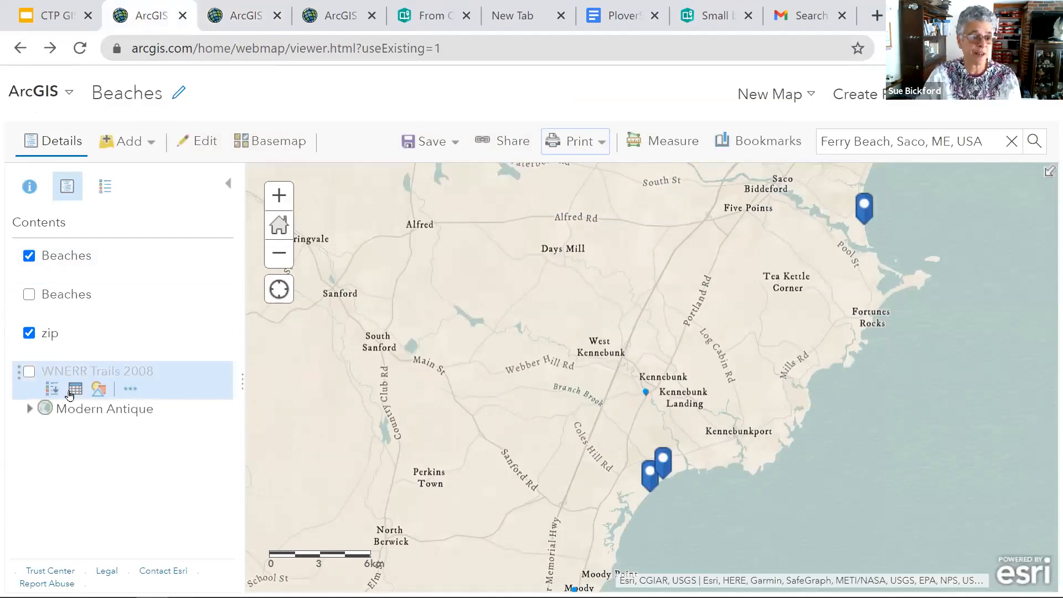
left_click(29, 371)
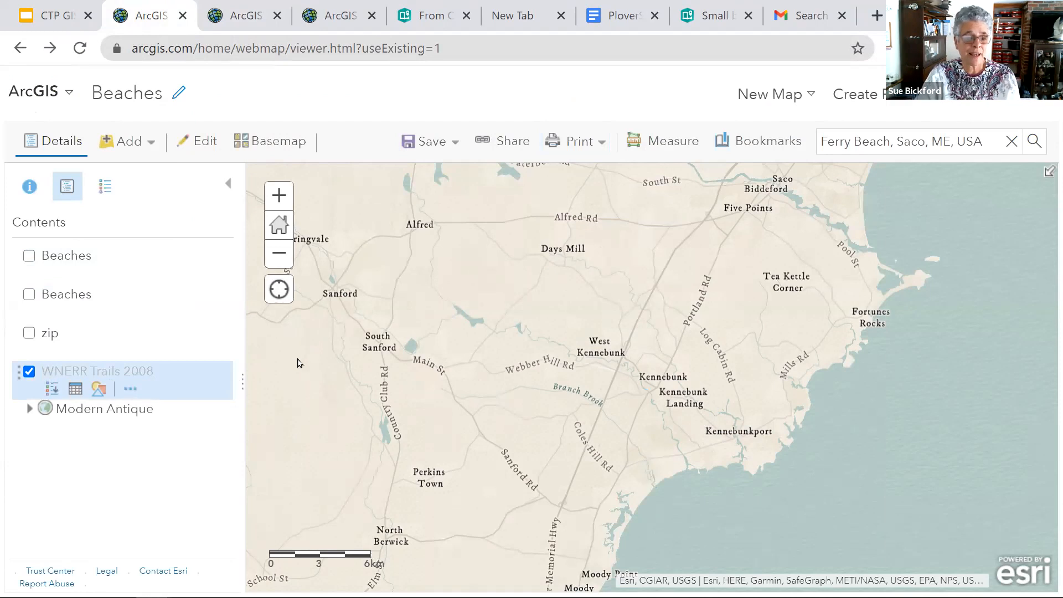
left_click(130, 388)
scroll(287, 246, "down", 1)
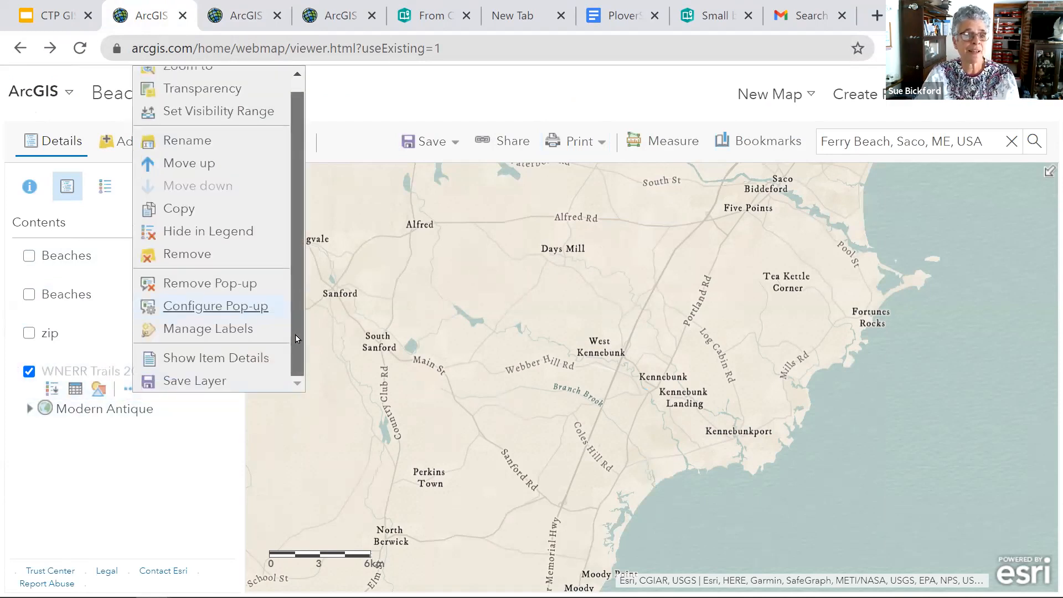
scroll(176, 88, "up", 1)
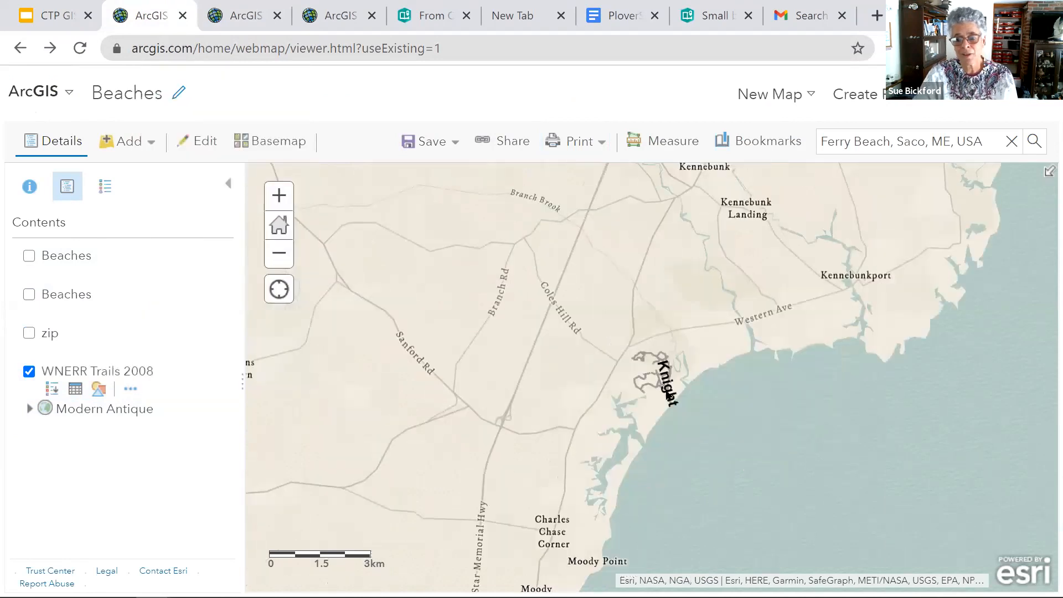
scroll(668, 394, "up", 3)
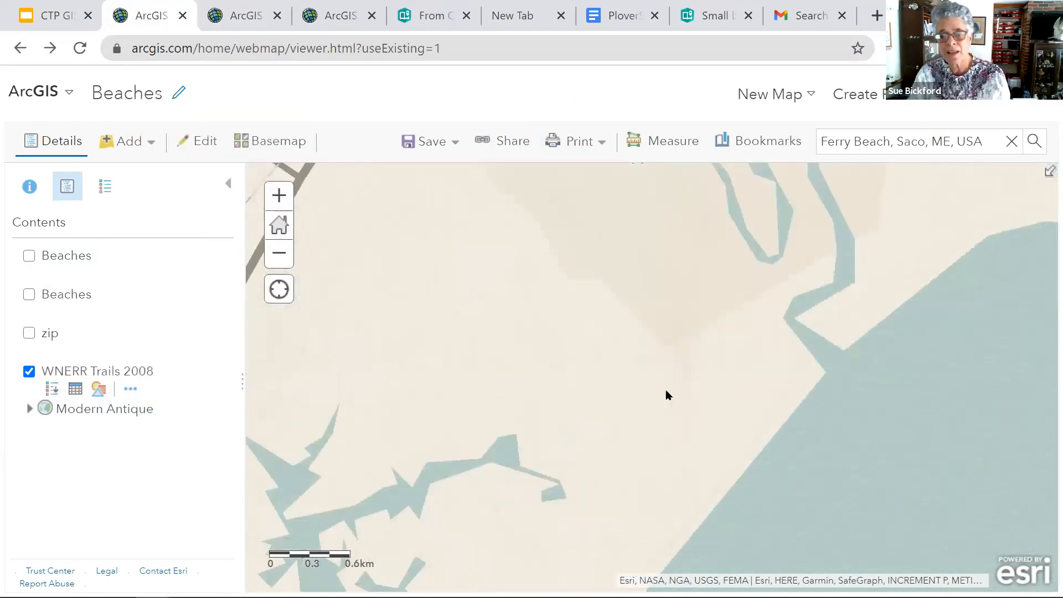
- Set the Measure tool to distance with meters as the unit
left_click(653, 147)
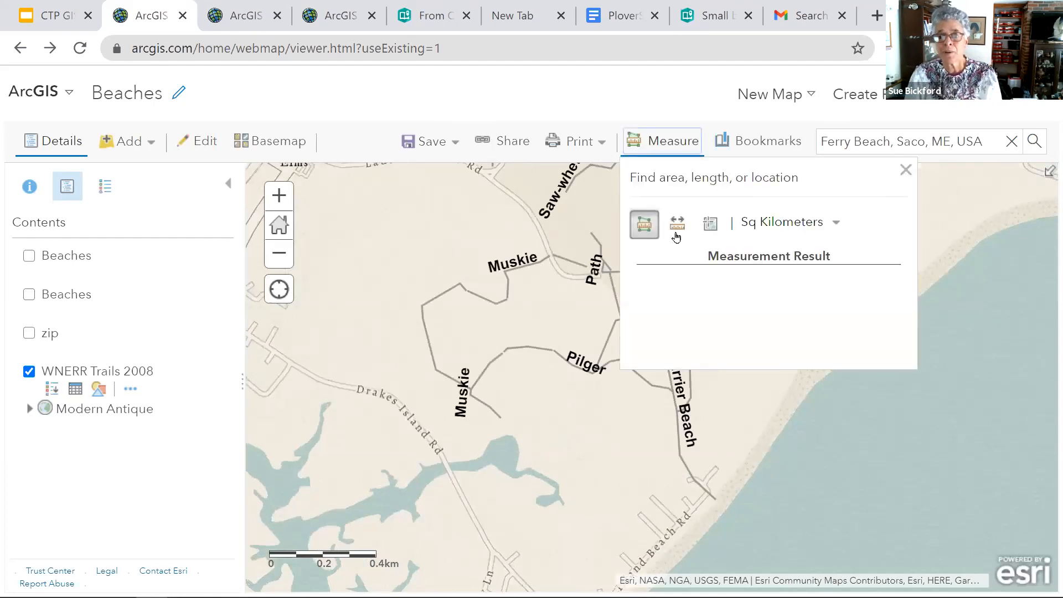
left_click(676, 232)
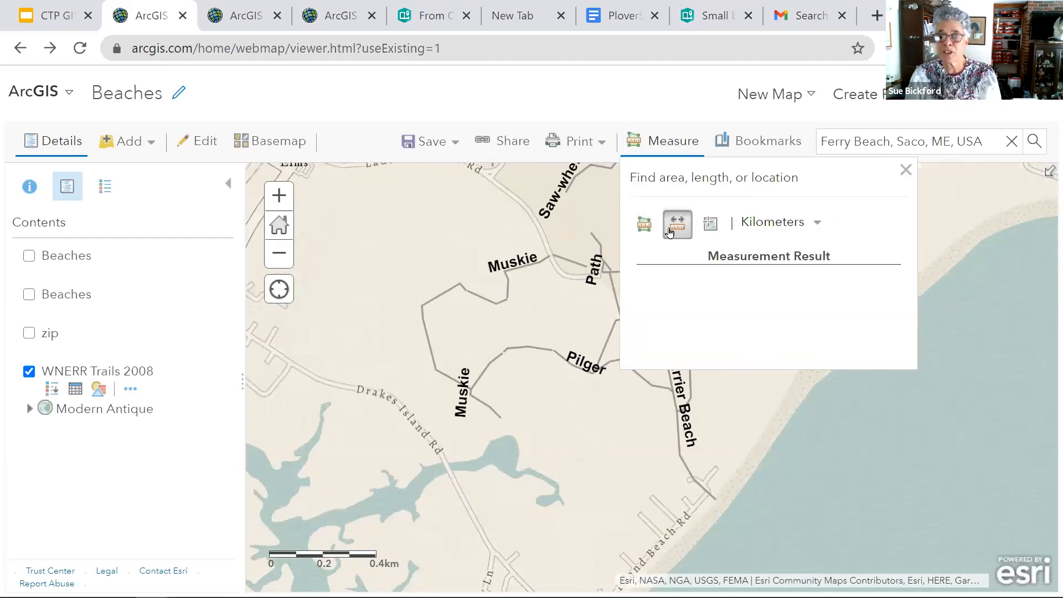
left_click(816, 228)
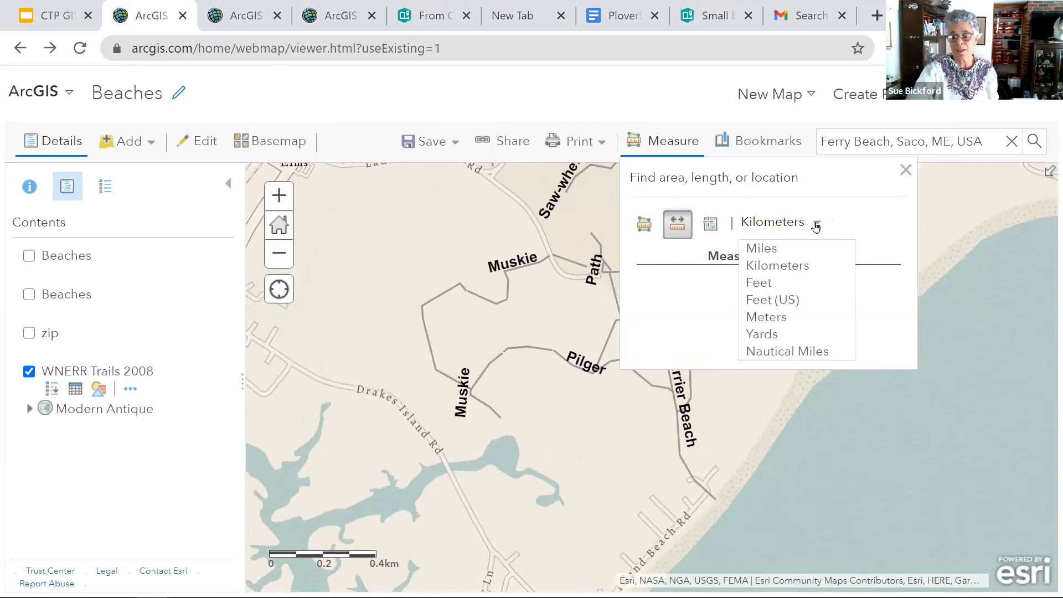
left_click(772, 320)
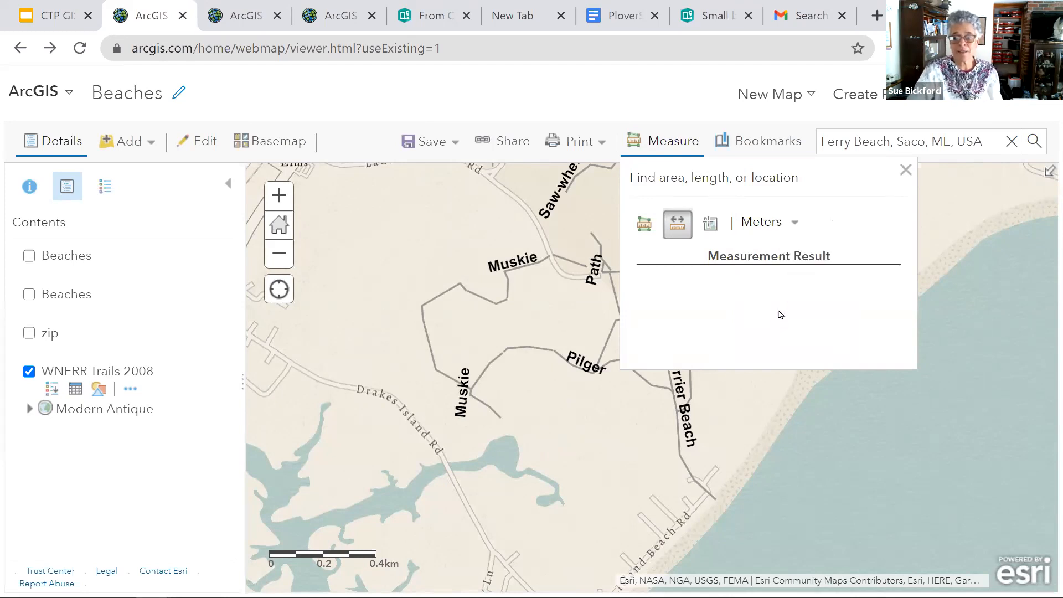
left_click_drag(763, 177, 849, 183)
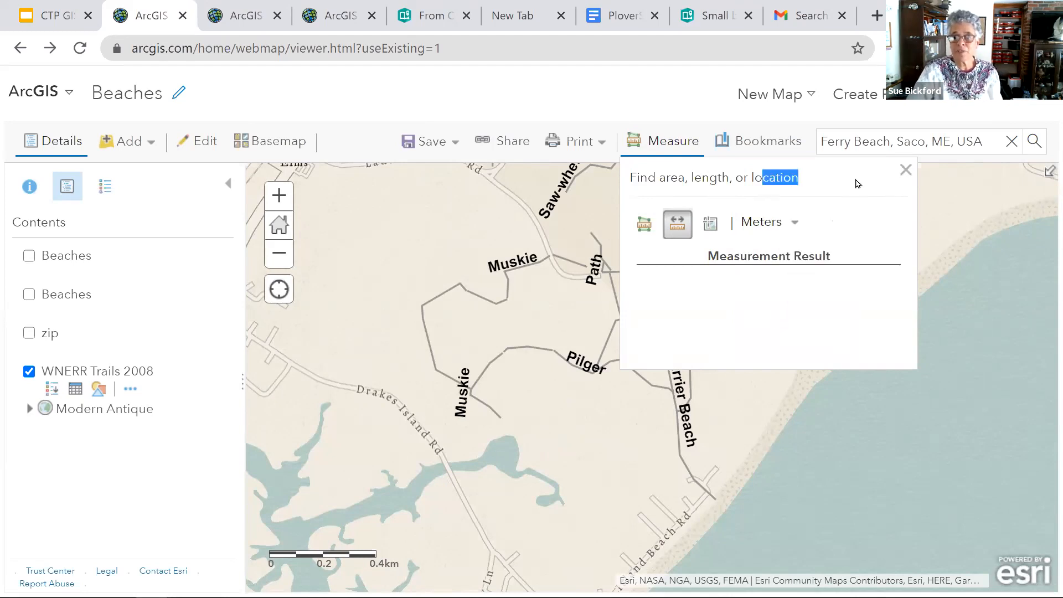
left_click(847, 195)
- Measure the Barrier Beach trail's length from Cart Path to its end near the beach
left_click_drag(420, 387, 275, 373)
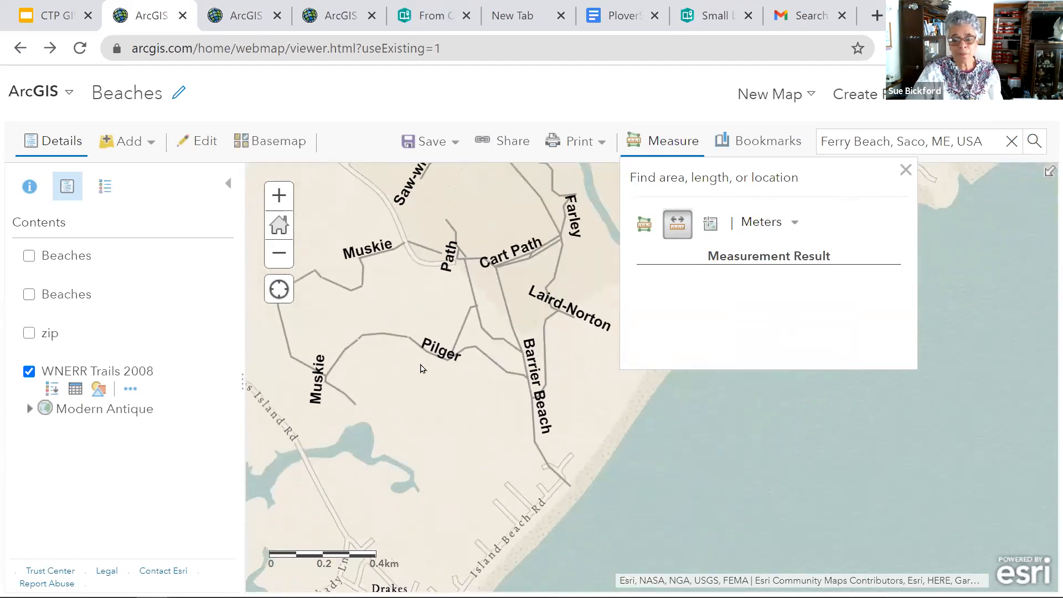
left_click(688, 222)
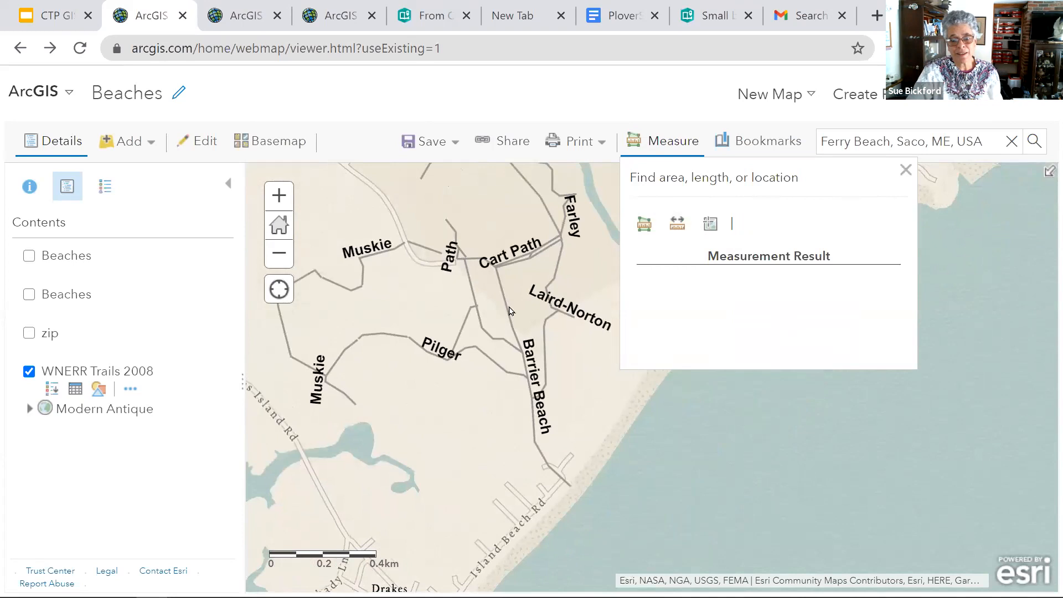
left_click(677, 224)
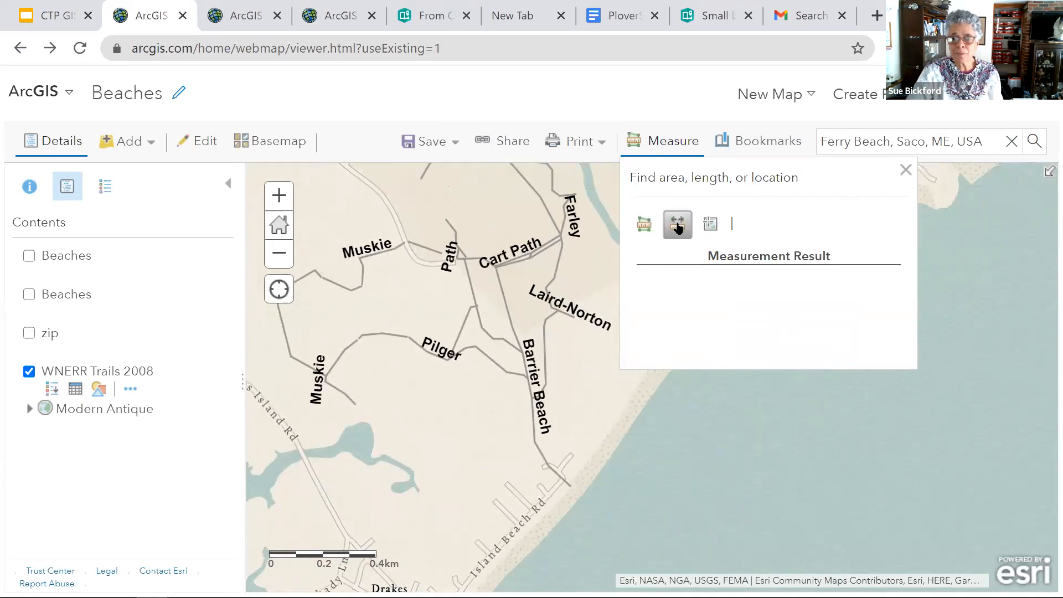
left_click(495, 268)
double_click(511, 325)
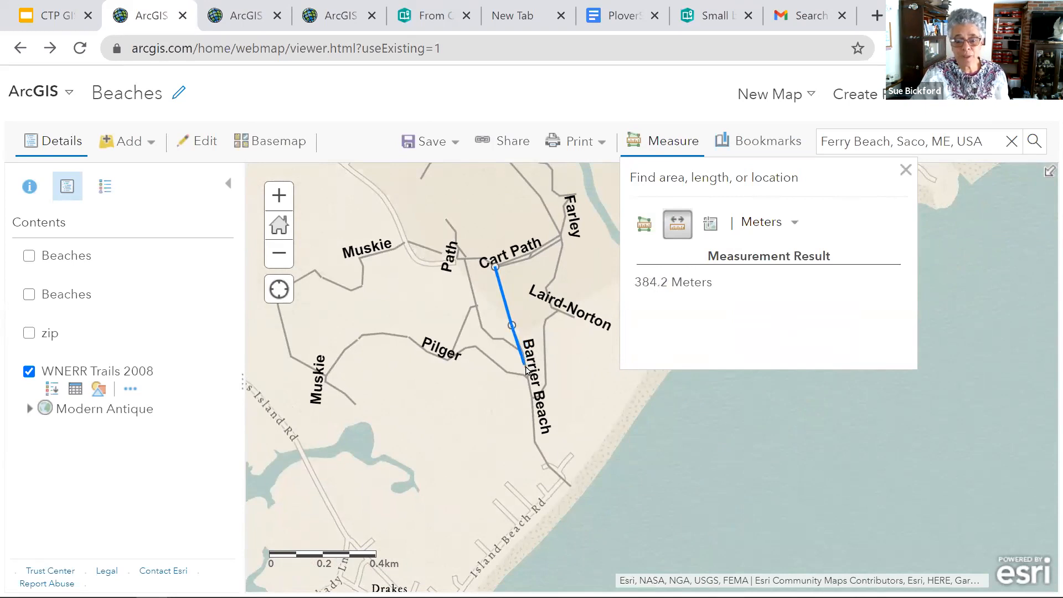
left_click(533, 439)
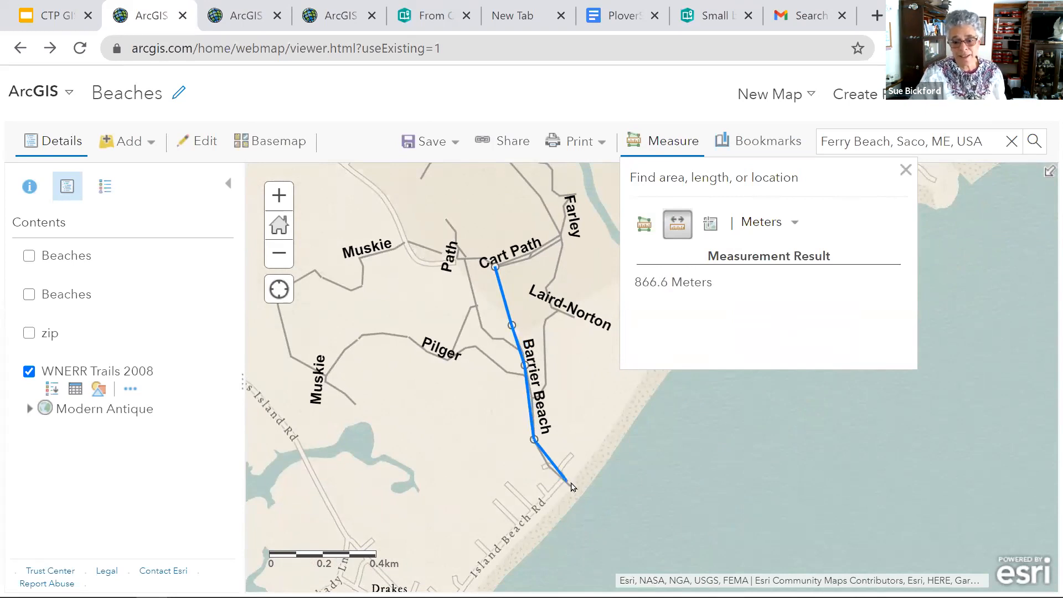
left_click(543, 462)
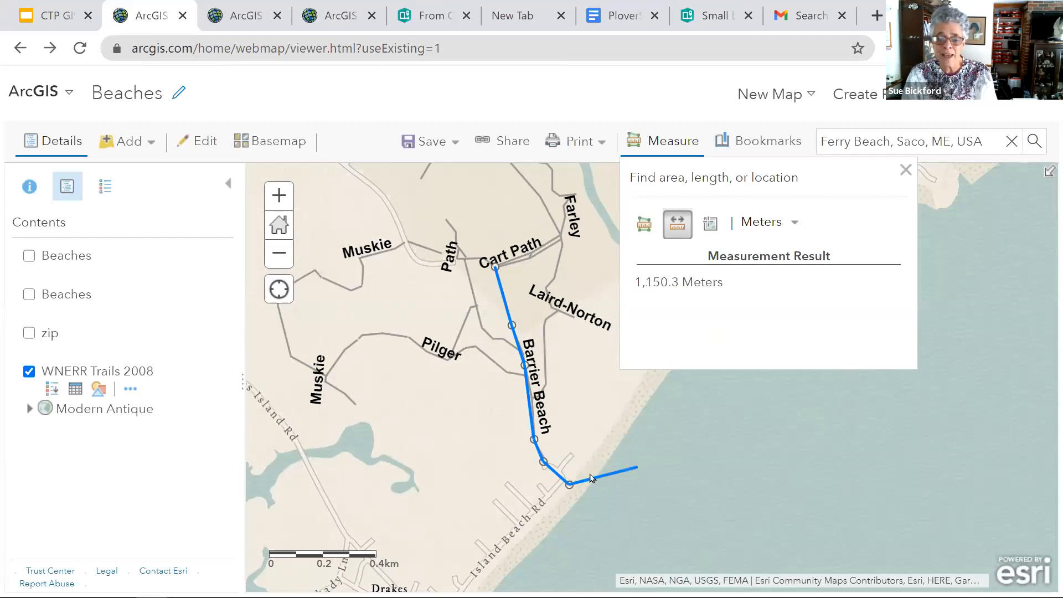
double_click(570, 485)
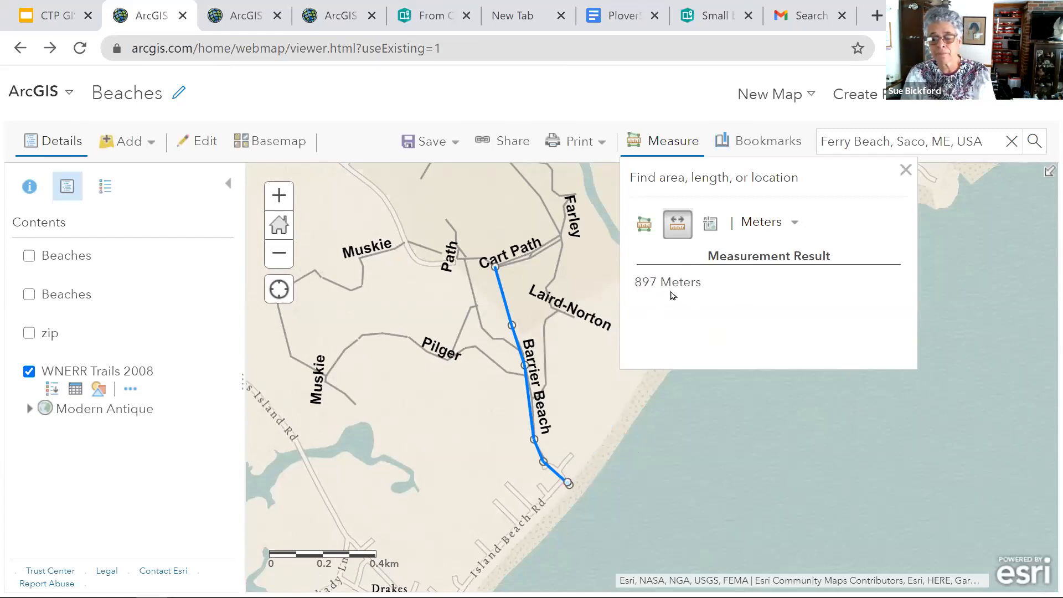
- Measure in acres the area enclosed by the trails between Pilger and Barrier Beach
left_click(642, 231)
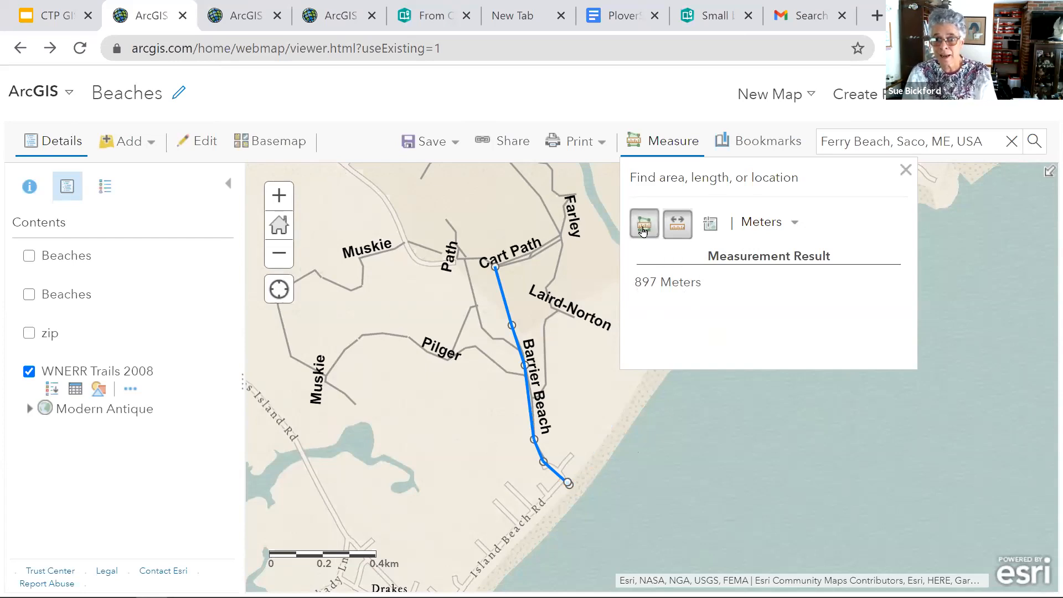
left_click(835, 223)
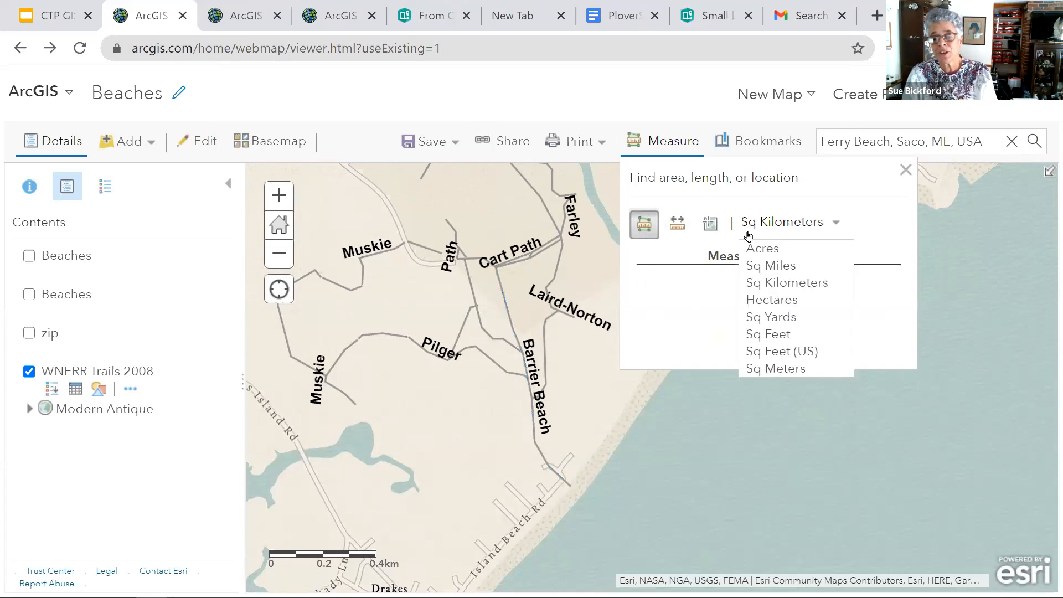
left_click(772, 249)
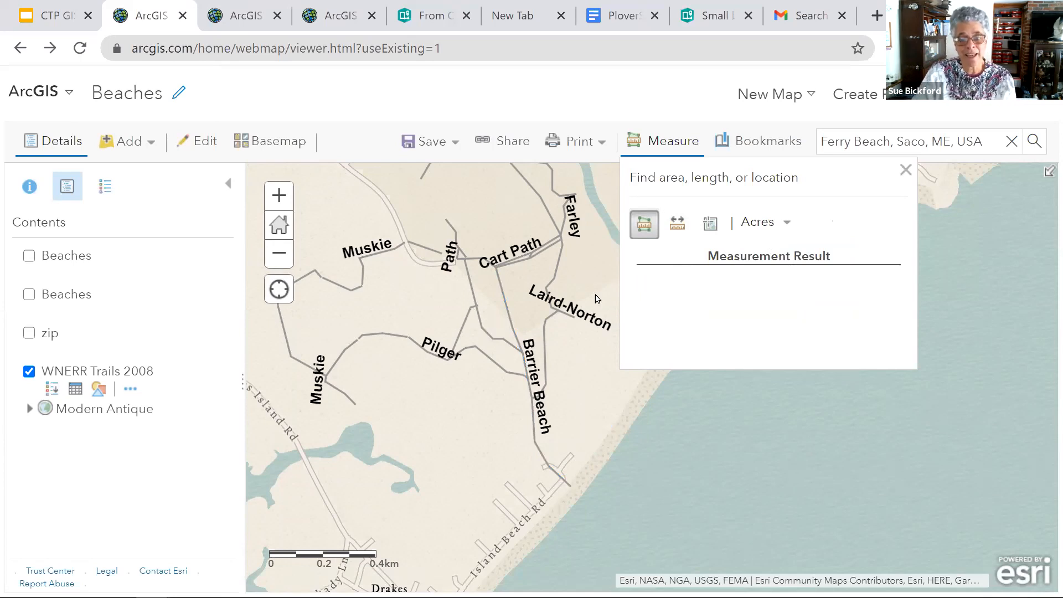
left_click(647, 225)
left_click(647, 226)
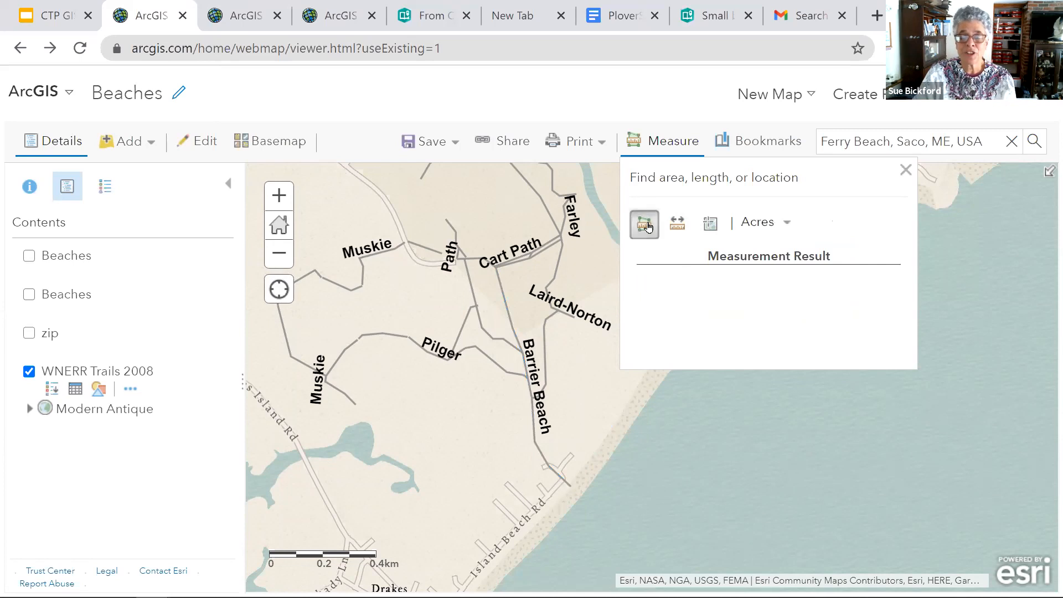
left_click(472, 306)
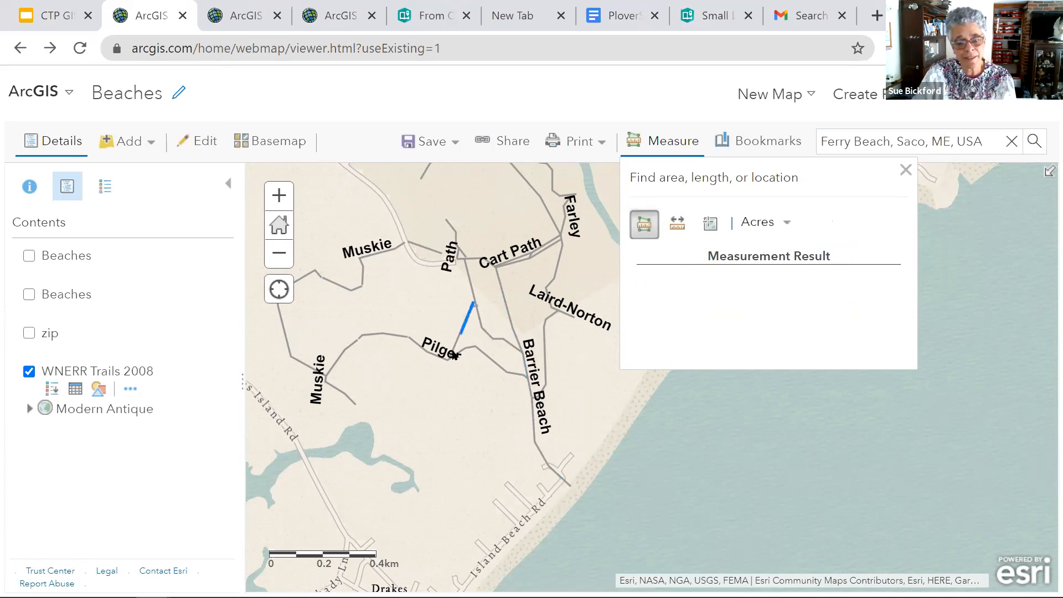
left_click(453, 354)
left_click(477, 346)
left_click(508, 372)
left_click(521, 345)
left_click(478, 328)
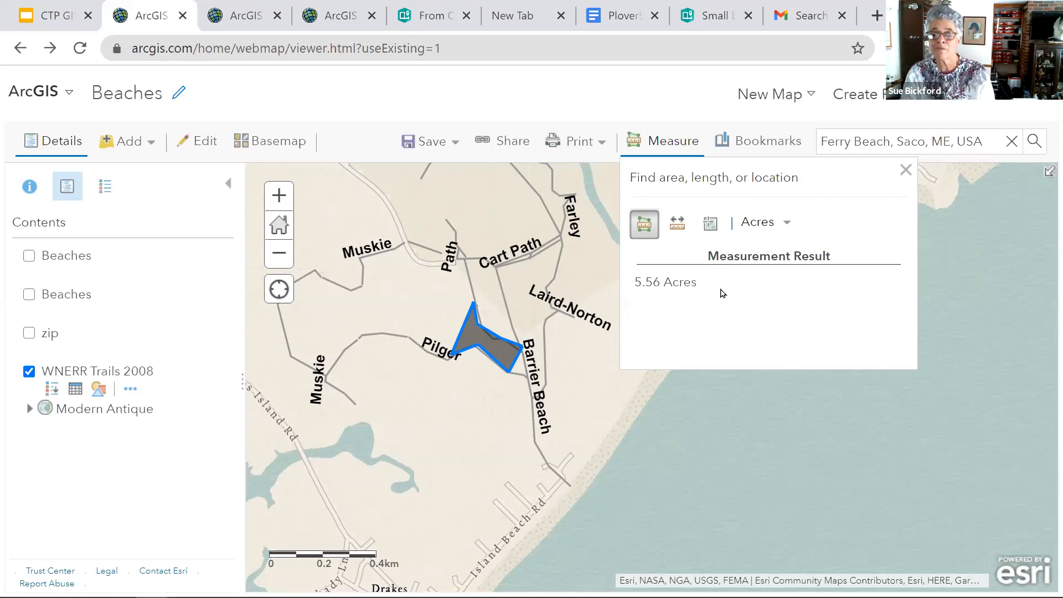
- Measure the location in degrees of a point on Island Beach Rd and of another near the northern end of Path trail
left_click(713, 229)
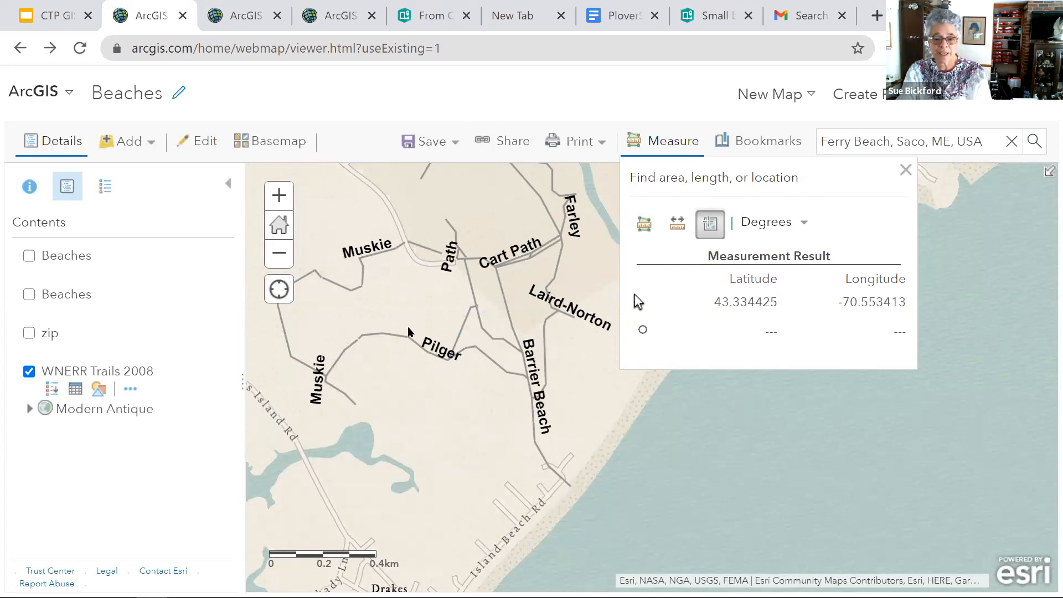
left_click(536, 513)
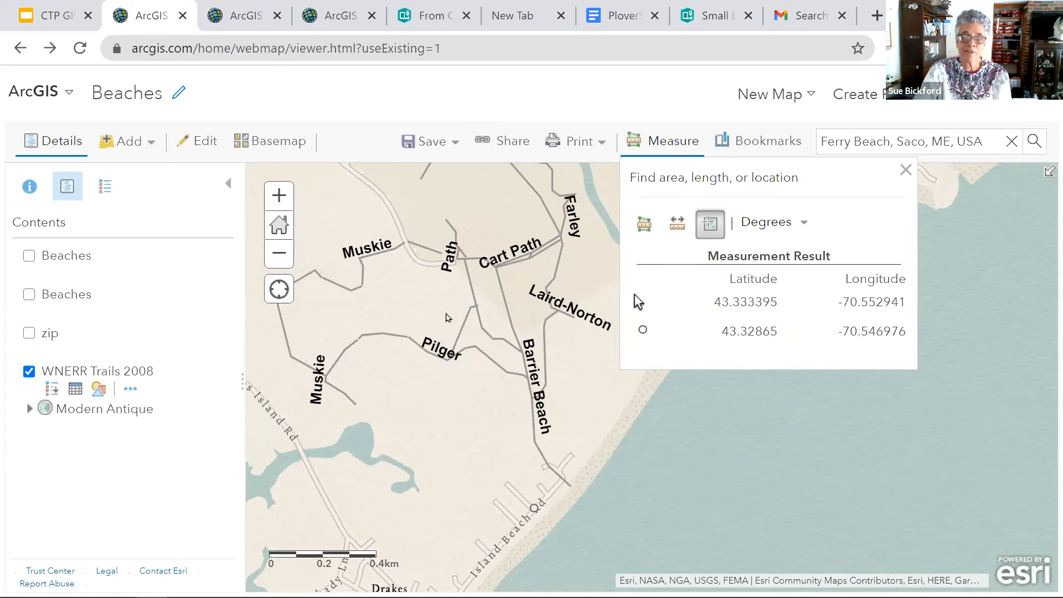
left_click(447, 221)
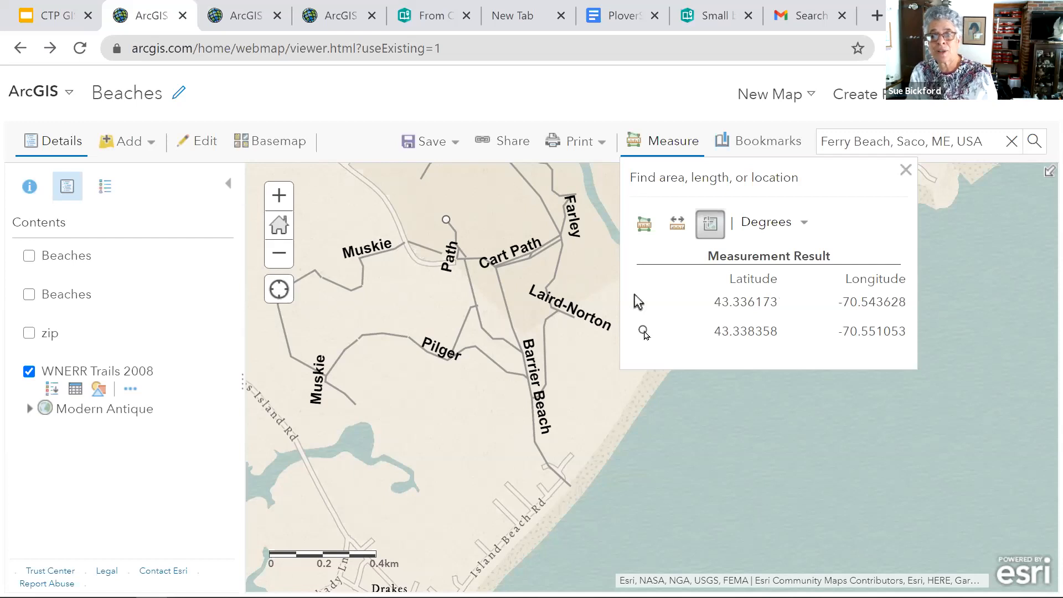
- View the picked point's latitude and longitude in DMS and return the unit to Degrees
left_click(804, 224)
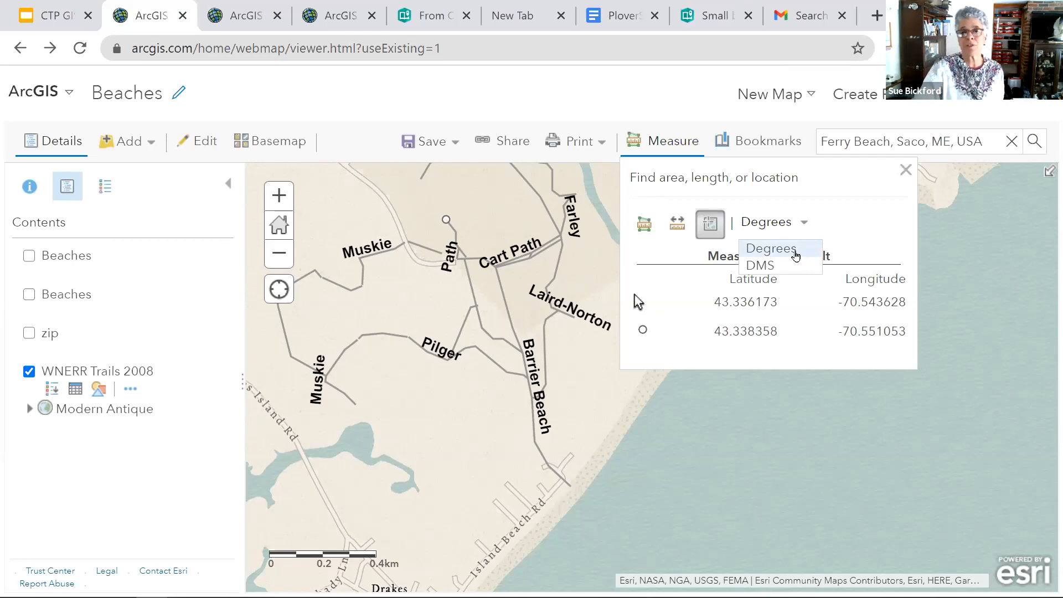
left_click(759, 274)
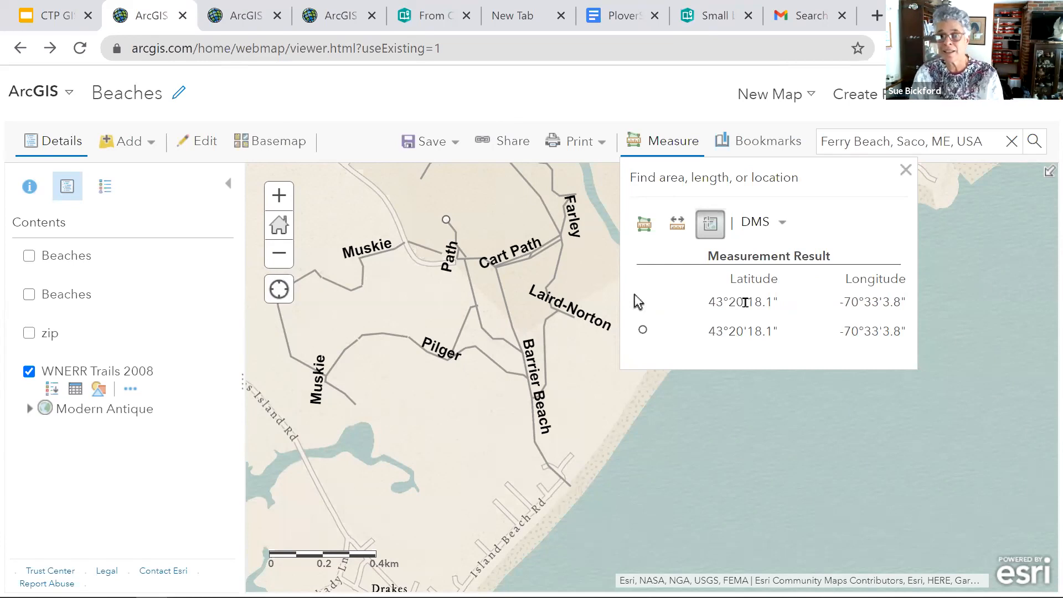
left_click(781, 224)
left_click(780, 249)
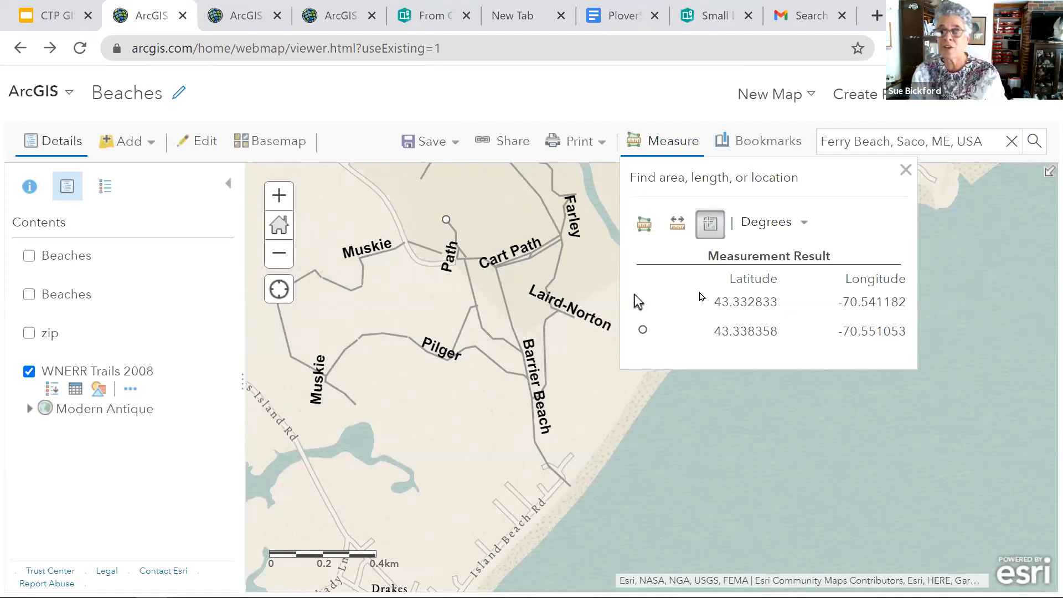
- Get the coordinates in degrees of a point in the ocean east of the beach and close the Measure tool
left_click(806, 223)
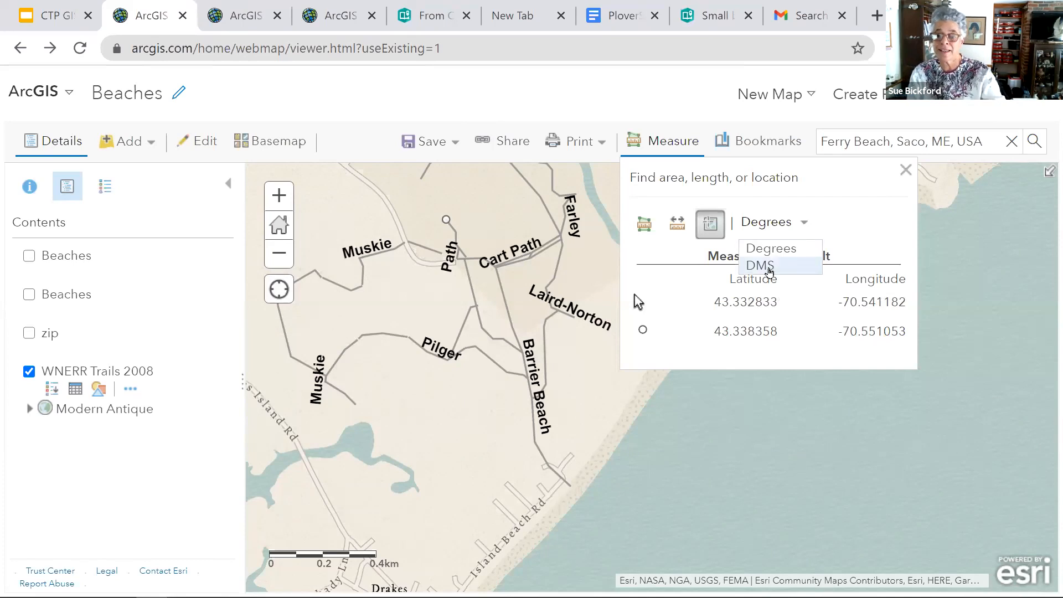
left_click(837, 412)
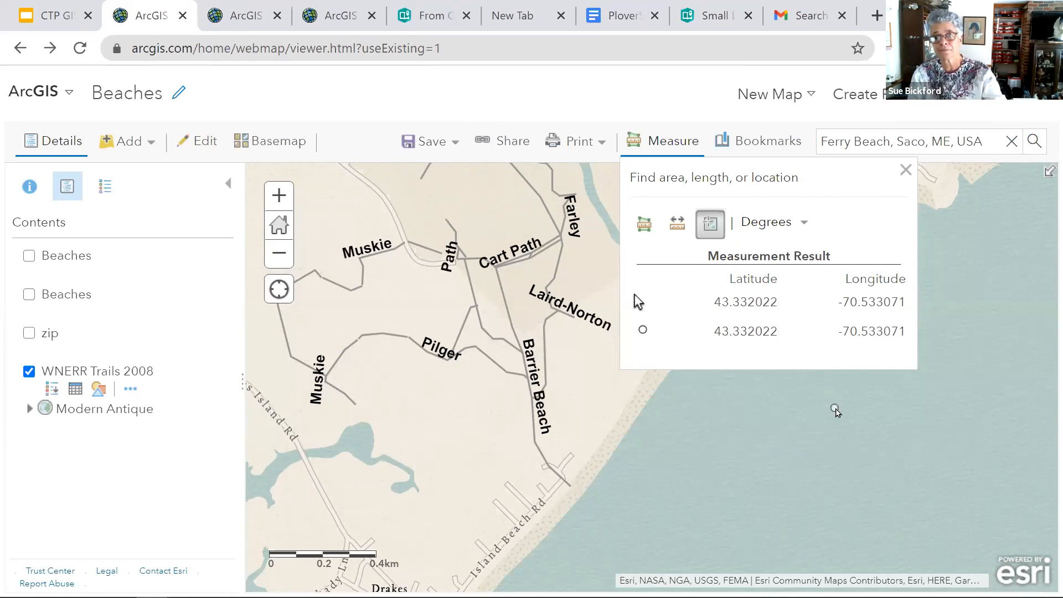
left_click(906, 170)
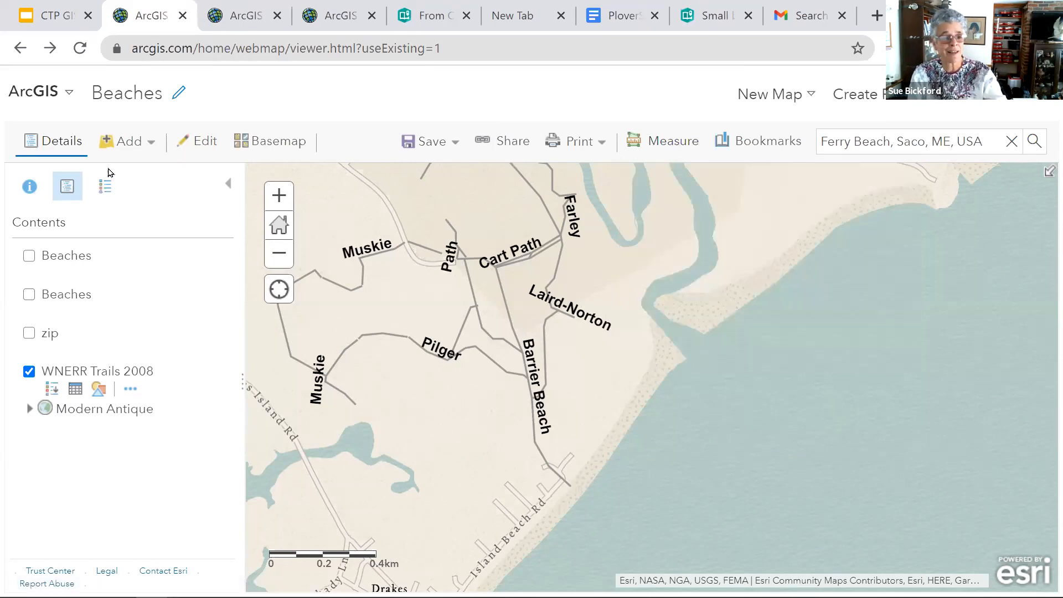
- Hide the Details pane to widen the map and bring the pane back
left_click(56, 145)
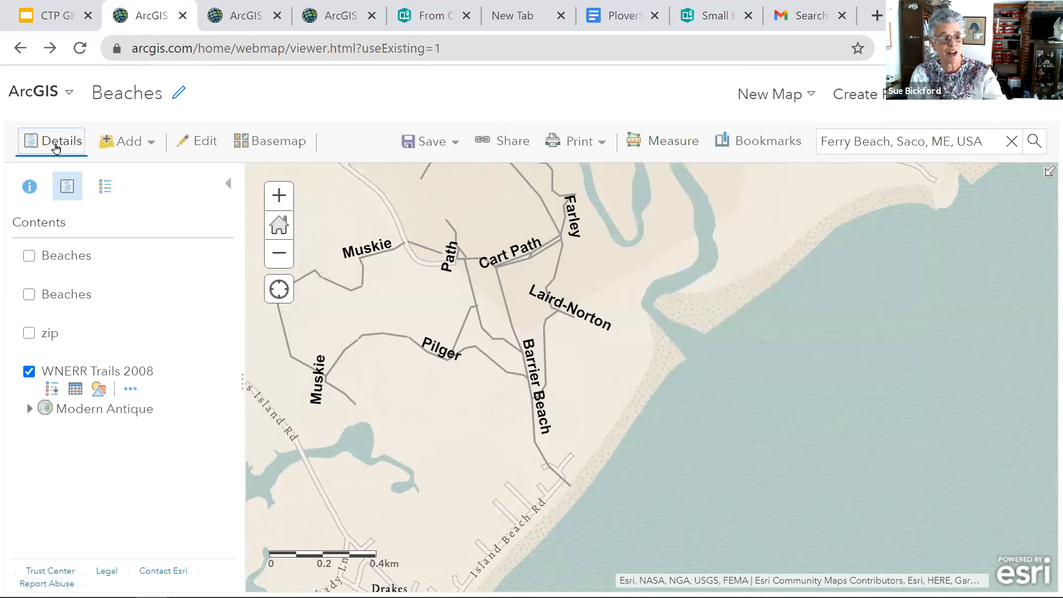
left_click(63, 144)
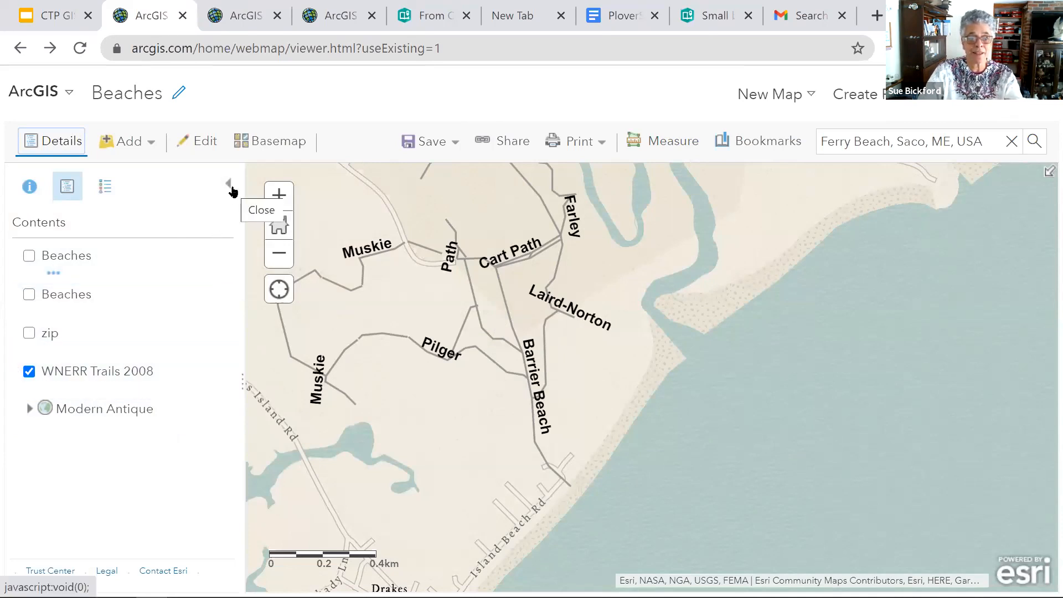
left_click(232, 191)
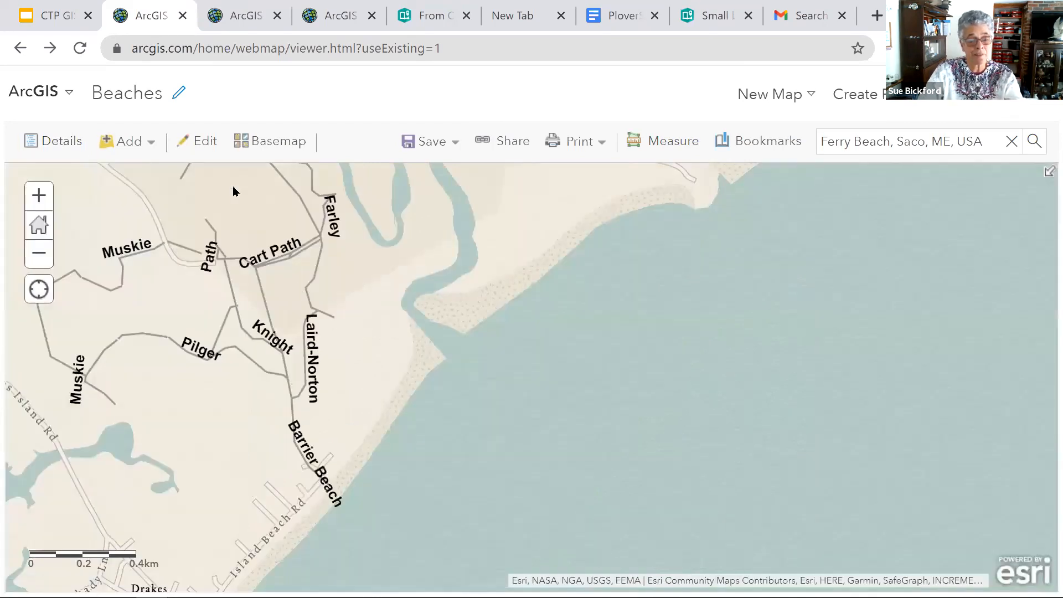
left_click(55, 141)
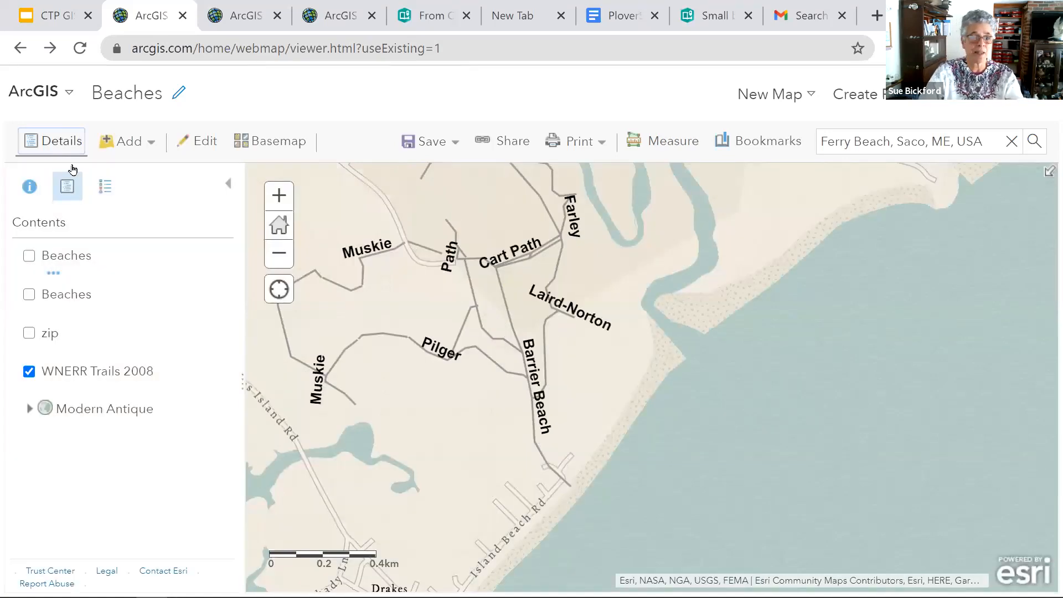
- Examine the general information about the Beaches map and return to its layer contents
left_click(28, 188)
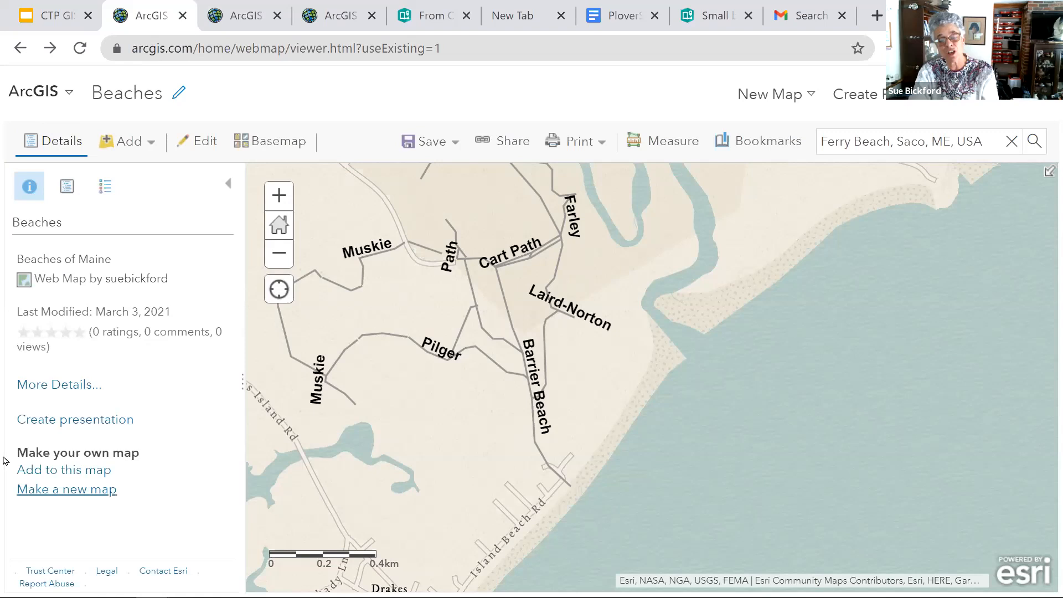
left_click(70, 194)
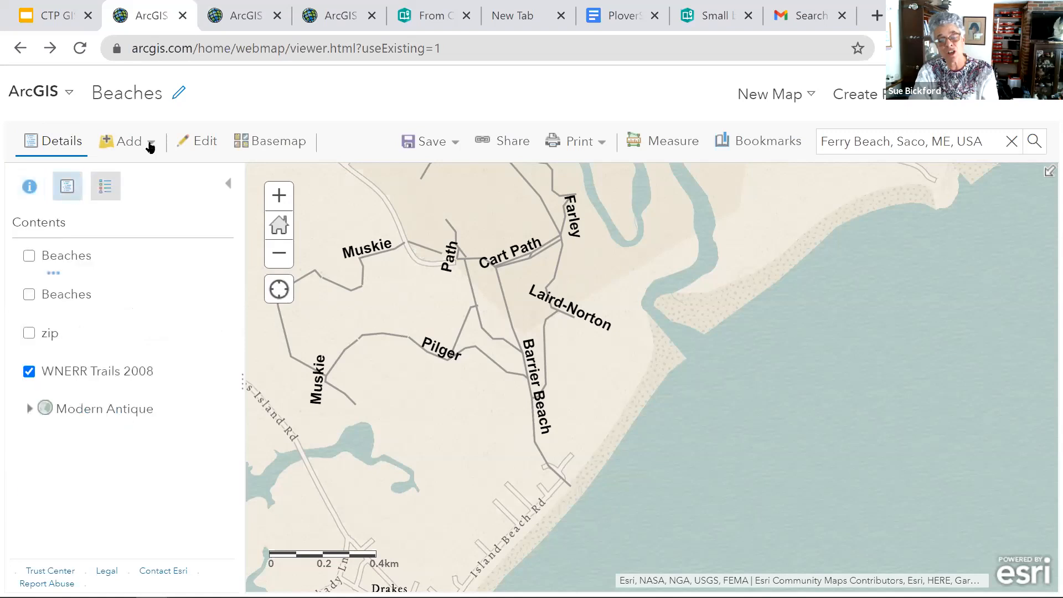
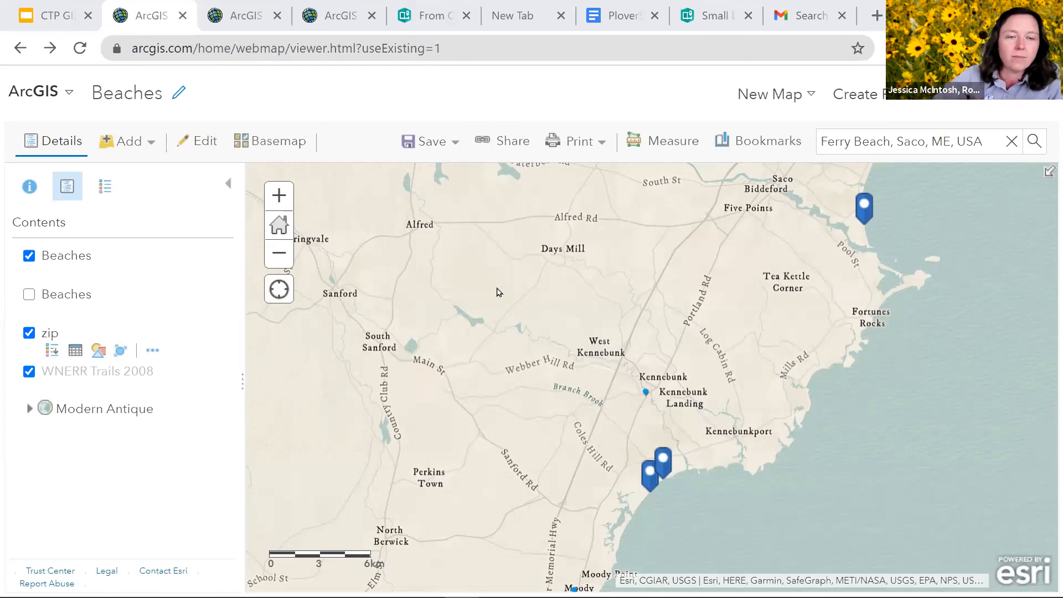
- Change the Beaches map's basemap to NAIP Imagery Hybrid and inspect the imagery northeast of Kennebunk
left_click(151, 147)
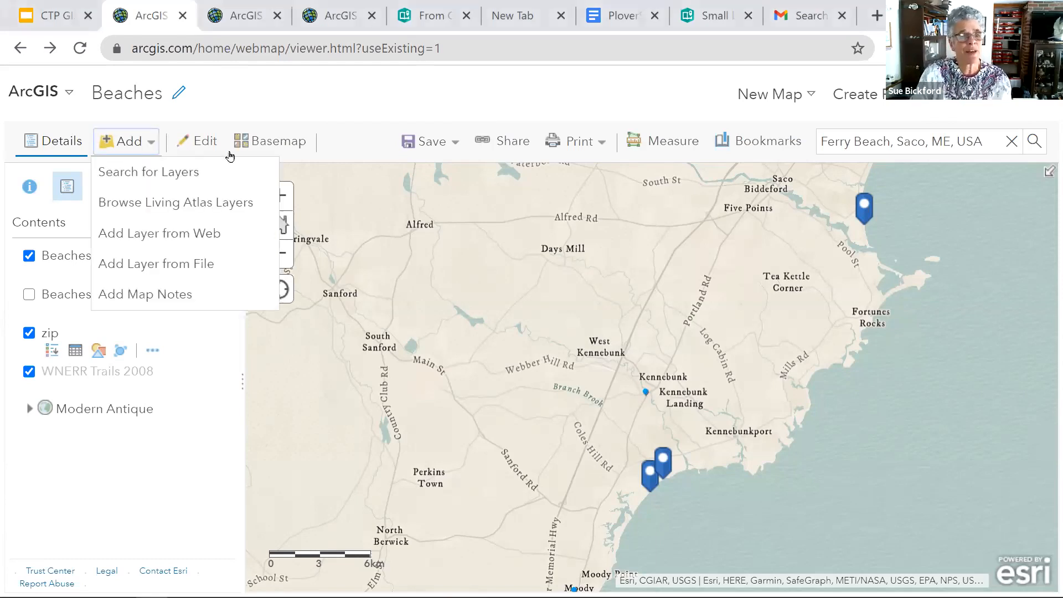
left_click(260, 144)
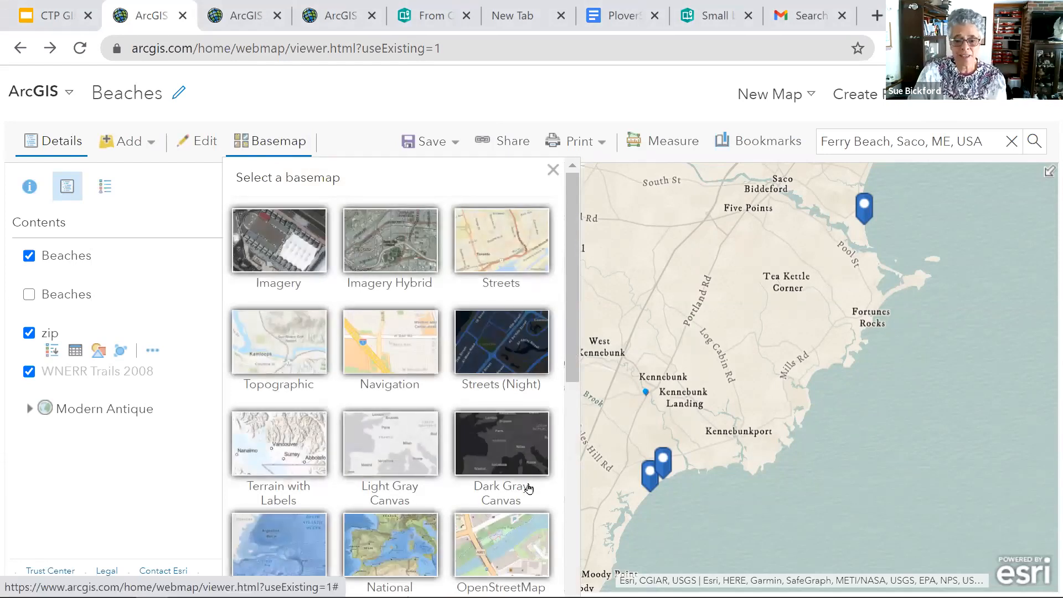
scroll(527, 486, "down", 8)
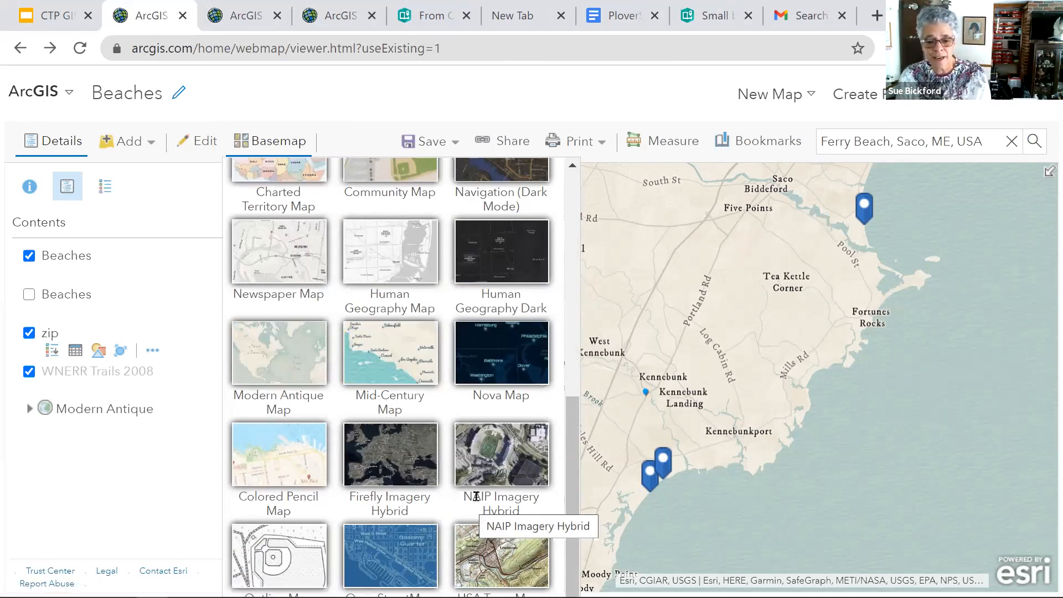
left_click(506, 464)
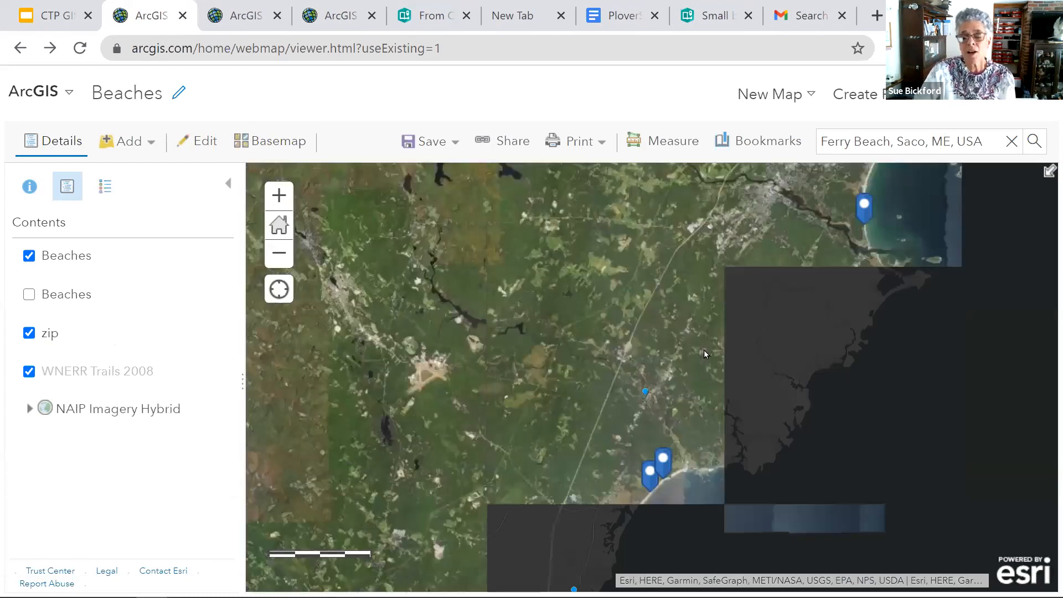
scroll(705, 353, "up", 5)
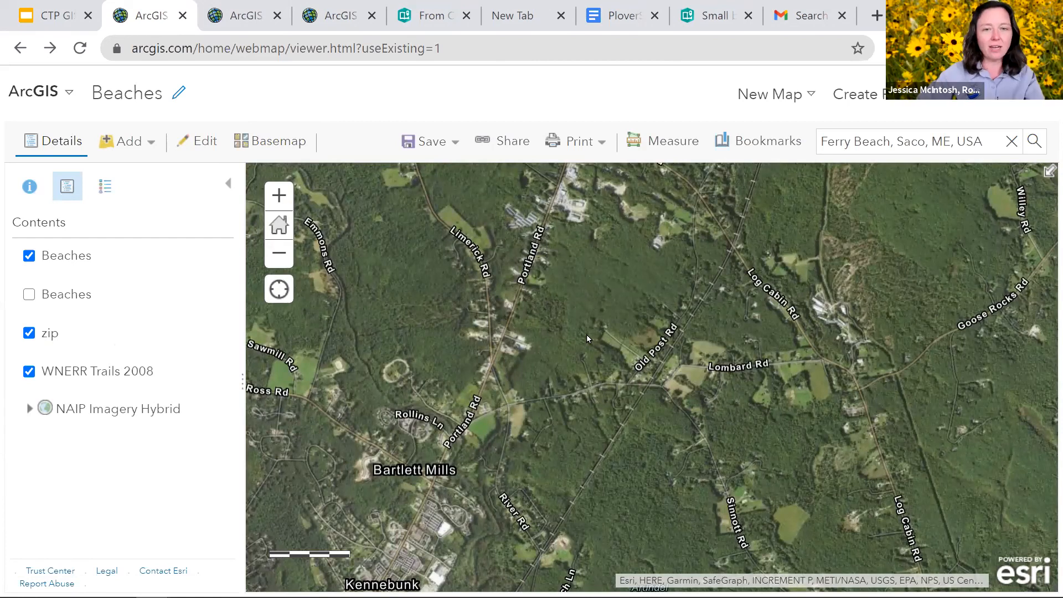
key("Right")
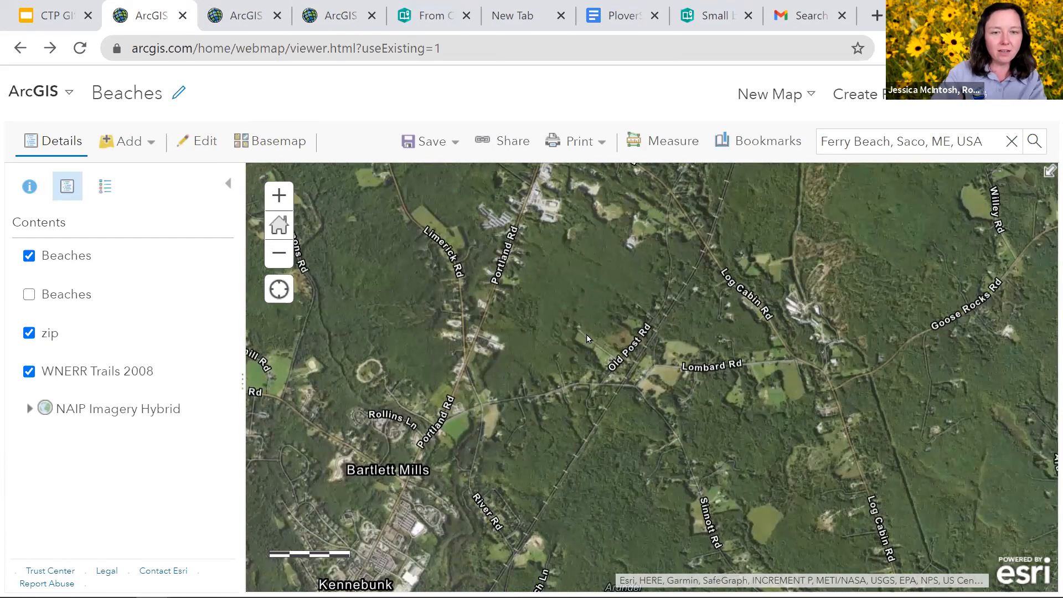
left_click_drag(586, 335, 447, 328)
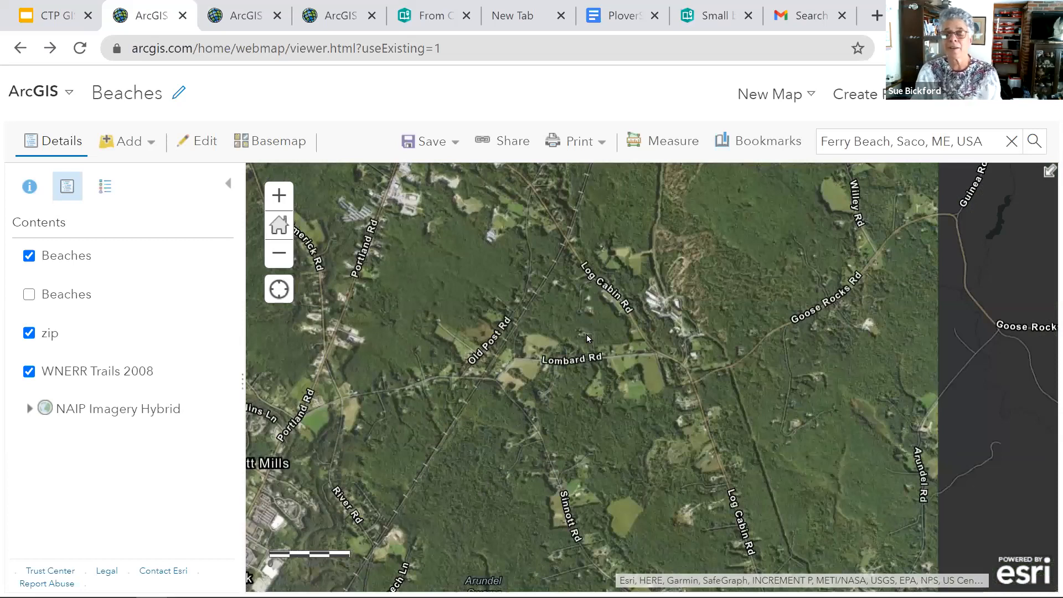
left_click_drag(586, 335, 534, 322)
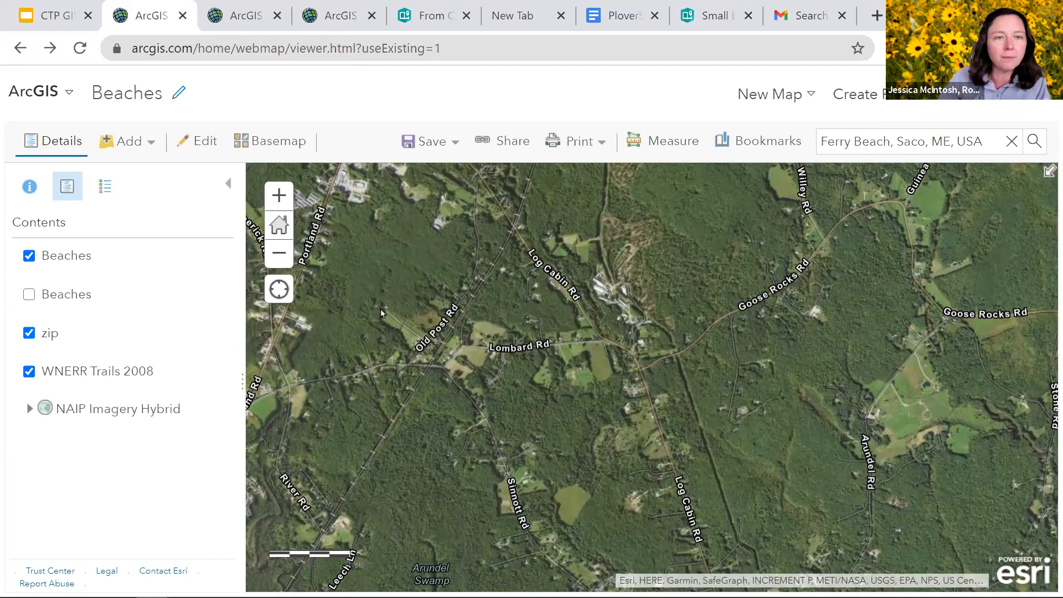
- Review the file formats accepted for adding a layer from a file and cancel the import
mouse_move(153, 270)
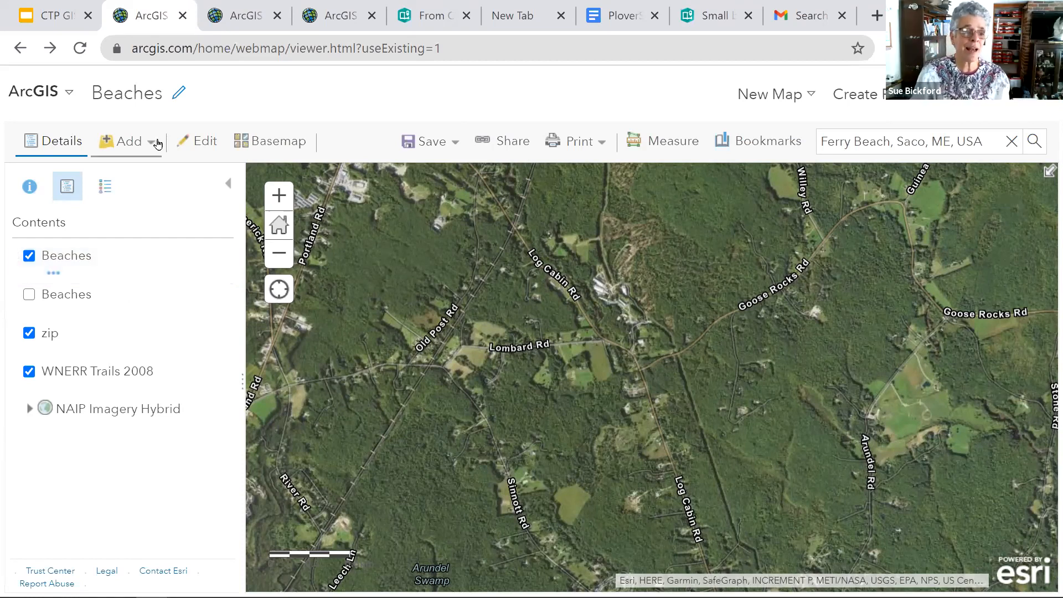
left_click(155, 145)
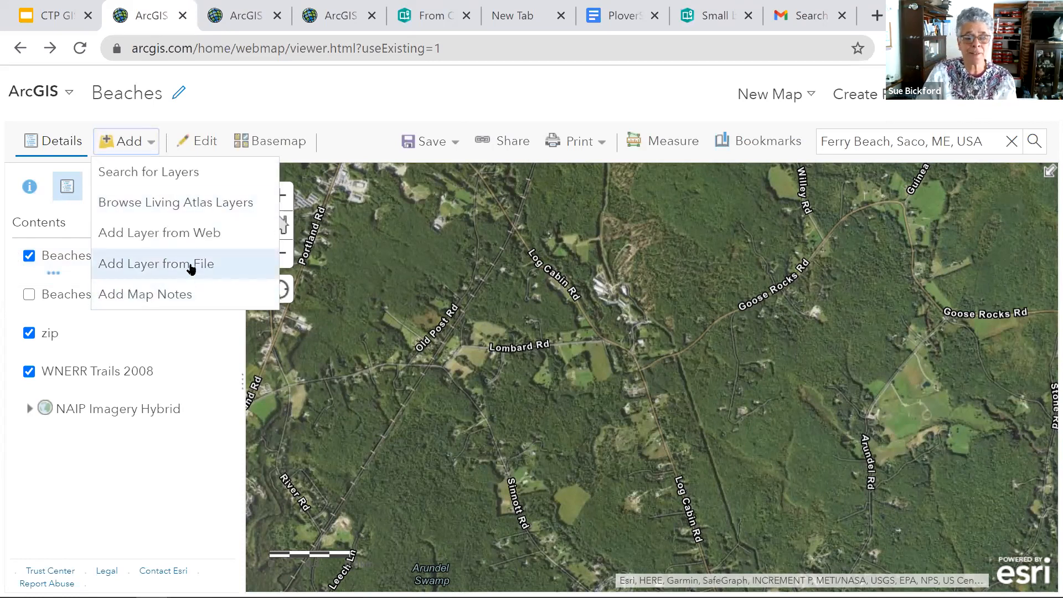
left_click(191, 266)
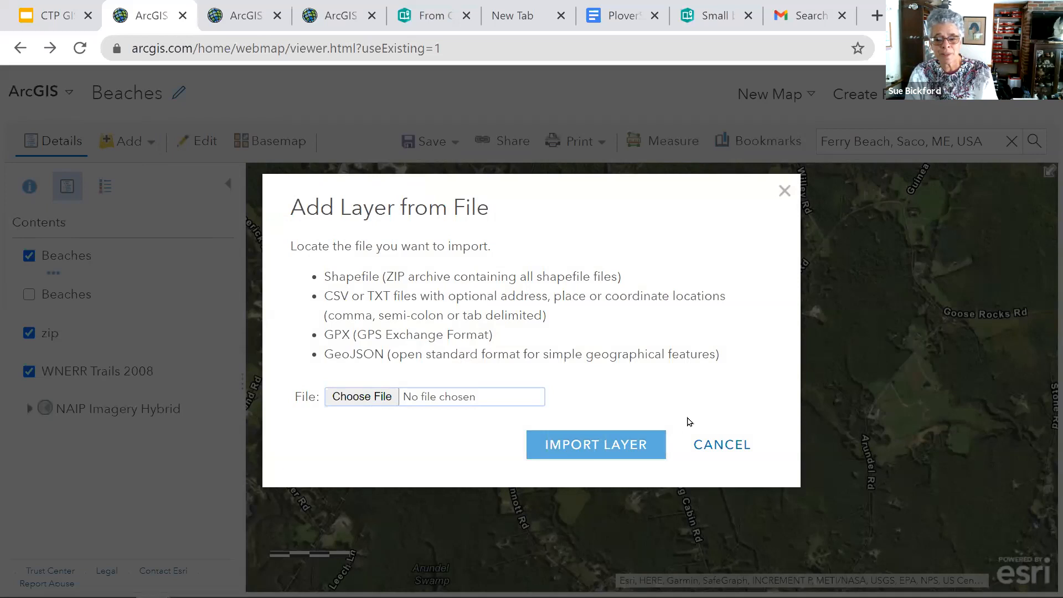
left_click(718, 447)
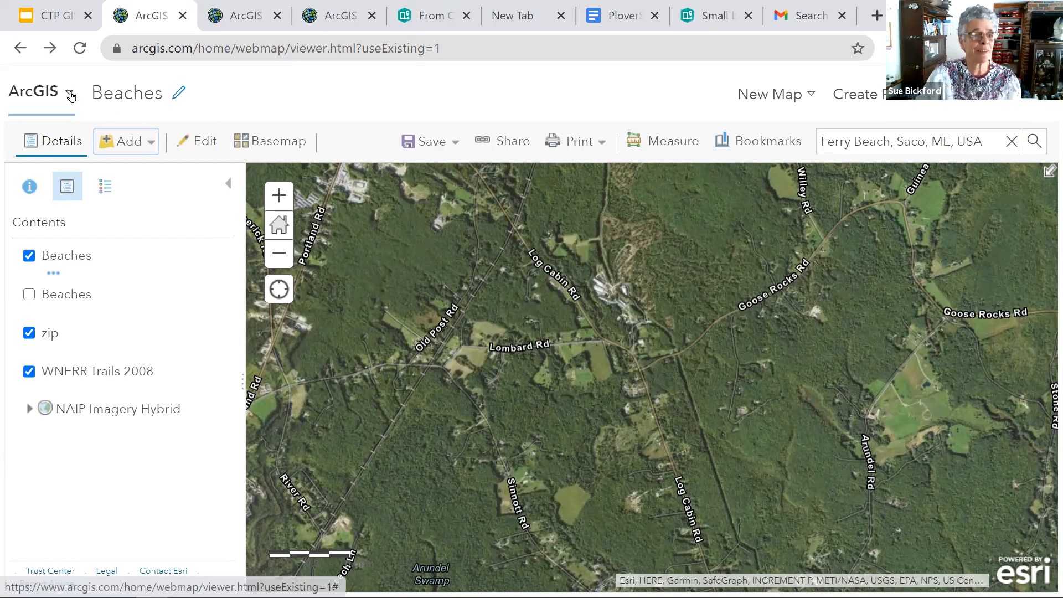
- Open the Beaches web map's item page from the account's content, review its sharing level and return to the map
left_click(69, 95)
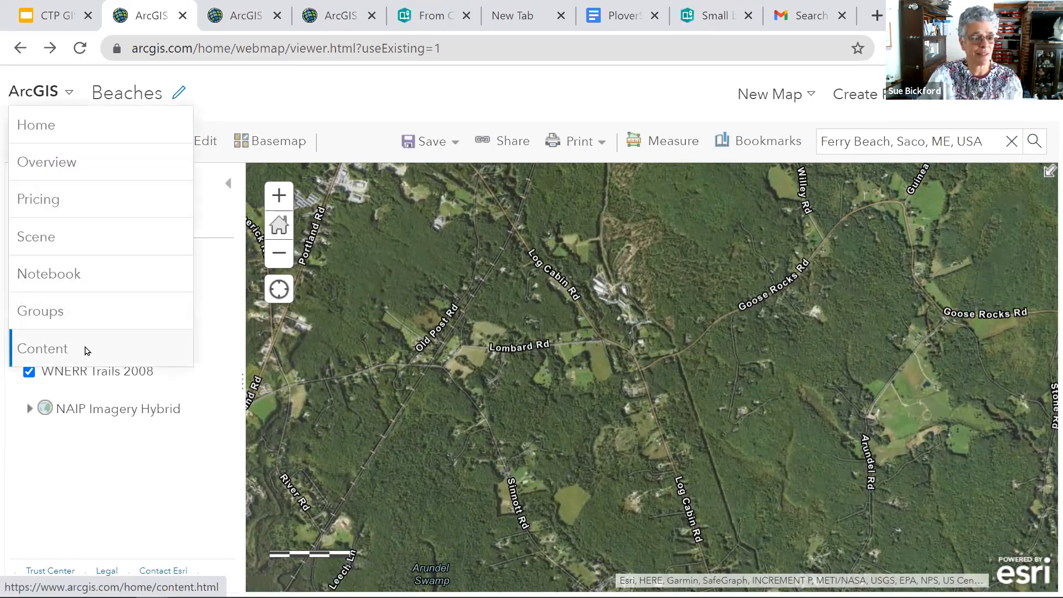
left_click(86, 350)
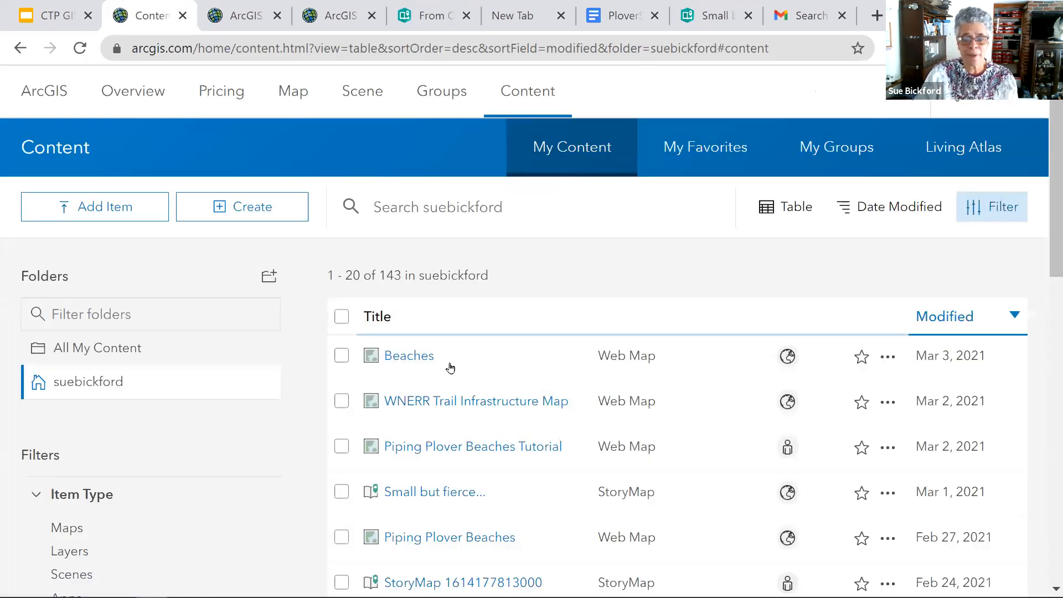
left_click(390, 359)
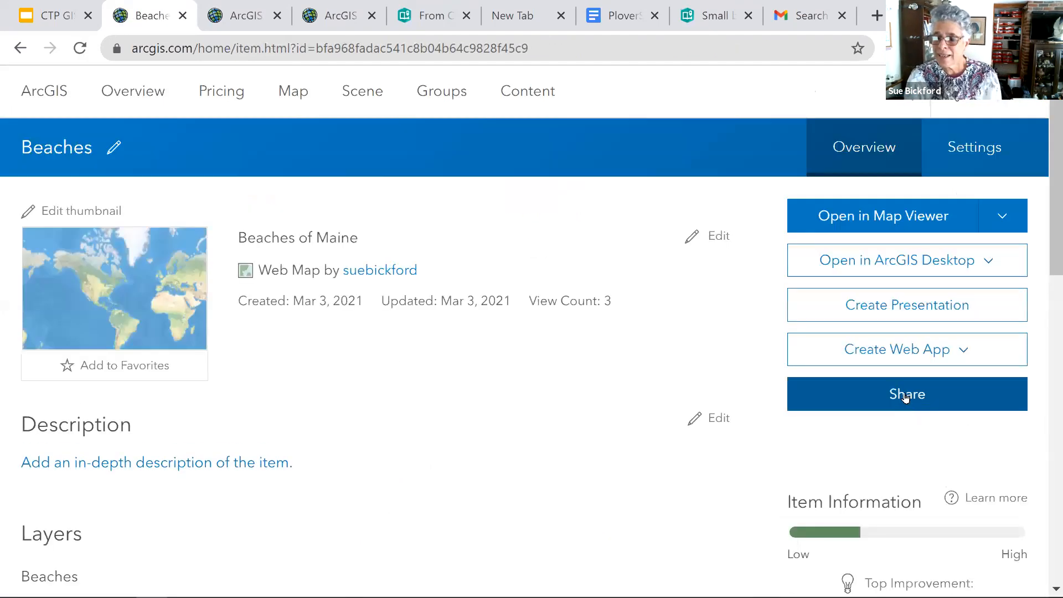
left_click(906, 396)
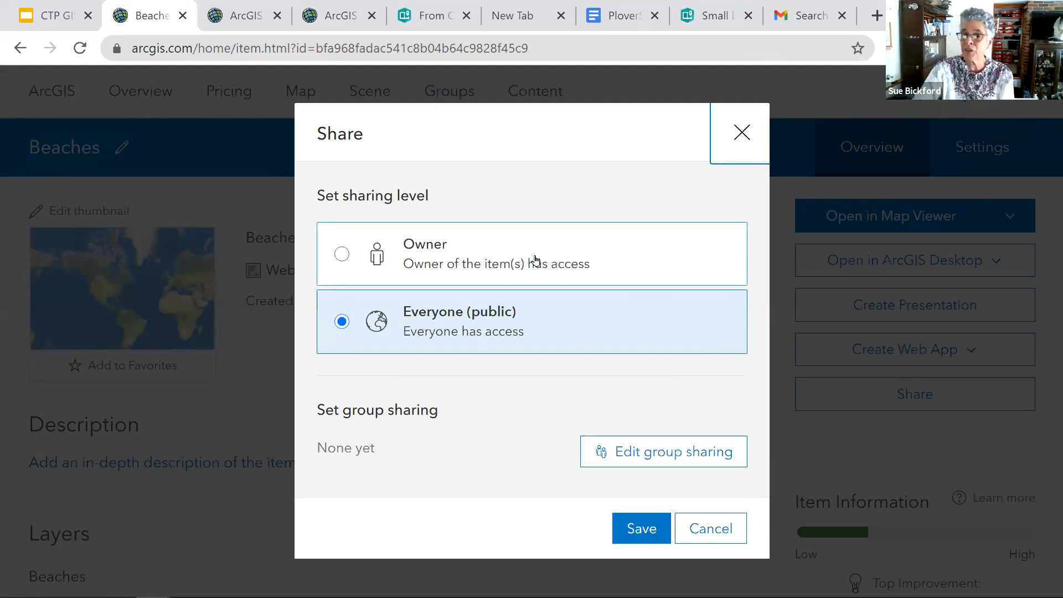
left_click(741, 133)
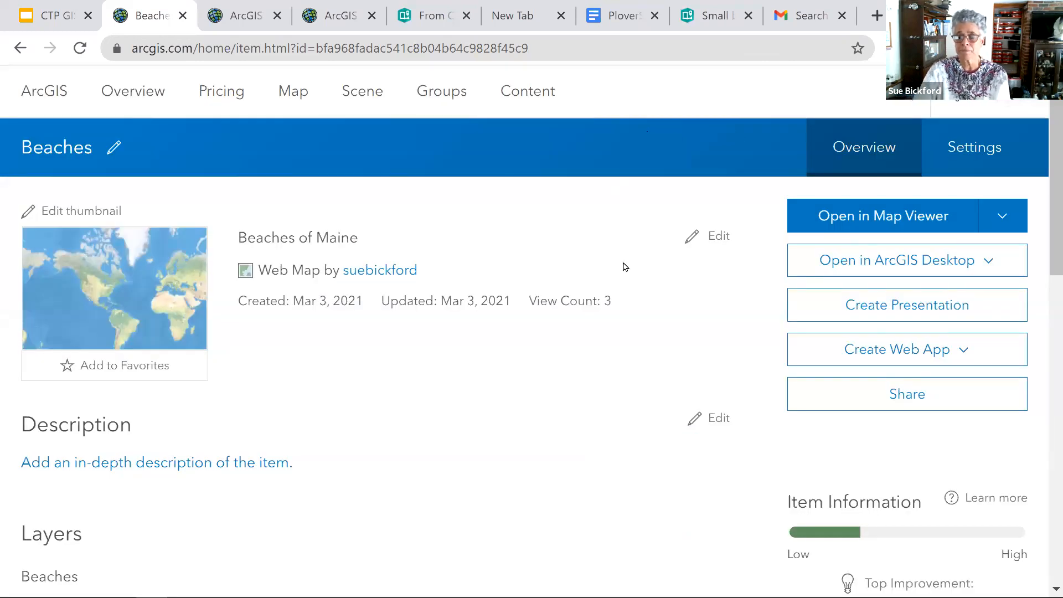
left_click(20, 48)
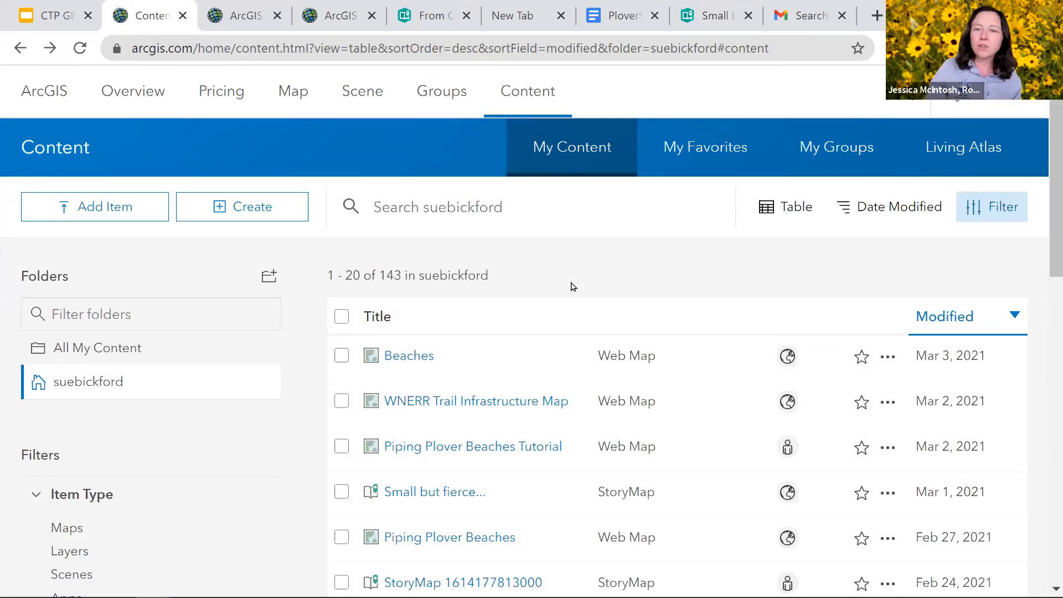
left_click(20, 49)
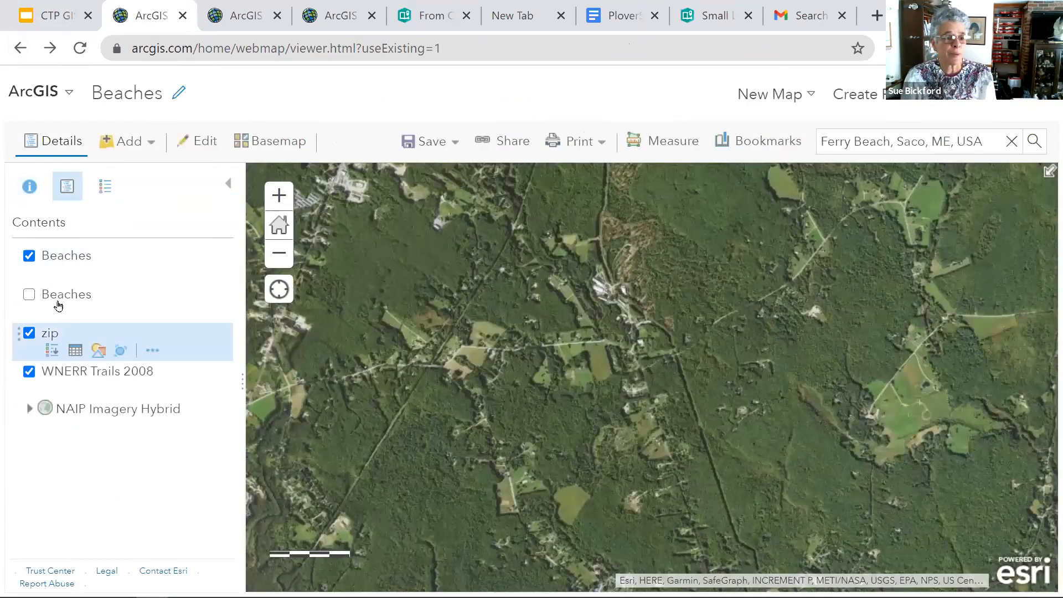
- Reopen the Beaches item page, view the choices for opening the map in ArcGIS Desktop and go back to the map
left_click(67, 95)
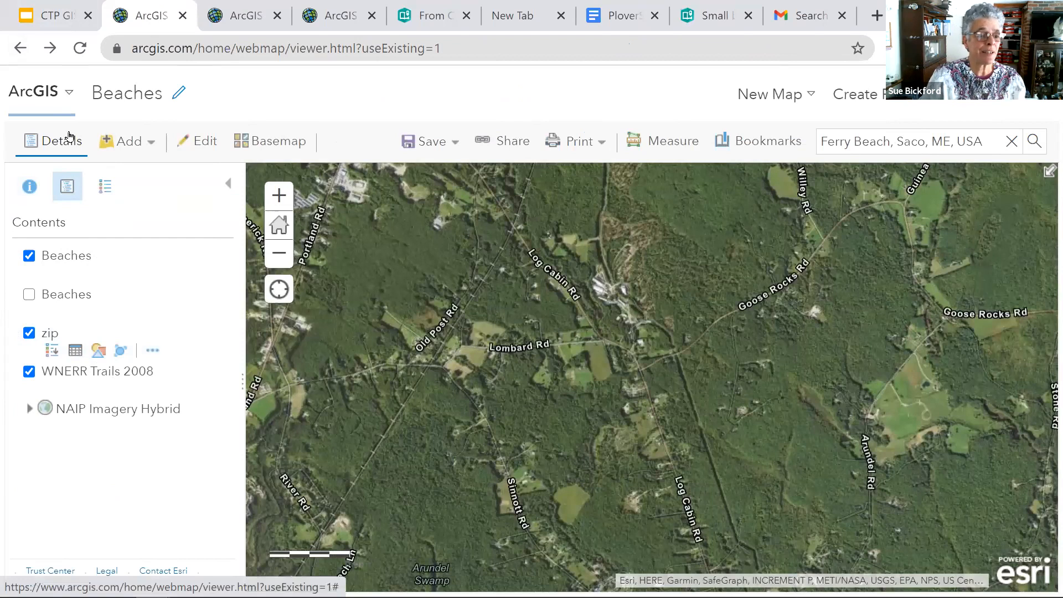
left_click(75, 350)
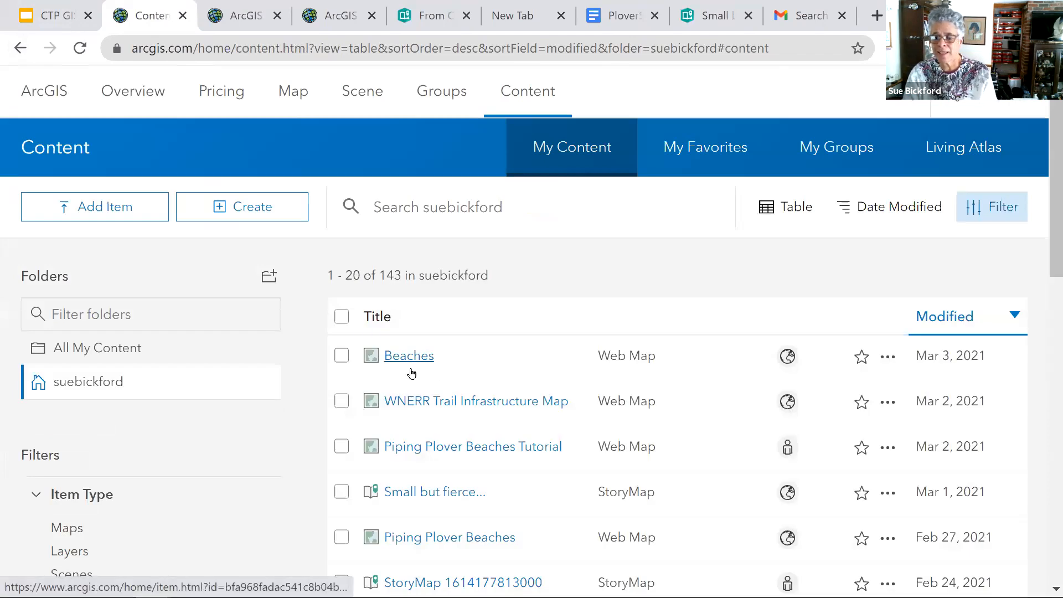
left_click(411, 357)
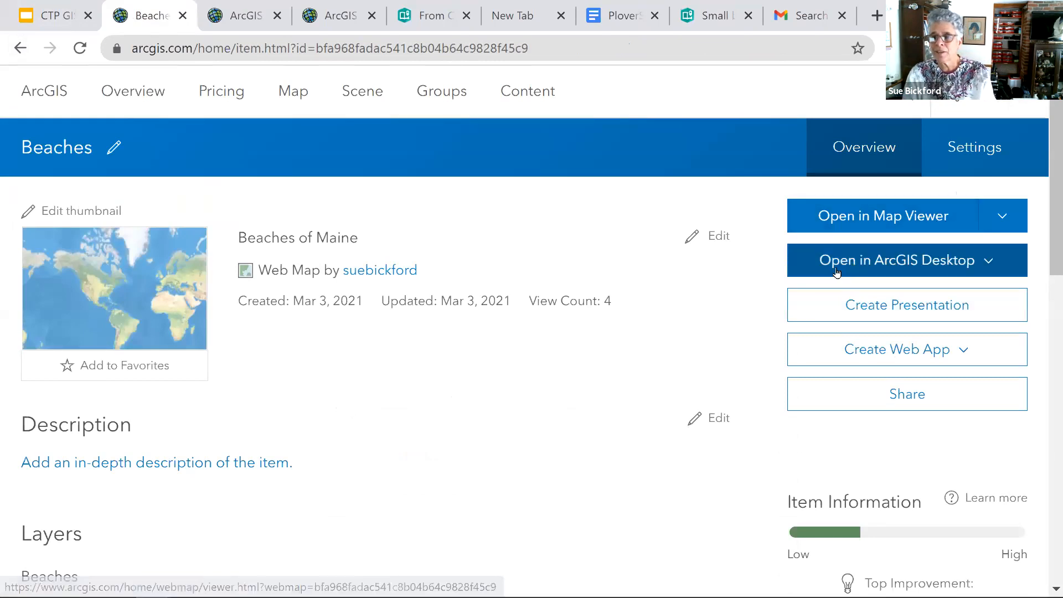
left_click(990, 264)
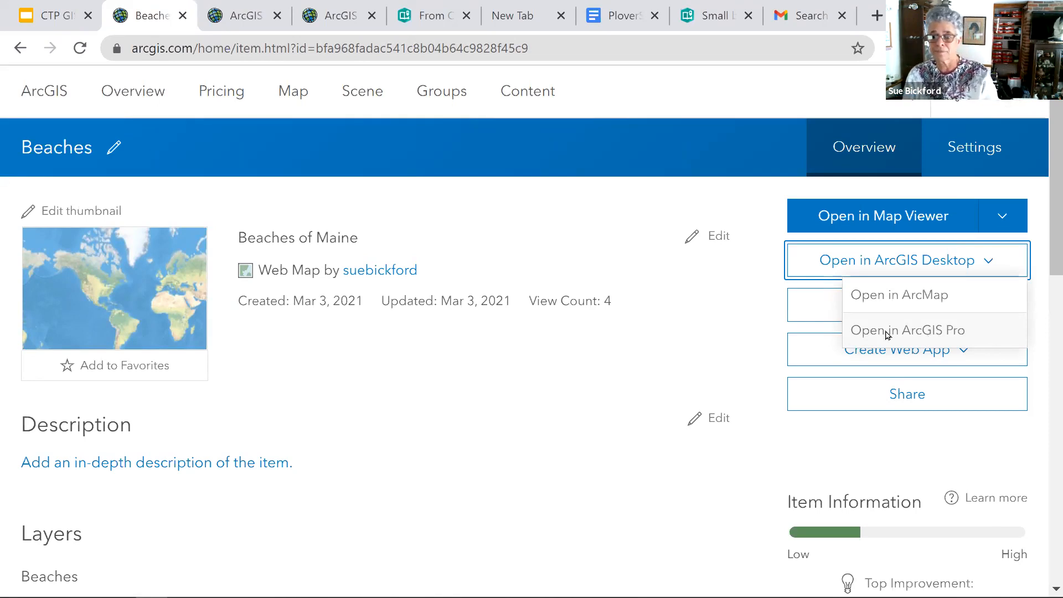
left_click(686, 326)
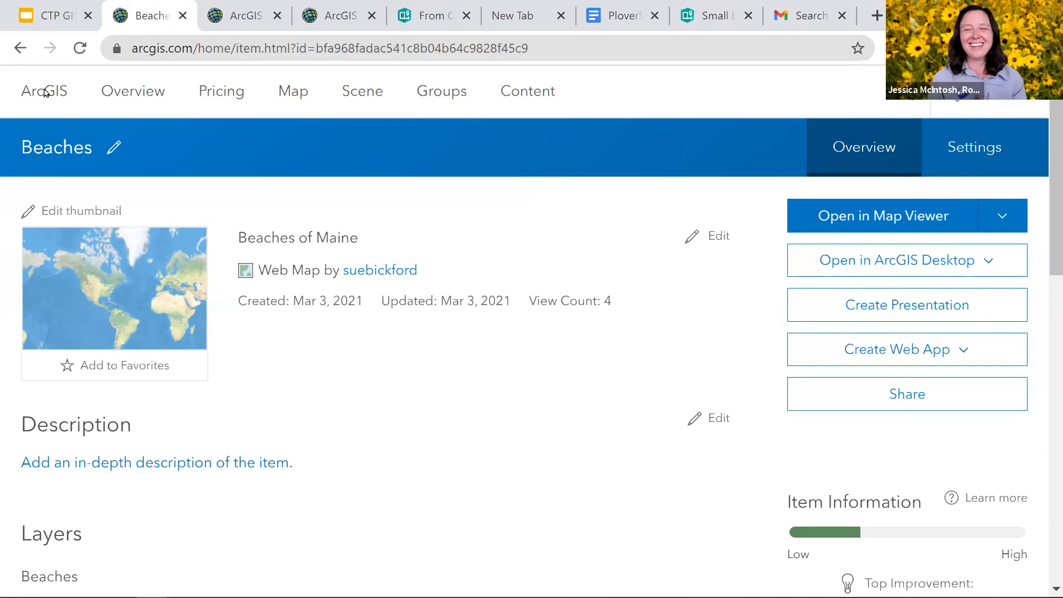
left_click(17, 51)
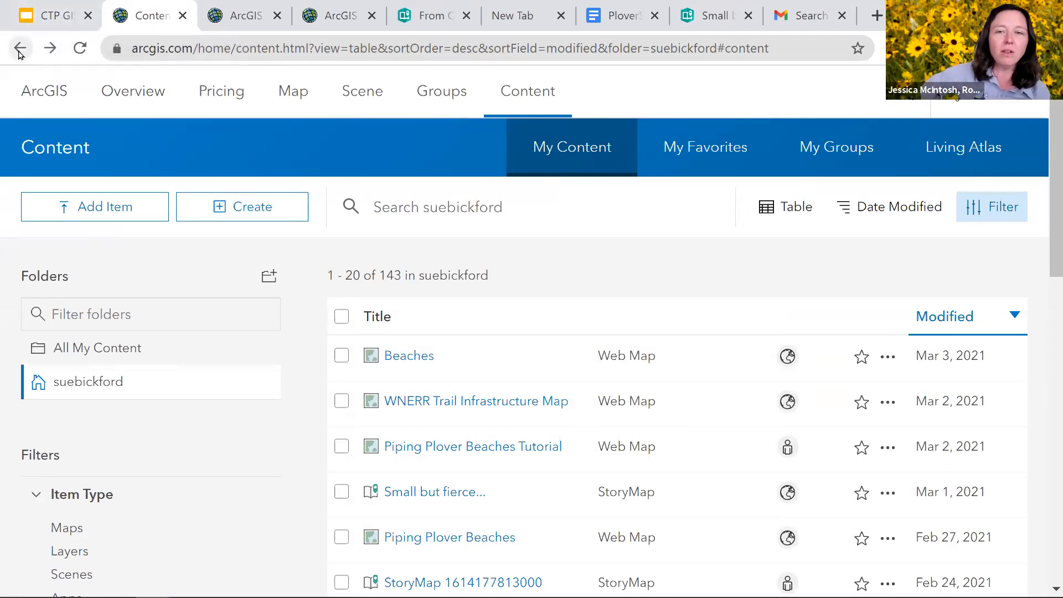
left_click(19, 50)
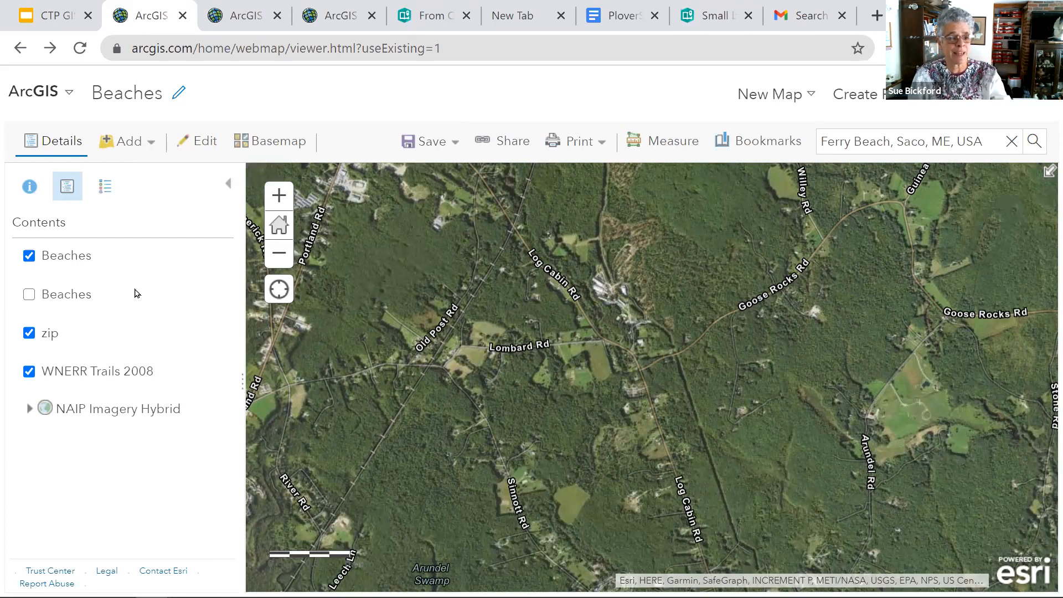
- Import zip.zip from the CTP Training folder as a layer generalized for web display, styled by ZIP with unique symbols
mouse_move(59, 348)
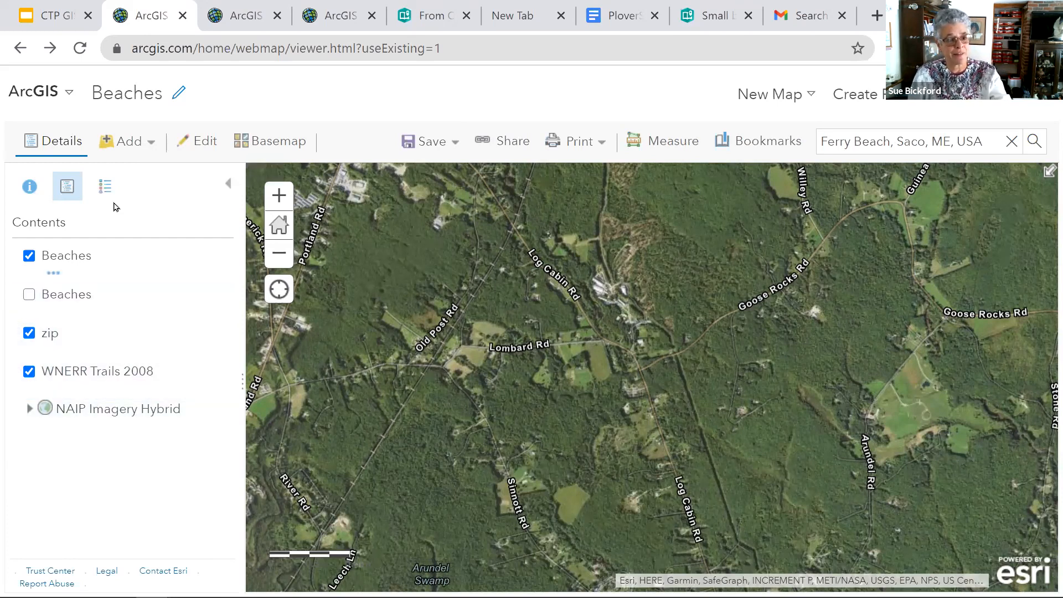
left_click(152, 146)
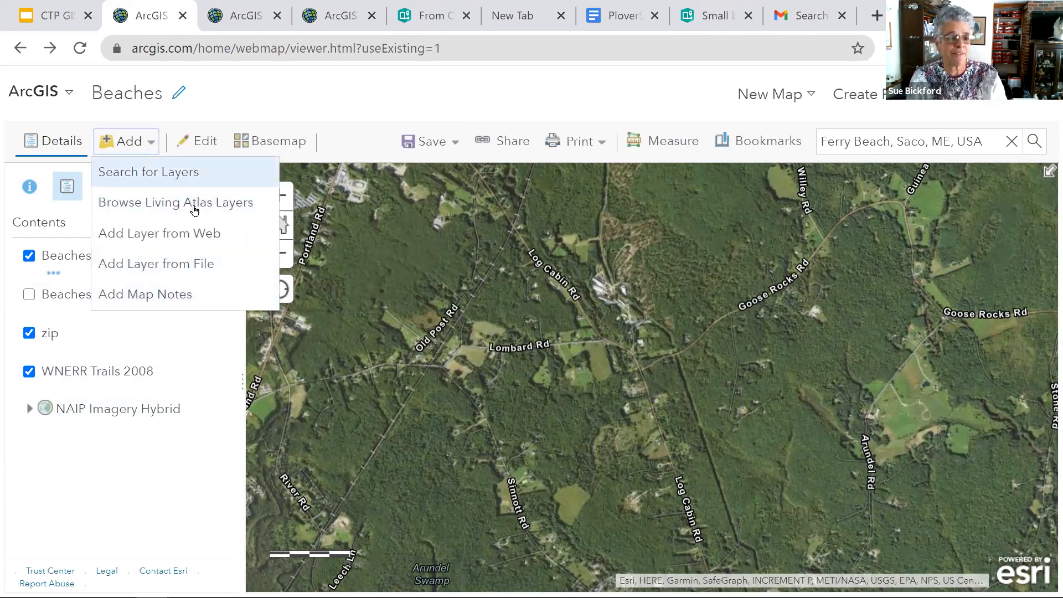
left_click(197, 266)
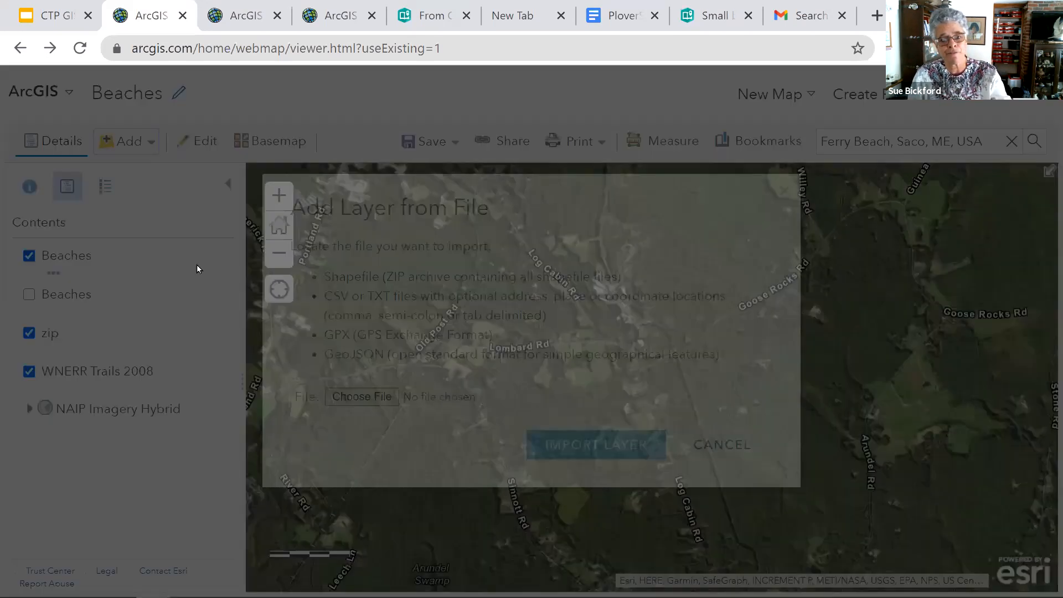
left_click(379, 397)
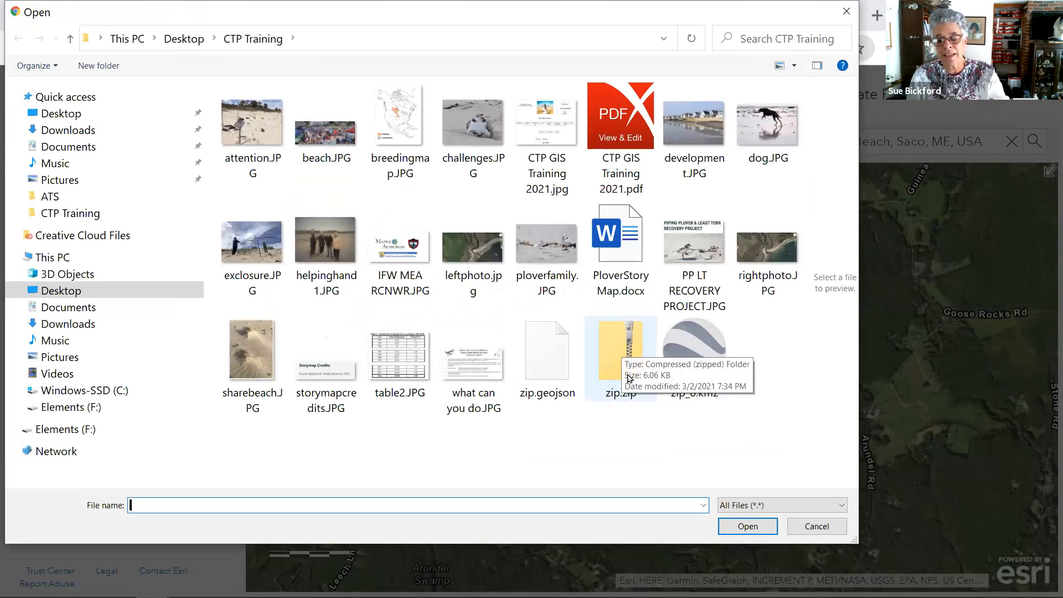
double_click(629, 348)
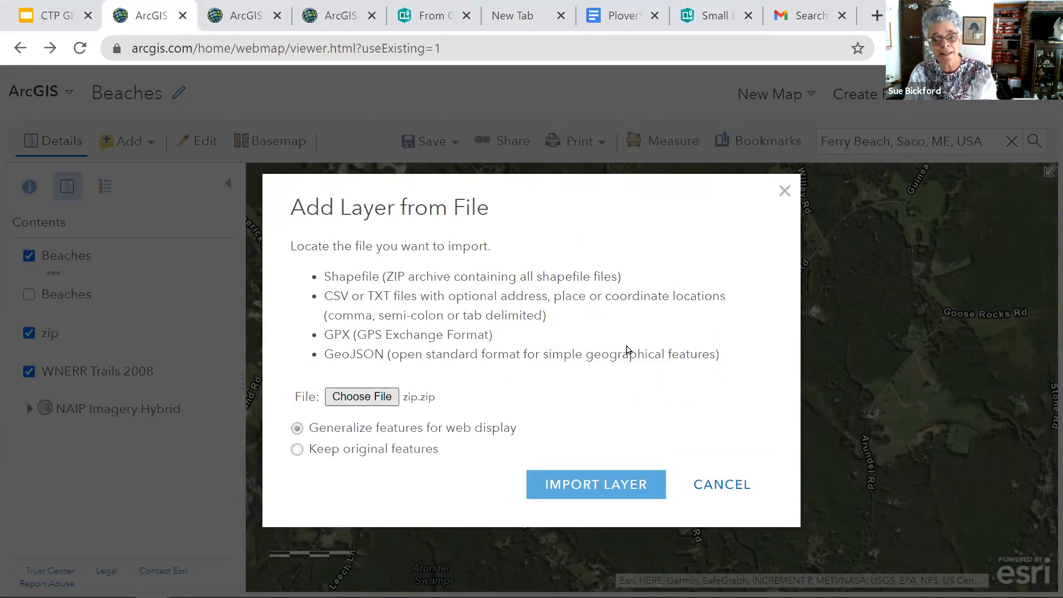
left_click(612, 484)
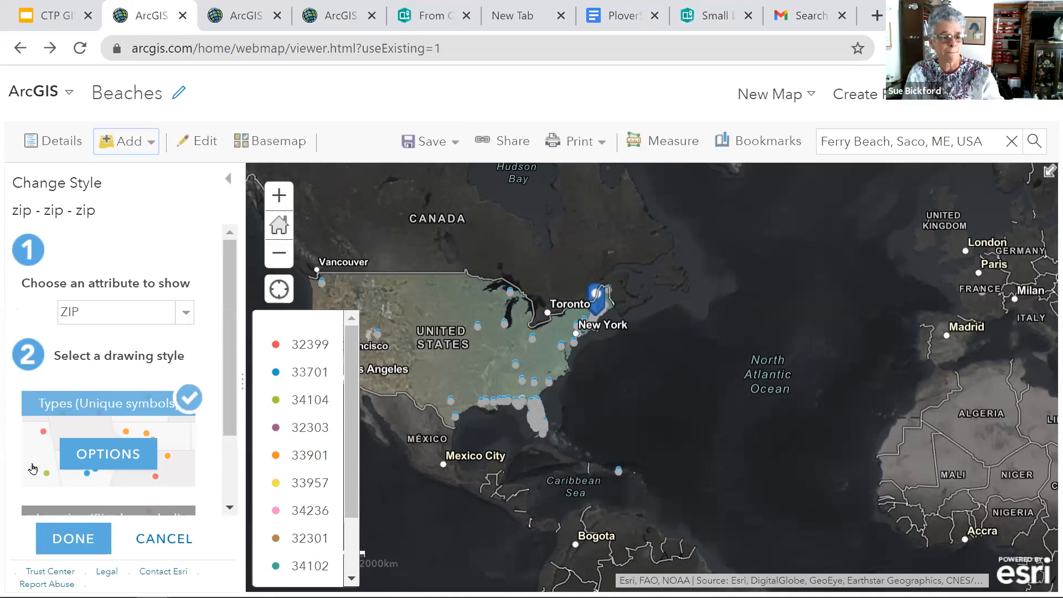
left_click(49, 538)
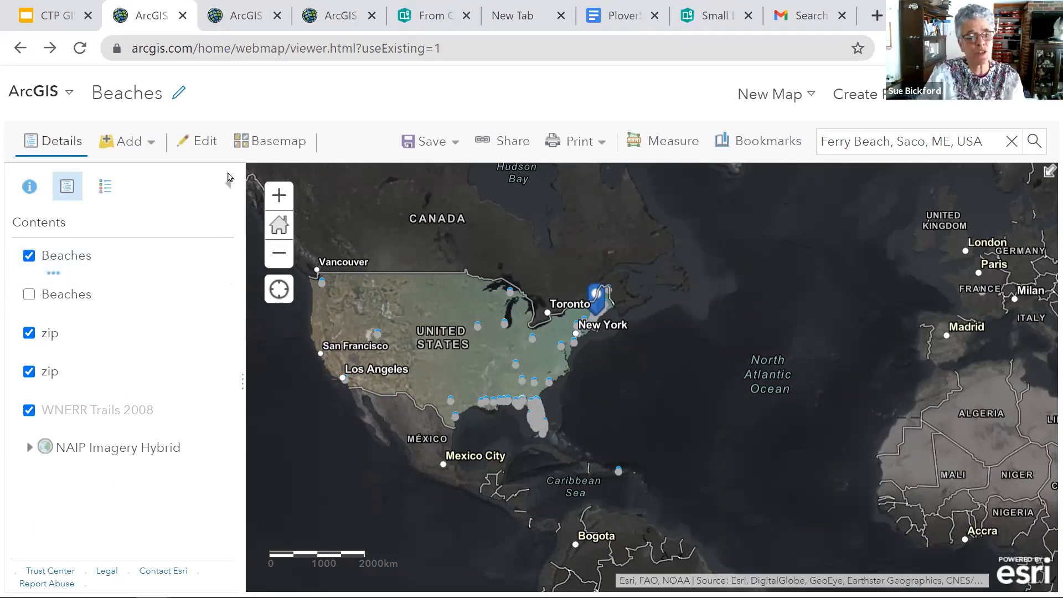
- Look through the whole gallery of available basemaps for the Beaches map and close it without choosing a different one
left_click(271, 142)
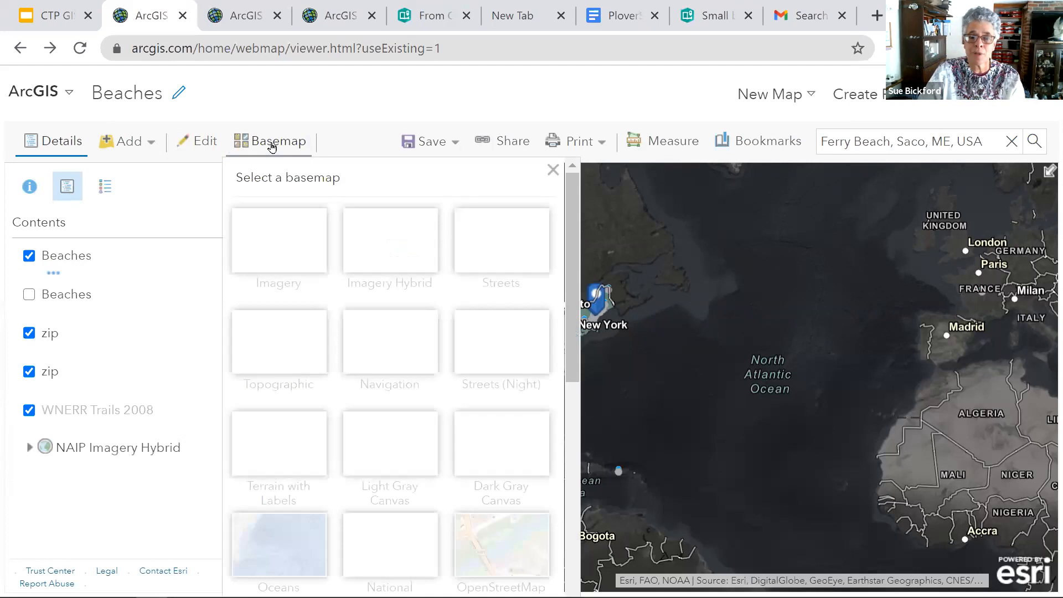
left_click_drag(573, 371, 590, 332)
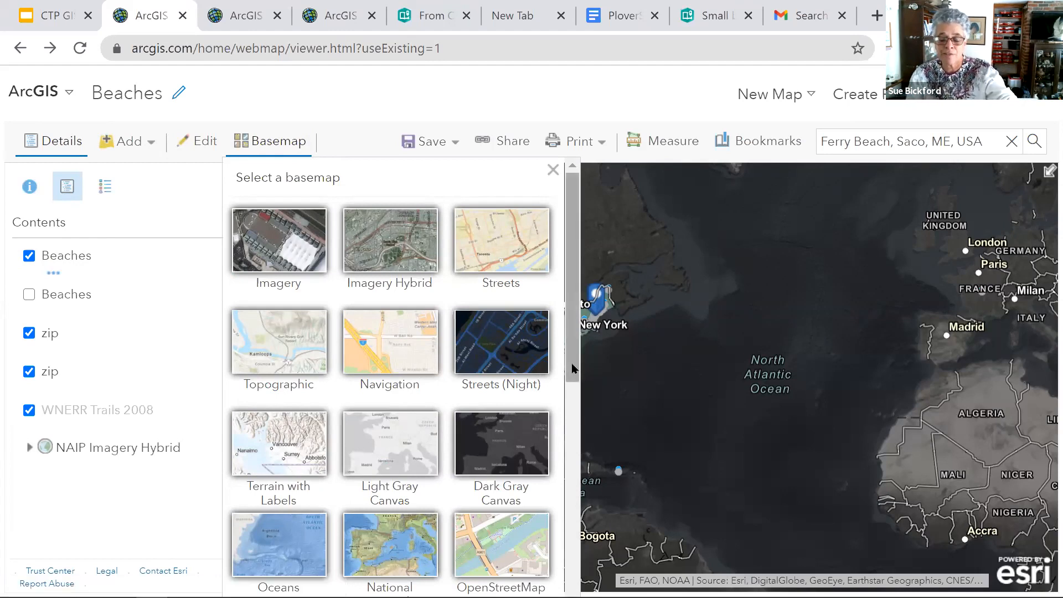
scroll(581, 454, "down", 1)
left_click_drag(580, 454, 572, 293)
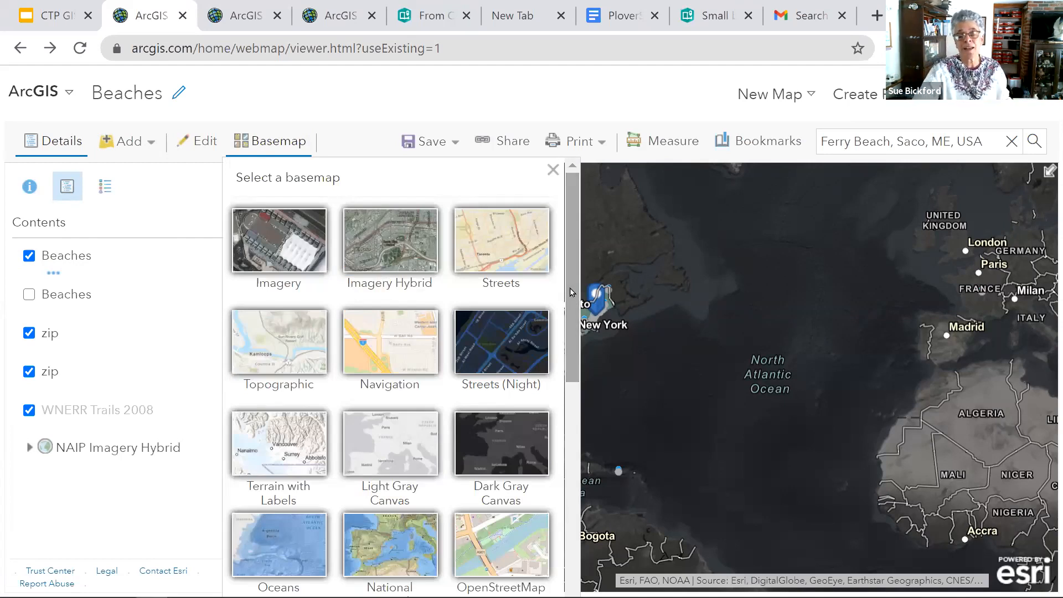
scroll(572, 287, "down", 8)
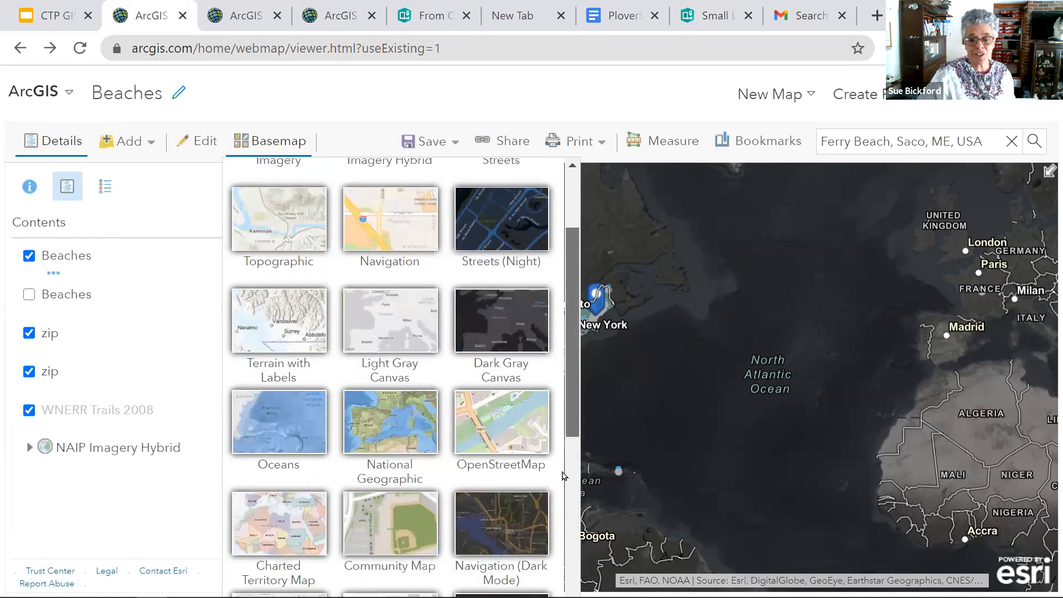
left_click_drag(572, 434, 576, 239)
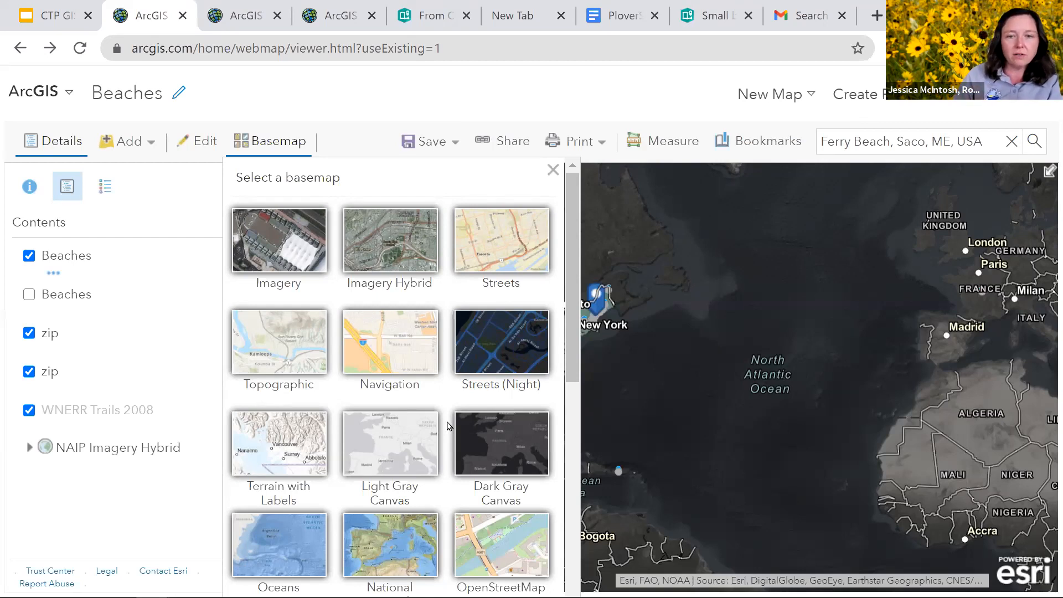
scroll(572, 572, "down", 4)
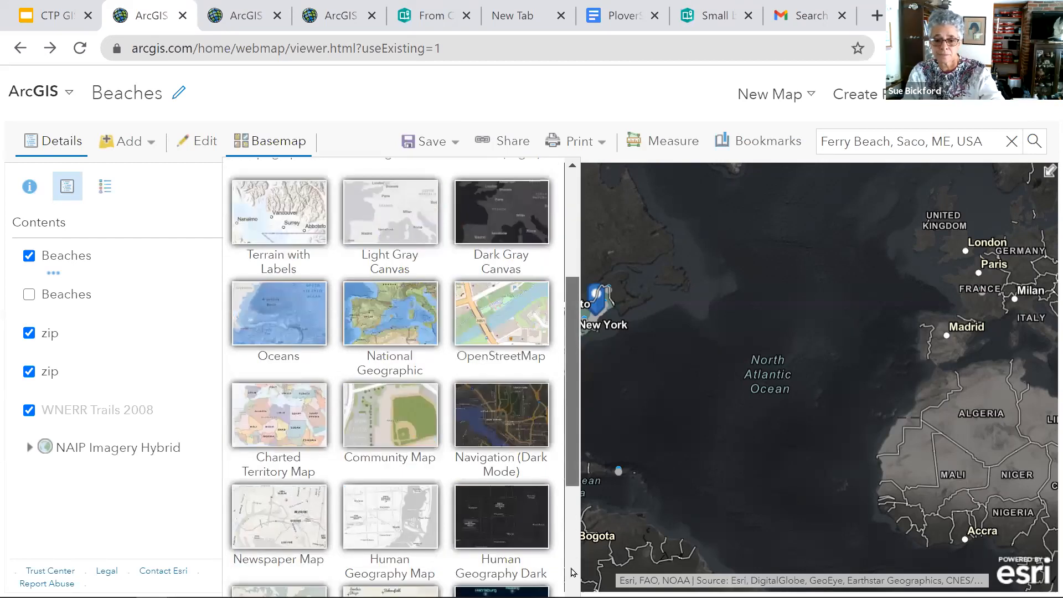
scroll(572, 572, "down", 5)
left_click_drag(572, 572, 569, 263)
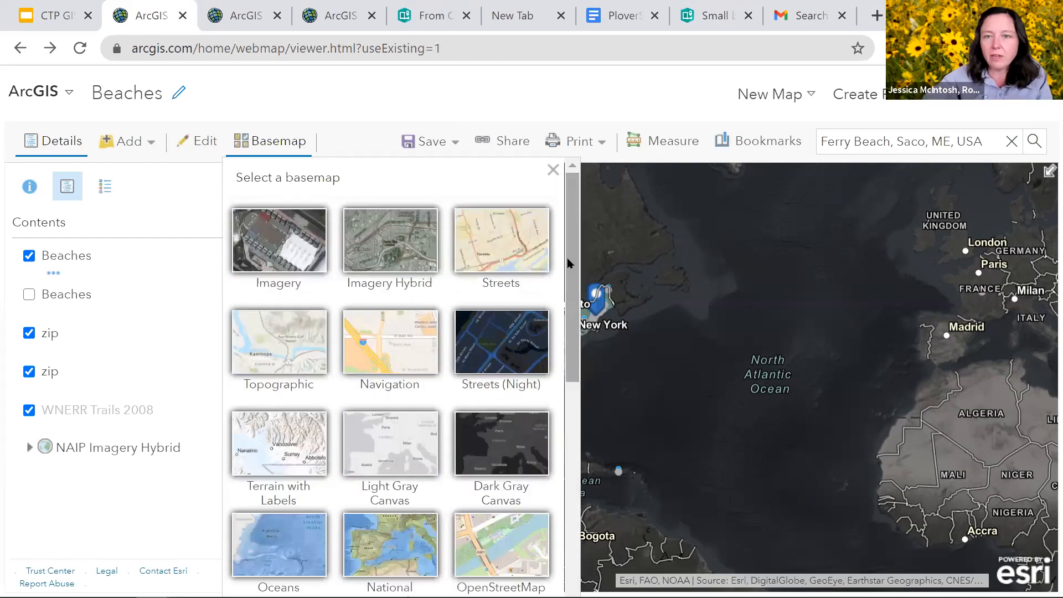
left_click(553, 170)
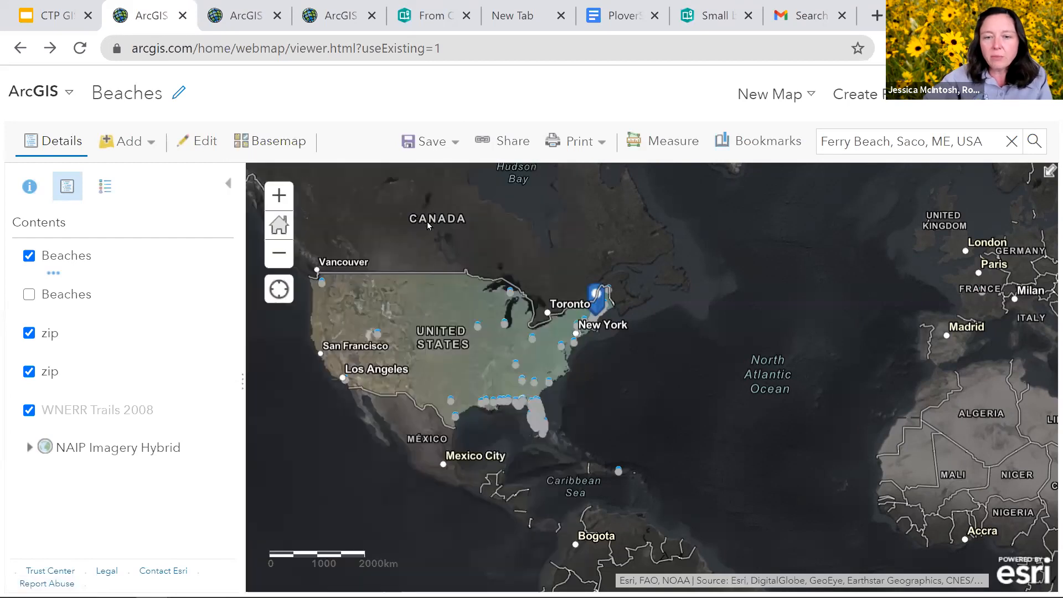
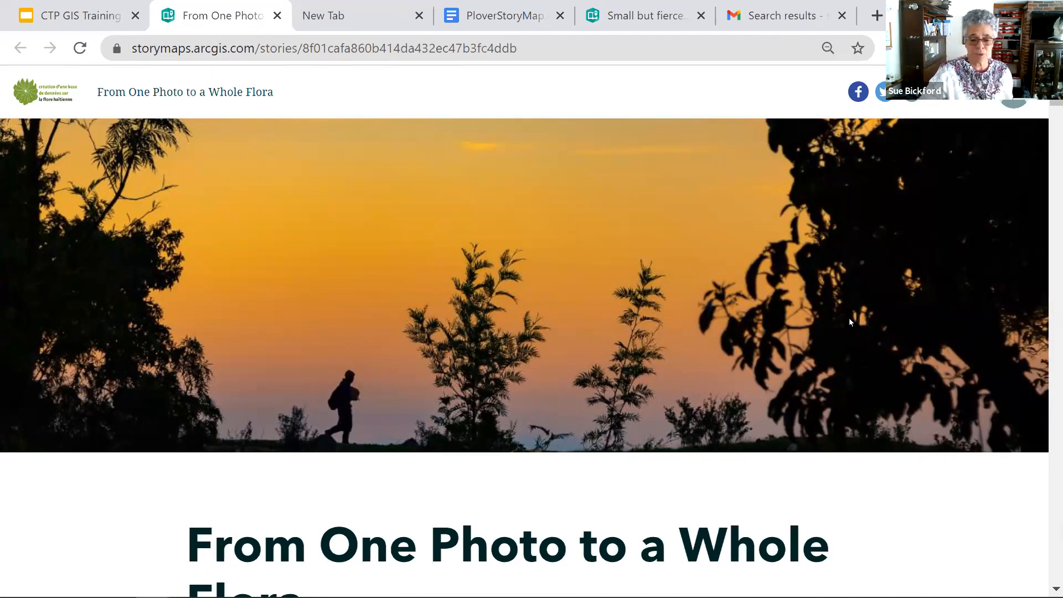
- Look through the introduction of the From One Photo to a Whole Flora story down to its map of Haitian plants
scroll(851, 321, "down", 3)
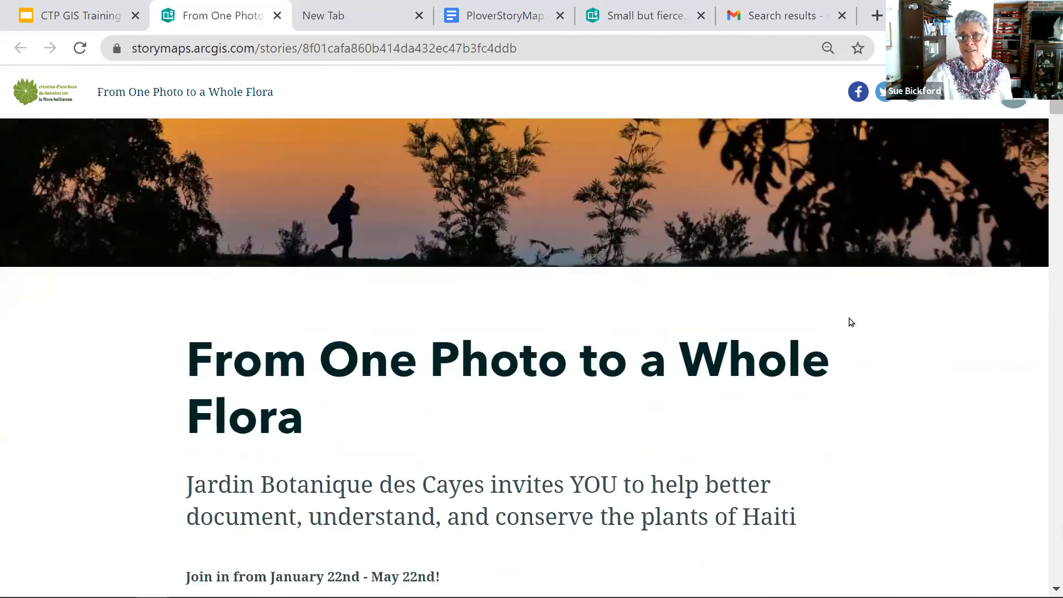
scroll(790, 252, "up", 3)
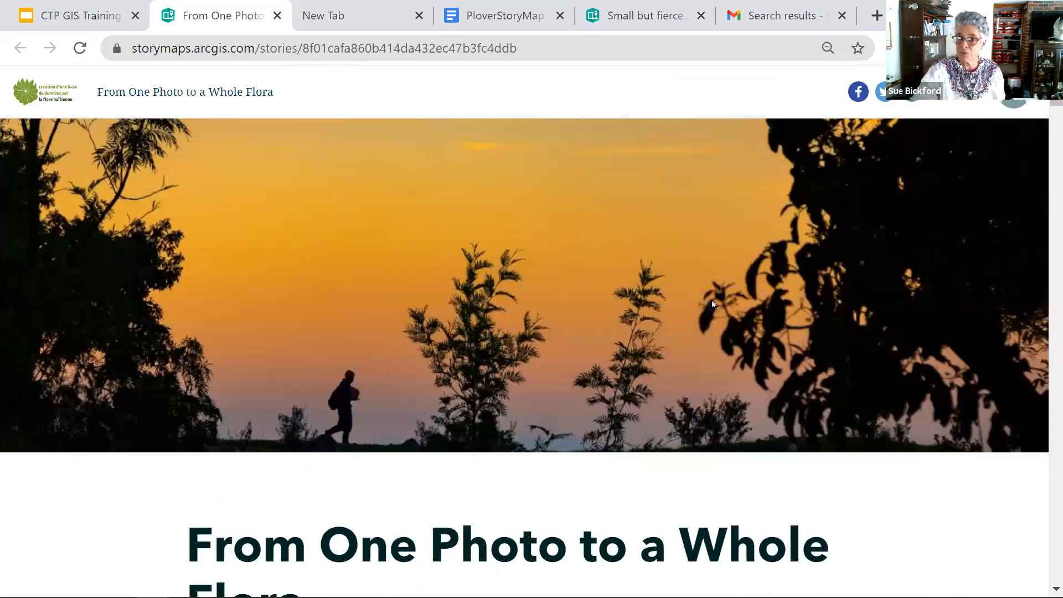
scroll(714, 303, "down", 5)
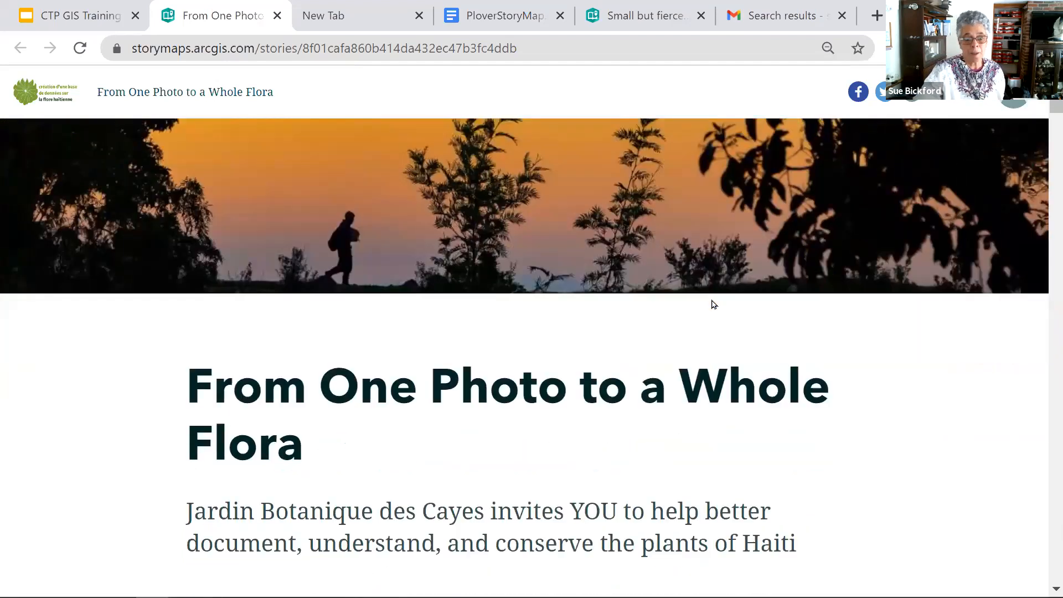
scroll(712, 301, "down", 2)
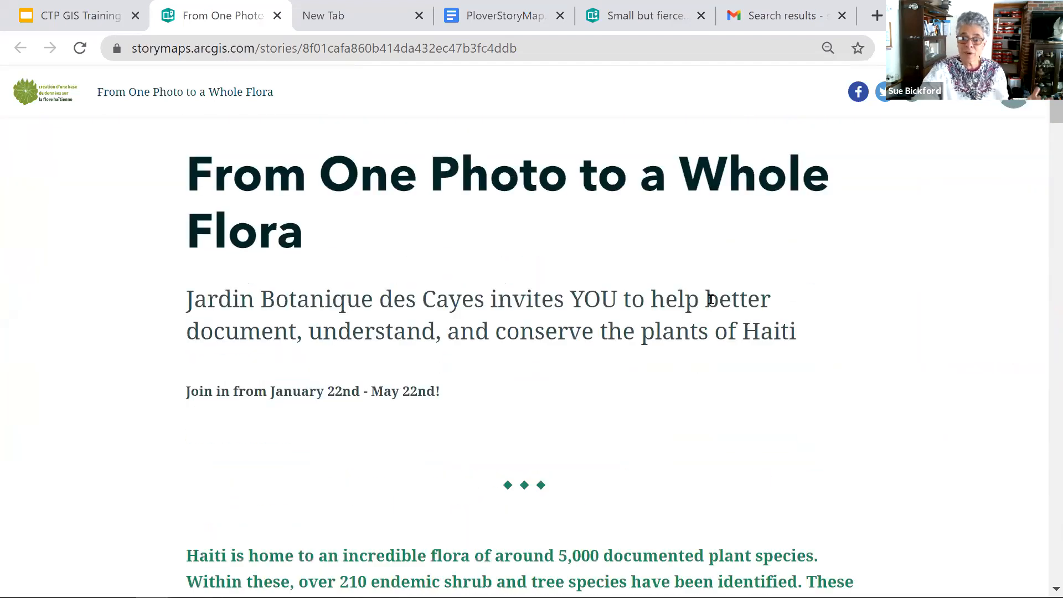
scroll(711, 300, "down", 15)
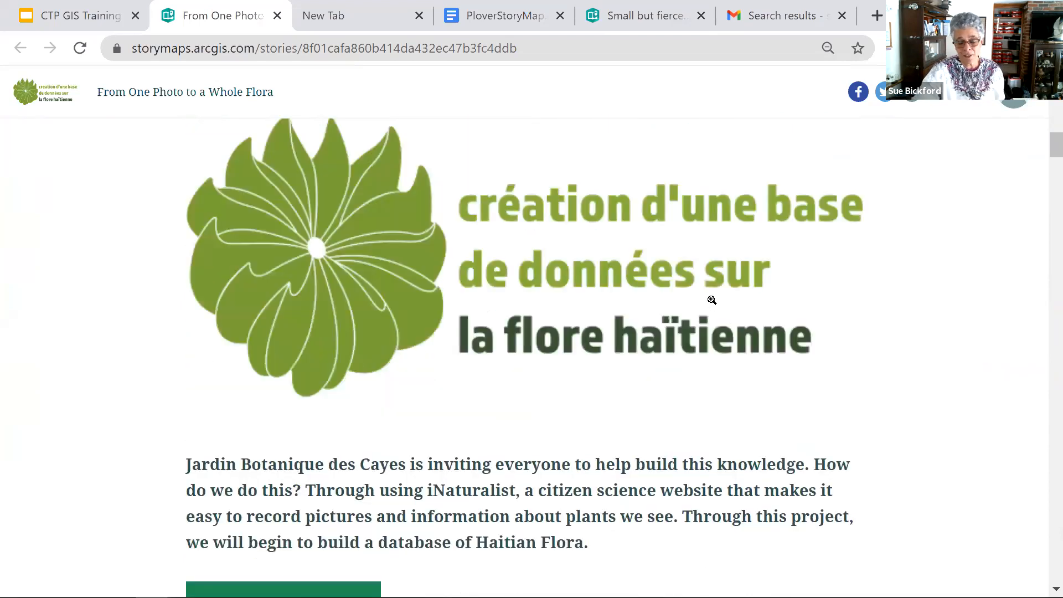
scroll(712, 299, "down", 8)
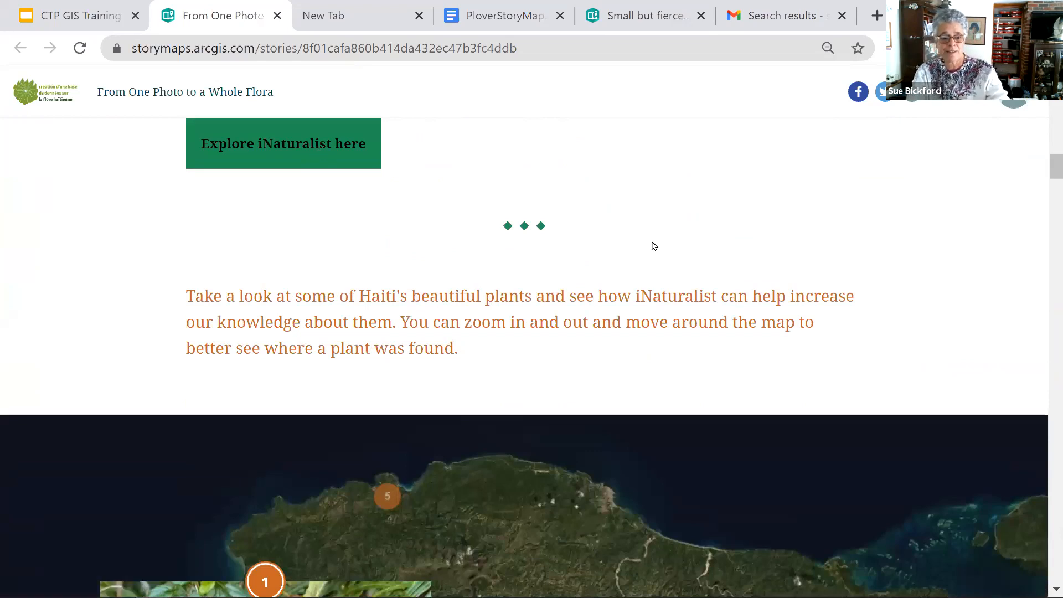
scroll(653, 245, "down", 5)
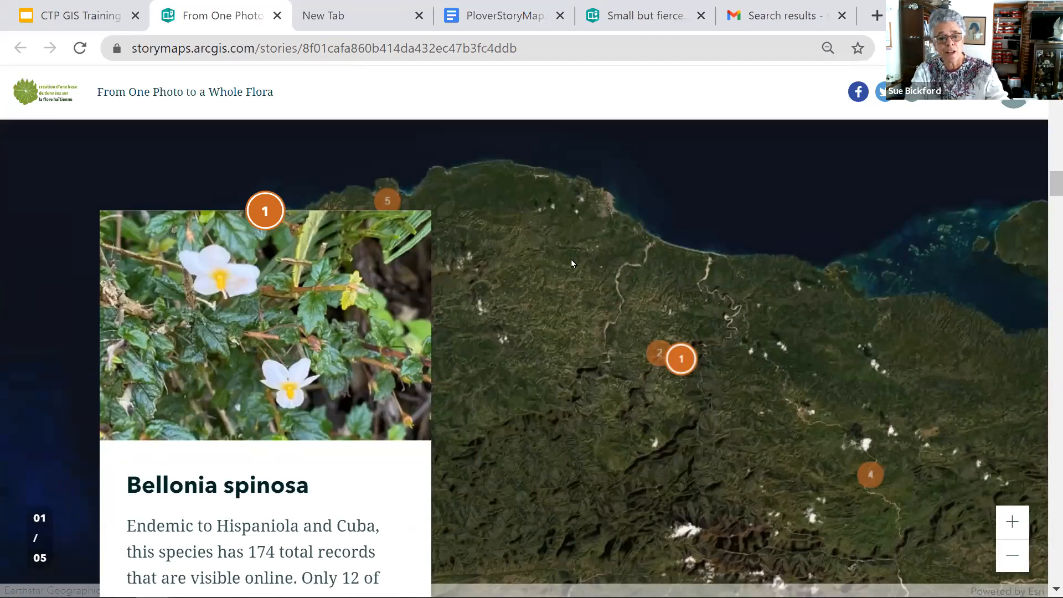
- Jump to plant 4, Lantana trifolia, from its marker on the story's map and go back to the first plant, Bellonia spinosa
left_click(871, 475)
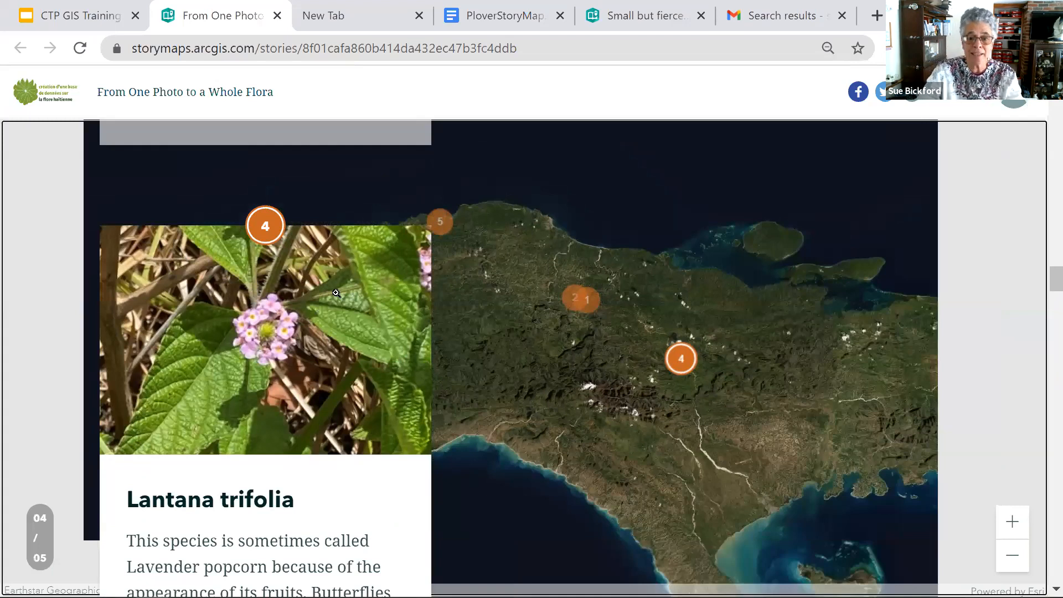
scroll(336, 293, "up", 10)
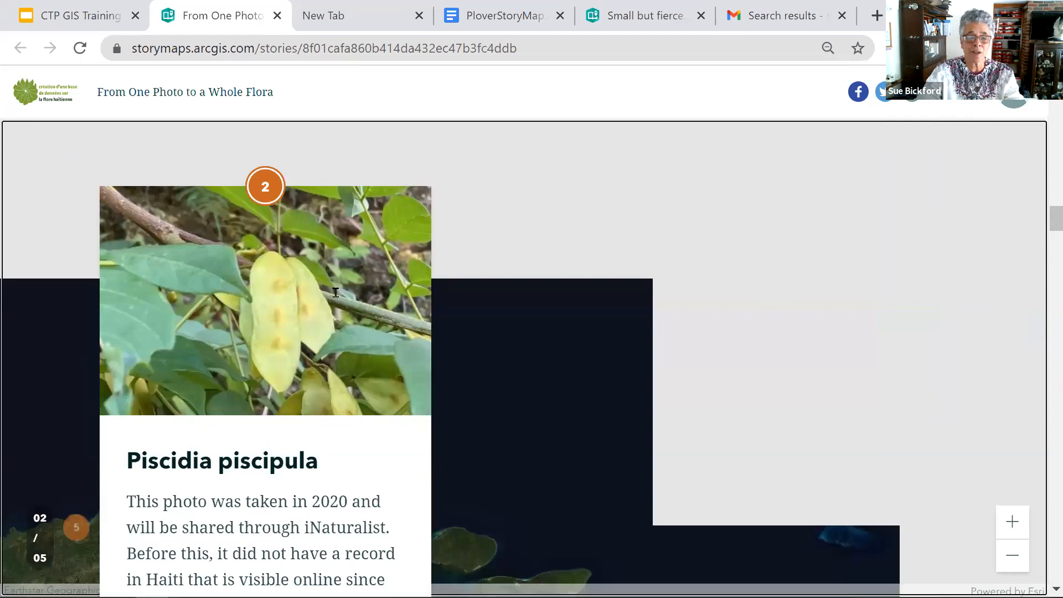
scroll(336, 293, "up", 5)
scroll(336, 293, "up", 5)
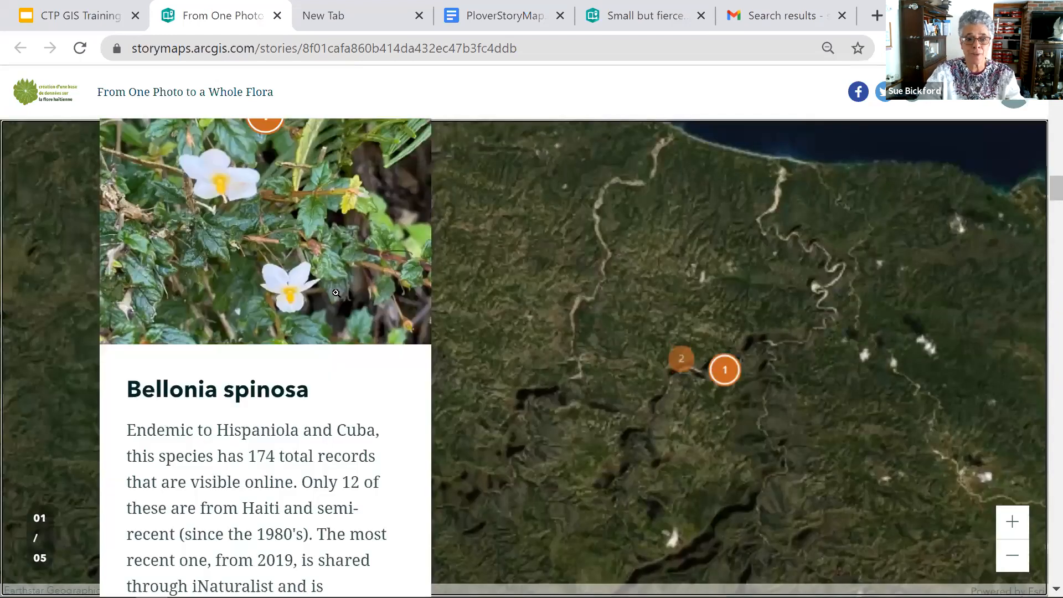
scroll(336, 293, "up", 2)
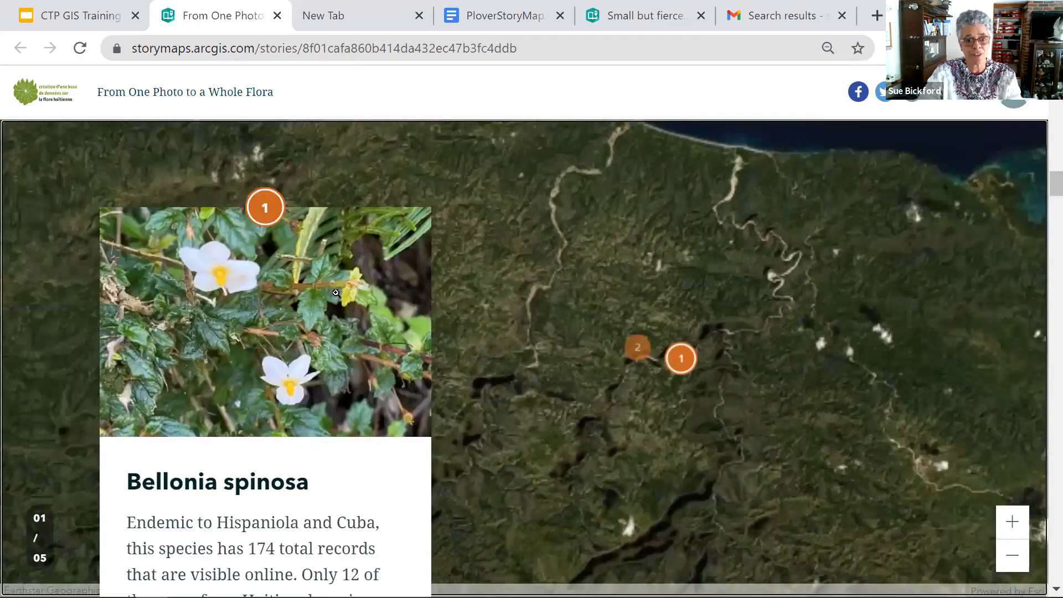
- Browse the map tour's plant entries from Piscidia piscipula through Coccoloba fuertesii, watching the map follow each one
scroll(336, 293, "down", 10)
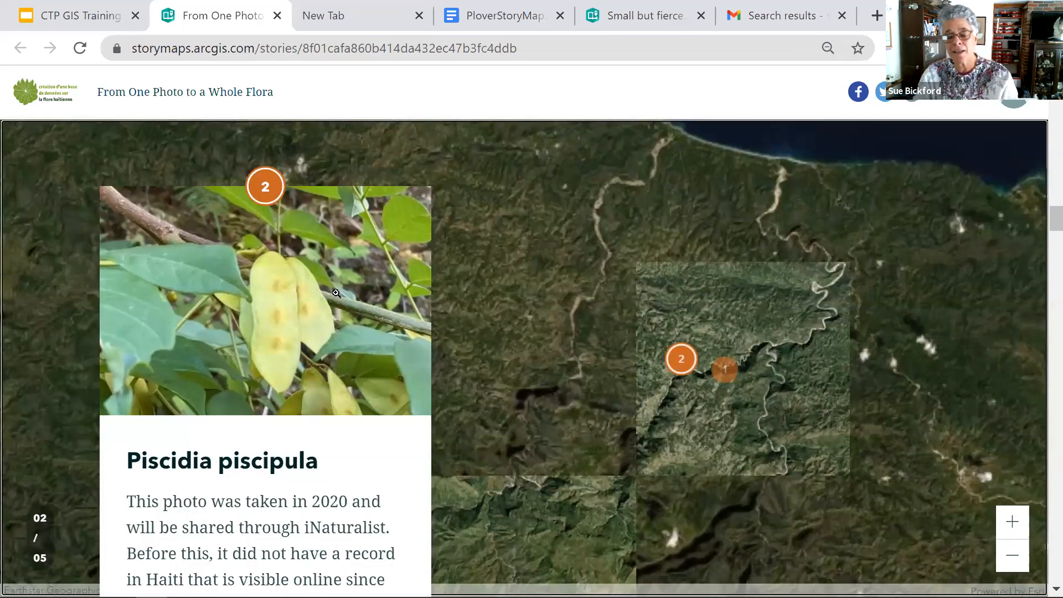
scroll(336, 293, "down", 5)
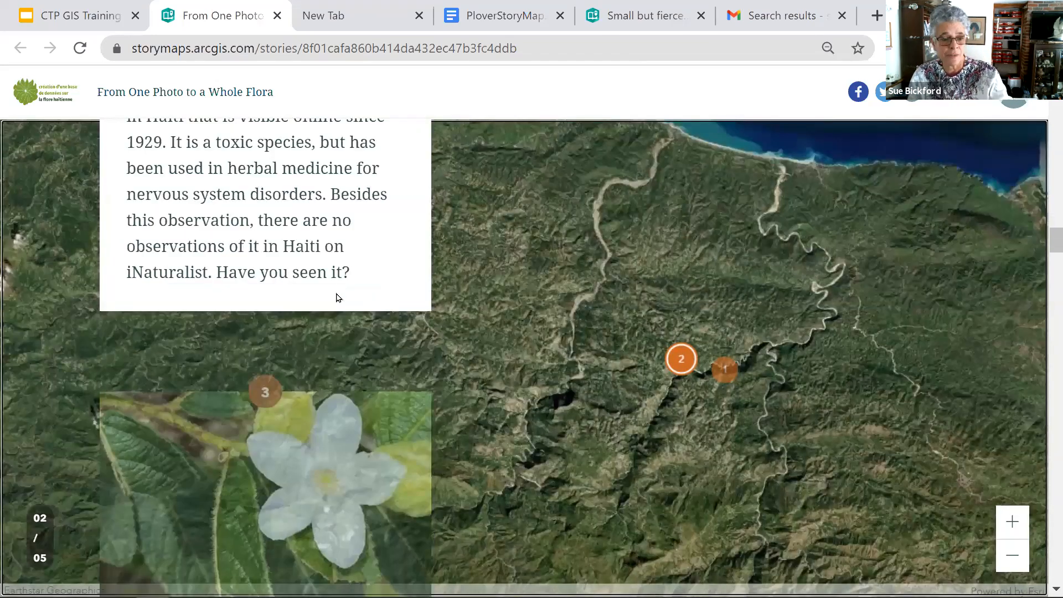
scroll(336, 296, "down", 3)
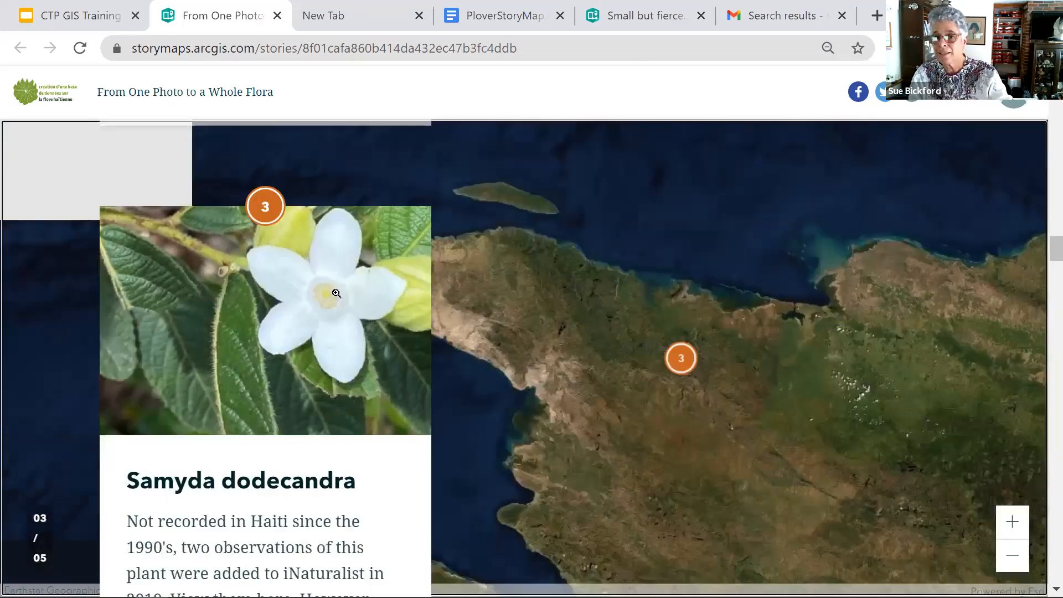
scroll(337, 294, "down", 10)
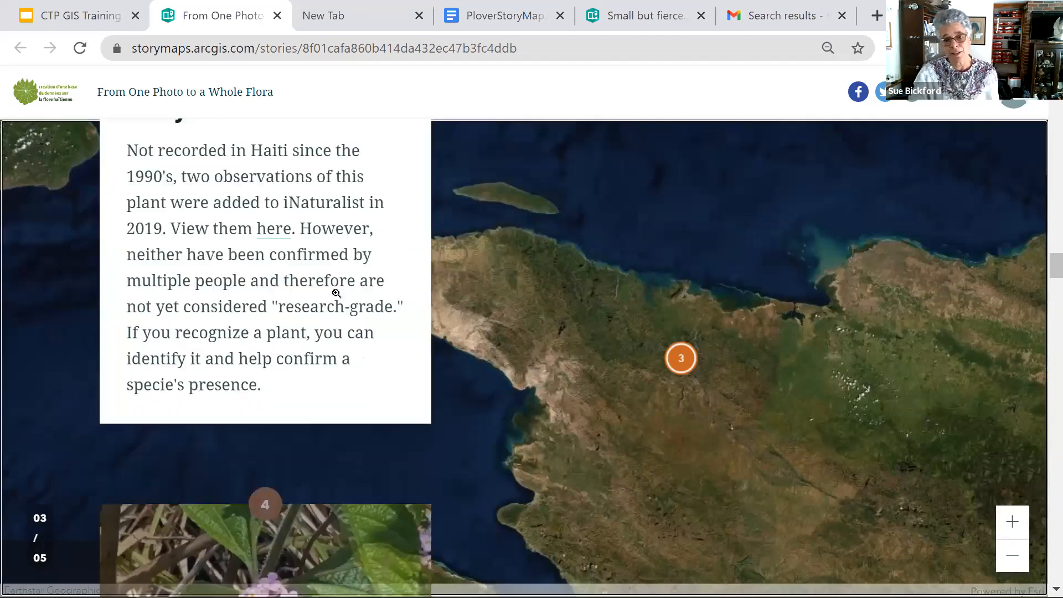
scroll(336, 297, "down", 5)
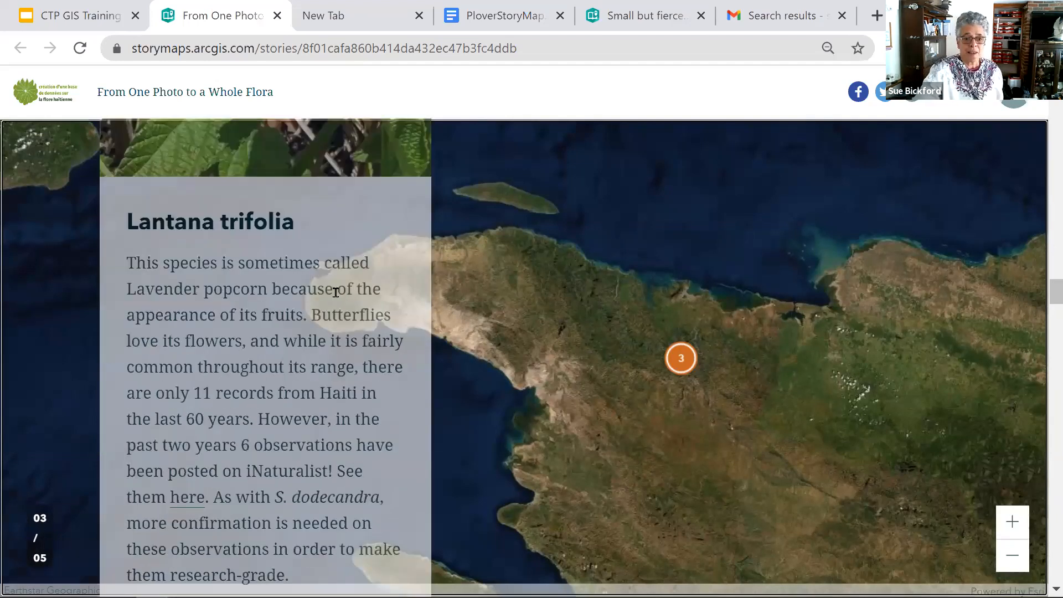
scroll(335, 292, "down", 10)
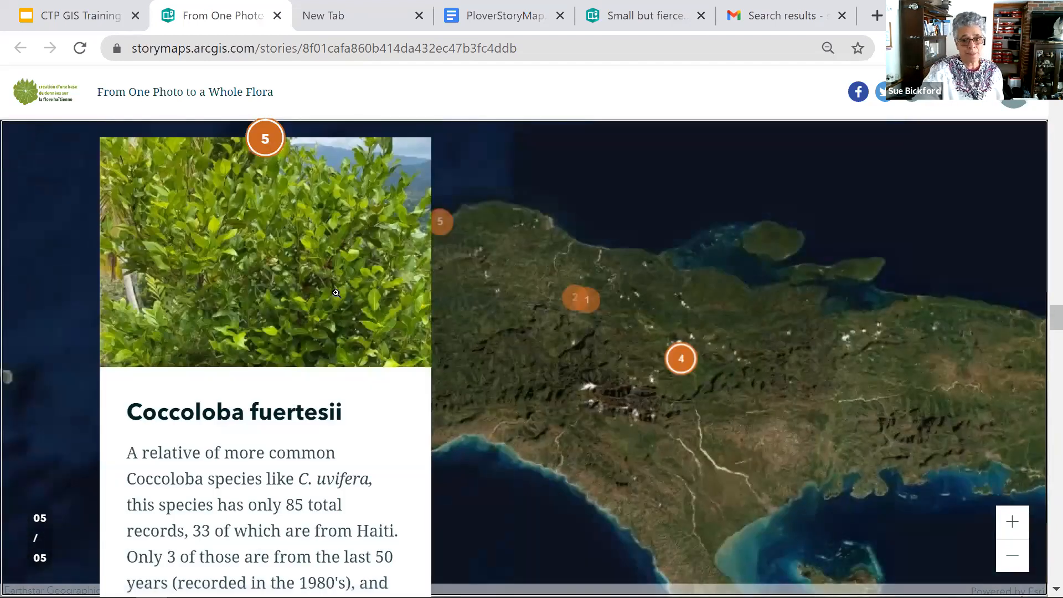
scroll(336, 292, "down", 10)
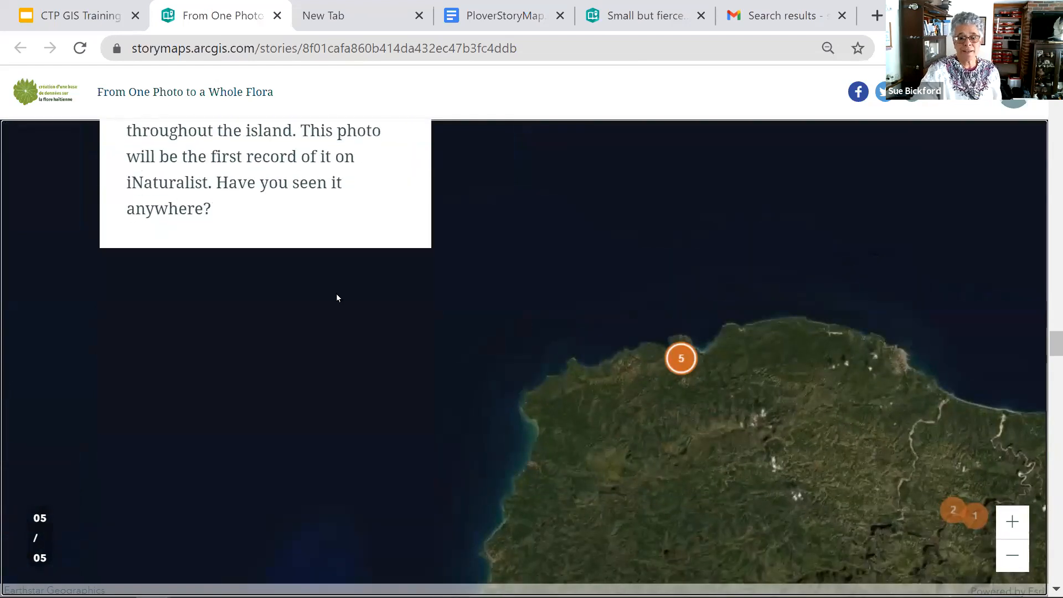
scroll(336, 297, "down", 3)
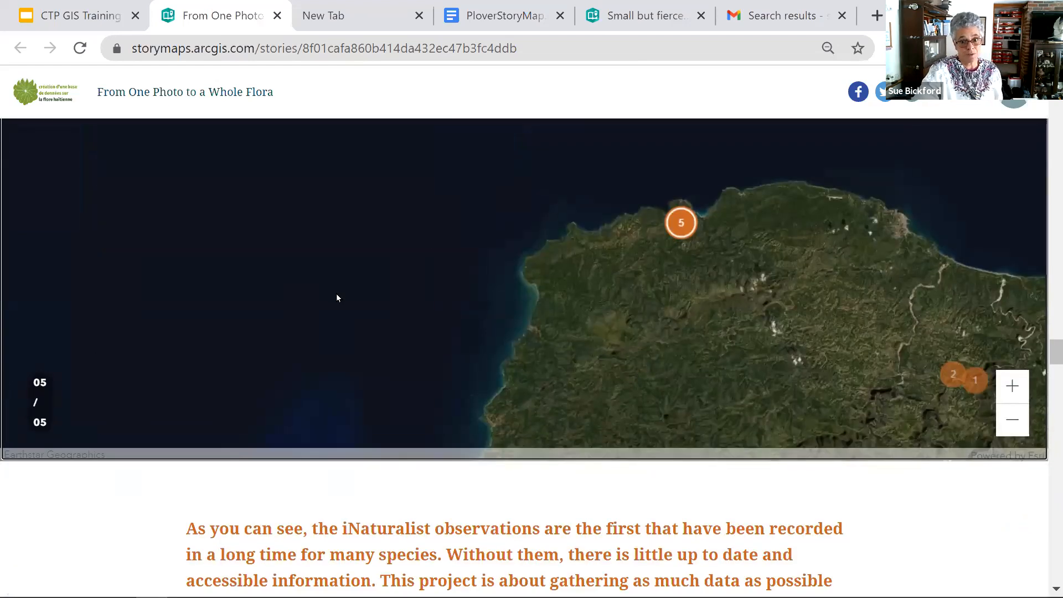
- Read the How to participate in the project section and the project dates, down to the map of 2020 iNaturalist observations
scroll(336, 297, "down", 5)
scroll(336, 294, "down", 4)
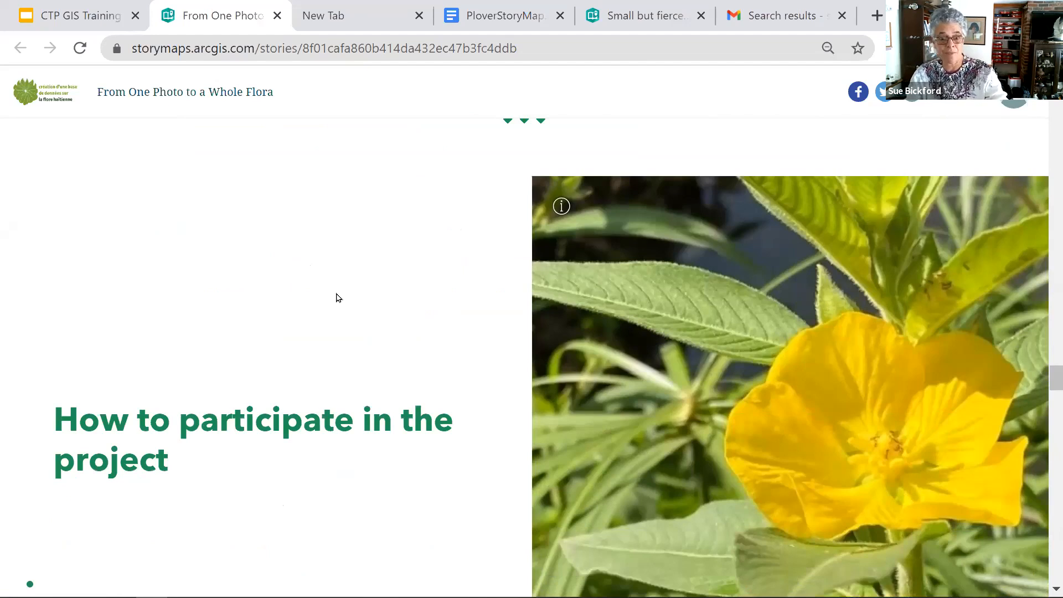
scroll(336, 297, "down", 7)
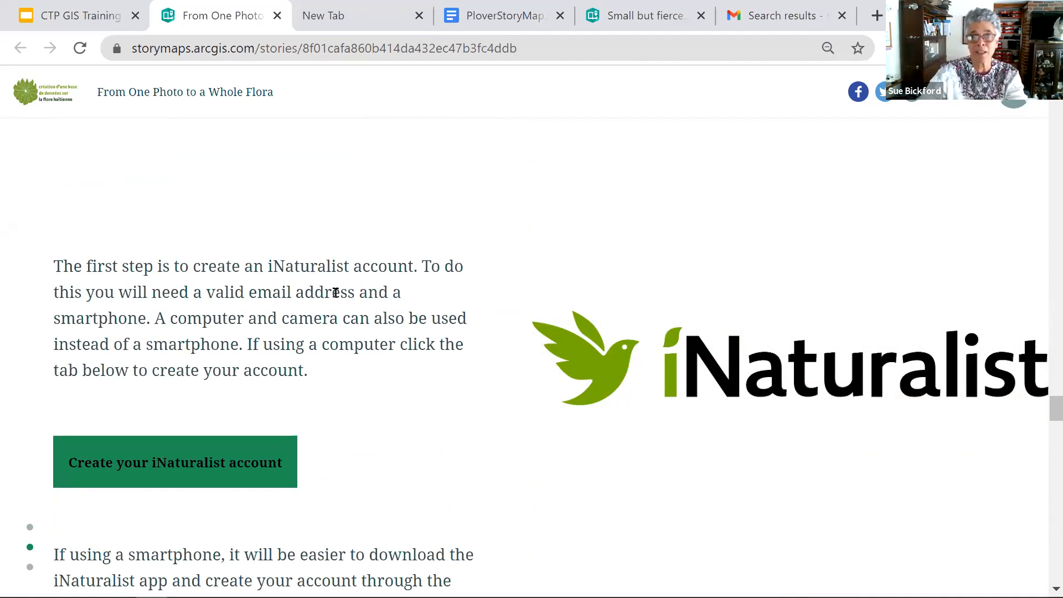
scroll(336, 292, "down", 5)
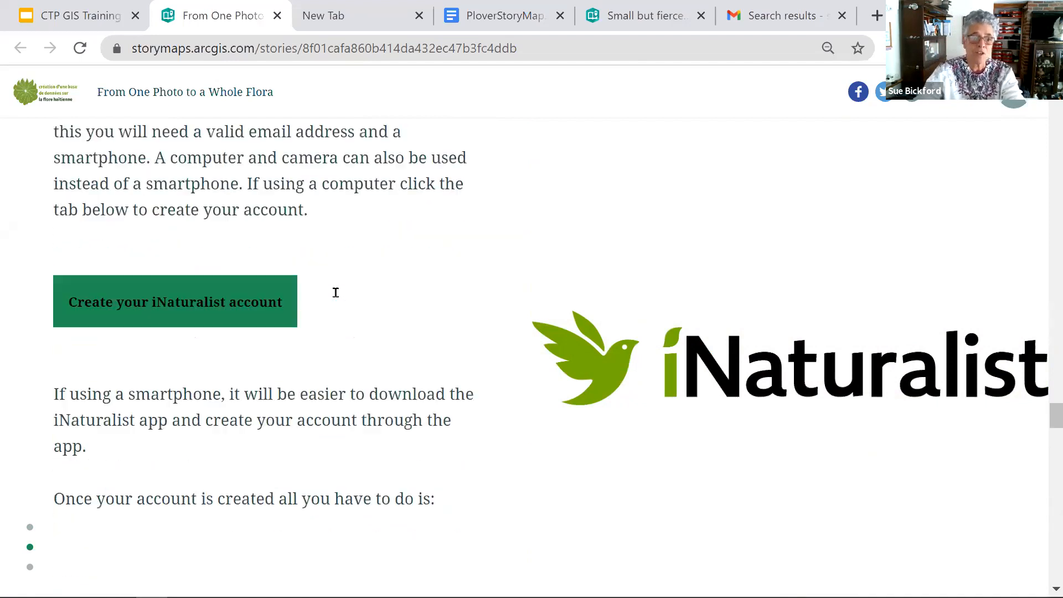
scroll(253, 285, "down", 10)
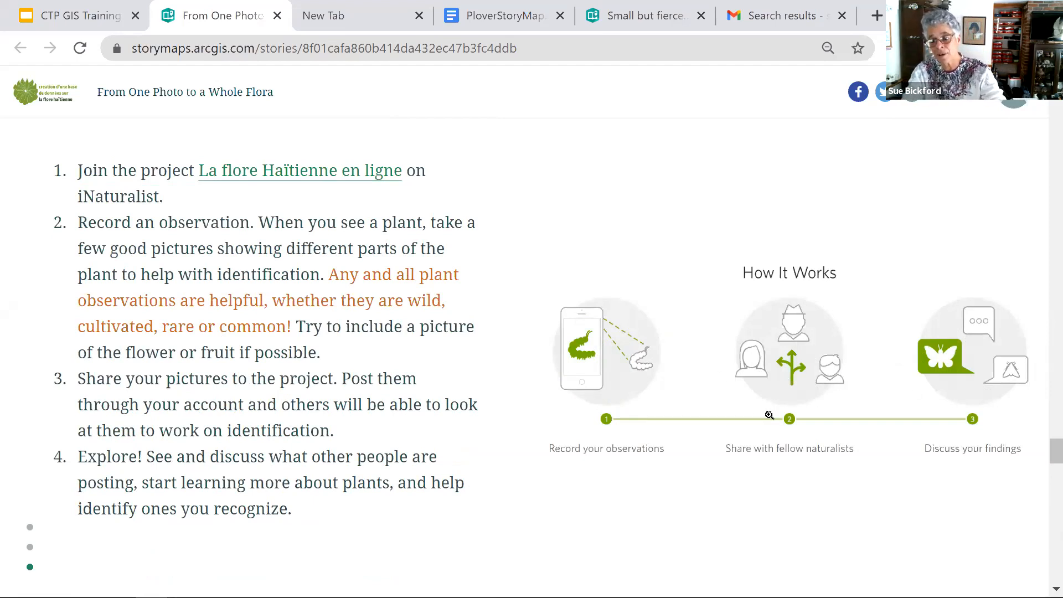
scroll(279, 293, "down", 5)
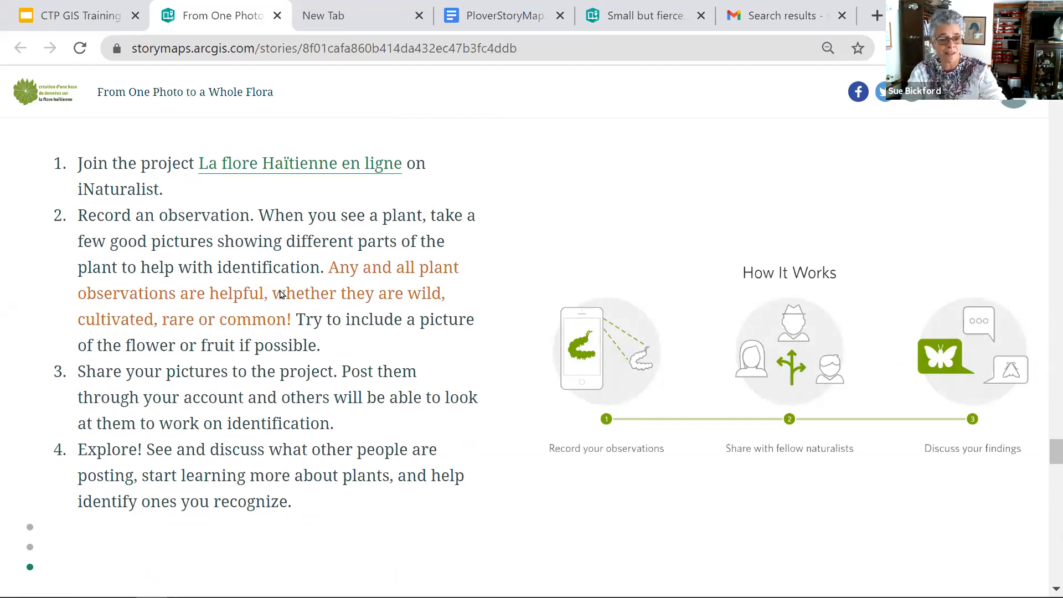
scroll(279, 292, "down", 8)
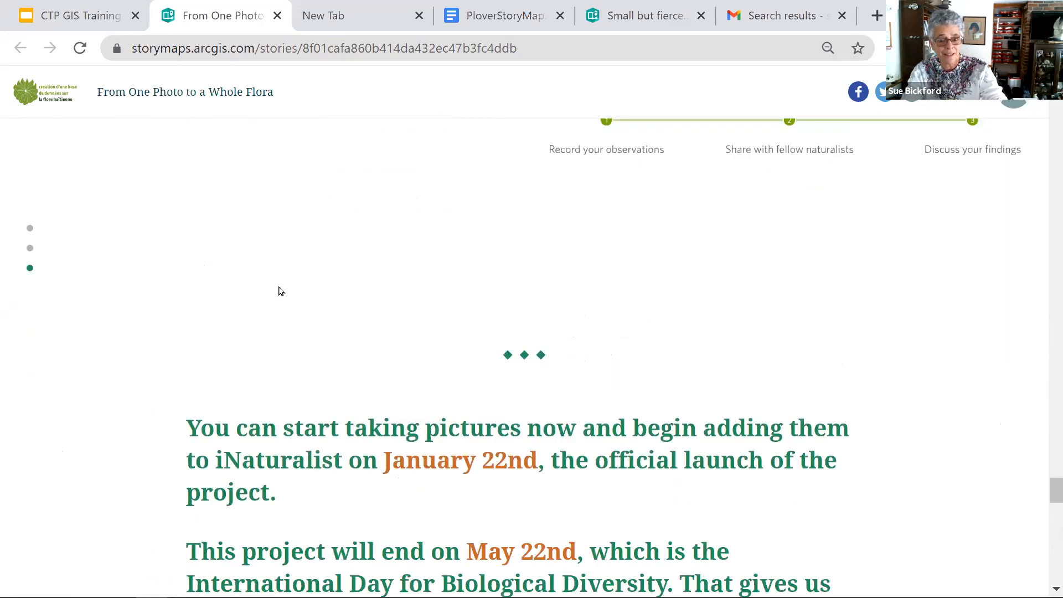
scroll(277, 286, "down", 8)
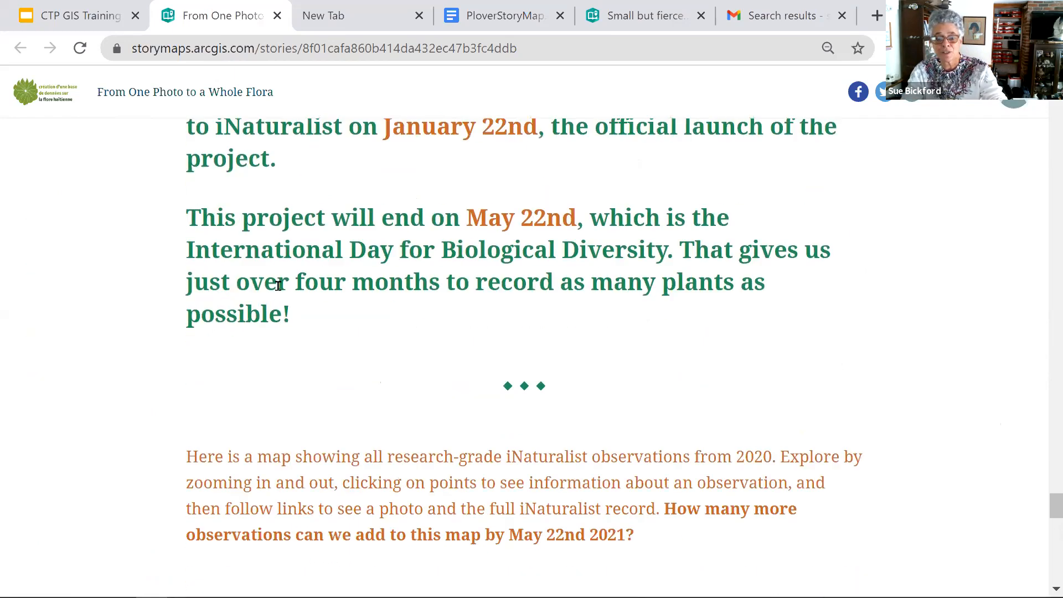
scroll(279, 287, "down", 5)
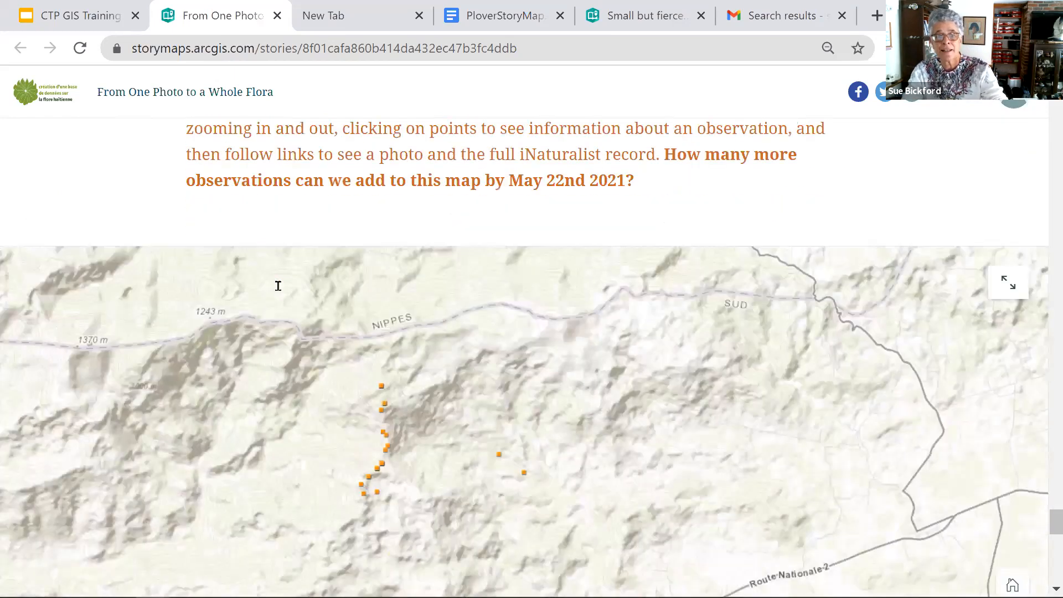
- Open the details of an observation point northwest of Aquin on the Haiti research-grade iNaturalist points map
scroll(280, 291, "up", 2)
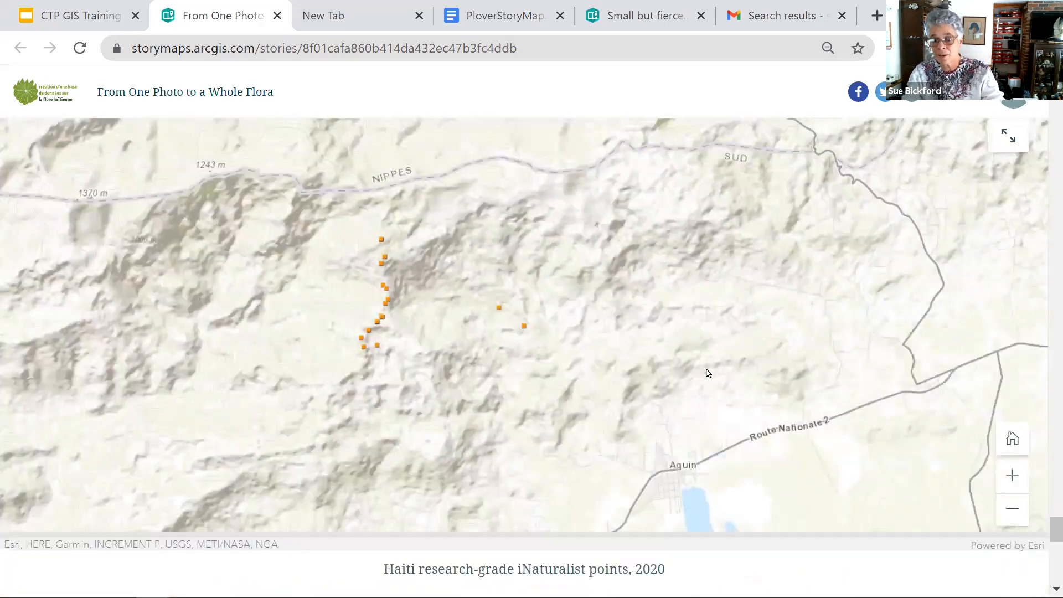
left_click(498, 310)
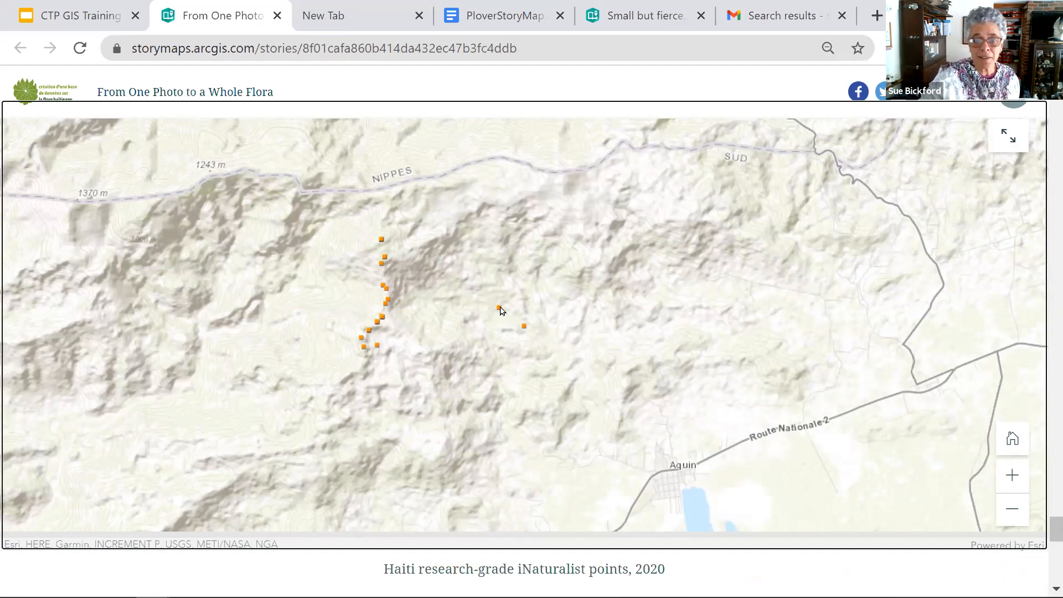
left_click(500, 308)
scroll(496, 326, "up", 1)
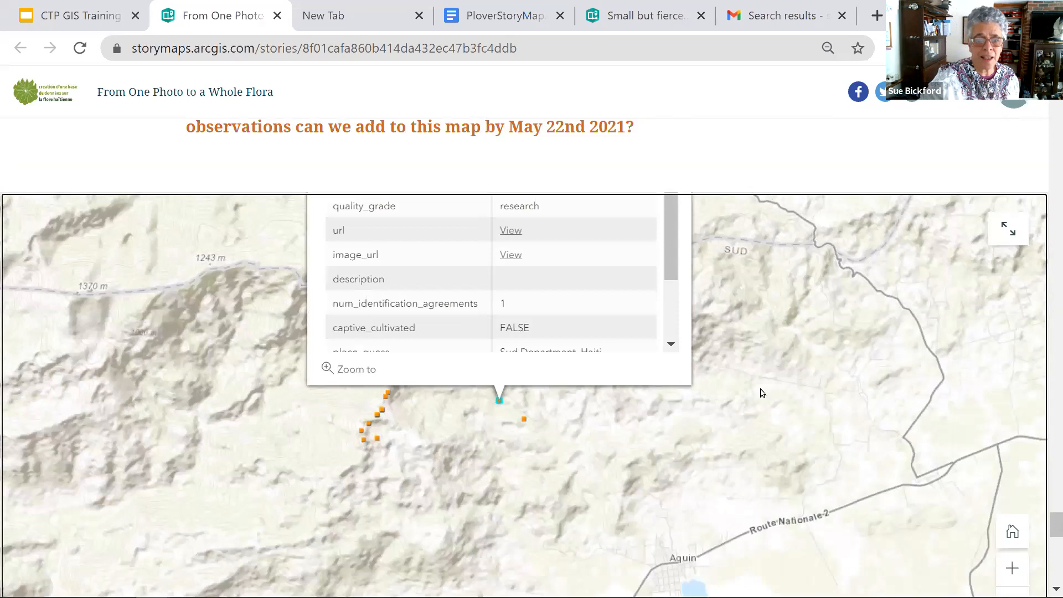
scroll(759, 367, "up", 2)
- Zoom the iNaturalist points map out three levels to examine observations across a wider area, and look over the open point's attributes
scroll(546, 401, "down", 2)
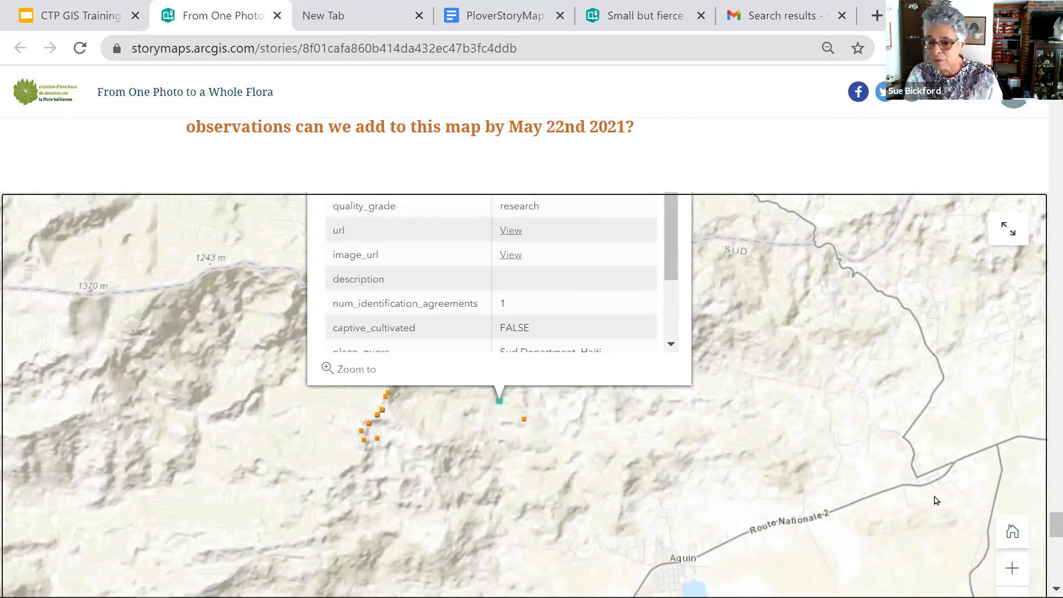
scroll(1011, 512, "down", 2)
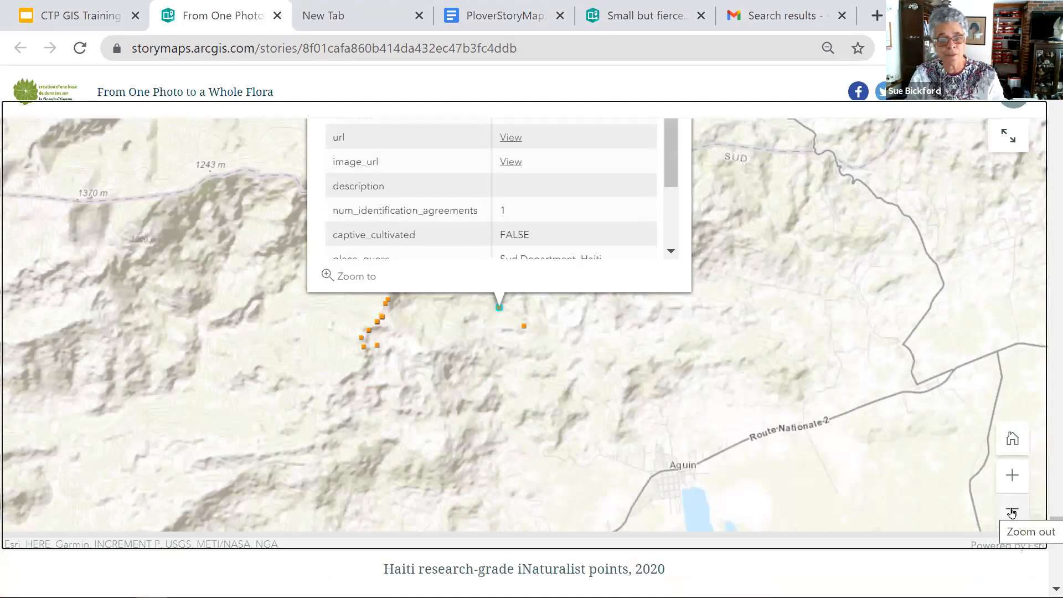
left_click(1011, 512)
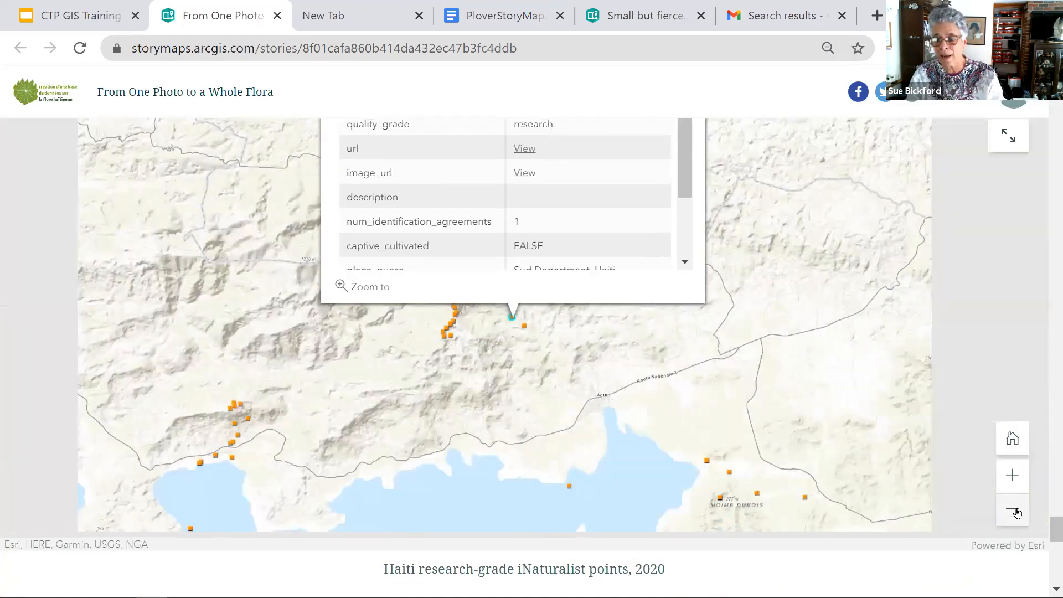
left_click(1016, 513)
left_click(1013, 510)
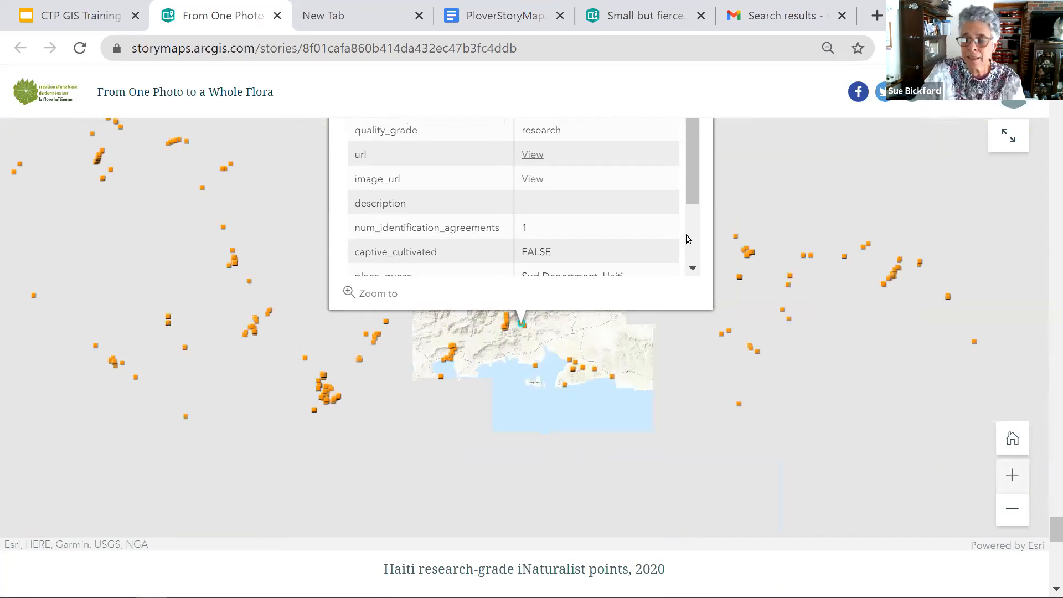
left_click_drag(692, 237, 690, 128)
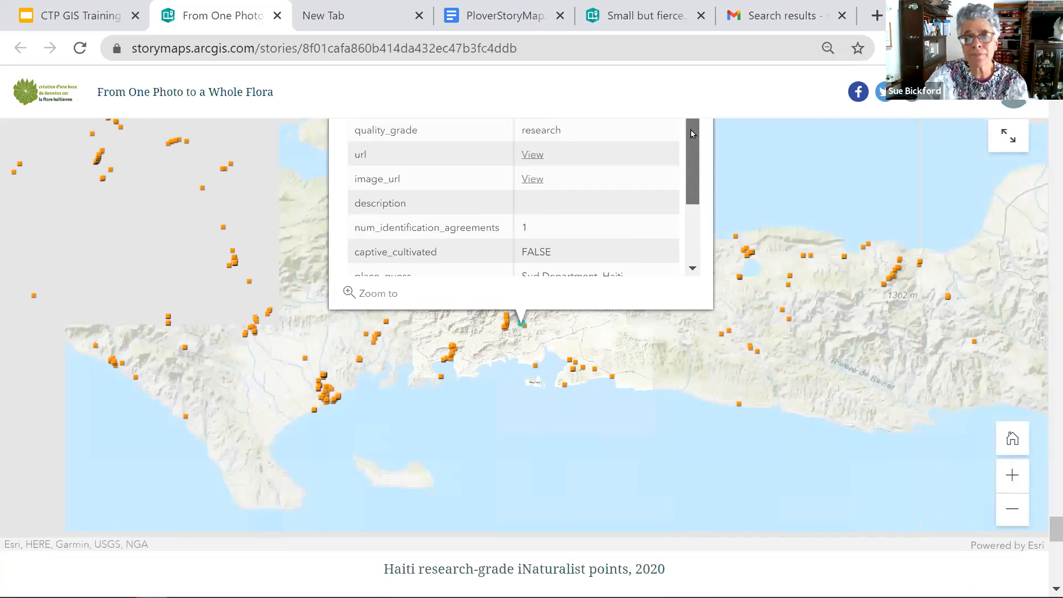
- Zoom in on the iNaturalist map around Aquin, review the attributes of the coastal observation point southwest of the town, and close its details
left_click(1011, 479)
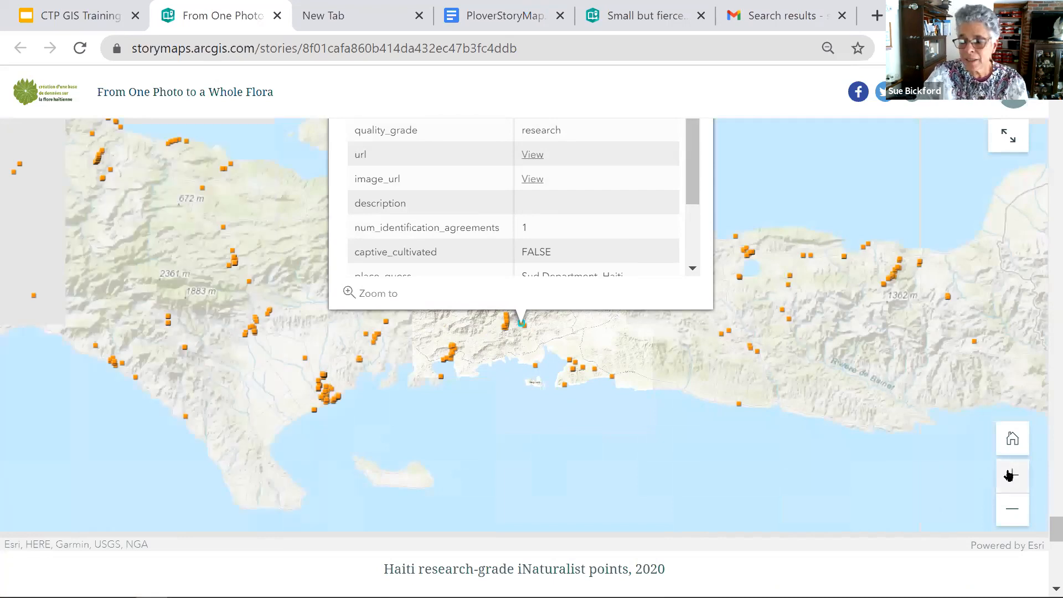
left_click(1009, 476)
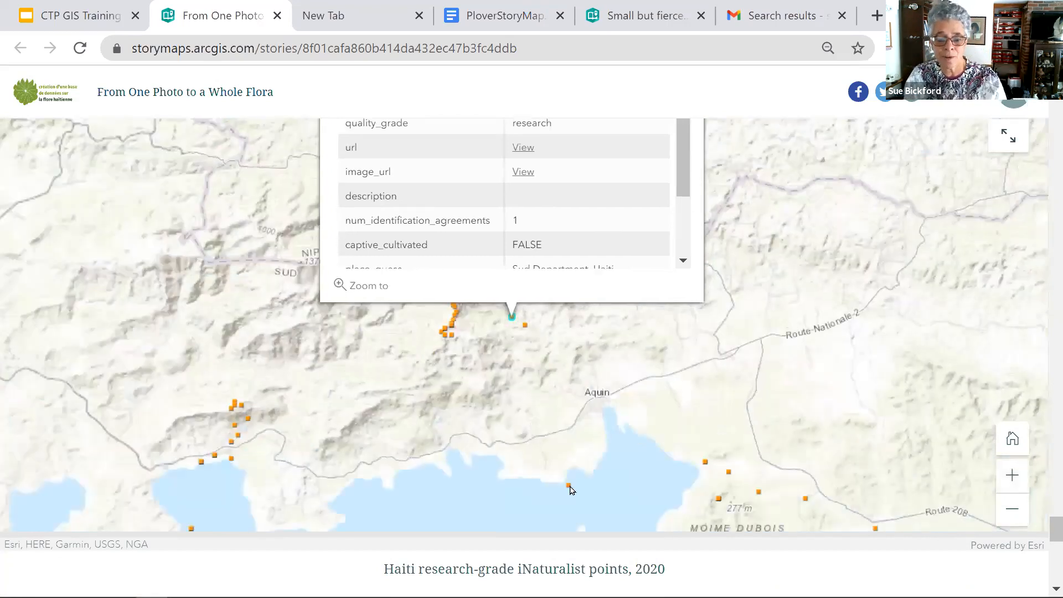
left_click(572, 491)
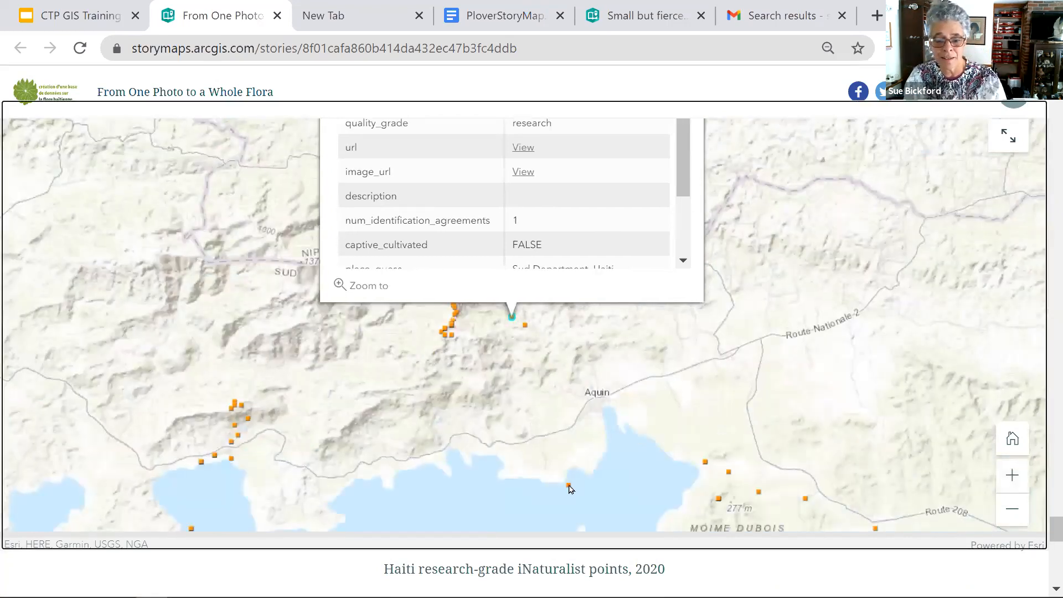
left_click(570, 488)
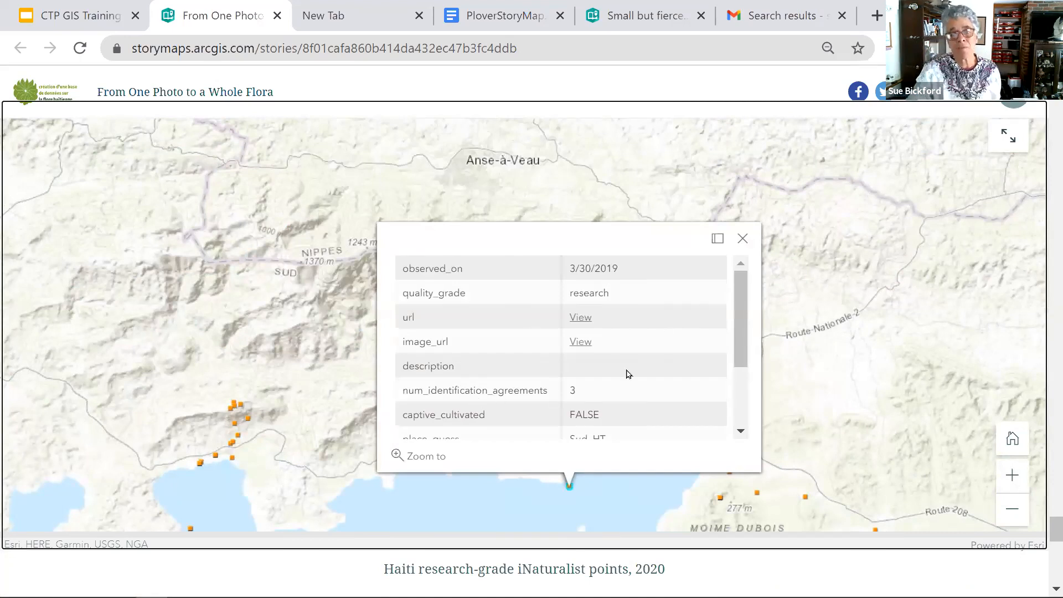
left_click_drag(745, 359, 736, 446)
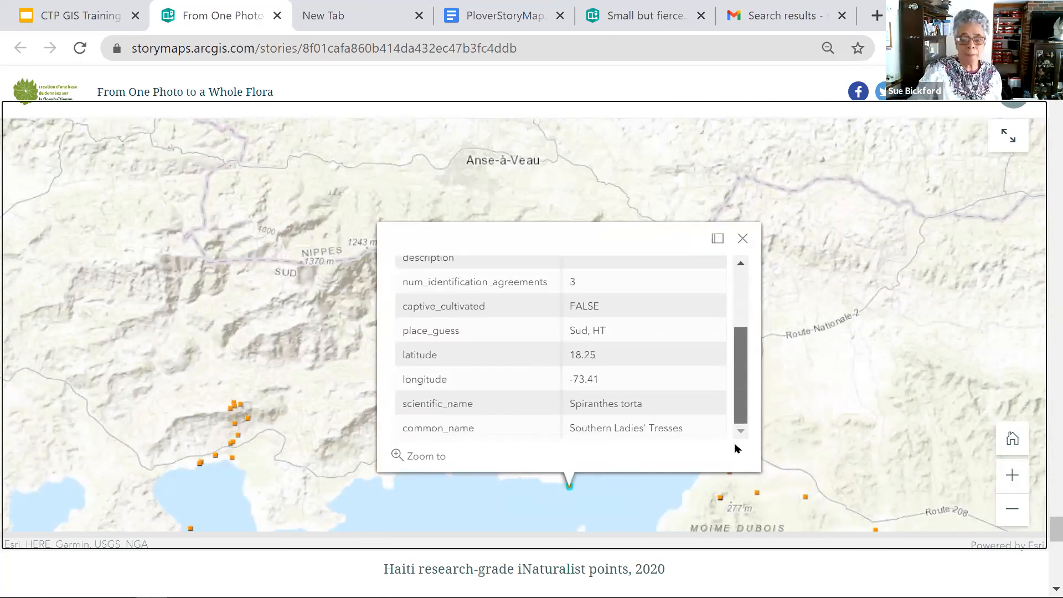
left_click_drag(745, 385, 742, 327)
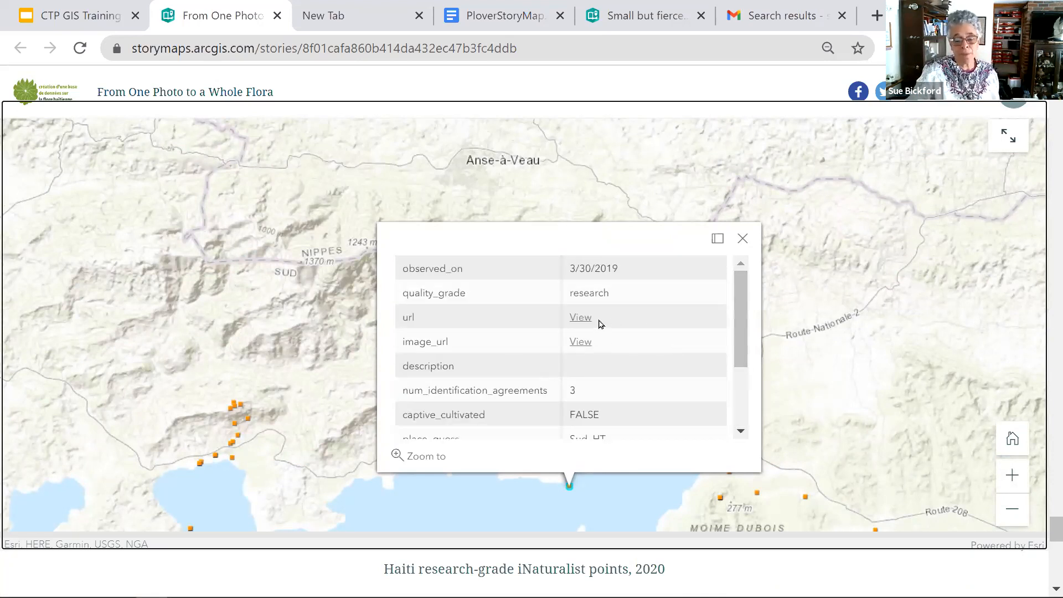
left_click(743, 239)
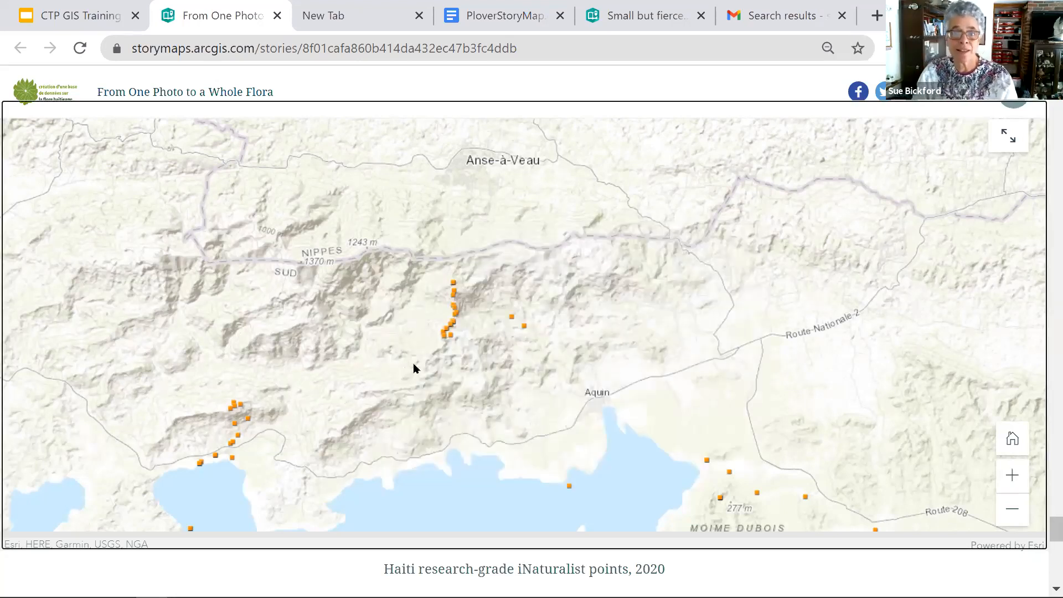
left_click_drag(797, 346, 673, 379)
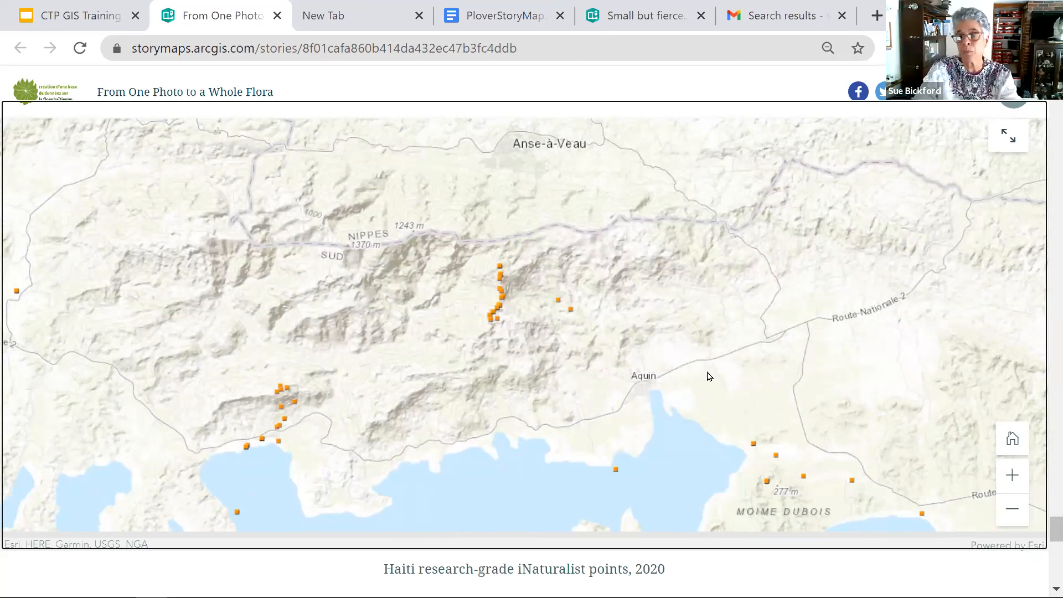
- Read the story's closing section down to the Averrhoa bilimbi photo, and return to the story's cover
scroll(707, 376, "down", 8)
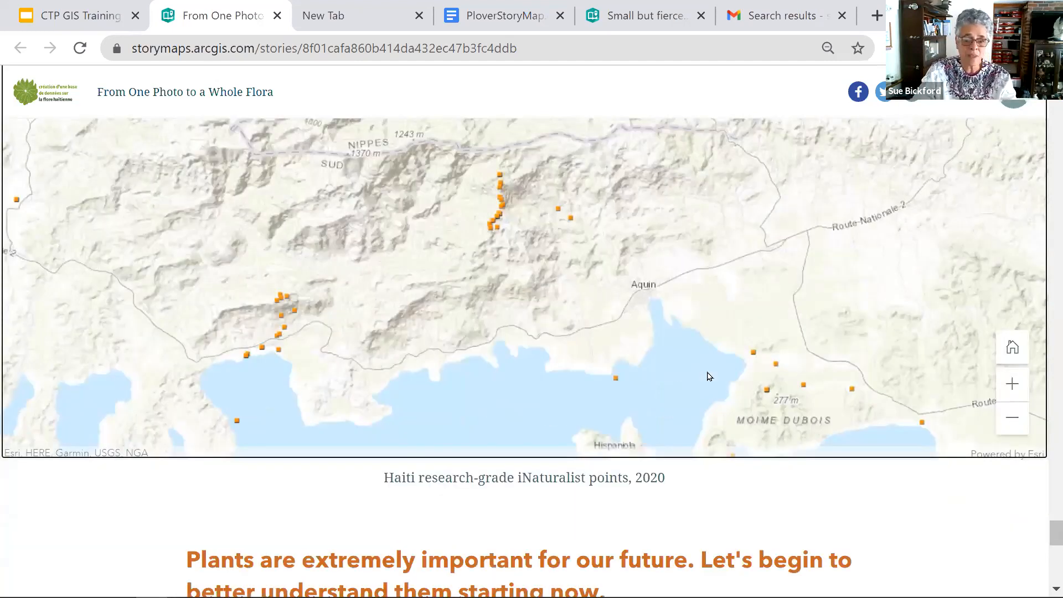
scroll(707, 371, "down", 4)
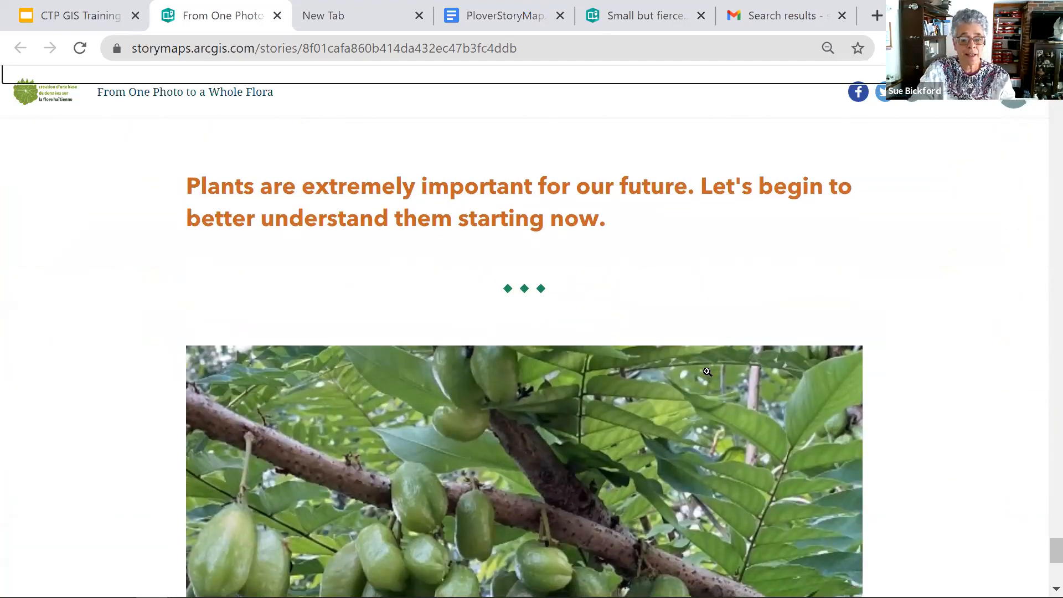
scroll(707, 371, "down", 3)
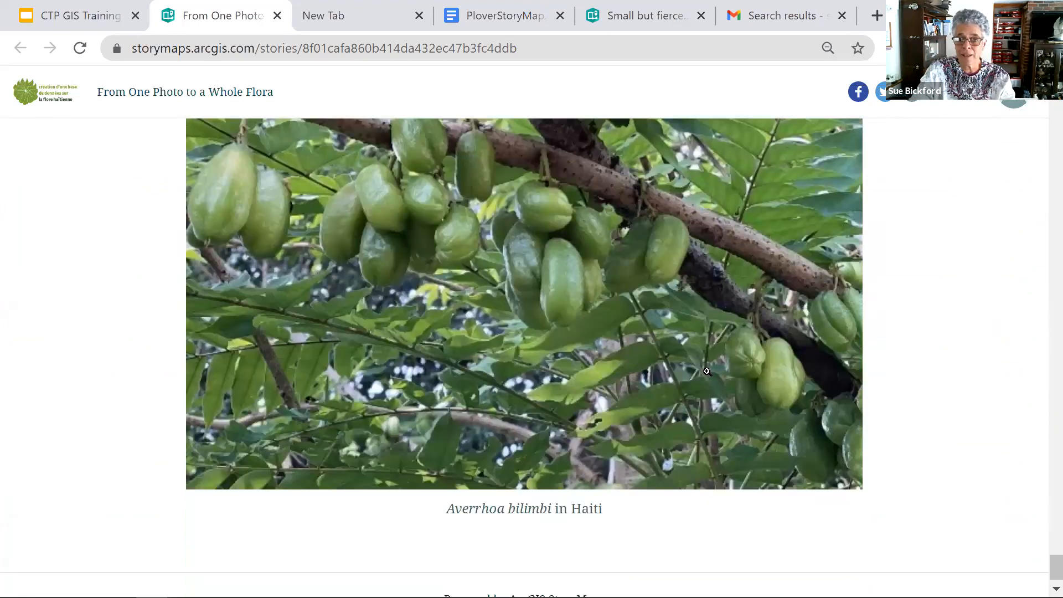
scroll(707, 372, "up", 6)
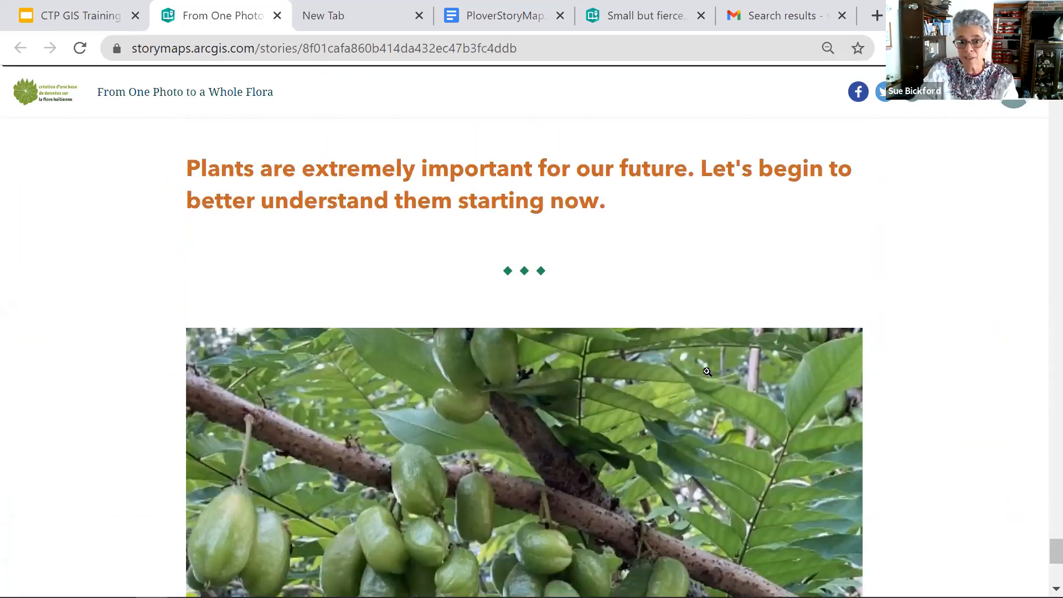
scroll(707, 372, "down", 6)
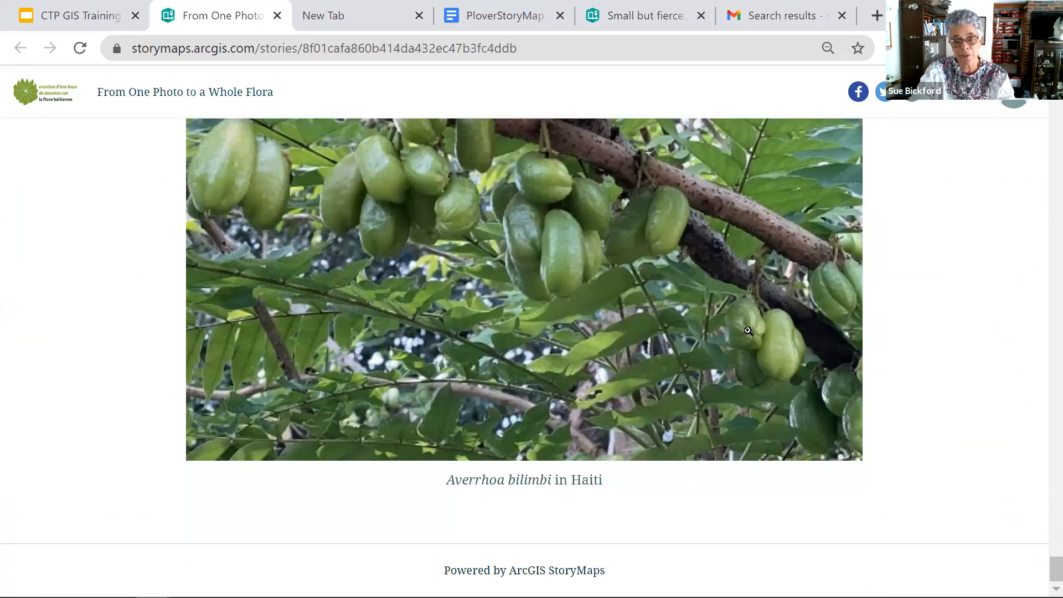
scroll(748, 330, "up", 15)
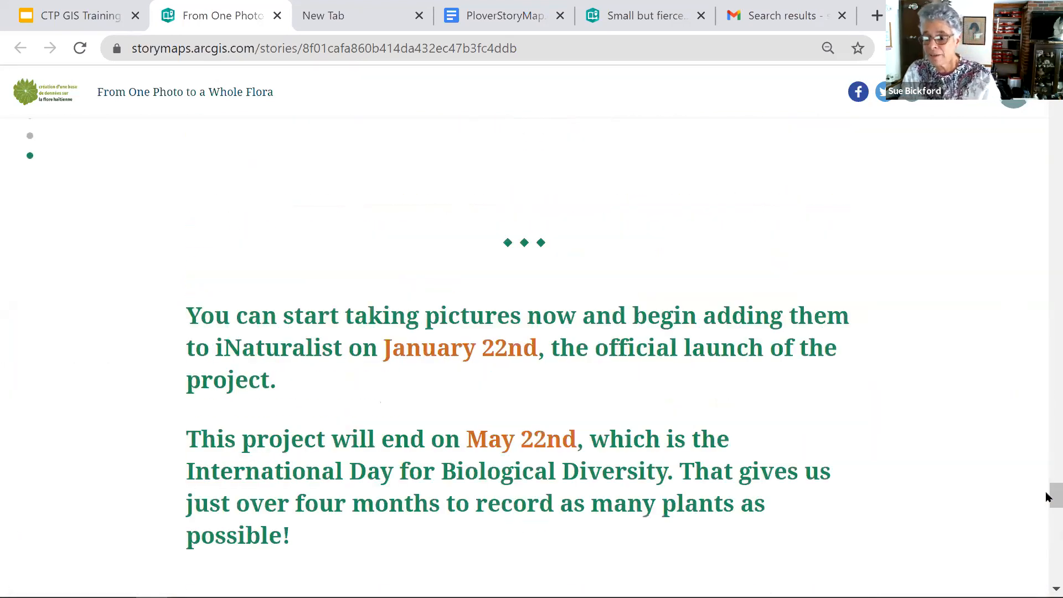
left_click_drag(1048, 497, 1048, 222)
left_click_drag(1056, 216, 1057, 93)
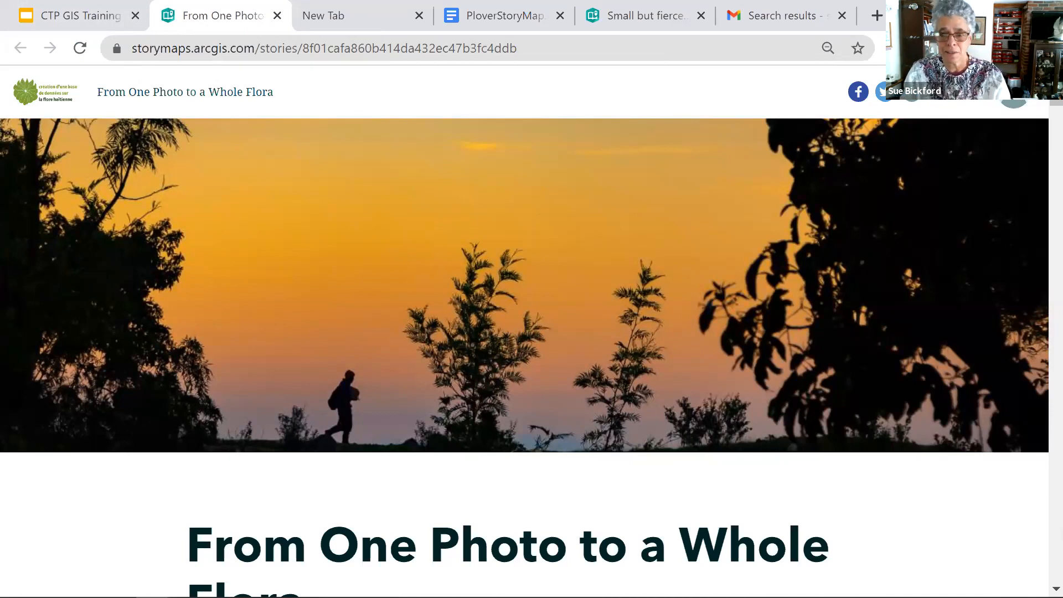
- Search Google for "Storymap login" in the empty browser tab and open the ArcGIS StoryMaps site
left_click(998, 7)
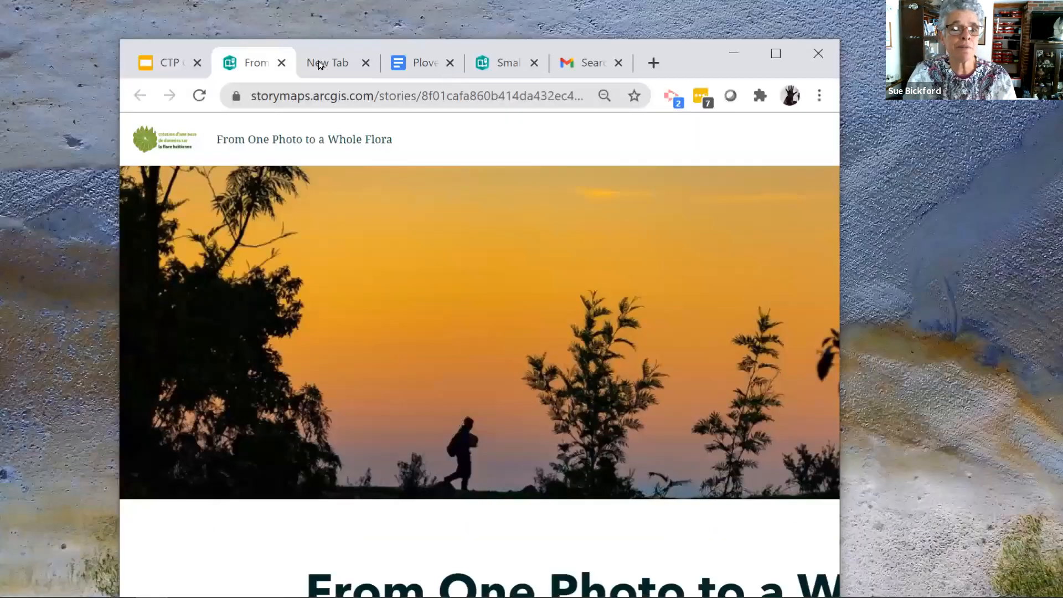
left_click(331, 70)
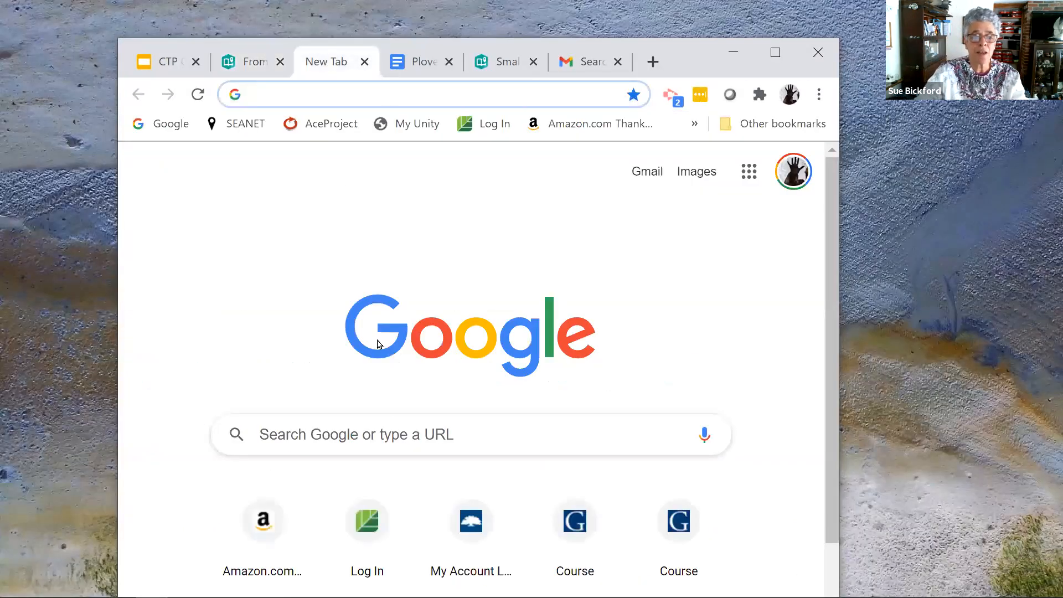
left_click(392, 437)
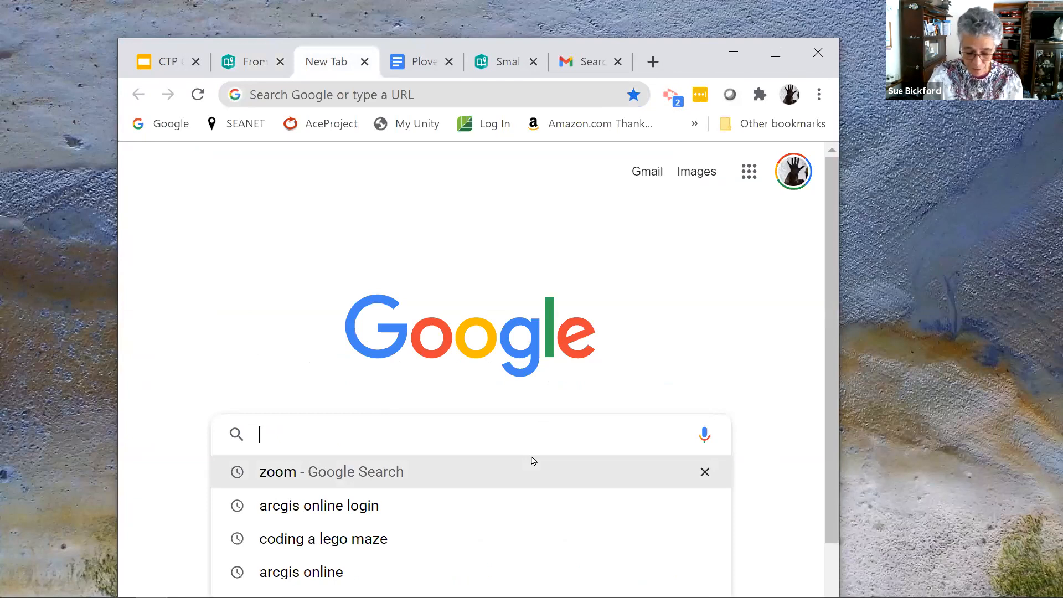
type("storymap login")
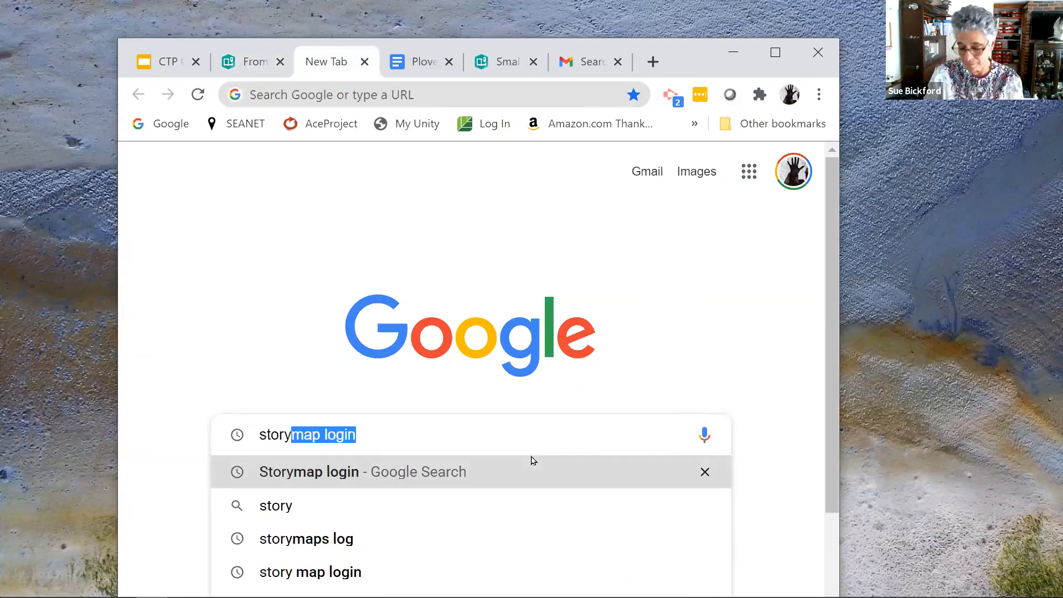
left_click(532, 461)
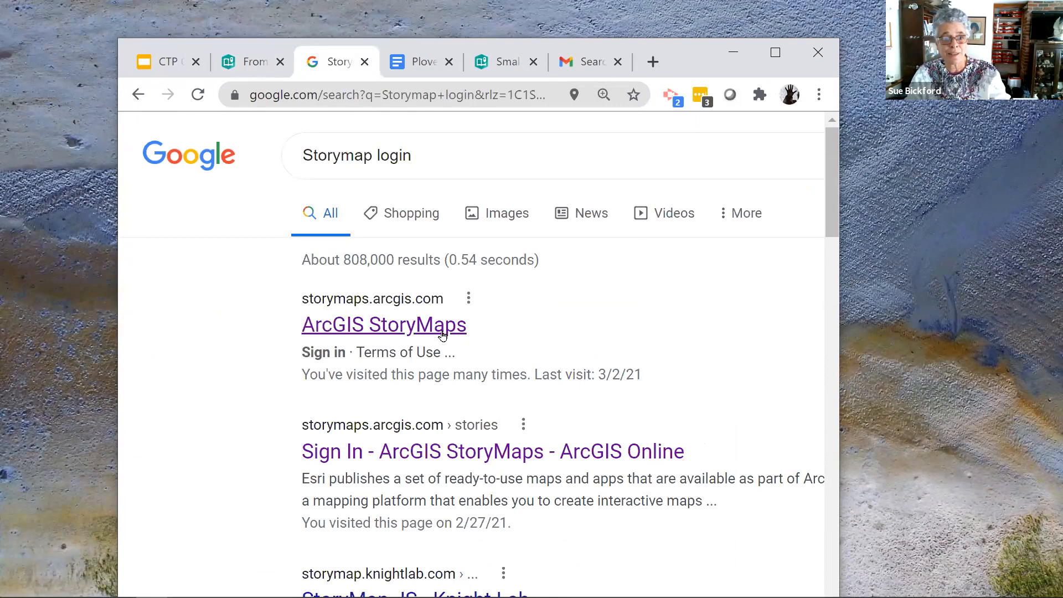
left_click(442, 333)
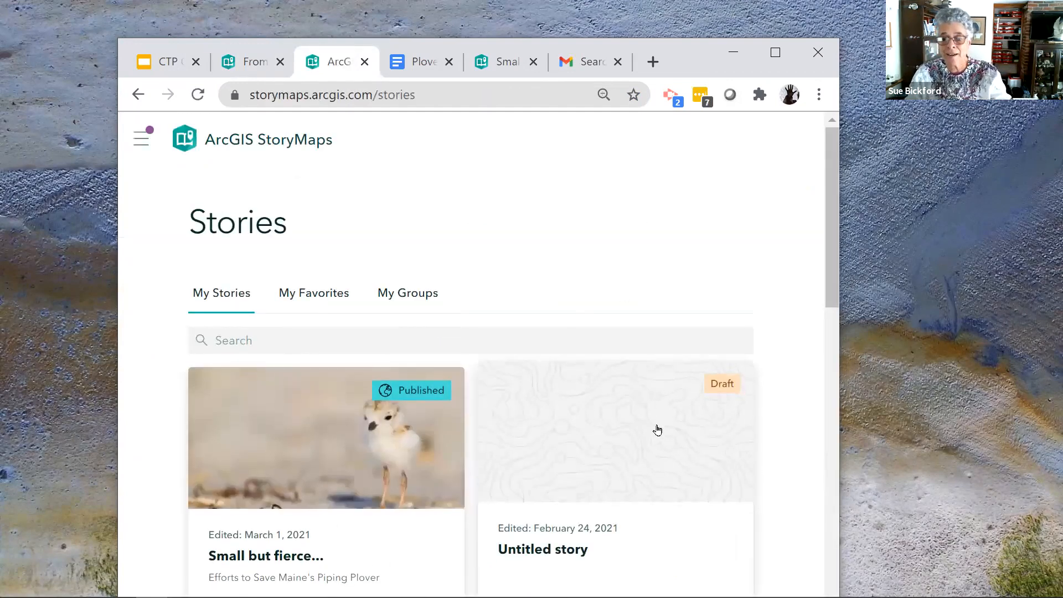
- Look through the published and draft stories under My Stories, and enlarge the browser window to full screen
scroll(657, 430, "down", 5)
scroll(657, 430, "down", 8)
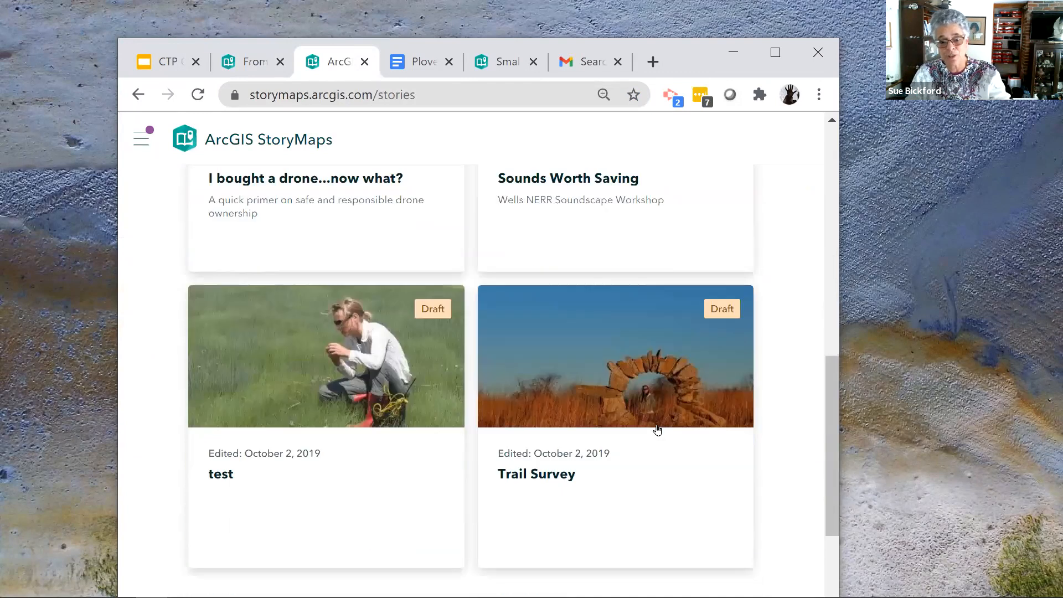
scroll(657, 430, "up", 8)
scroll(657, 430, "up", 7)
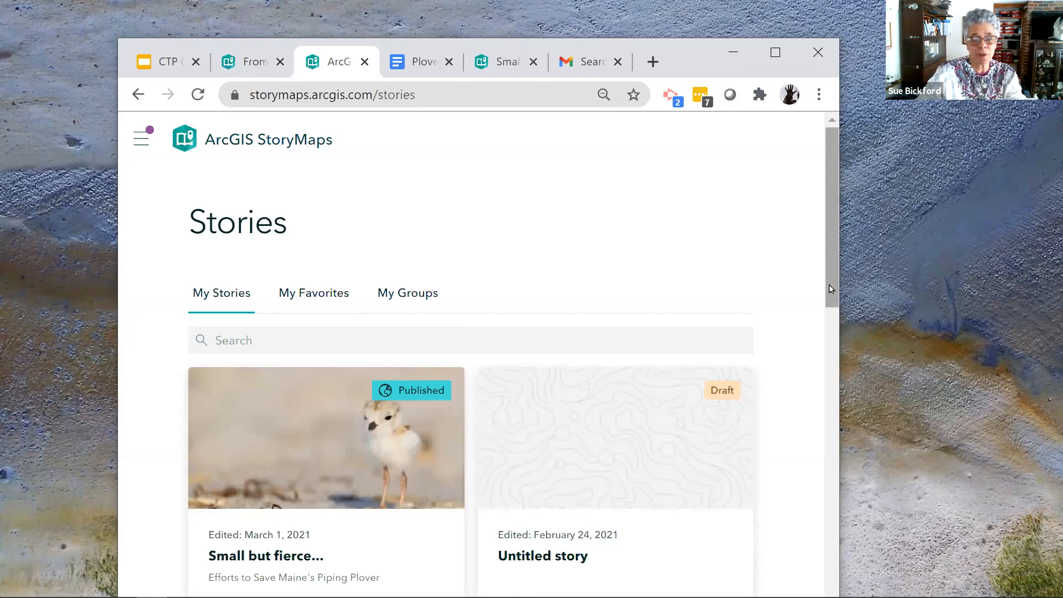
scroll(830, 299, "down", 3)
scroll(832, 304, "up", 3)
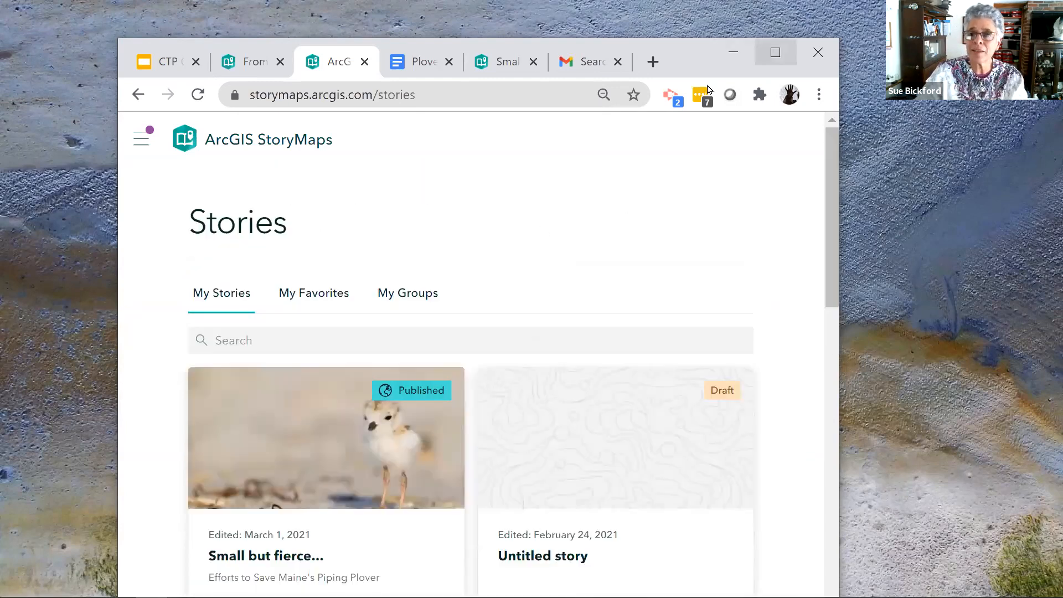
left_click(775, 52)
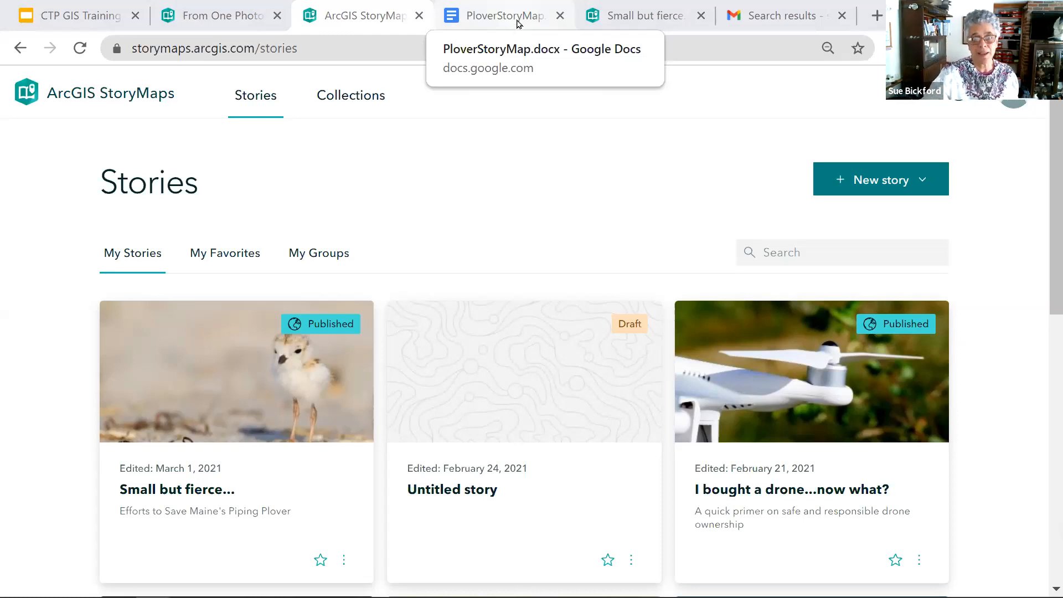
- Review the PloverStoryMap document in Google Docs from its cover and introduction through to the StoryMap credits
left_click(518, 23)
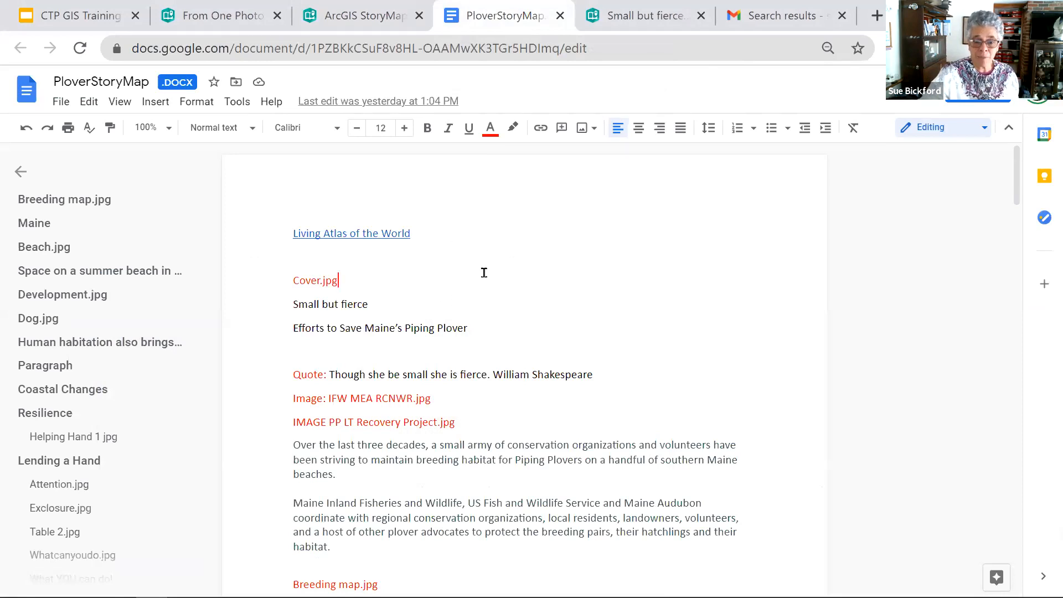
left_click_drag(294, 449, 366, 458)
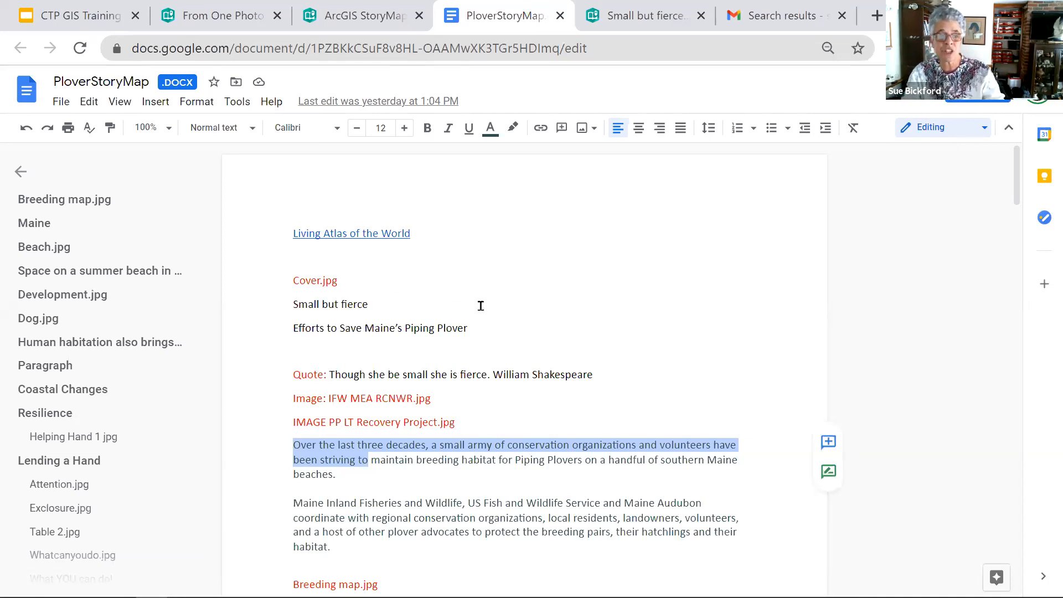
scroll(581, 377, "down", 14)
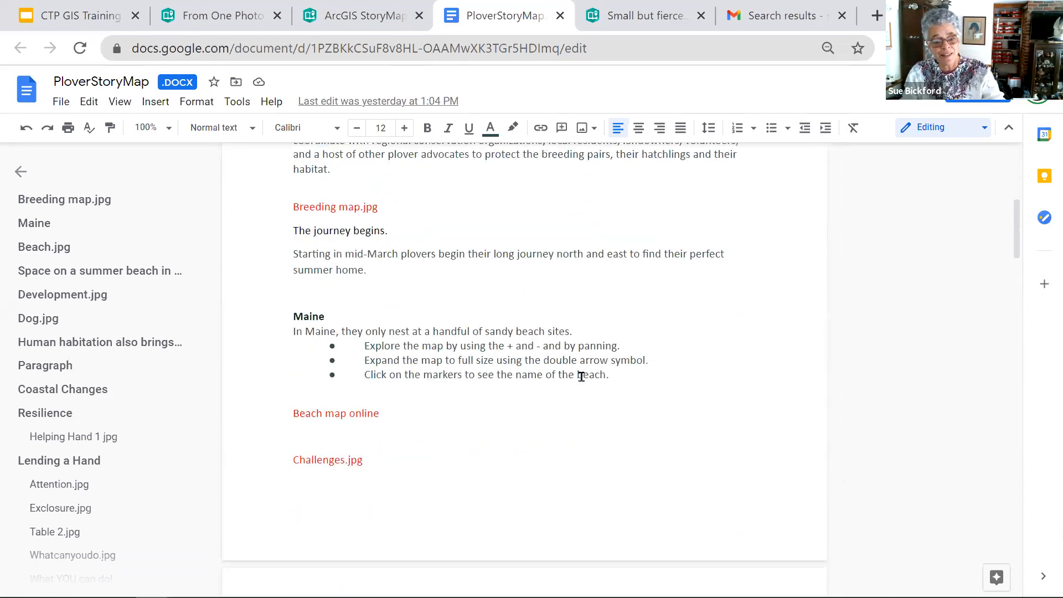
scroll(581, 377, "down", 15)
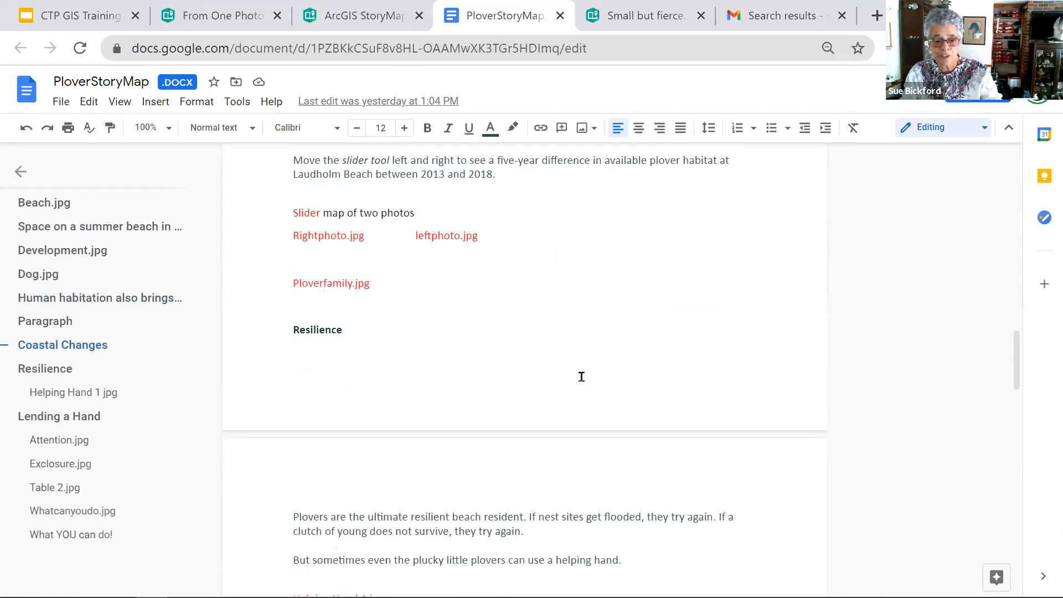
scroll(581, 376, "down", 7)
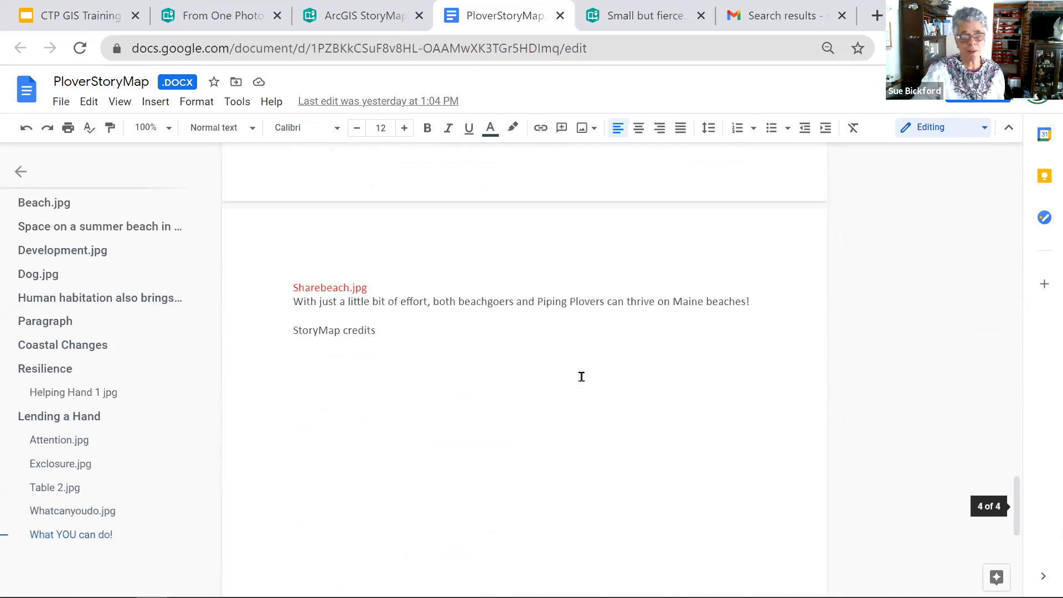
scroll(581, 376, "up", 7)
scroll(581, 377, "up", 15)
scroll(582, 376, "up", 10)
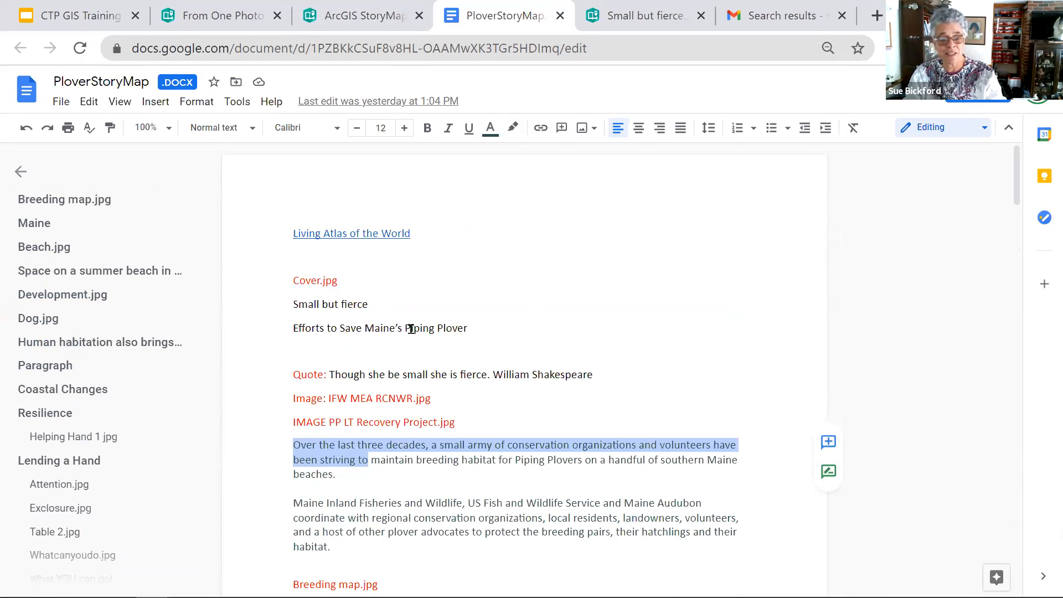
- Switch from the document to the ArcGIS StoryMaps stories page and create a new story with Start from scratch
left_click(374, 21)
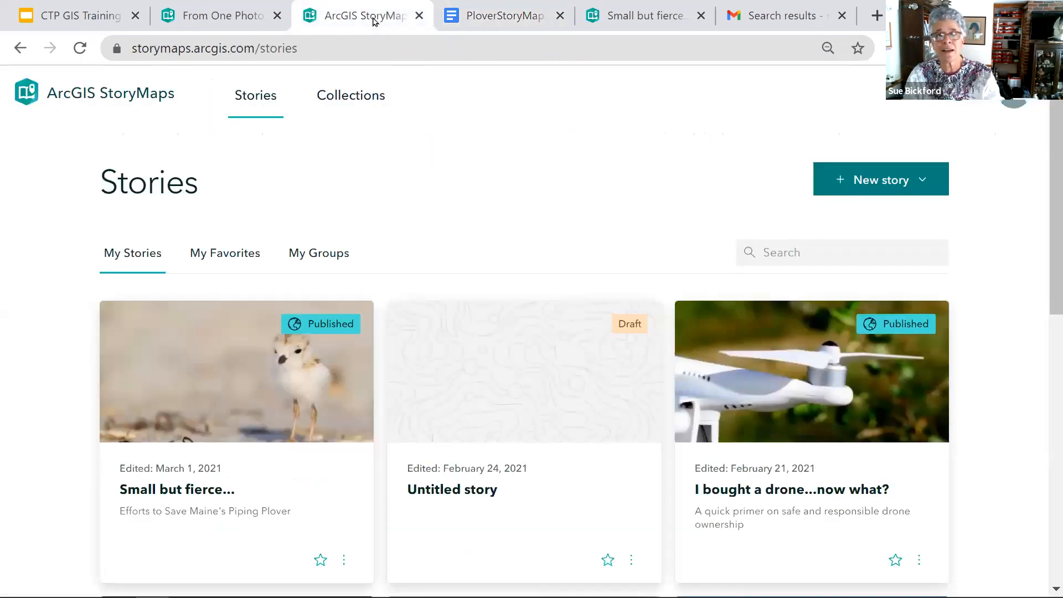
left_click(228, 21)
left_click(359, 21)
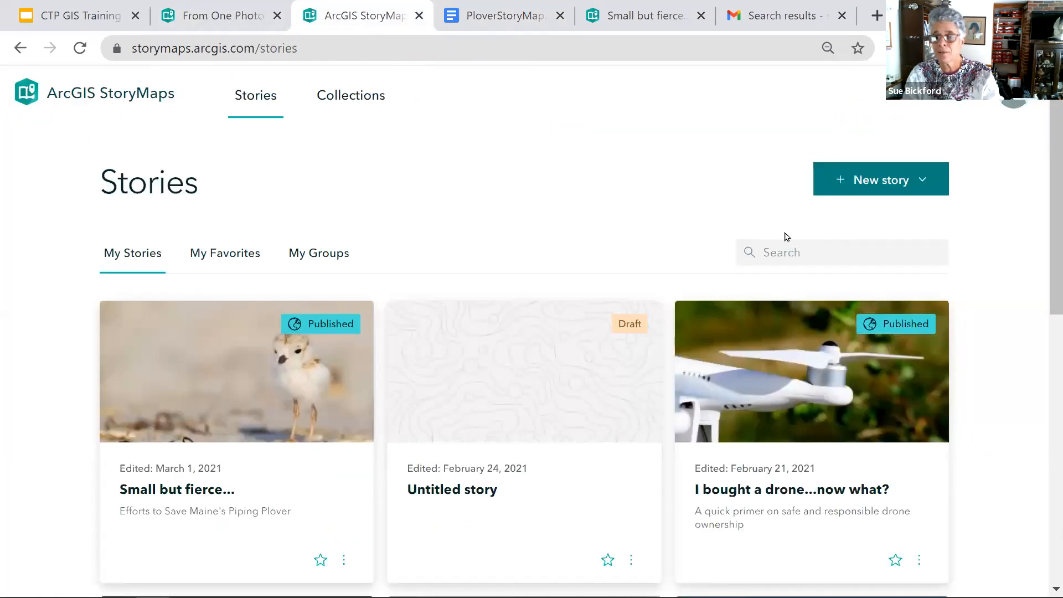
left_click(874, 185)
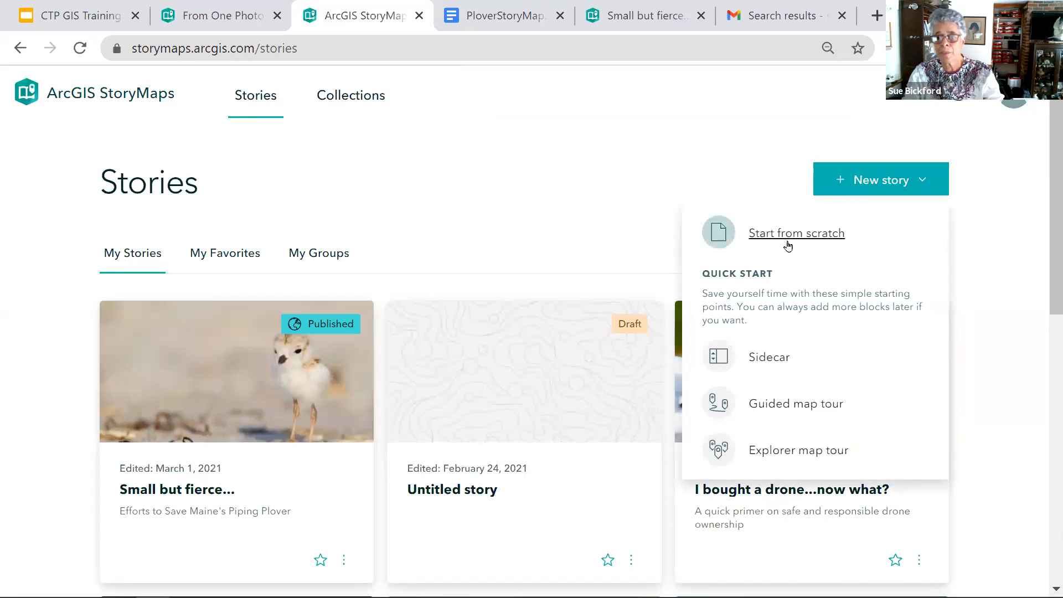
mouse_move(793, 243)
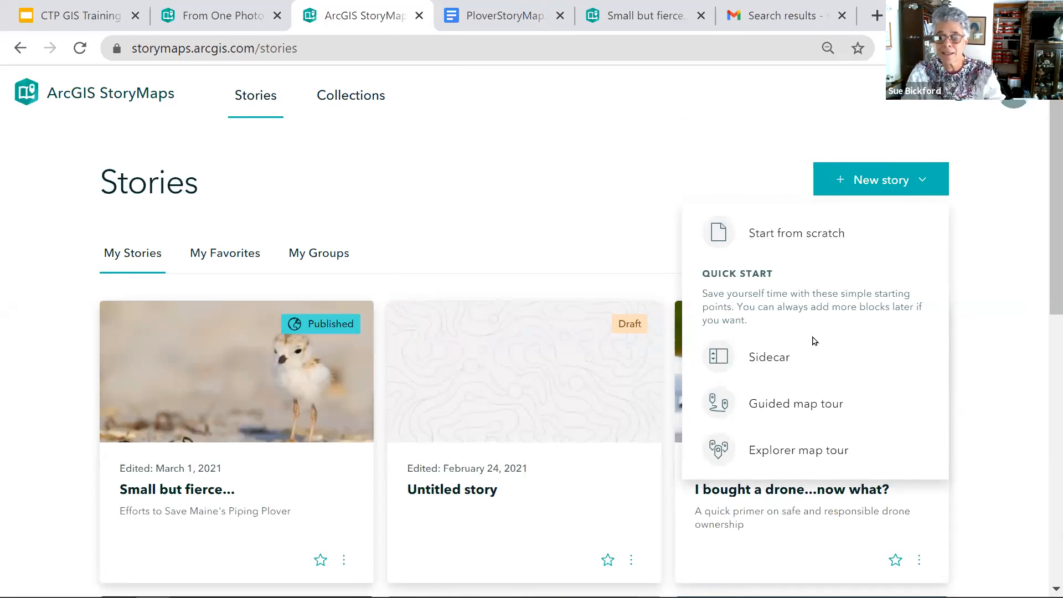
left_click(775, 237)
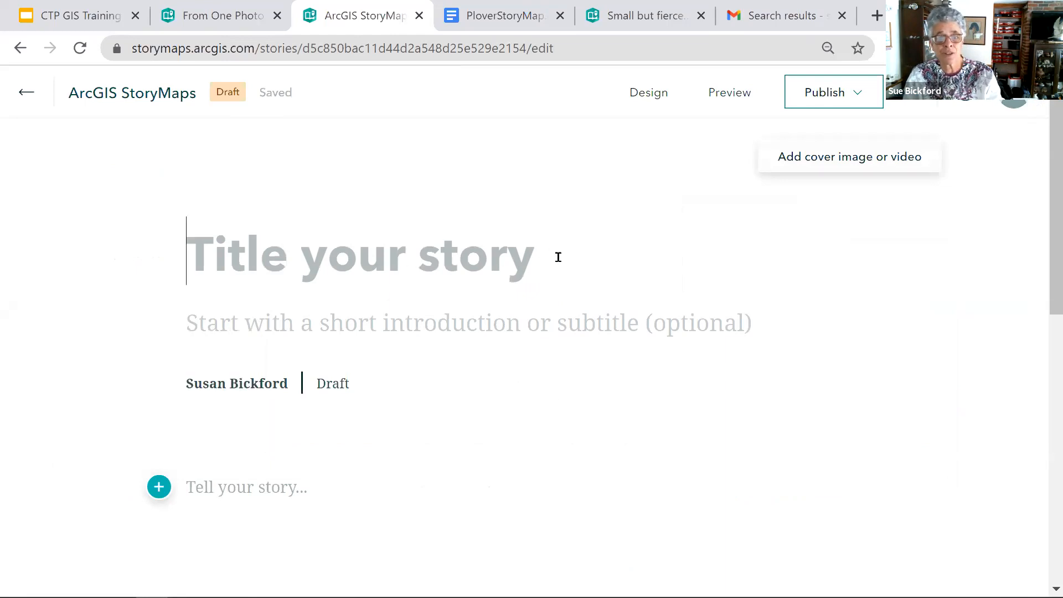
- Try to copy "Small but fierce" from the PloverStoryMap document and paste it as the story title
left_click(520, 18)
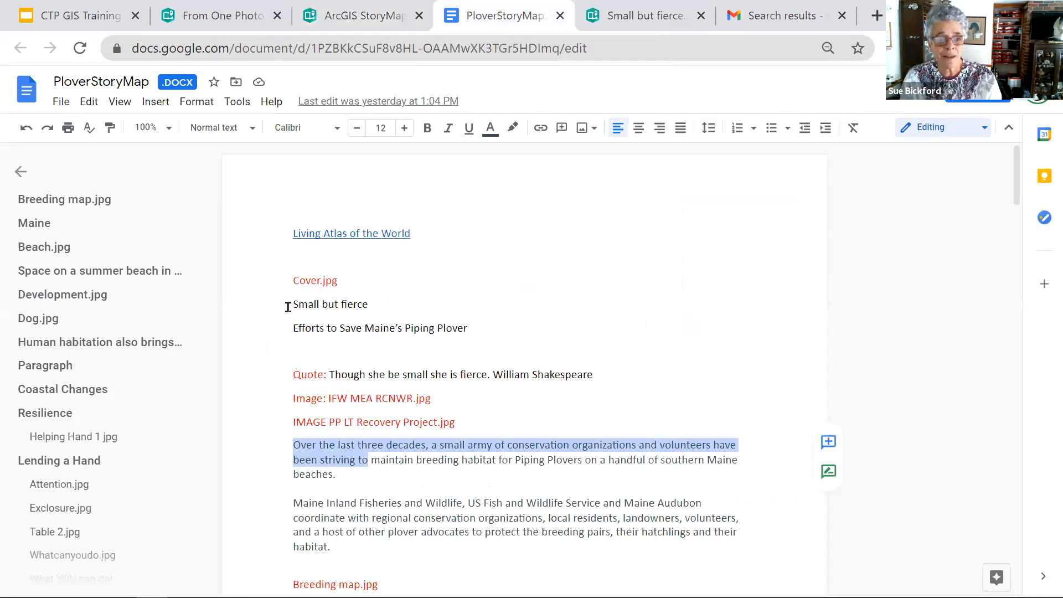
left_click_drag(288, 307, 389, 309)
key("ctrl+c")
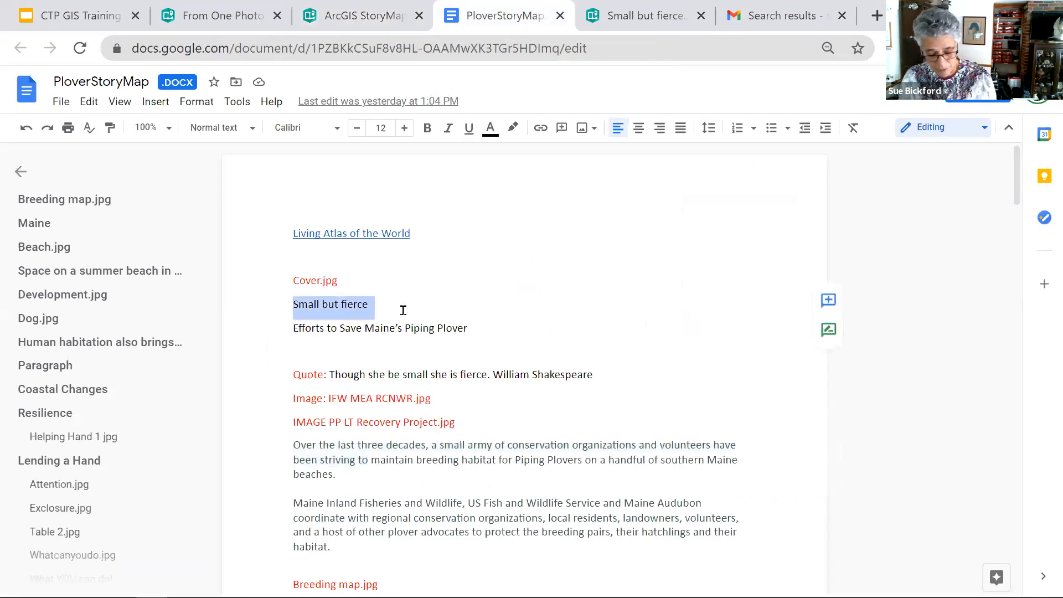
left_click(357, 16)
left_click(529, 259)
key("ctrl+v")
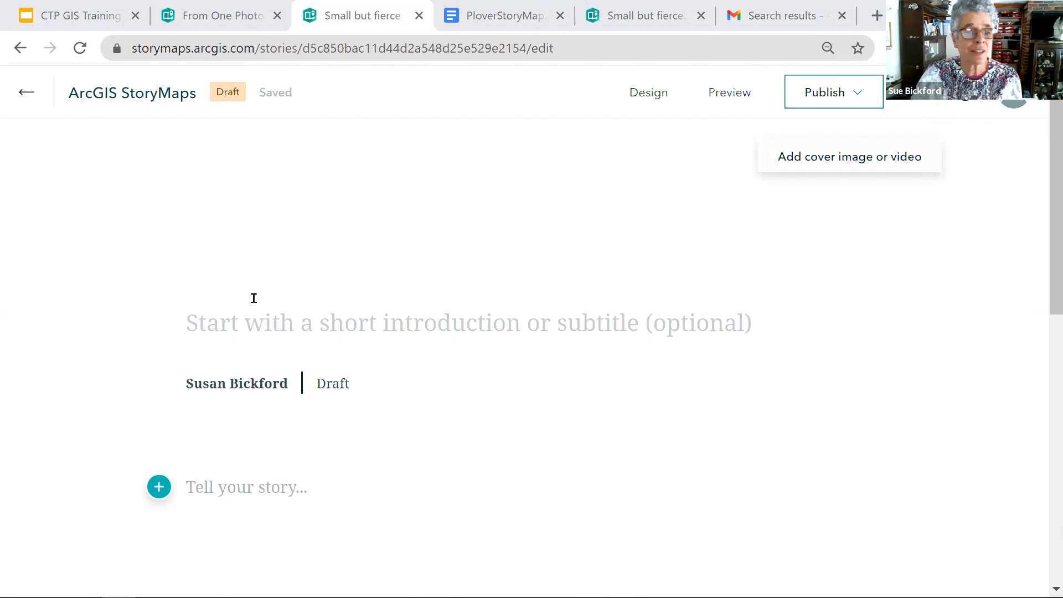
- Enter the story title by hand as "Small but", clearing the mistyped start of the last word
left_click(236, 260)
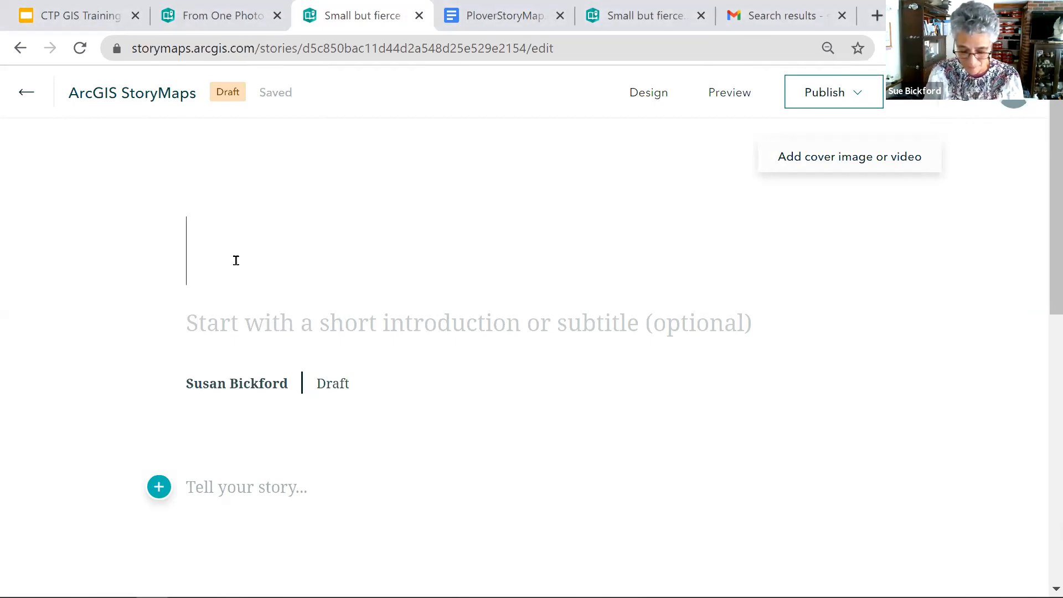
type("Small ")
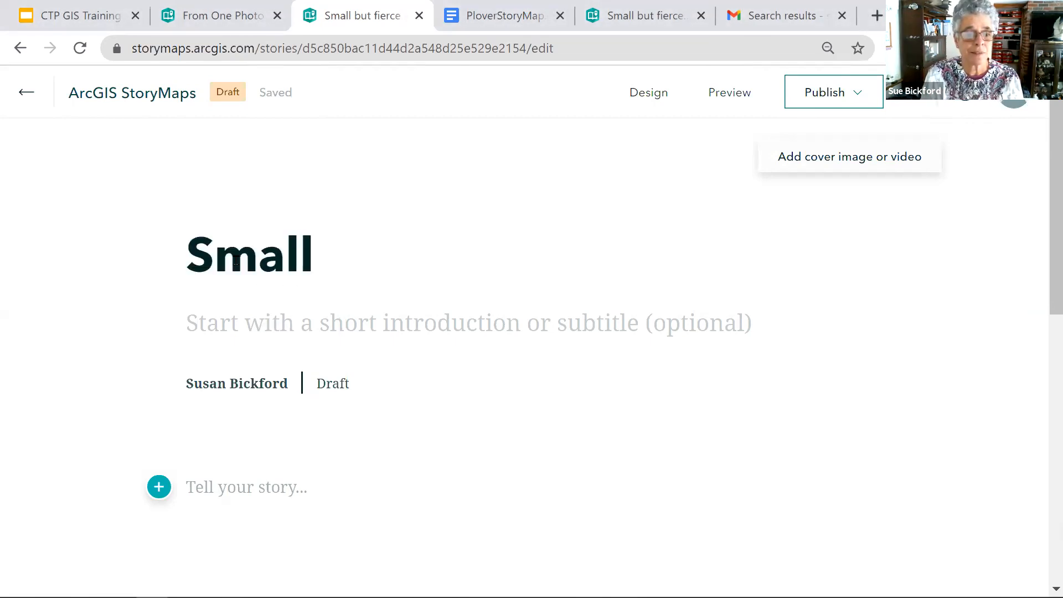
type("but Fie")
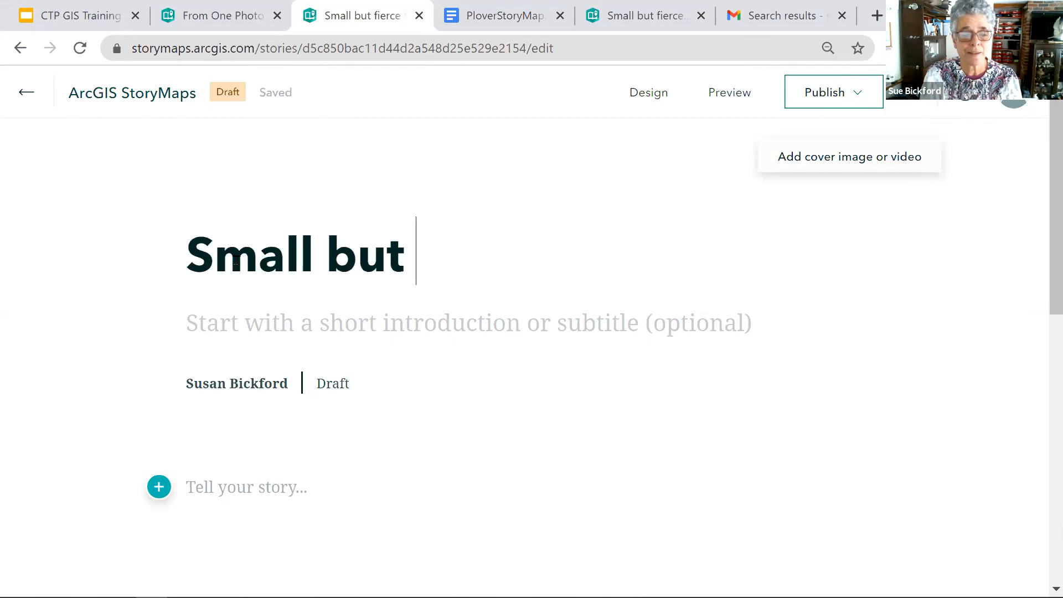
key("BackSpace")
key("BackSpace")
type("ier")
key("BackSpace")
key("BackSpace")
key("BackSpace")
key("BackSpace")
key("BackSpace")
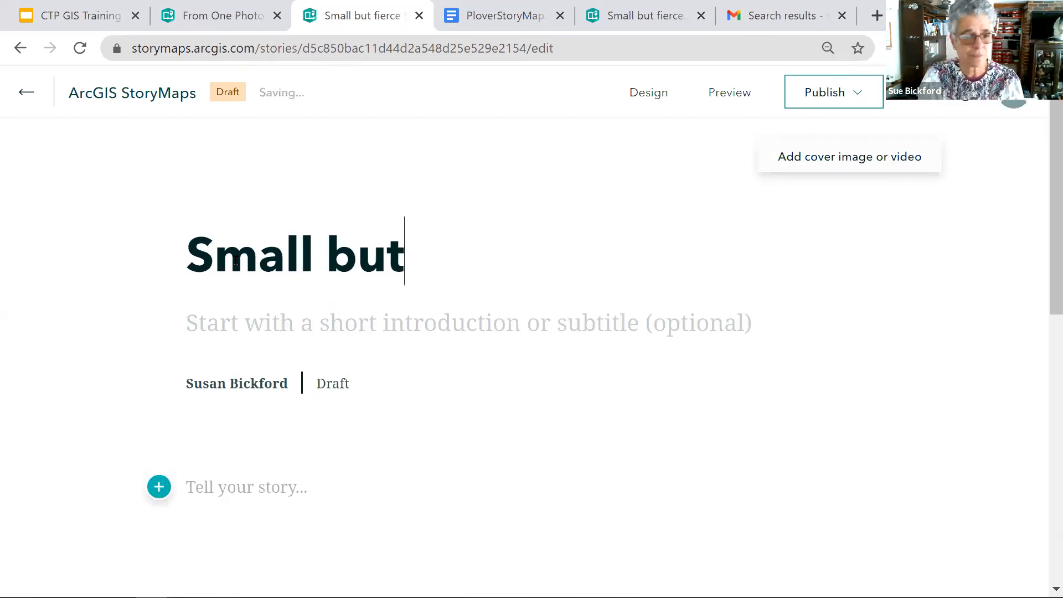
- Enter "Efforts to Save Maine's Plovers" as the story's subtitle
left_click(256, 324)
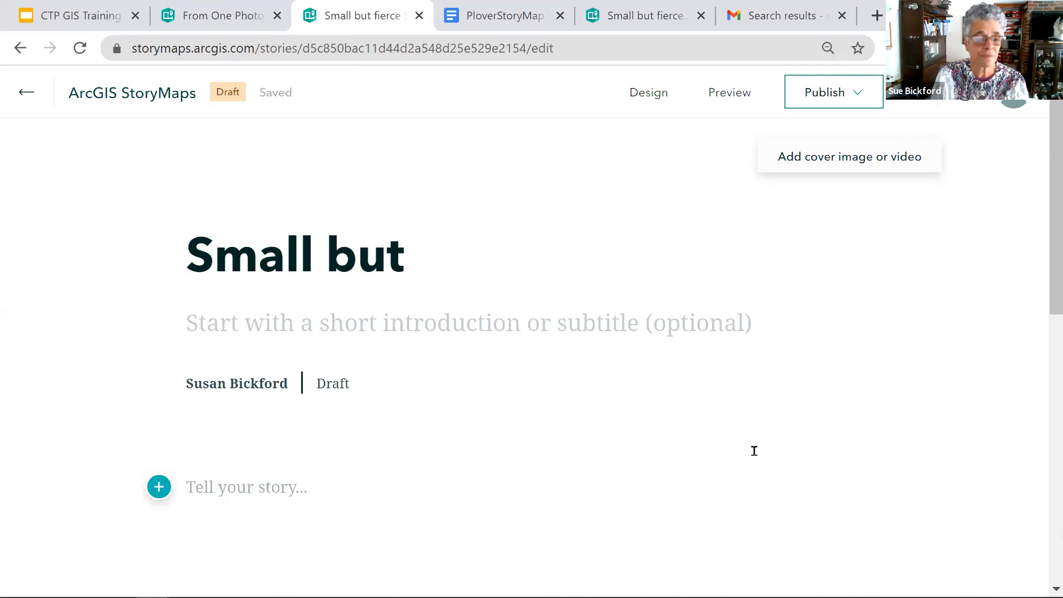
type("Efforts to ")
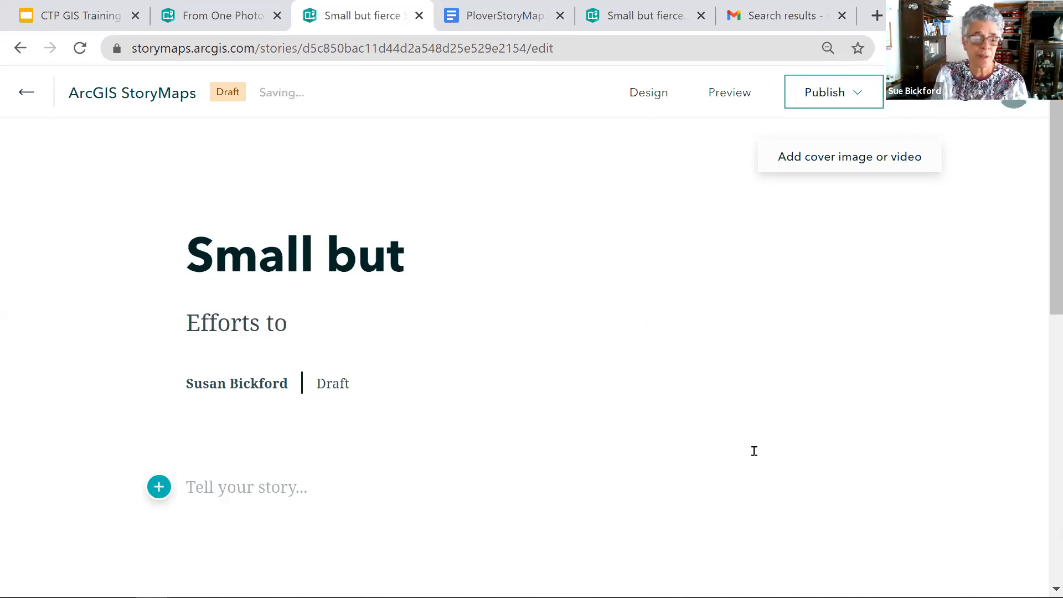
type("Save Main")
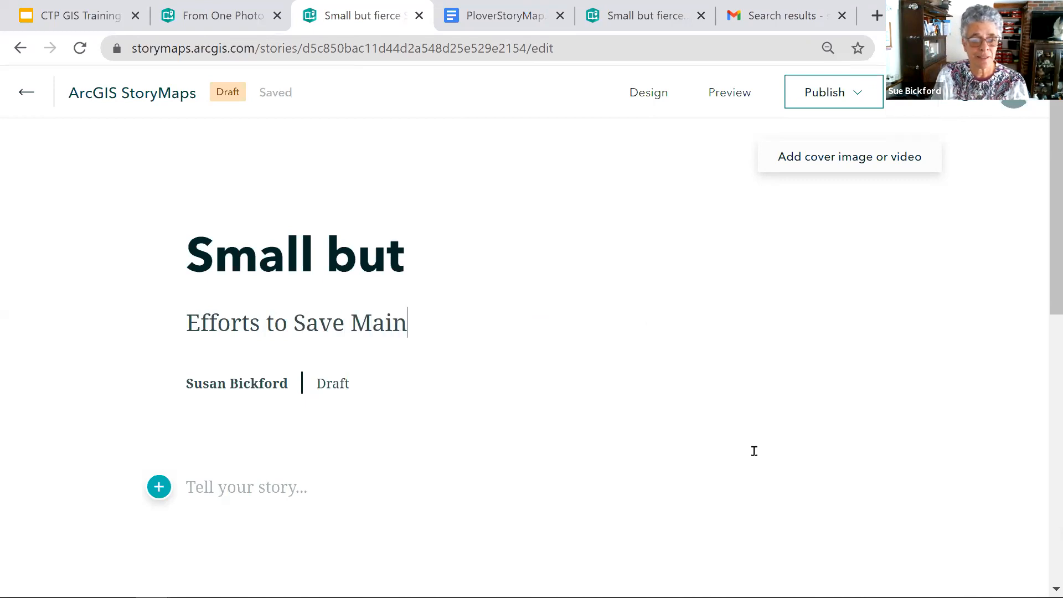
type("e's Ol")
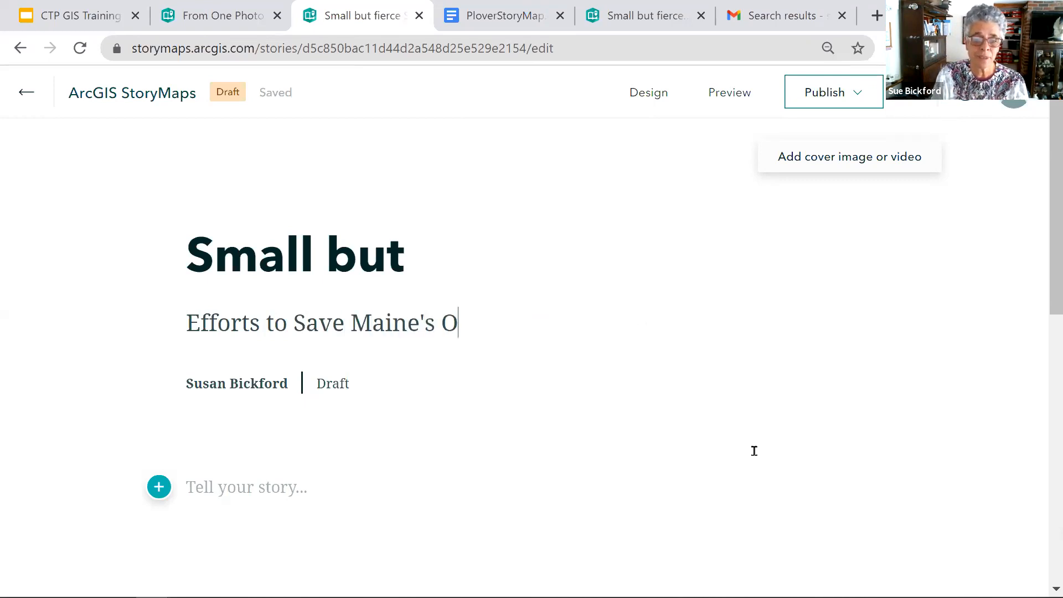
key("BackSpace")
key("BackSpace")
type("Plovers")
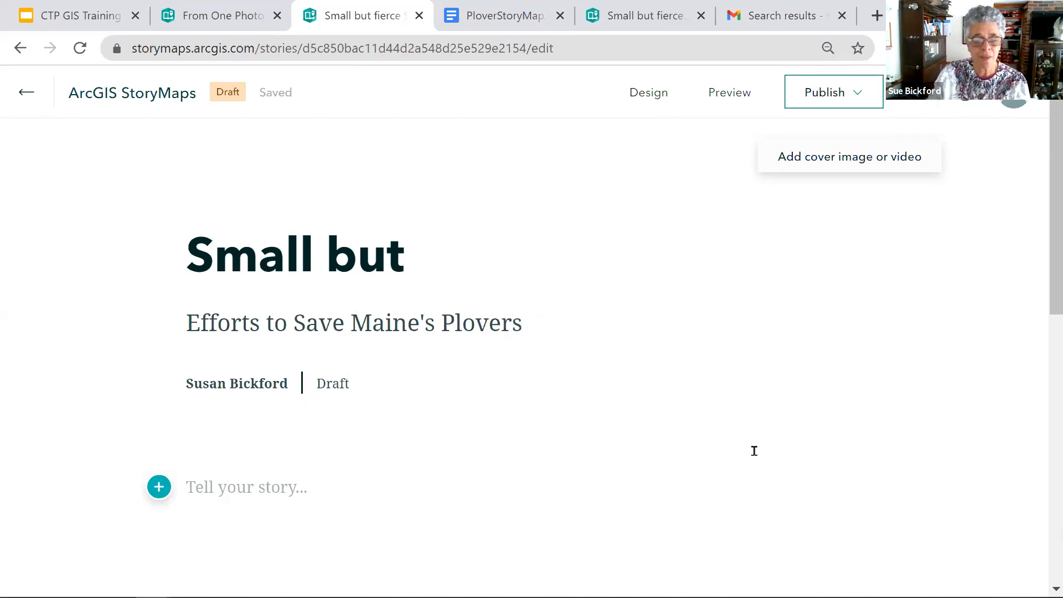
- Try to complete the story title with the word "fierce"
left_click(406, 258)
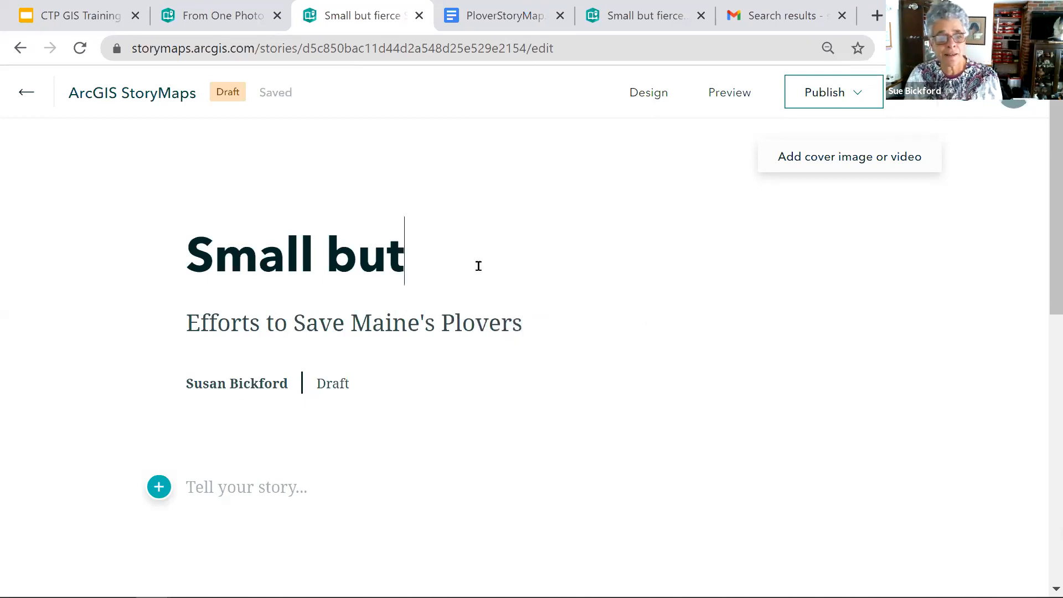
type("f")
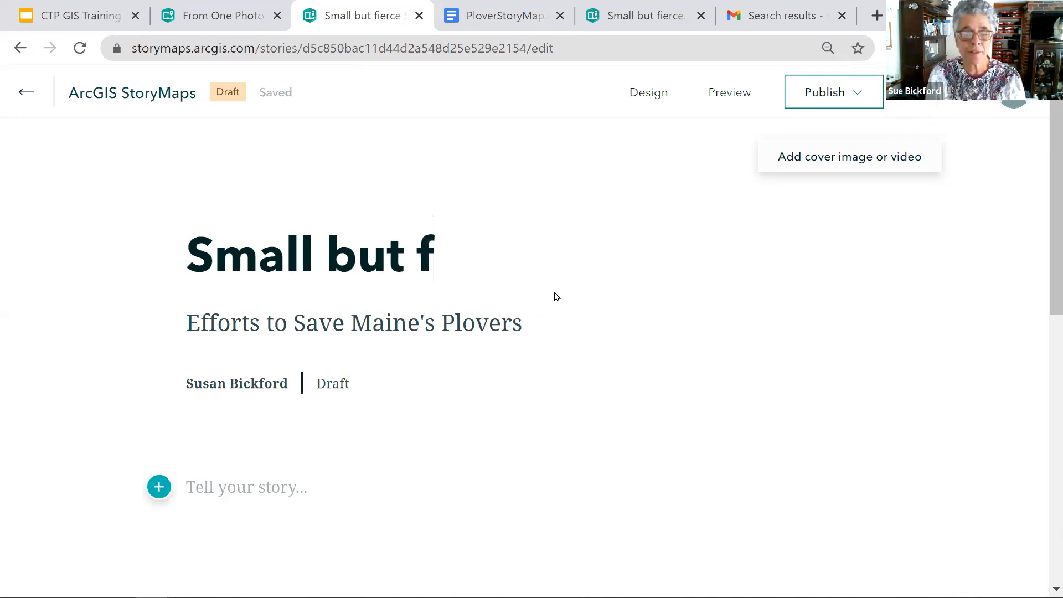
type("ierce Small but fie")
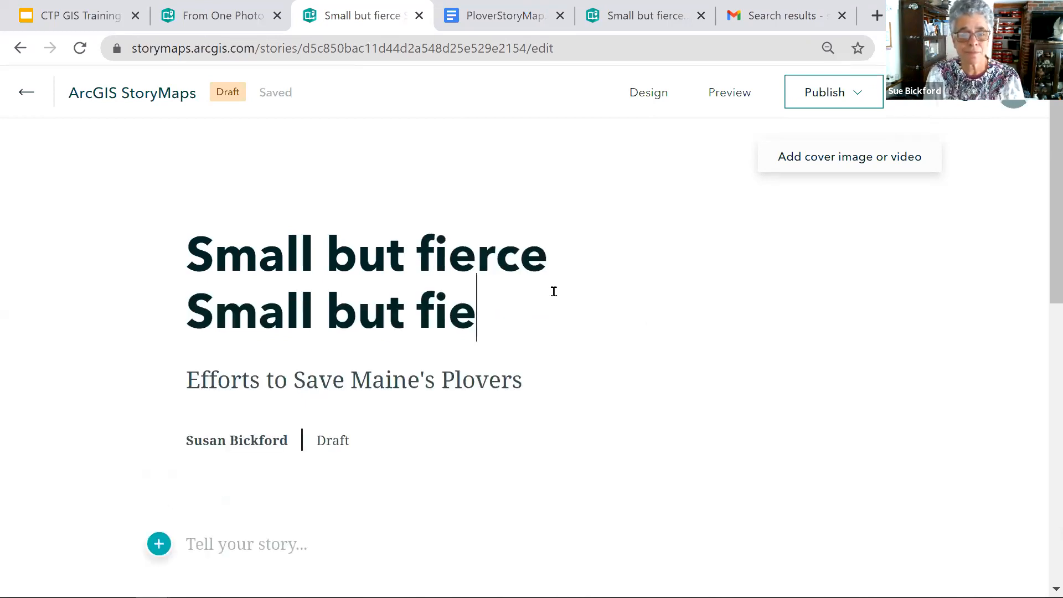
type("ce")
key("Down")
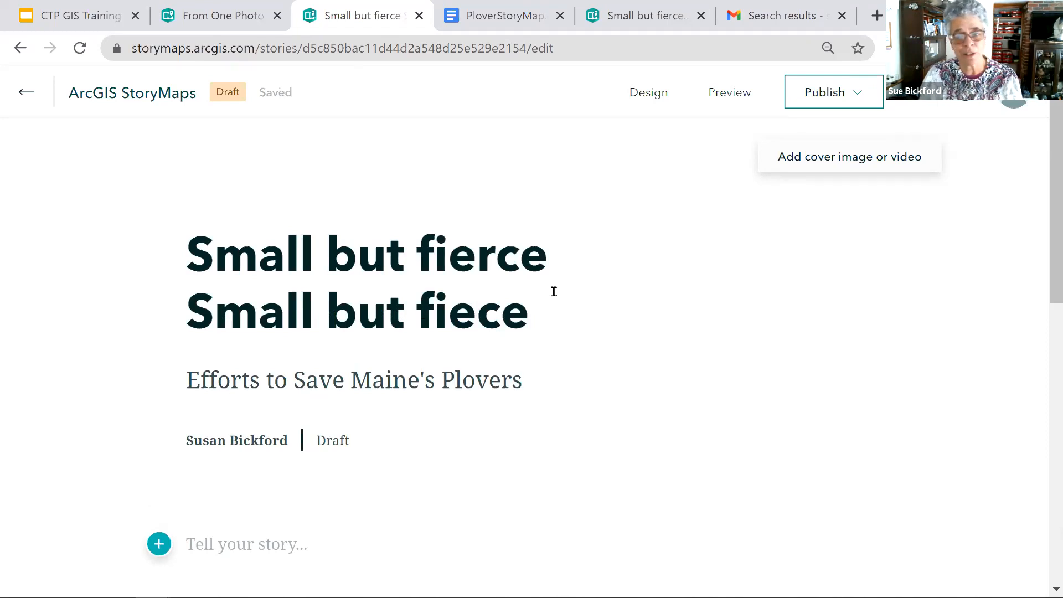
- Delete the duplicated and surplus words from the story title, keeping only "Small"
left_click_drag(546, 321, 422, 313)
key("BackSpace")
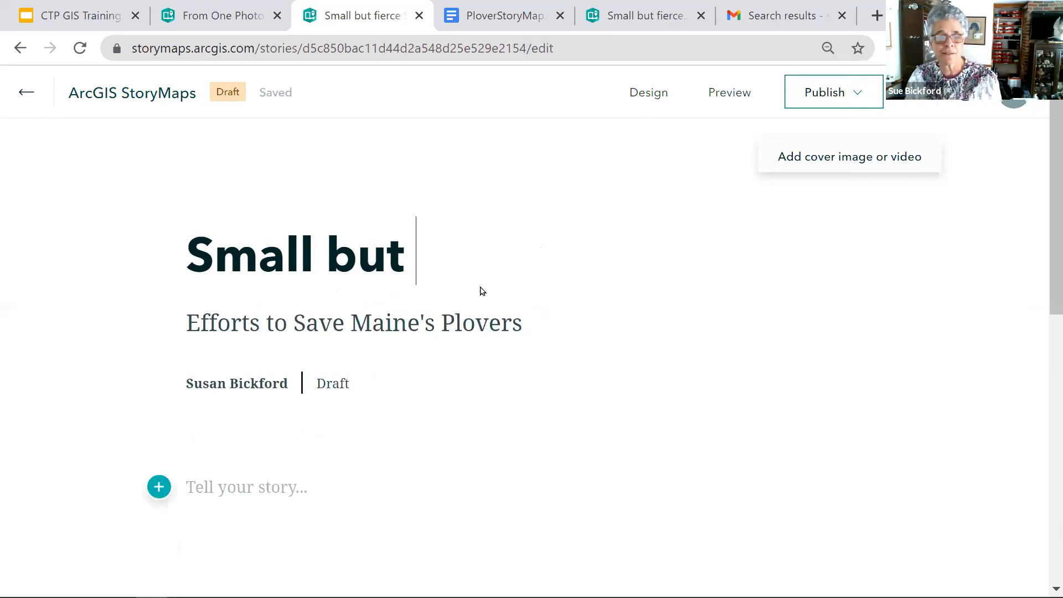
double_click(405, 254)
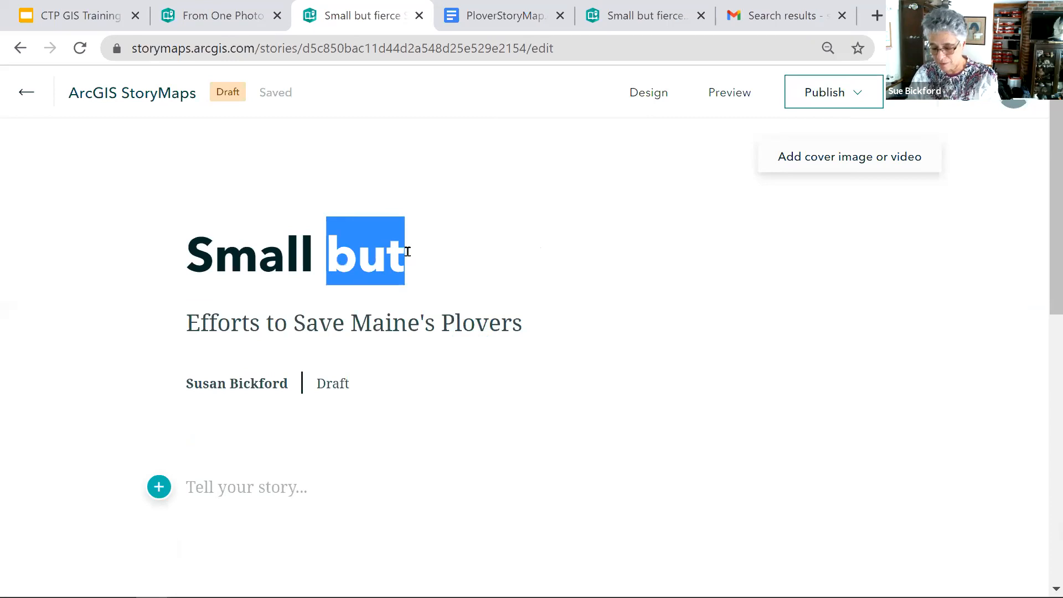
key("BackSpace")
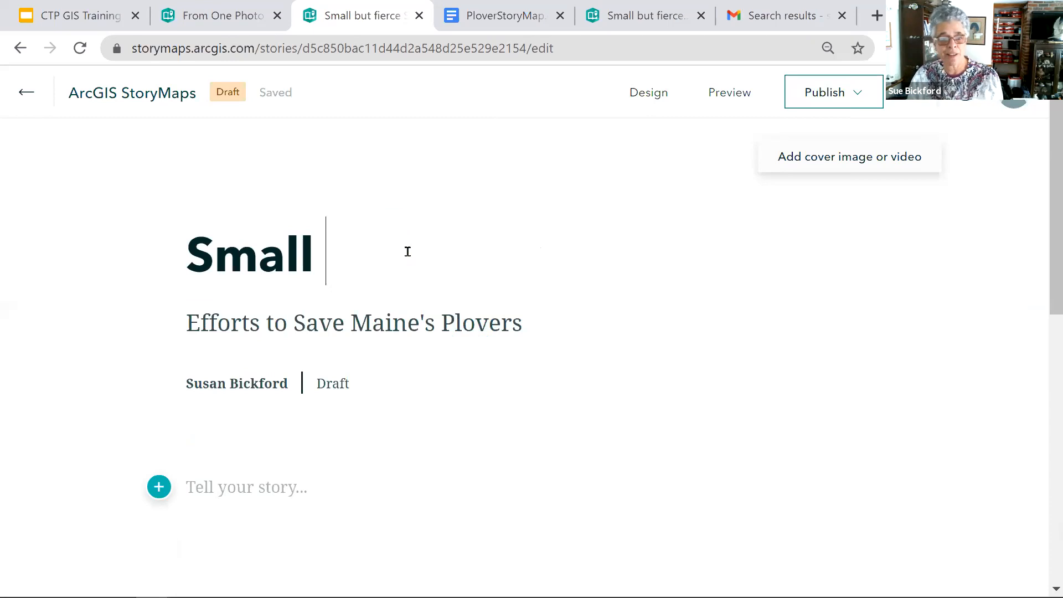
- Upload ploverfamily.JPG from the CTP Training folder and add it as the story's cover image
left_click(825, 165)
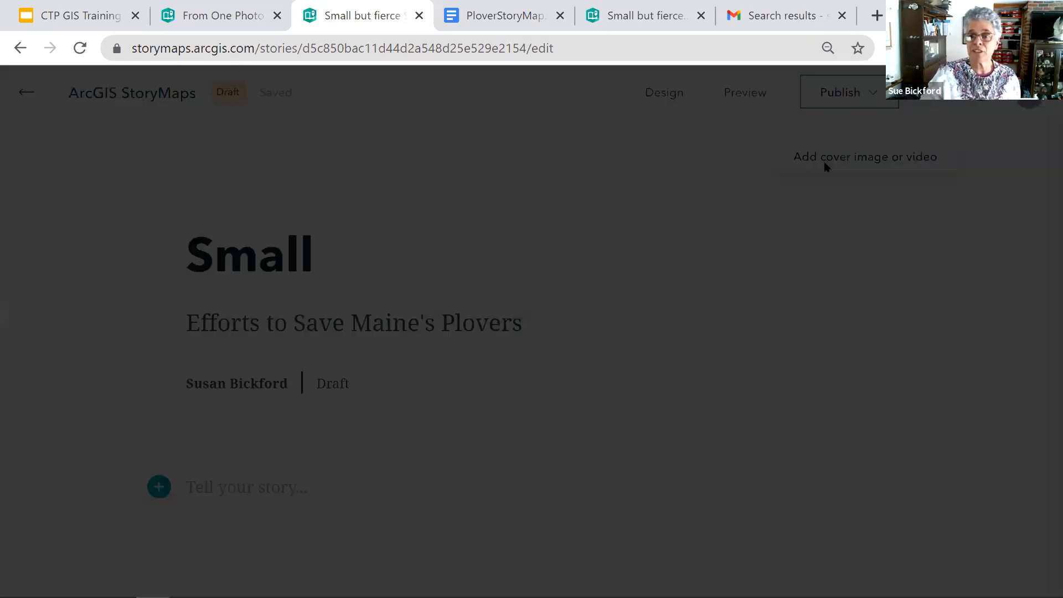
left_click(530, 470)
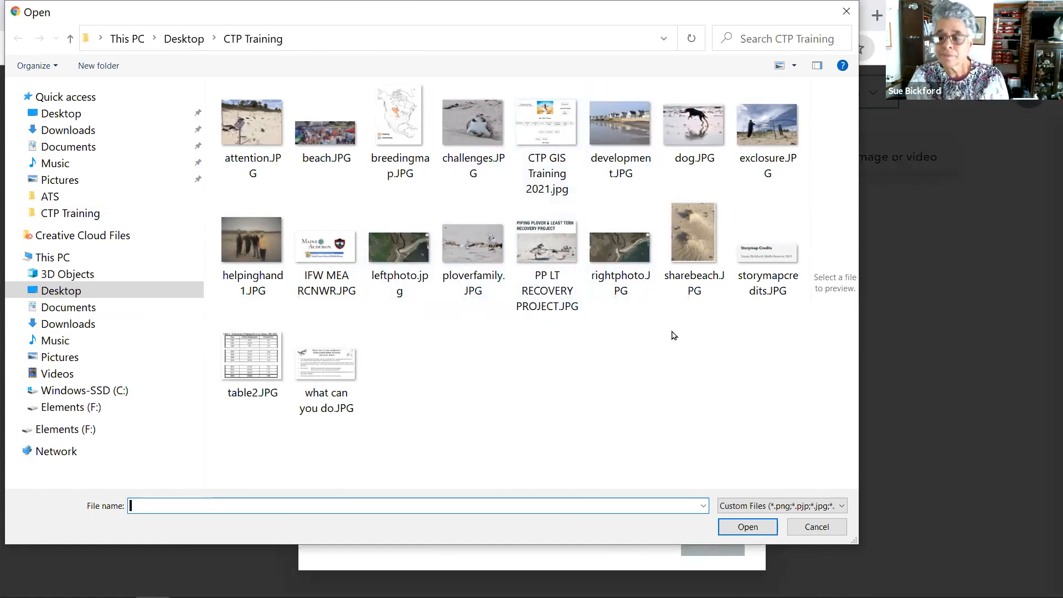
left_click(470, 248)
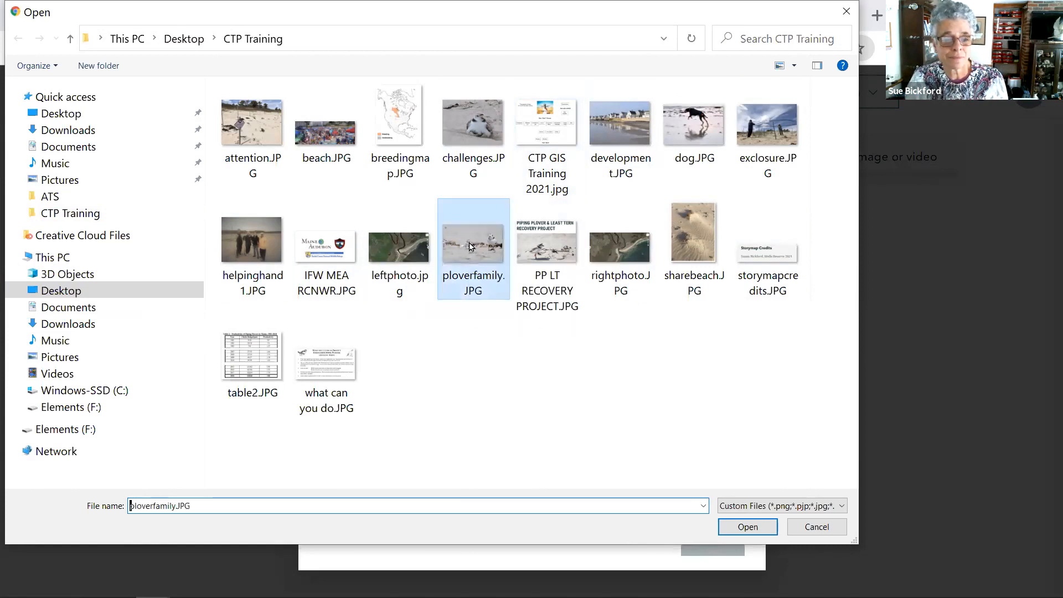
left_click(728, 529)
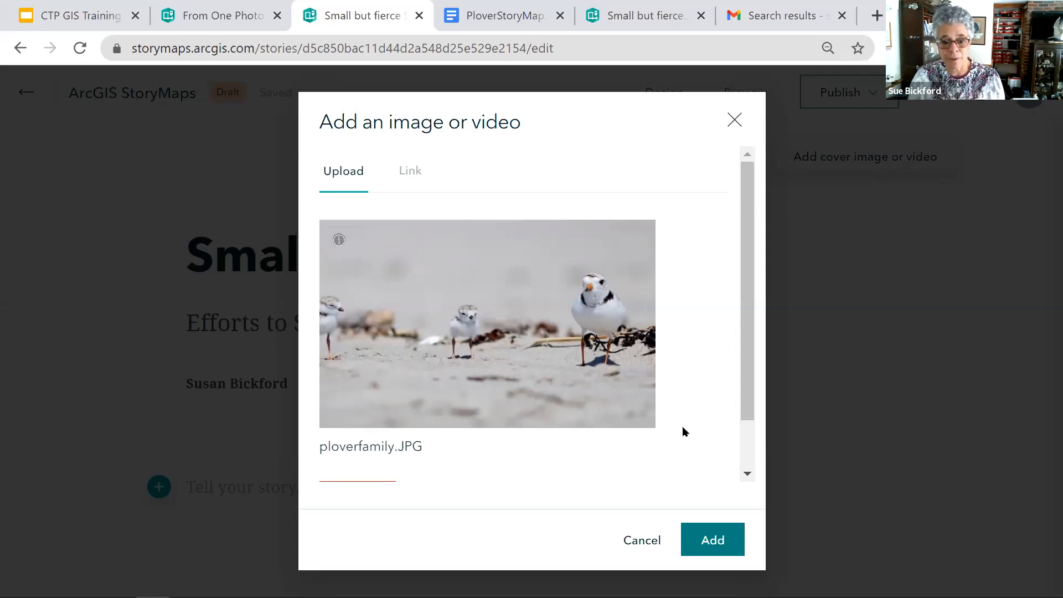
left_click(711, 540)
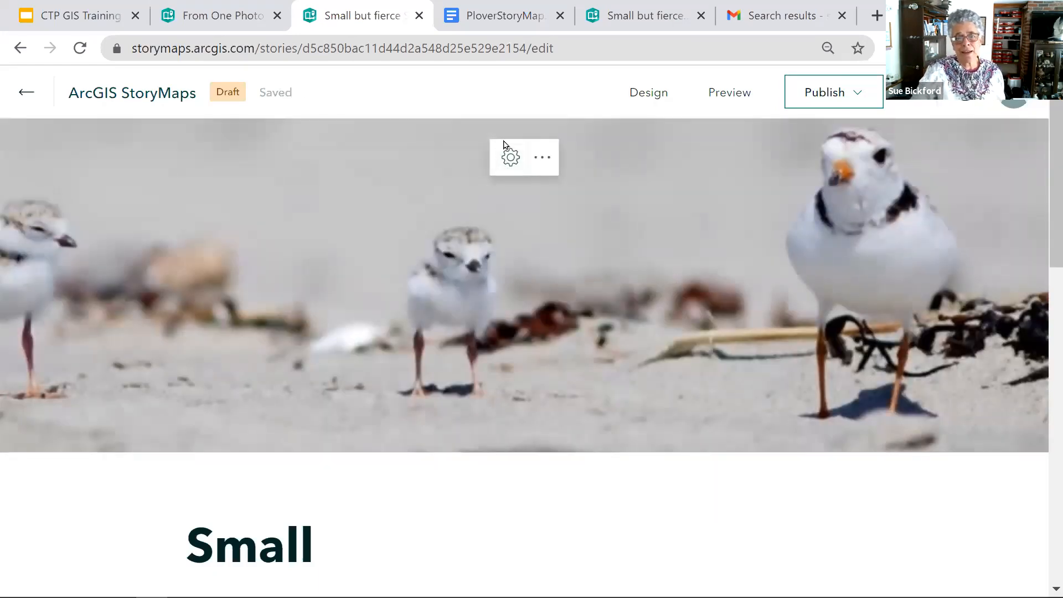
- Set the cover image's focal point on the small chick in the middle of the photo
left_click(543, 159)
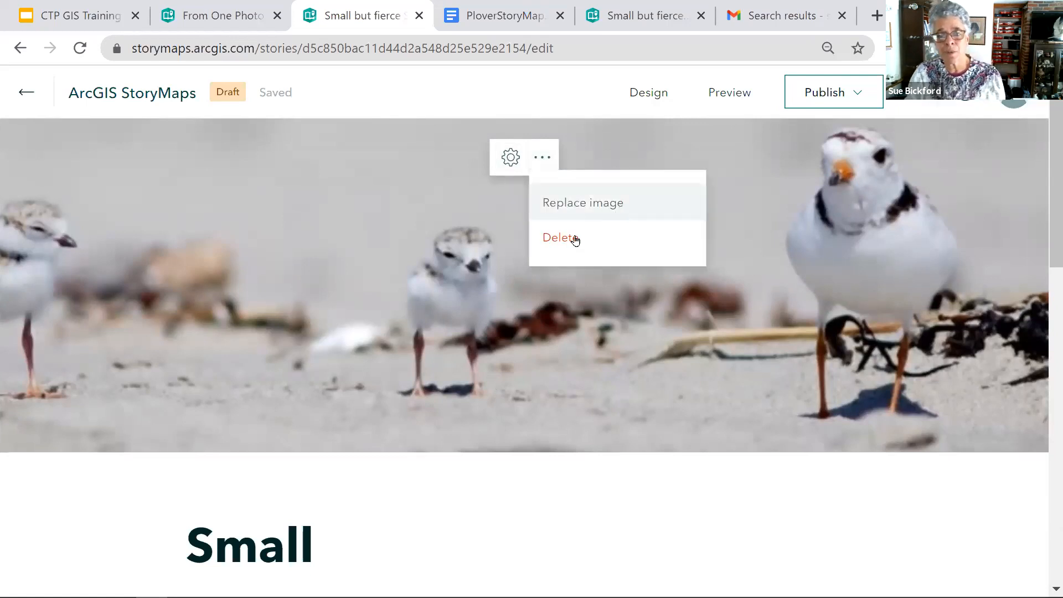
left_click(509, 158)
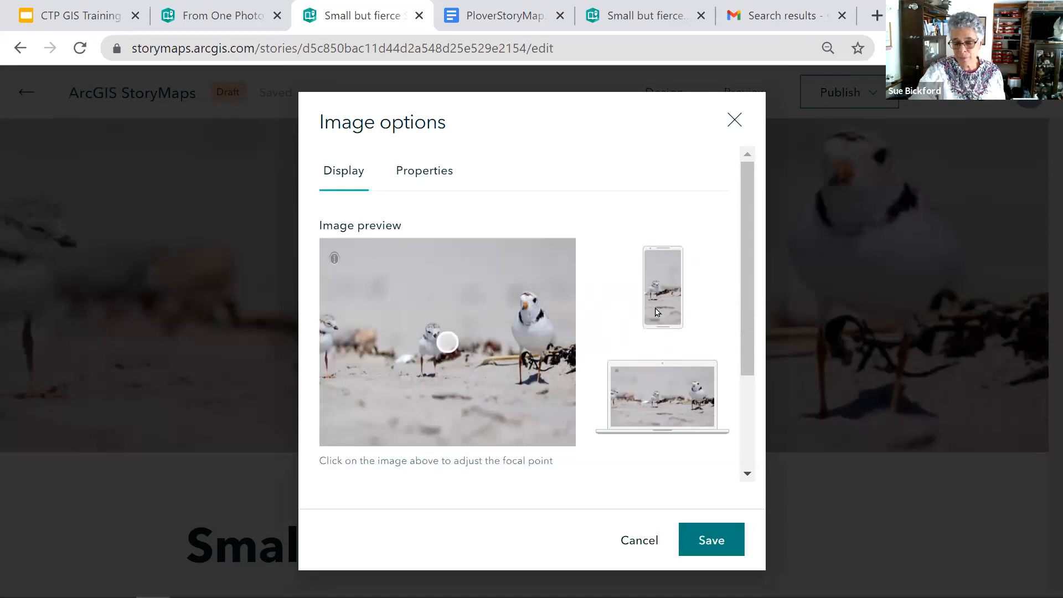
left_click(533, 339)
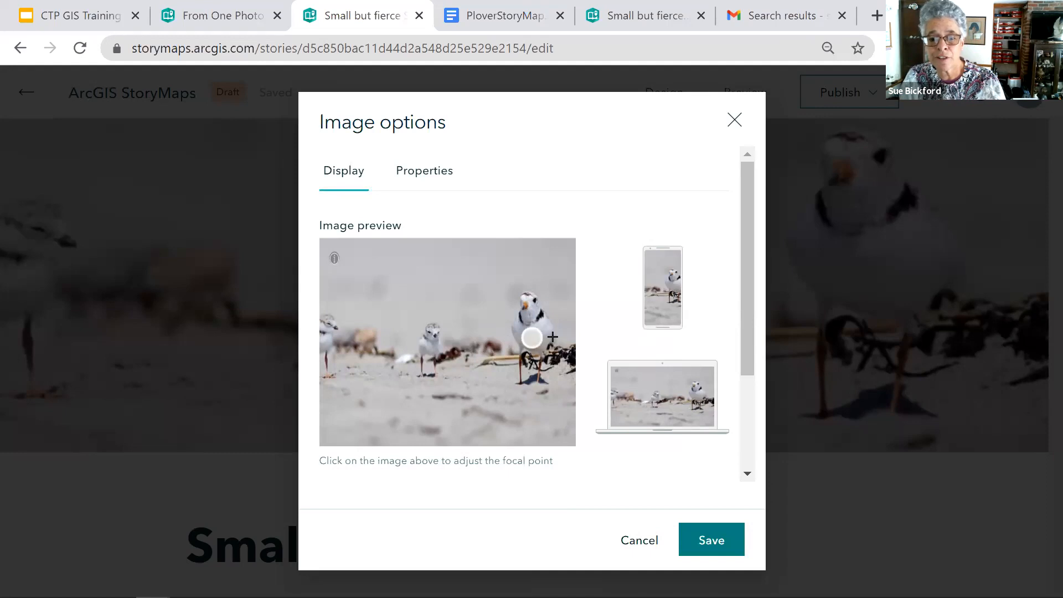
left_click(552, 336)
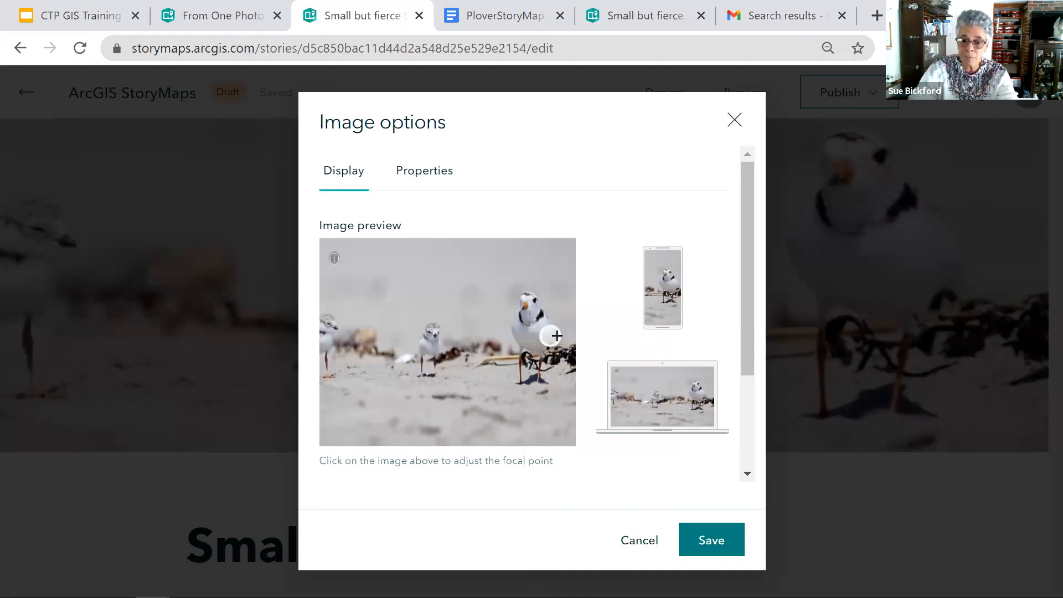
left_click(427, 343)
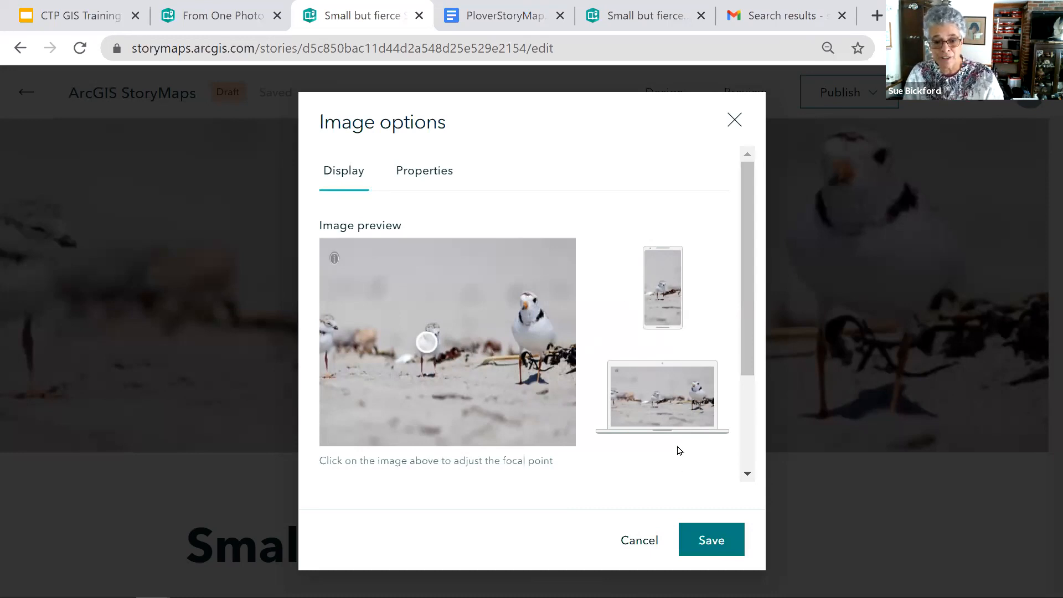
- Credit the cover image to Maine Audubon, give it the alternative text "Plover Family", and save the image options
scroll(458, 363, "down", 2)
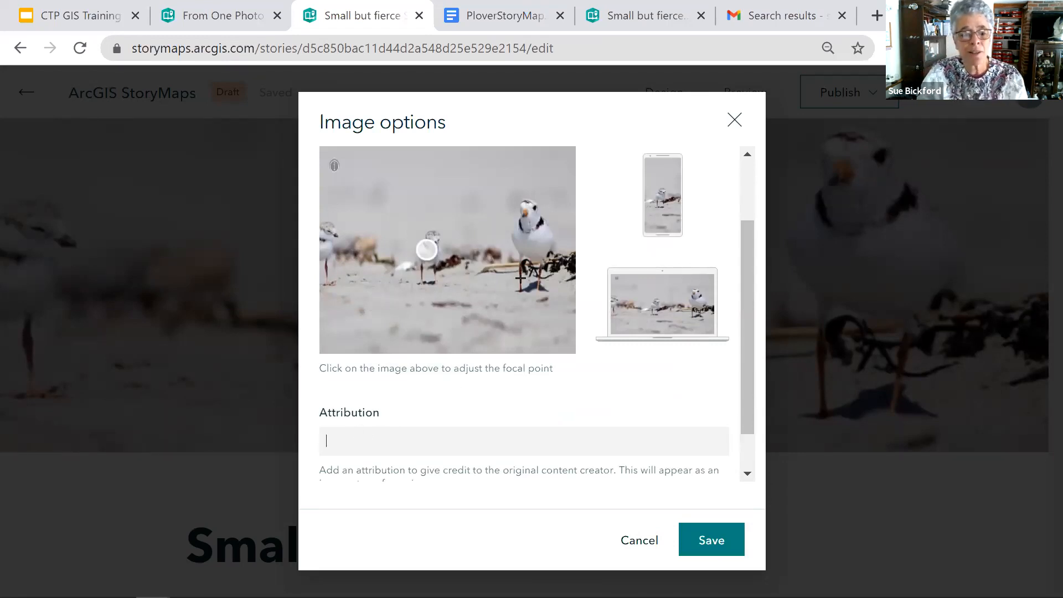
type("aine Audubon")
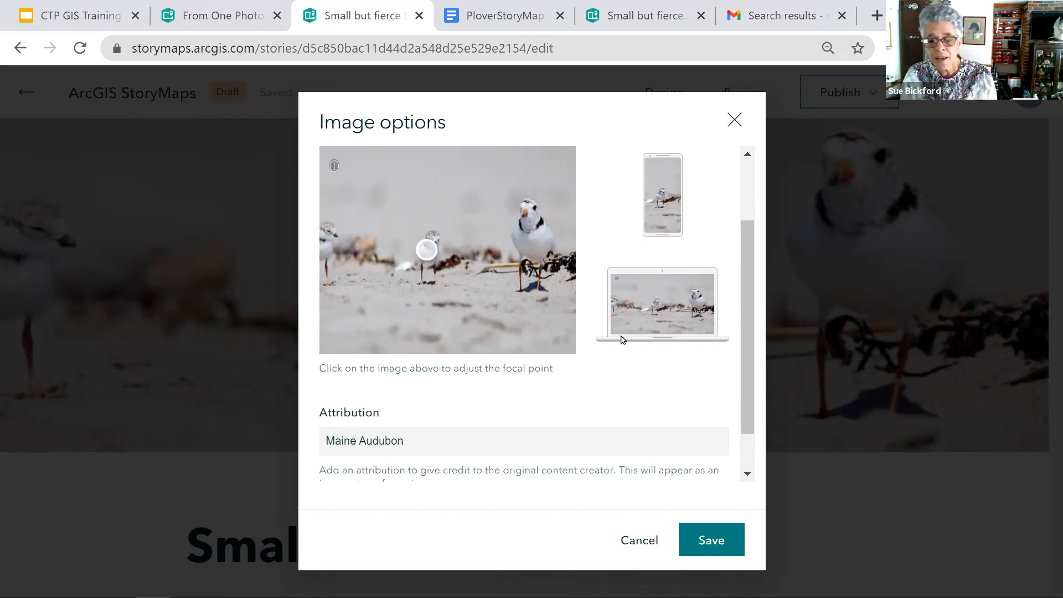
scroll(468, 203, "up", 2)
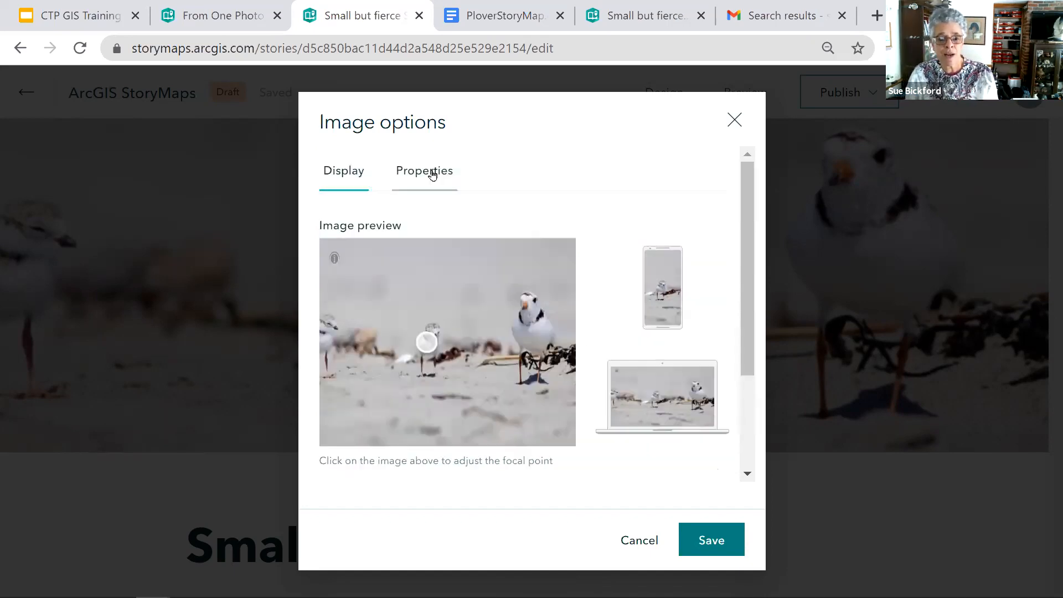
left_click(433, 175)
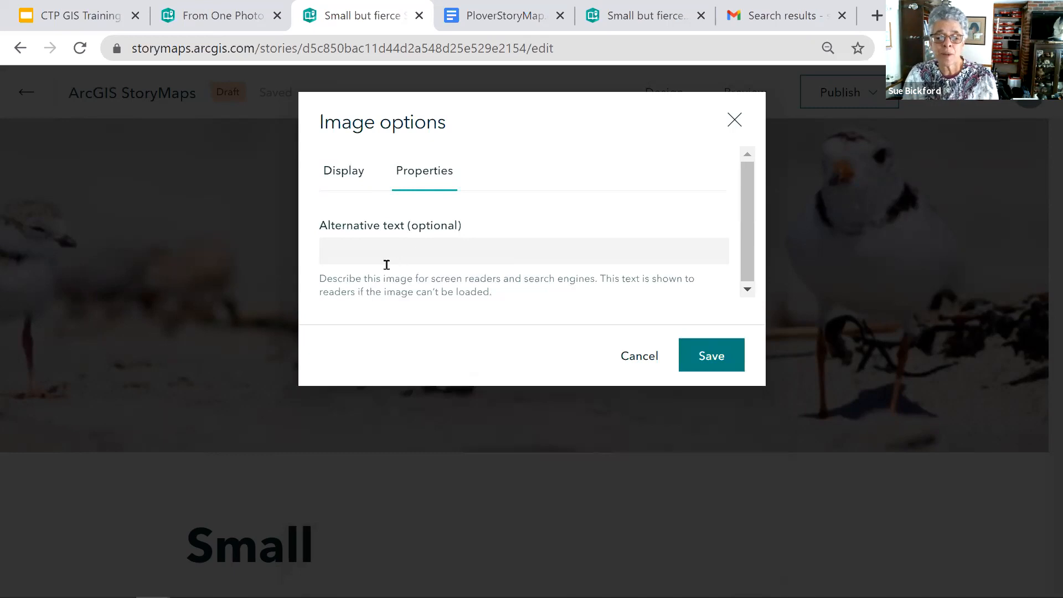
type("Plover")
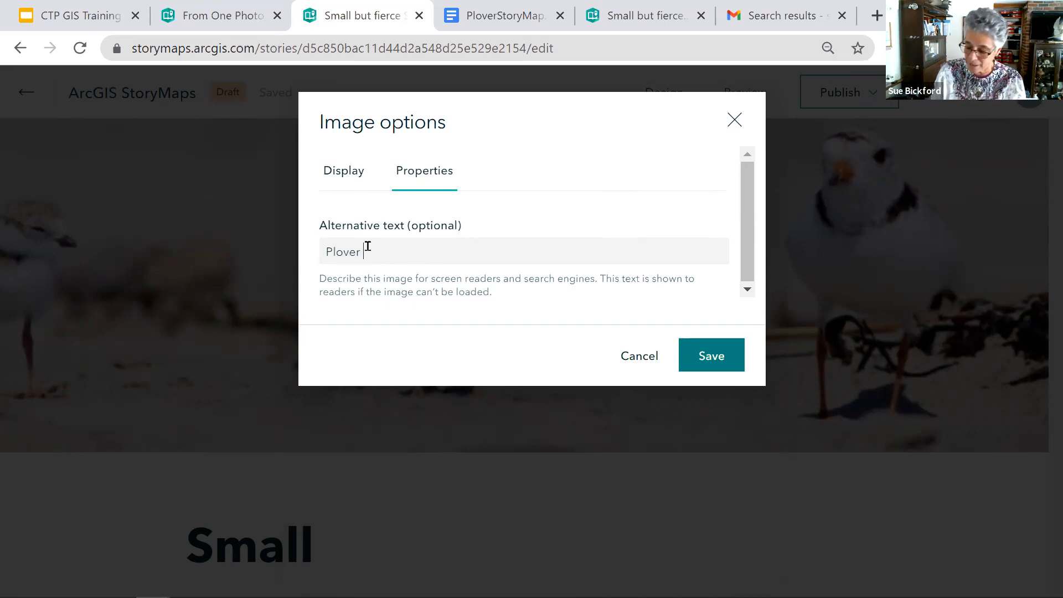
type("Family")
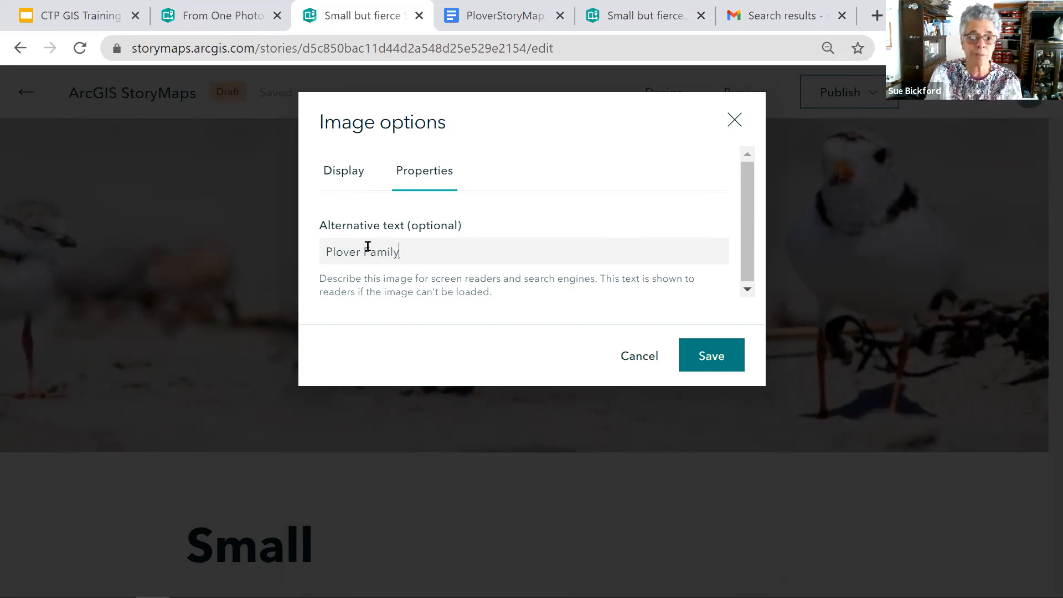
left_click(699, 356)
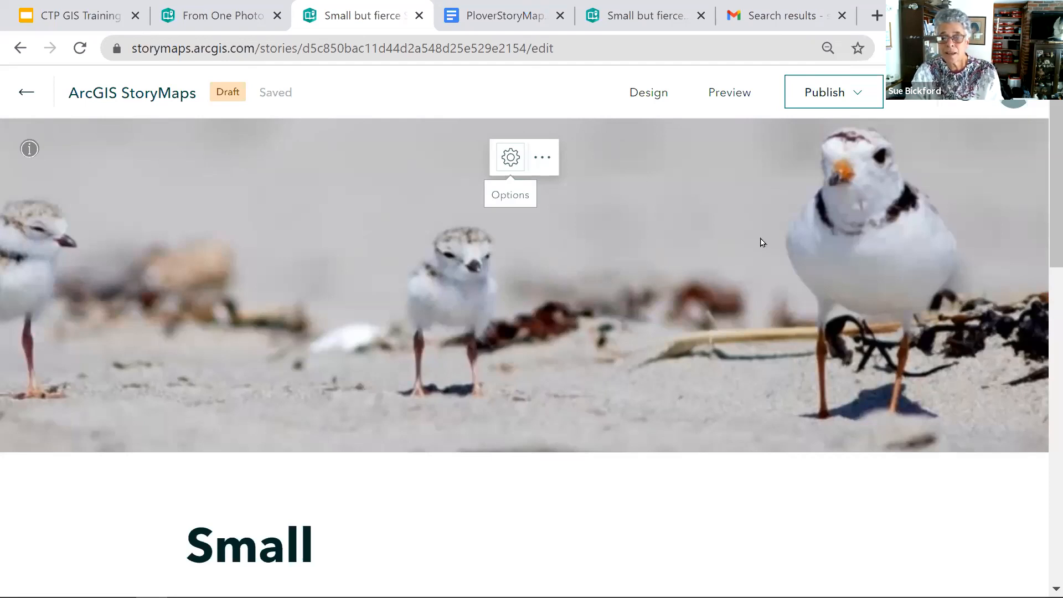
- Try to extend the story title "Small" with "but Fierce", and remove the added words
scroll(803, 298, "down", 3)
left_click(340, 360)
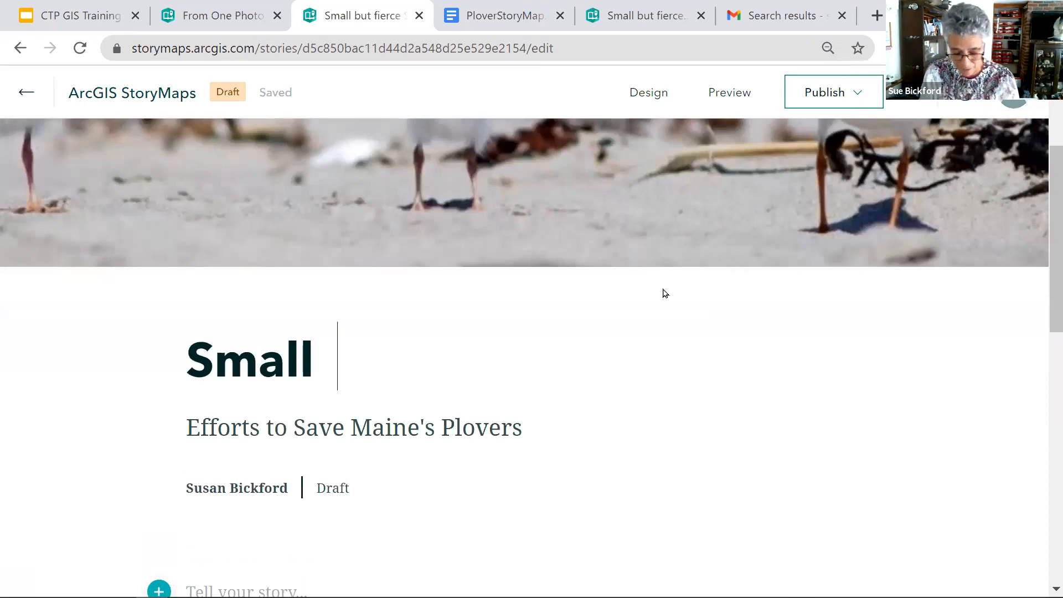
type("but")
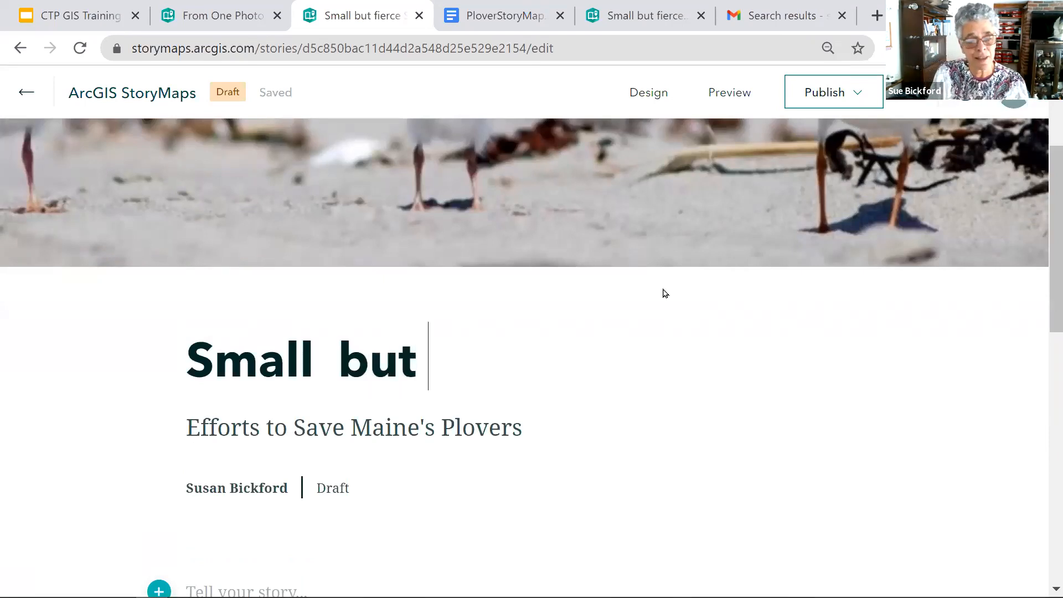
type(" Fie")
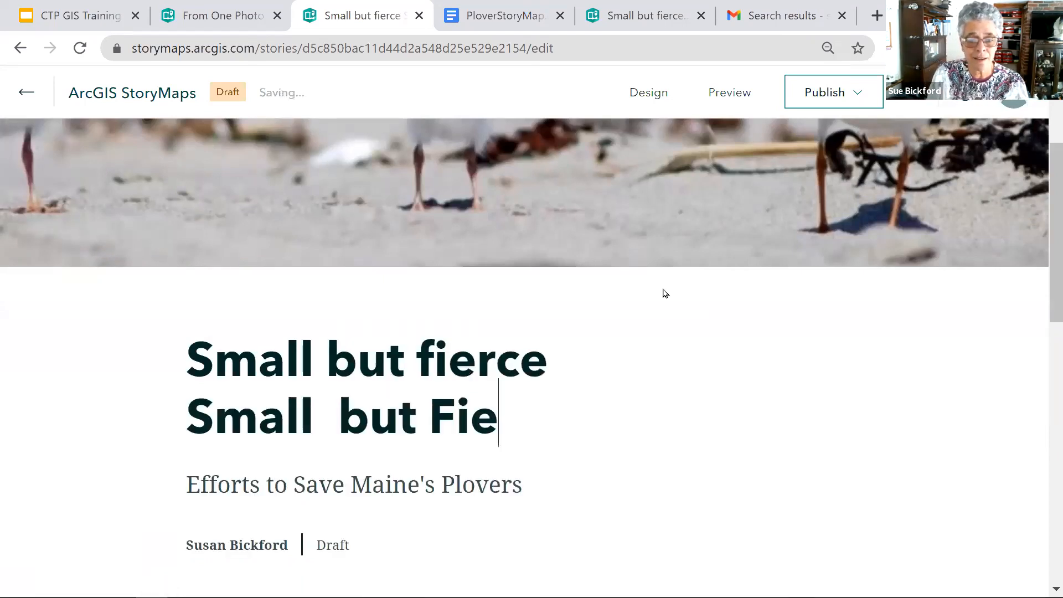
key("BackSpace")
key("BackSpace")
key("BackSpace")
key("BackSpace")
key("BackSpace")
key("BackSpace")
key("BackSpace")
key("BackSpace")
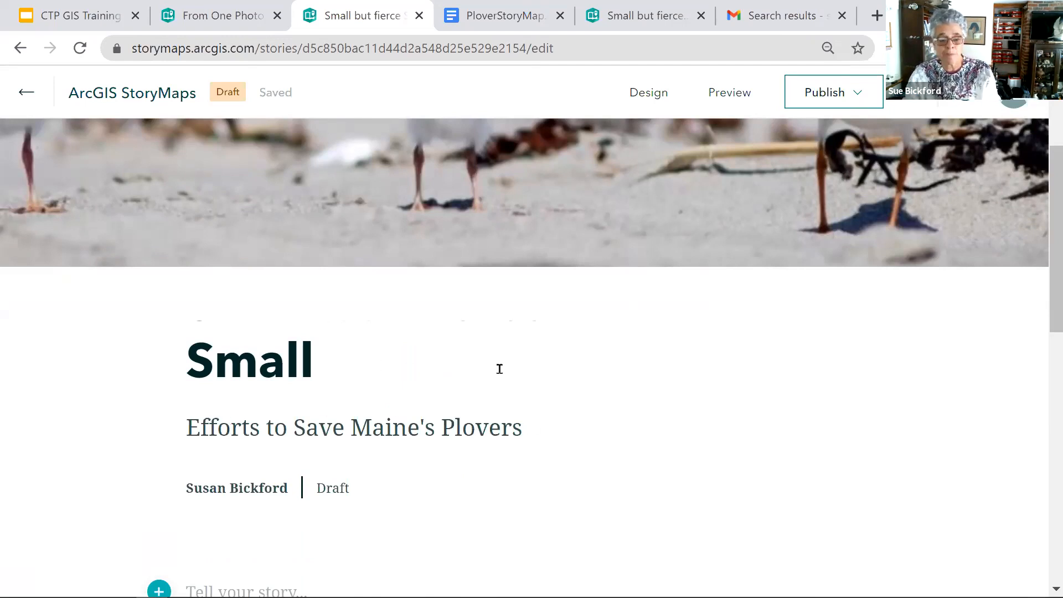
scroll(504, 364, "down", 3)
scroll(503, 365, "up", 3)
scroll(504, 364, "up", 3)
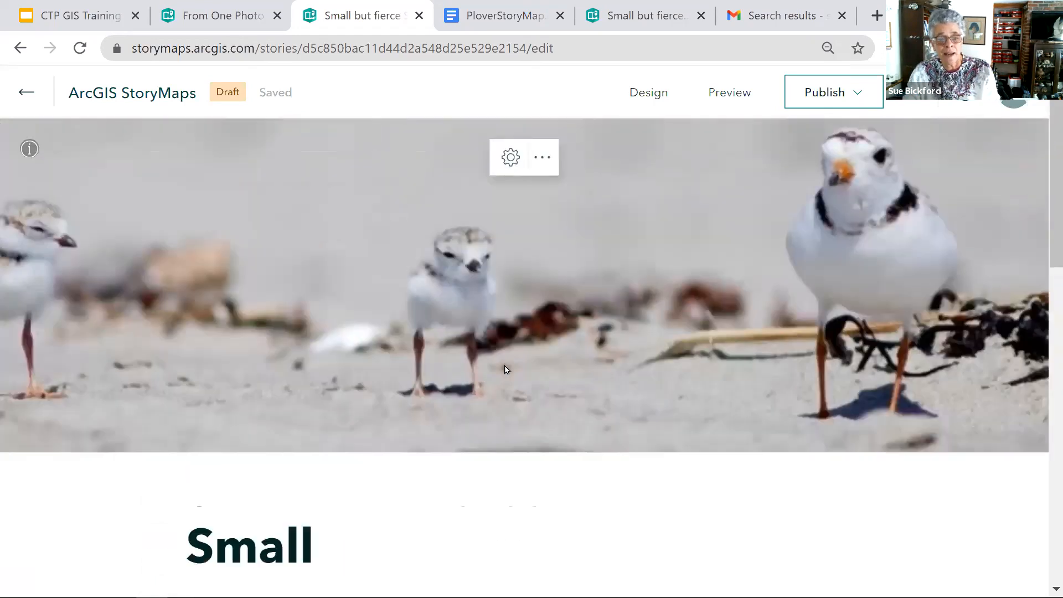
scroll(504, 364, "down", 3)
scroll(505, 370, "up", 3)
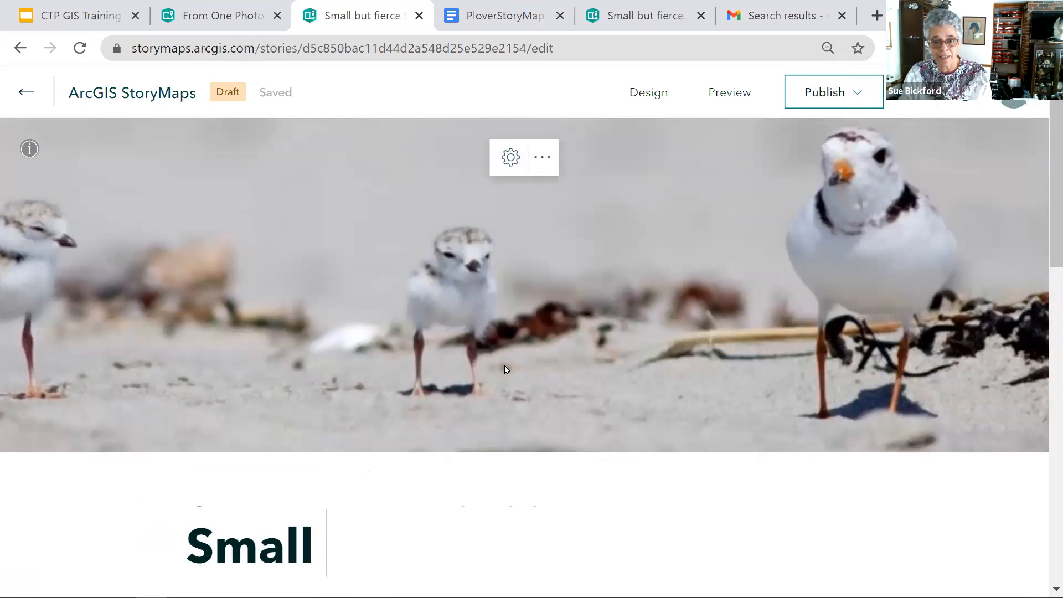
- Open the list of content blocks below the story header and examine the Basic, Media and Immersive block types
scroll(505, 370, "down", 6)
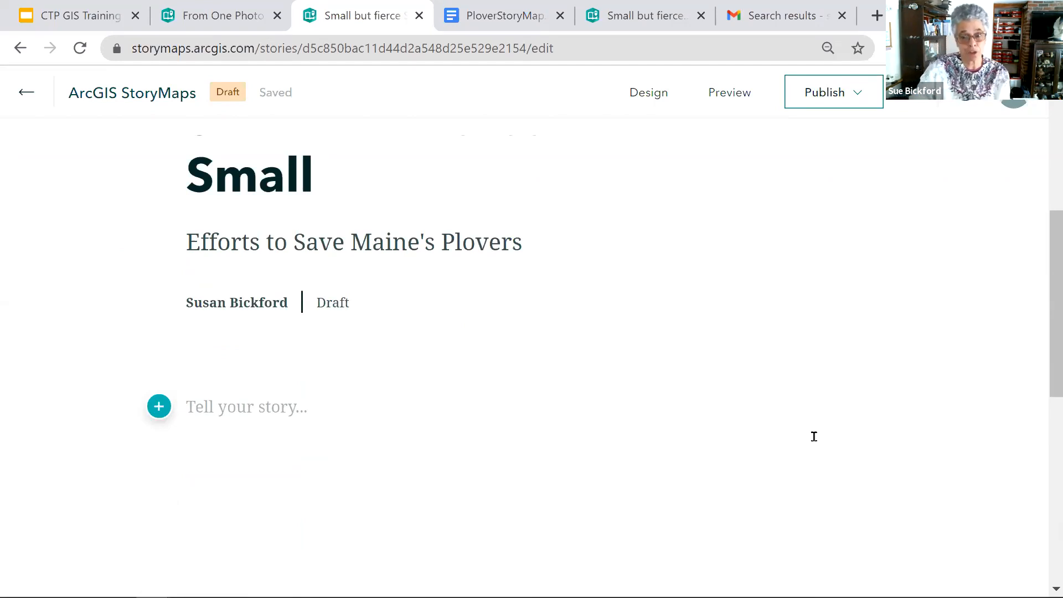
left_click(159, 407)
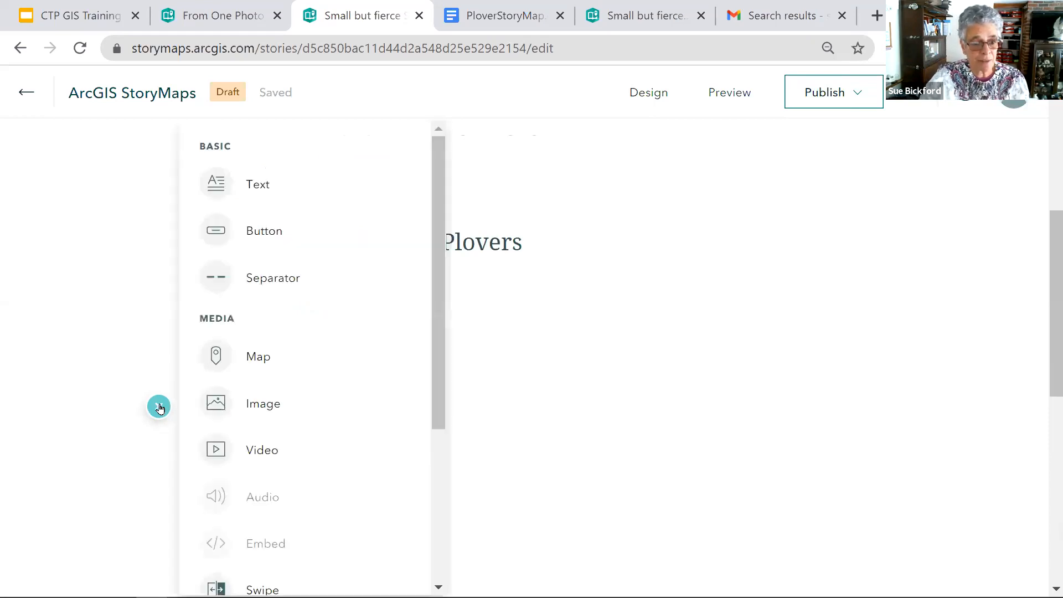
mouse_move(260, 187)
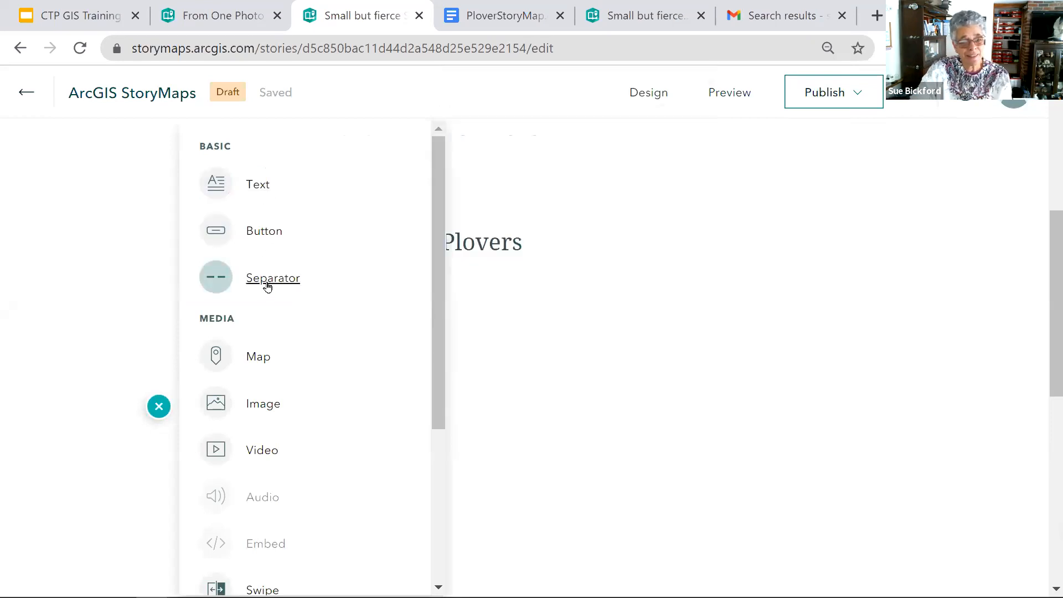
mouse_move(267, 283)
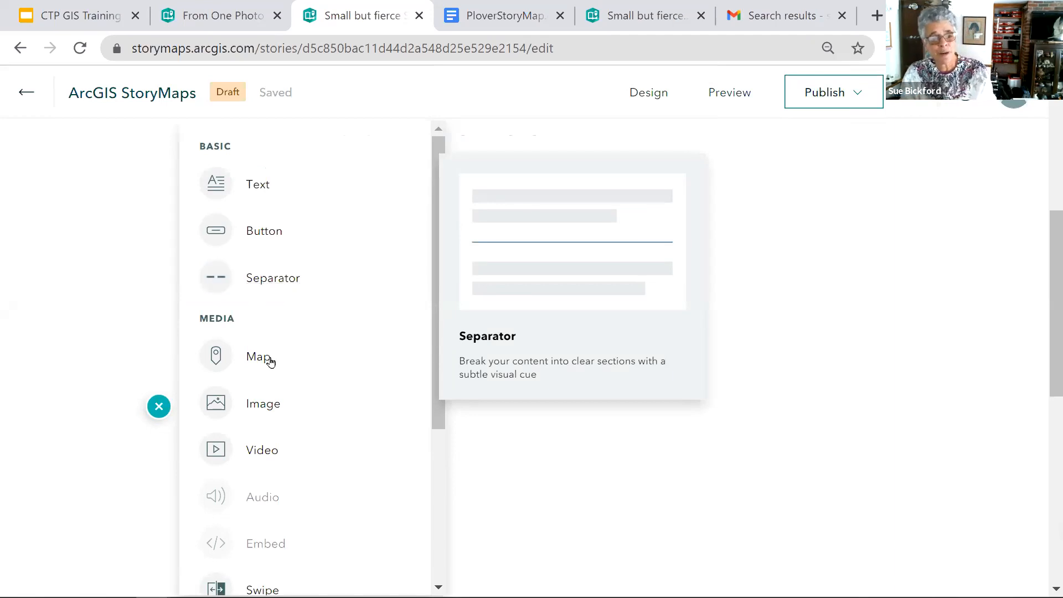
mouse_move(267, 364)
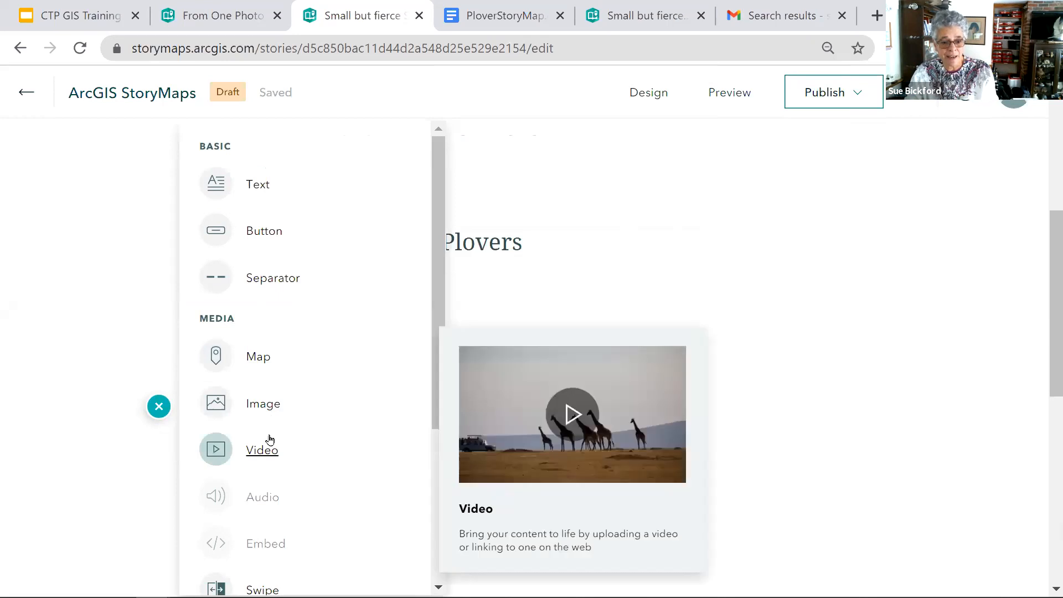
scroll(313, 434, "down", 3)
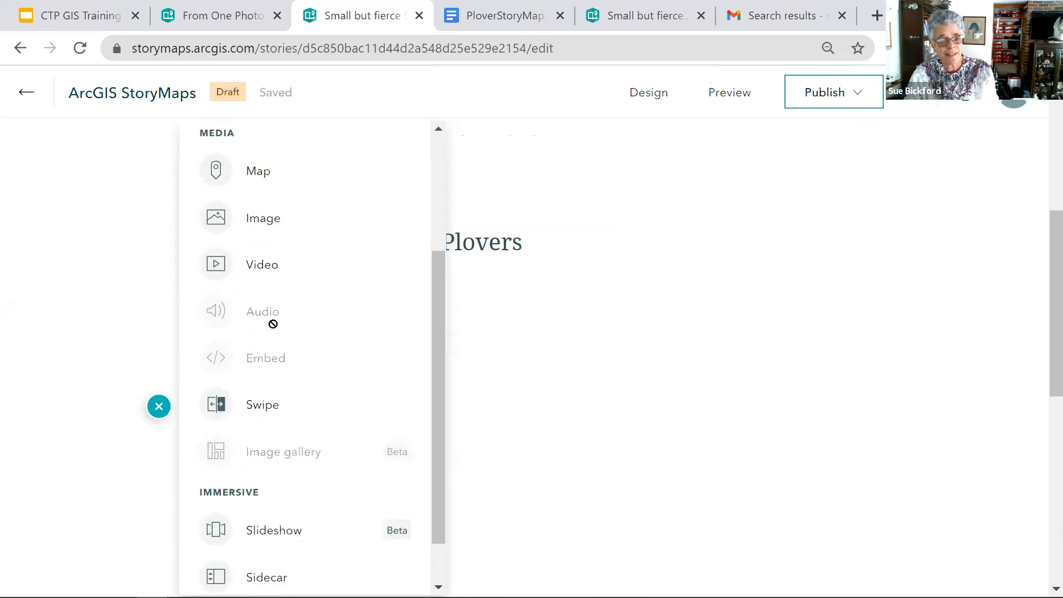
mouse_move(308, 367)
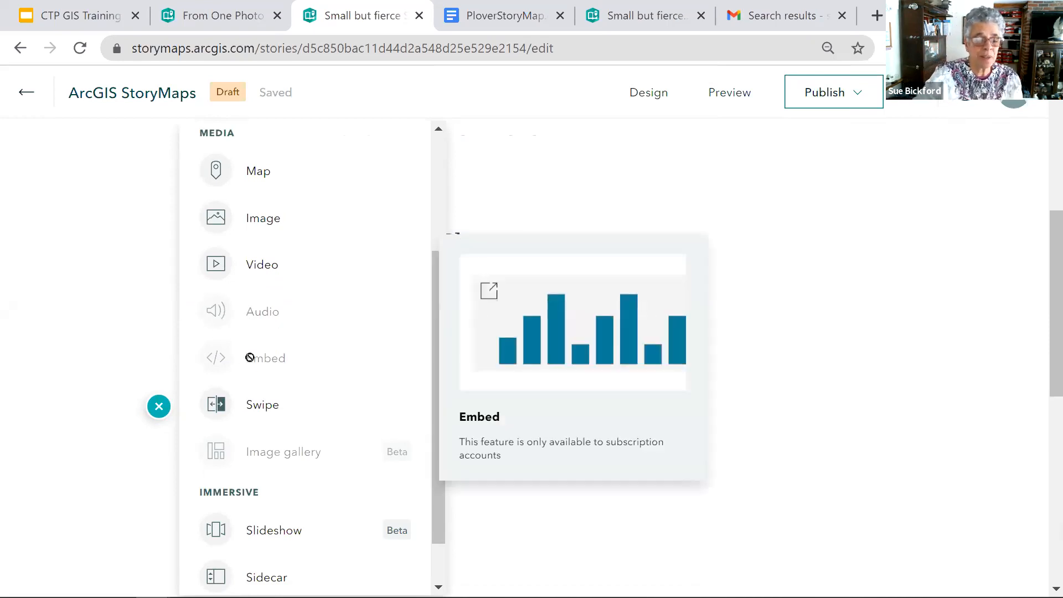
mouse_move(270, 408)
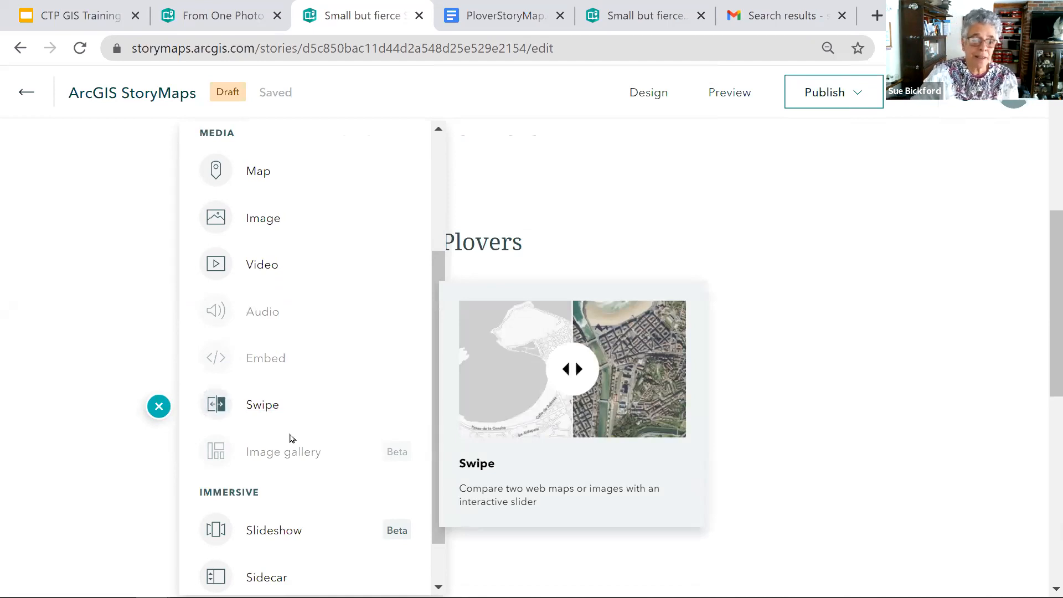
mouse_move(307, 451)
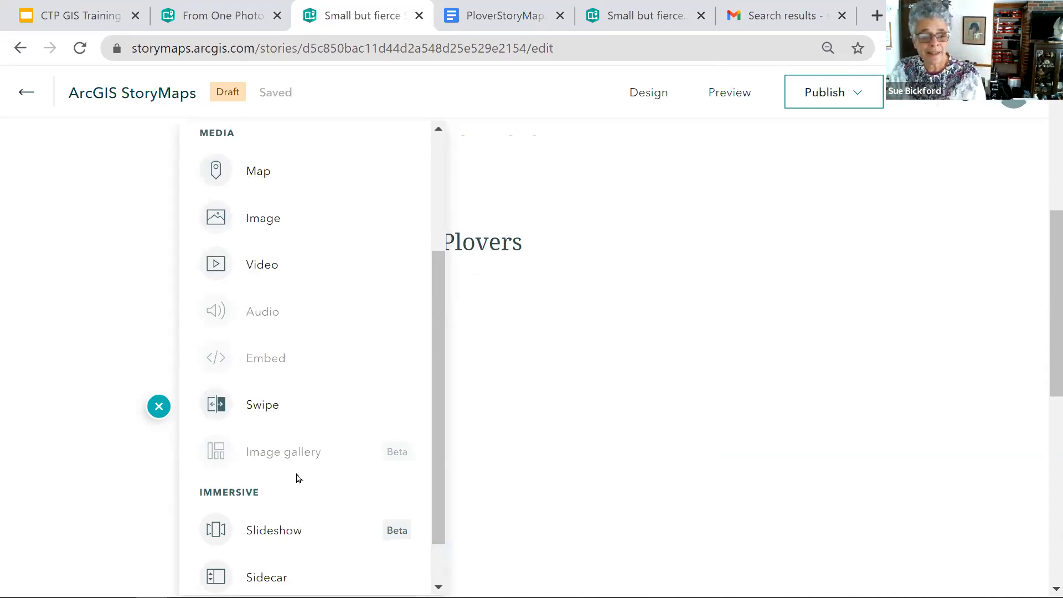
mouse_move(298, 178)
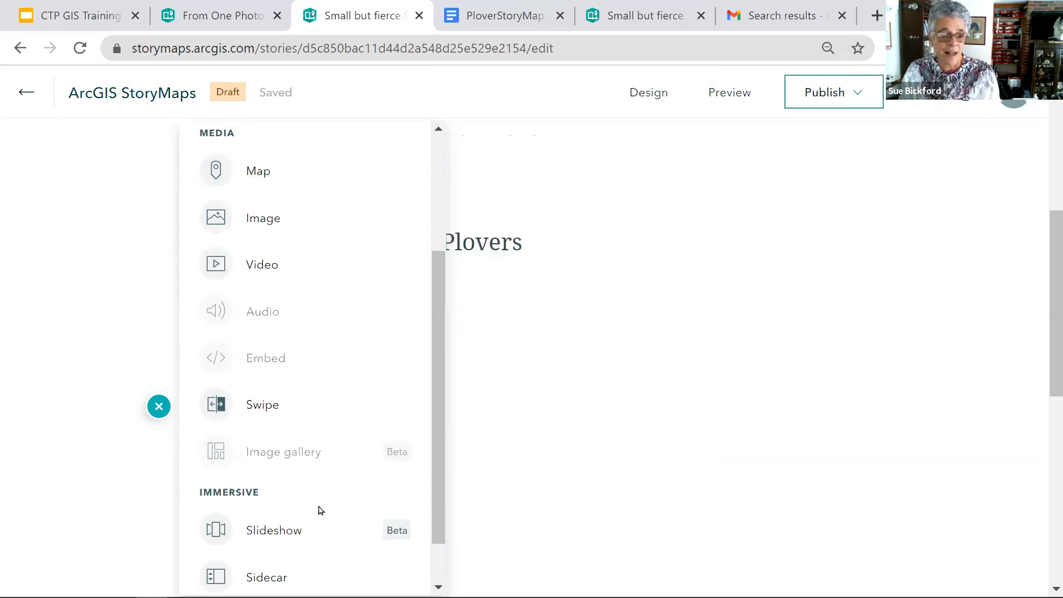
scroll(306, 512, "down", 1)
scroll(305, 513, "down", 1)
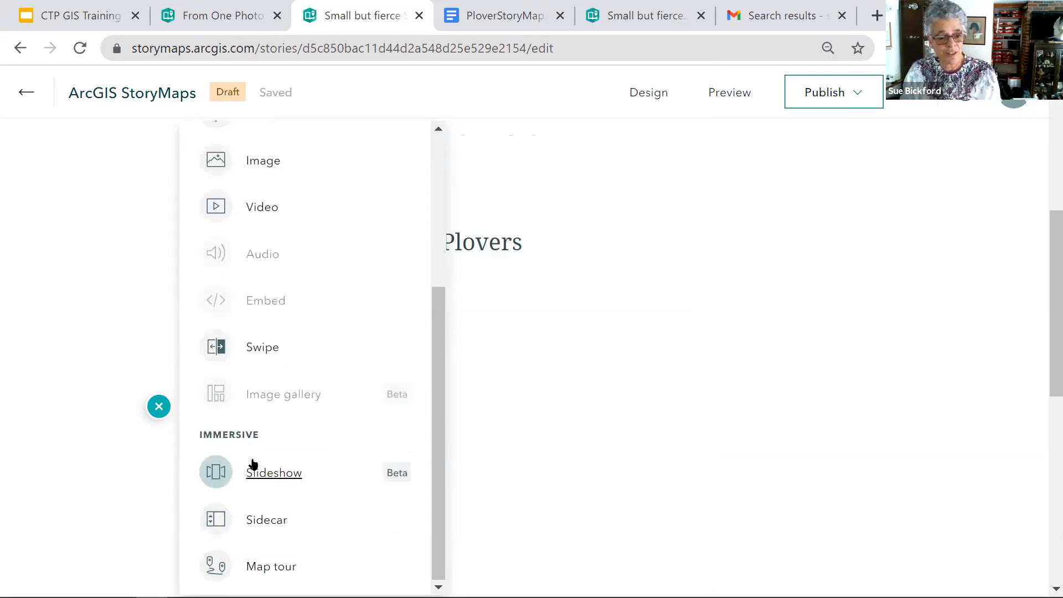
mouse_move(257, 475)
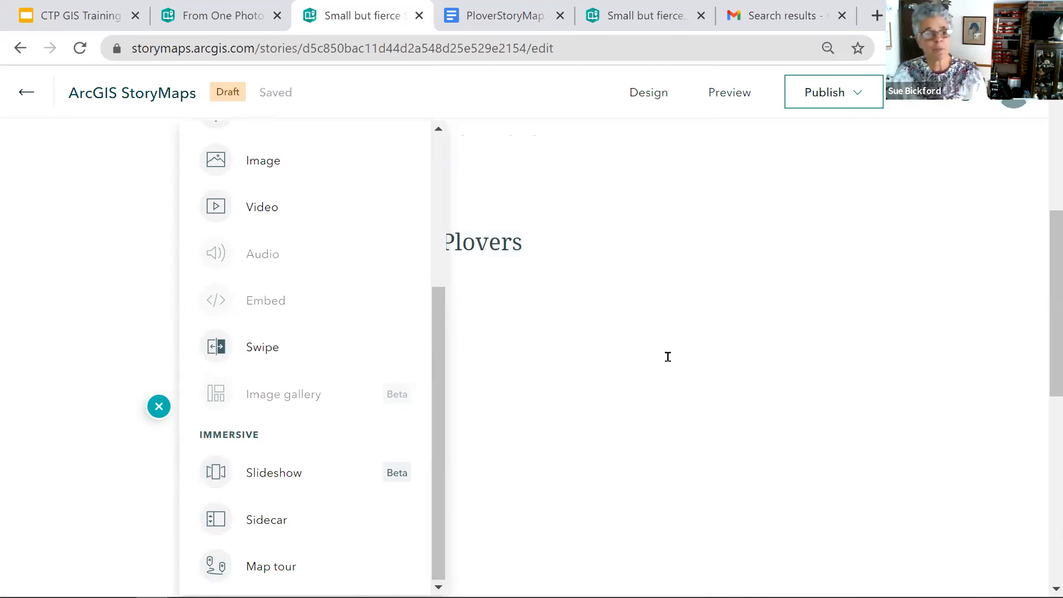
- Add a text block below the story header reading "Though she be small she is fierce"
left_click_drag(439, 471, 449, 272)
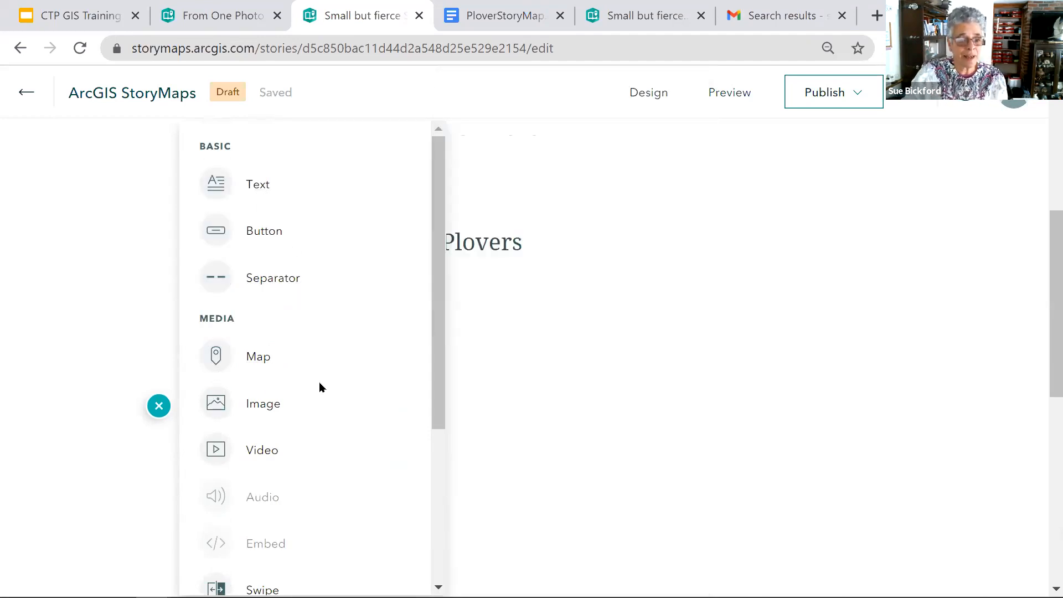
left_click(251, 185)
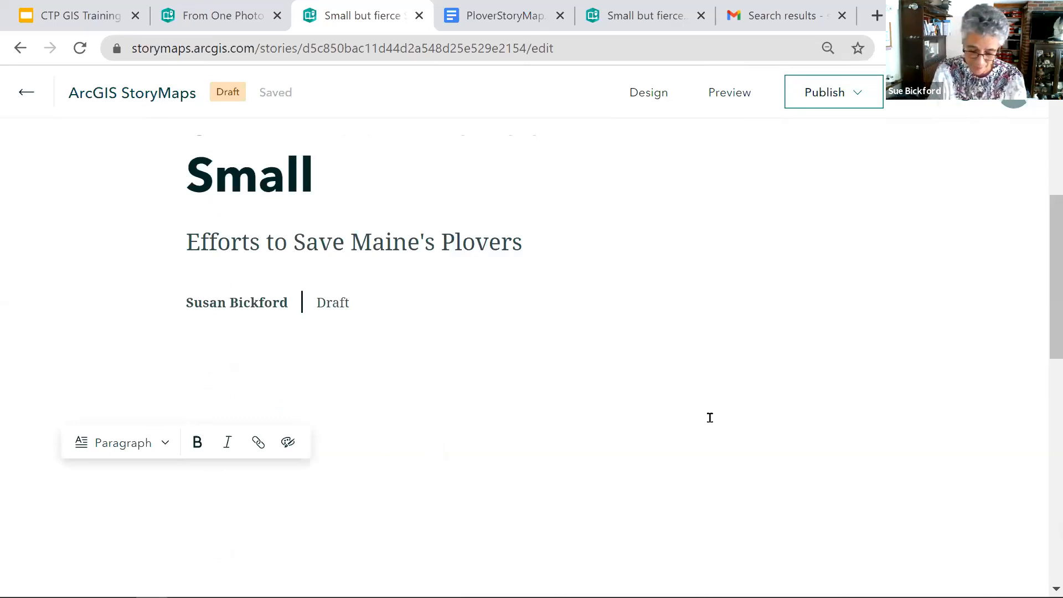
type("thoug")
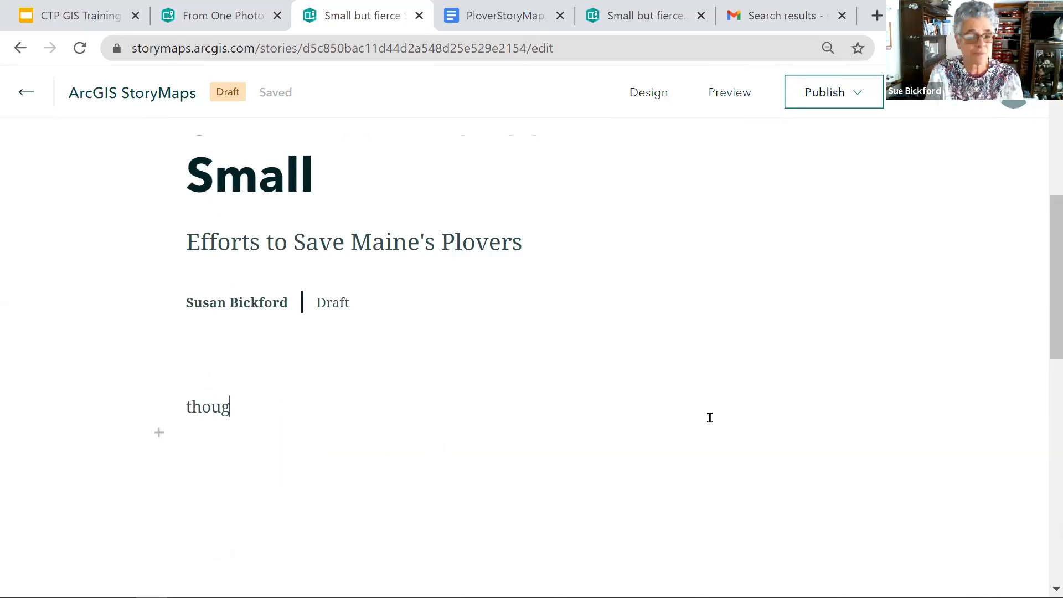
key("BackSpace")
key("BackSpace")
key("BackSpace")
key("BackSpace")
key("BackSpace")
type("T")
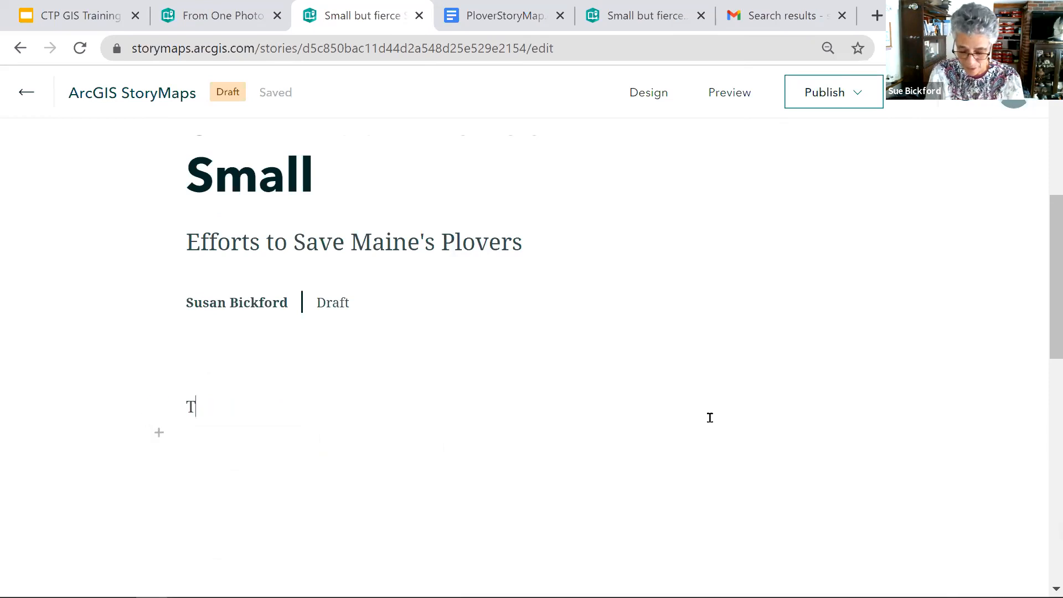
type("hough she be small she is fiec")
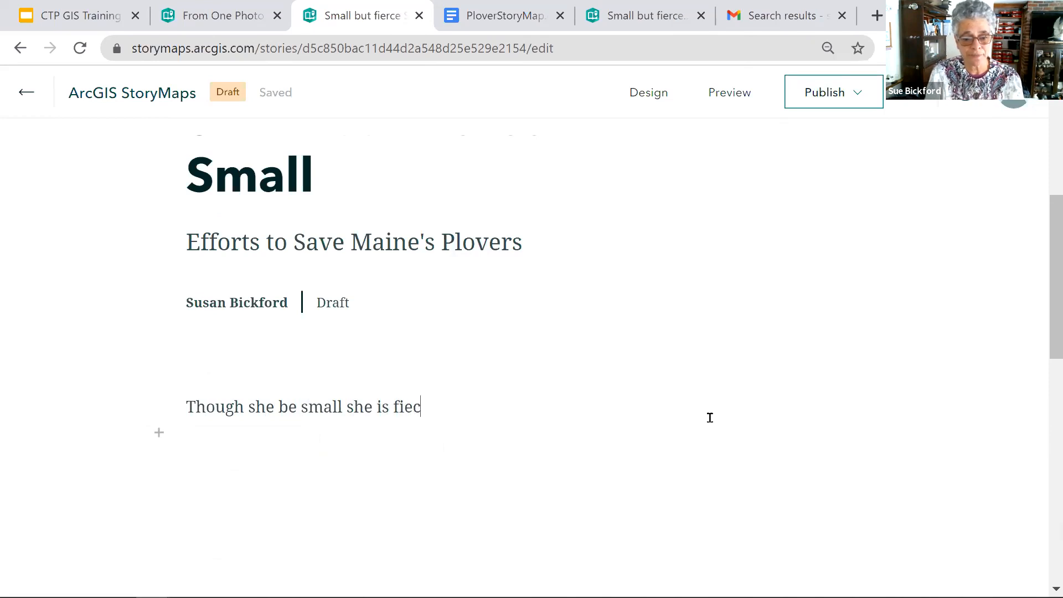
key("BackSpace")
type("rce")
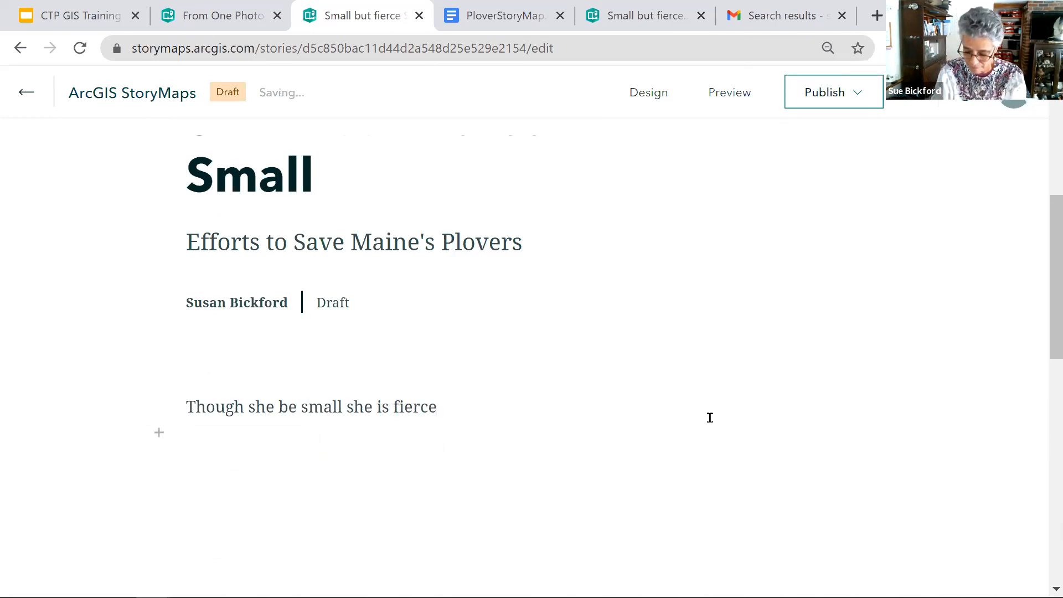
type(" -")
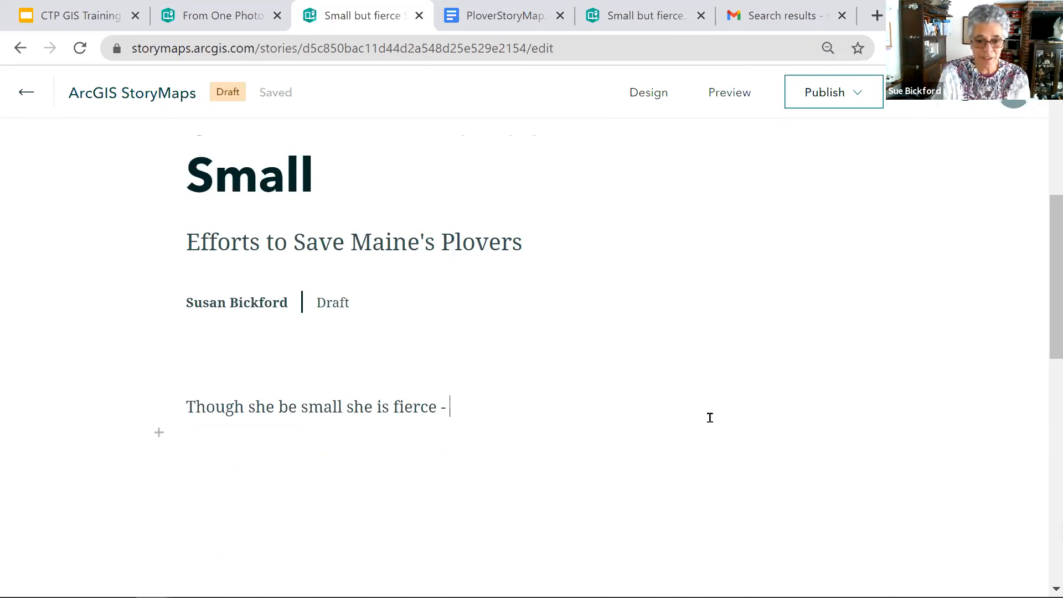
type("  Willi")
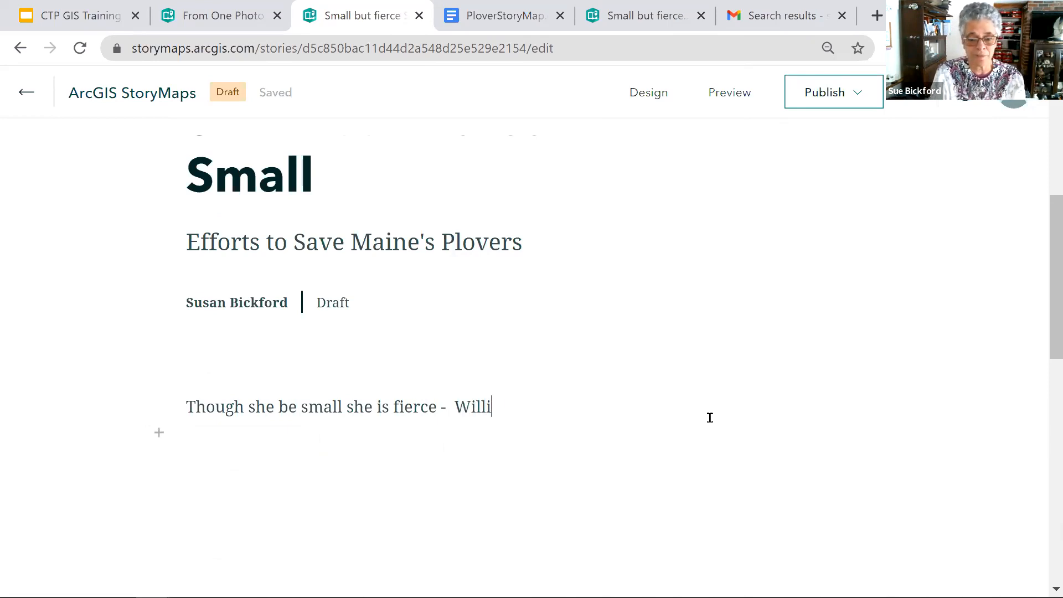
type("am Shakespe")
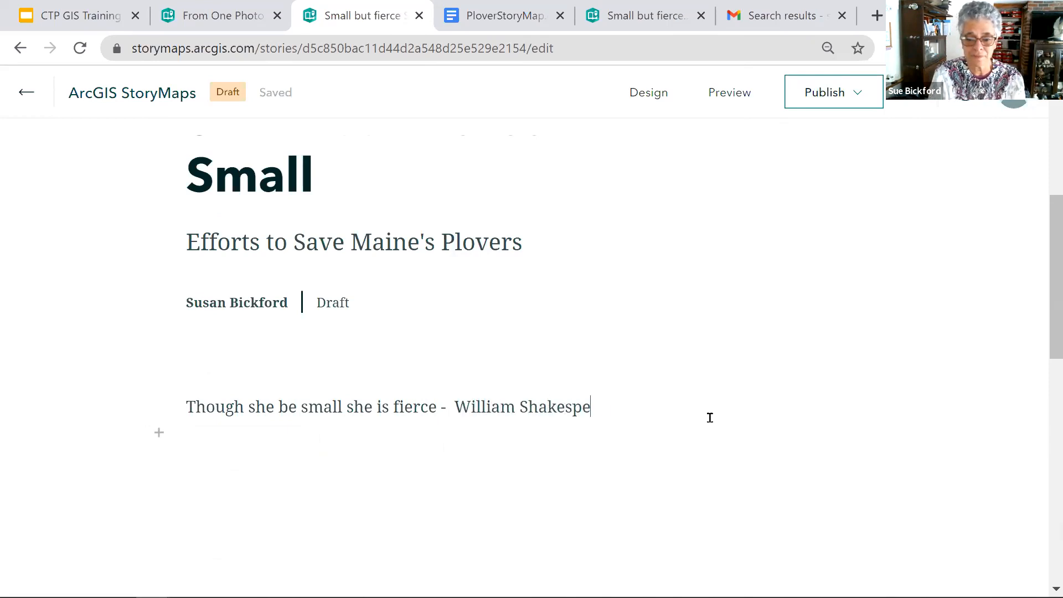
type("are")
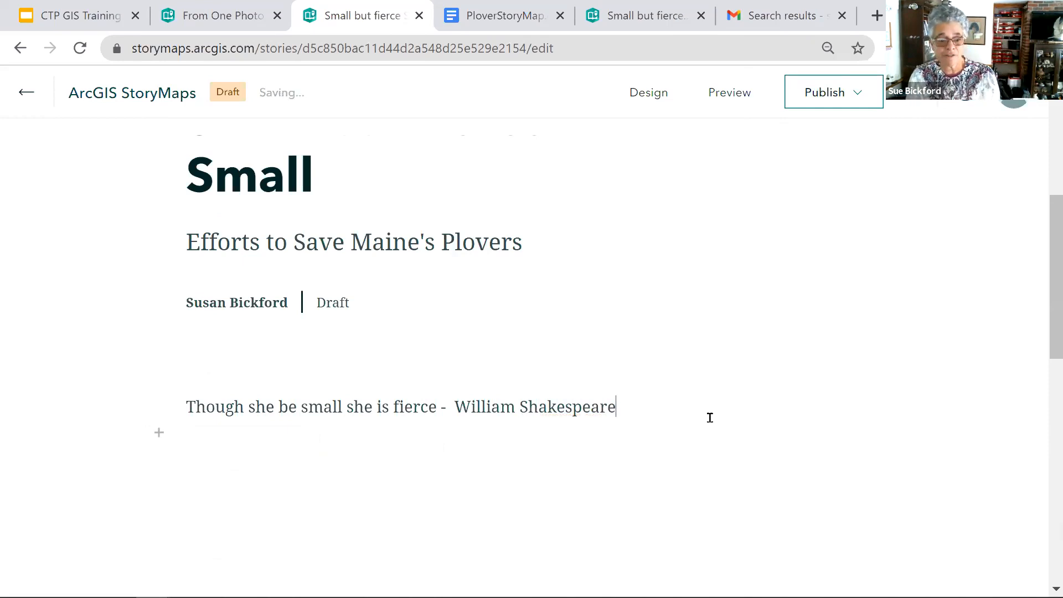
- Attribute the quote on the same line with "- William Shakespeare" and end the paragraph
key("Return")
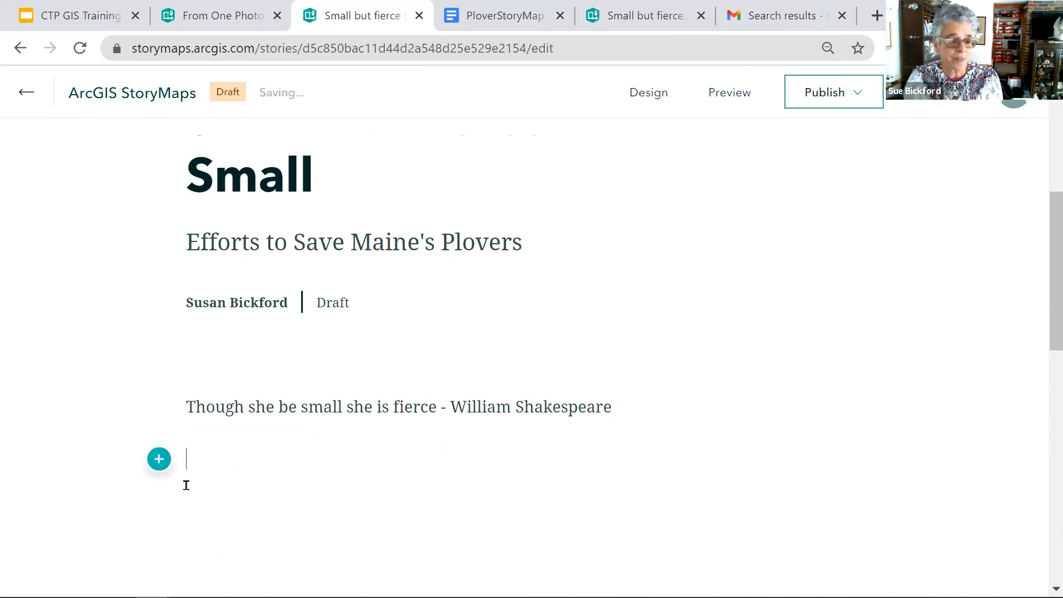
- Insert an opening quotation mark in front of the Shakespeare quote
left_click(187, 411)
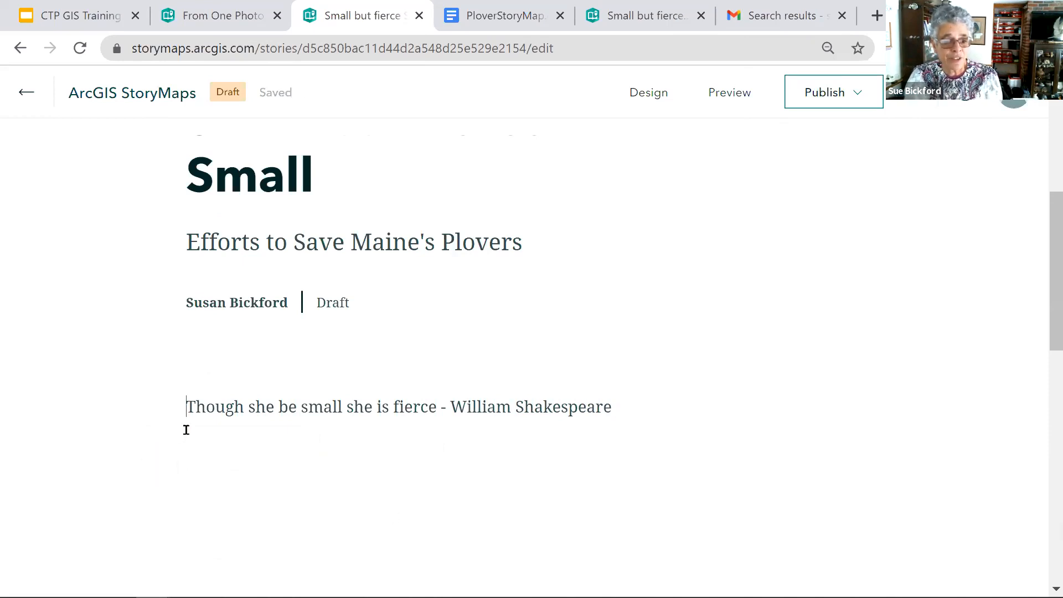
type("\"")
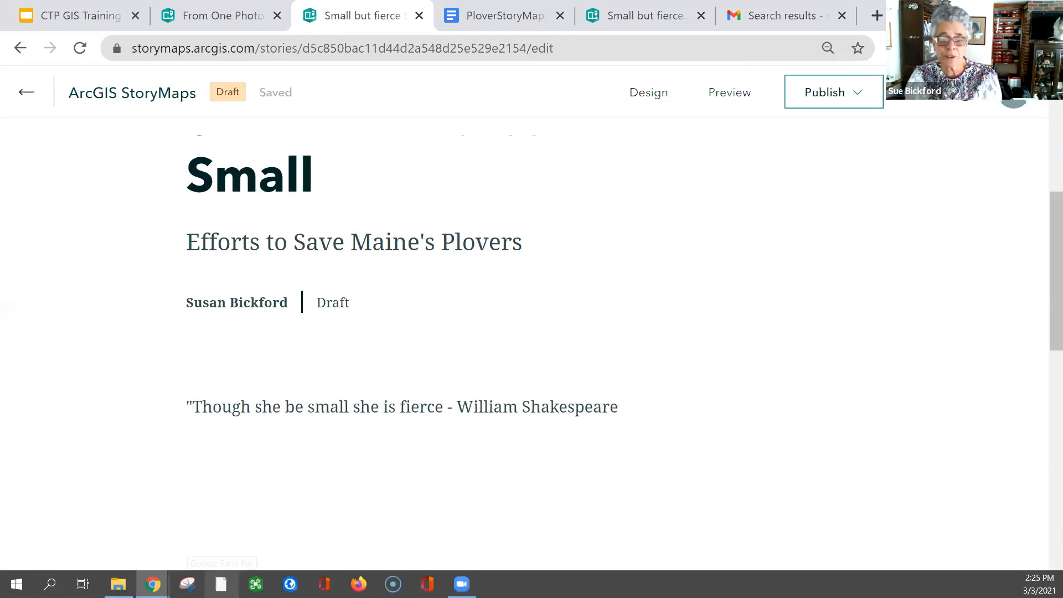
left_click(612, 453)
right_click(619, 407)
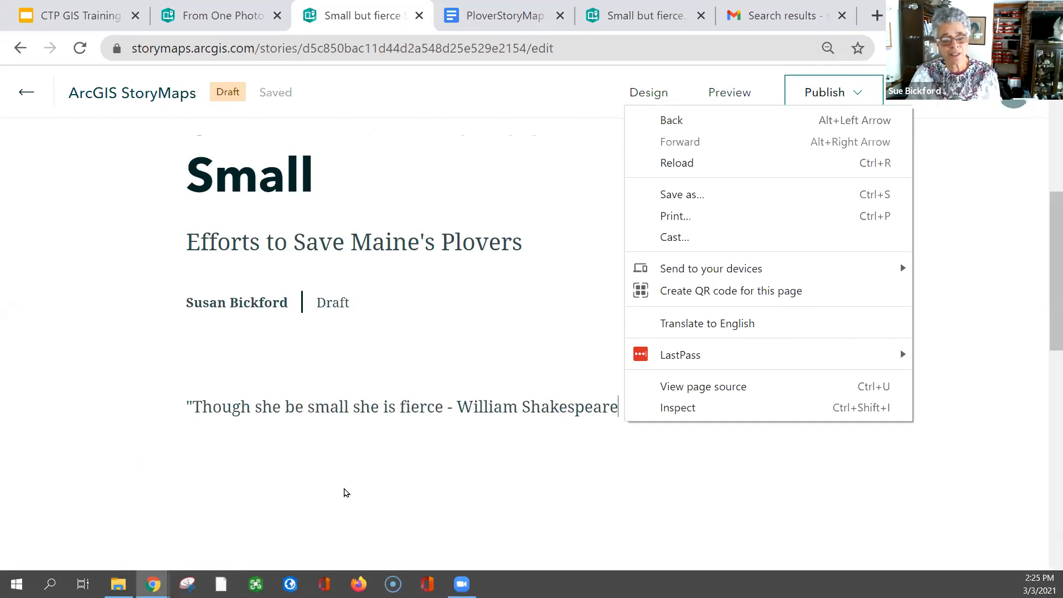
left_click(321, 489)
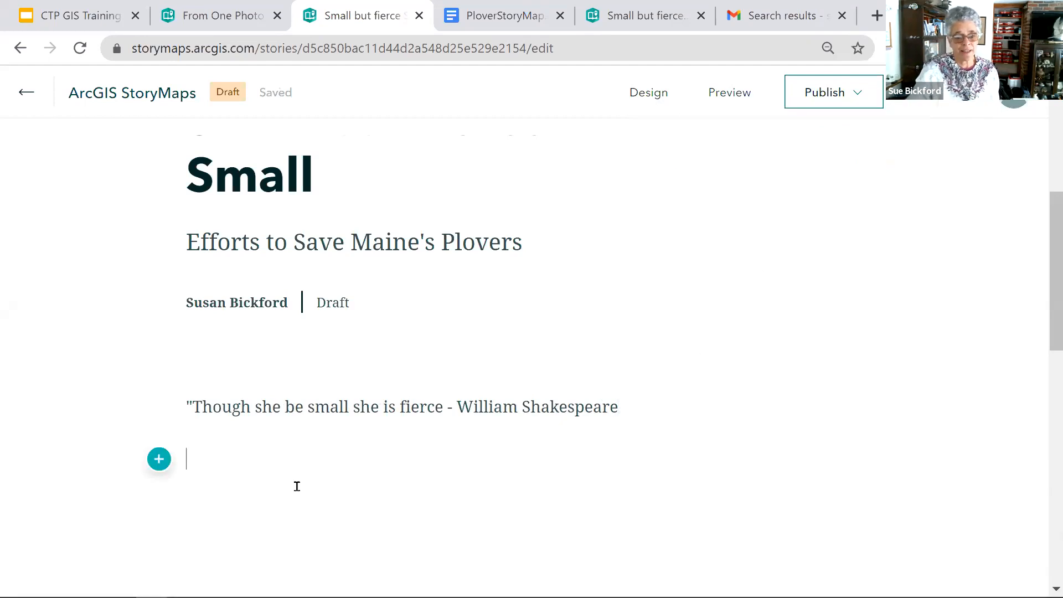
- Insert an immersive Slideshow block below the Shakespeare quote
left_click(159, 460)
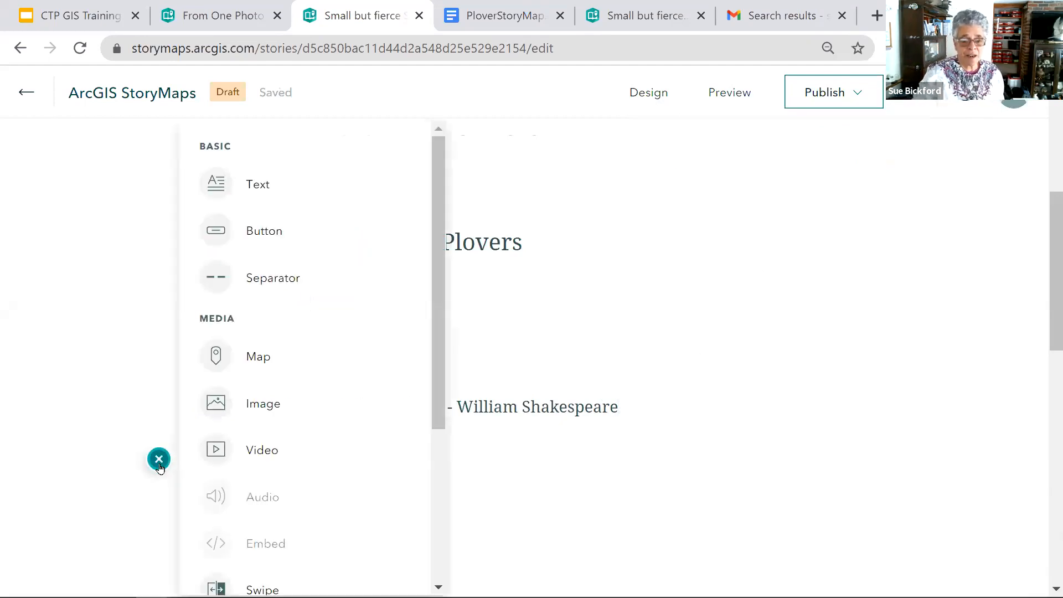
left_click_drag(438, 422, 432, 482)
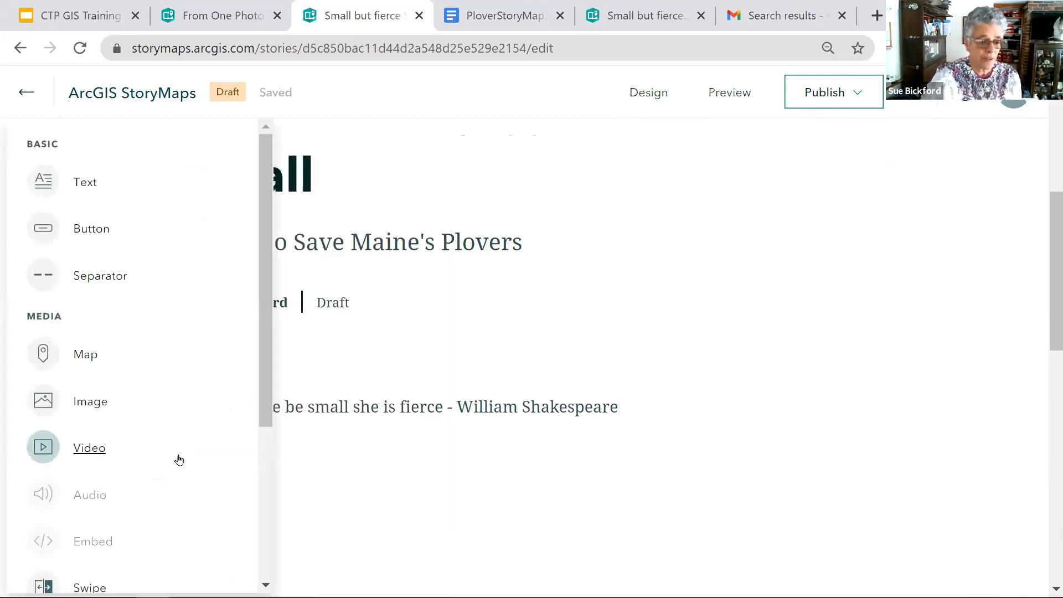
scroll(178, 459, "down", 4)
scroll(179, 459, "down", 1)
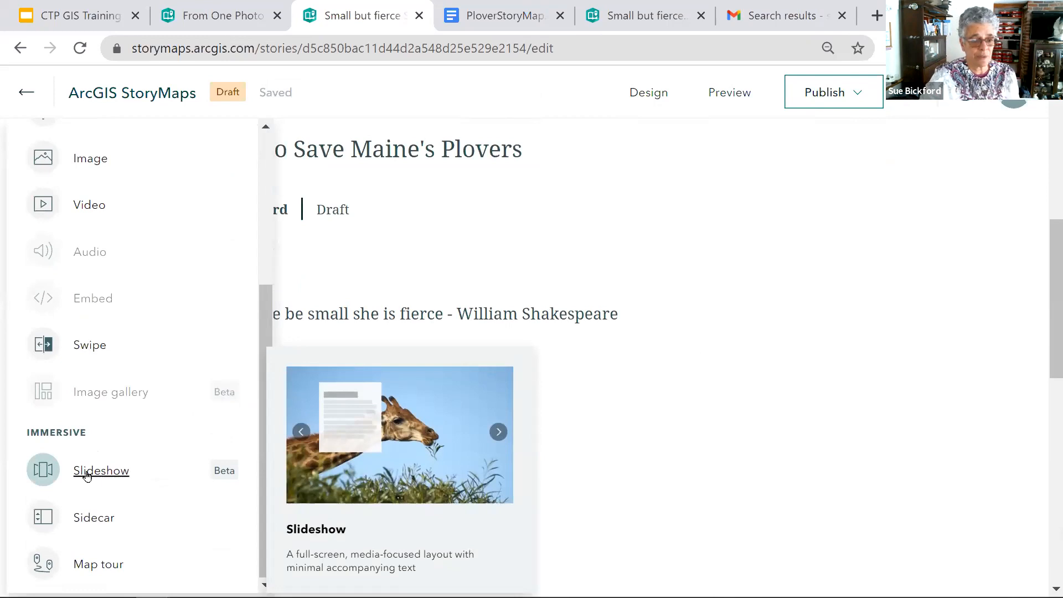
left_click(87, 475)
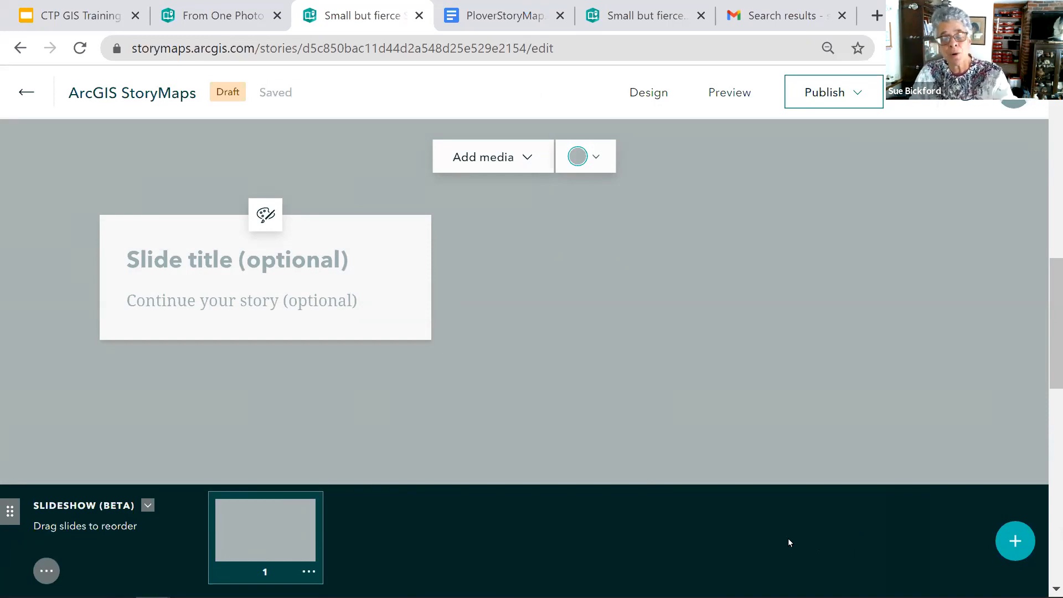
- Title the first slide of the slideshow "The Journey Begins"
left_click(214, 263)
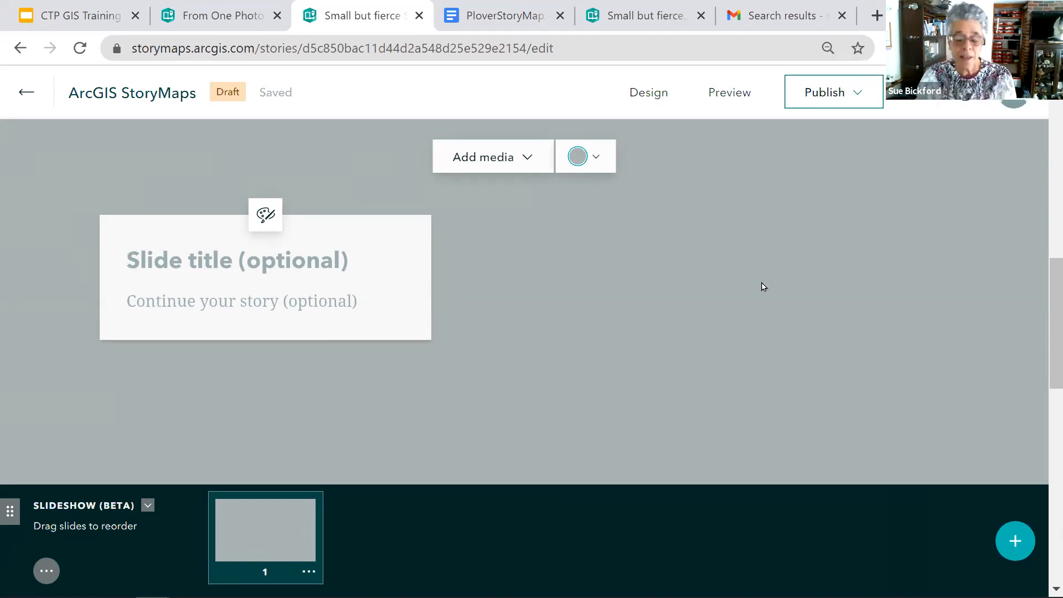
type("the J")
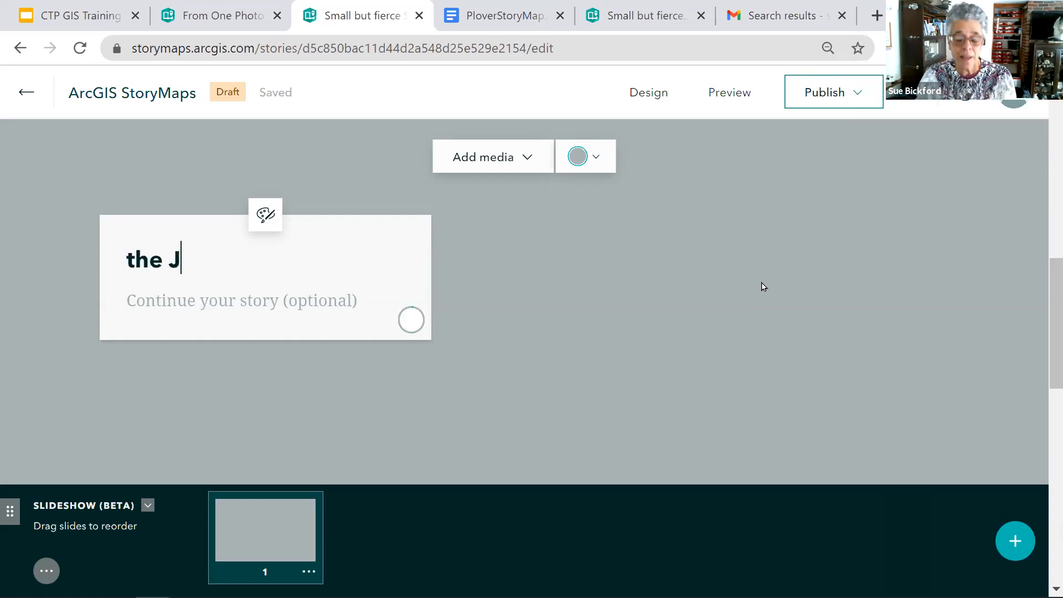
key("BackSpace")
key("BackSpace")
key("BackSpace")
key("BackSpace")
key("BackSpace")
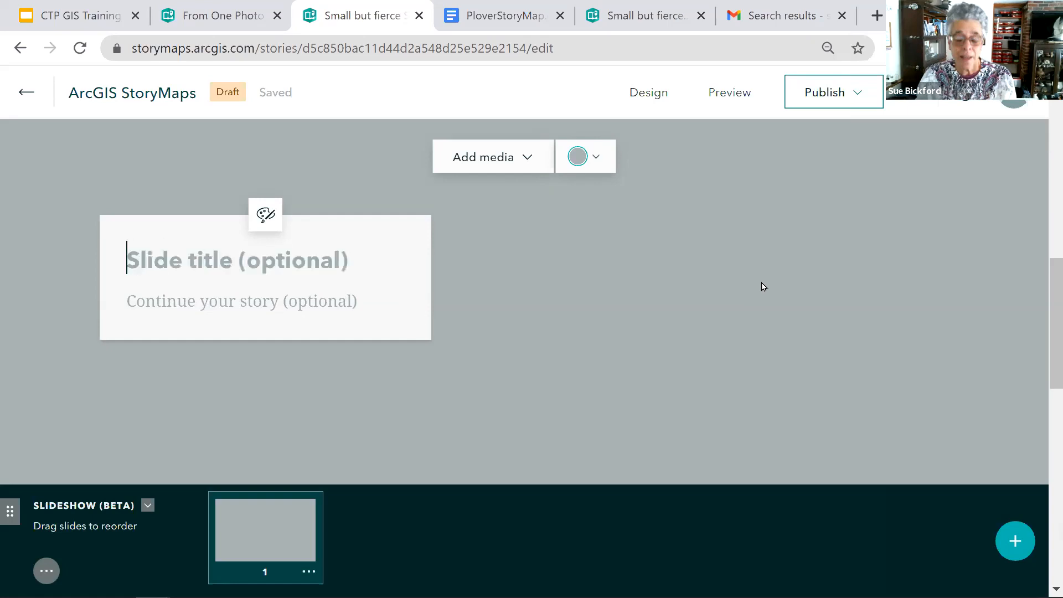
type("T")
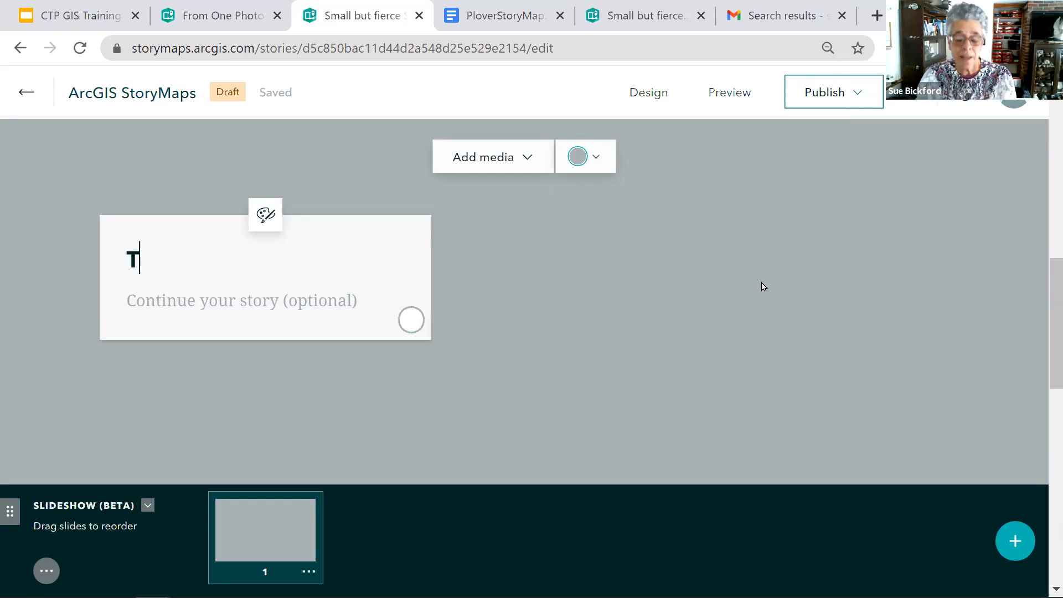
type("he Journey Begins")
- Upload breedingmap.JPG from the CTP Training folder and add it as the first slide's image
left_click(493, 158)
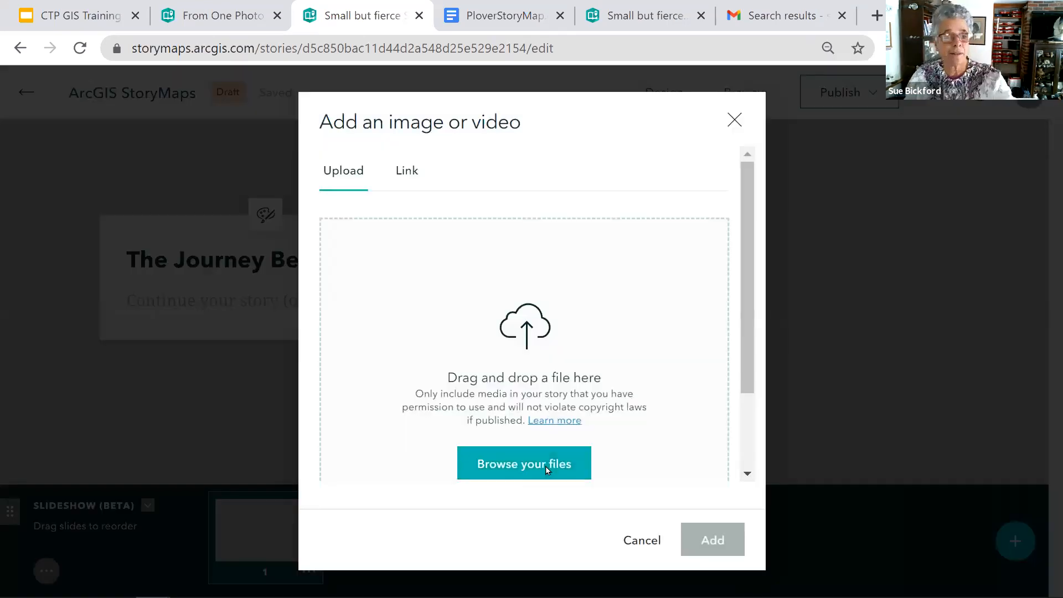
left_click(547, 469)
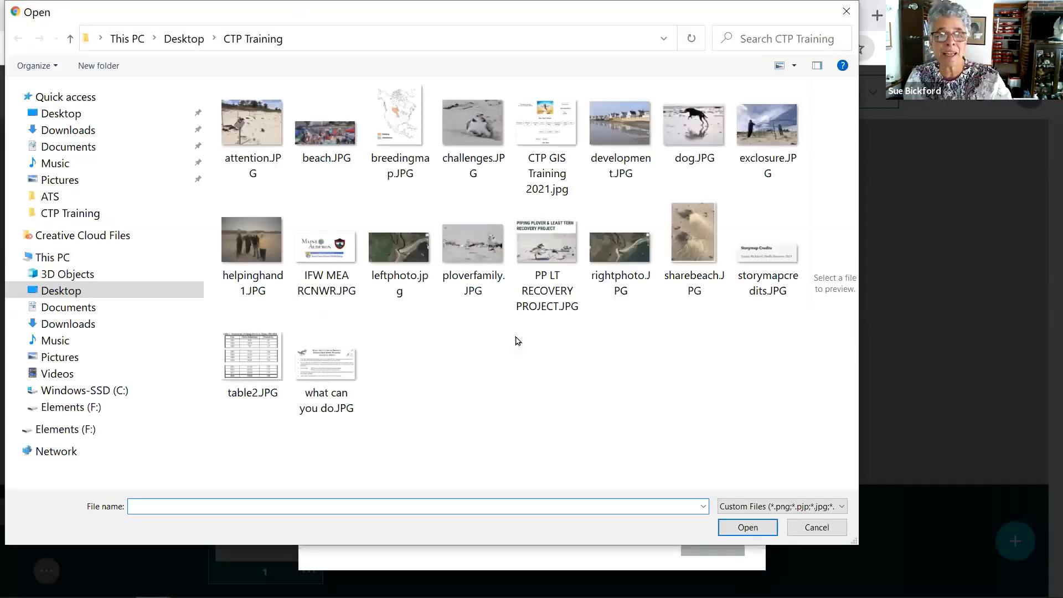
left_click(400, 130)
left_click(749, 527)
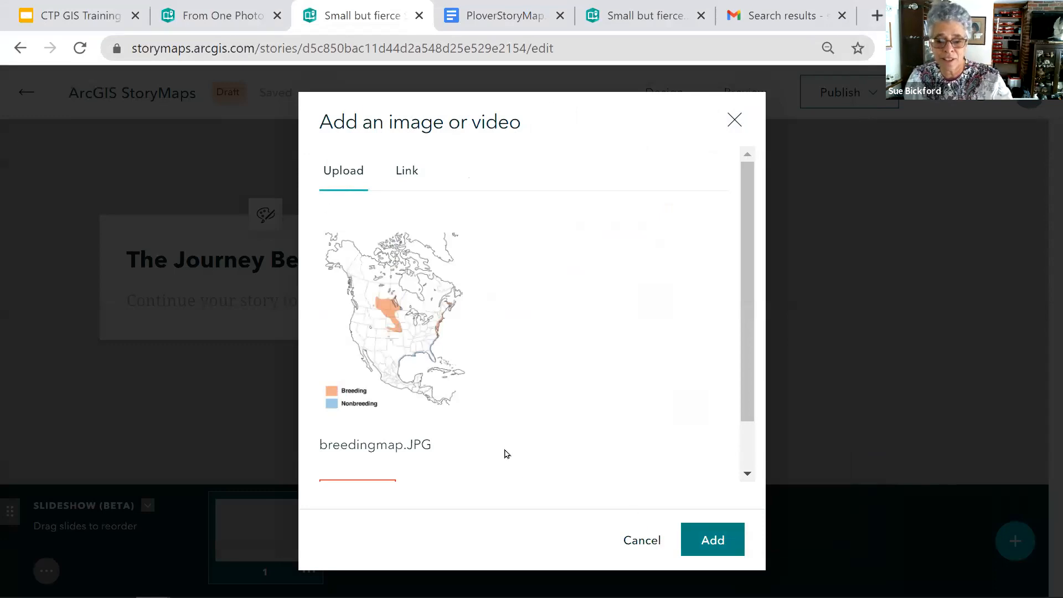
scroll(509, 449, "down", 1)
scroll(521, 448, "up", 1)
left_click(711, 541)
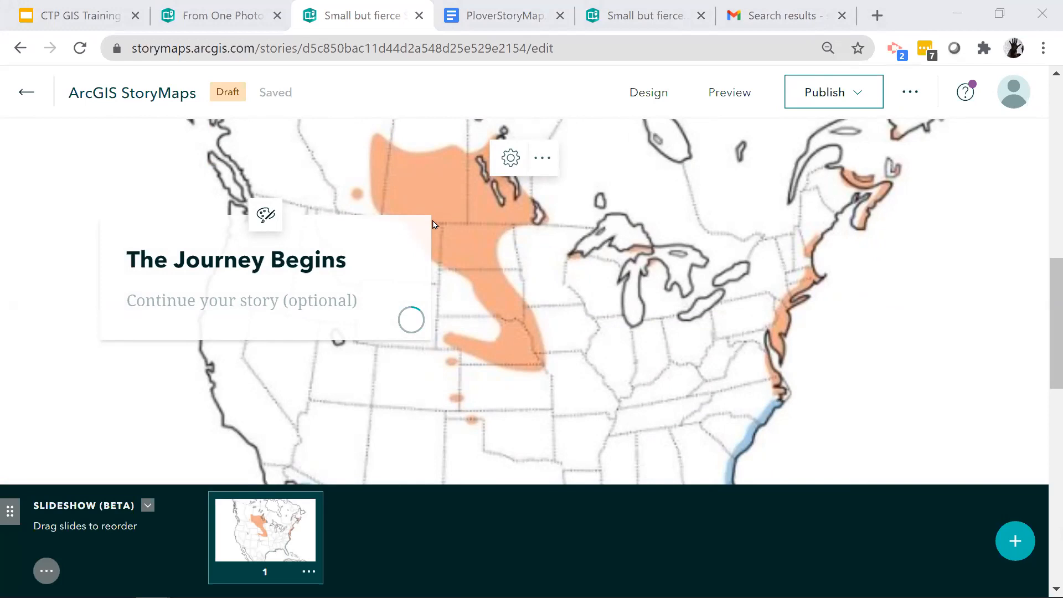
- Set the breeding map image to Fit (do not crop), save the image options and check the slide
scroll(433, 224, "down", 2)
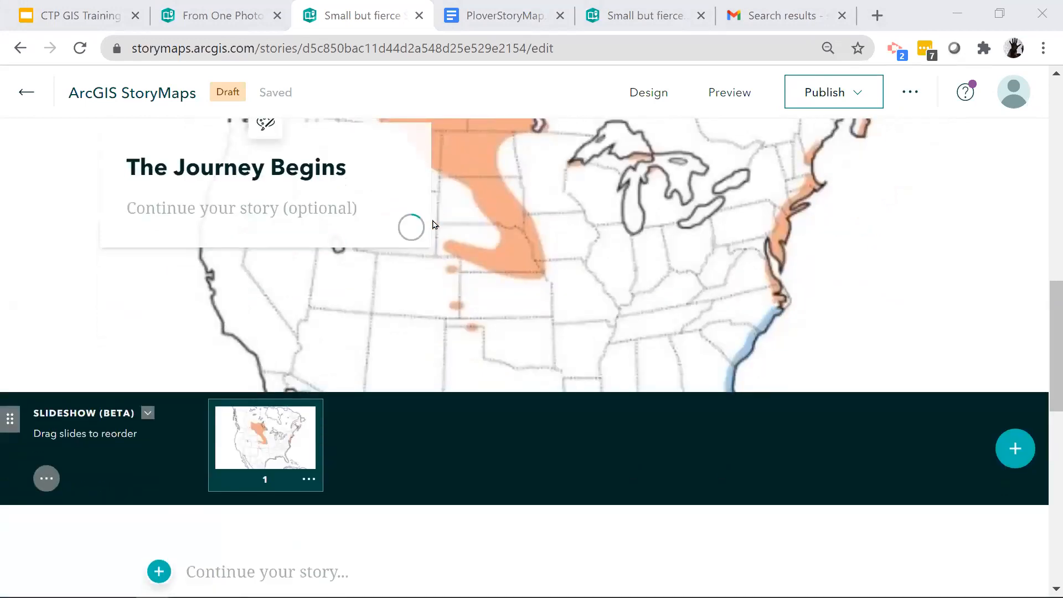
scroll(433, 225, "up", 4)
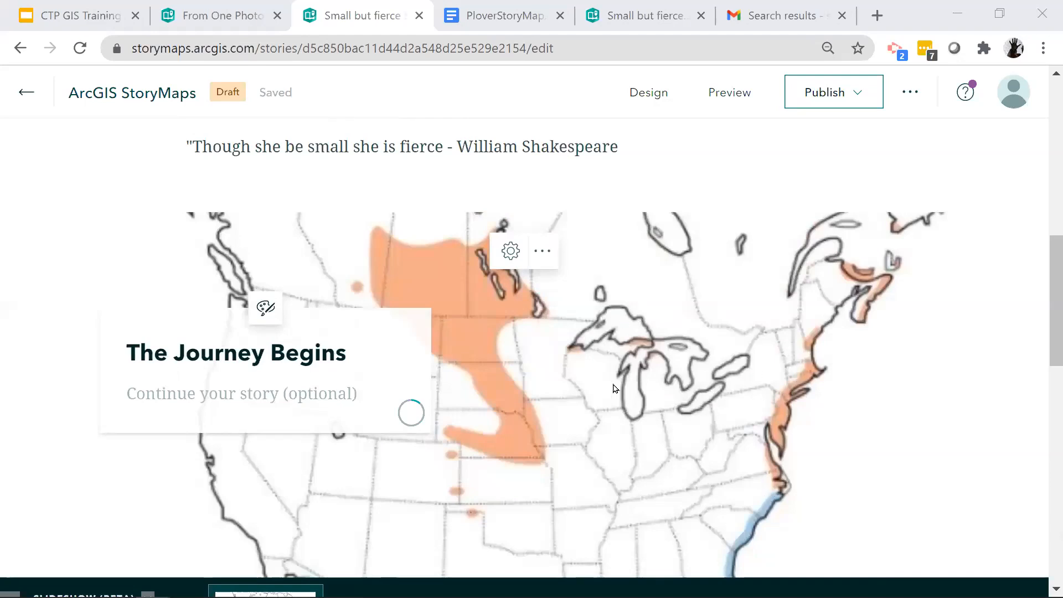
left_click(511, 252)
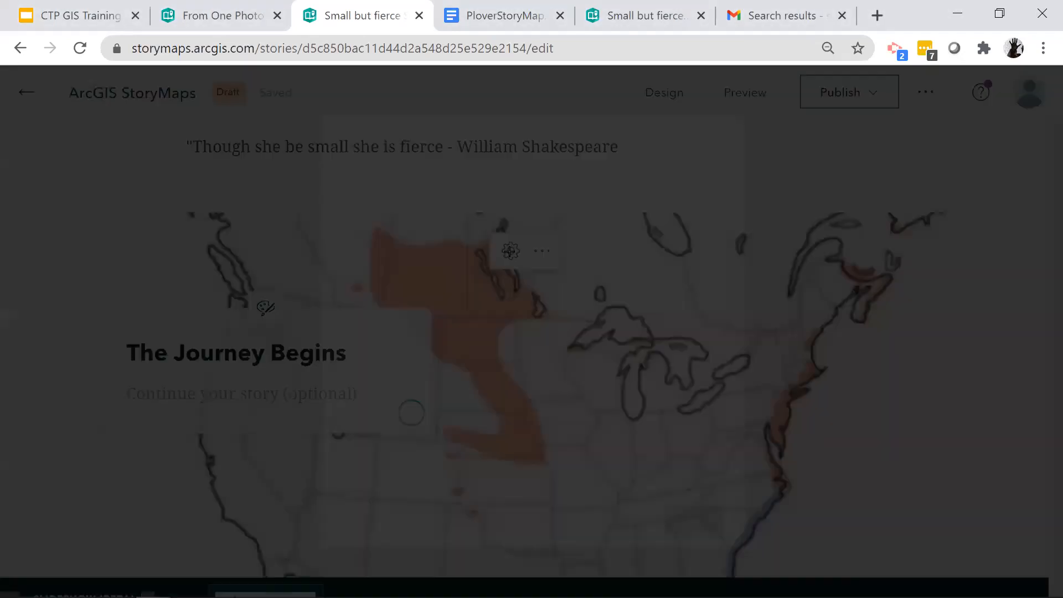
scroll(566, 337, "down", 5)
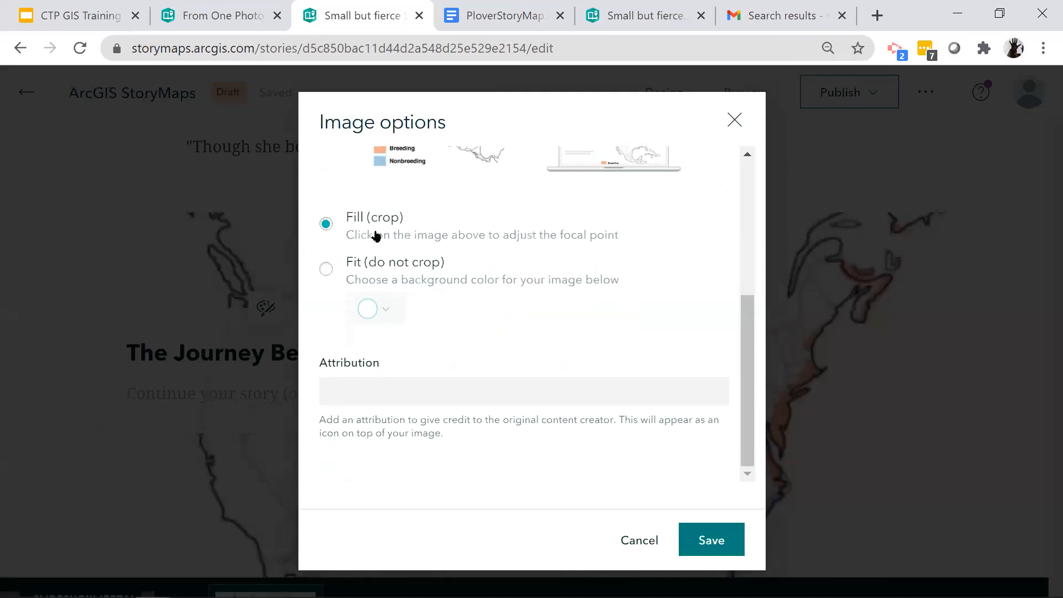
left_click(326, 269)
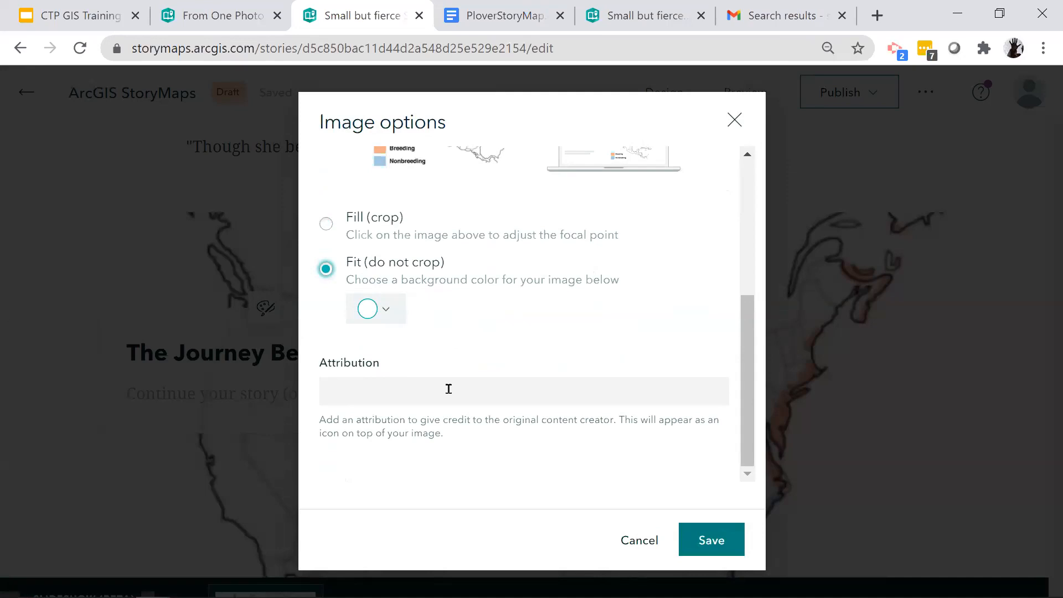
left_click(731, 547)
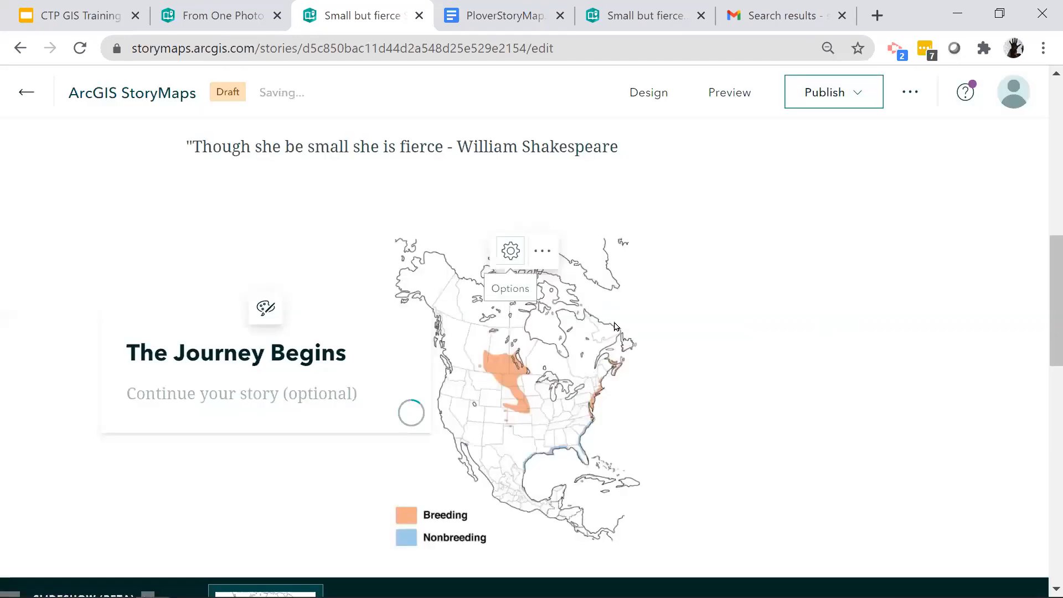
scroll(614, 322, "down", 3)
scroll(615, 326, "up", 5)
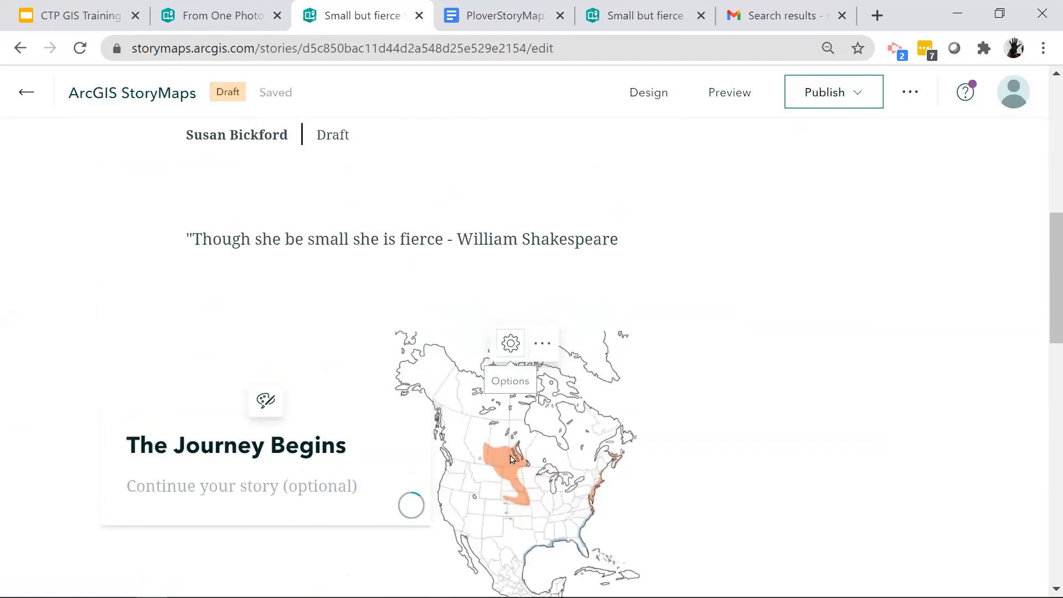
scroll(585, 461, "down", 2)
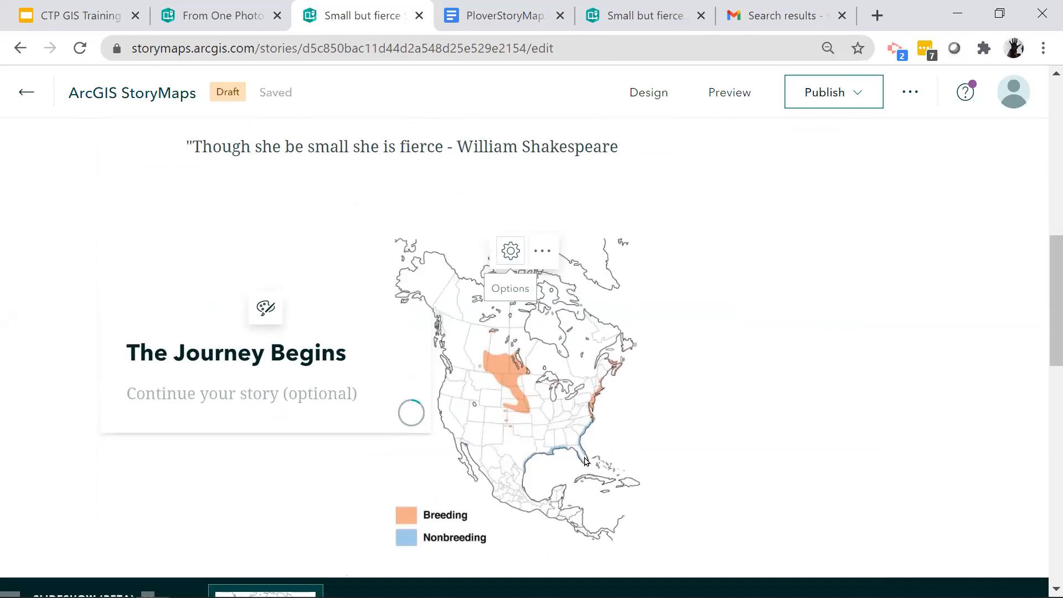
- Enter the first slide's narrative text as "In March the plovers start their migration to Maine's beaches"
left_click(220, 396)
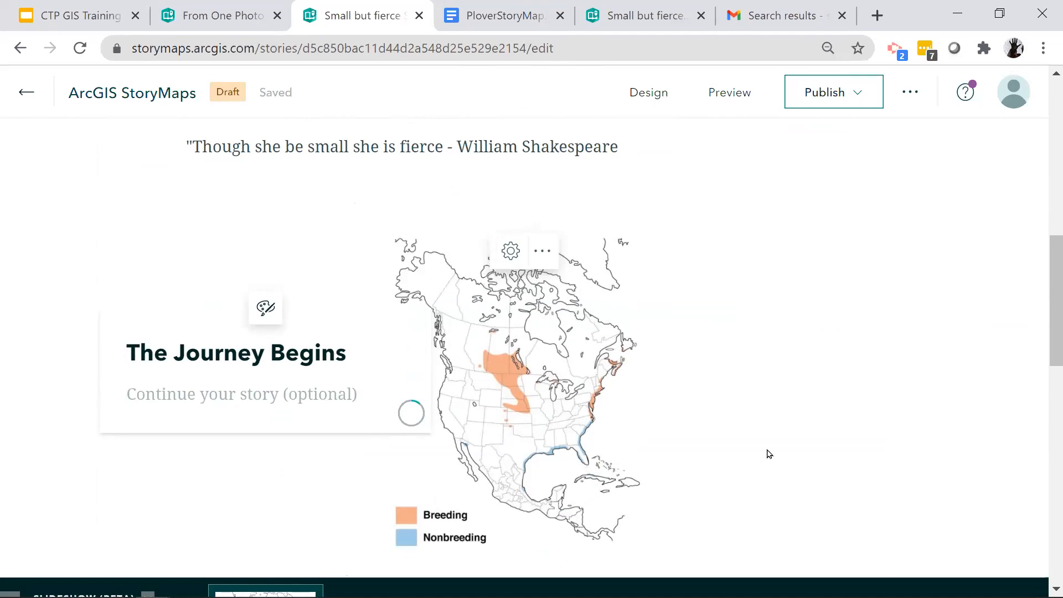
type("In March the plovers start their migration to m")
key("BackSpace")
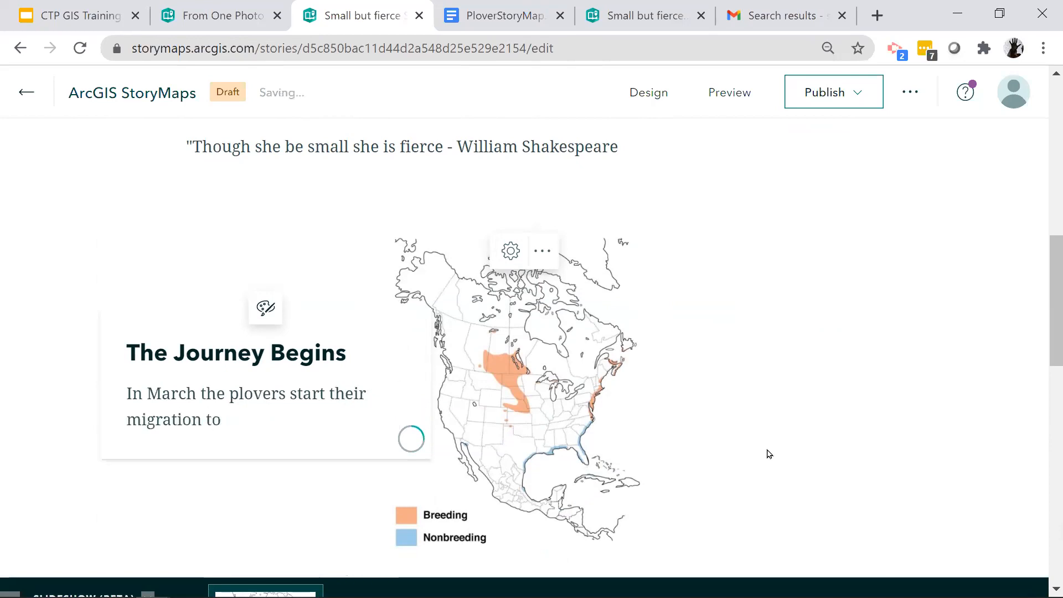
type("Maine's beaches")
- Add a second slide to the slideshow and choose the Piping Plover Beaches map as its media
scroll(735, 438, "down", 5)
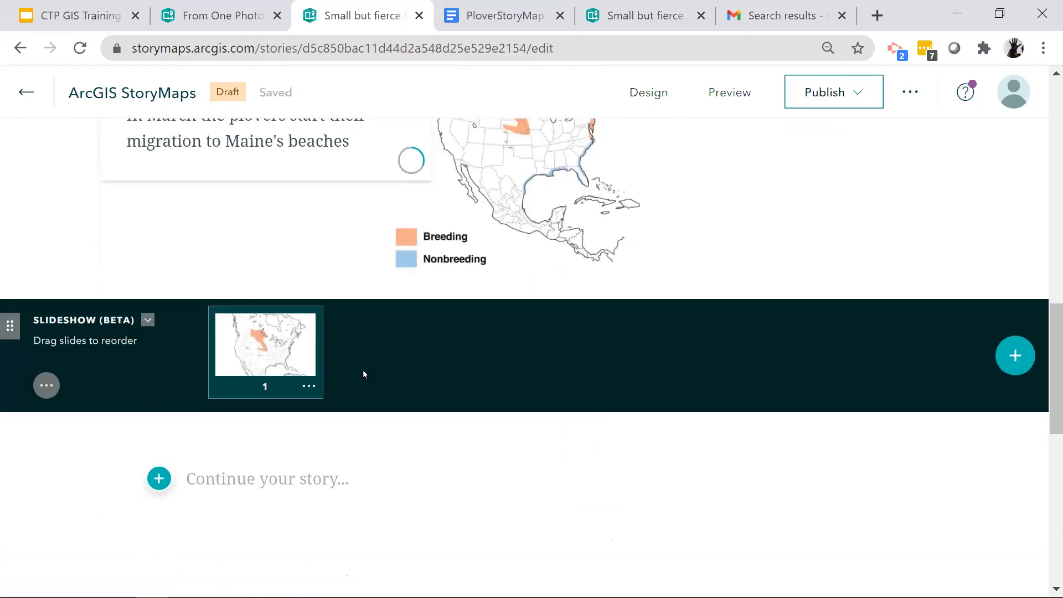
left_click(1020, 360)
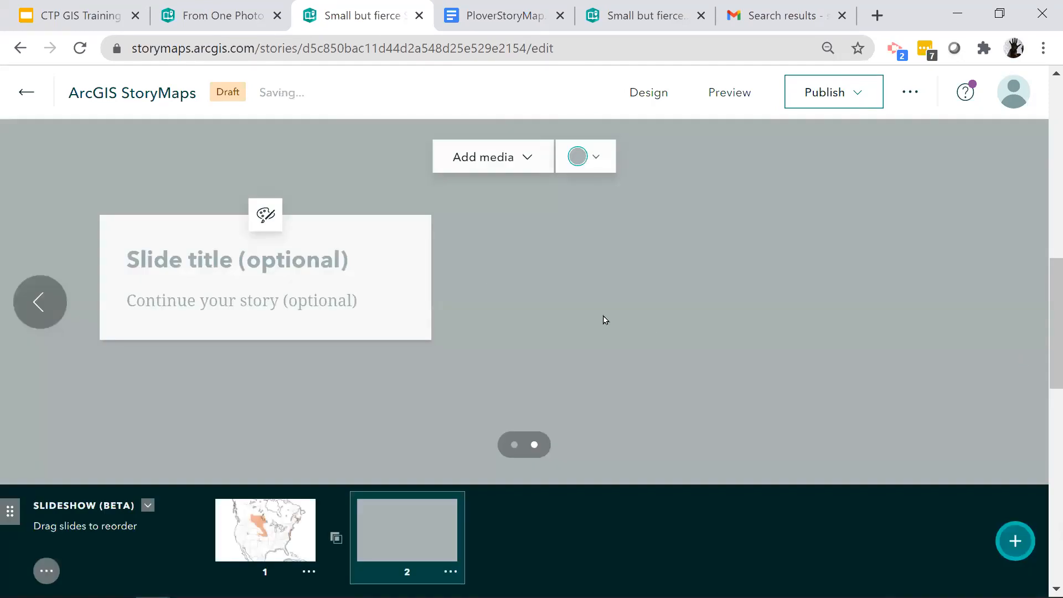
left_click(488, 161)
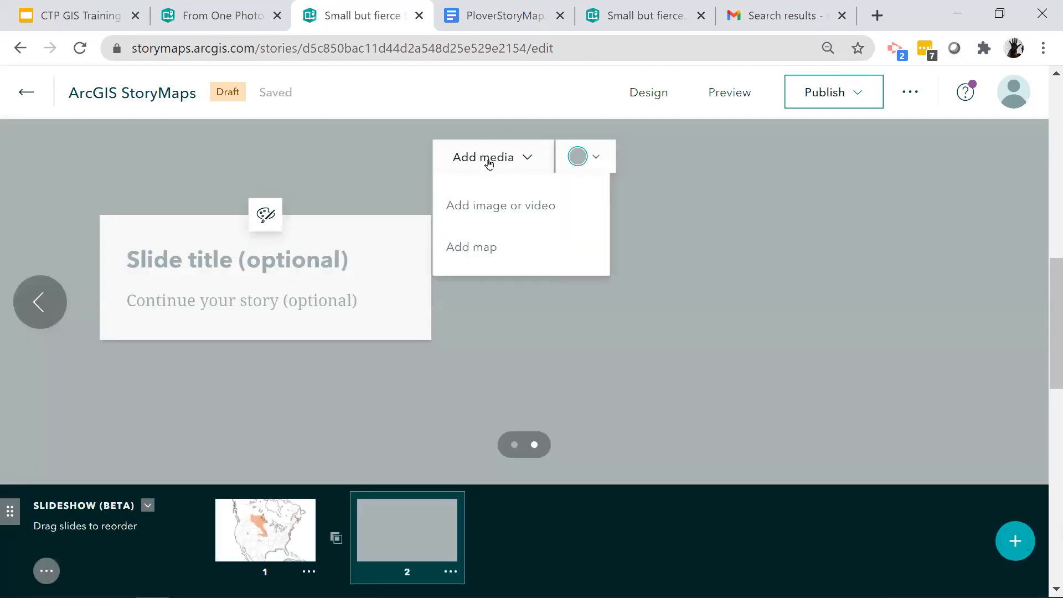
left_click(479, 254)
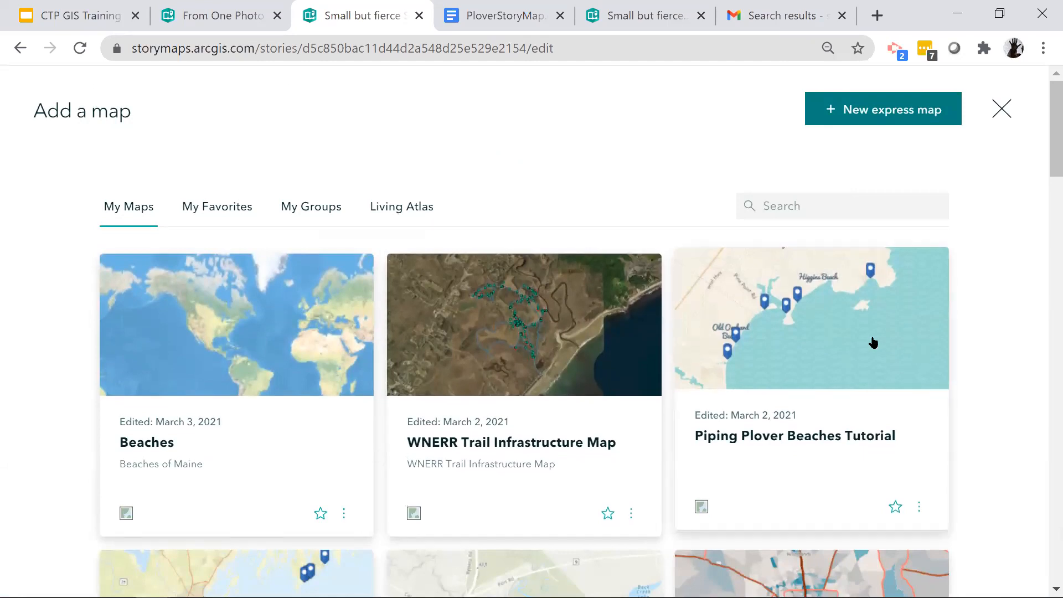
scroll(873, 343, "down", 5)
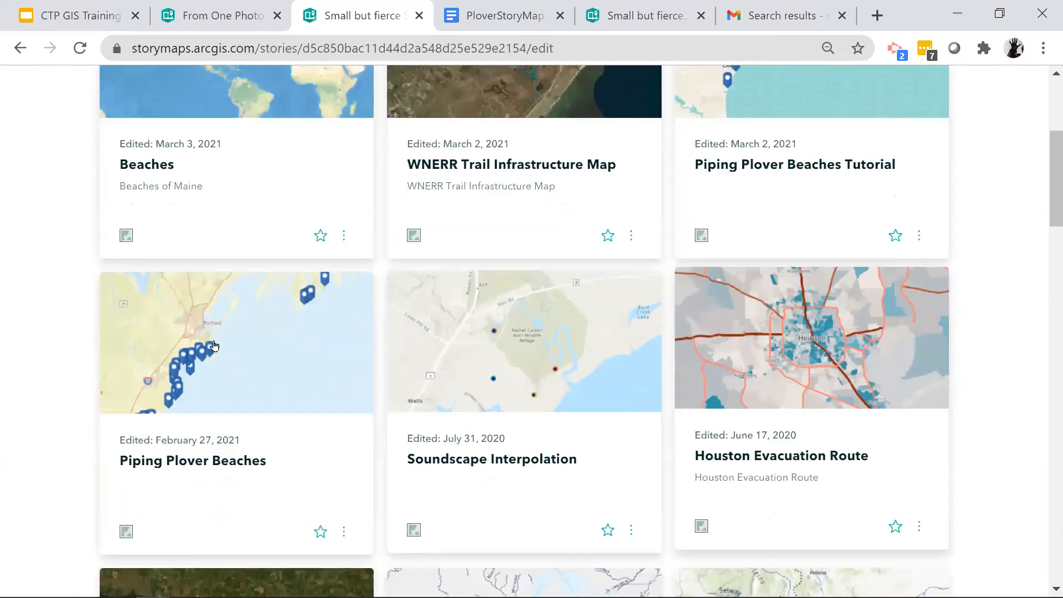
left_click(214, 346)
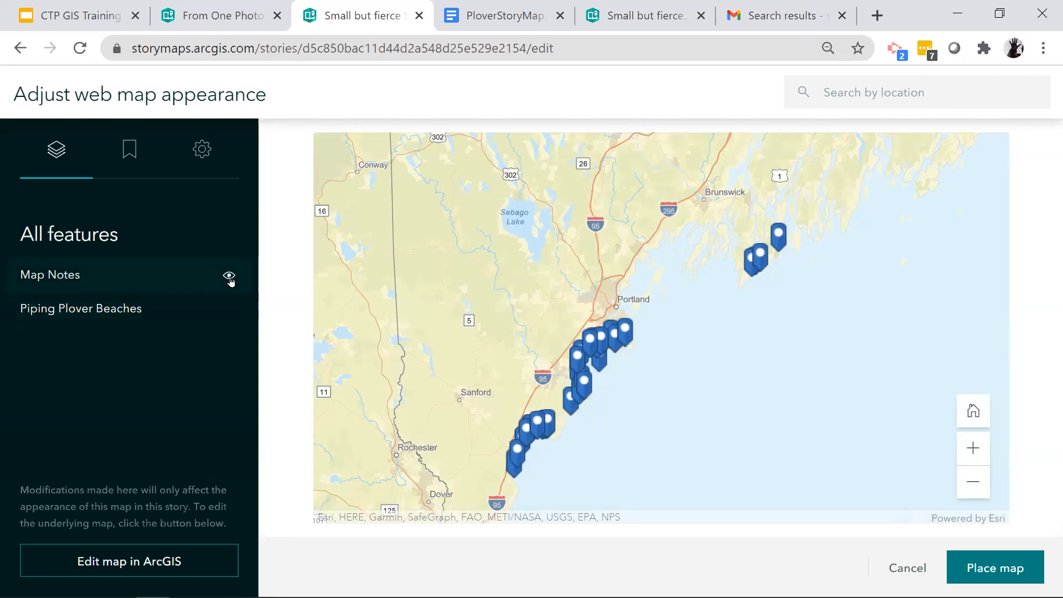
- Hide the Map Notes layer of the Piping Plover Beaches map and show it again
left_click(229, 277)
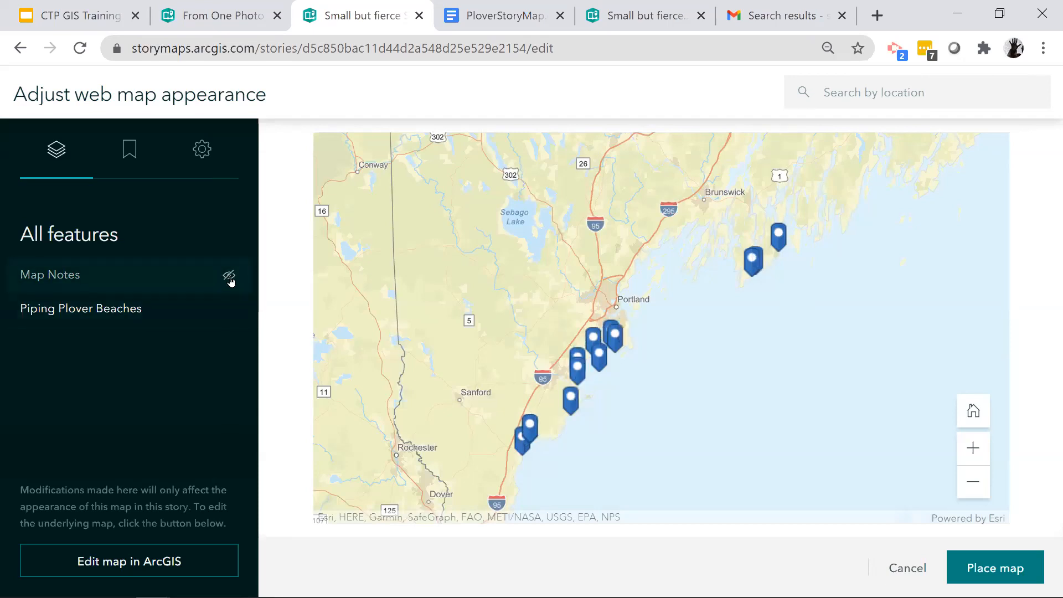
left_click(229, 278)
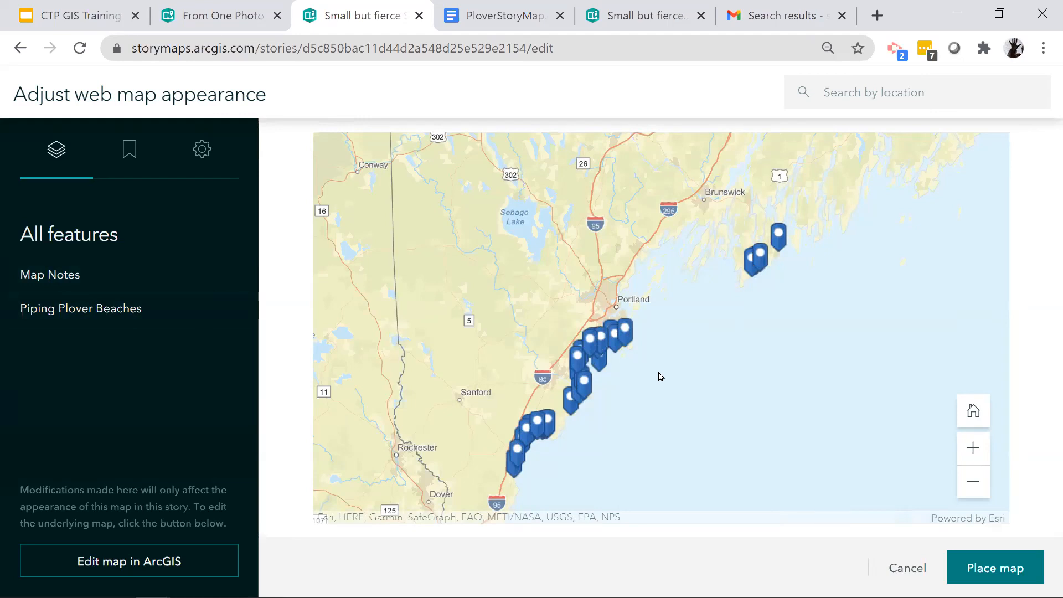
- Open the Piping Plover Beaches map for editing in ArcGIS, save it, and place the map on the second slide
left_click(161, 564)
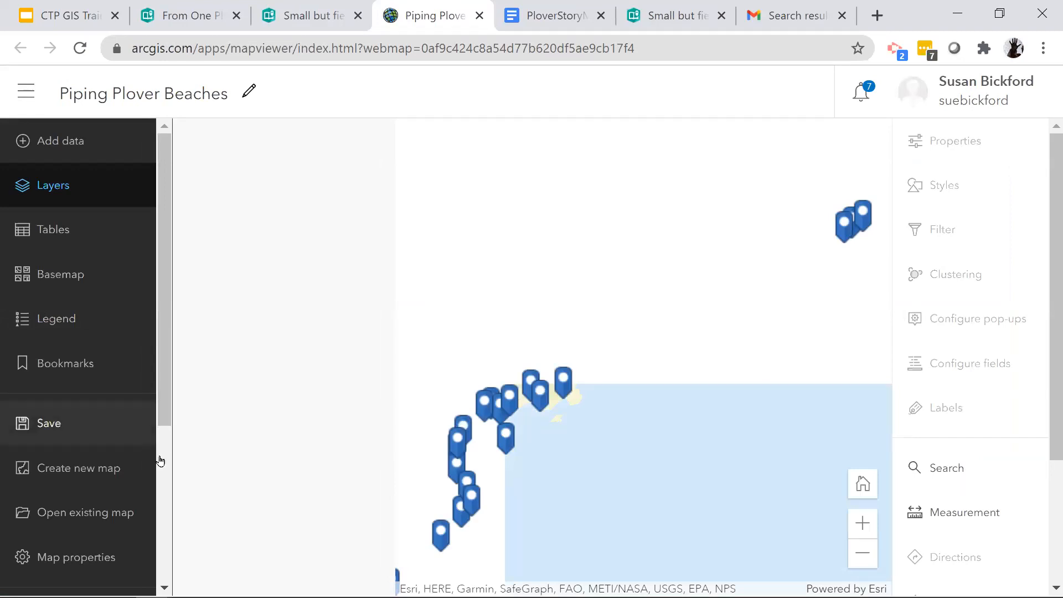
left_click(42, 430)
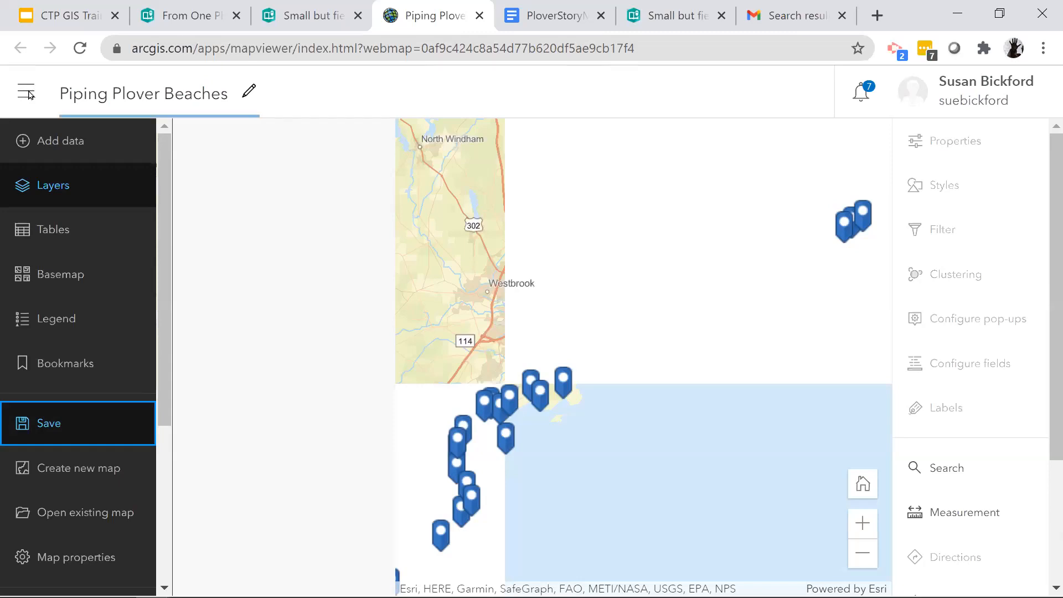
left_click(296, 21)
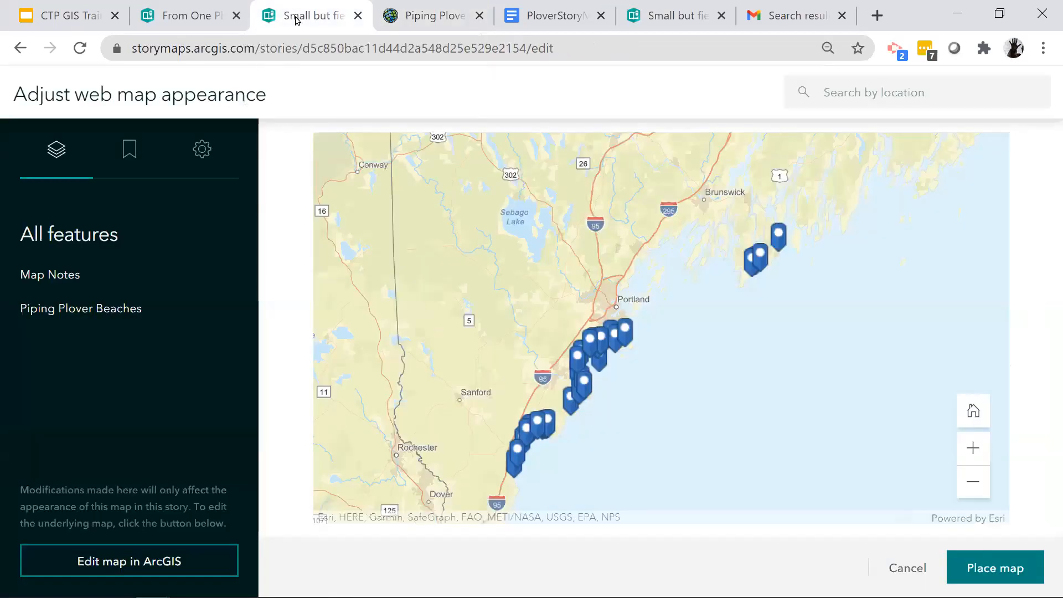
left_click(995, 573)
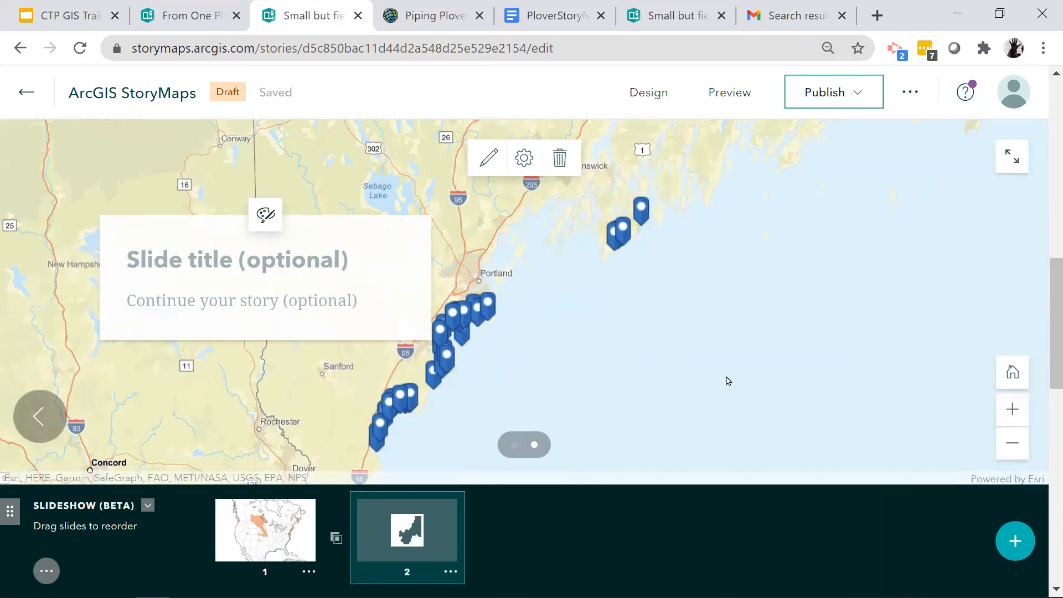
left_click(187, 262)
type("Here are the ")
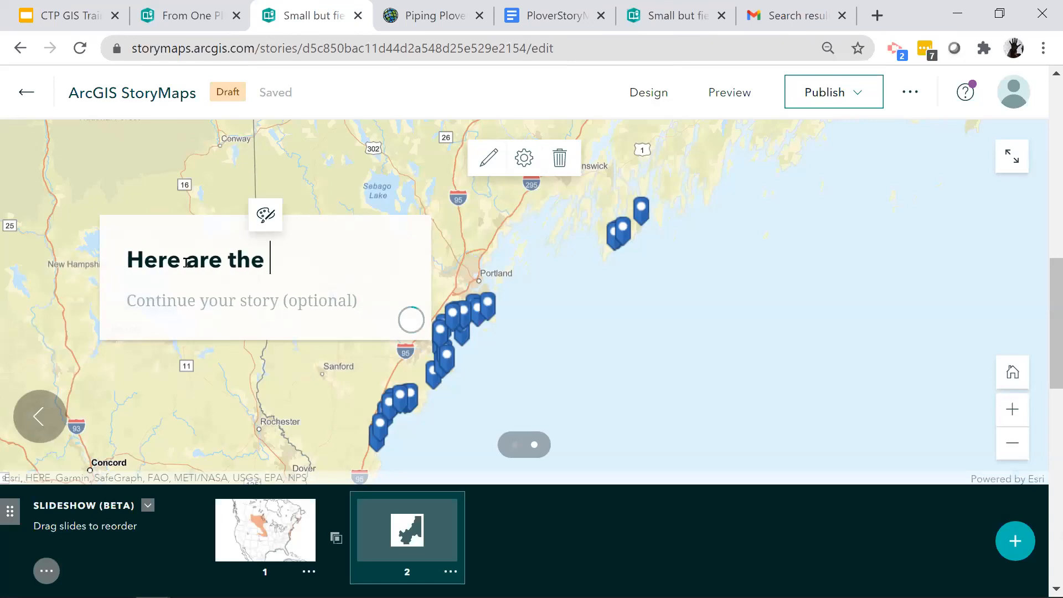
type("places")
key("BackSpace")
key("ctrl+a")
key("BackSpace")
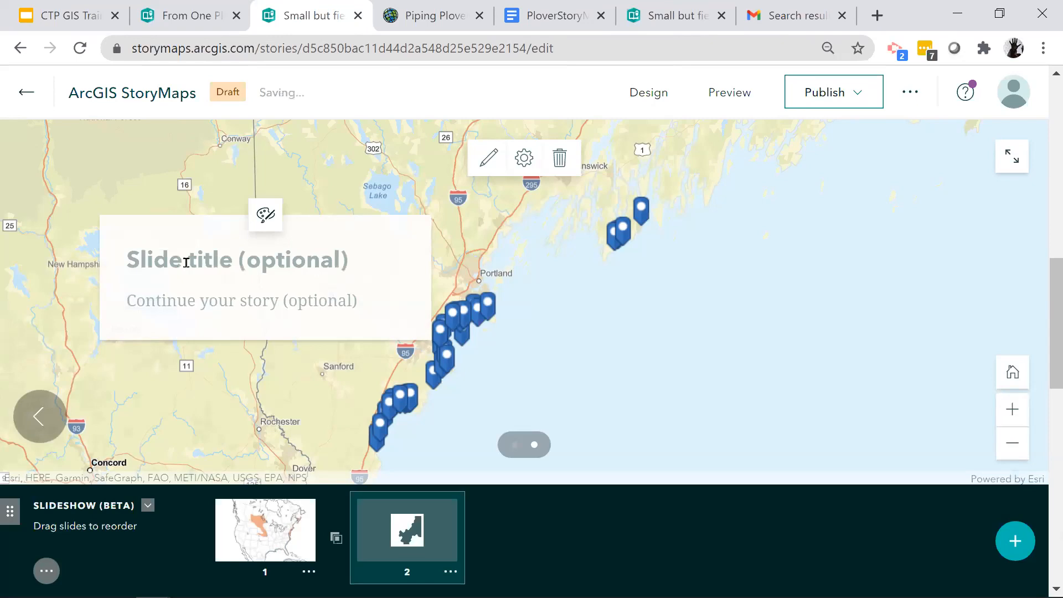
- Title the second slide "Maine Beaches"
right_click(187, 266)
type("aine")
key("BackSpace")
key("BackSpace")
key("BackSpace")
type("Maine ")
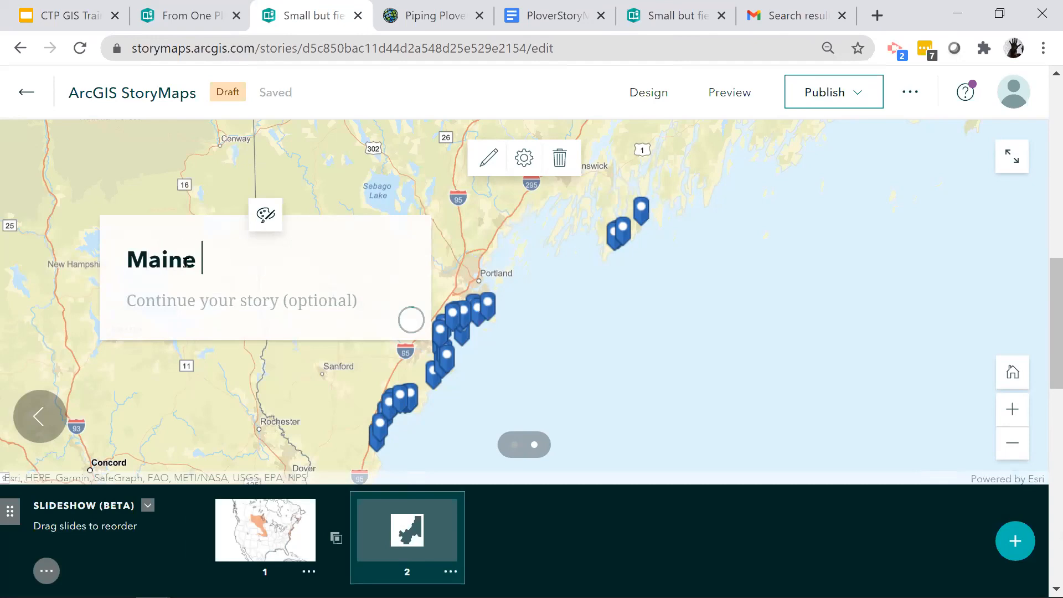
type("Beaches")
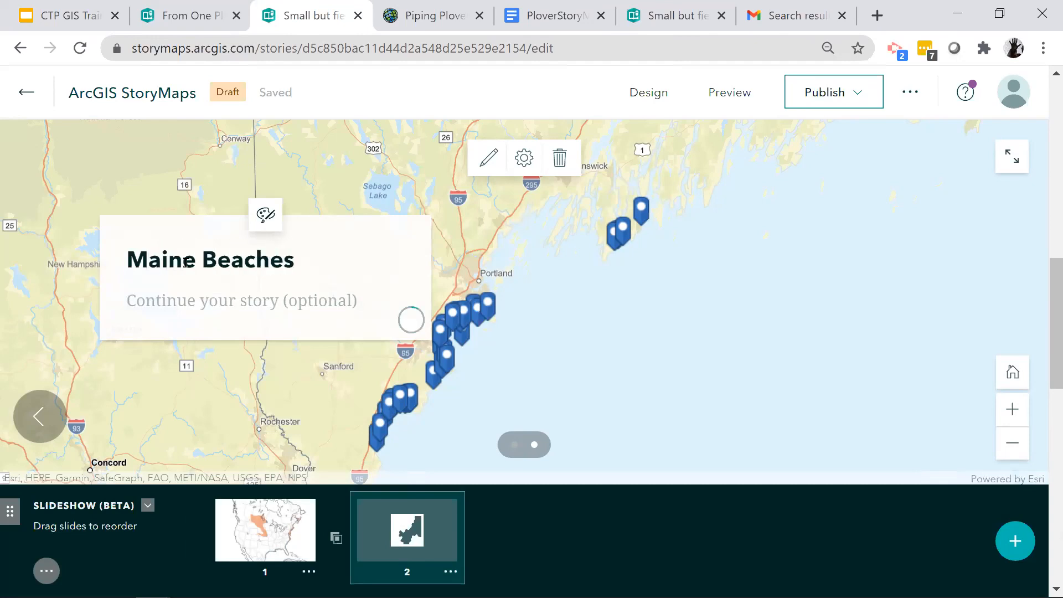
- Enter the second slide's narrative text as "These are the only beaches in Maine that Plovers use"
left_click(176, 308)
type("These")
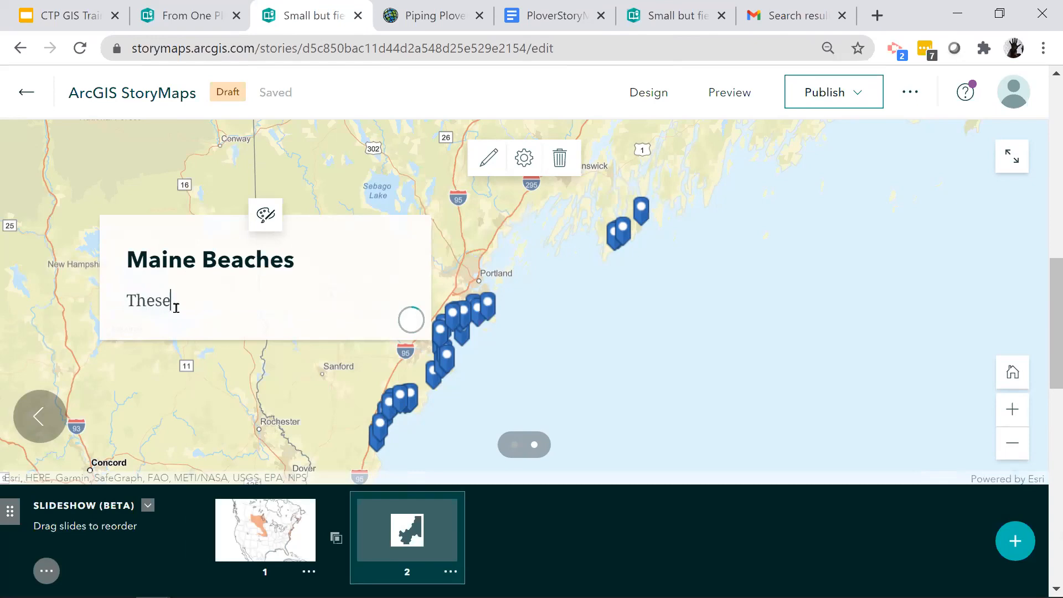
type(" are the only beach")
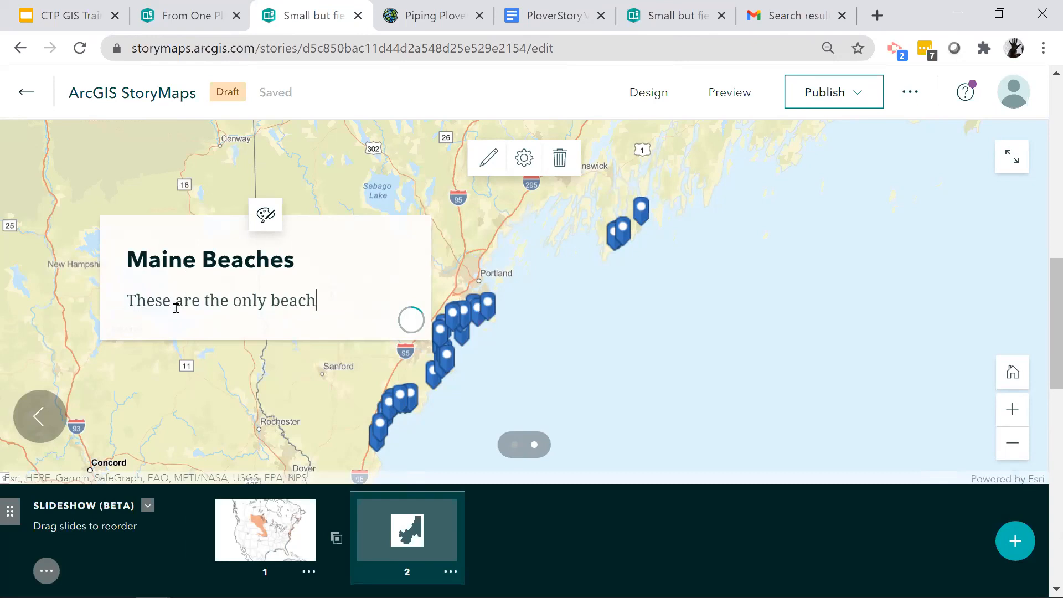
type("es in Maine")
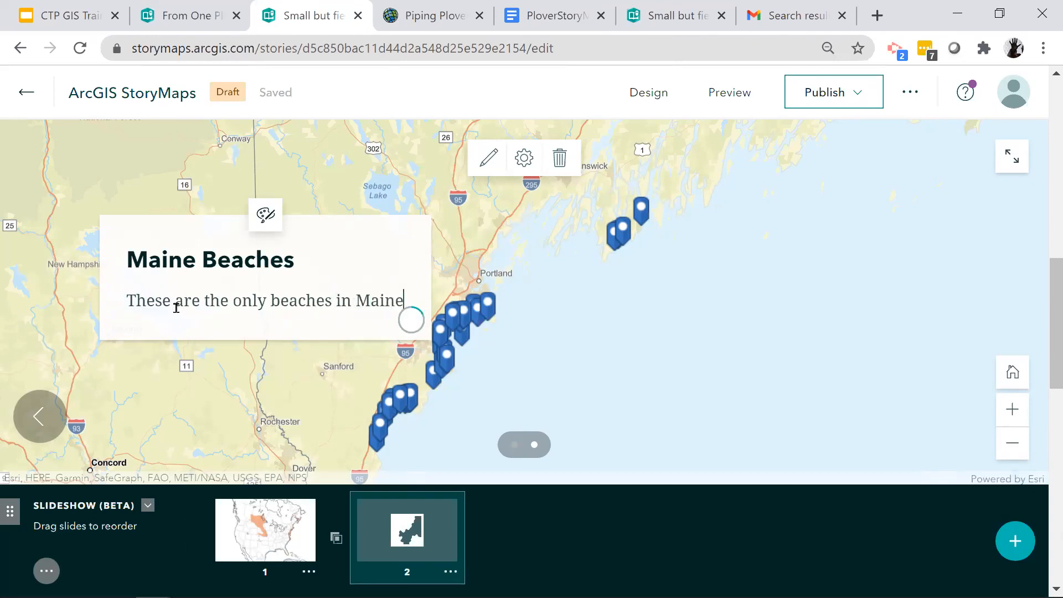
type(" that Ploves u")
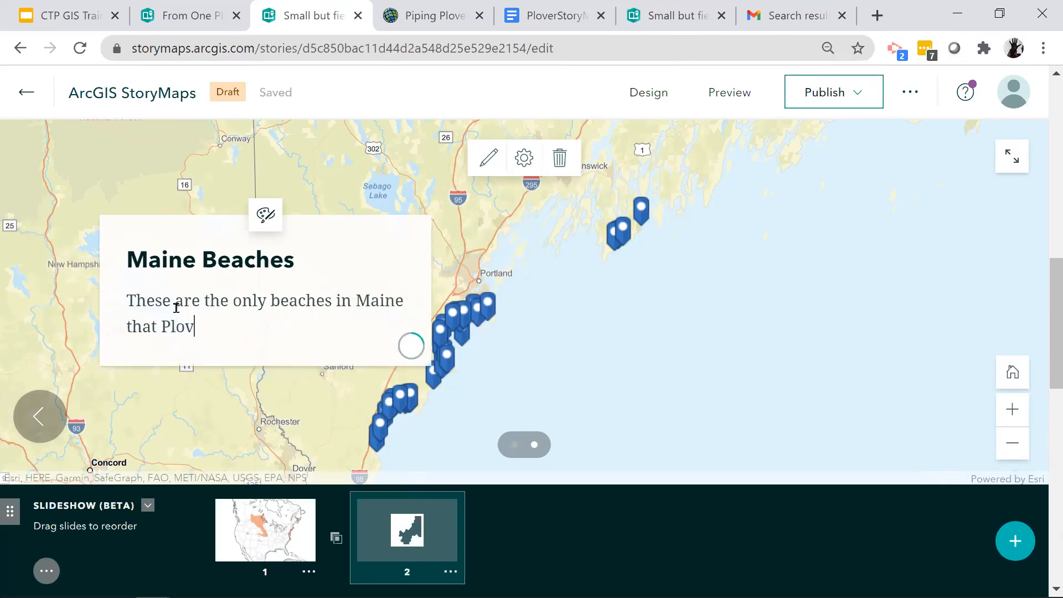
key("BackSpace")
key("BackSpace")
key("BackSpace")
type("rs use")
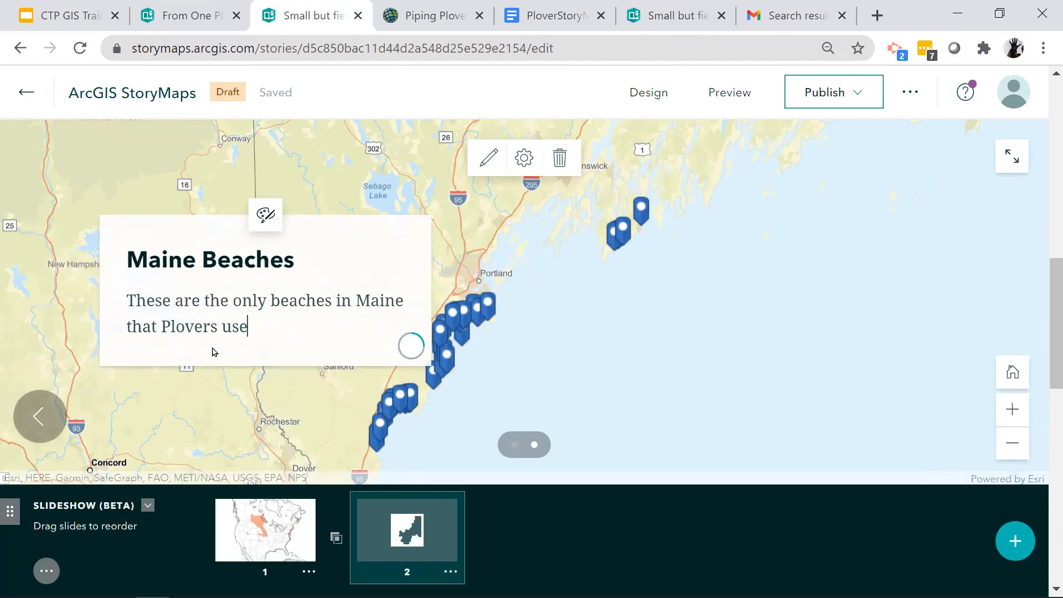
- Add a third slide to the slideshow and title it "Maine Beaches in Summer"
left_click(1022, 547)
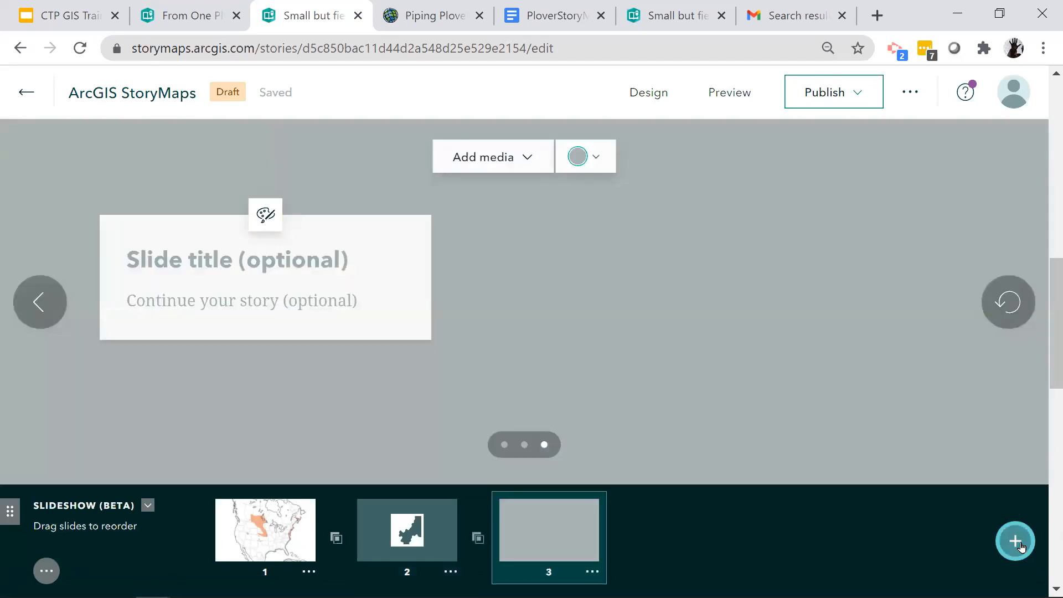
left_click(196, 263)
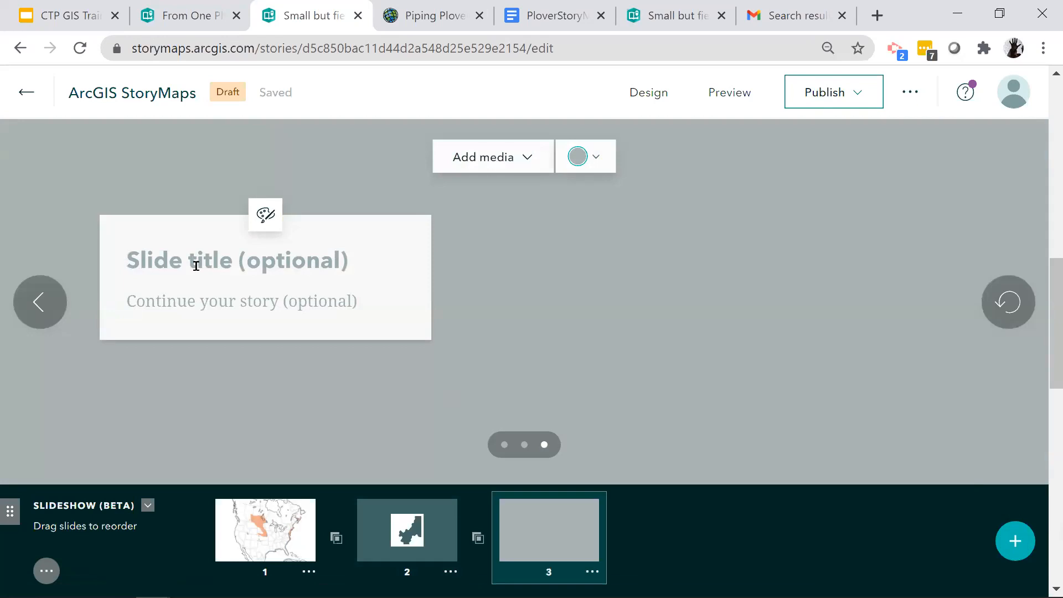
type("Maine Bea")
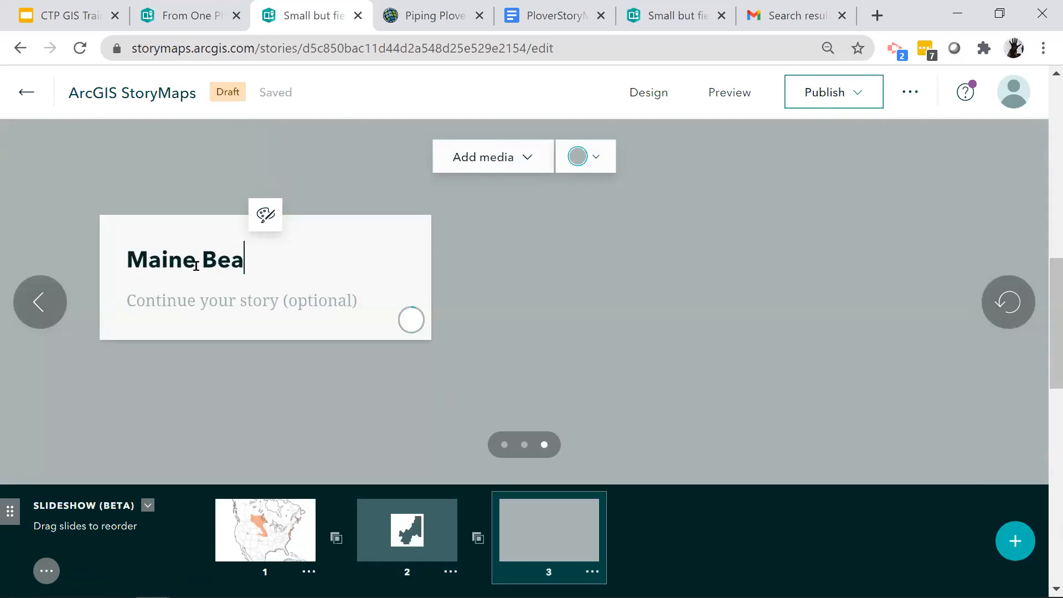
type("ches in Summer")
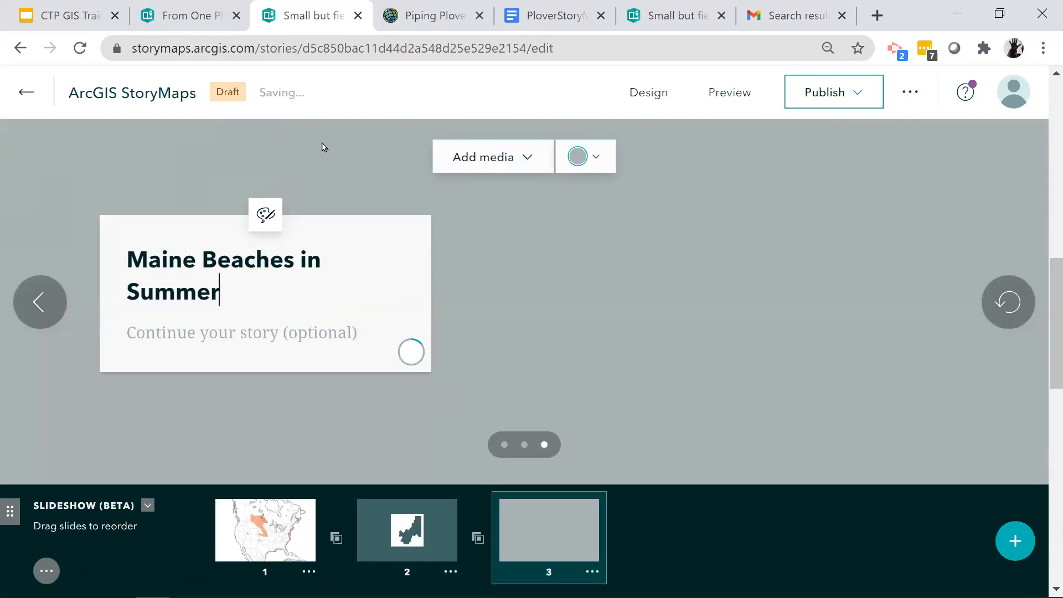
- Upload beach.JPG from the CTP Training folder and add it as the third slide's image
left_click(525, 159)
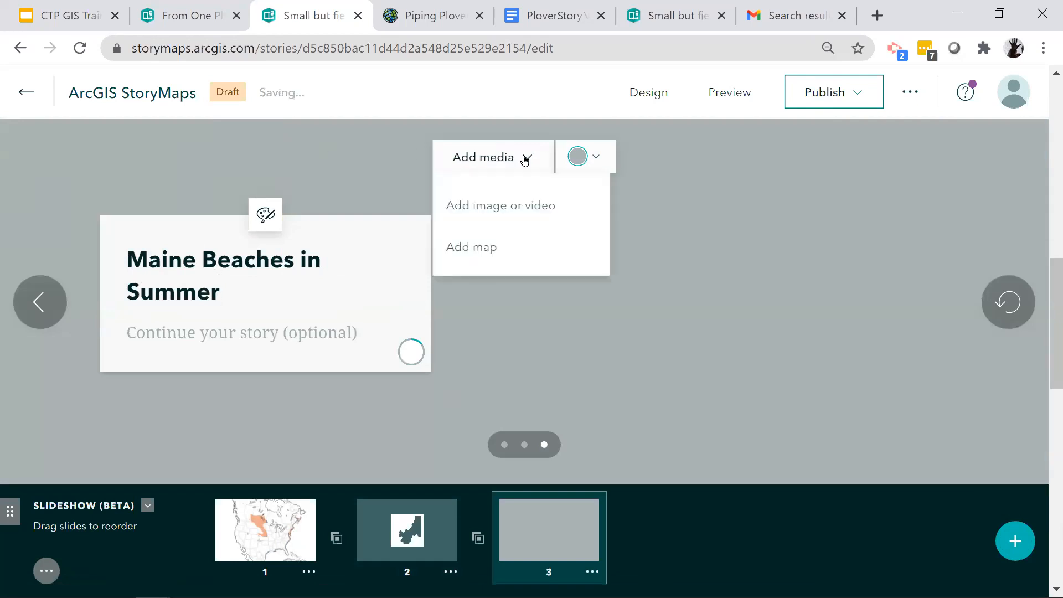
left_click(501, 211)
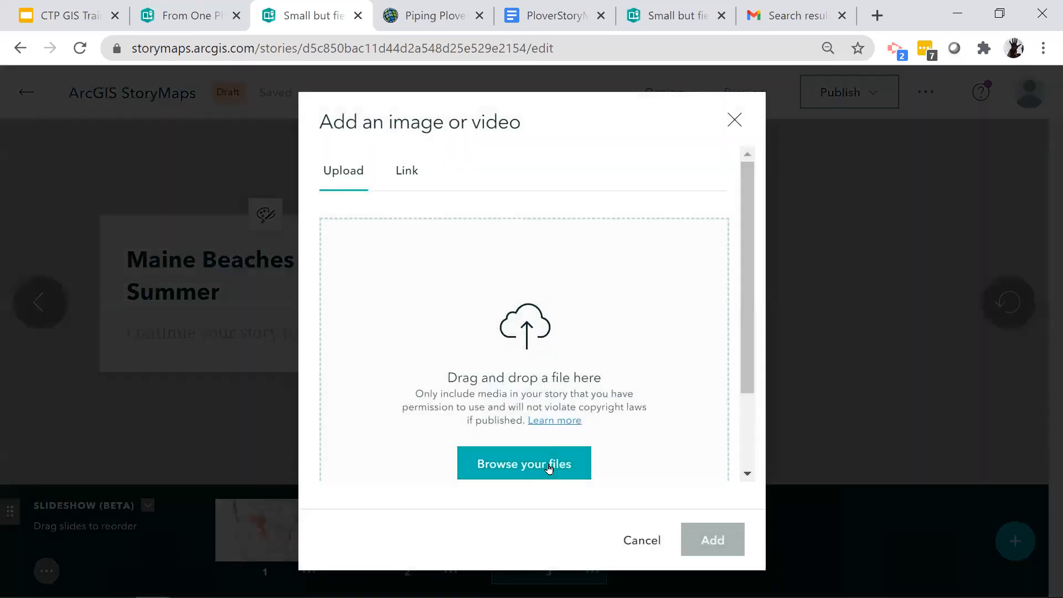
left_click(550, 465)
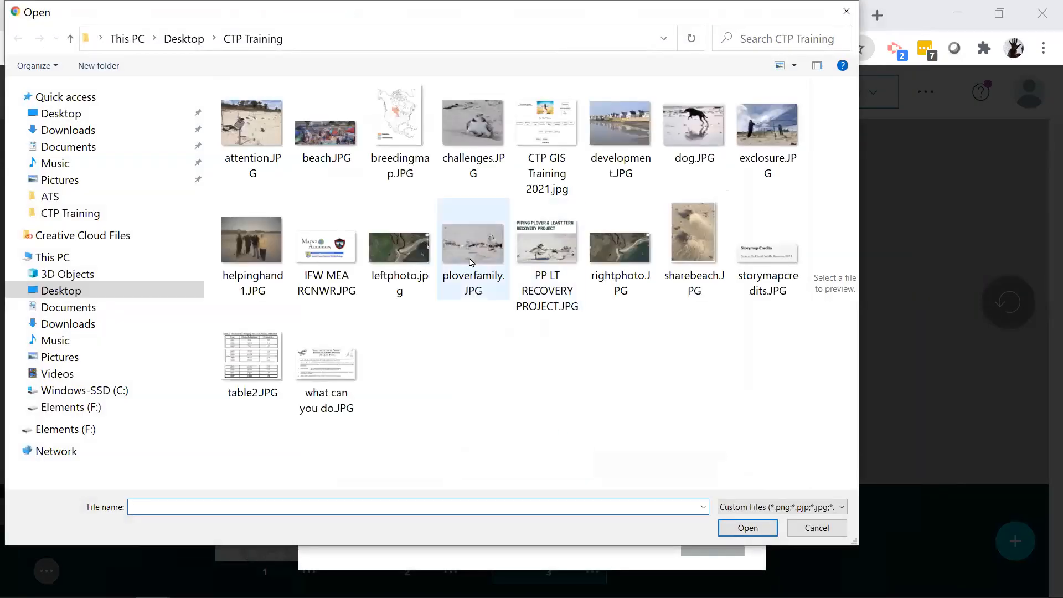
left_click(332, 138)
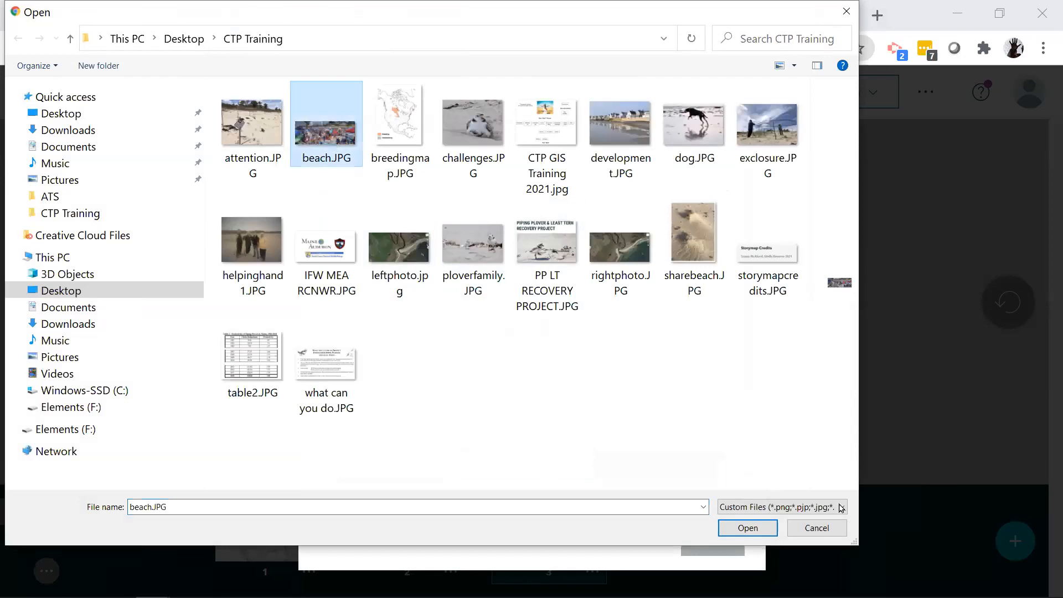
left_click(749, 529)
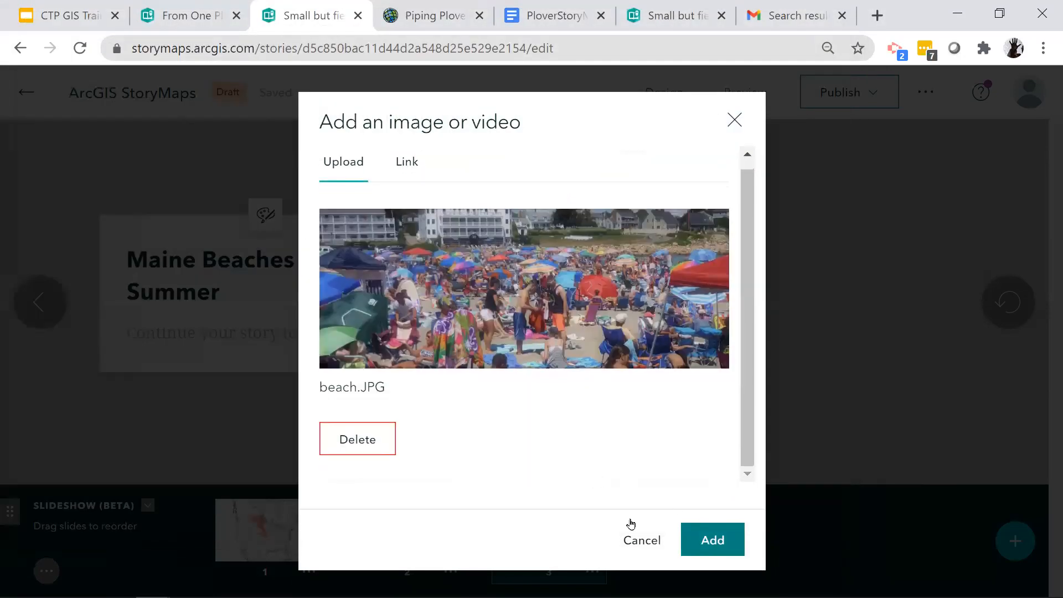
left_click(706, 540)
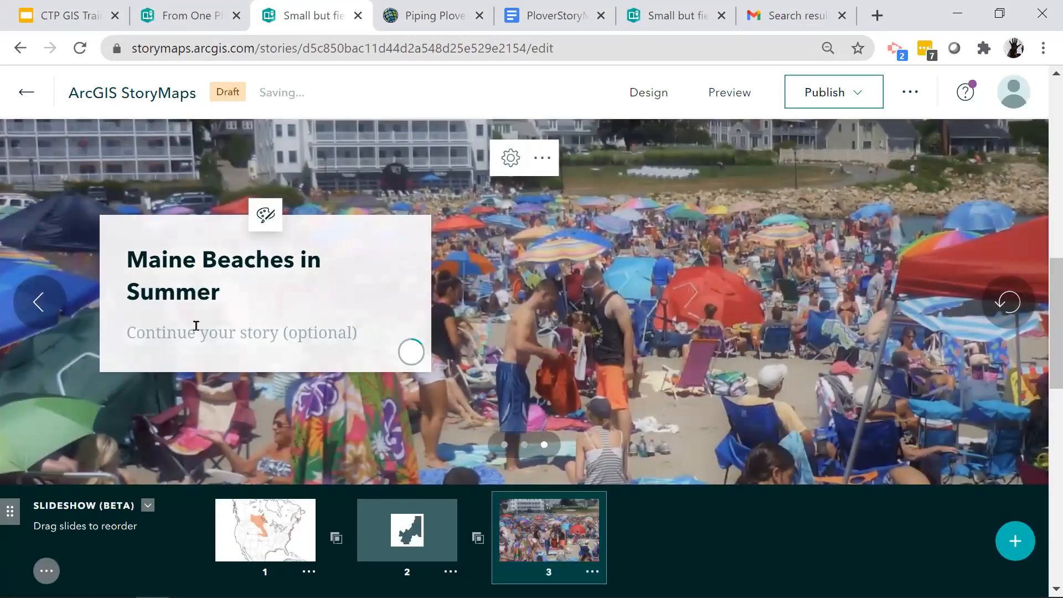
- Enter the third slide's narrative text as "Even though the plover only needs a small spot, it can be hard in summer"
left_click(195, 333)
type("Ev")
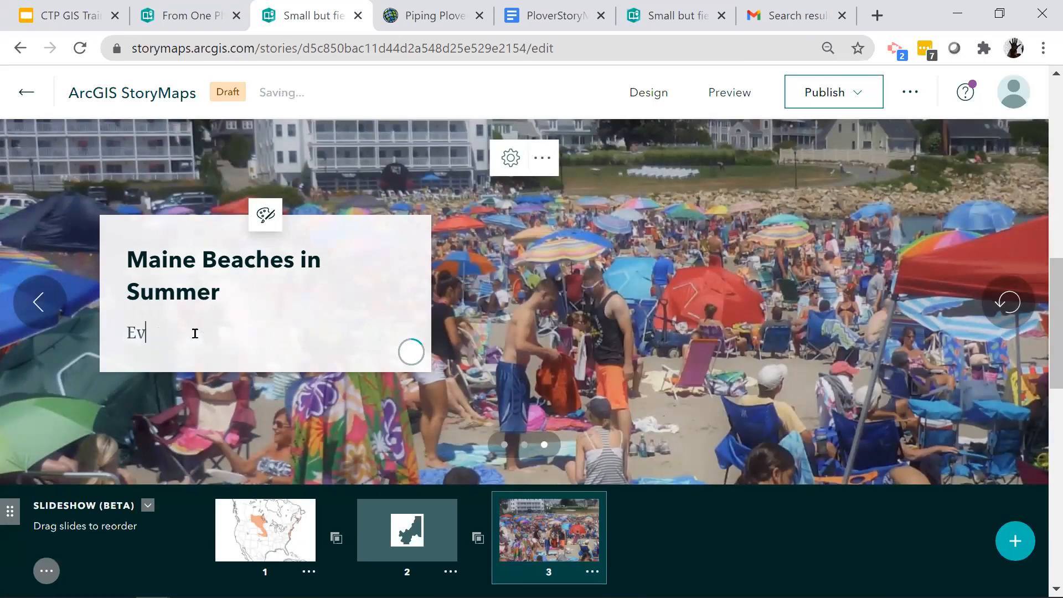
type("en though the pl")
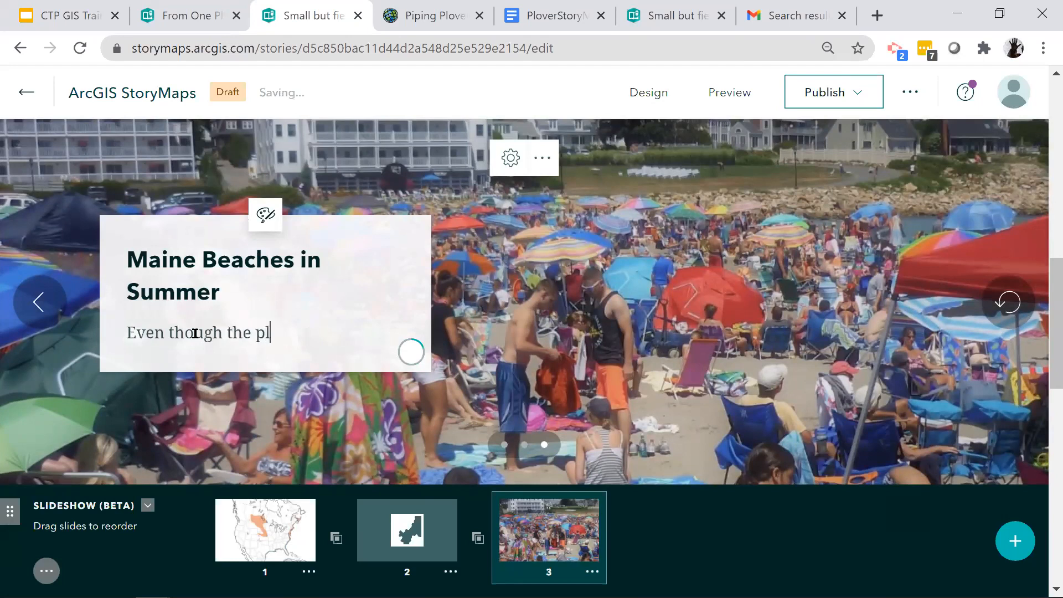
type("over only ne")
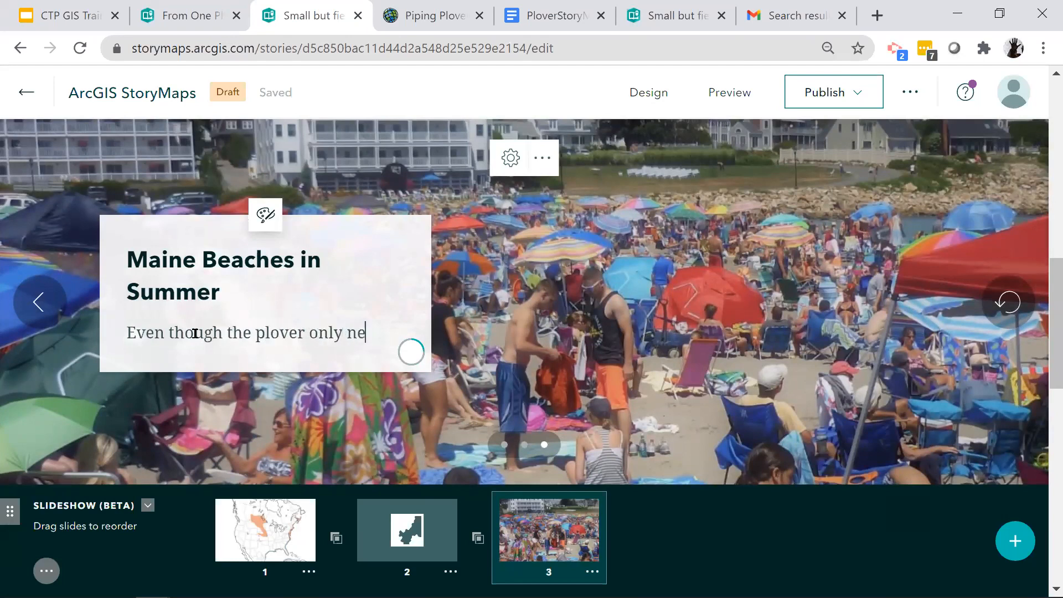
type("eds")
type(" a small a")
type("spo")
key("BackSpace")
key("BackSpace")
type("spo")
key("BackSpace")
type("ot, ")
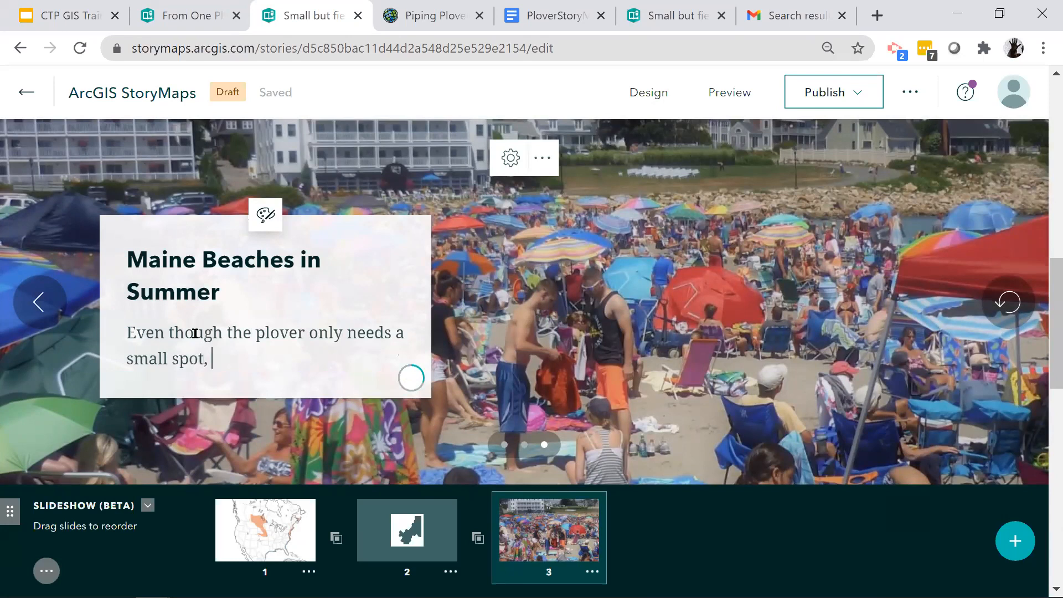
type("it can be har")
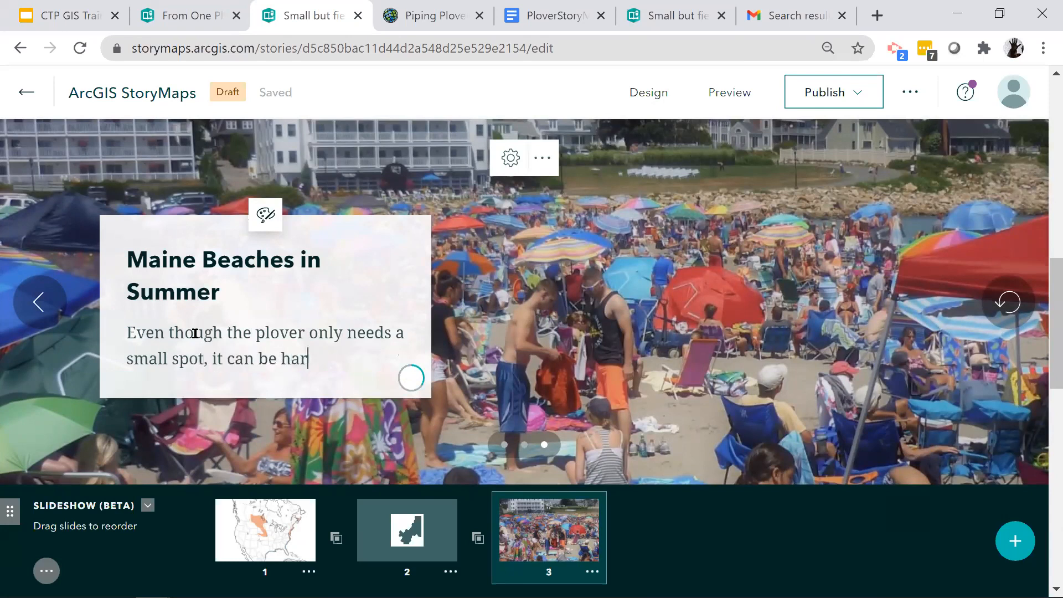
type("d in summer")
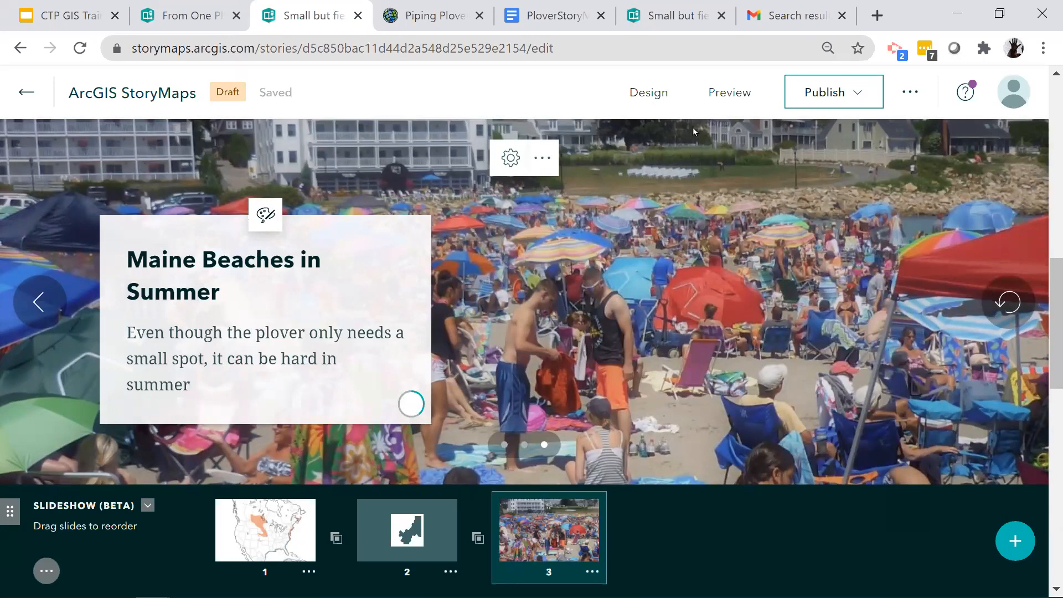
- Preview the story and review its cover image, title, subtitle, quote and the slideshow's first slide, "The Journey Begins"
left_click(723, 102)
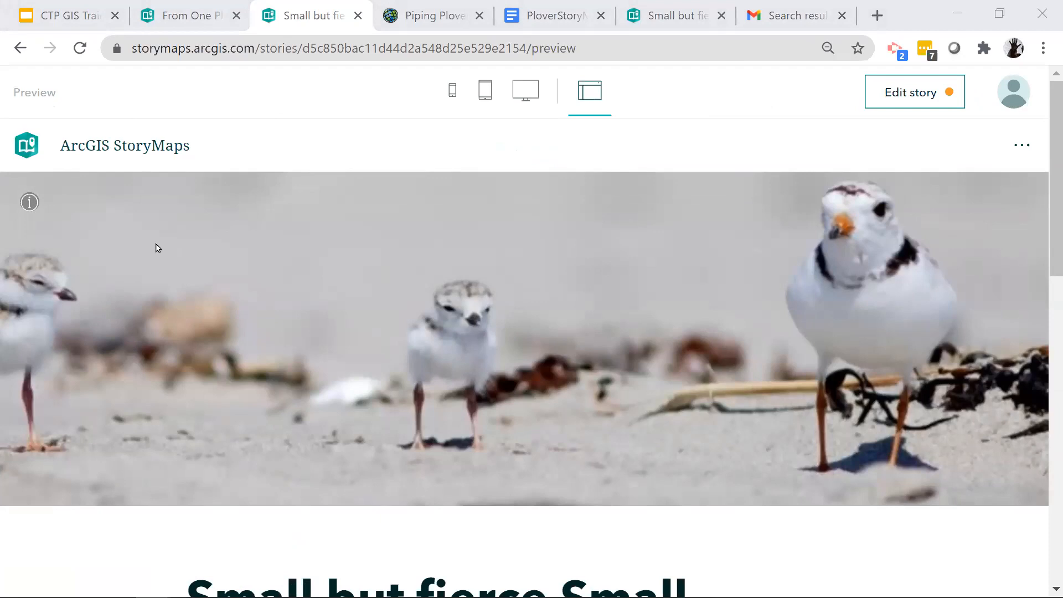
left_click(28, 204)
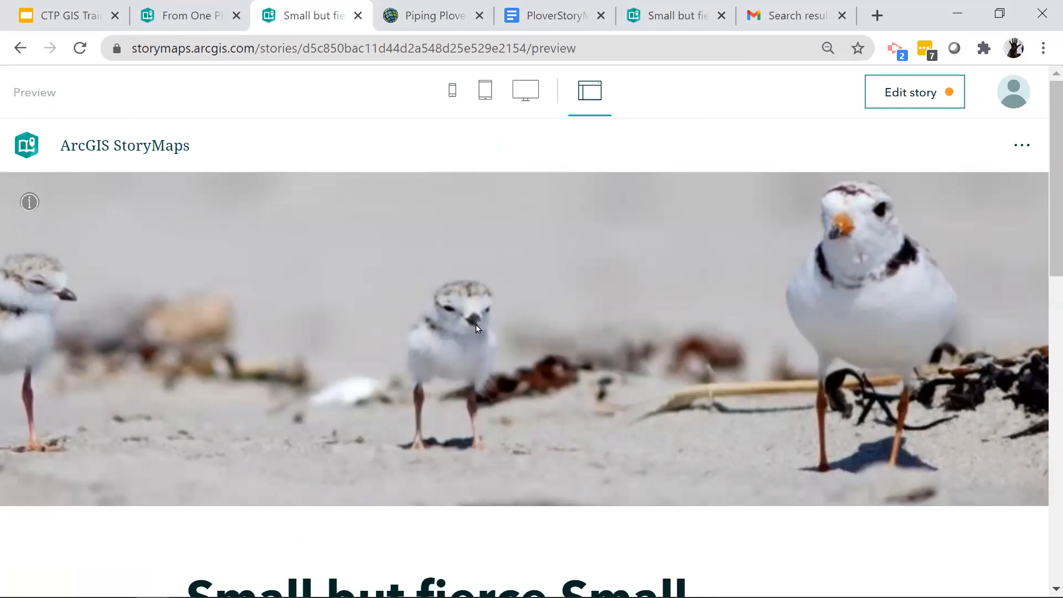
scroll(477, 328, "down", 1)
scroll(504, 486, "down", 3)
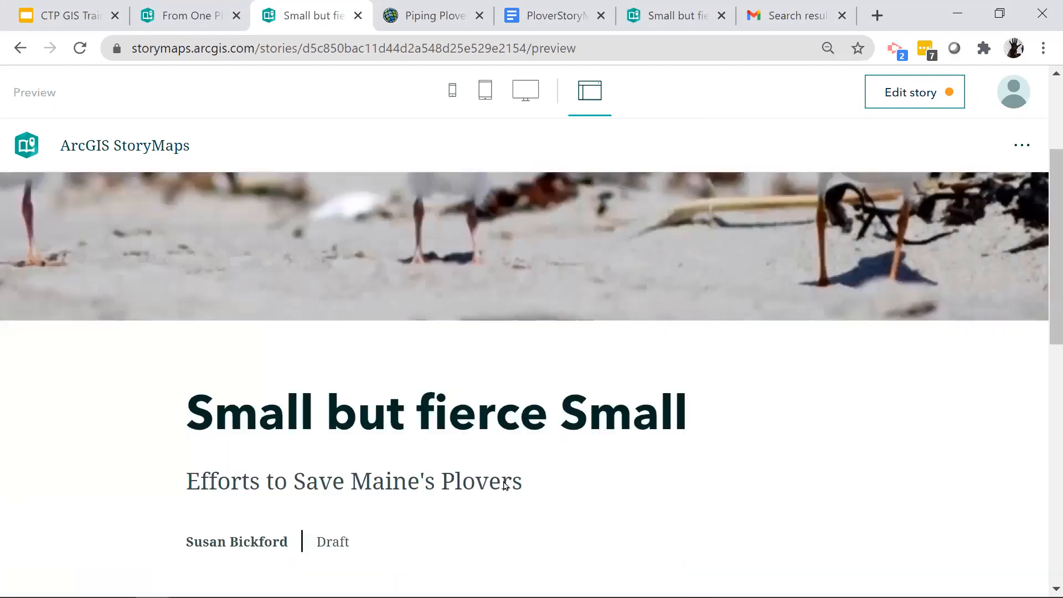
scroll(504, 483, "down", 3)
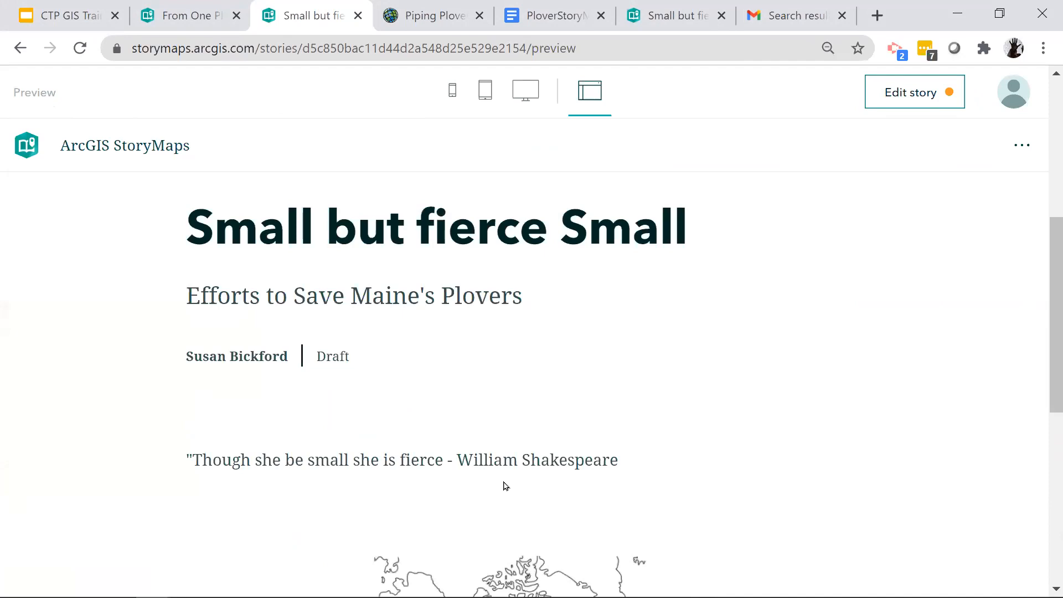
scroll(323, 253, "down", 2)
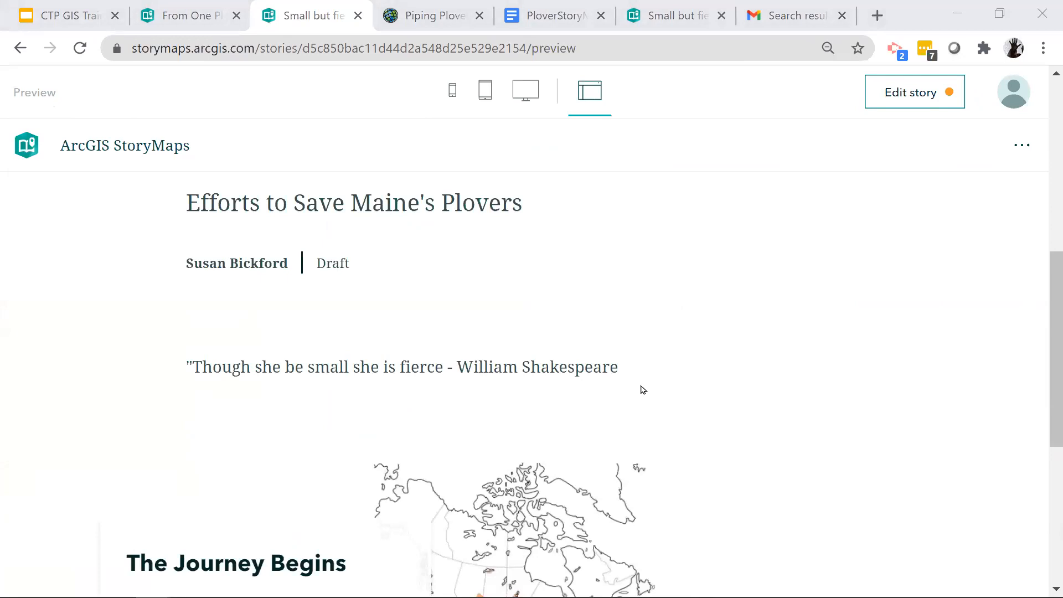
scroll(642, 390, "down", 5)
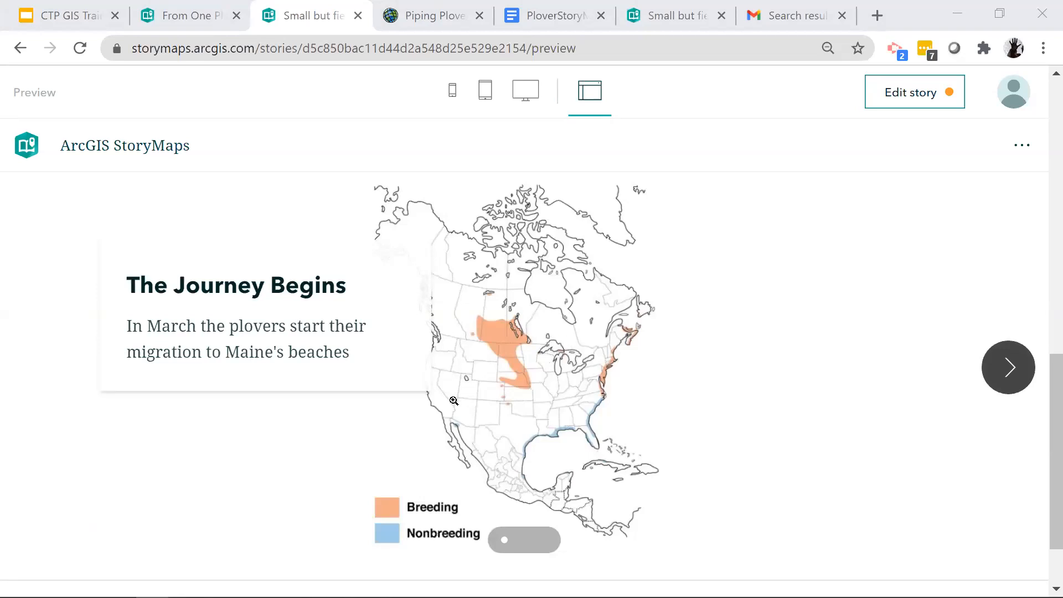
scroll(475, 399, "down", 2)
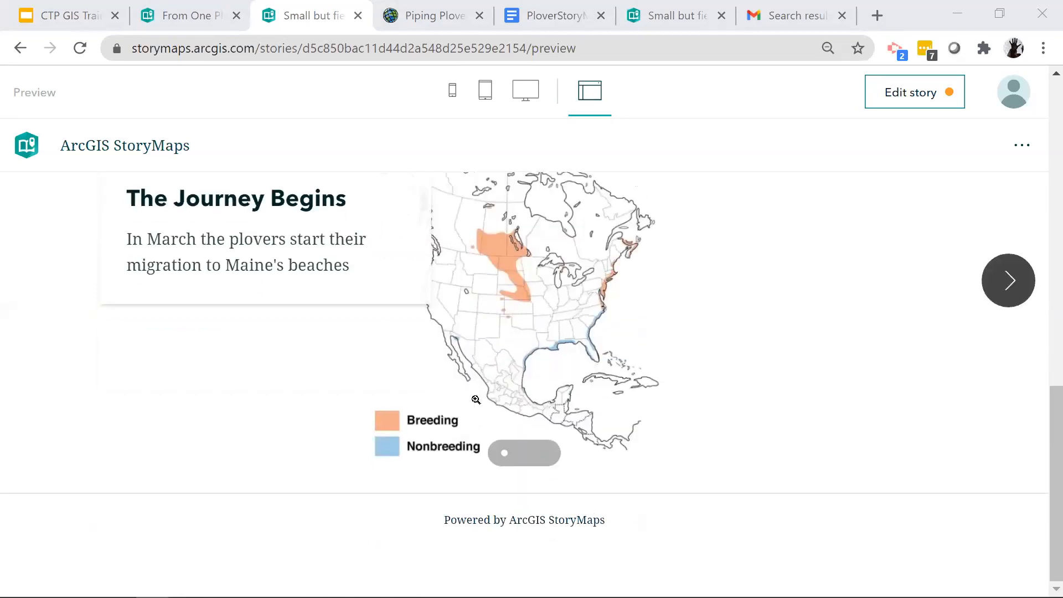
scroll(476, 399, "up", 5)
scroll(475, 399, "down", 5)
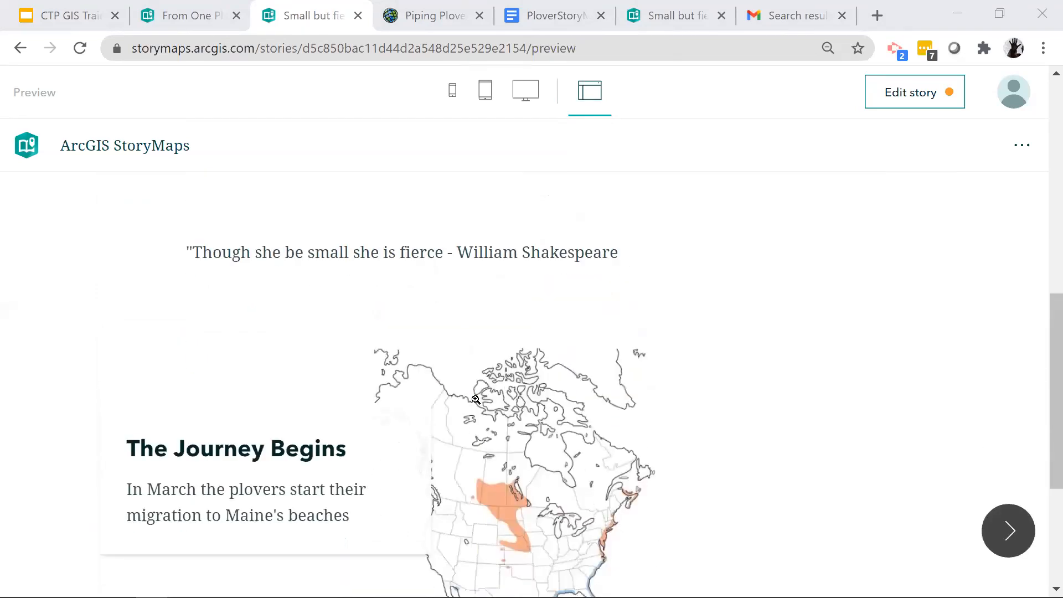
scroll(476, 399, "up", 4)
scroll(476, 400, "down", 4)
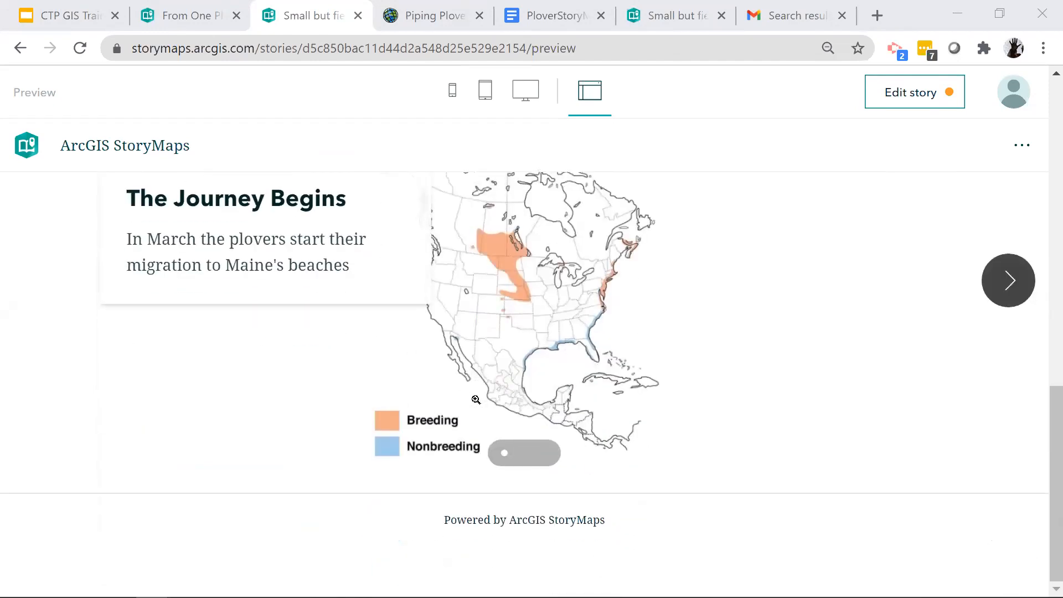
- Advance the previewed slideshow to the "Maine Beaches" map and inspect the pop-ups of the overlapping beach markers east of Portland
left_click(1004, 286)
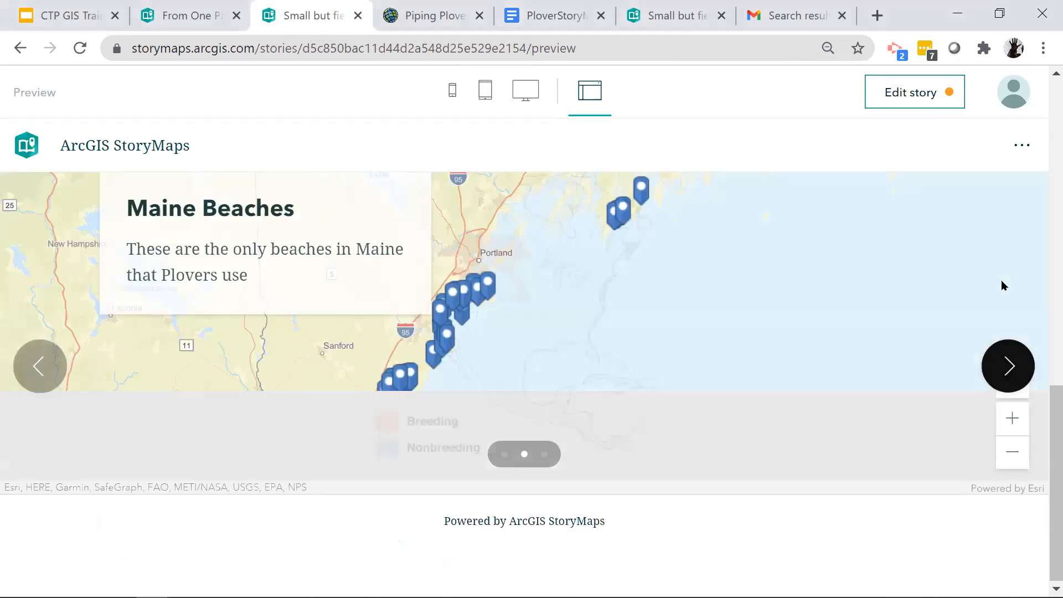
left_click(758, 383)
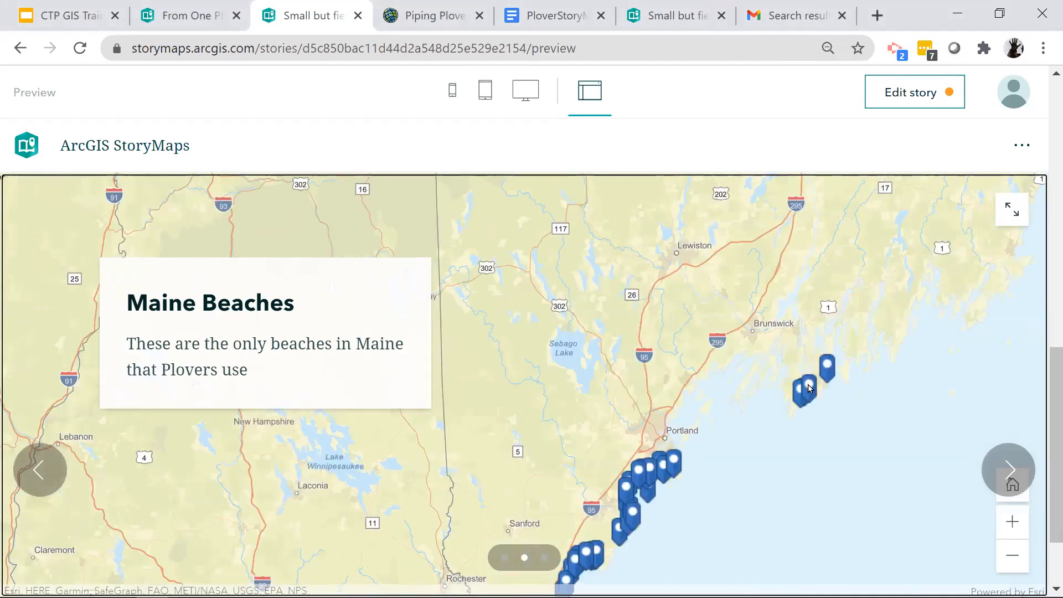
left_click(809, 384)
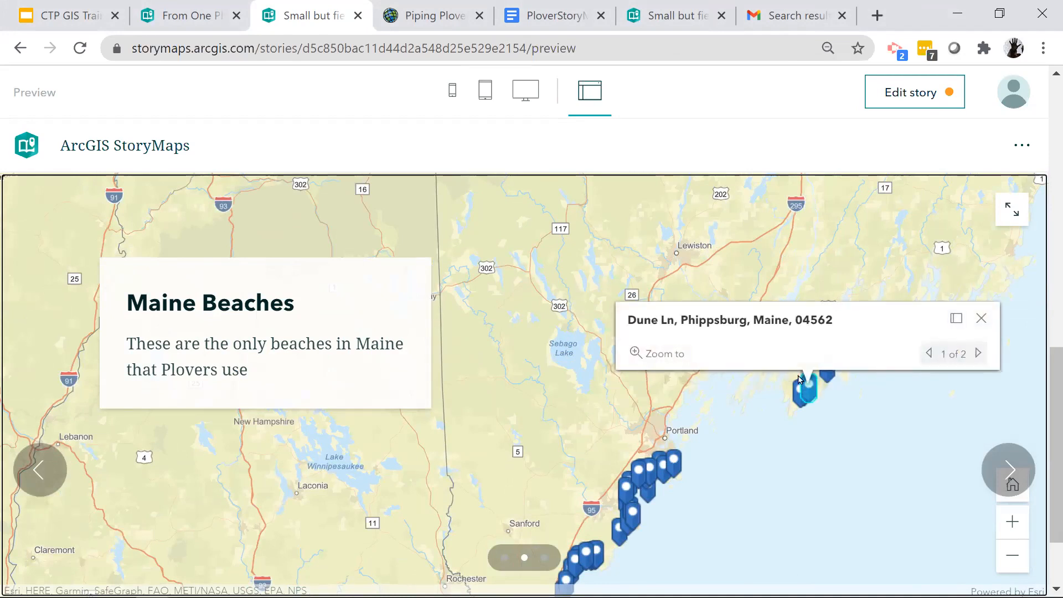
left_click(978, 356)
left_click(978, 356)
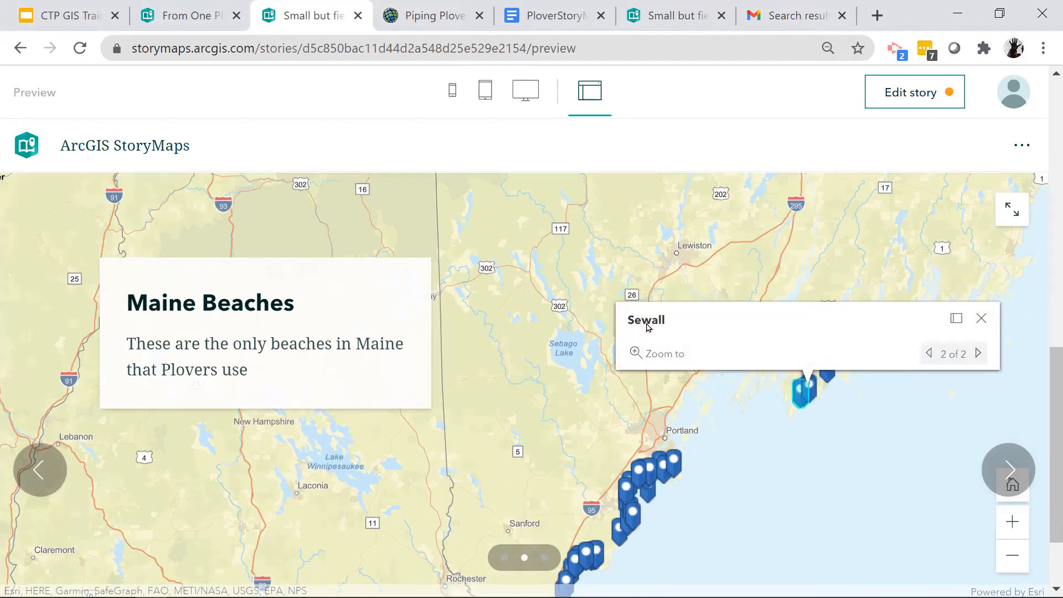
left_click(982, 317)
scroll(233, 343, "down", 2)
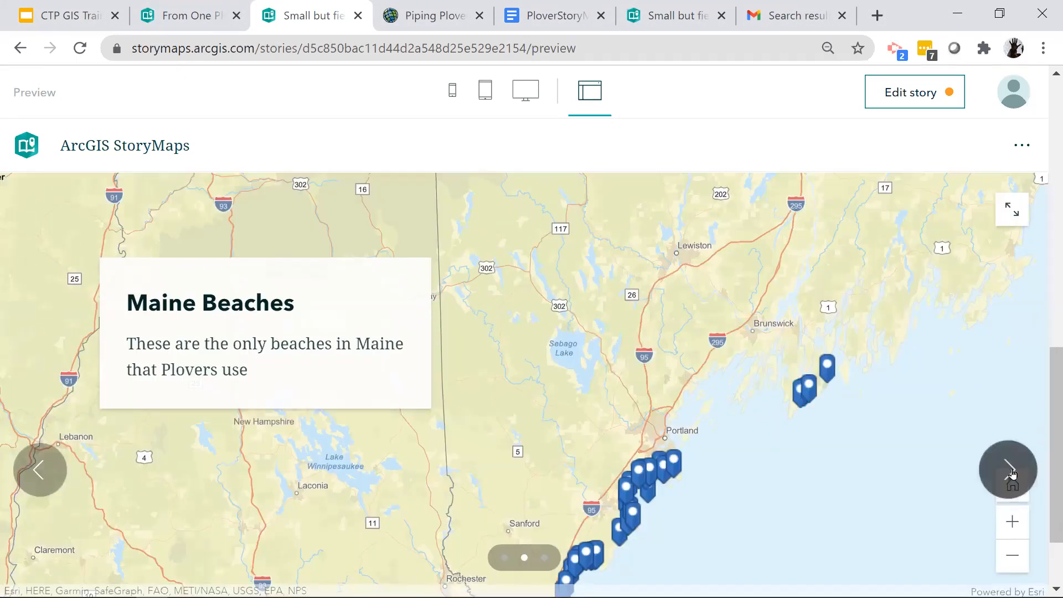
- Advance the previewed slideshow to "Maine Beaches in Summer" and review the slide's image and text down to the end of the story
left_click(1009, 466)
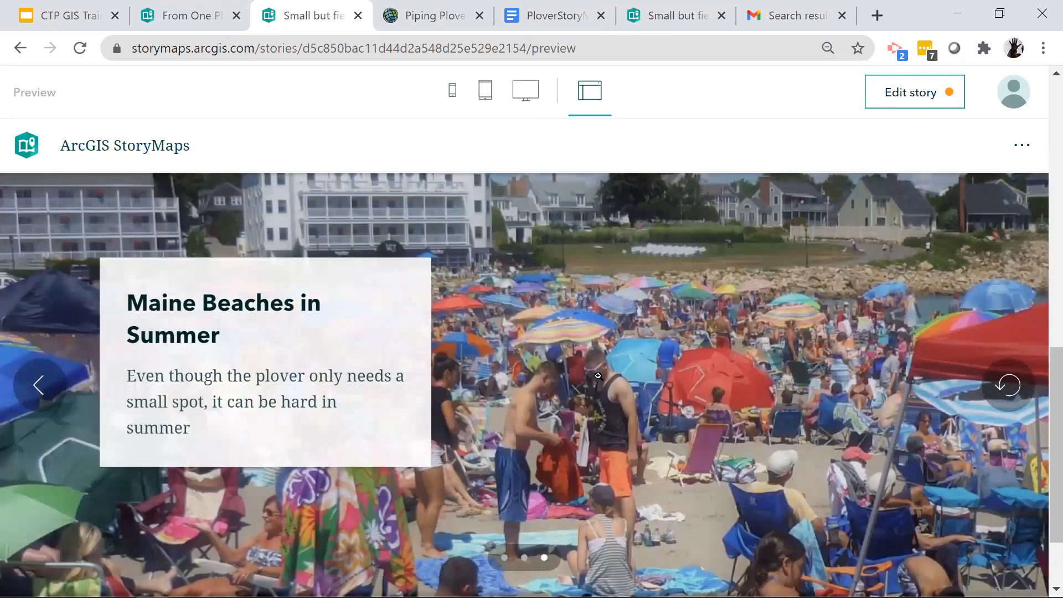
scroll(600, 407, "down", 2)
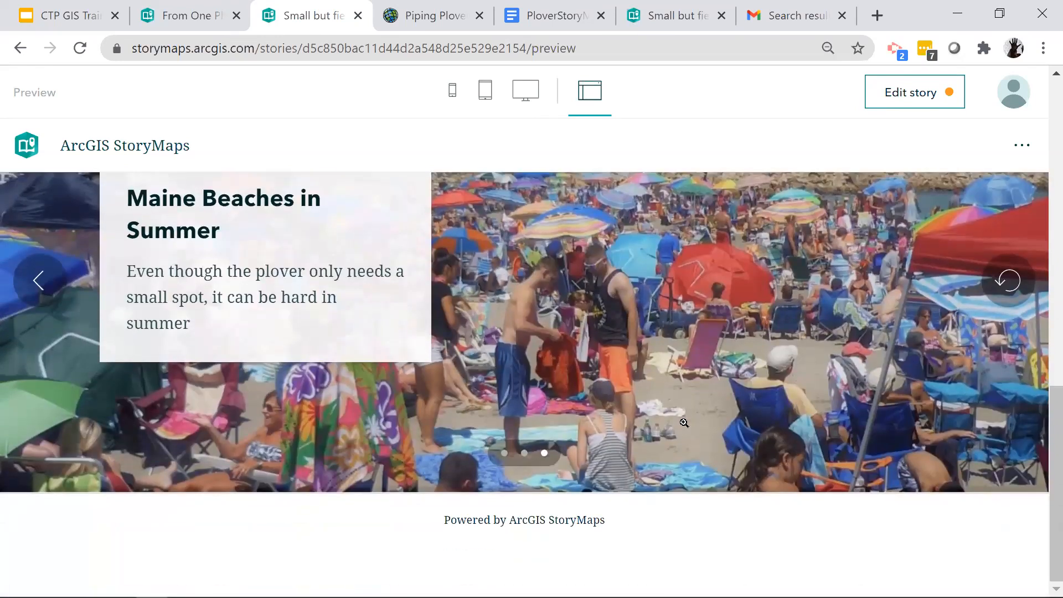
scroll(684, 423, "up", 3)
scroll(684, 423, "down", 2)
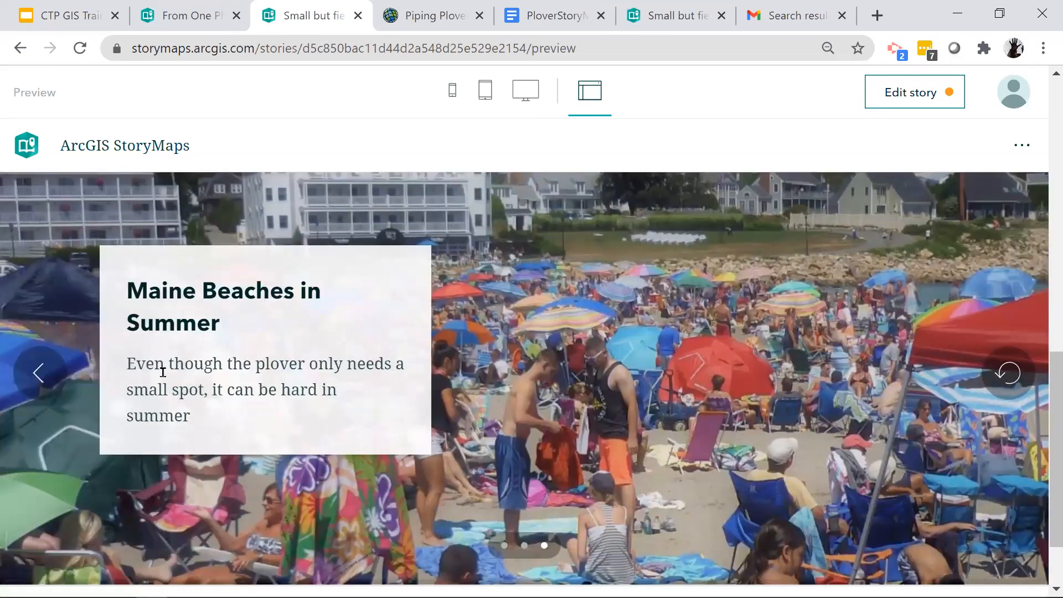
- Close the story preview and switch to the Piping Plover Beaches map in ArcGIS Map Viewer
left_click(354, 16)
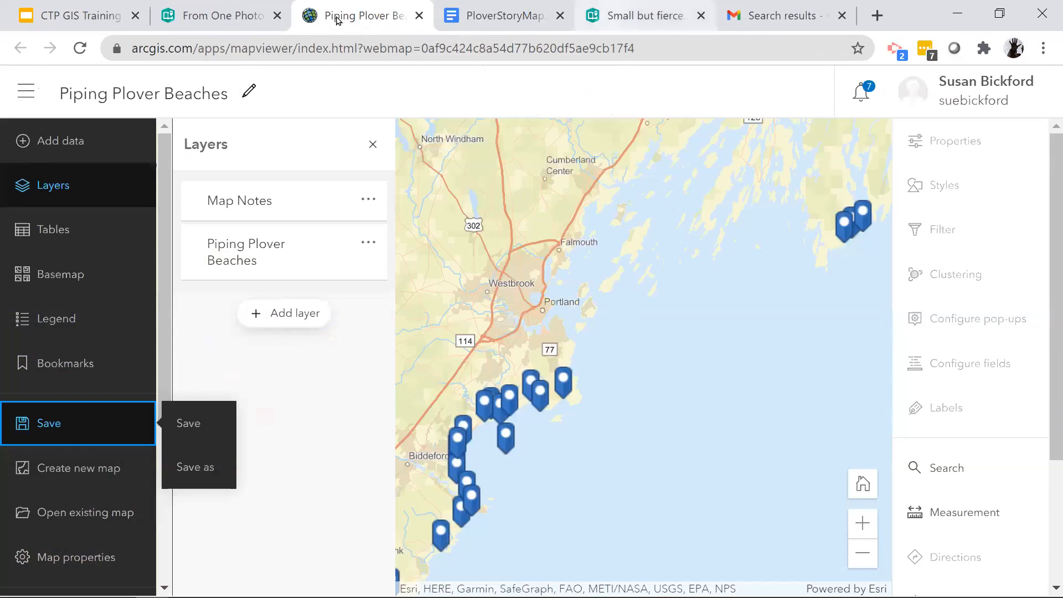
key("ctrl+shift+Tab")
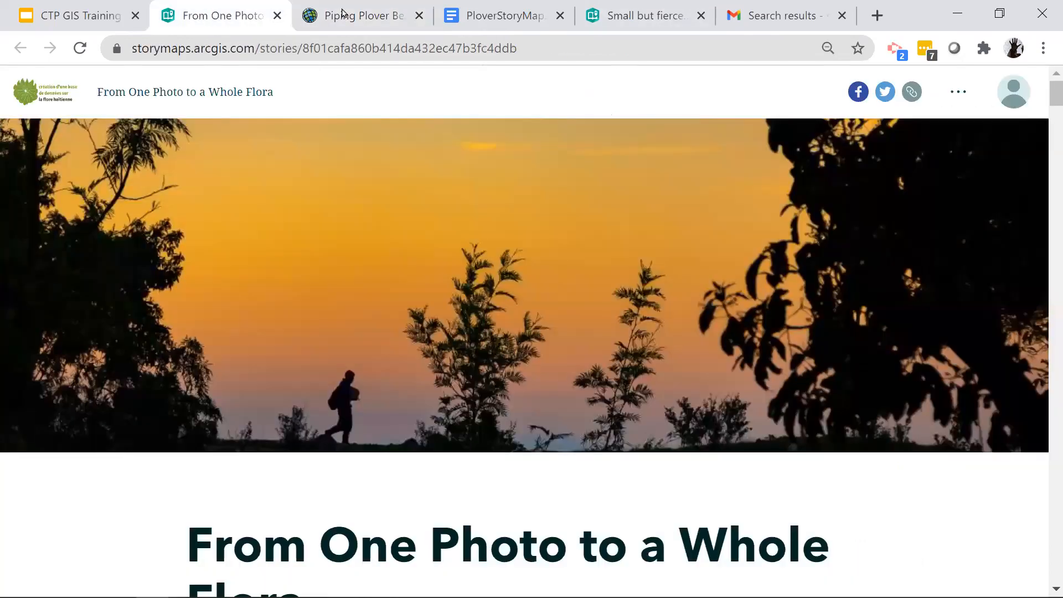
key("ctrl+Tab")
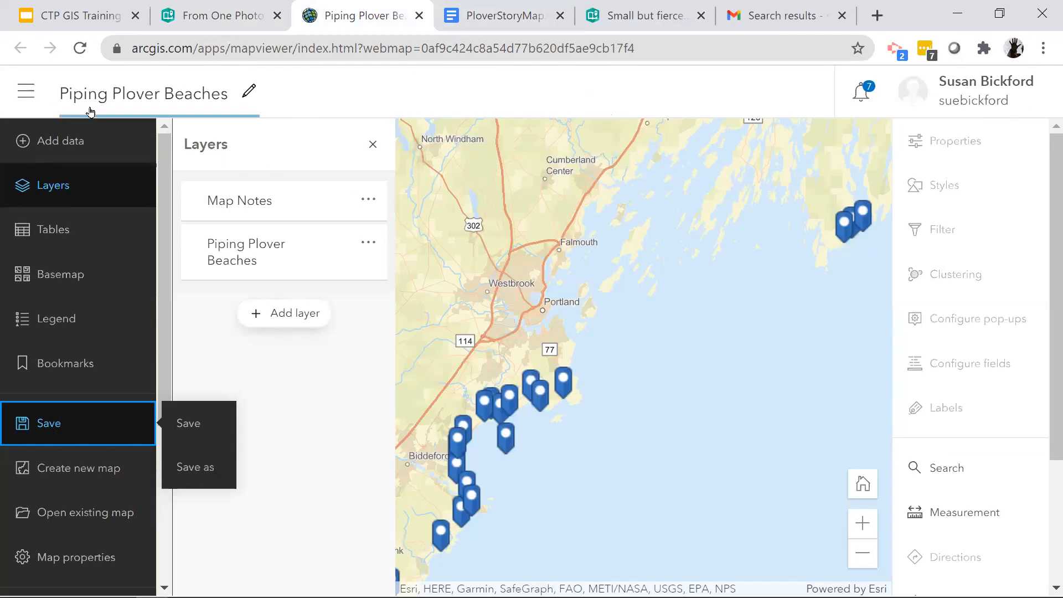
- Go to the ArcGIS Online content, open the "Small but fierceSmall" StoryMap item and bring the draft back up in the story editor
left_click(30, 93)
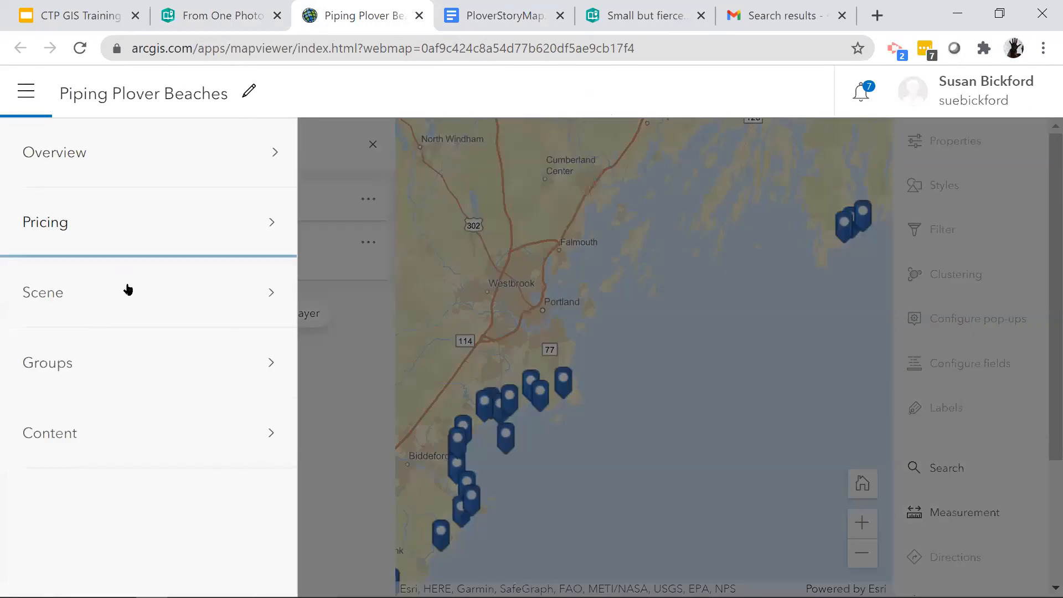
left_click(170, 426)
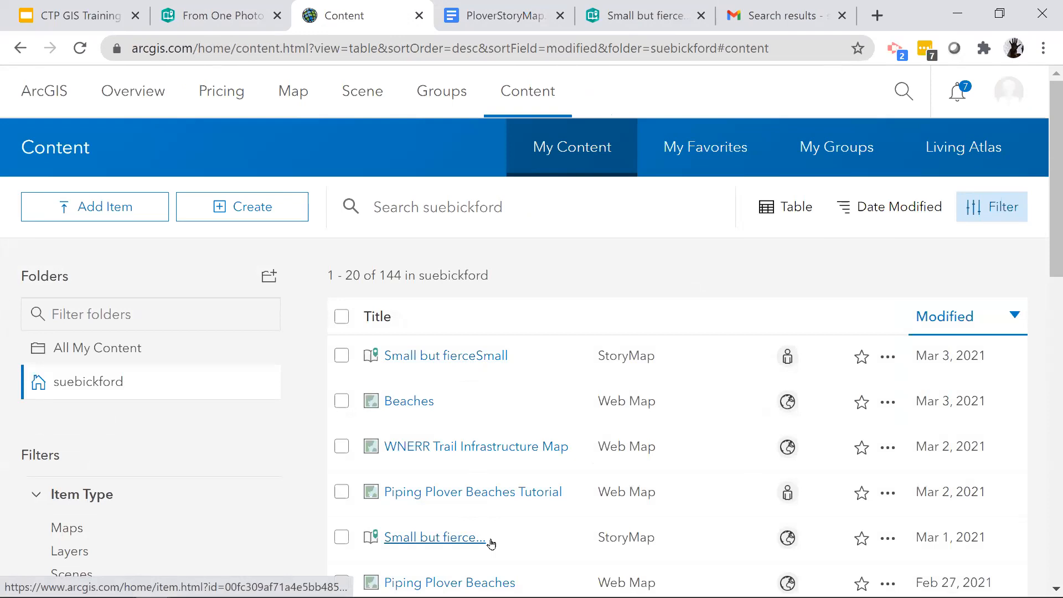
left_click(429, 360)
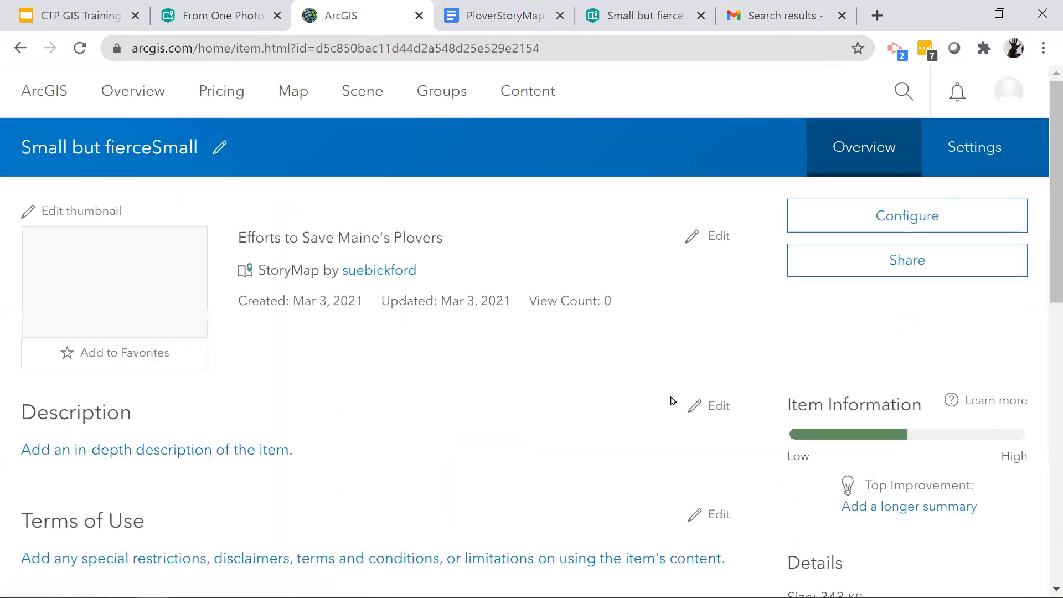
left_click(885, 220)
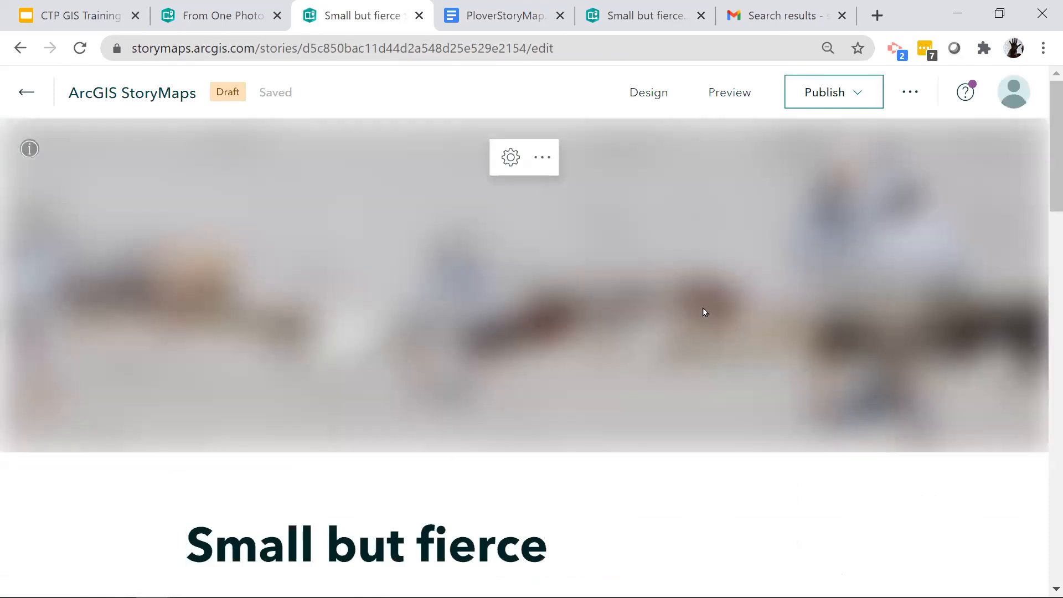
scroll(703, 308, "down", 8)
scroll(703, 308, "up", 8)
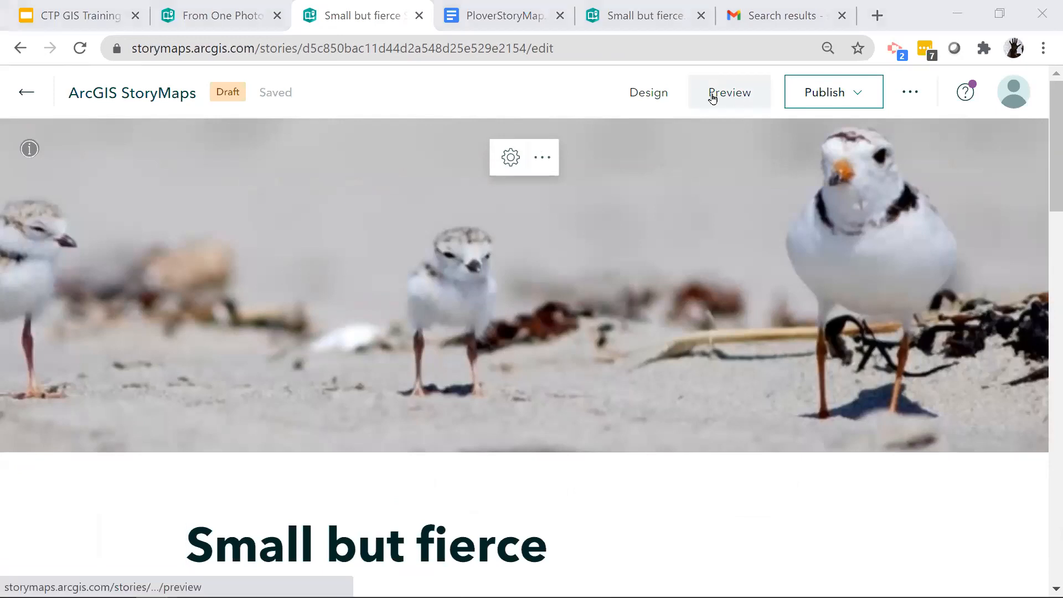
- Preview the reopened draft story again and review it from the cover down to the slideshow
left_click(654, 101)
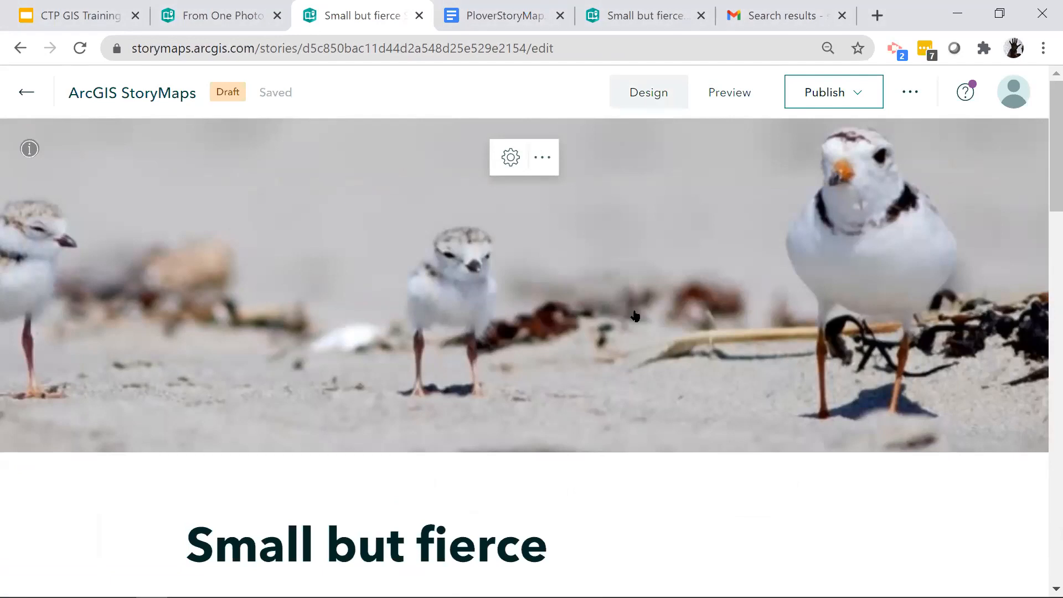
left_click(739, 98)
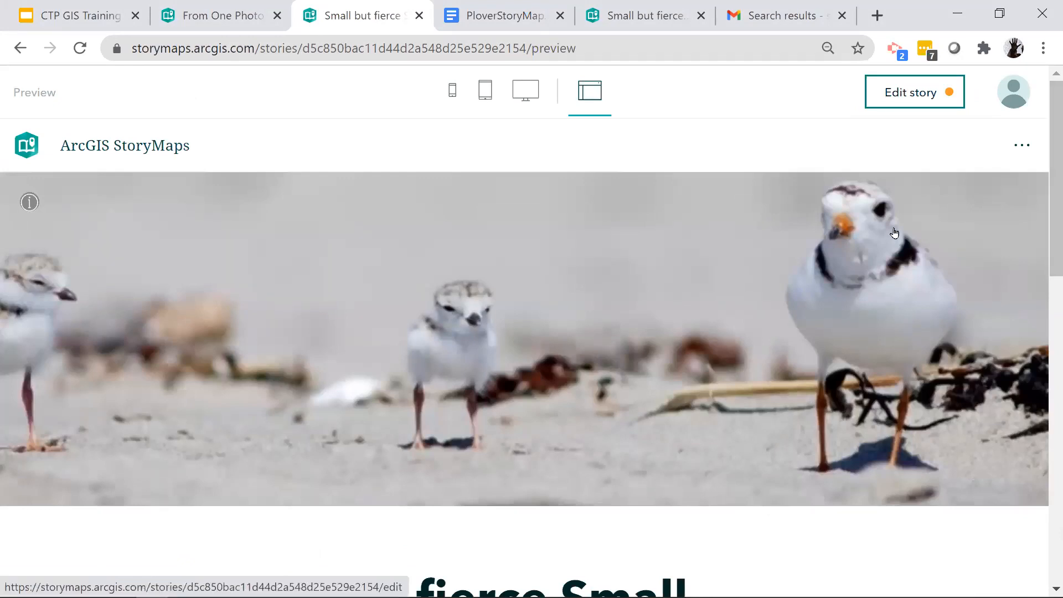
scroll(601, 334, "down", 10)
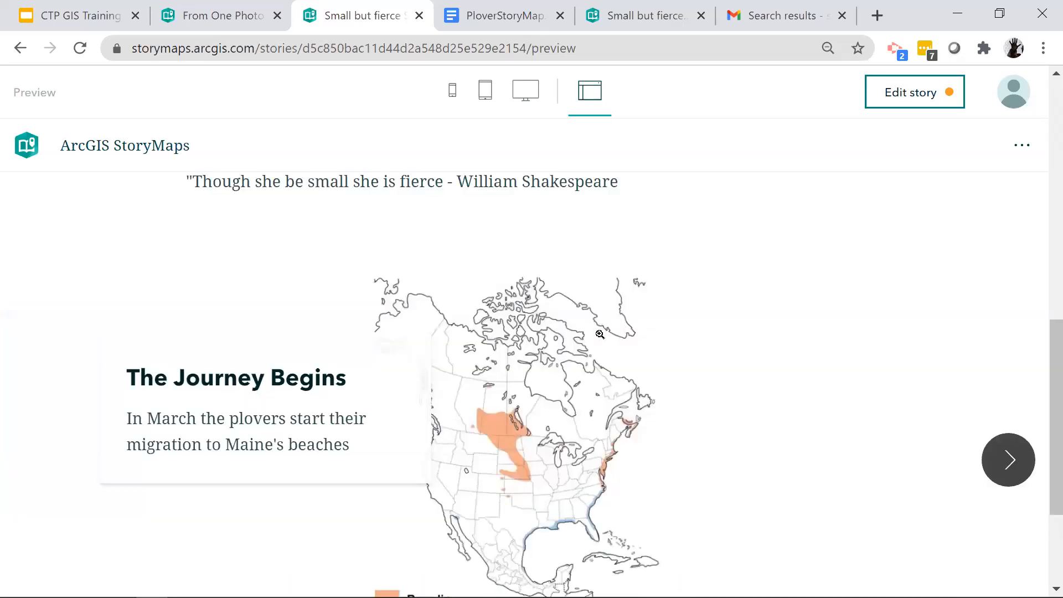
- Advance the previewed slideshow from "The Journey Begins" through the "Maine Beaches" map slide to the slide after it
scroll(600, 334, "down", 3)
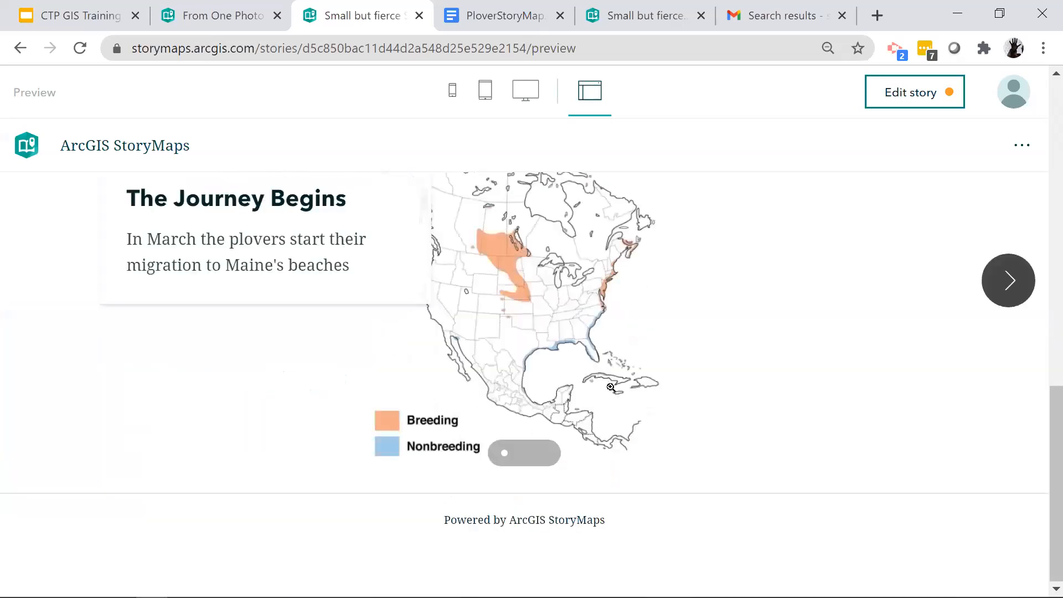
left_click(1013, 279)
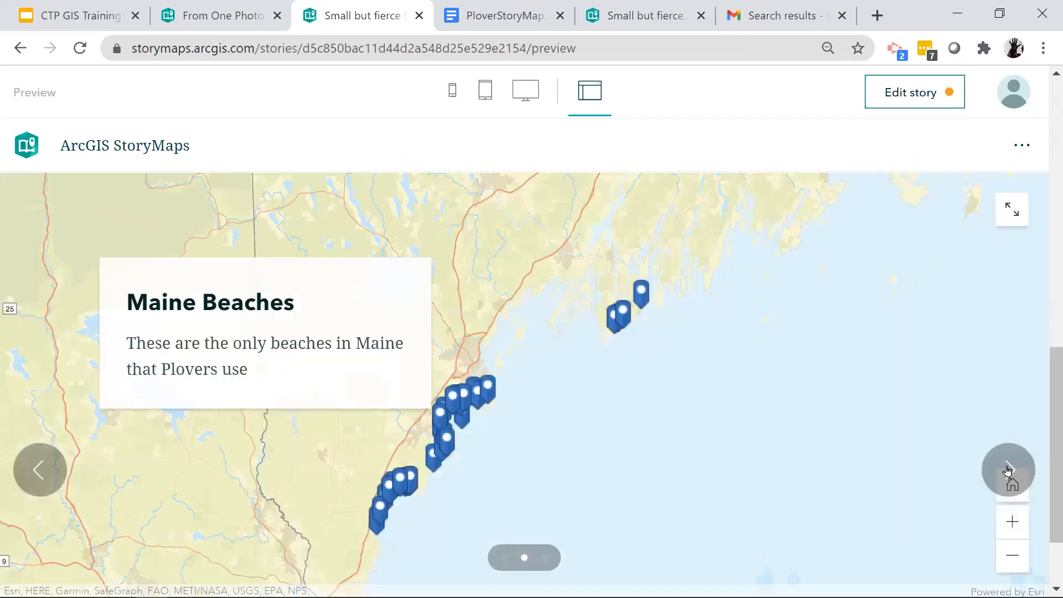
left_click(1008, 471)
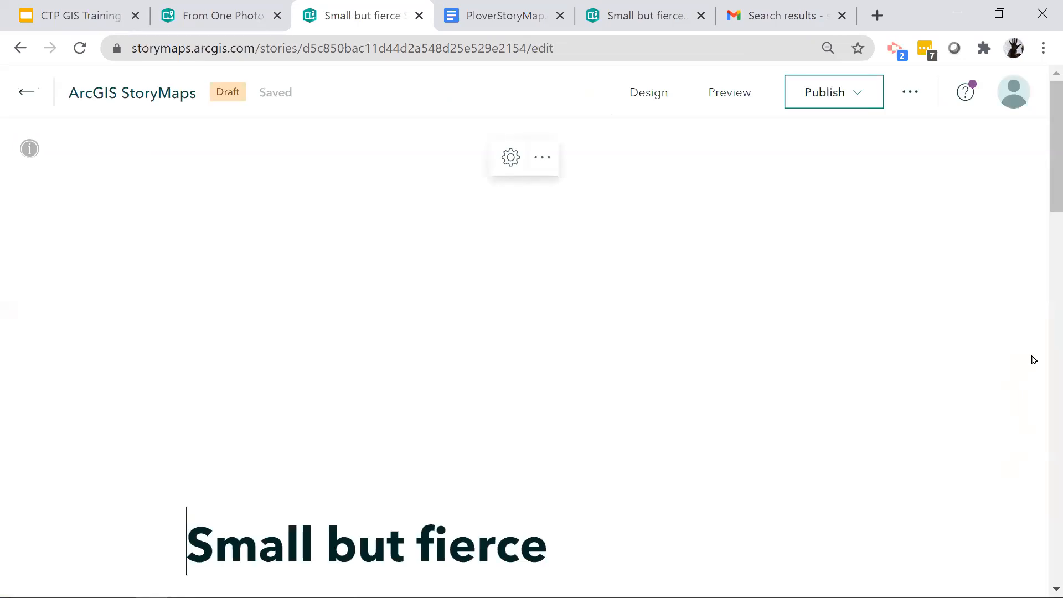
- In the story editor, reorder the slideshow so the crowded-beach slide is second, and move the Maine Beaches map slide back to second place
scroll(612, 404, "down", 8)
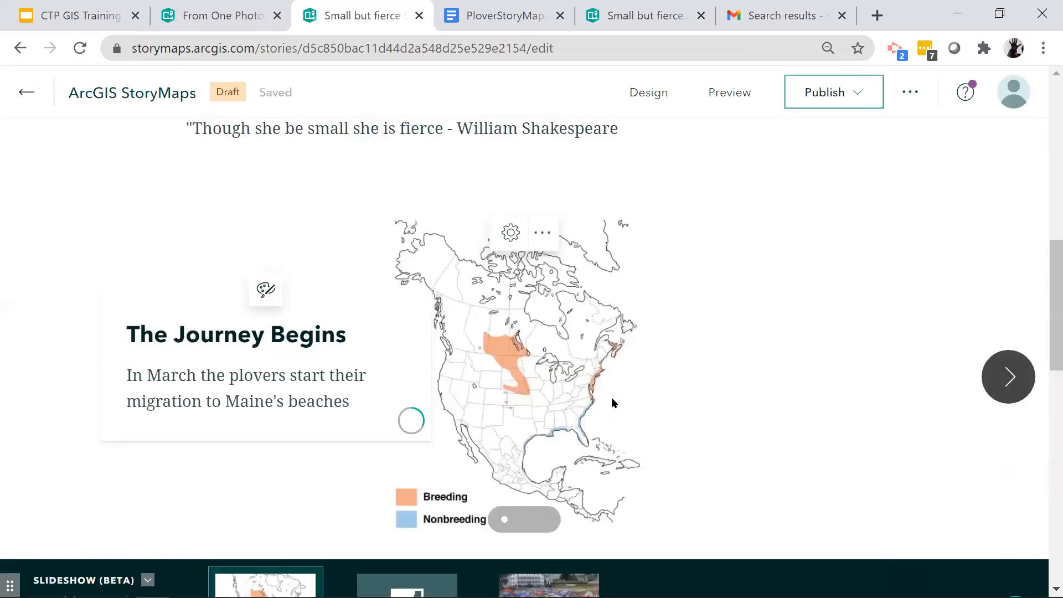
scroll(500, 371, "down", 5)
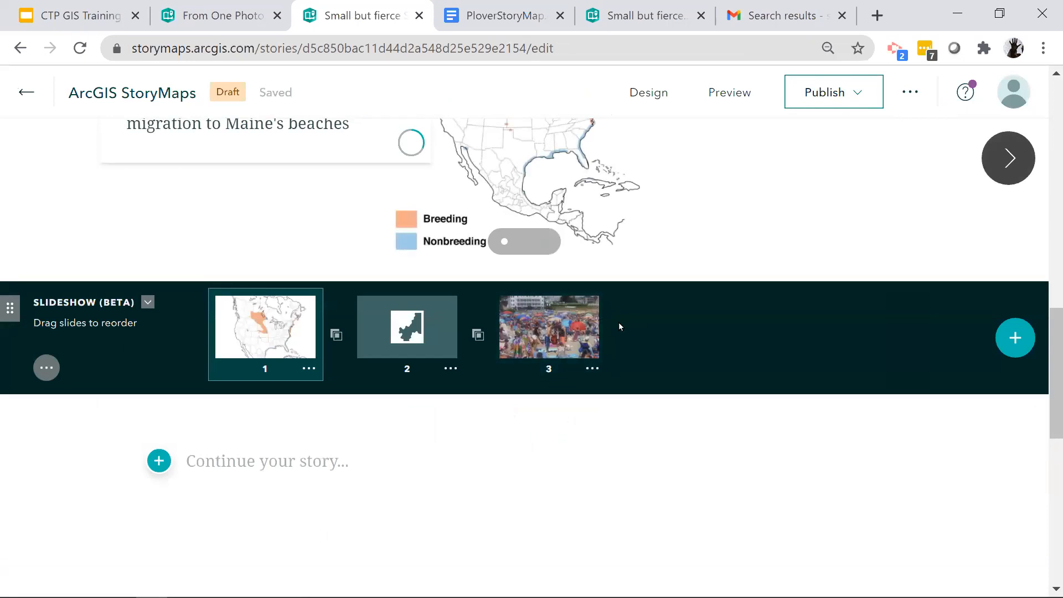
left_click_drag(564, 326, 401, 321)
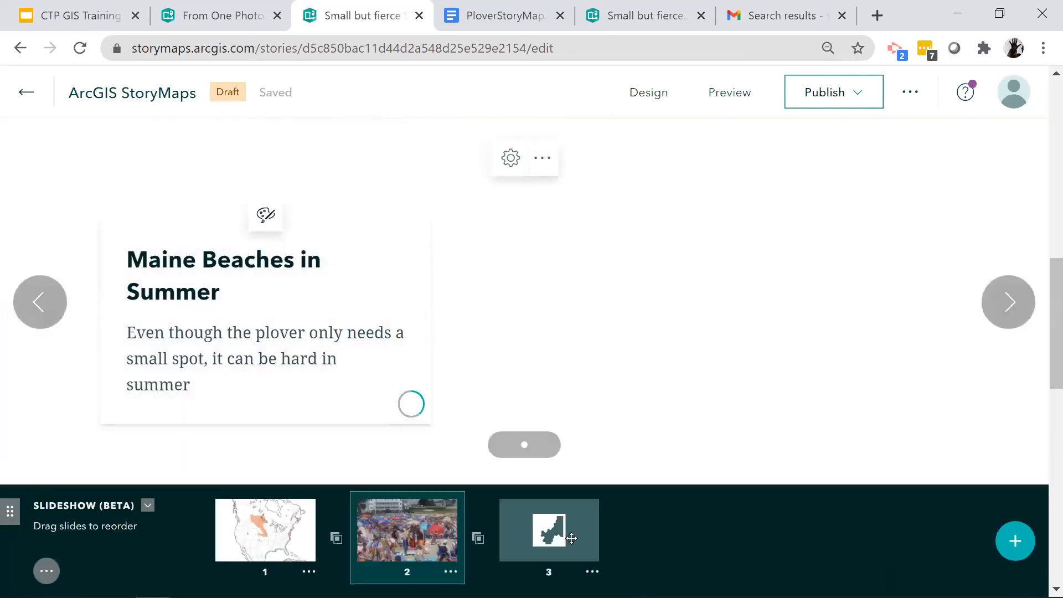
left_click_drag(571, 538, 366, 526)
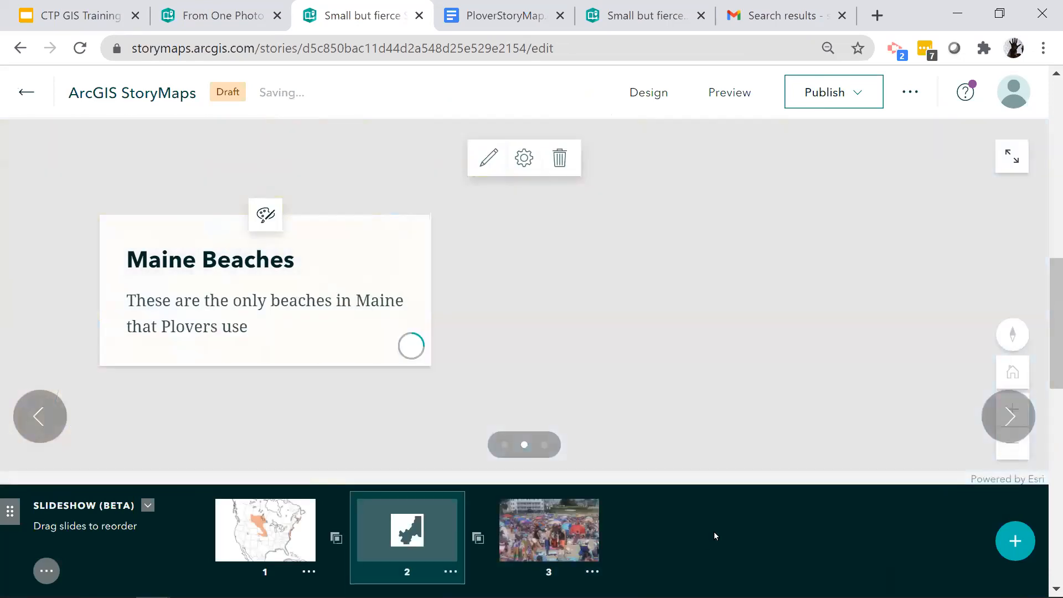
- Insert an immersive Sidecar block into the story directly below the slideshow
scroll(714, 531, "down", 5)
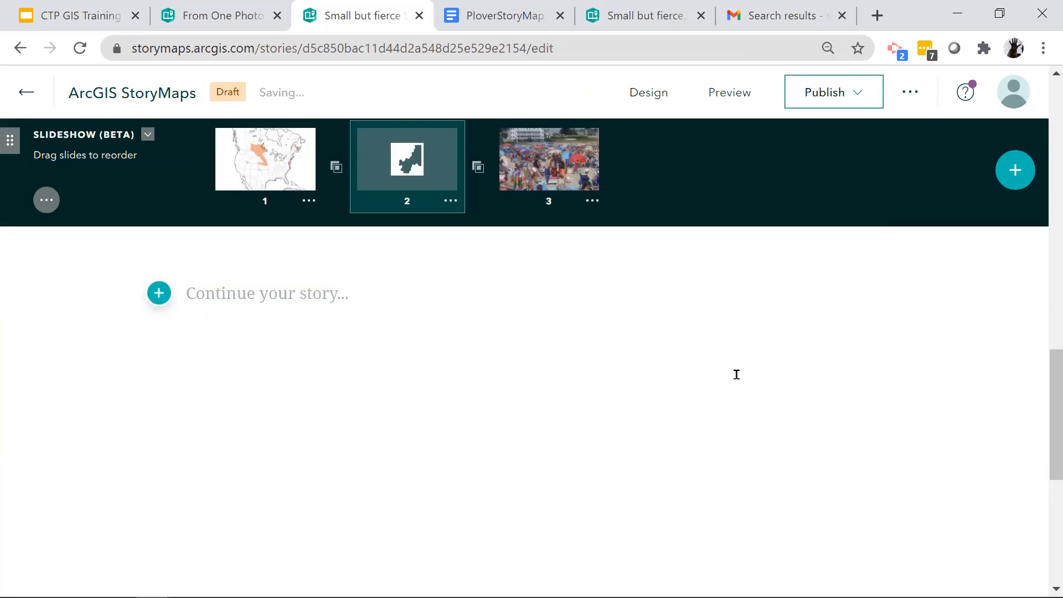
left_click(157, 303)
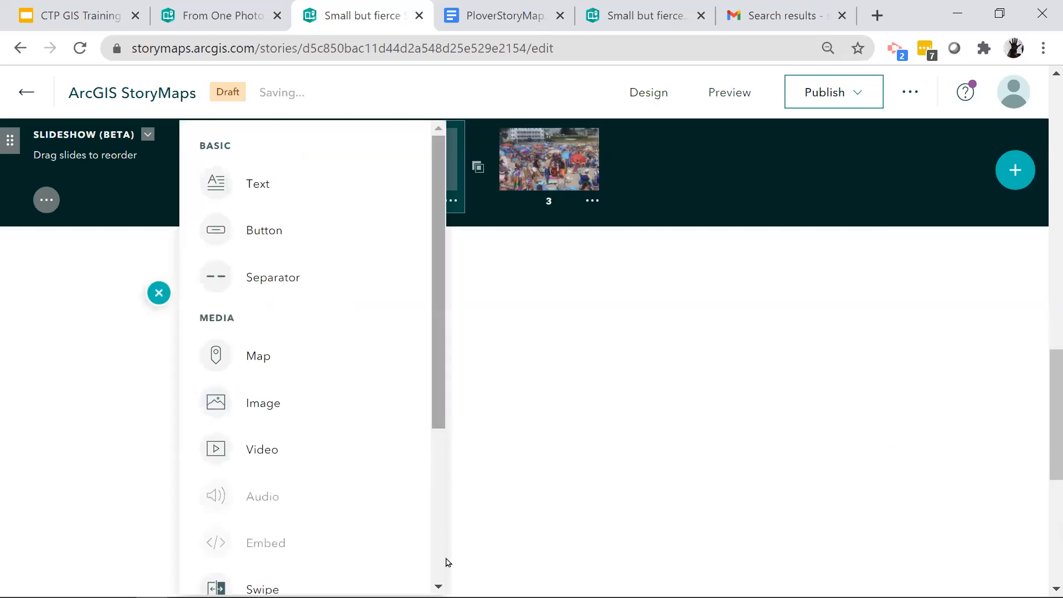
scroll(257, 548, "down", 4)
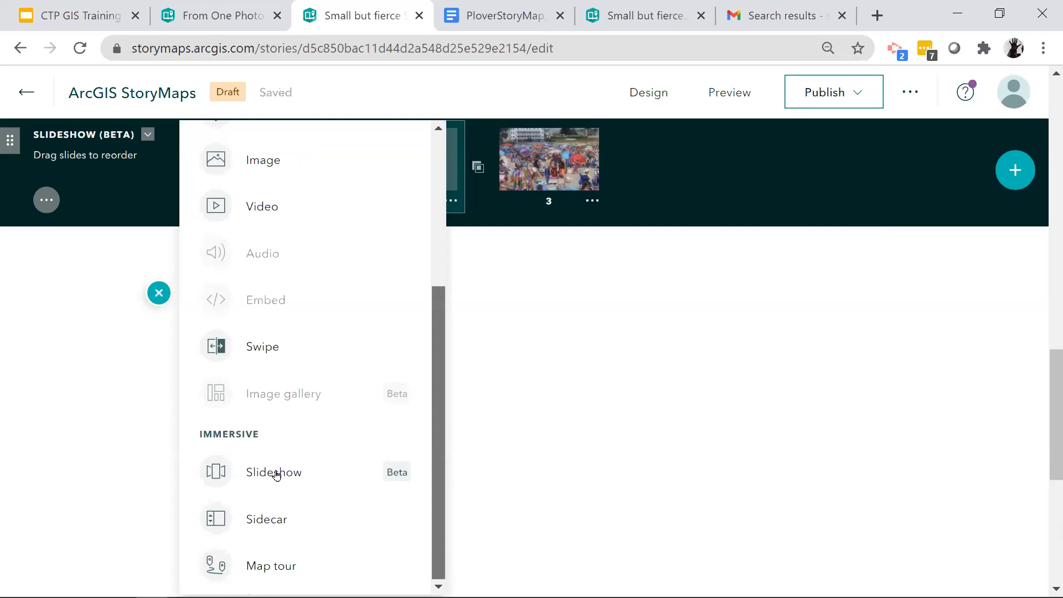
mouse_move(277, 474)
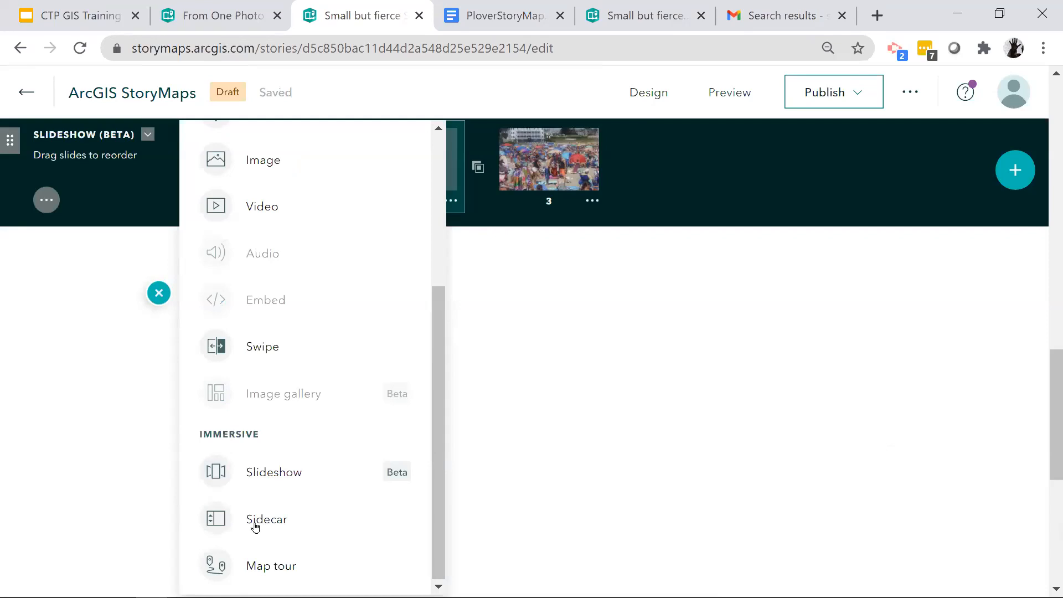
mouse_move(255, 525)
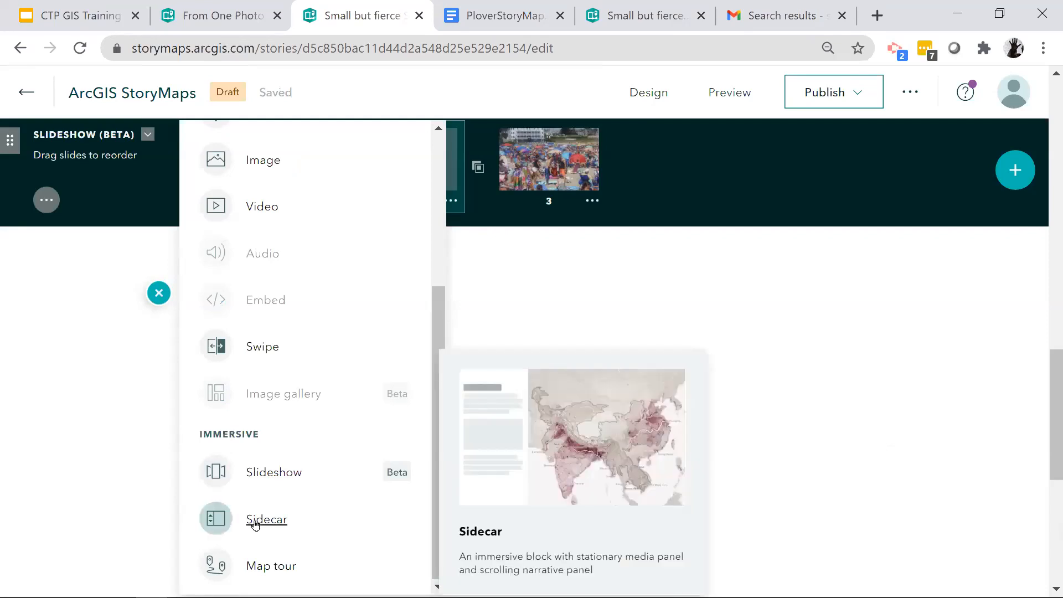
left_click(255, 523)
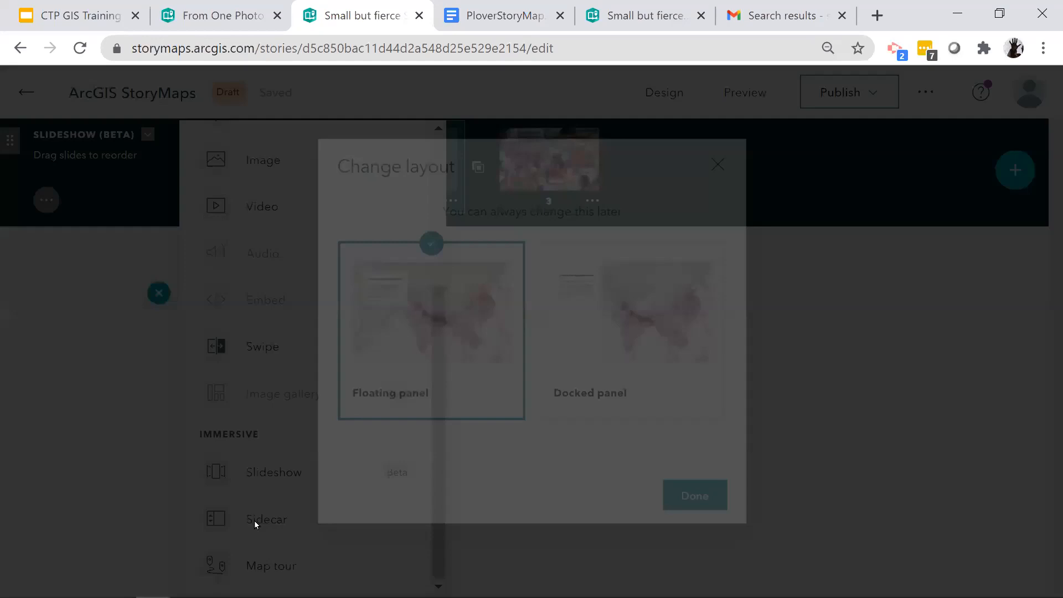
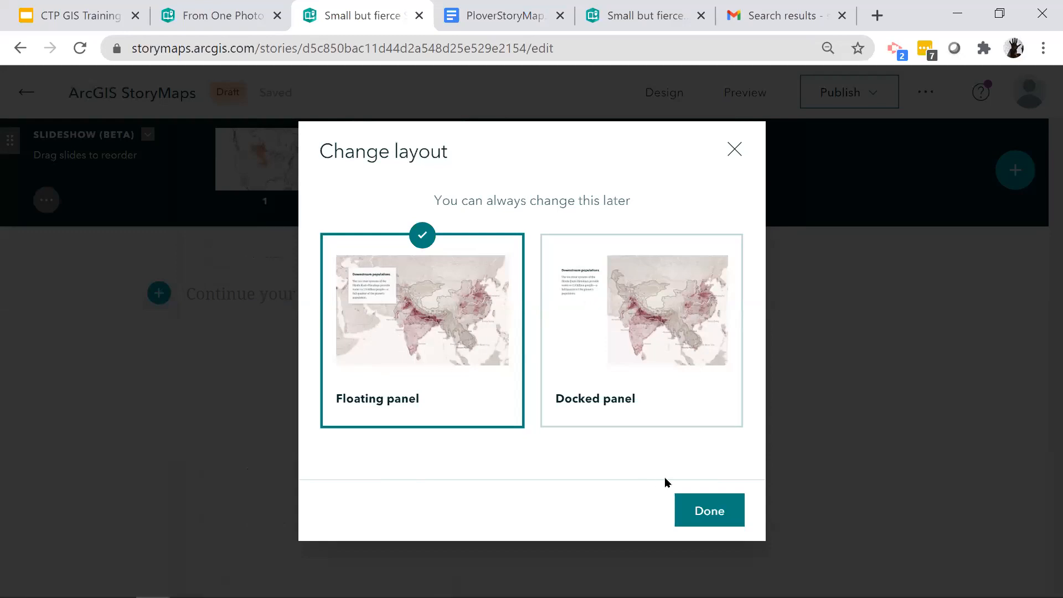
- Give the new sidecar the floating panel layout
left_click(714, 518)
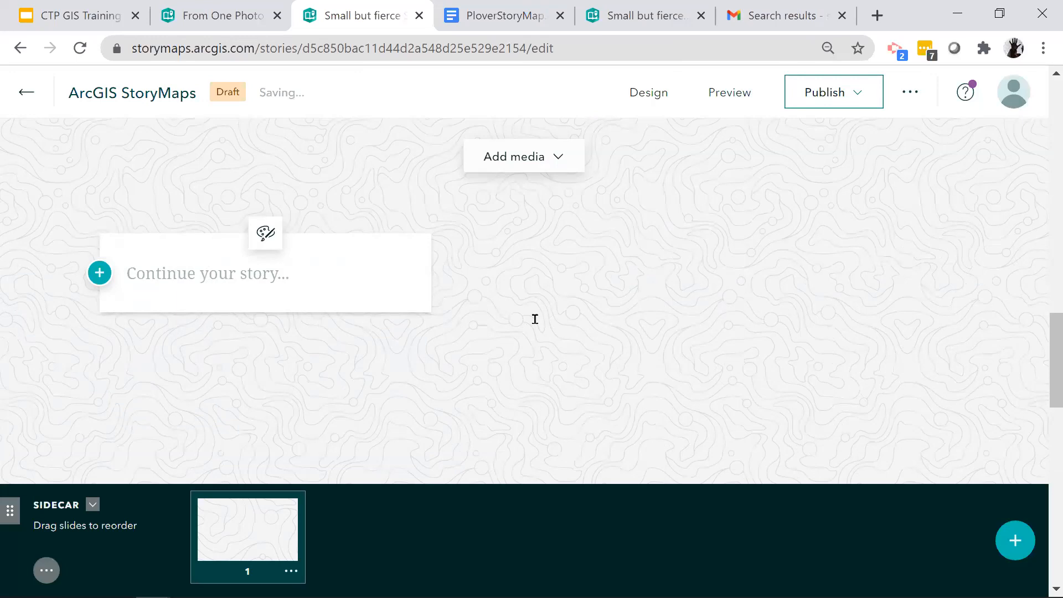
scroll(522, 354, "up", 6)
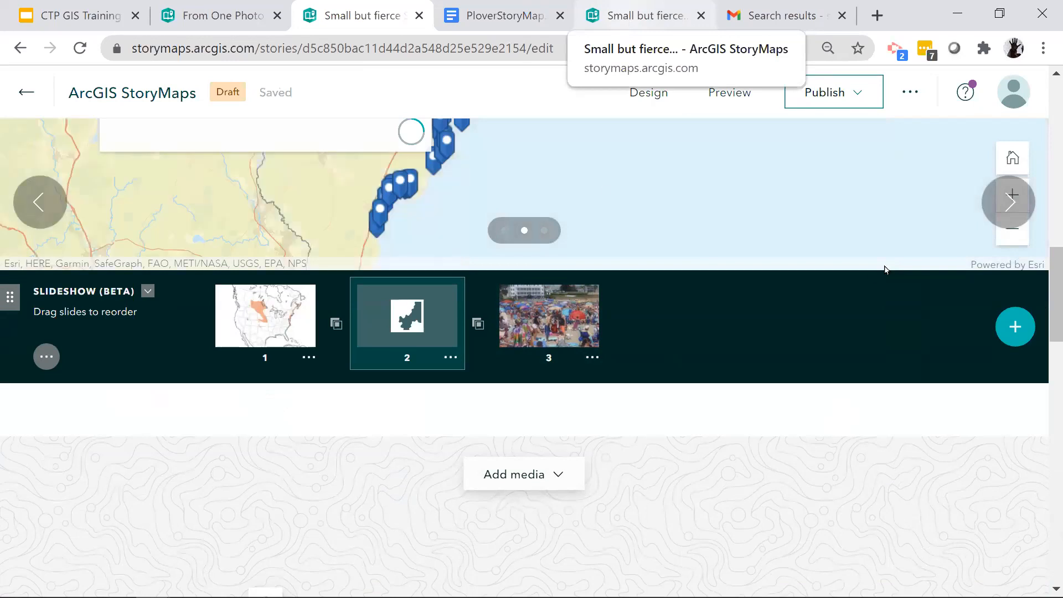
- Switch to the finished "Small but fierce..." story and review it from the cover through the Maine beaches map
left_click(647, 16)
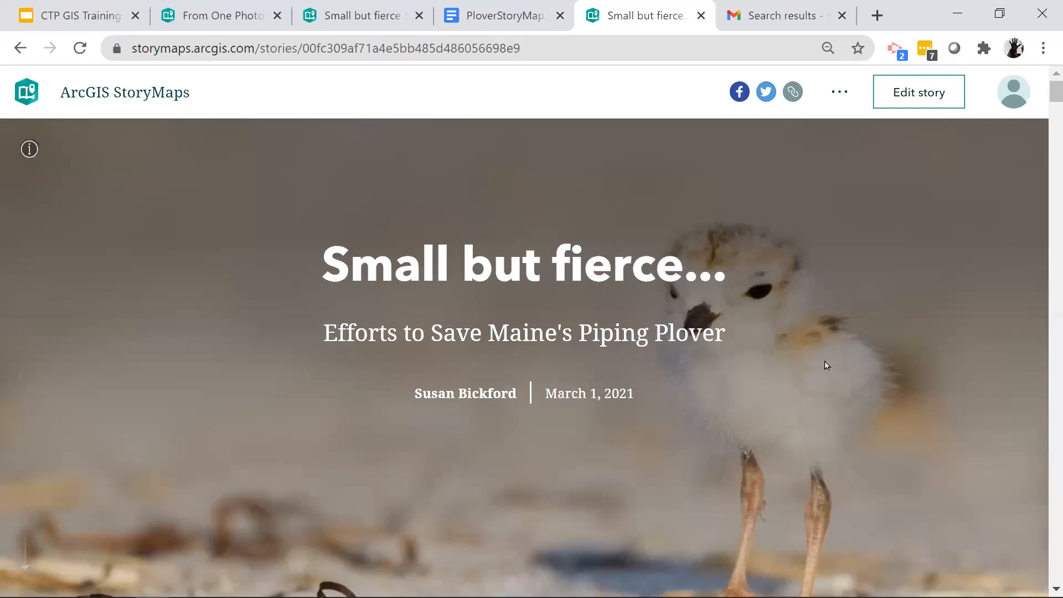
scroll(826, 365, "down", 5)
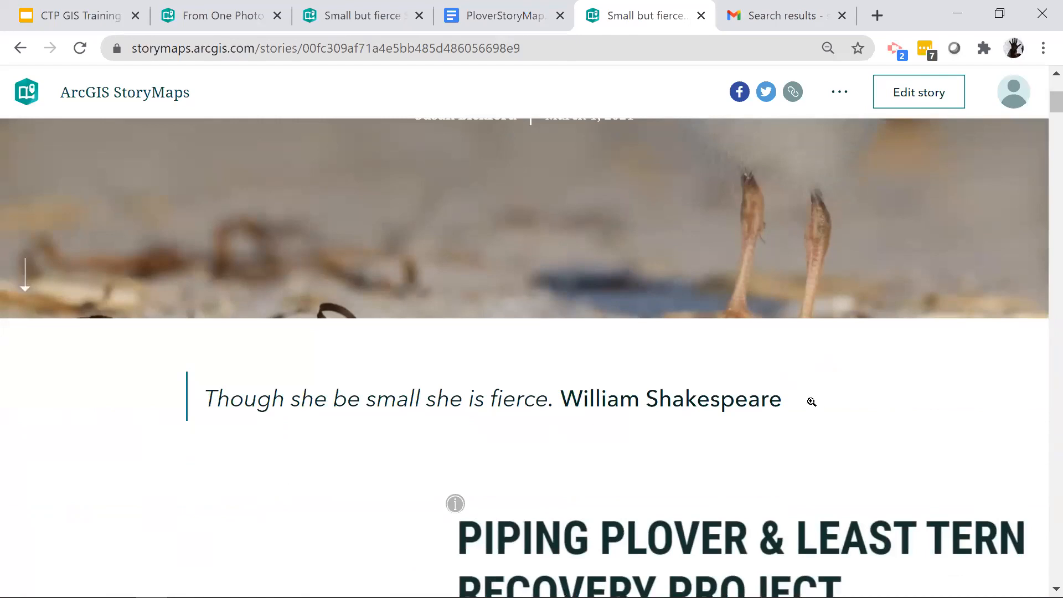
scroll(812, 401, "down", 5)
scroll(641, 398, "down", 1)
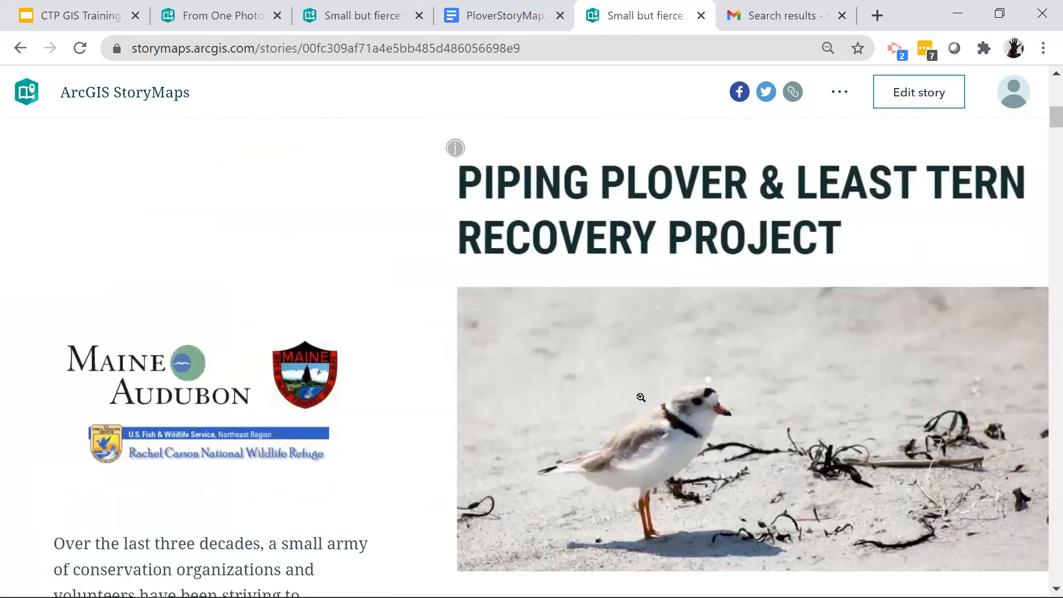
scroll(641, 398, "down", 3)
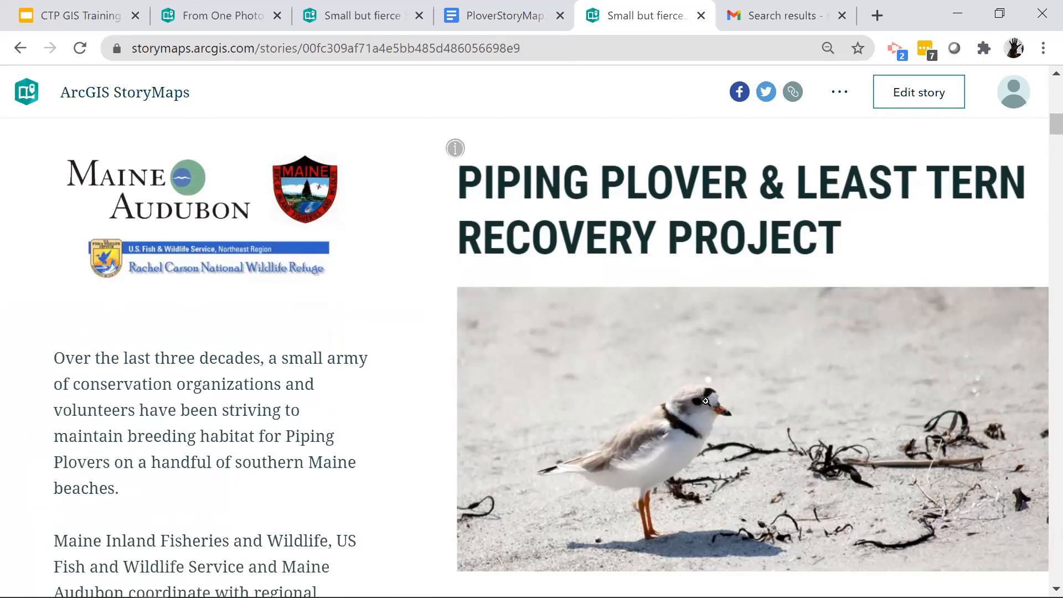
scroll(706, 400, "down", 8)
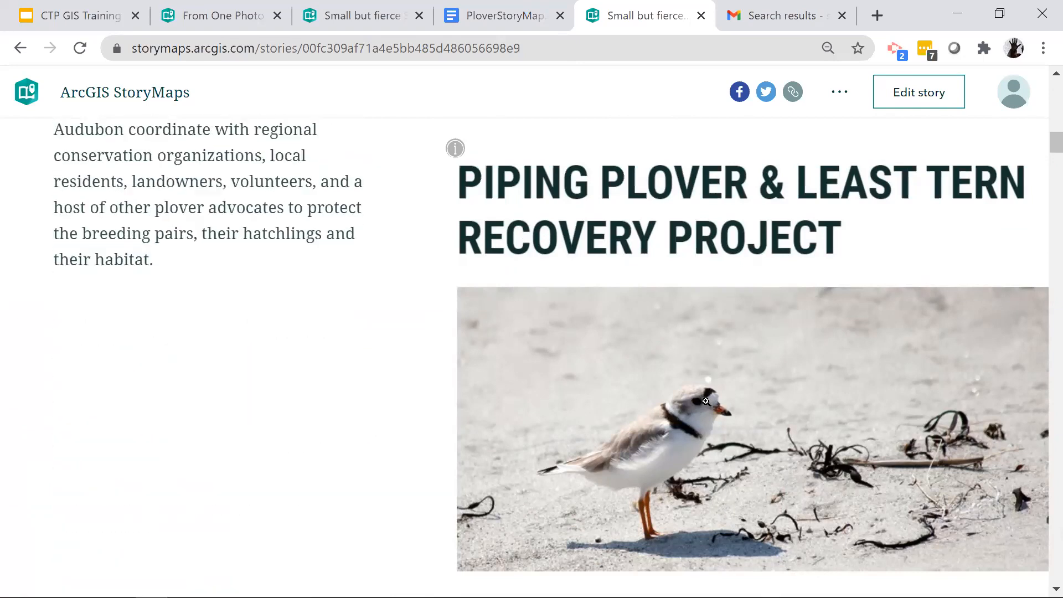
scroll(706, 400, "down", 5)
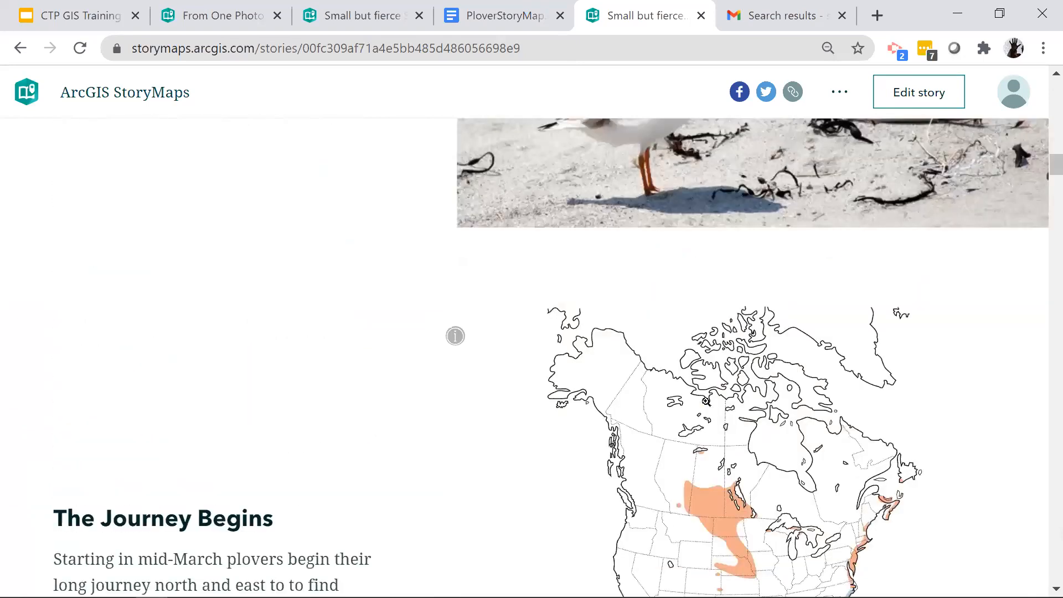
scroll(706, 400, "down", 5)
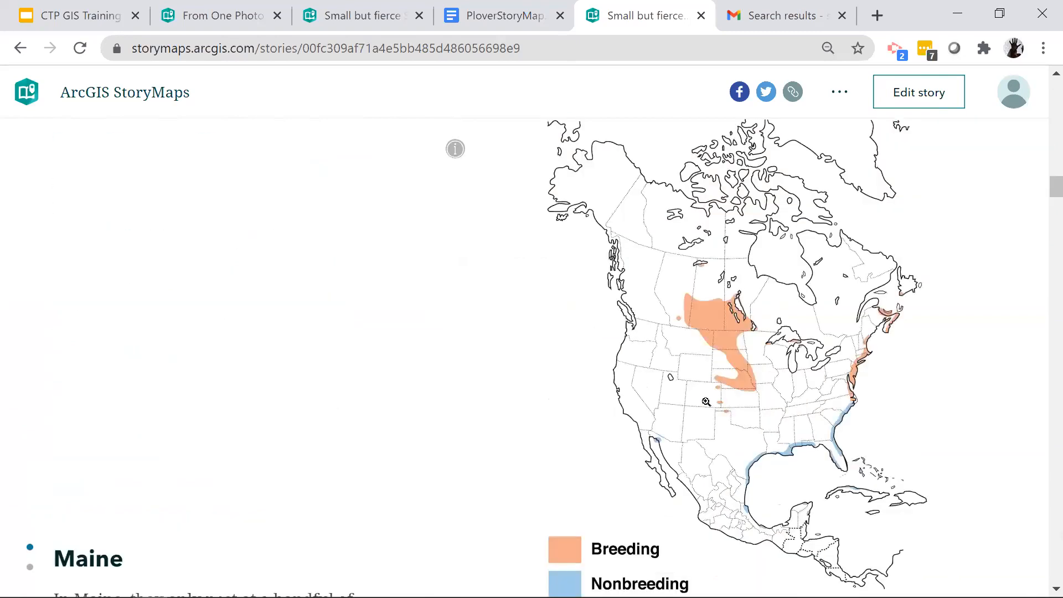
scroll(706, 406, "down", 3)
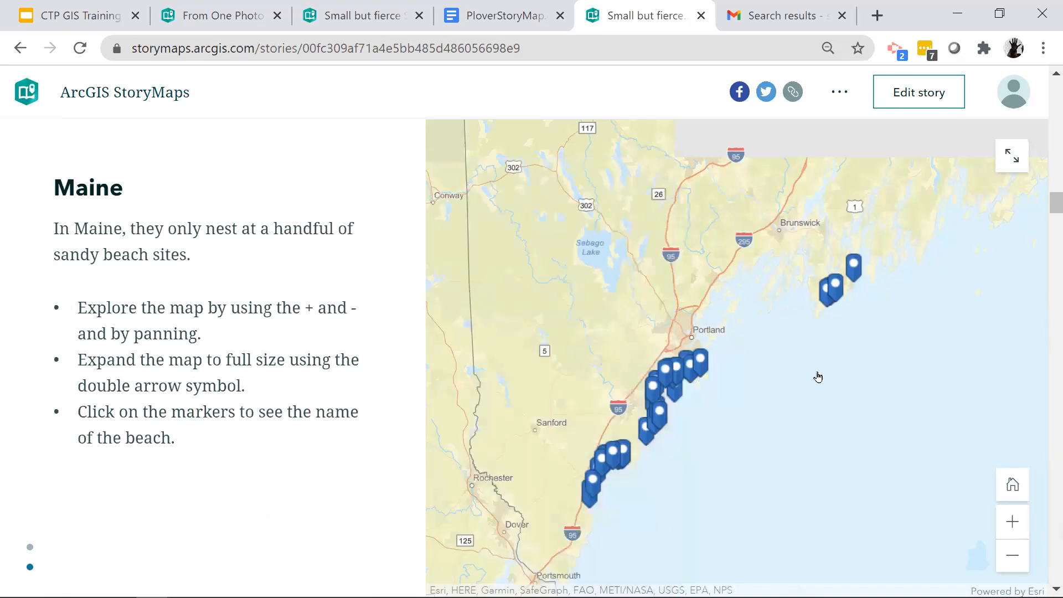
- Examine the finished story's "Challenges All Around" sidecar slides through to the "Coastal Changes" section
scroll(820, 376, "down", 3)
scroll(820, 377, "down", 2)
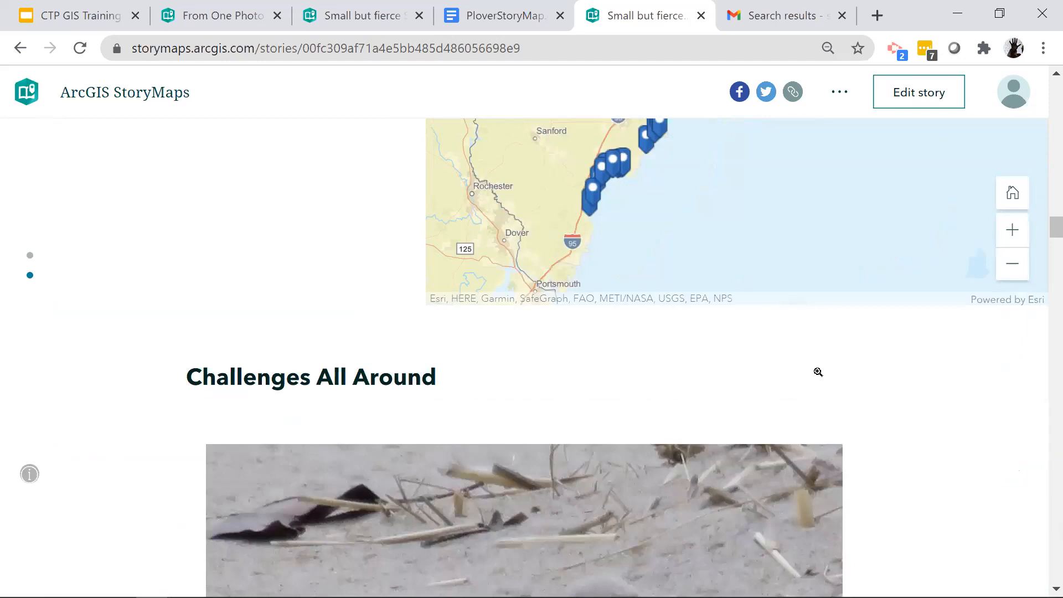
scroll(818, 372, "down", 3)
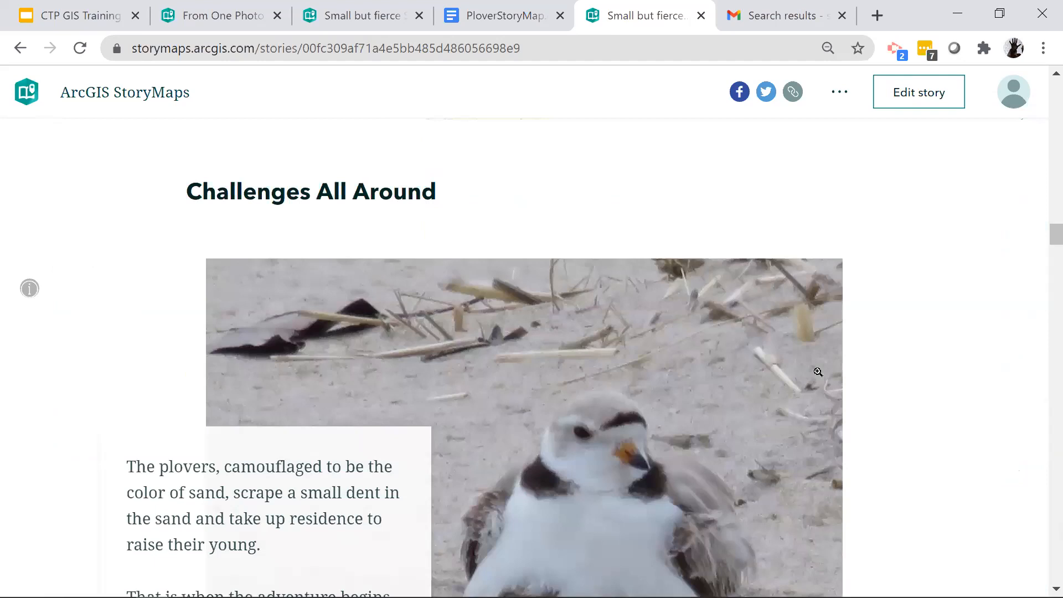
scroll(818, 372, "down", 3)
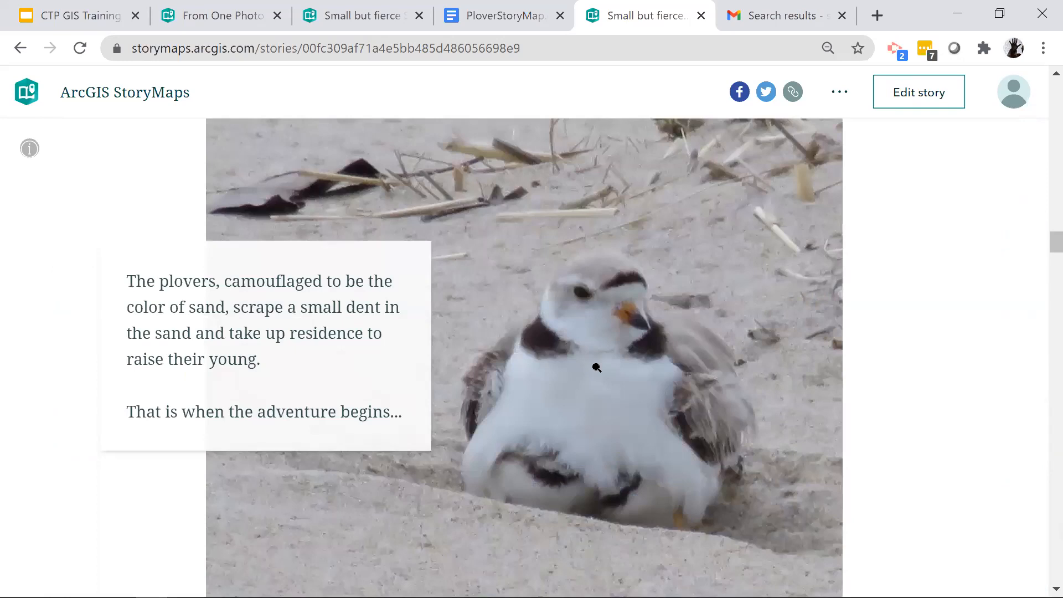
scroll(591, 372, "down", 1)
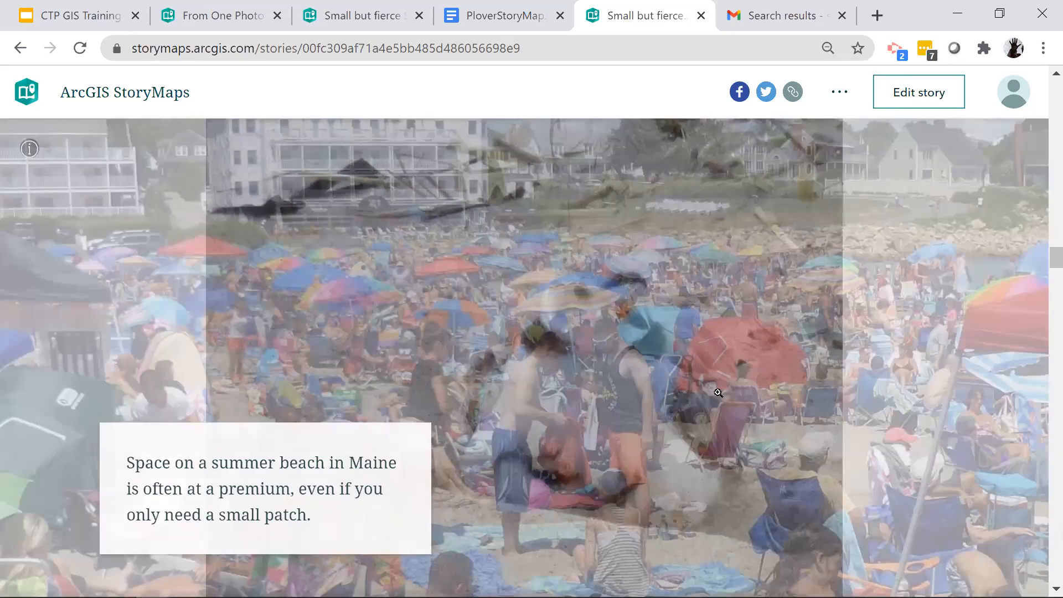
scroll(718, 393, "down", 3)
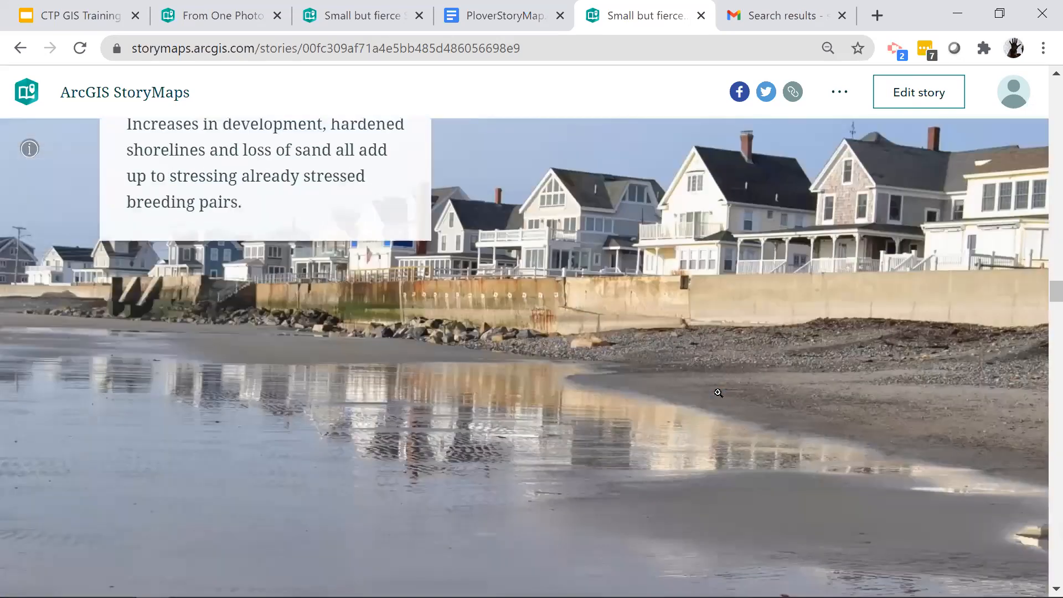
scroll(718, 393, "down", 2)
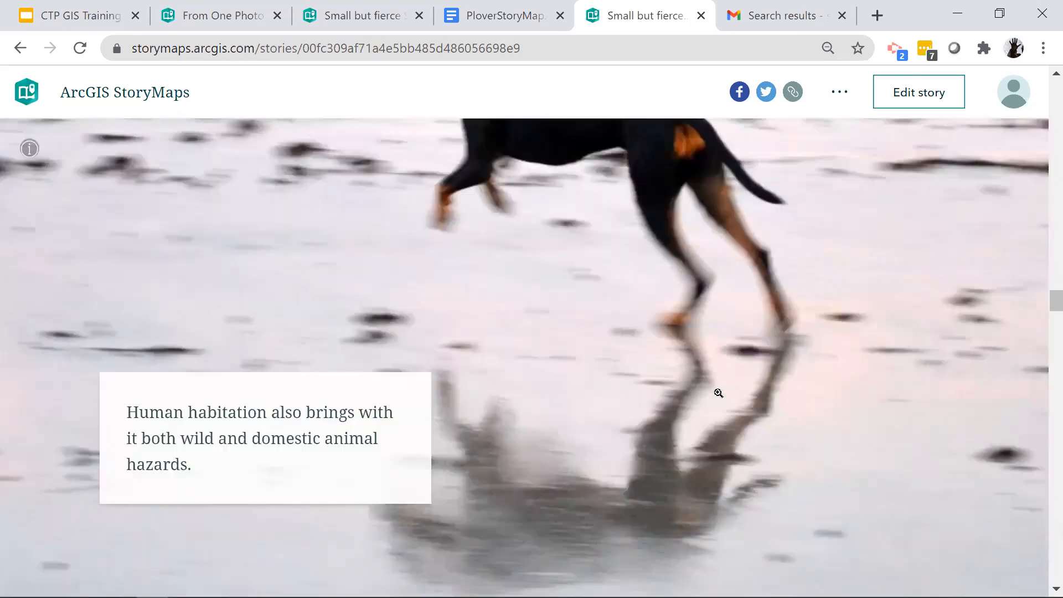
scroll(718, 393, "down", 2)
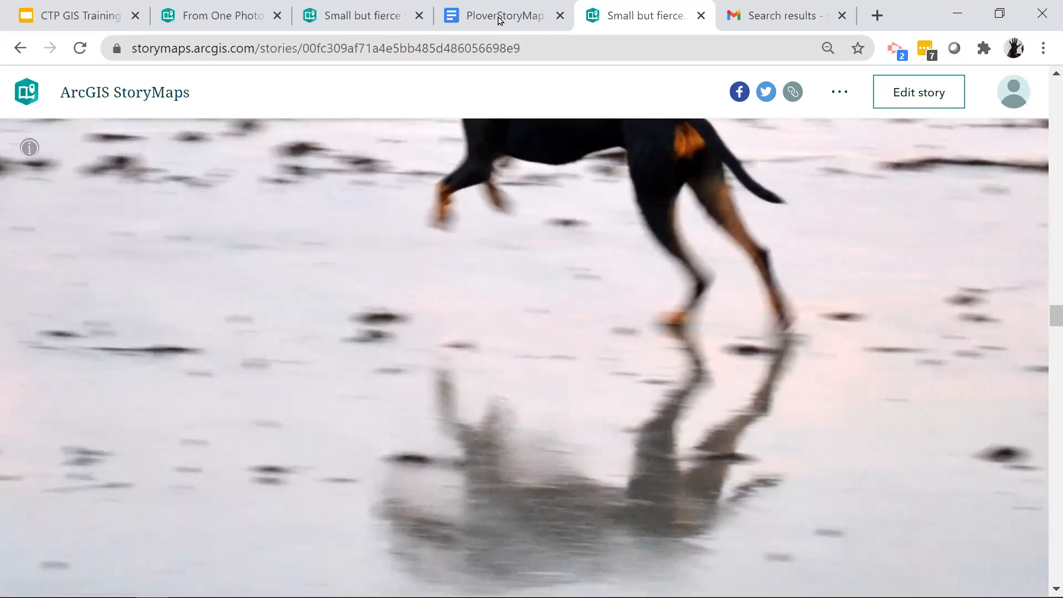
scroll(382, 328, "down", 5)
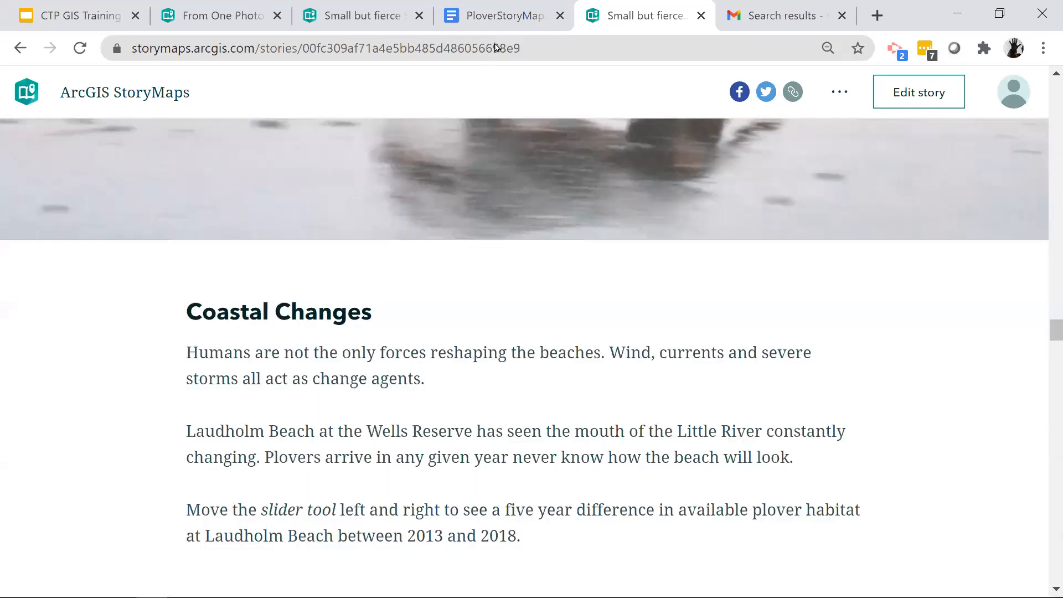
- Return to the draft story editor and upload challenges.JPG as the media of the first sidecar slide
key("ctrl+Page_Up")
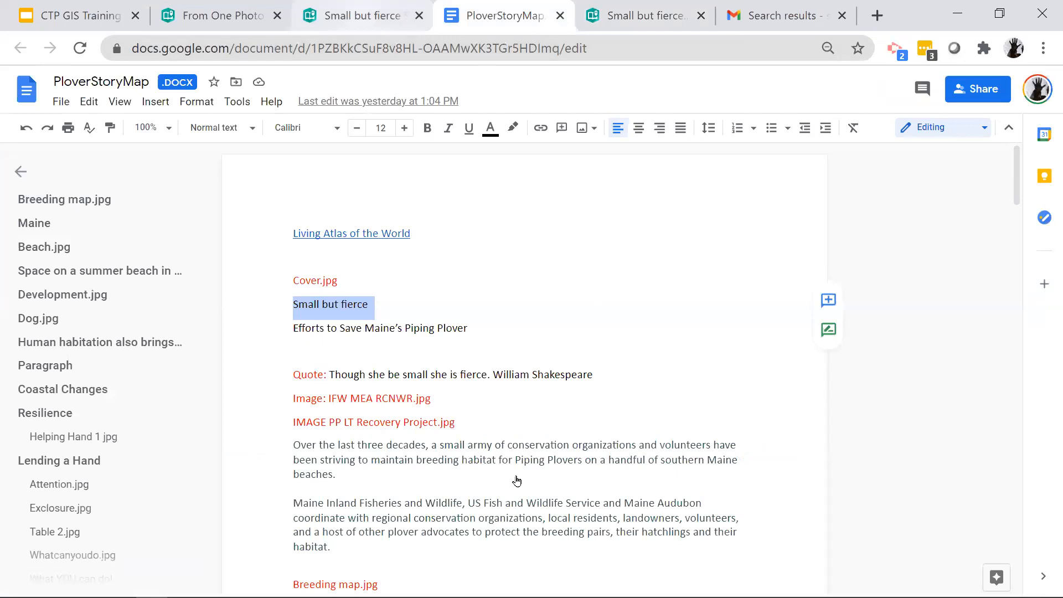
key("ctrl+Page_Up")
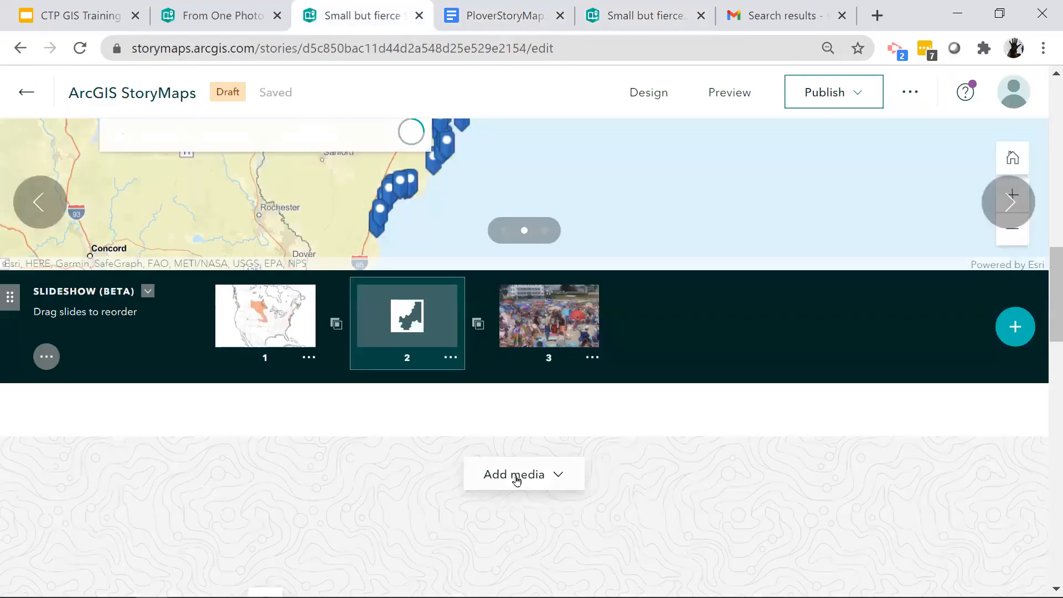
left_click(517, 480)
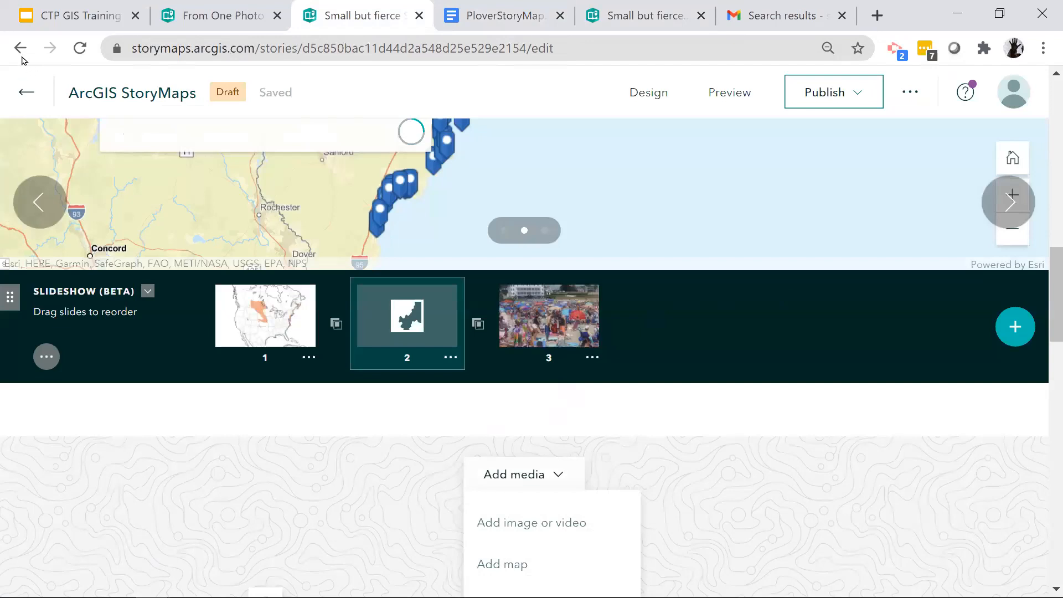
scroll(199, 330, "down", 3)
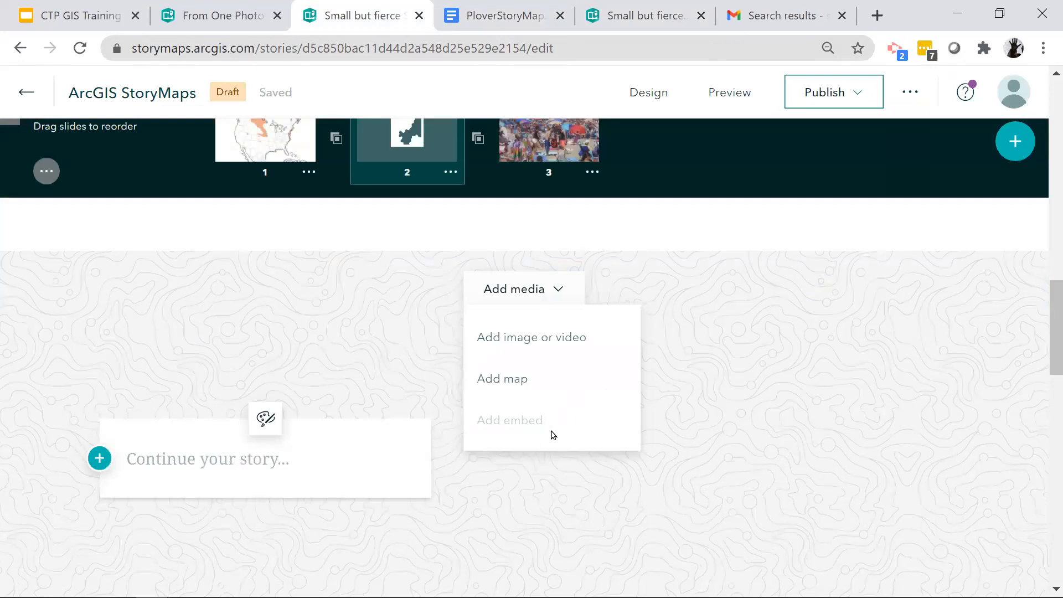
left_click(541, 471)
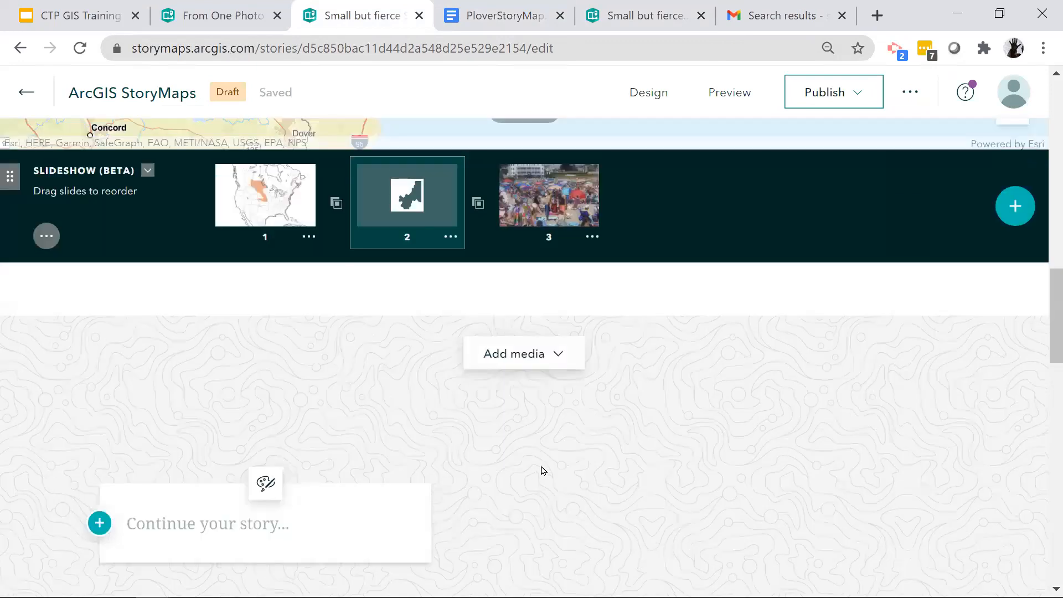
scroll(434, 397, "down", 1)
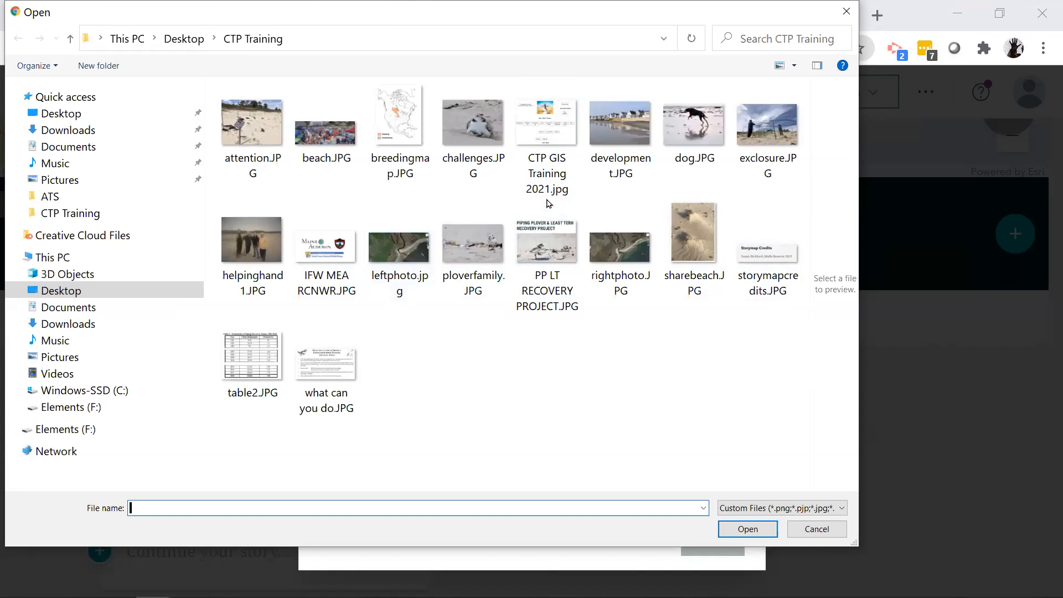
left_click(474, 131)
left_click(745, 532)
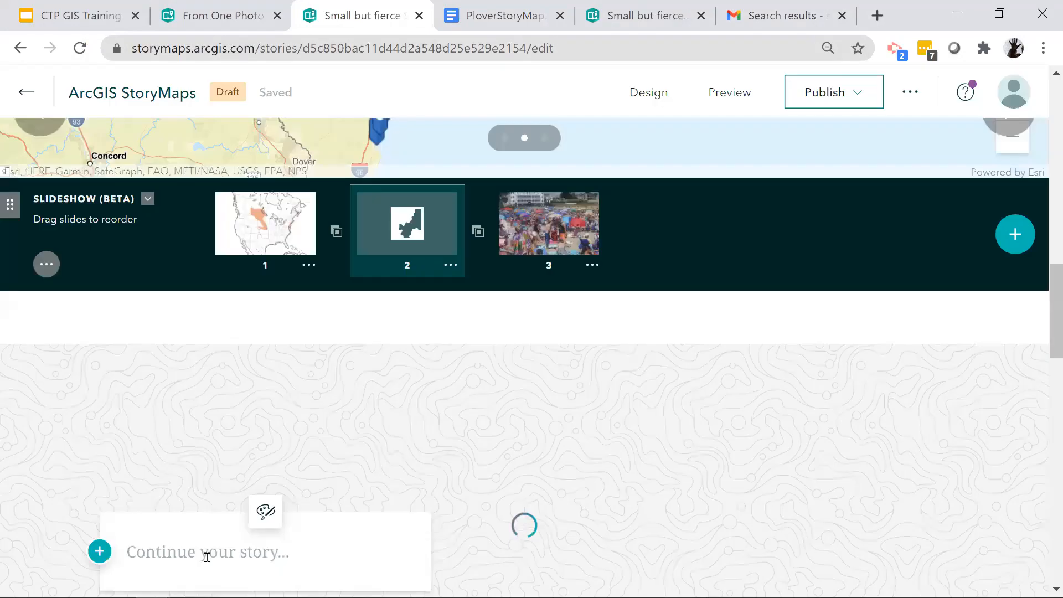
left_click(210, 554)
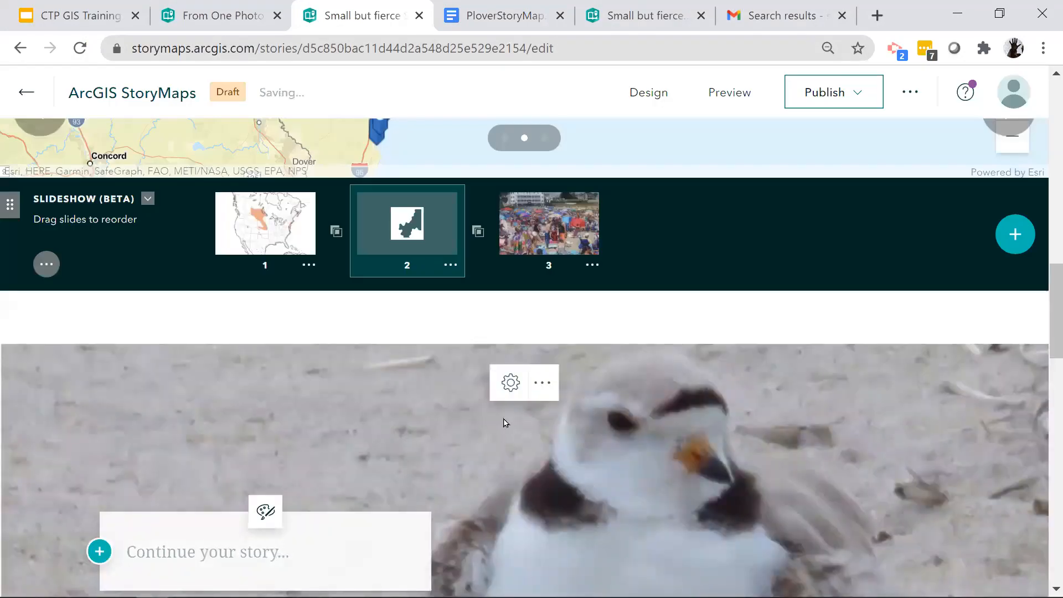
- Set the sidecar's plover image to Fit (do not crop)
left_click(543, 384)
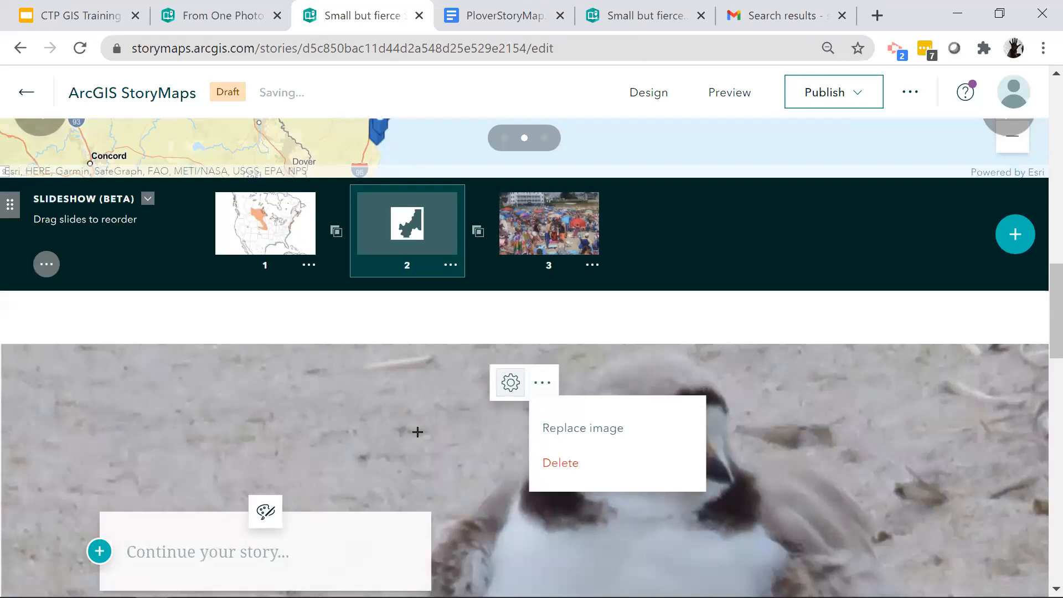
left_click(510, 382)
scroll(345, 272, "down", 5)
left_click(327, 269)
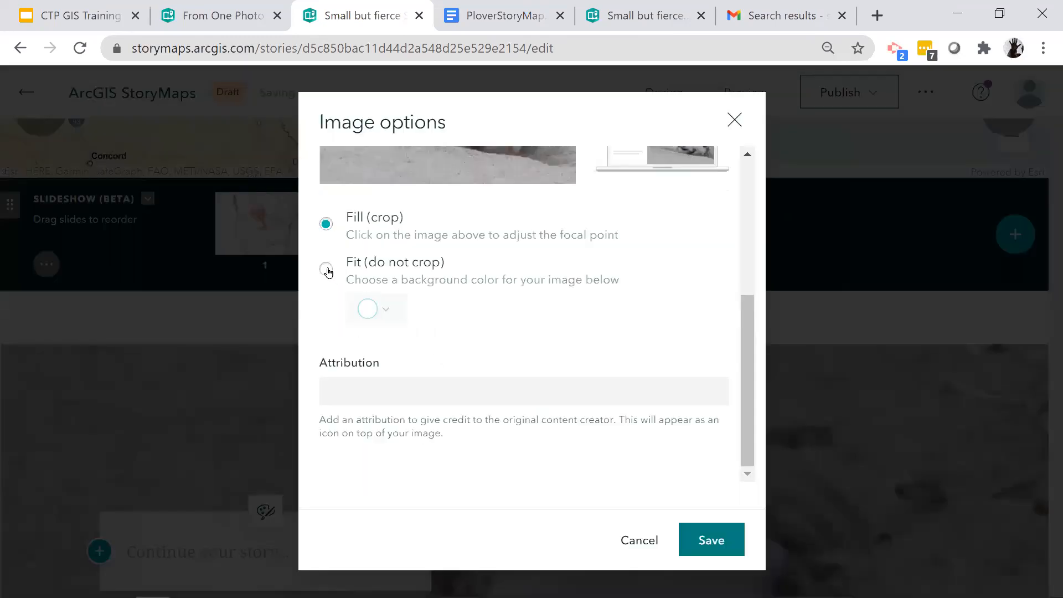
- Enter the text "Beaches are dynamic habitats" in the sidecar's floating panel
left_click(276, 453)
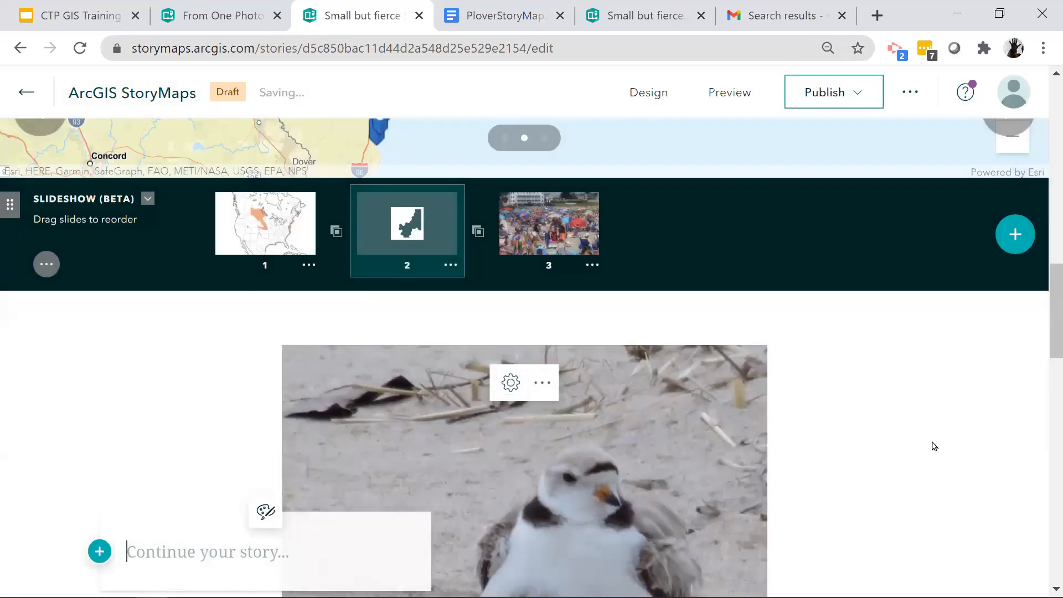
type("each")
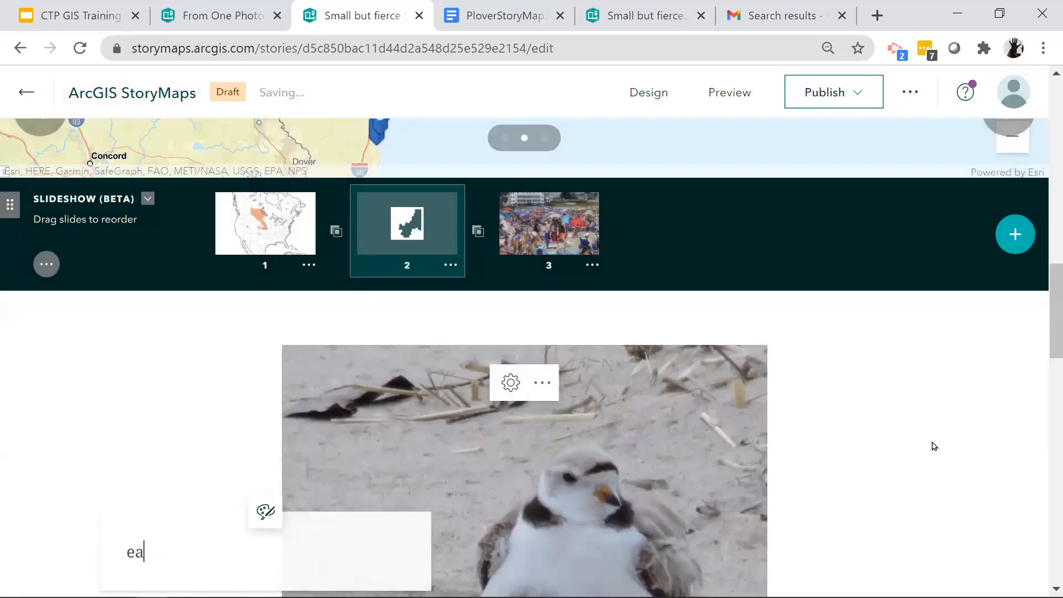
key("BackSpace")
key("BackSpace")
key("BackSpace")
key("BackSpace")
type("Beaches are ")
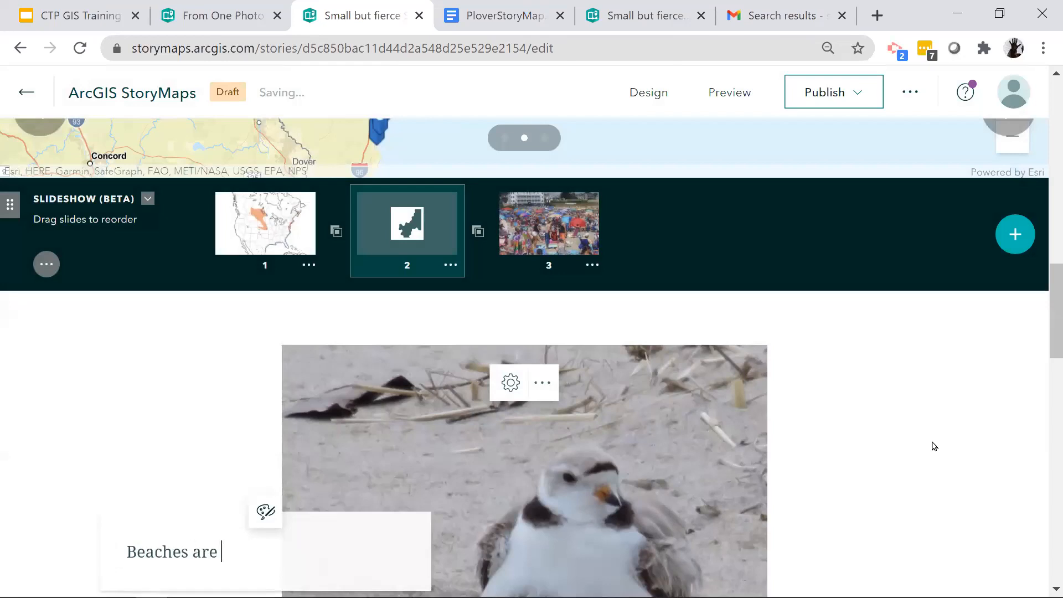
type("dynamic ha")
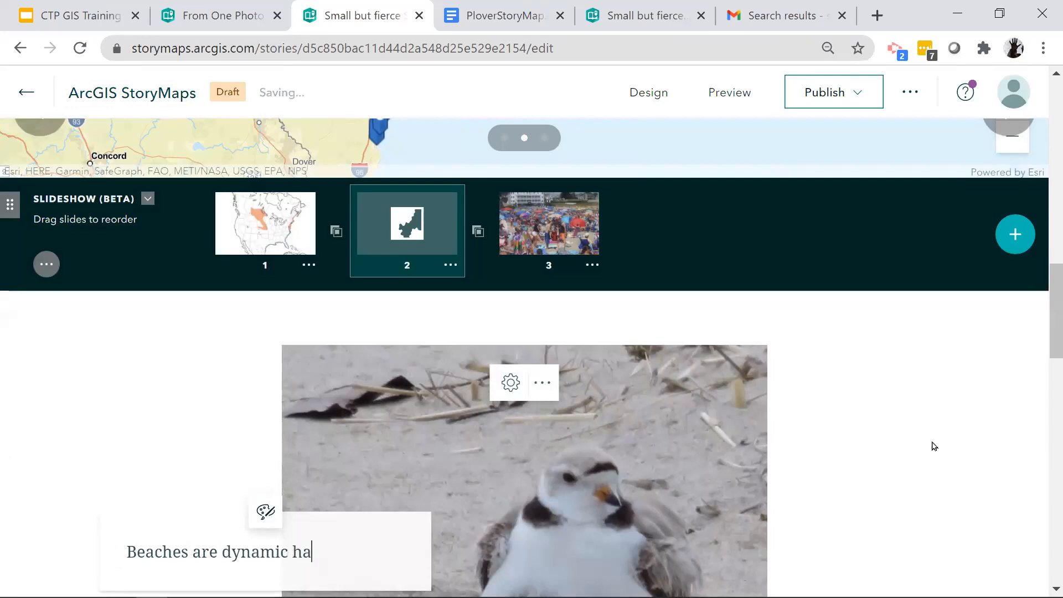
type("bitats")
- Insert a Swipe block below the "Beaches are dynamic habitats" sidecar
scroll(934, 445, "down", 5)
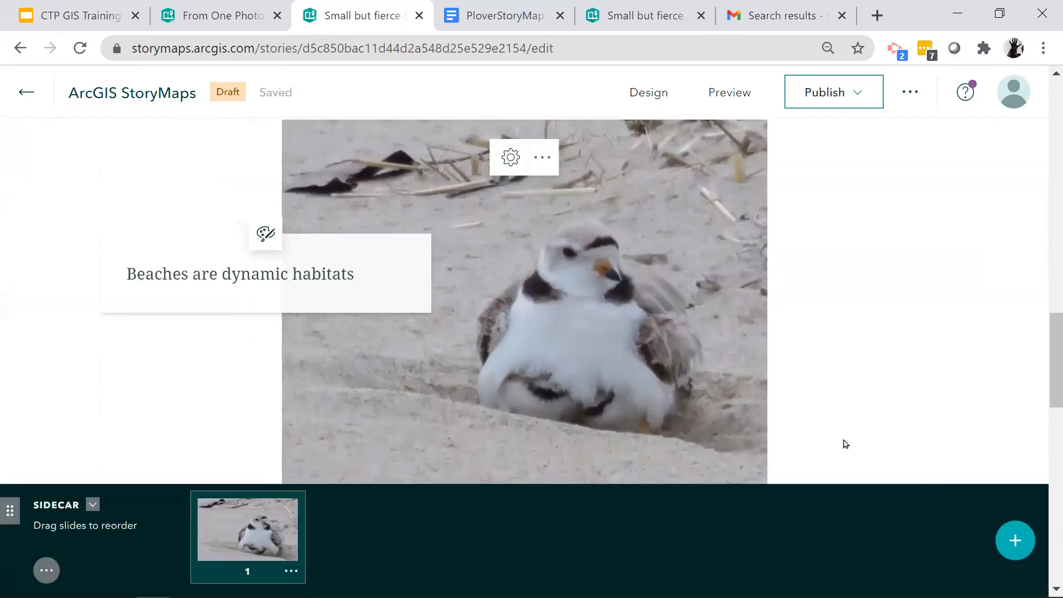
scroll(168, 401, "down", 5)
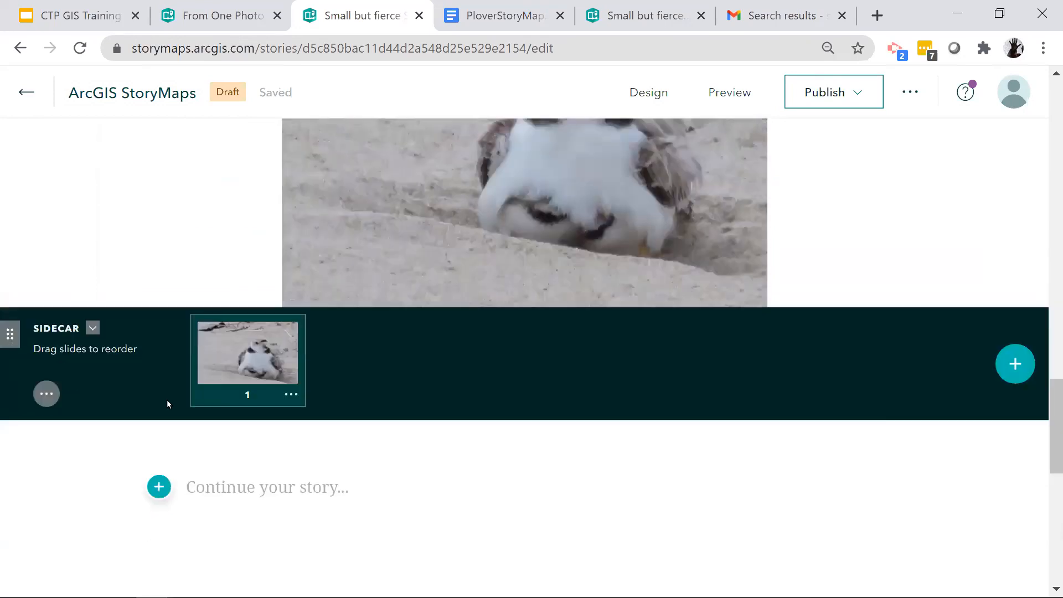
left_click(159, 394)
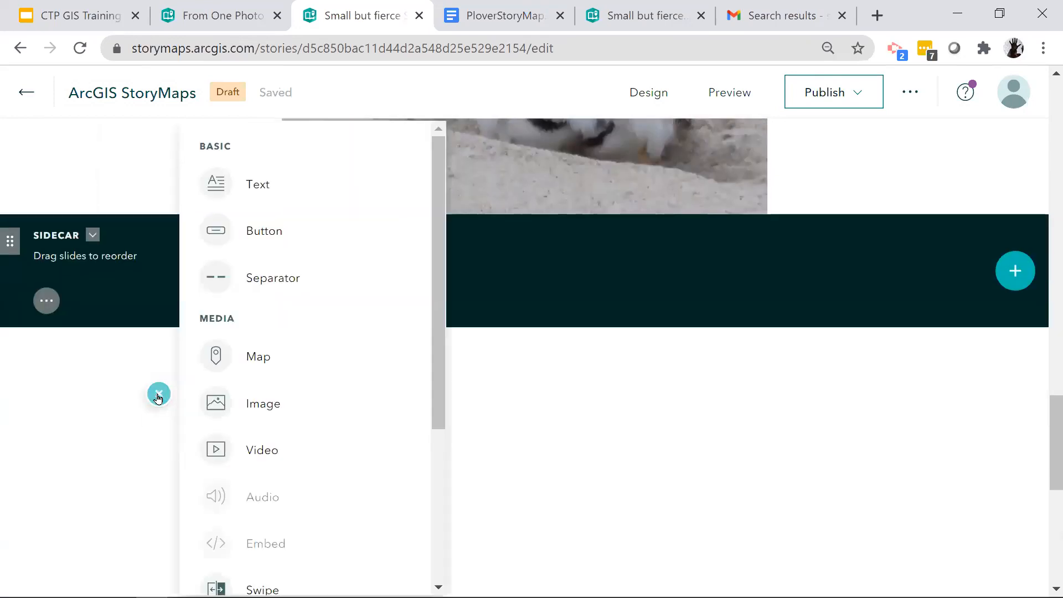
scroll(367, 473, "down", 4)
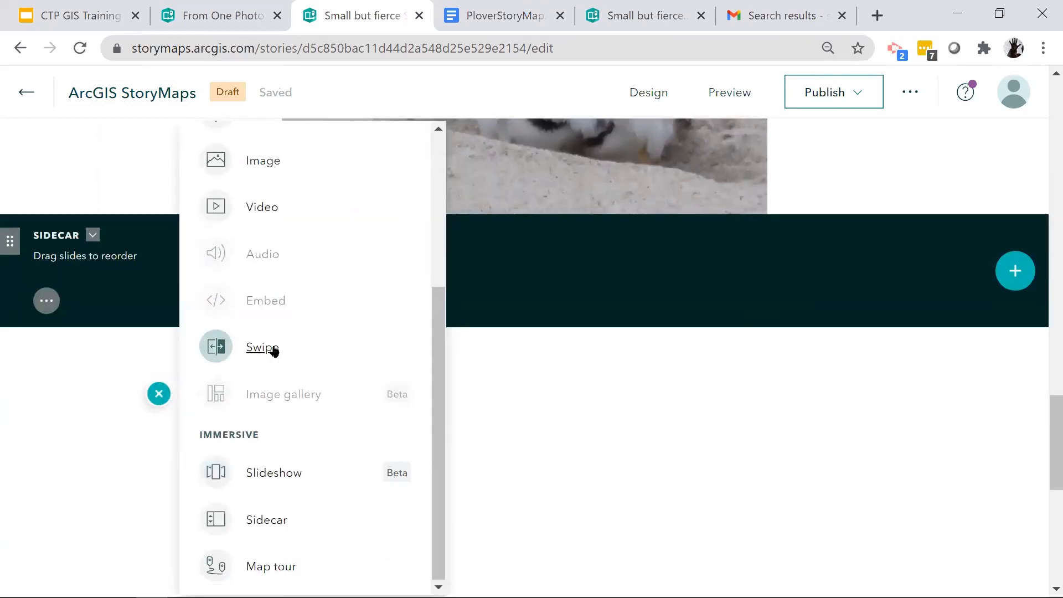
mouse_move(263, 356)
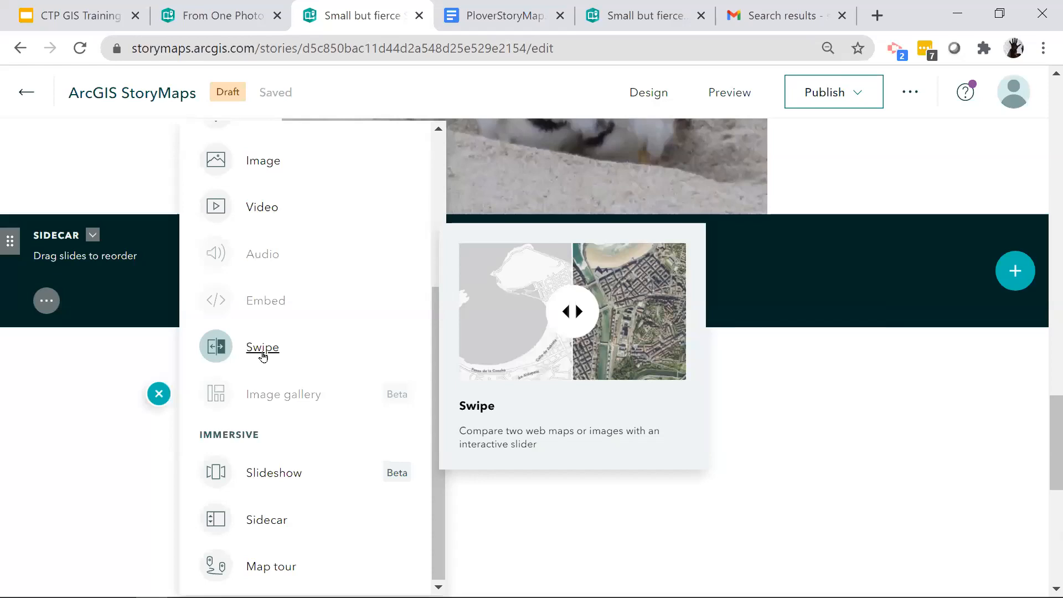
left_click(262, 349)
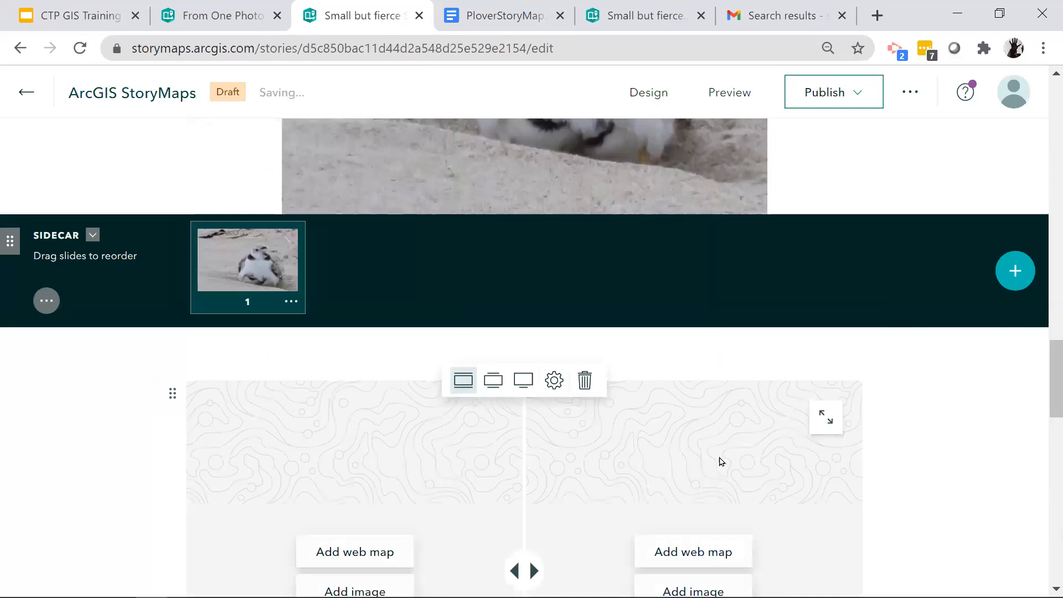
- Upload leftphoto.jpg as the left-hand image of the swipe block
scroll(435, 468, "down", 3)
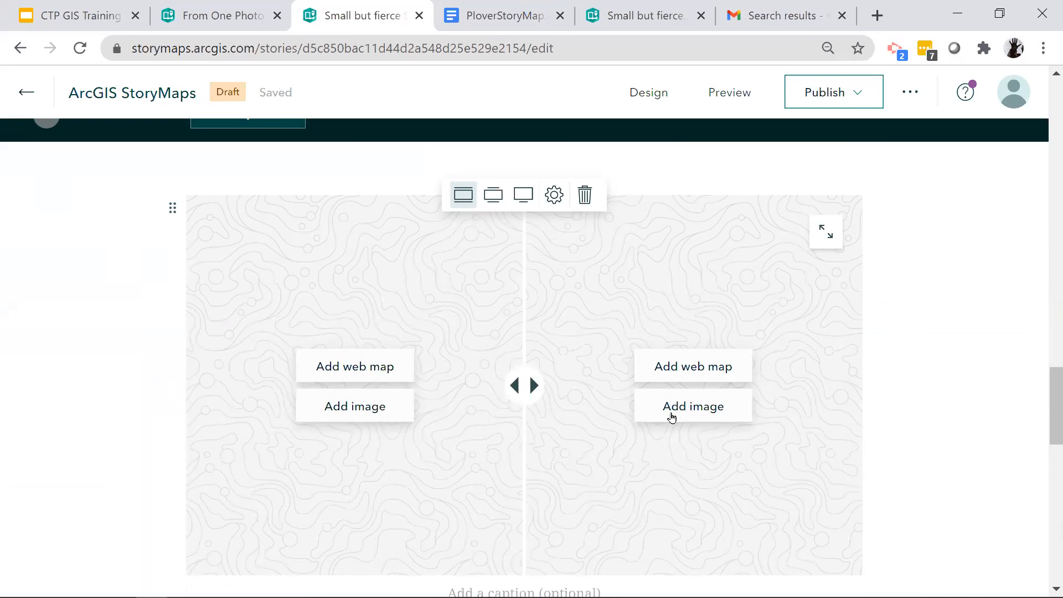
left_click(343, 411)
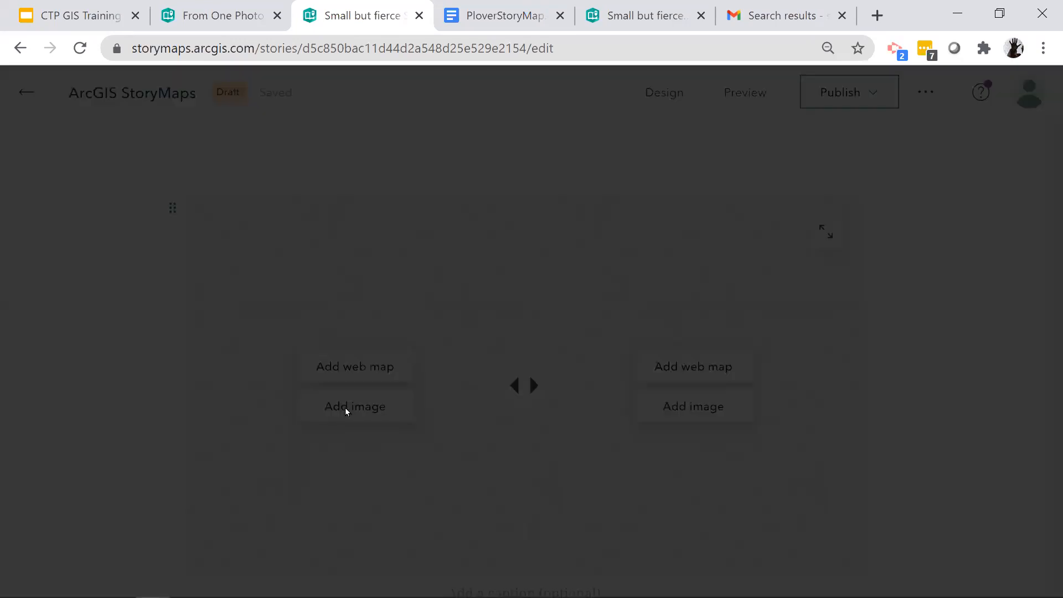
left_click(520, 244)
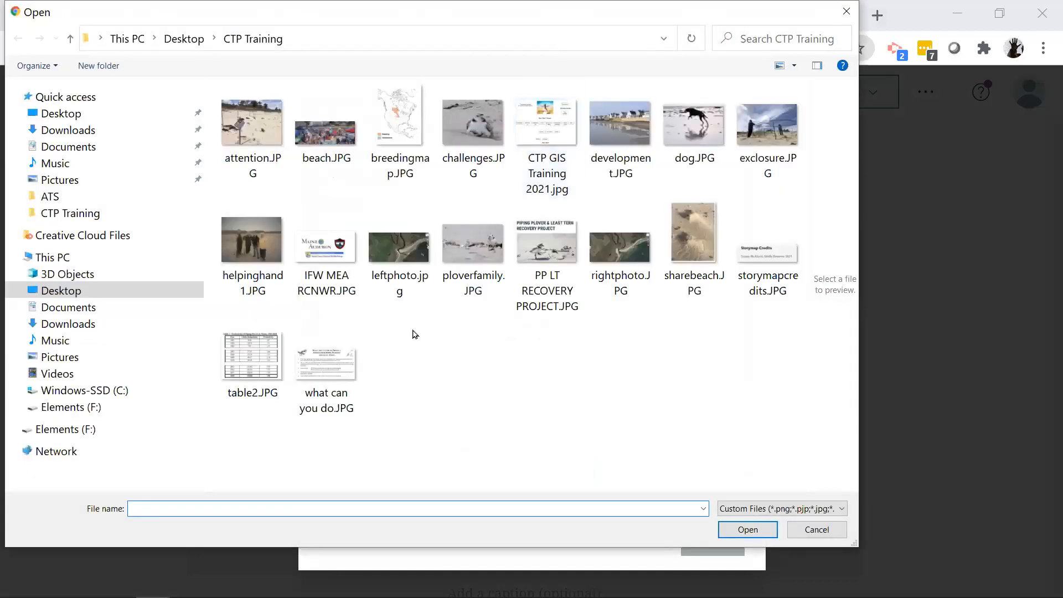
left_click(404, 255)
left_click(740, 530)
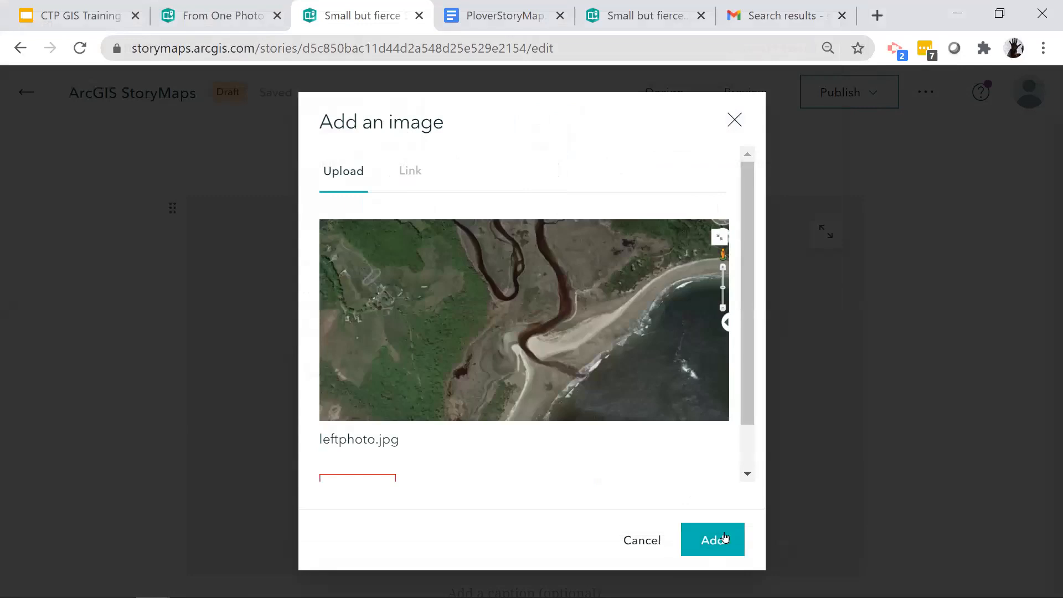
left_click(724, 537)
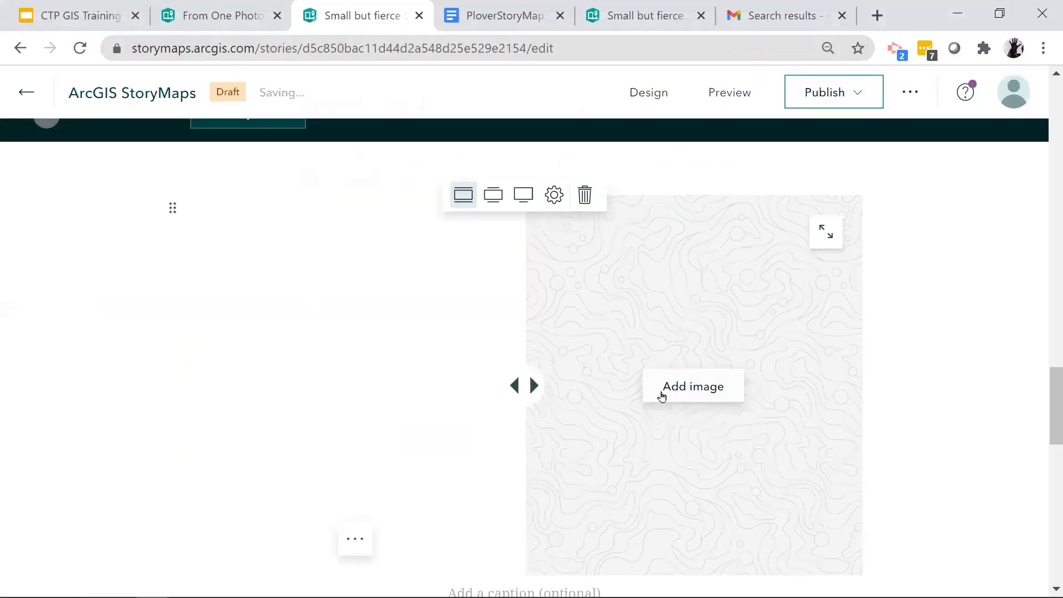
- Upload rightphoto.JPG as the right-hand image of the swipe block
left_click(705, 391)
left_click(547, 464)
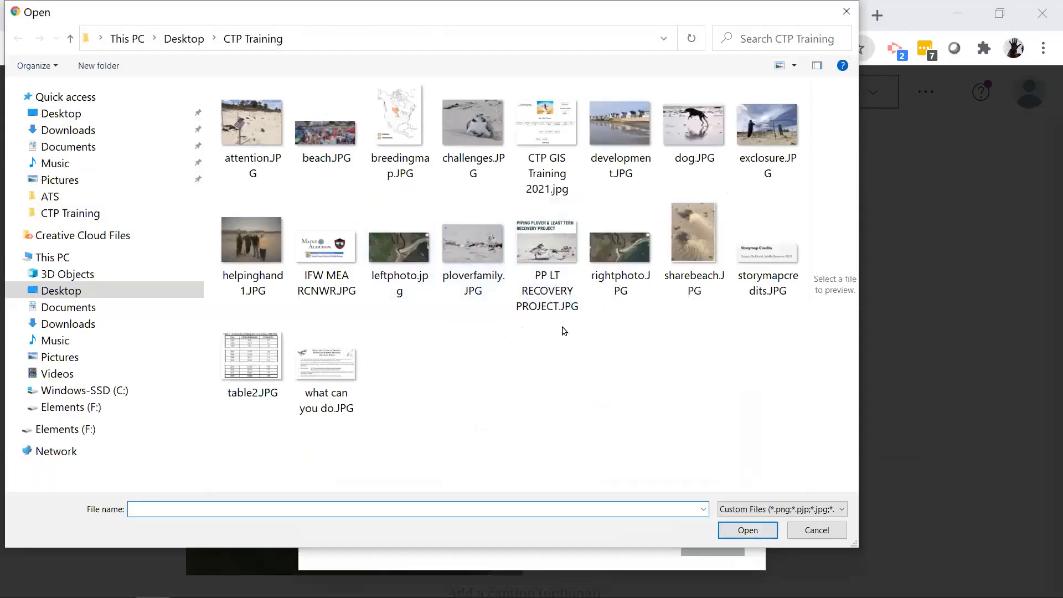
left_click(596, 262)
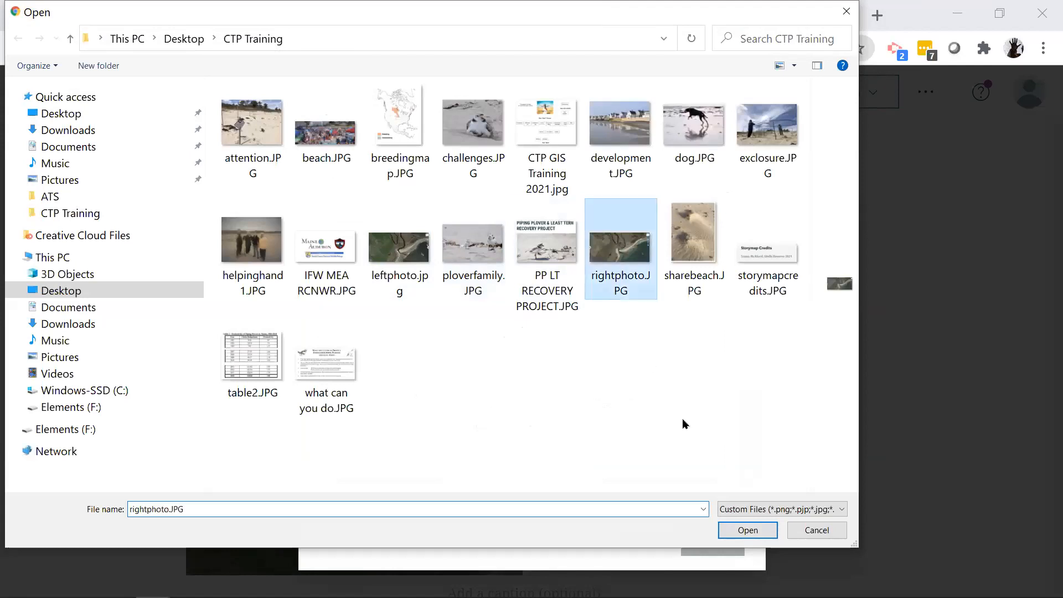
left_click(741, 530)
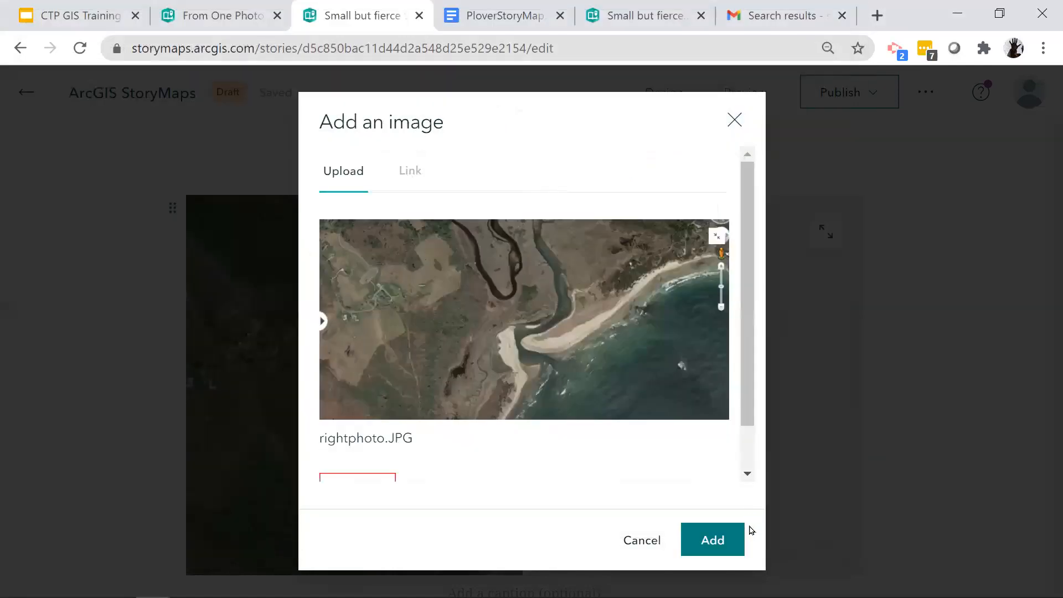
left_click(720, 541)
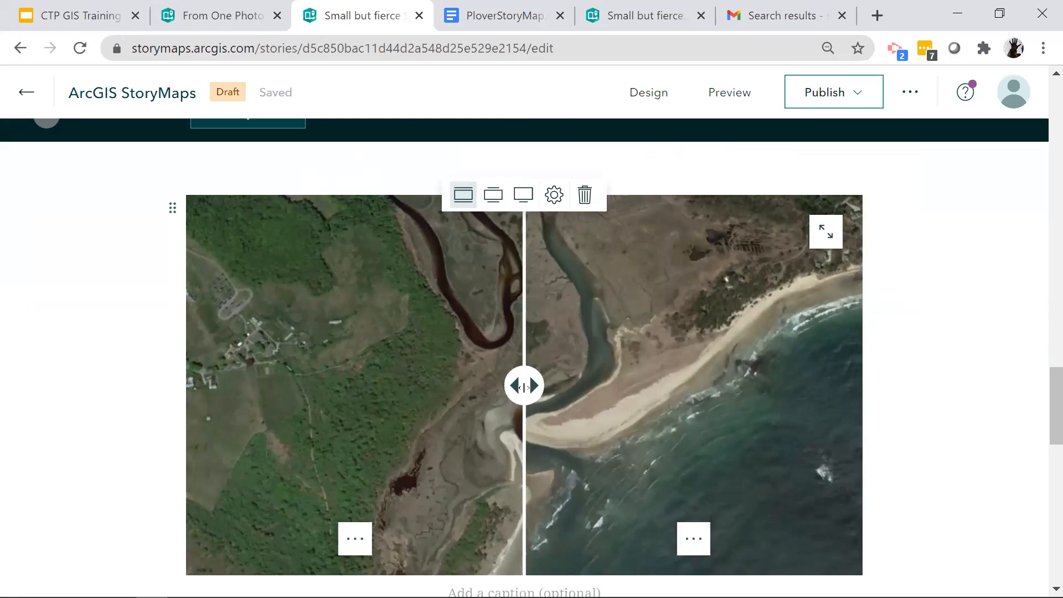
- Move the swipe divider back and forth over the river mouth to compare the two aerial photos
left_click_drag(523, 386, 645, 415)
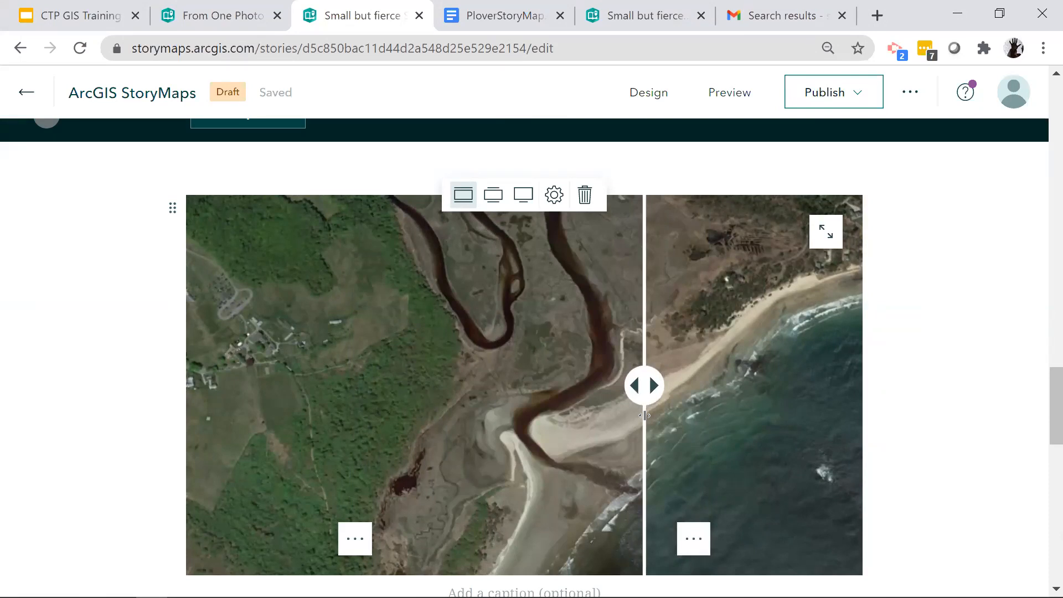
mouse_move(644, 416)
left_mouse_down()
mouse_move(446, 413)
mouse_move(635, 400)
mouse_move(458, 401)
mouse_move(626, 407)
left_mouse_up()
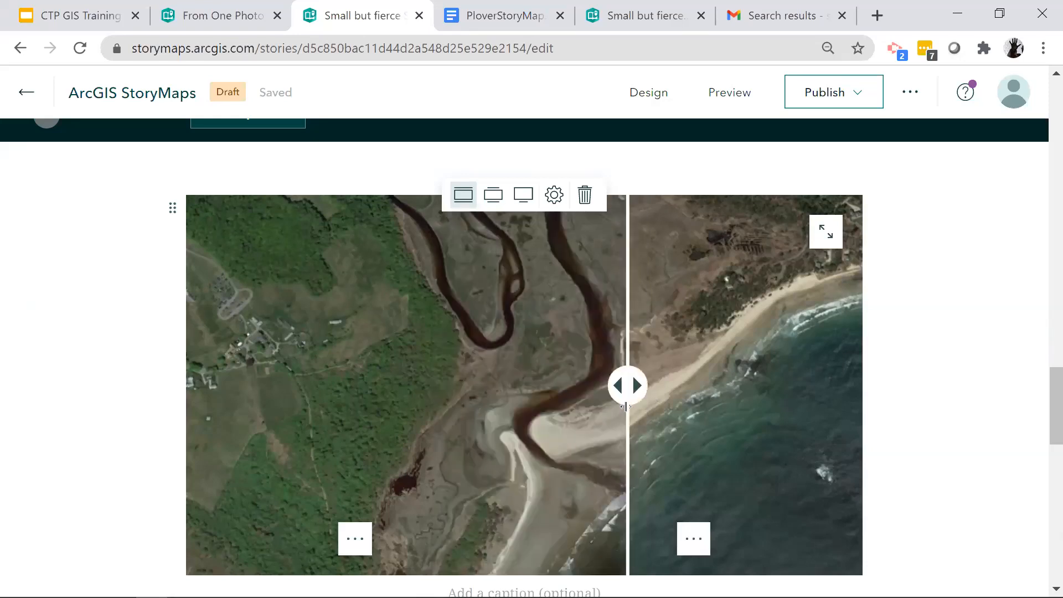
scroll(689, 434, "down", 6)
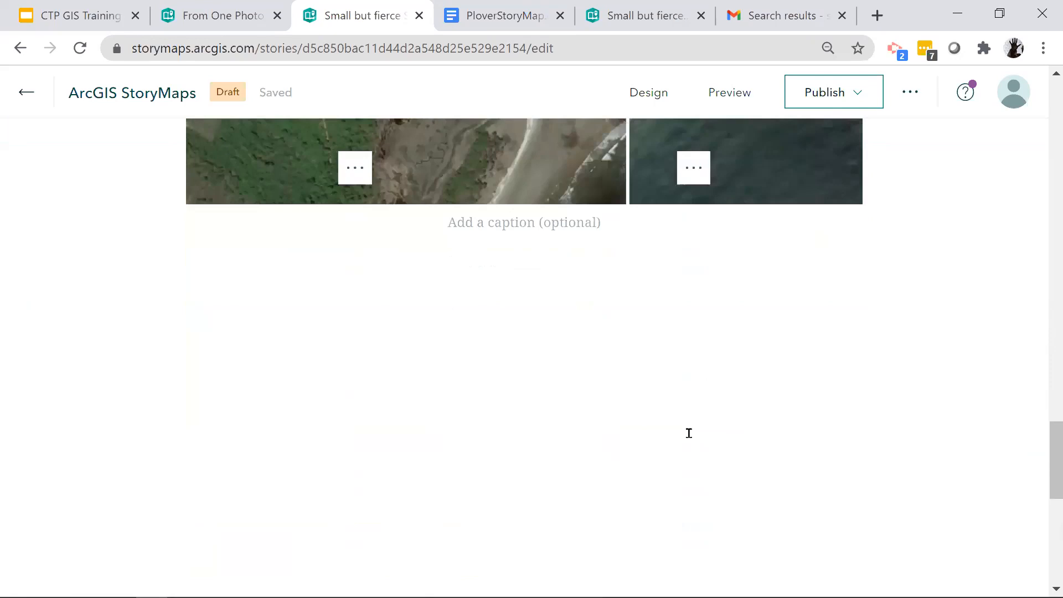
scroll(689, 433, "up", 2)
mouse_move(161, 349)
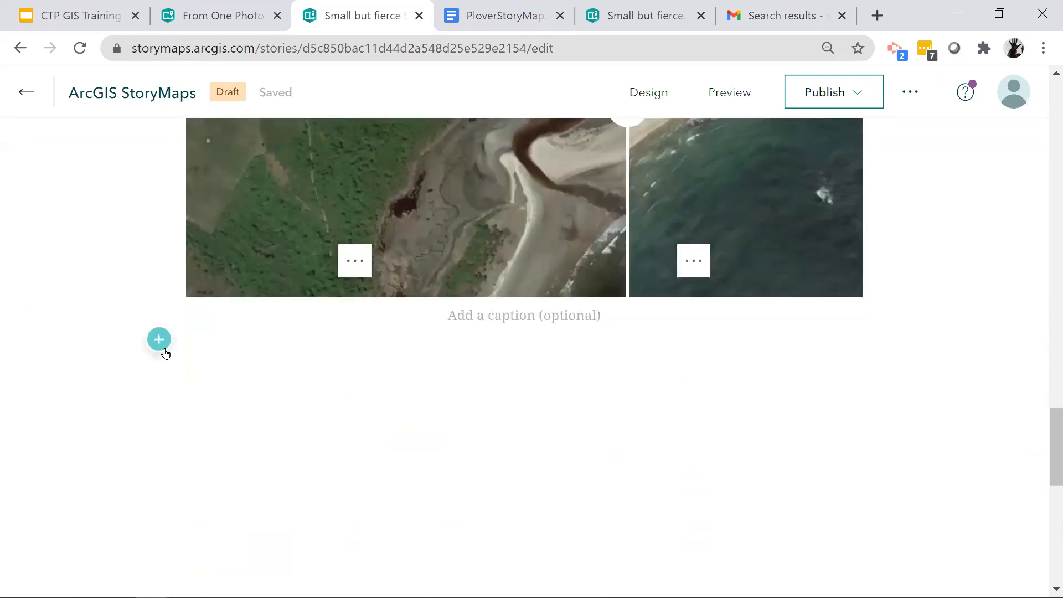
- Examine the finished story's sections that follow "Coastal Changes", from the Resilience sidecar to the group photo slide
left_click(662, 20)
scroll(732, 397, "down", 7)
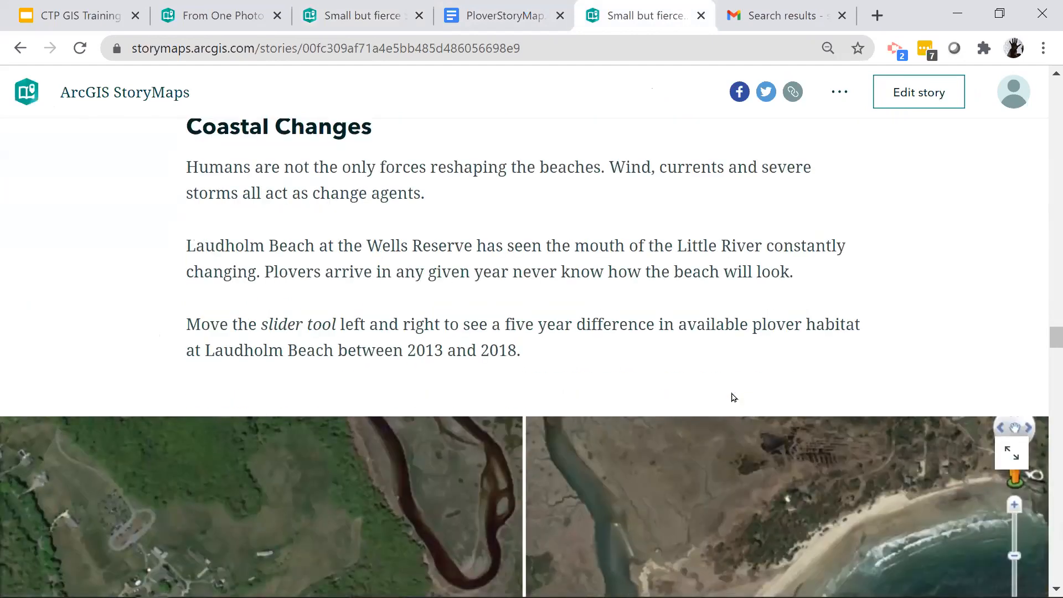
scroll(732, 393, "down", 12)
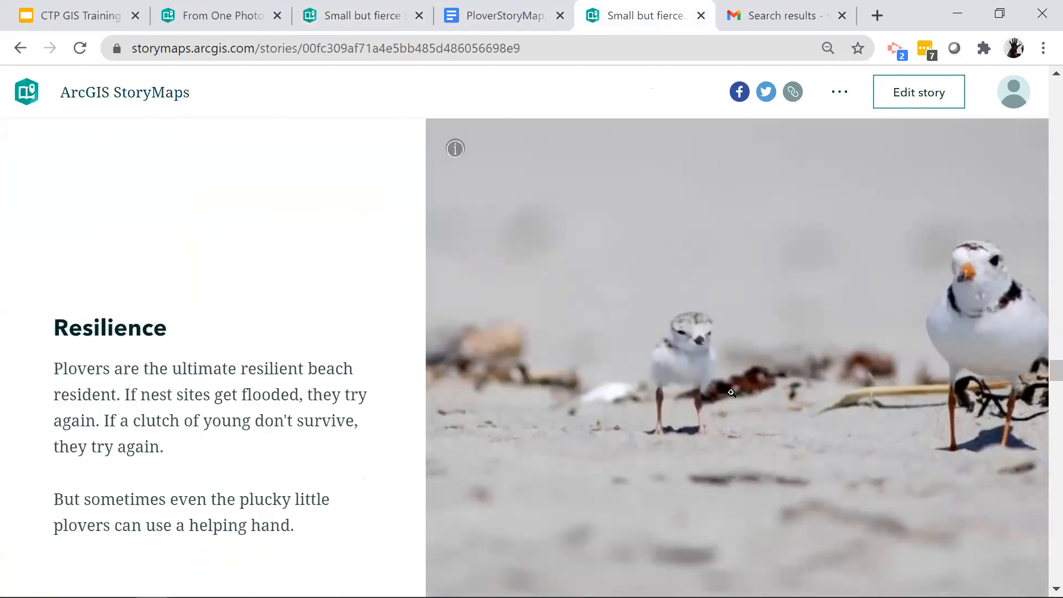
scroll(731, 393, "down", 7)
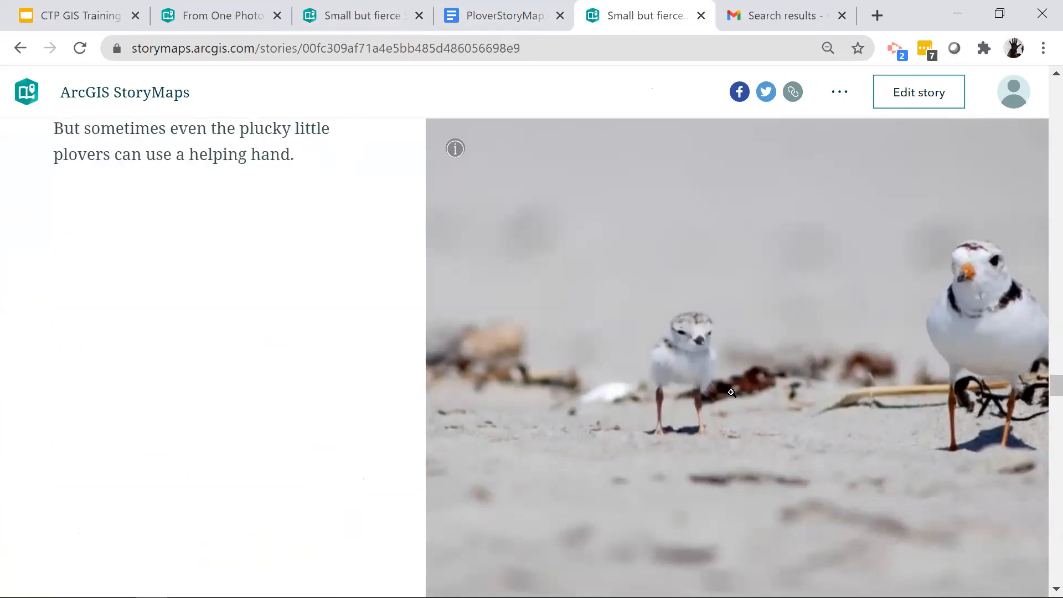
scroll(731, 393, "down", 5)
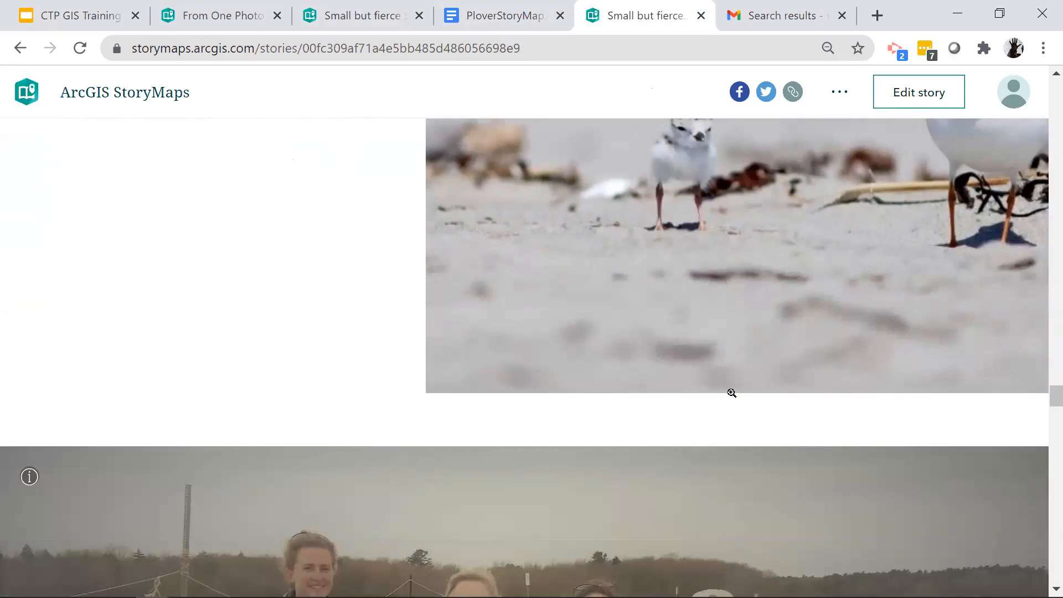
- Return to the draft story and insert a sidecar with the Floating panel layout below the swipe block
left_click(341, 20)
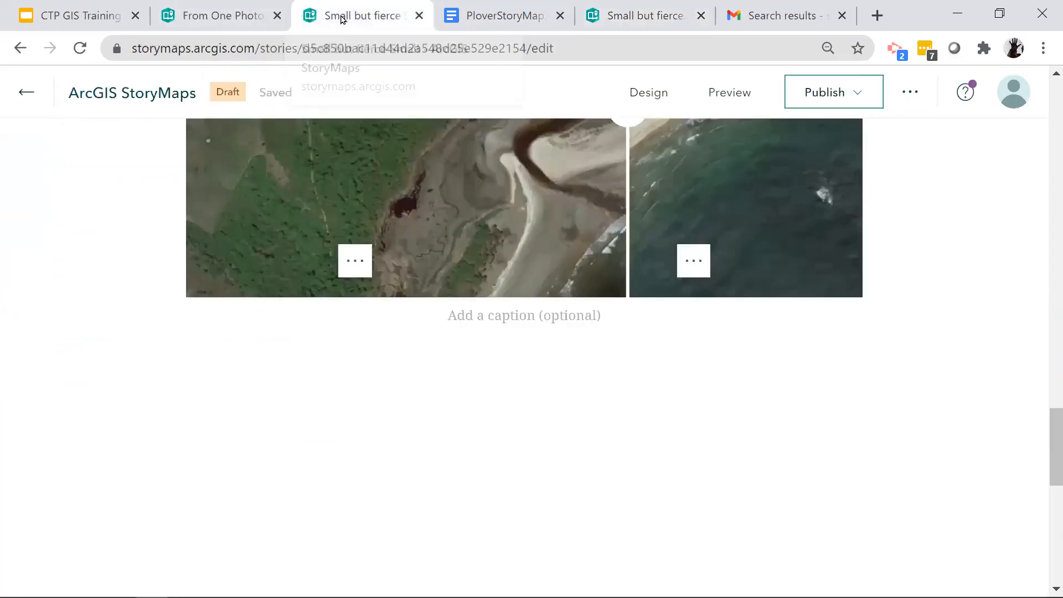
left_click(159, 340)
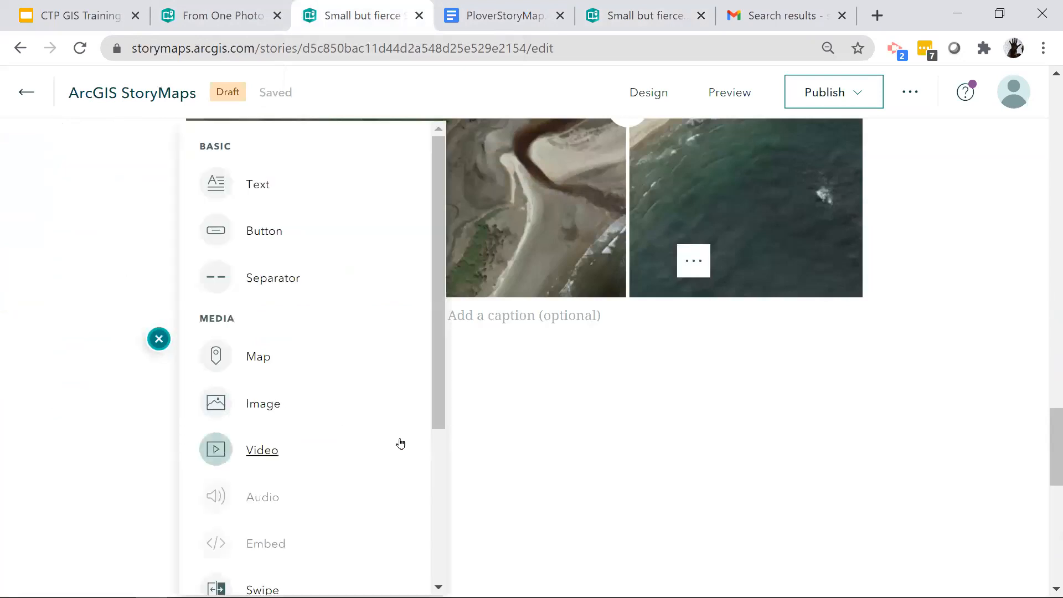
scroll(401, 439, "down", 4)
left_click(274, 522)
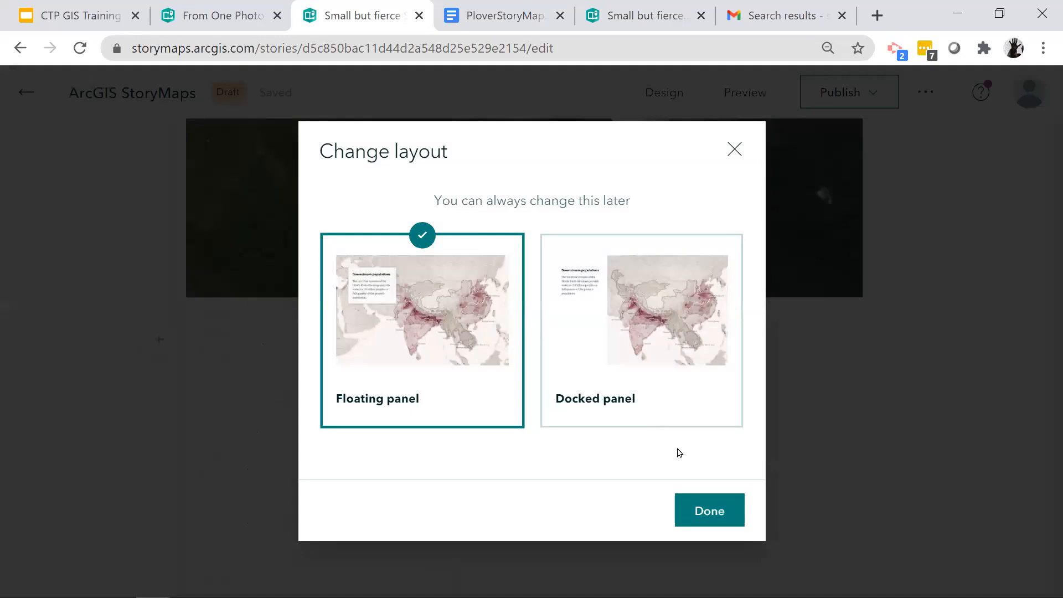
left_click(712, 520)
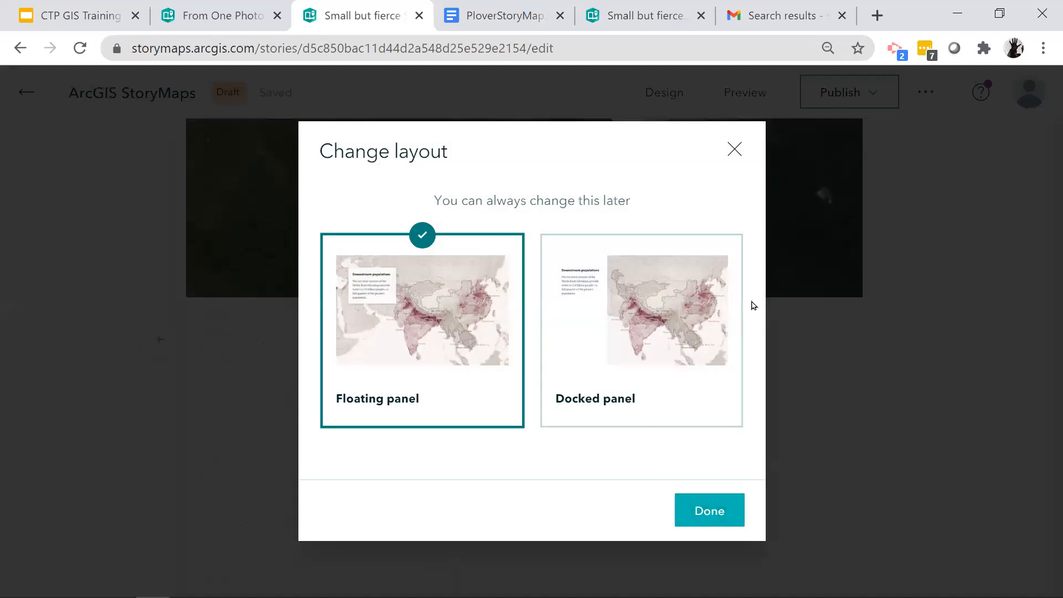
- Enter the text "Helping hands" in the new sidecar's floating panel
scroll(226, 300, "down", 3)
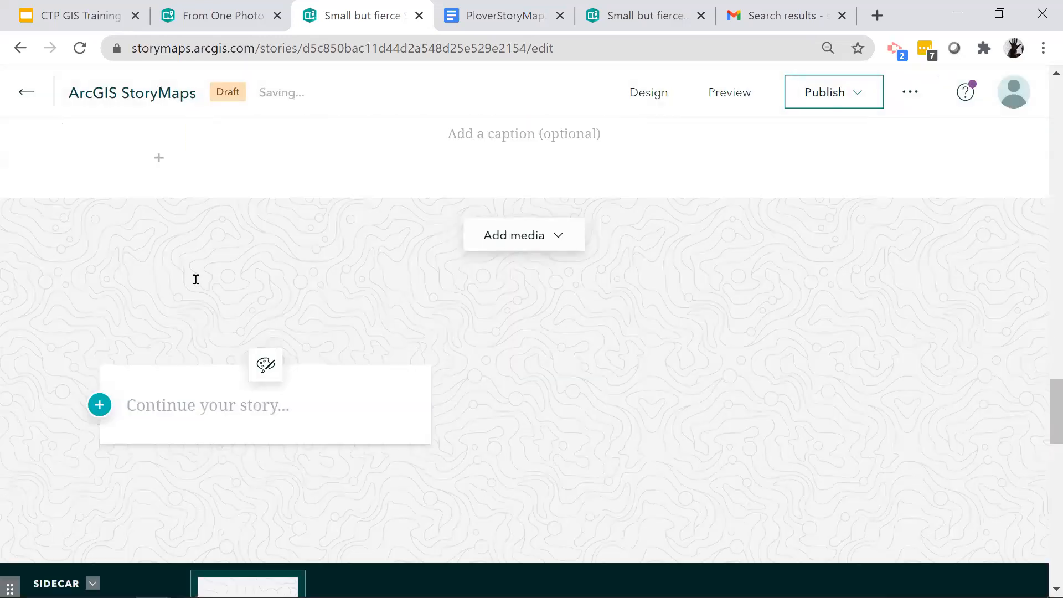
scroll(196, 279, "down", 2)
type("Helping hands")
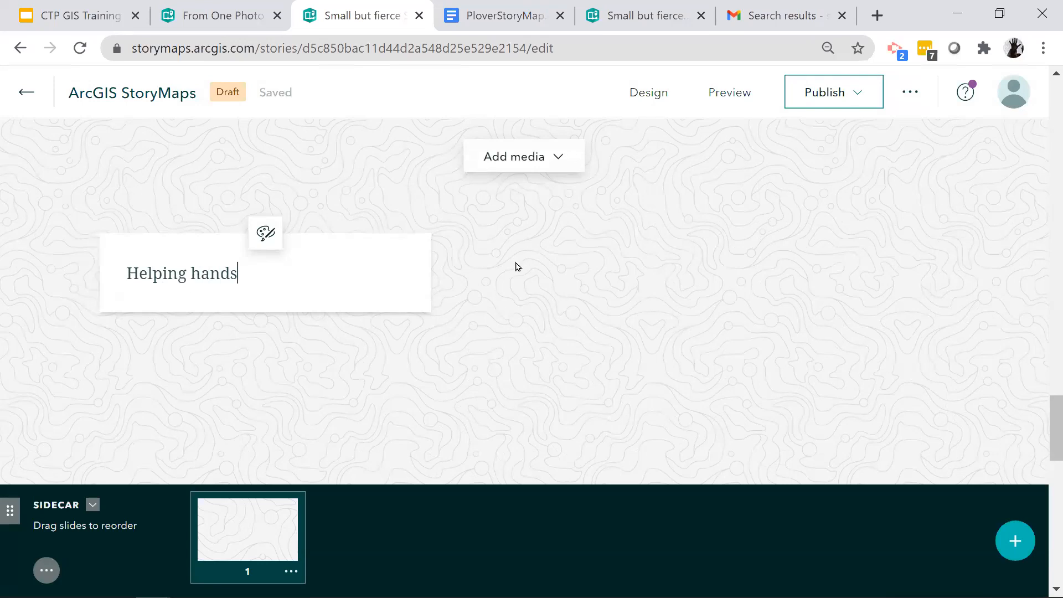
- Upload helpinghand1.JPG as the media of the "Helping hands" sidecar slide
left_click(520, 157)
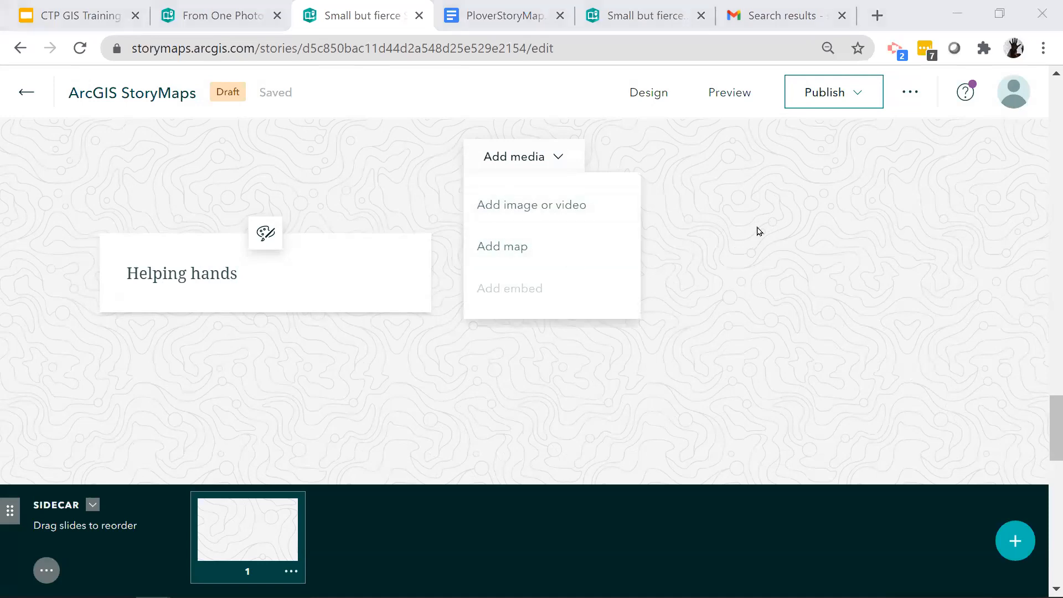
left_click(541, 205)
left_click(542, 453)
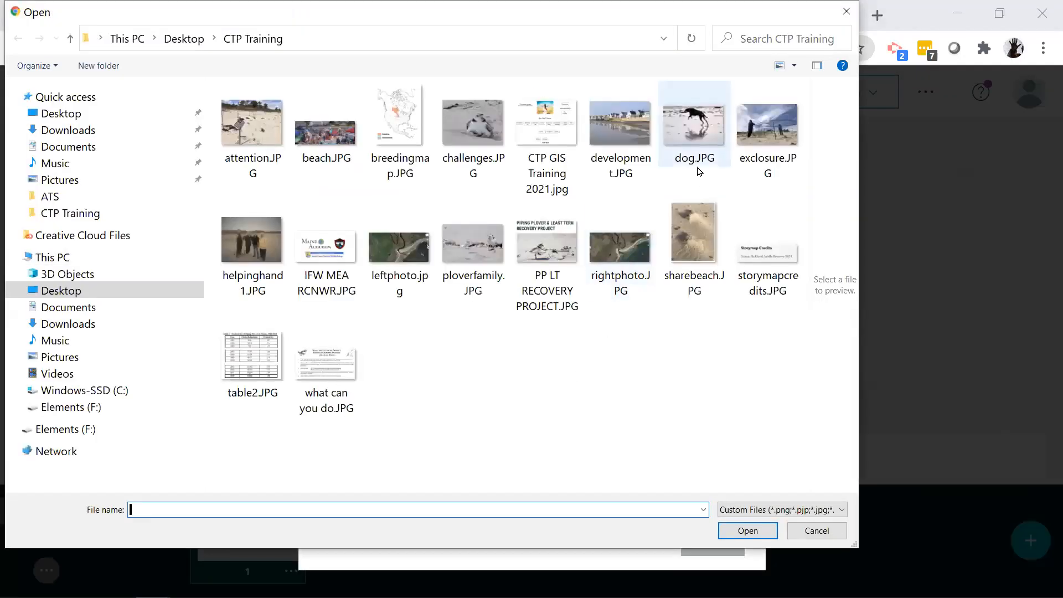
left_click(249, 242)
left_click(756, 531)
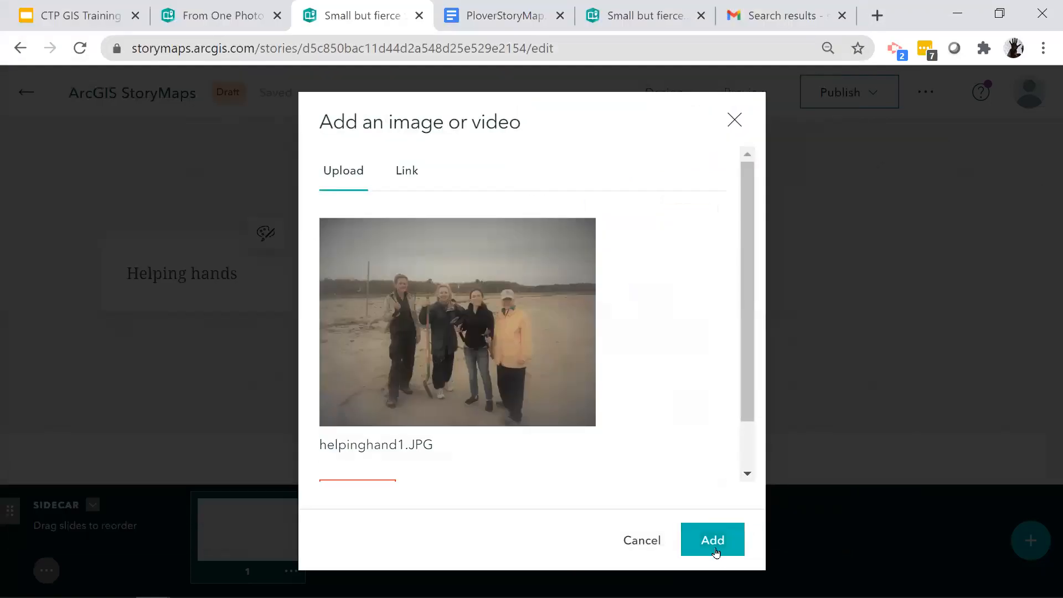
left_click(714, 539)
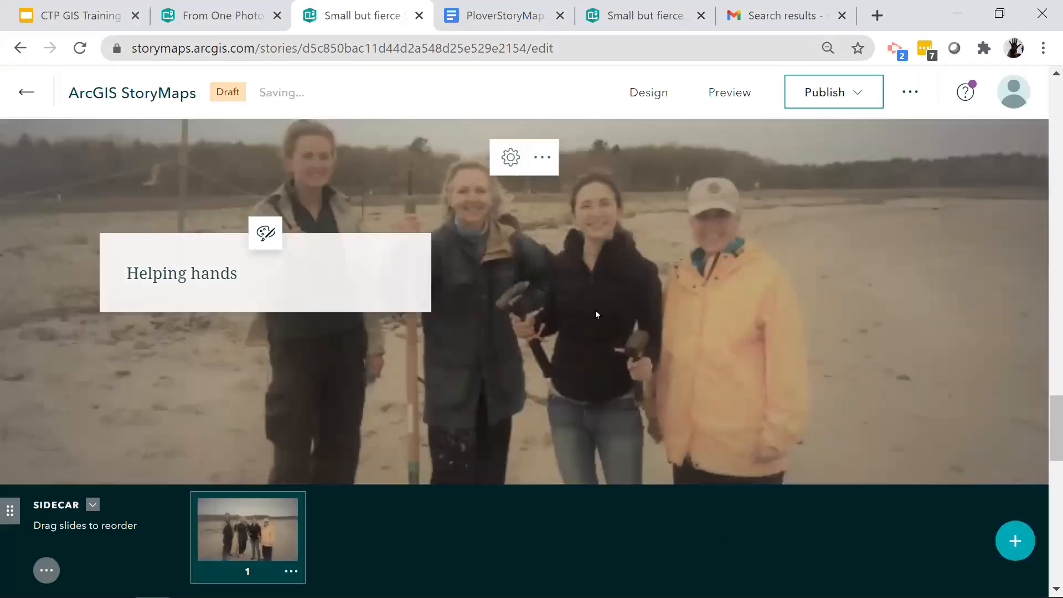
mouse_move(247, 308)
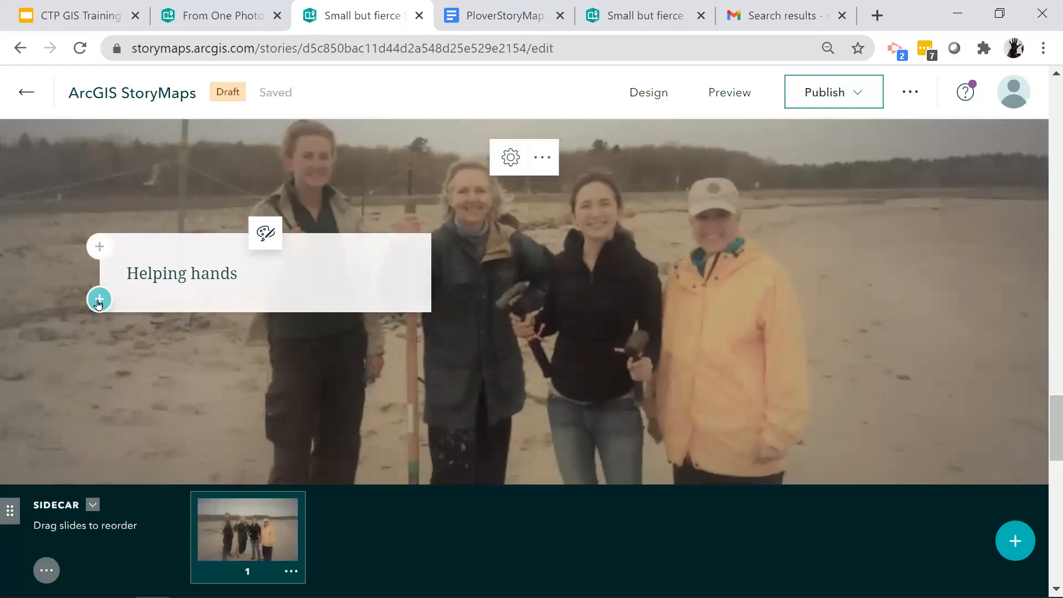
left_click(99, 300)
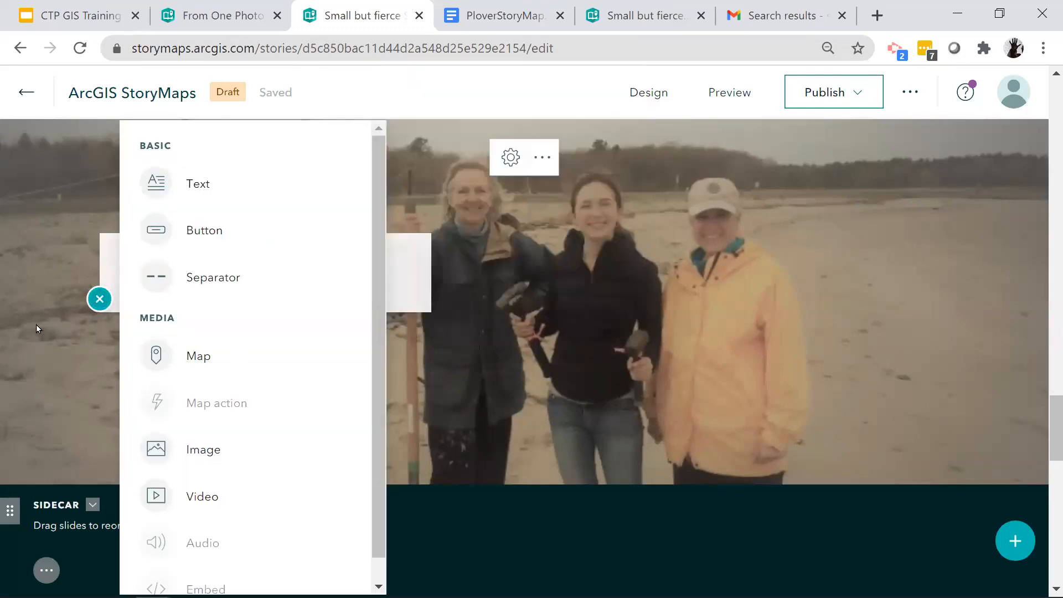
left_click(36, 328)
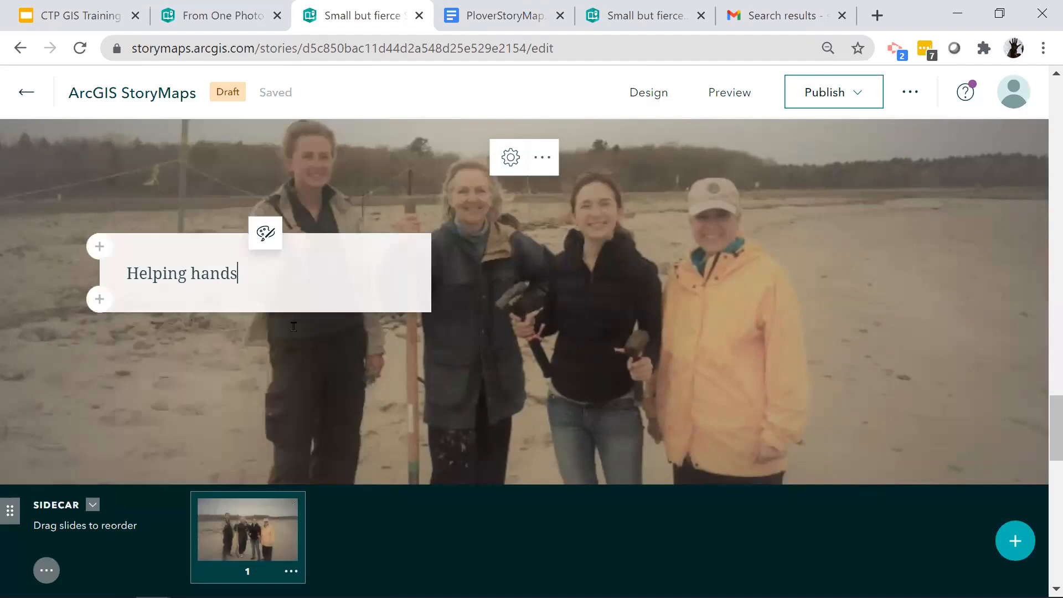
- Extend the first slide's floating panel text to "Helping hands are always needed for plovers"
type("are always needed")
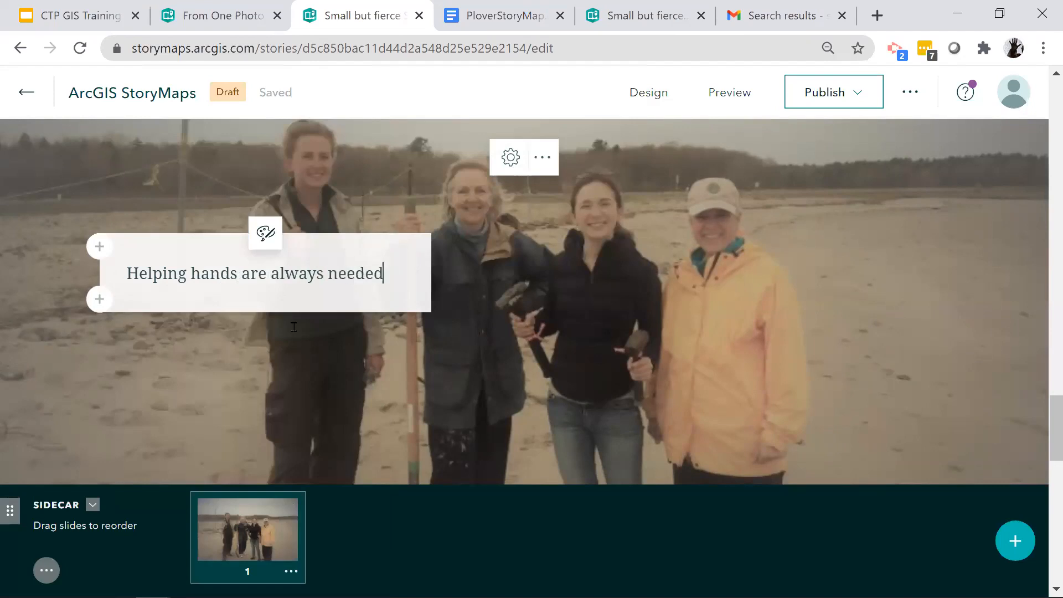
type(" for plovers")
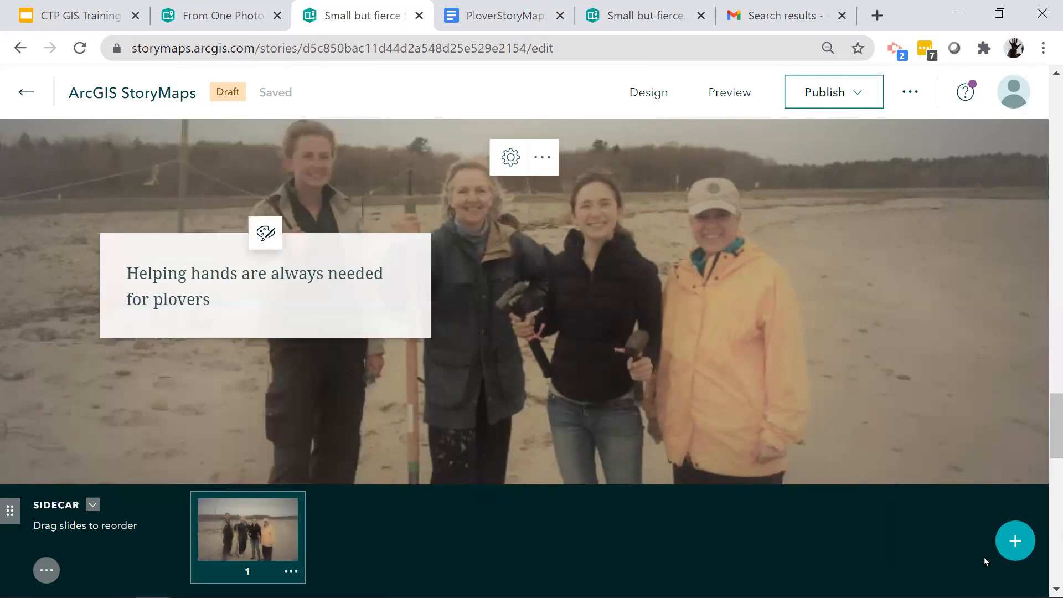
- Add a second slide to the sidecar with the panel text "When plover nests are found exclosures are set up"
left_click(1016, 544)
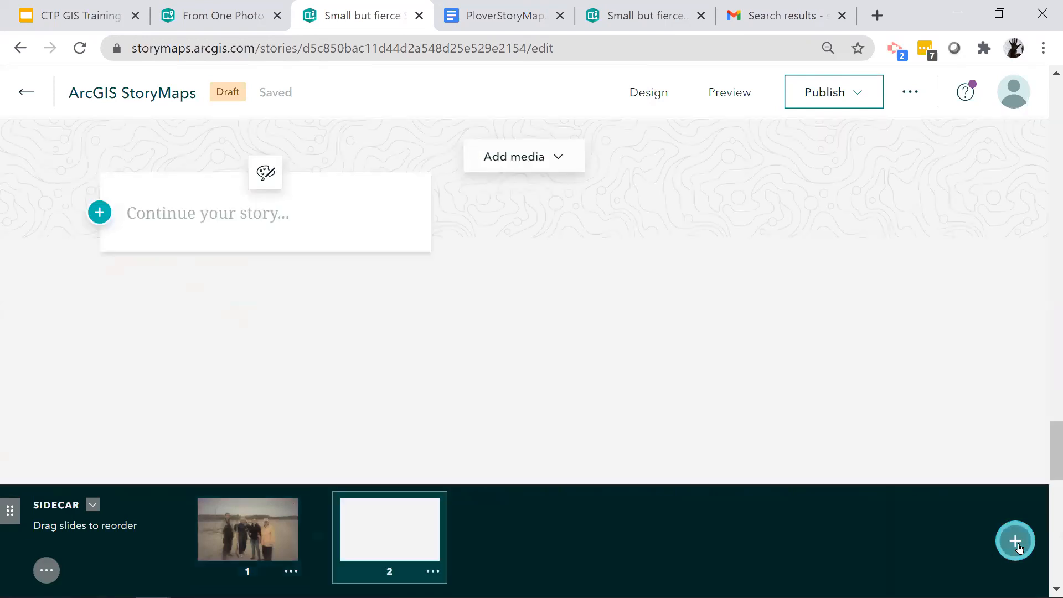
left_click(214, 216)
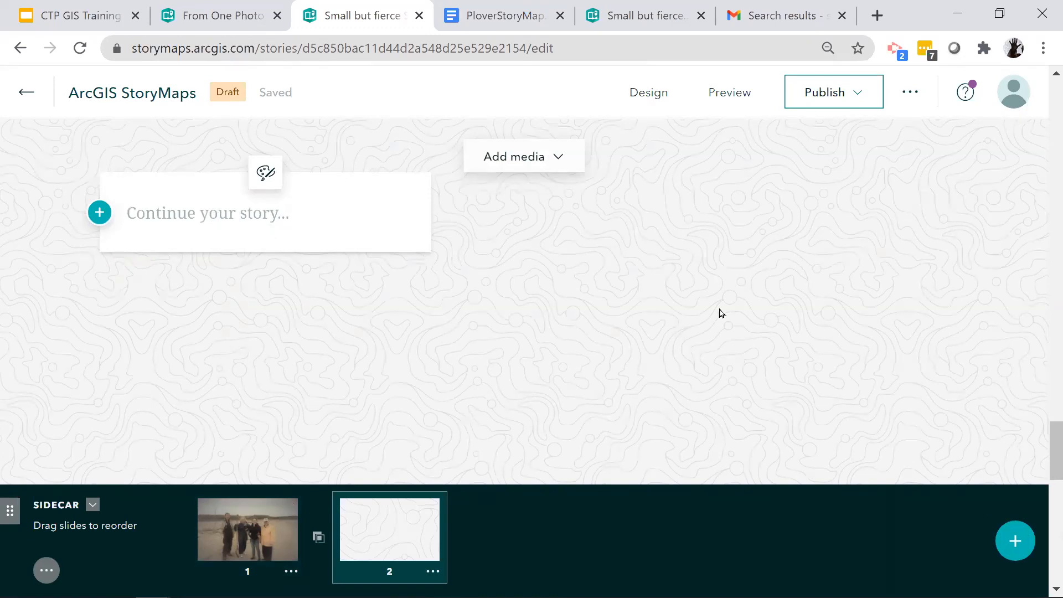
type("When plover nests are ")
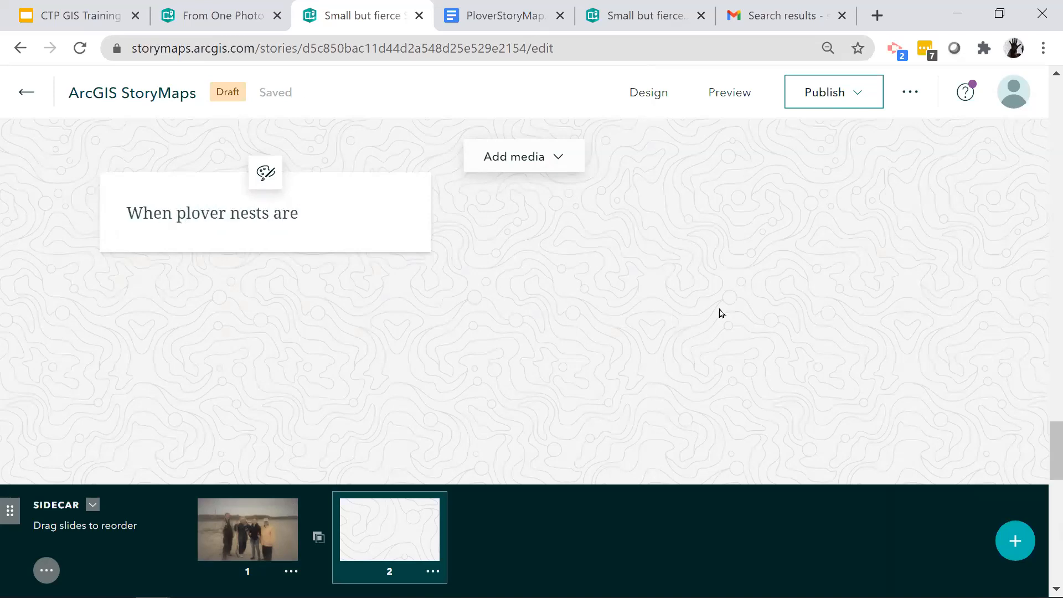
type("found exclo")
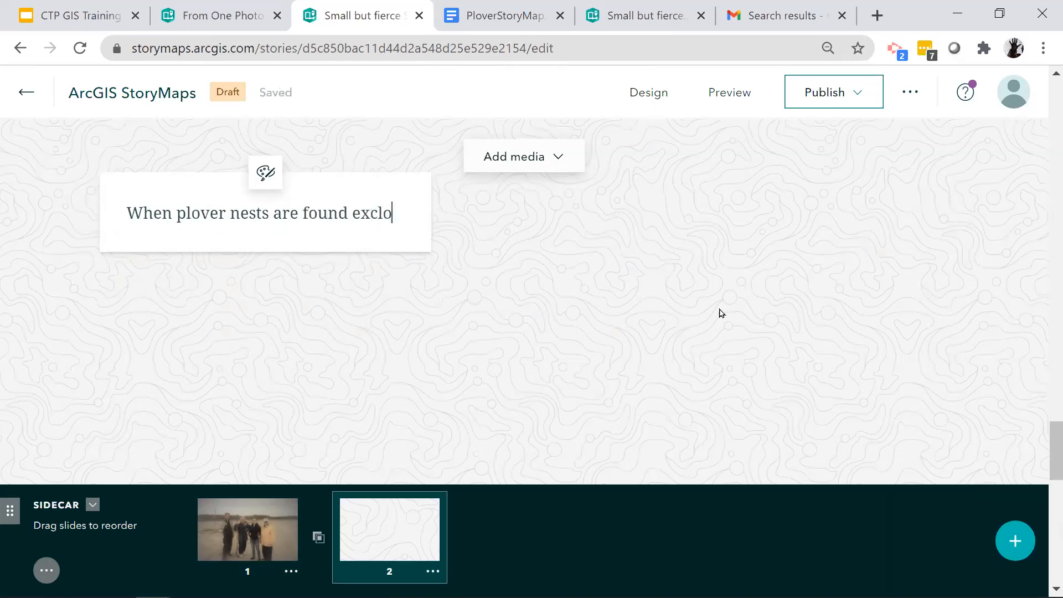
type("sures are ")
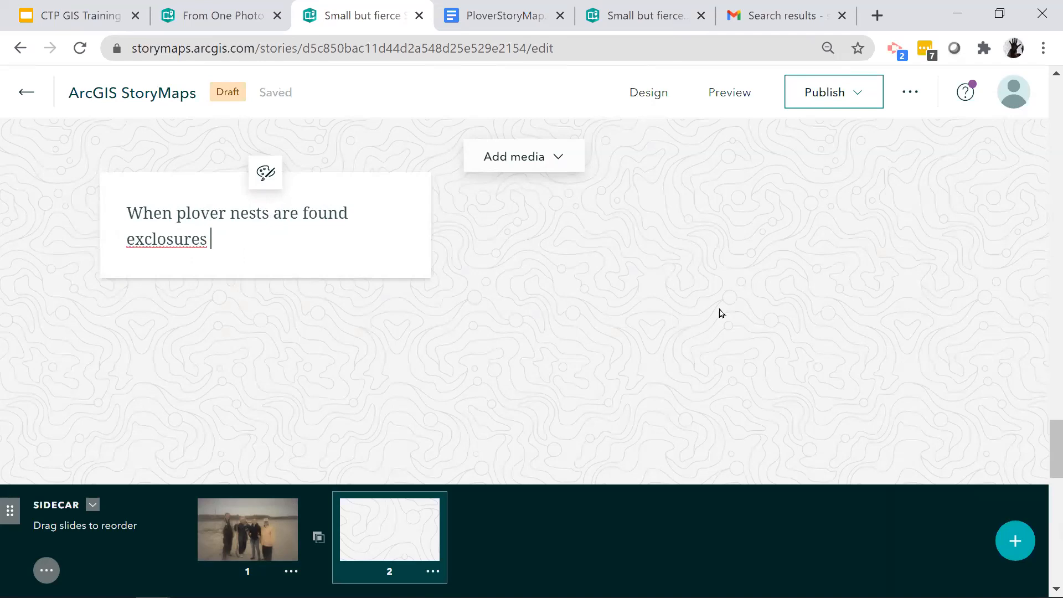
type("set up")
right_click(298, 326)
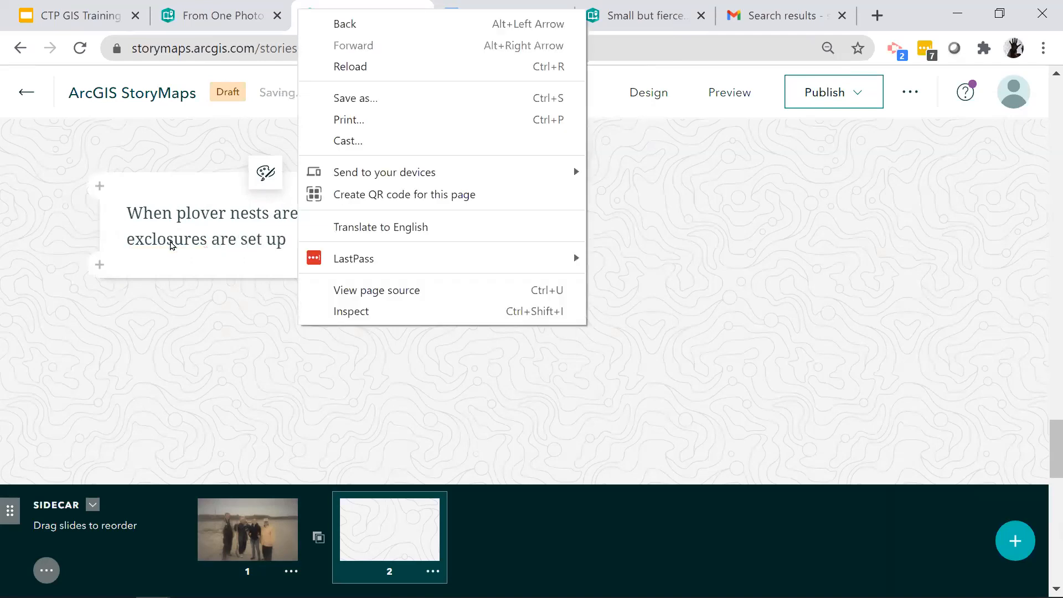
left_click(171, 244)
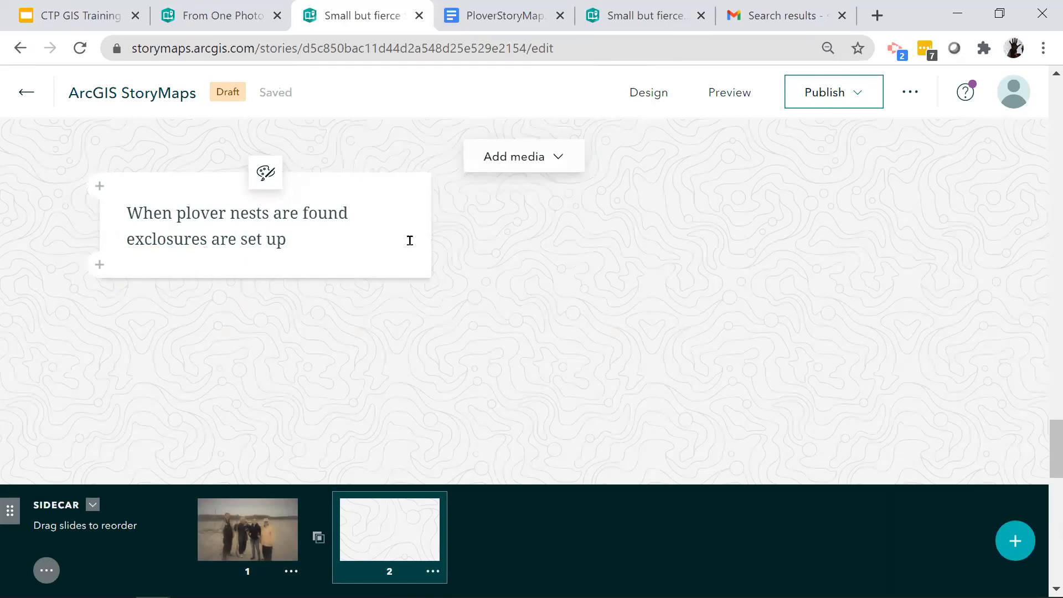
- Upload exclosure.JPG as the media of the sidecar's second slide
left_click(507, 157)
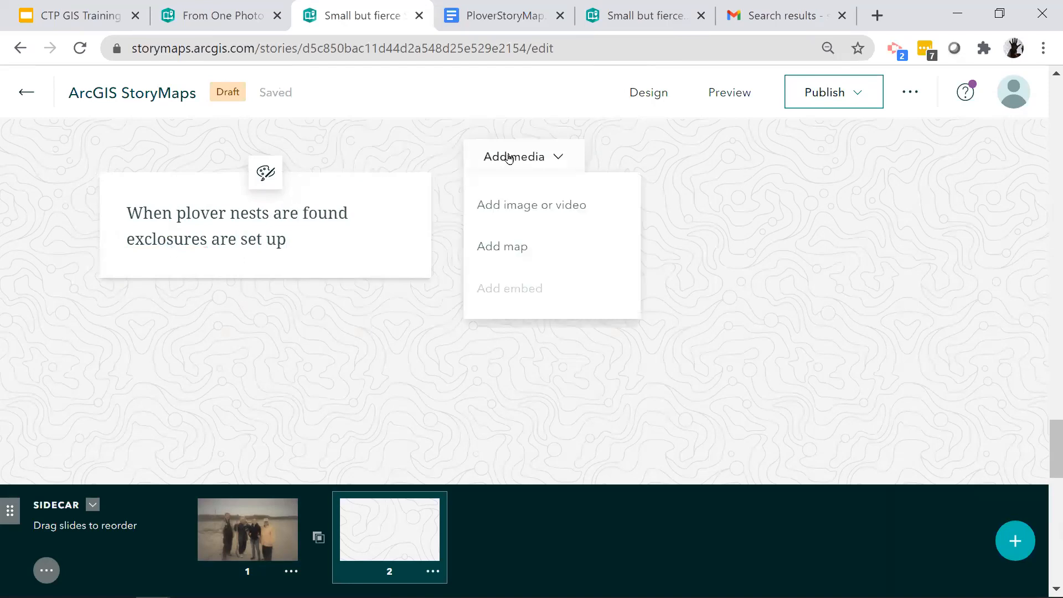
left_click(545, 217)
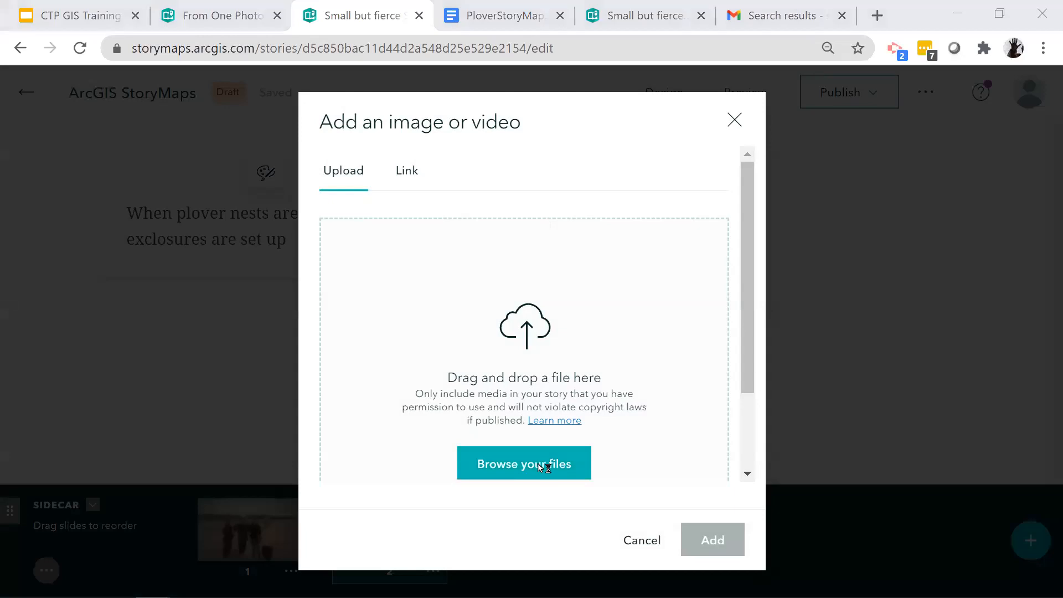
left_click(540, 468)
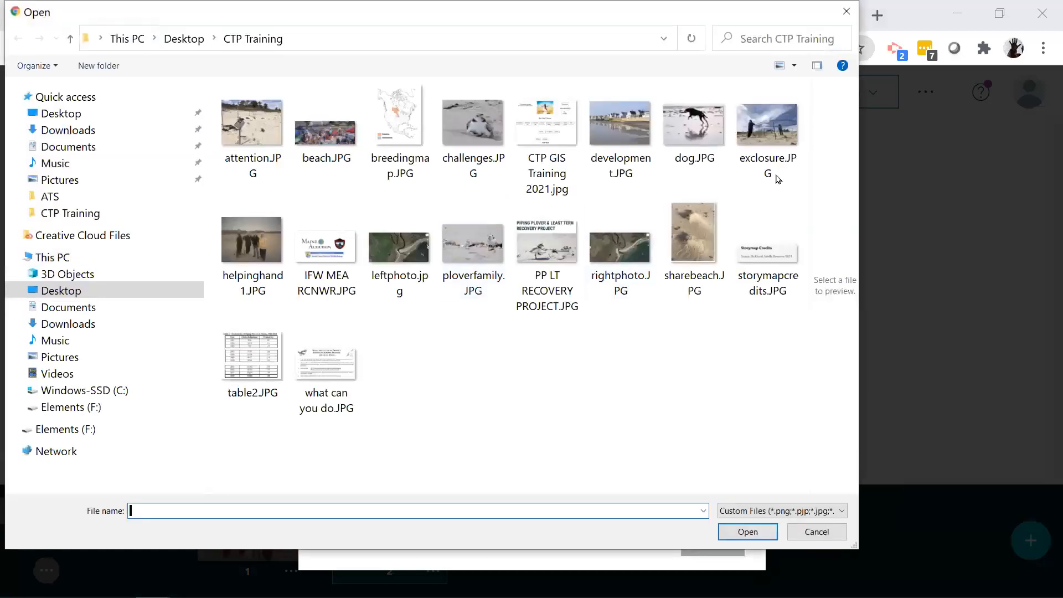
left_click(770, 128)
left_click(747, 532)
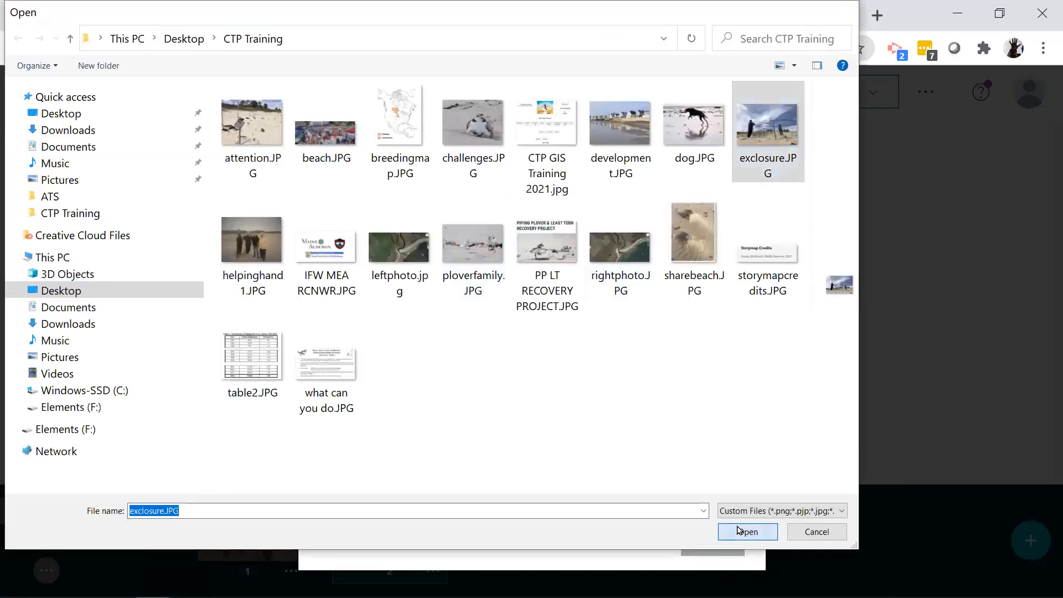
left_click(713, 540)
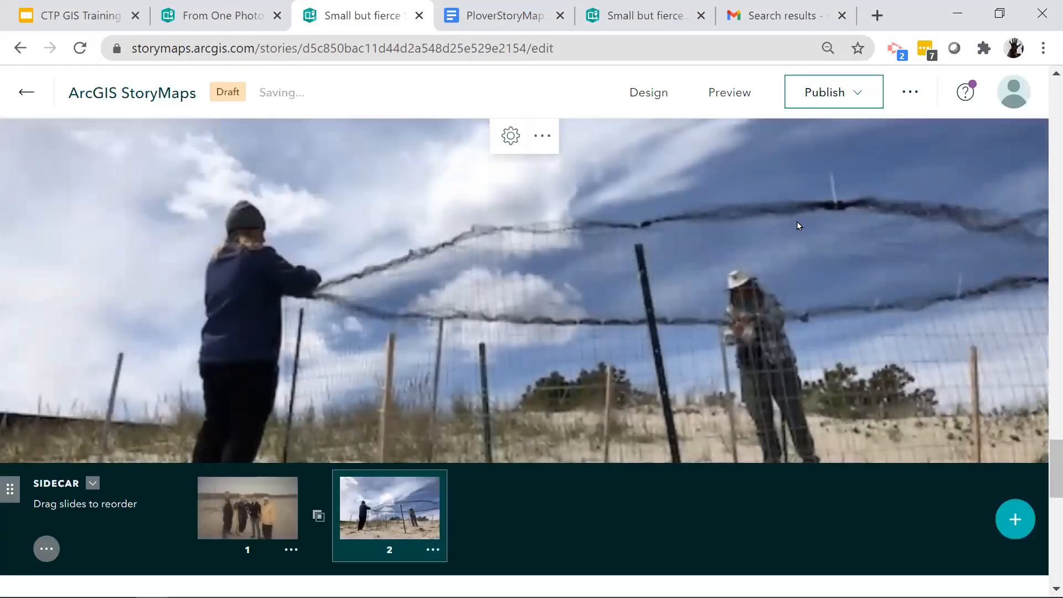
scroll(798, 226, "down", 2)
scroll(797, 226, "up", 2)
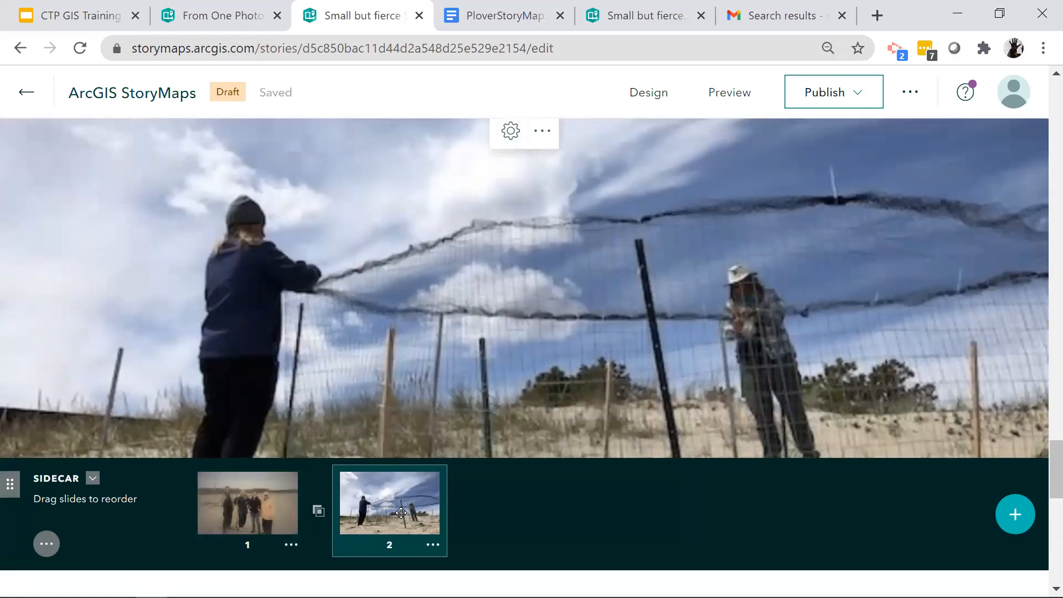
- Insert another sidecar with the Docked panel layout below the "Helping hands" sidecar
scroll(670, 485, "down", 5)
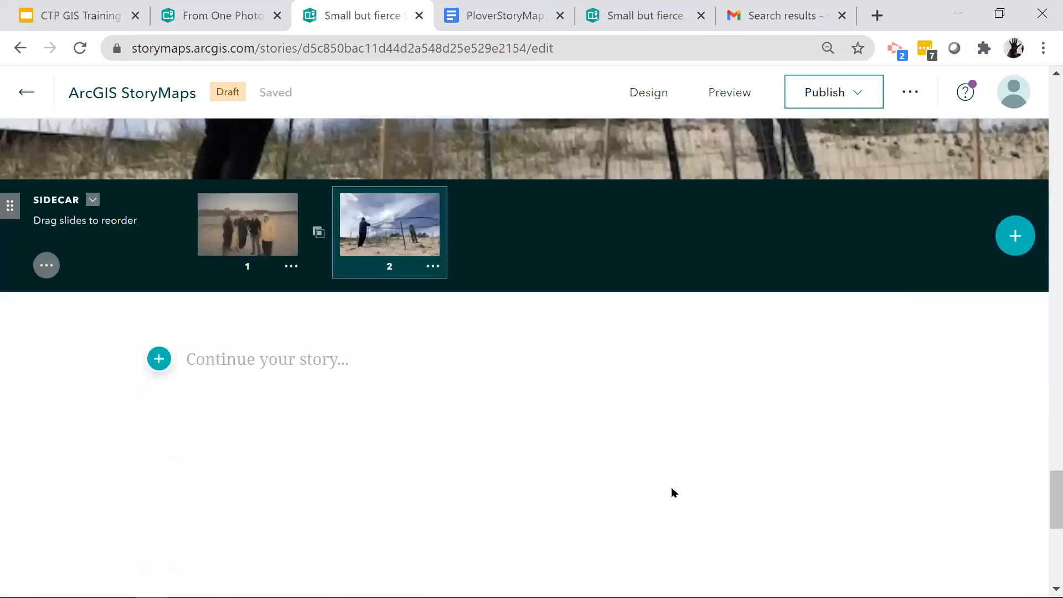
left_click(159, 359)
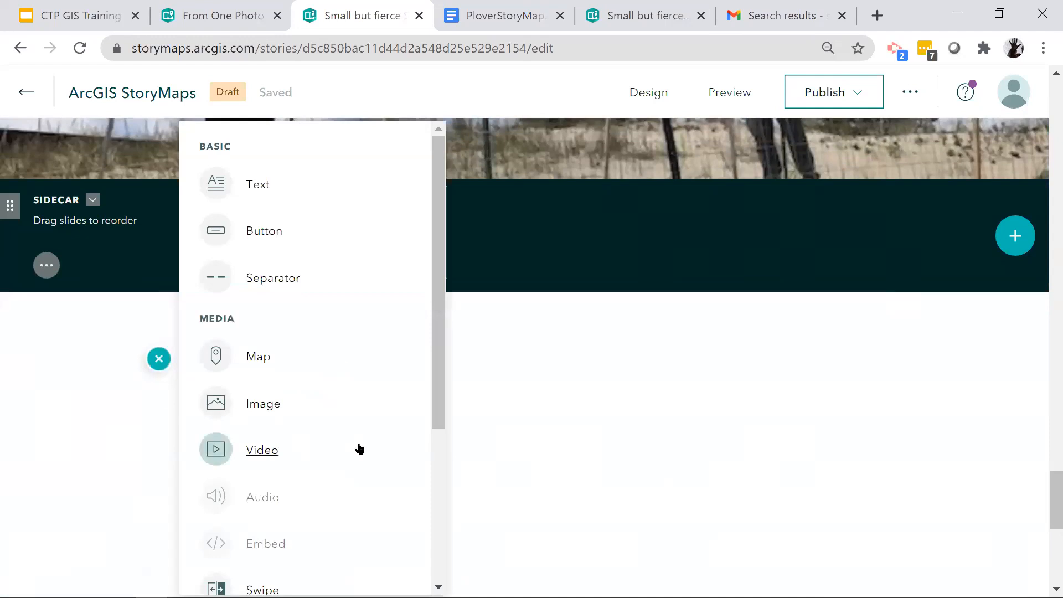
scroll(356, 443, "down", 5)
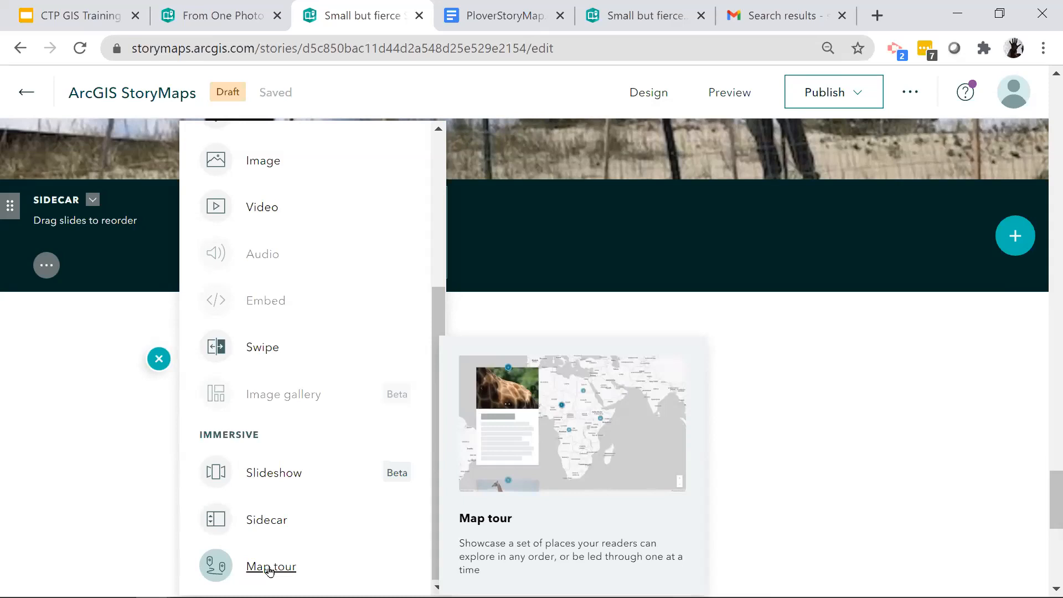
left_click(271, 525)
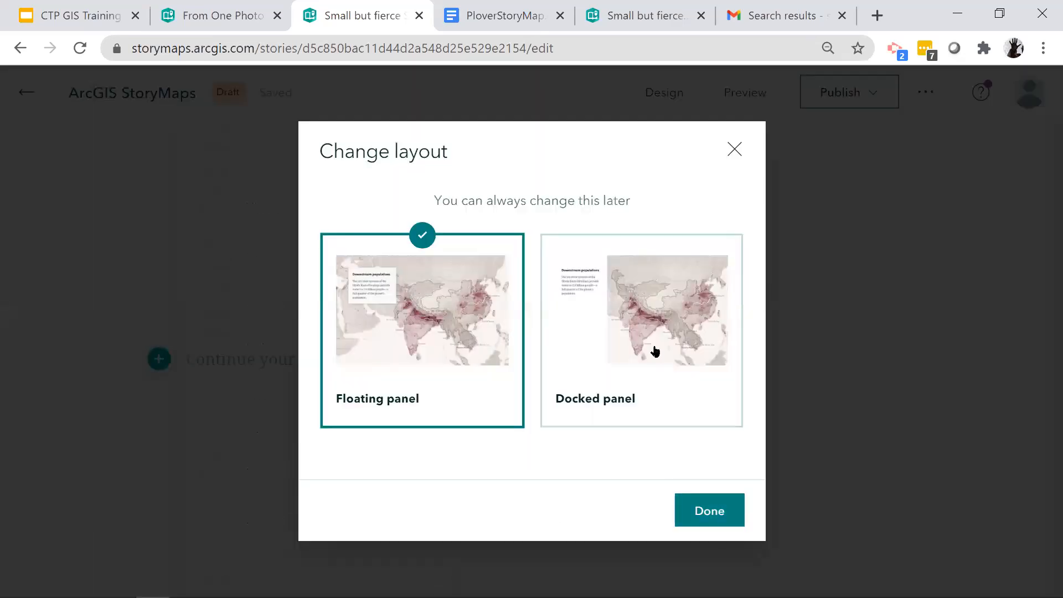
left_click(656, 349)
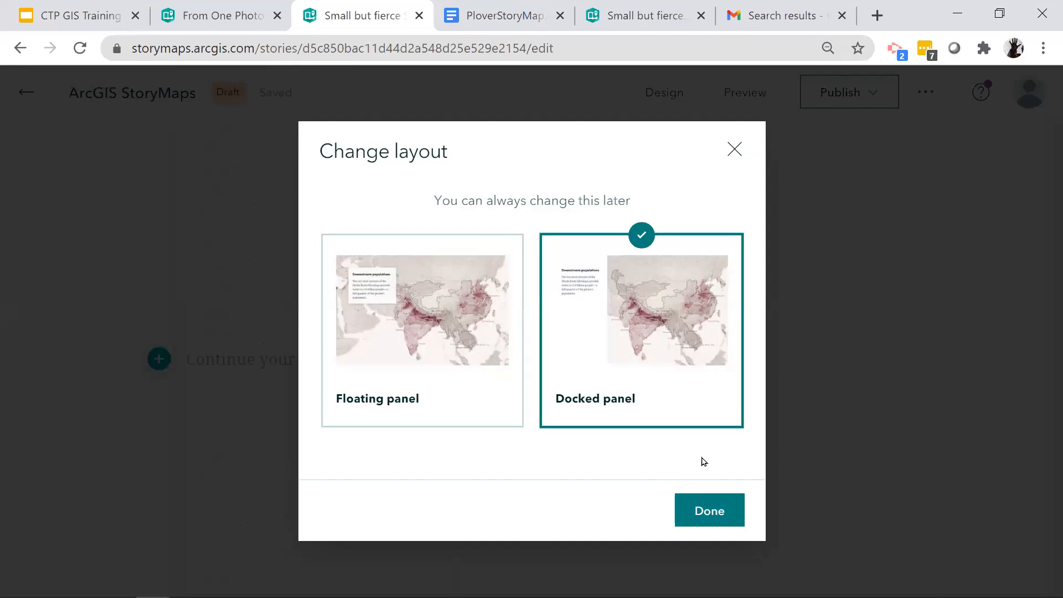
left_click(711, 512)
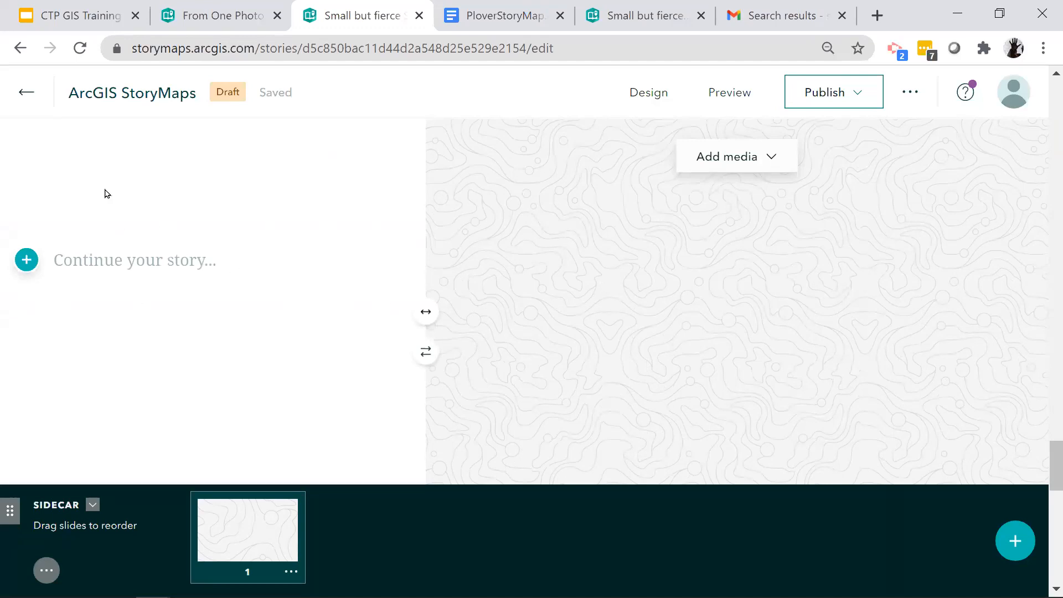
- Try the new sidecar's docked panel on the opposite side of the media and swap it back
left_click(137, 260)
left_click(427, 360)
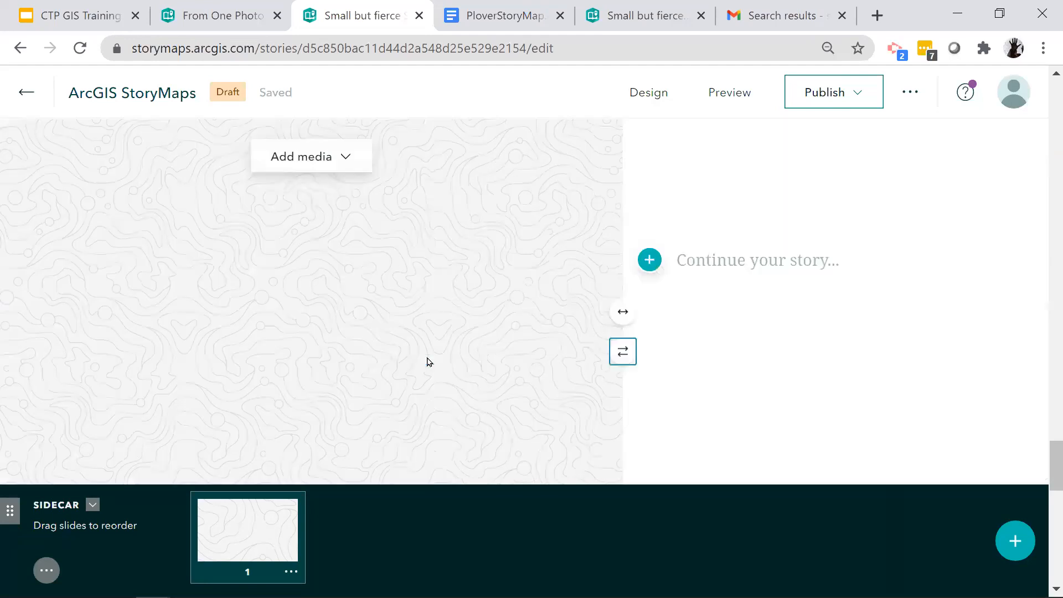
left_click(621, 352)
- Enter the text "What you can do to help" in the new sidecar's docked panel
left_click(66, 259)
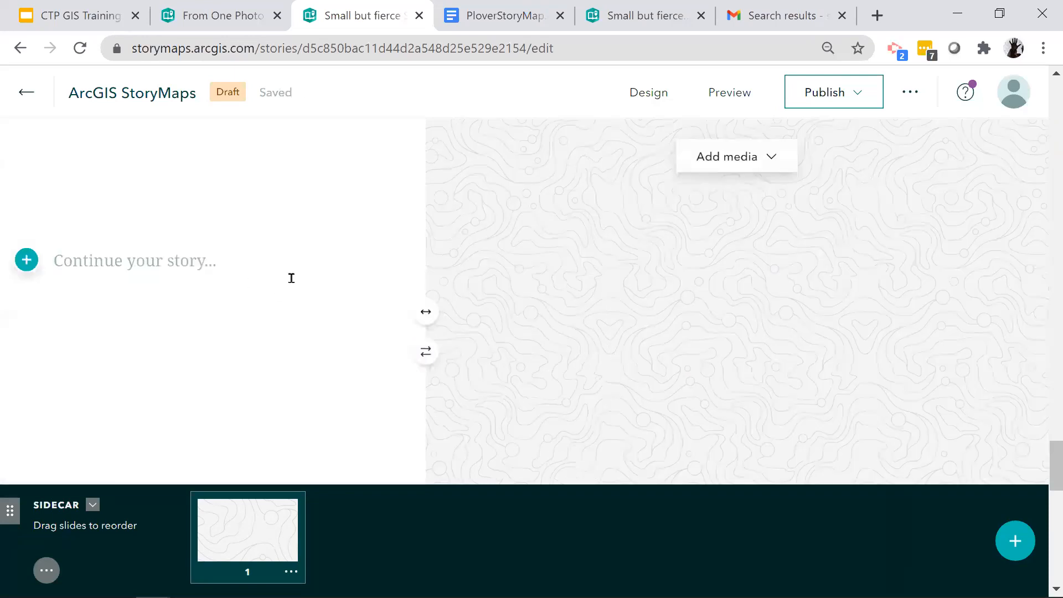
type("What ")
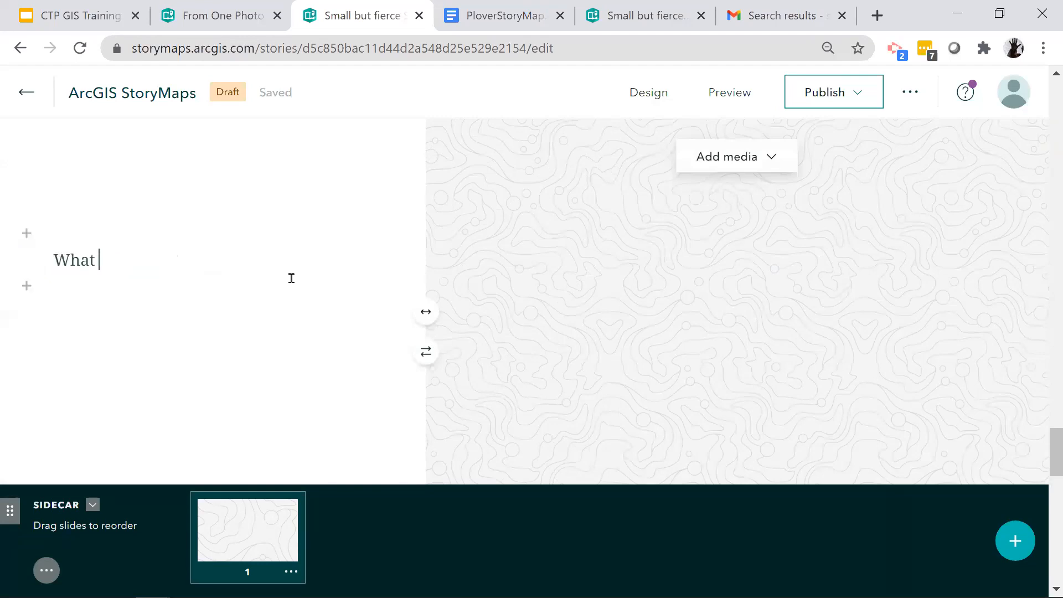
type("you can do to help")
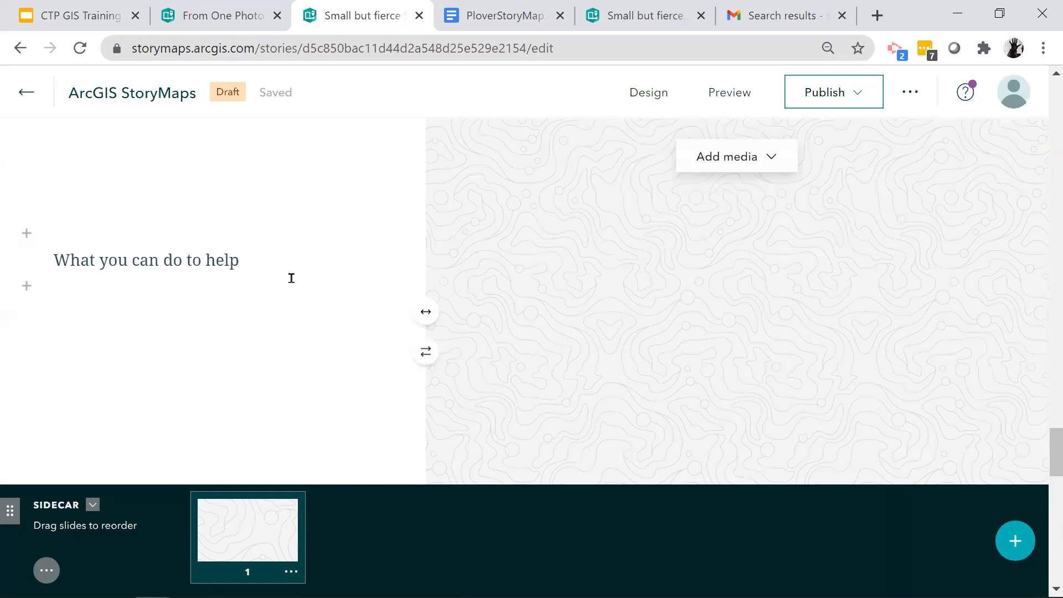
- Upload what can you do.JPG as the docked sidecar's media and start a new paragraph below its panel text
left_click(717, 158)
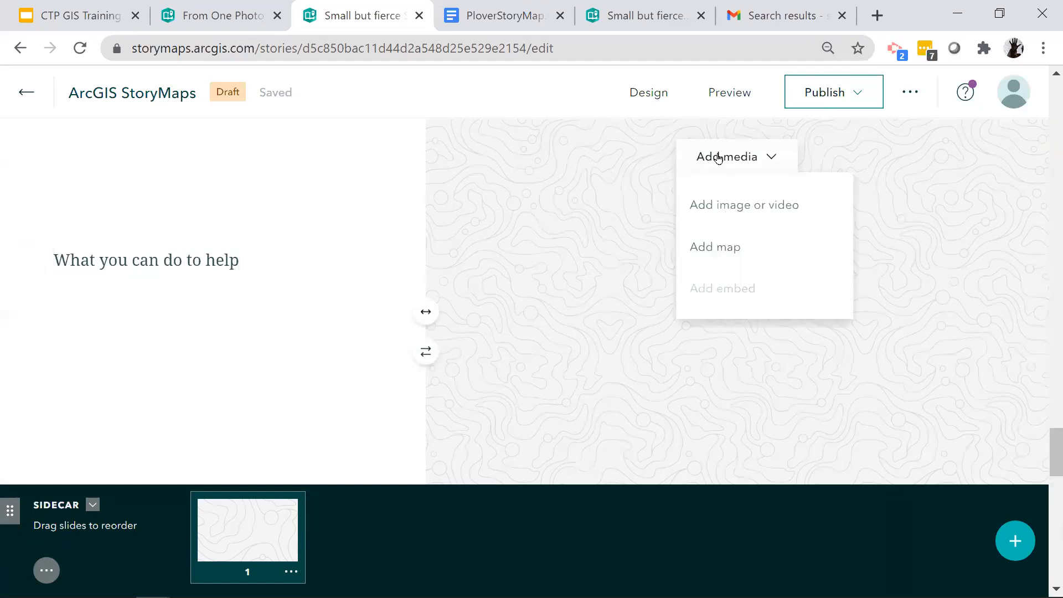
left_click(761, 212)
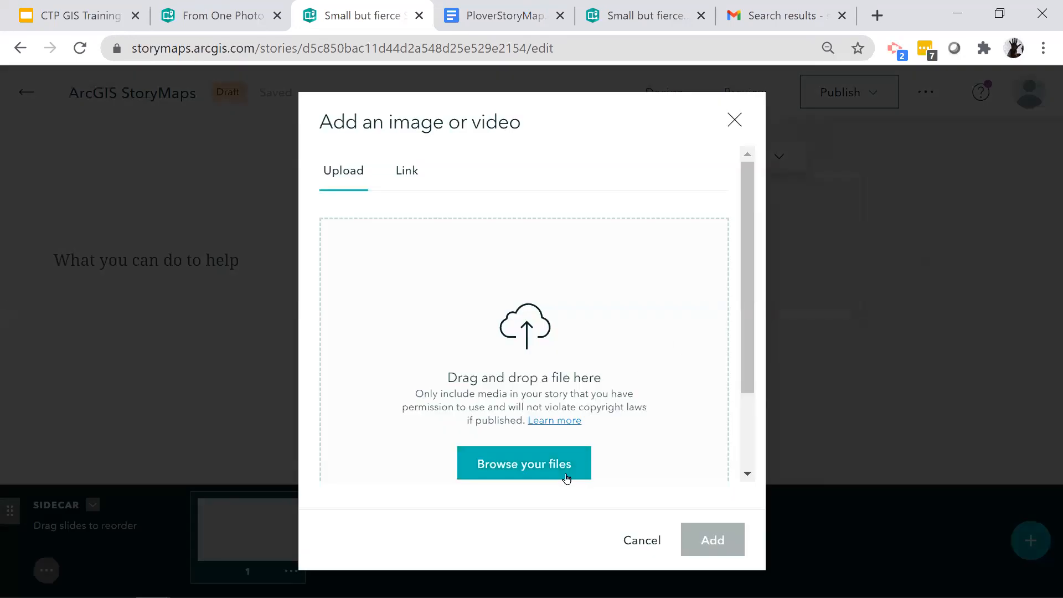
left_click(569, 475)
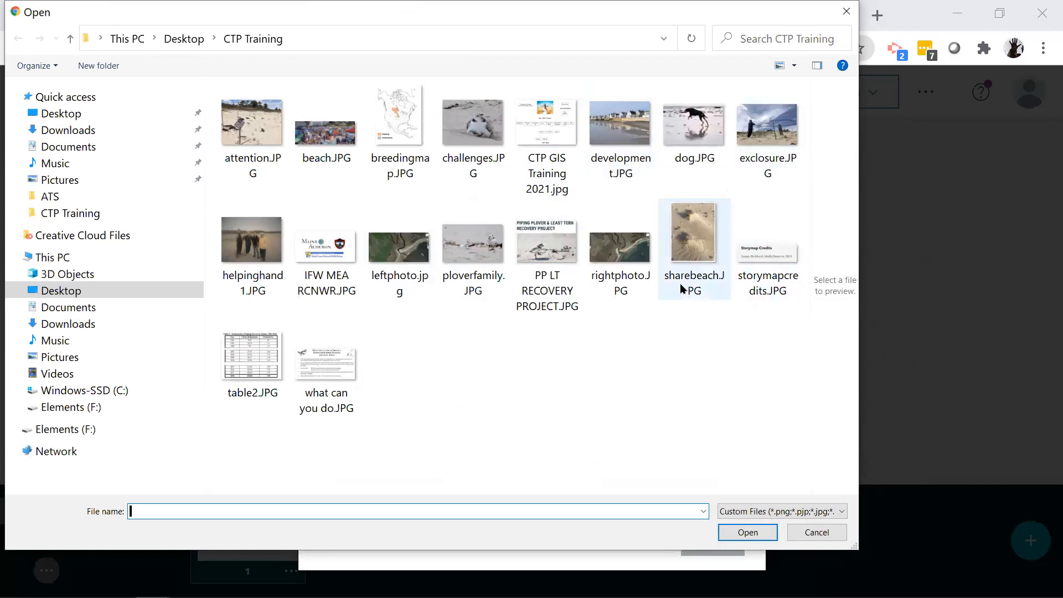
left_click(324, 377)
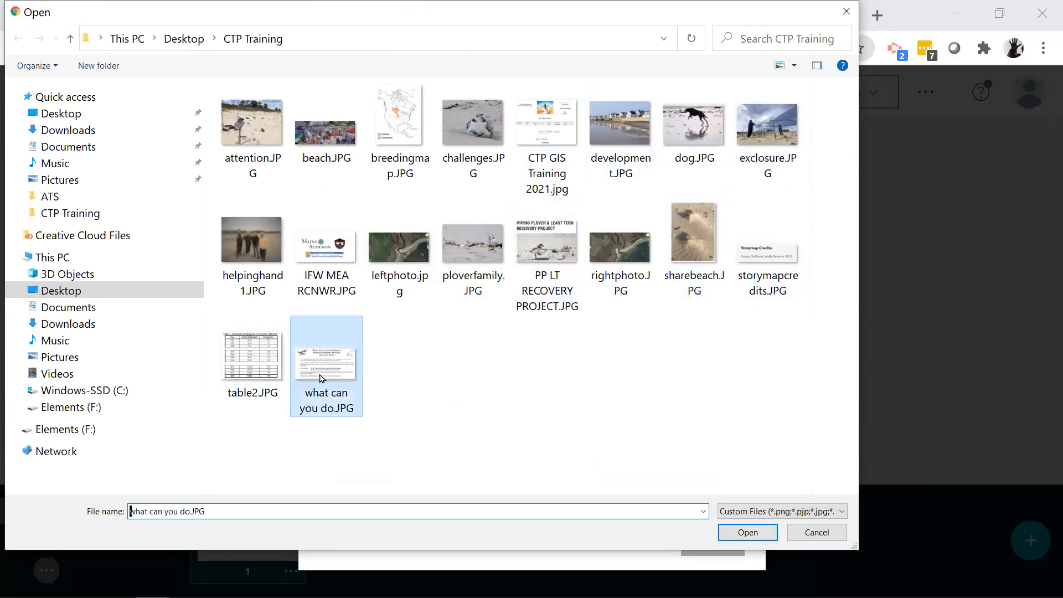
left_click(723, 535)
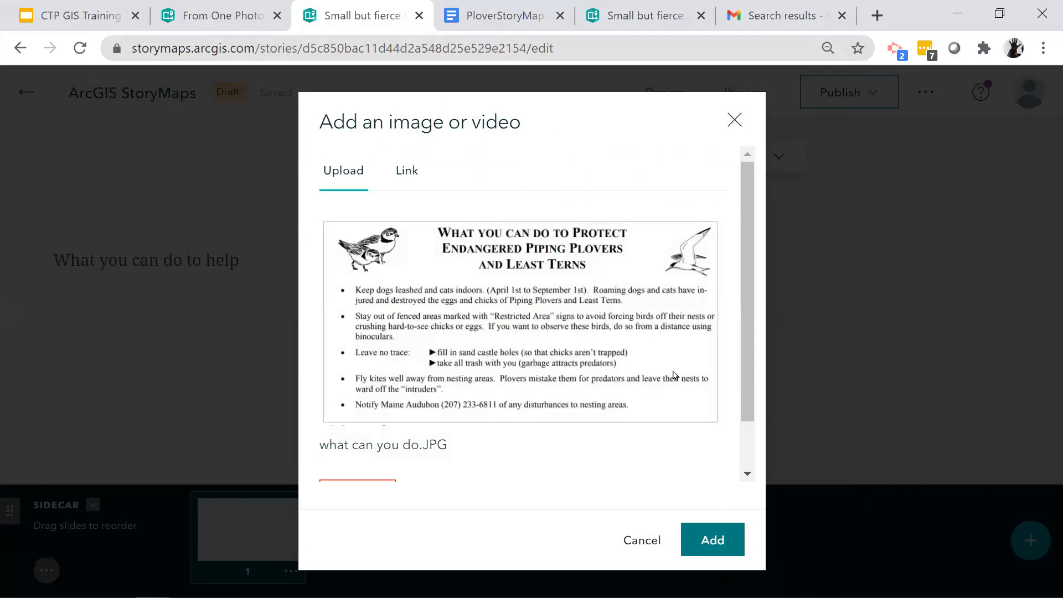
left_click(712, 540)
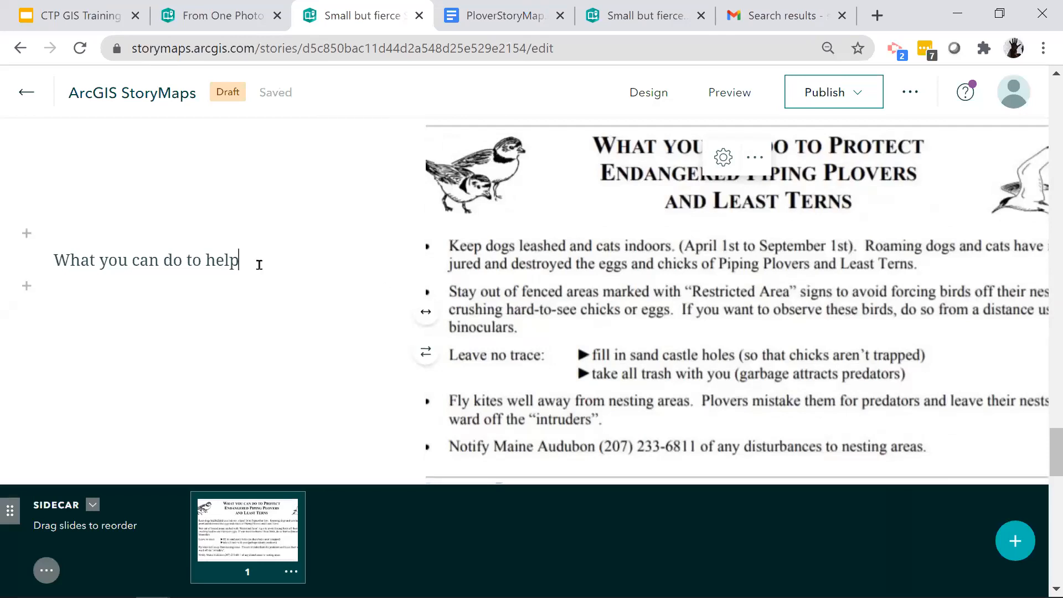
key("Return")
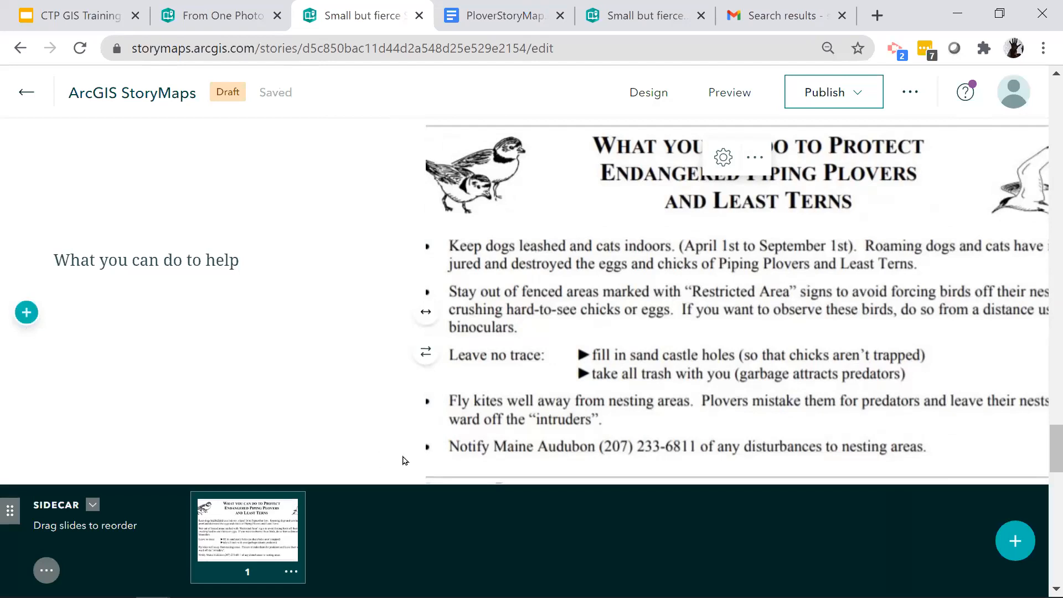
- Add a text block directly below the "What you can do to help" sidecar
scroll(446, 453, "down", 2)
scroll(446, 453, "up", 3)
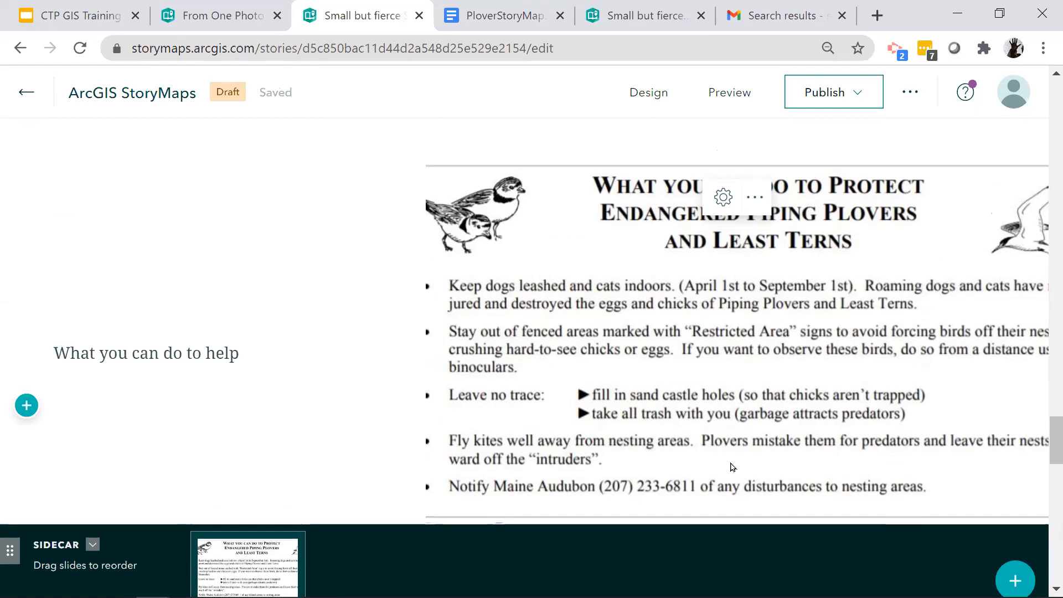
scroll(763, 454, "down", 1)
scroll(763, 454, "down", 3)
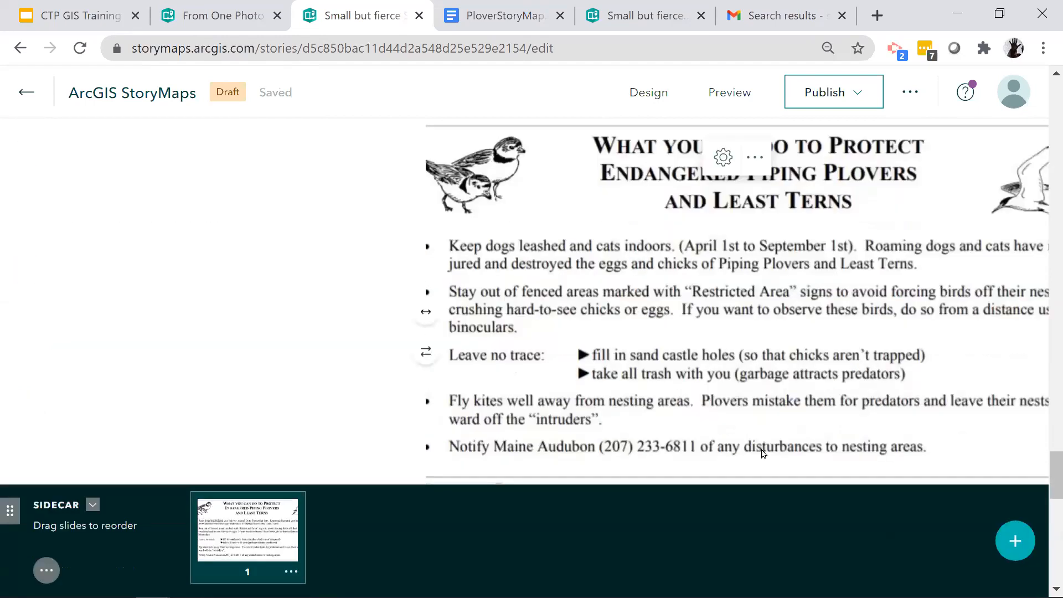
scroll(763, 454, "down", 4)
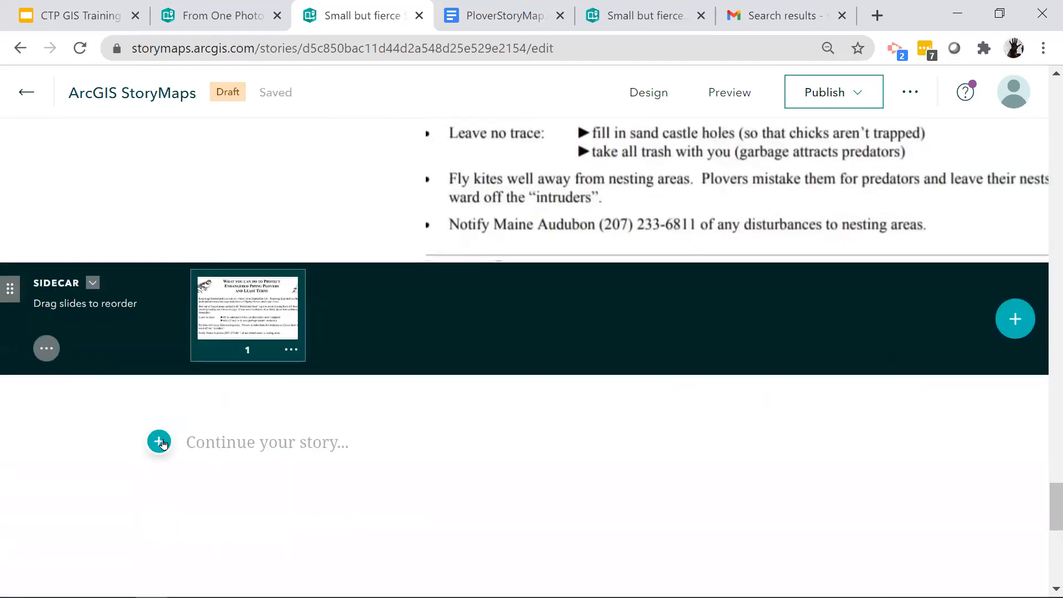
left_click(160, 441)
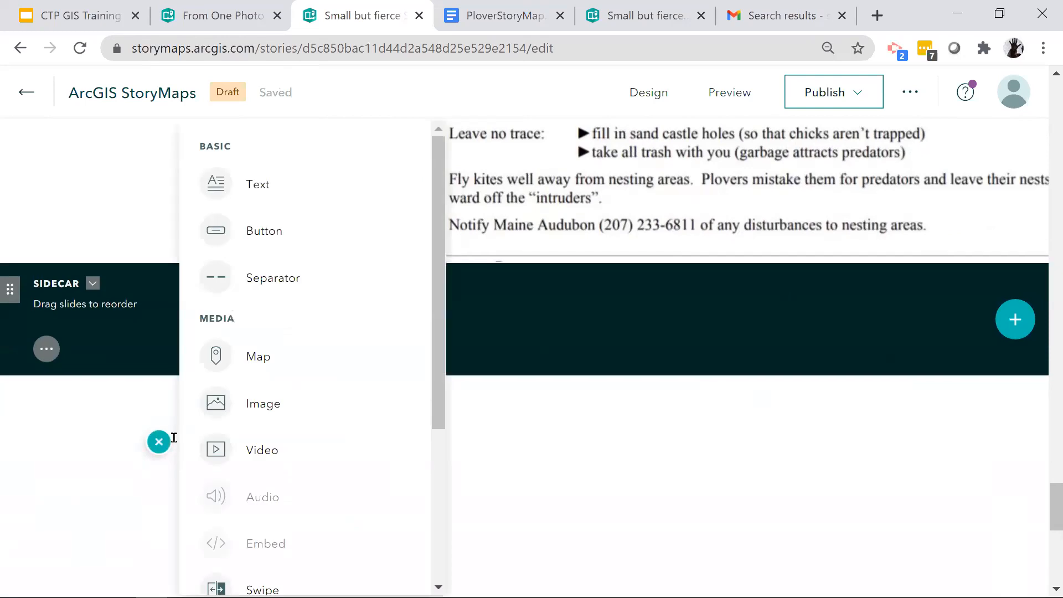
left_click(252, 187)
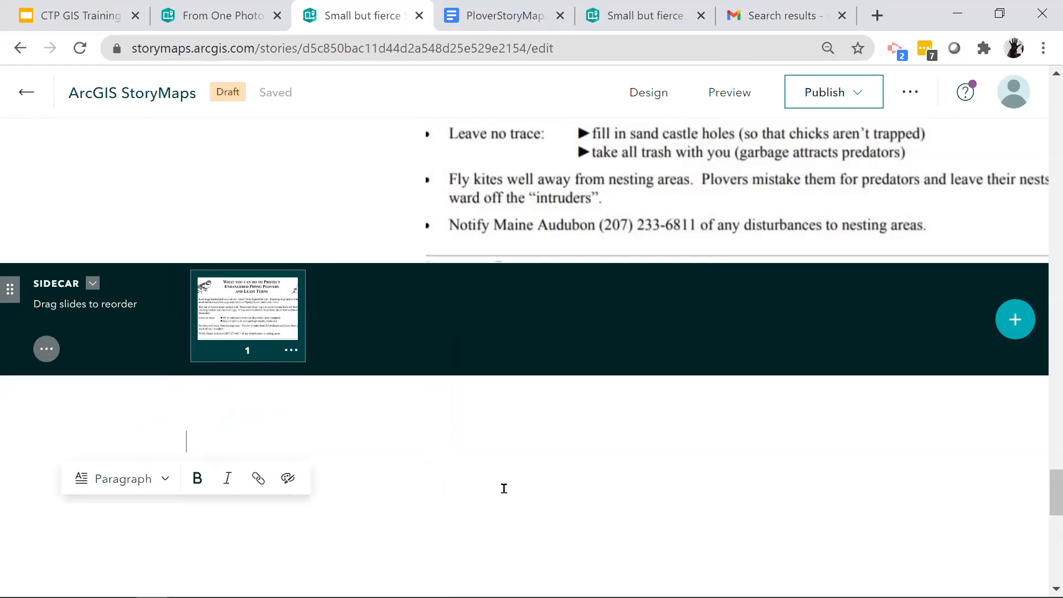
type("No matter how")
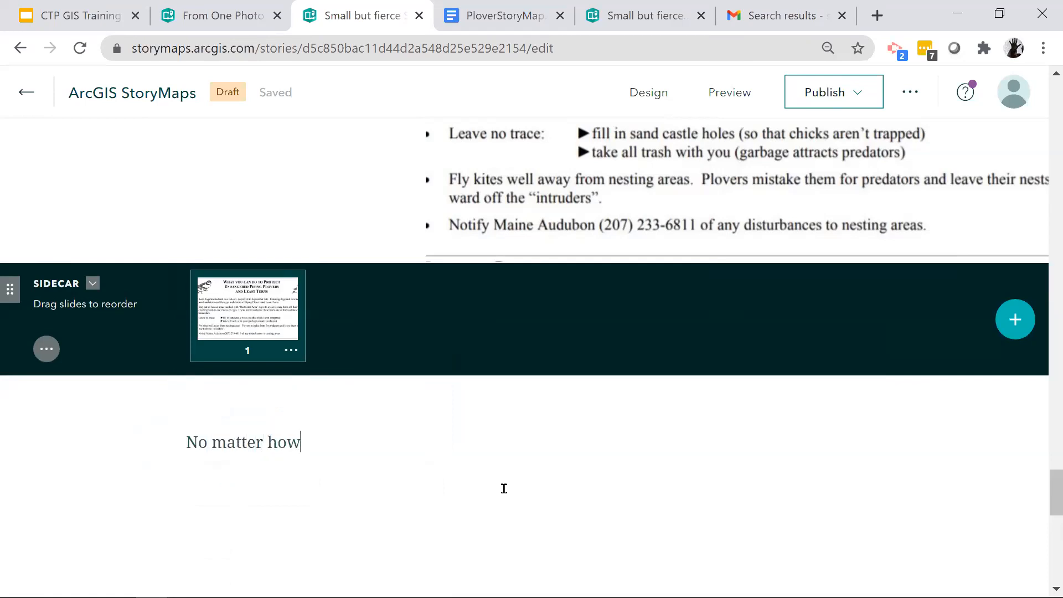
key("BackSpace")
key("BackSpace")
key("BackSpace")
key("BackSpace")
key("BackSpace")
key("BackSpace")
key("BackSpace")
key("BackSpace")
key("BackSpace")
key("BackSpace")
key("BackSpace")
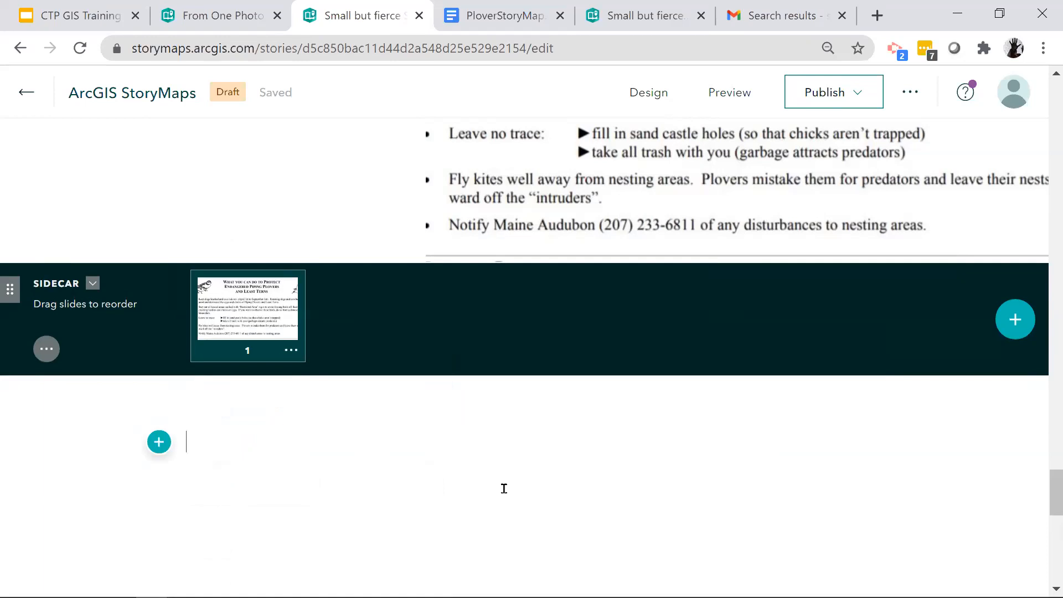
- Enter the closing sentence "With a little help both people and plovers can share the beach" in the text block
type("With a ")
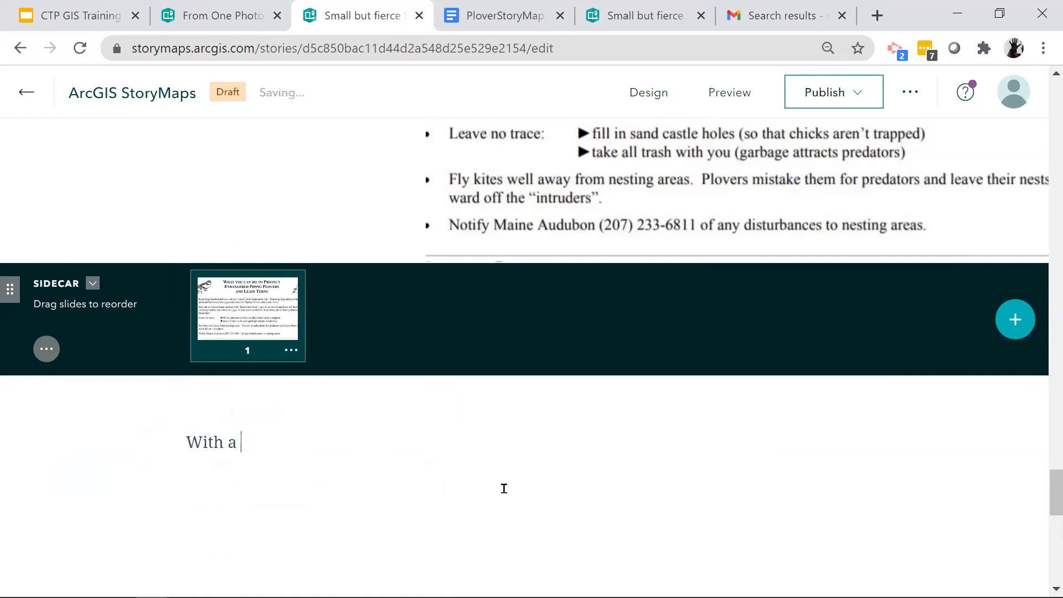
type("little help b")
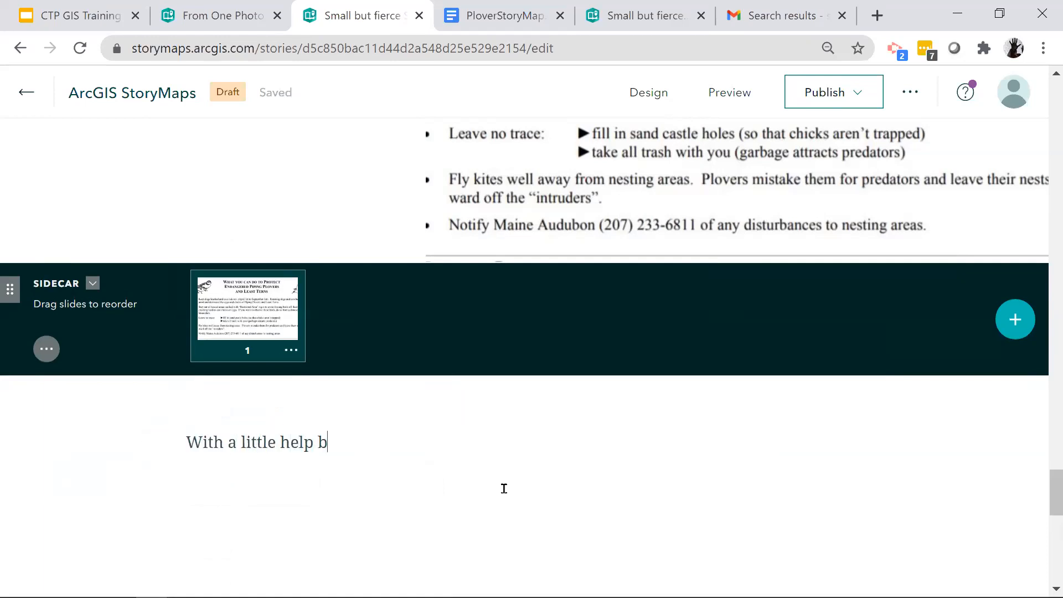
type("oth people adn p")
key("BackSpace")
key("BackSpace")
key("BackSpace")
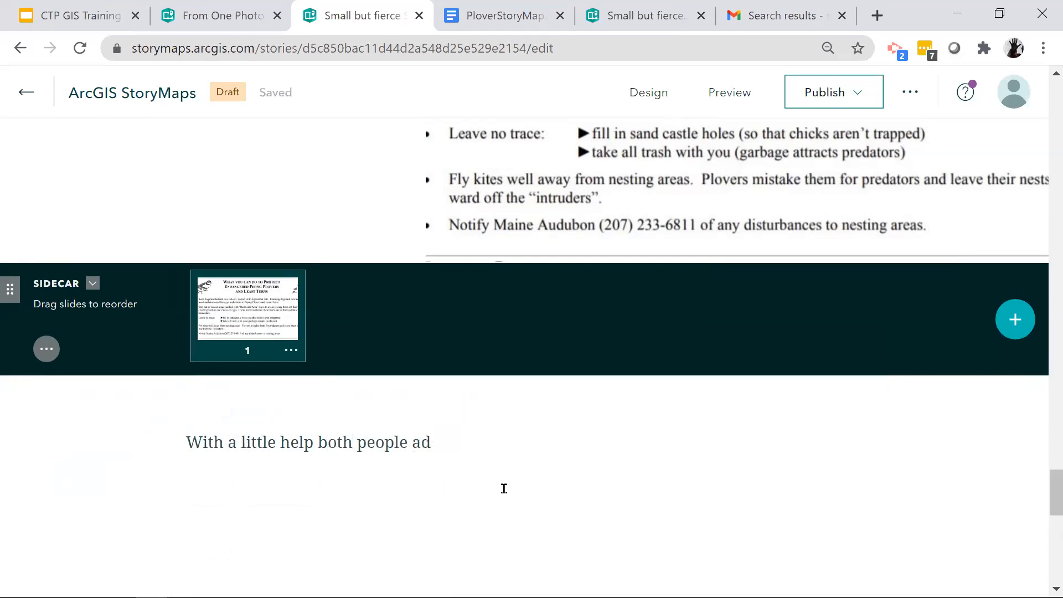
type("nd plovers can ")
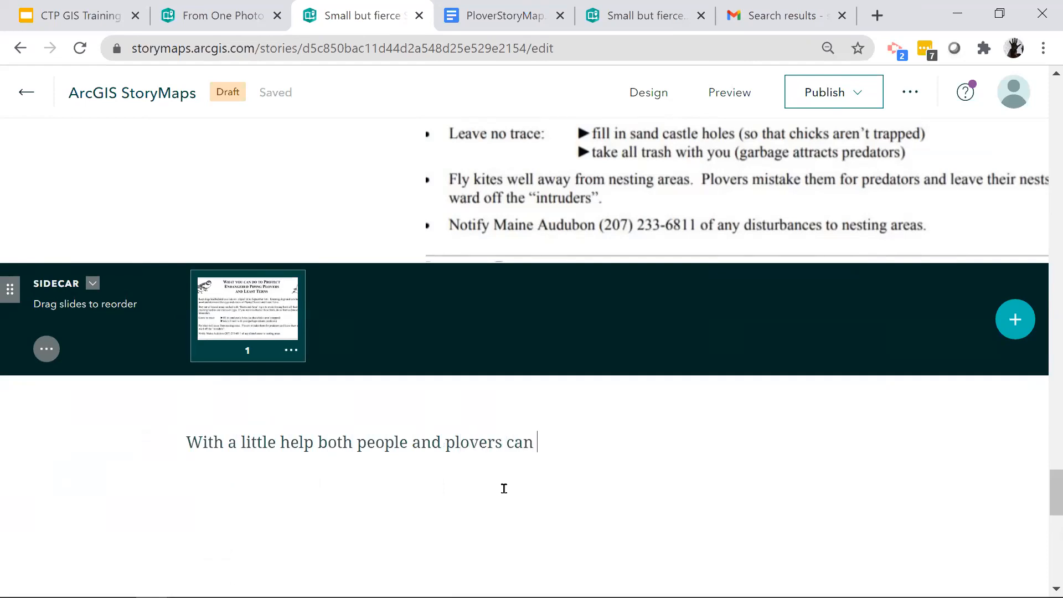
type("share the beach")
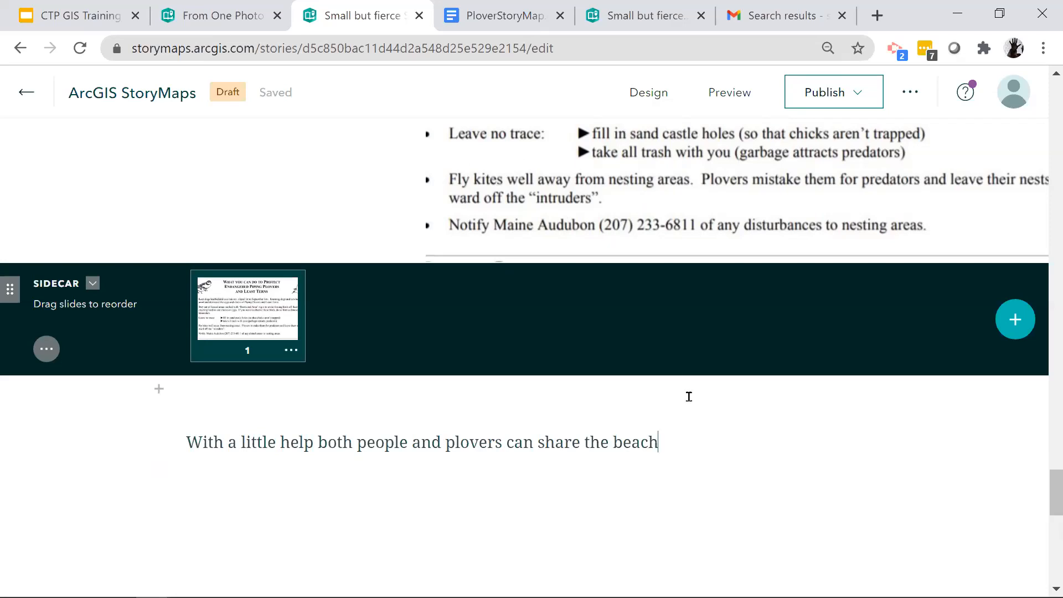
- Upload sharebeach.JPG as an image block below the closing sentence
key("Return")
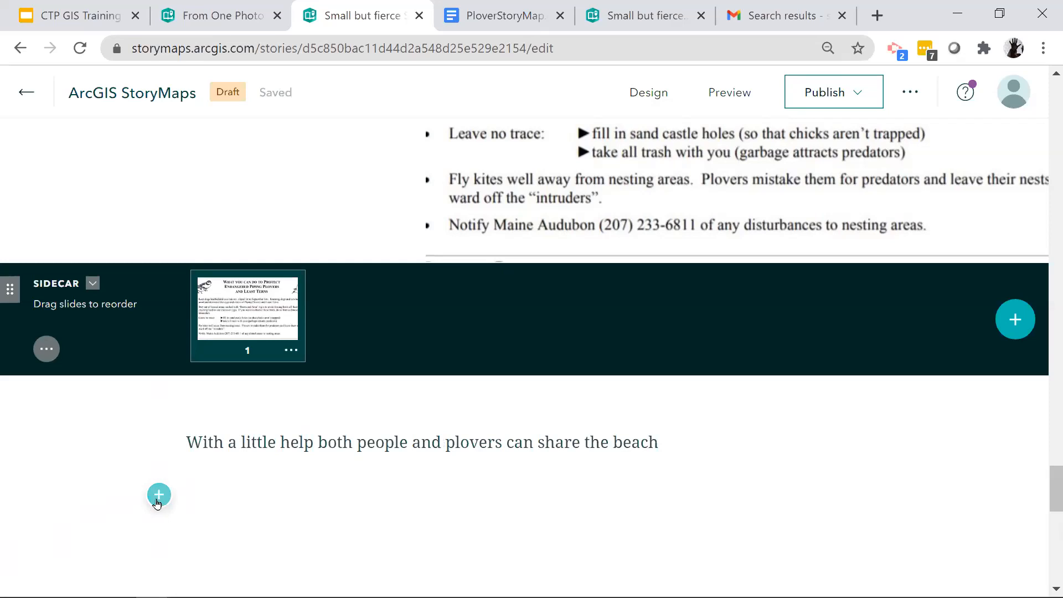
left_click(158, 501)
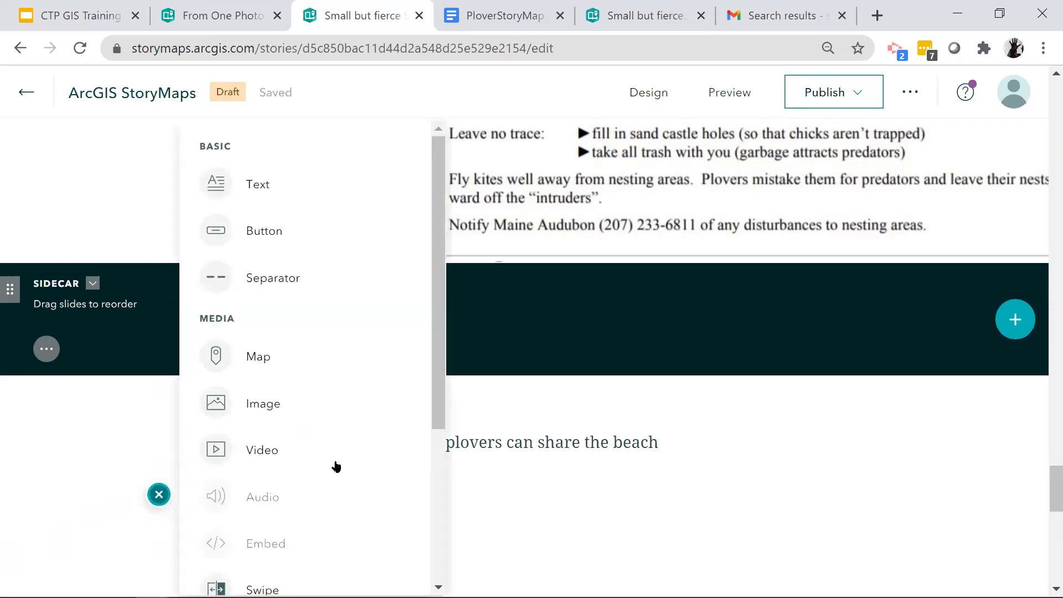
left_click(258, 413)
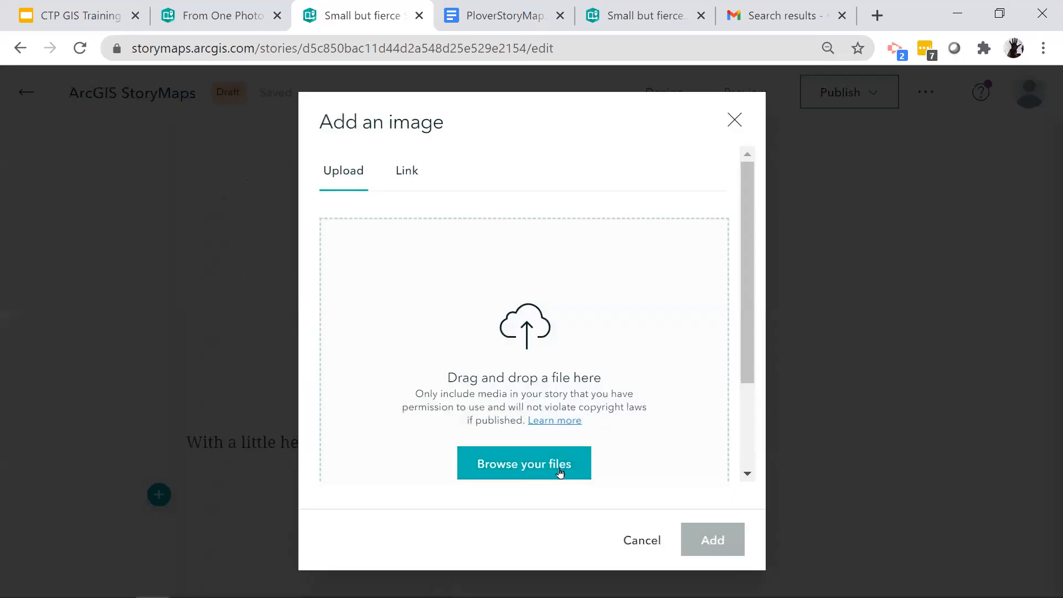
left_click(560, 470)
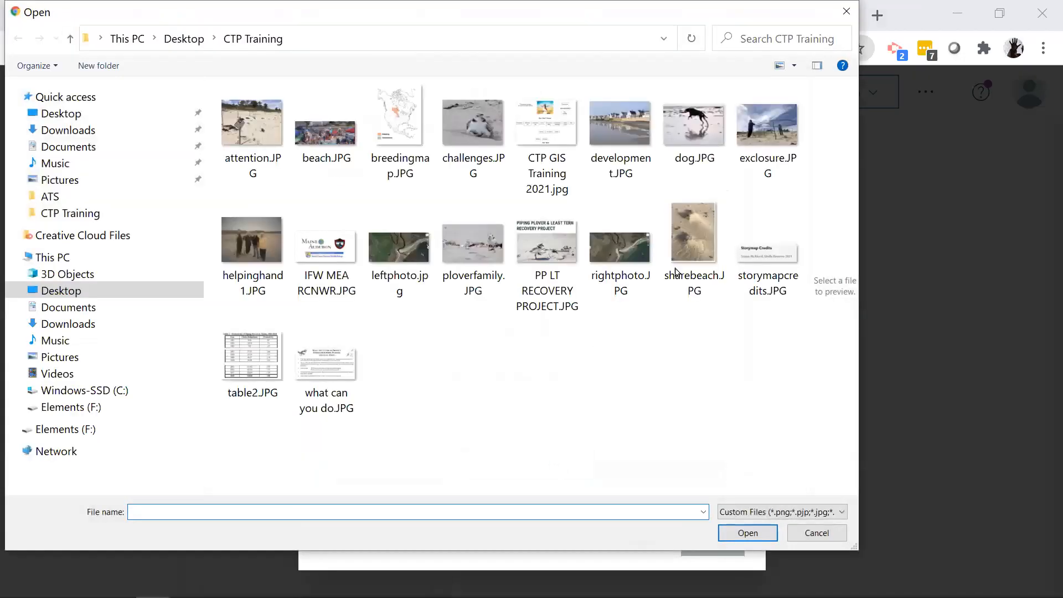
left_click(688, 270)
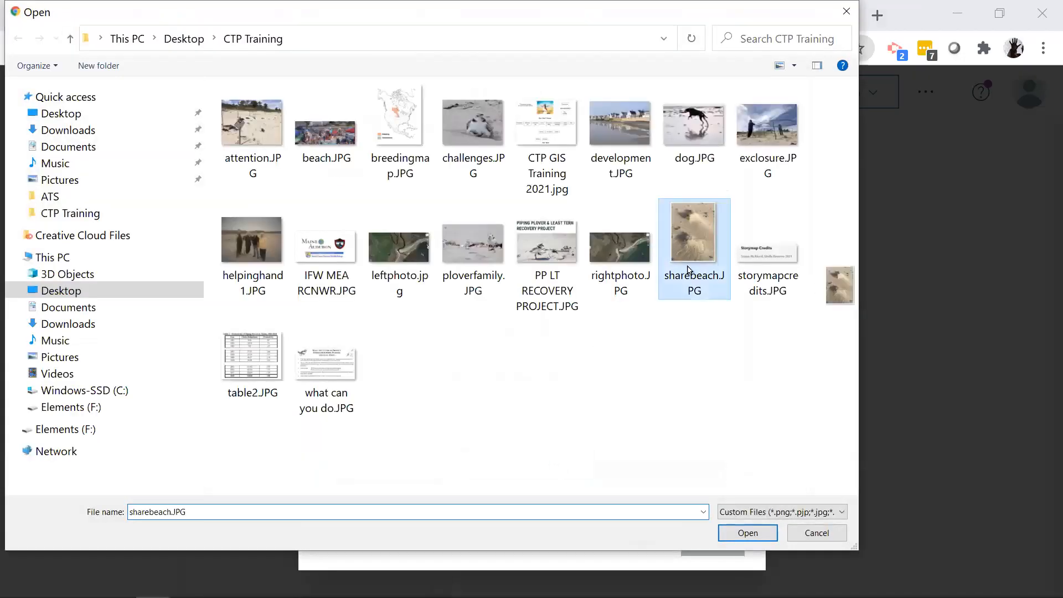
left_click(763, 536)
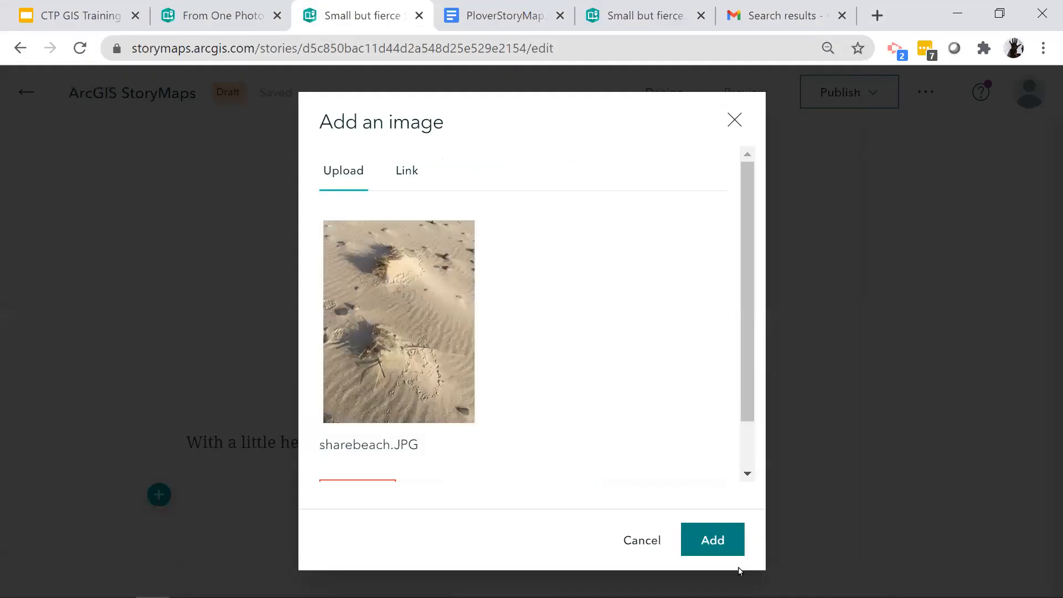
left_click(734, 552)
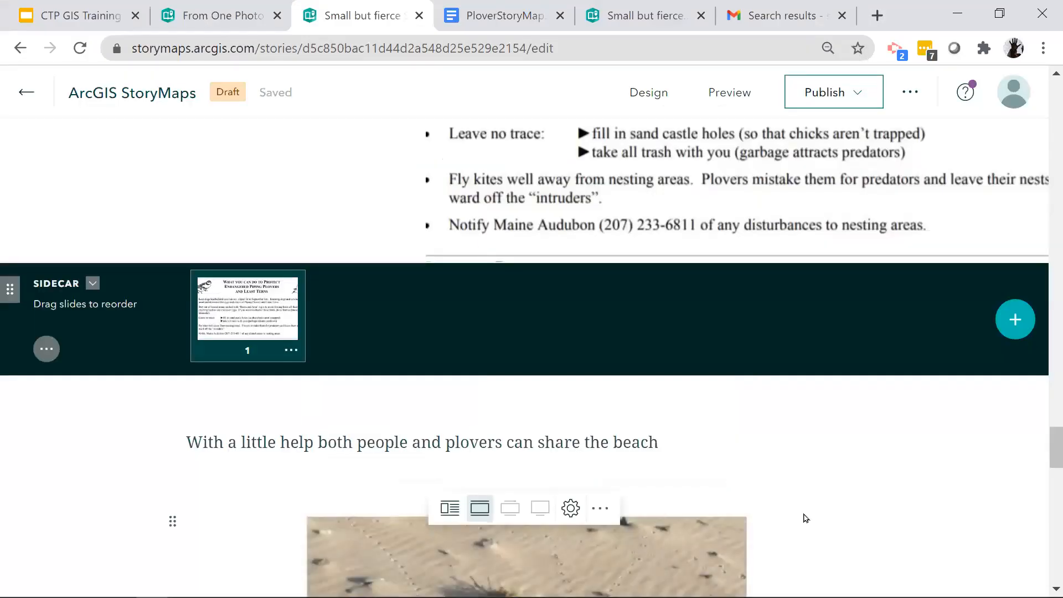
- Review the new beach image in the draft and the sidecars above it, back to the plover exclosure slide
scroll(803, 517, "down", 4)
scroll(805, 517, "down", 15)
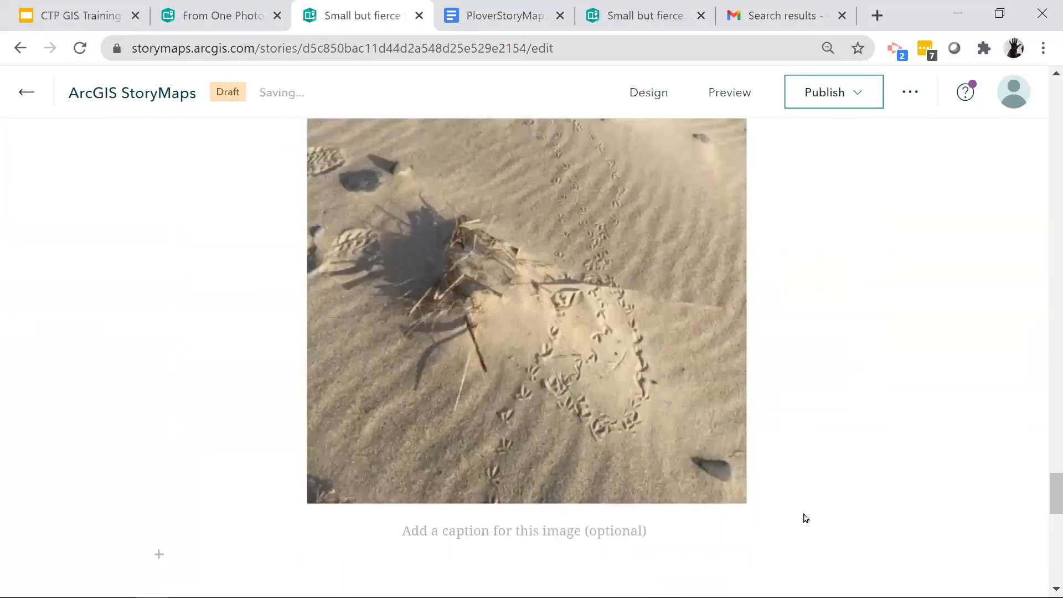
scroll(803, 512, "up", 5)
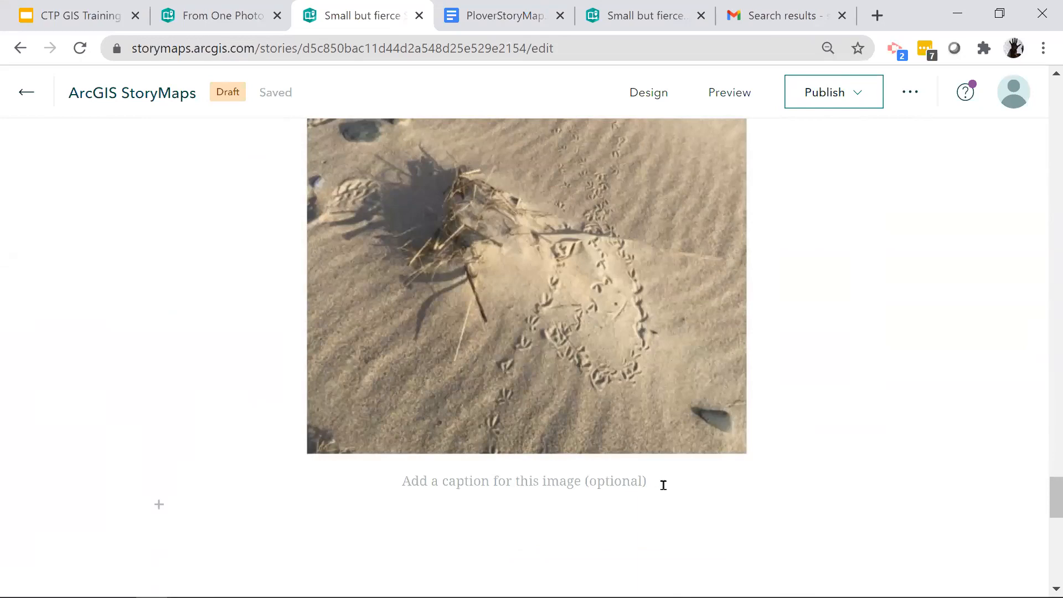
scroll(831, 500, "down", 7)
scroll(831, 500, "up", 14)
scroll(830, 501, "down", 10)
scroll(832, 502, "up", 5)
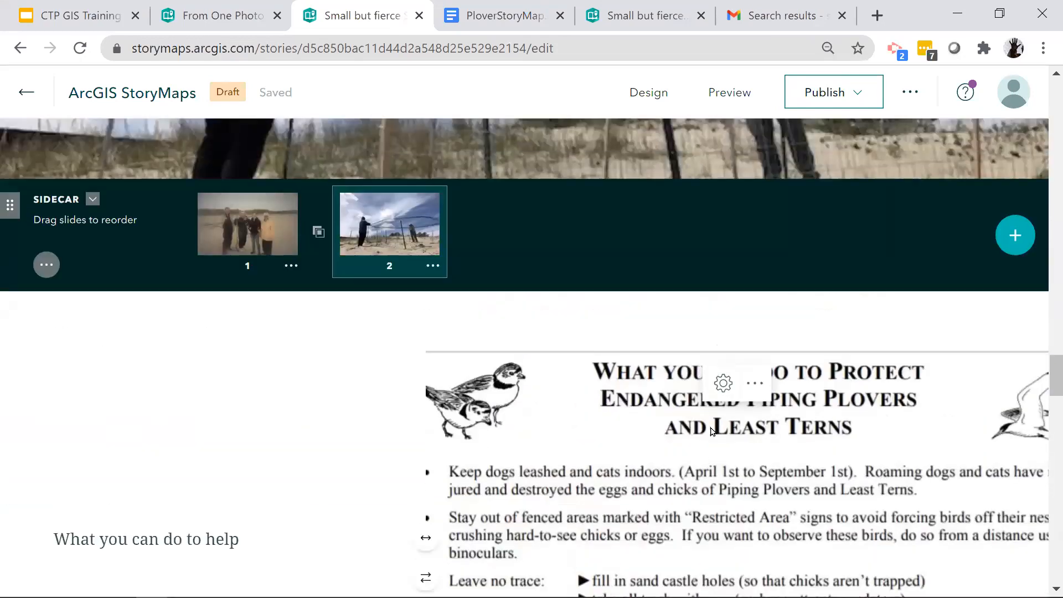
scroll(616, 233, "up", 5)
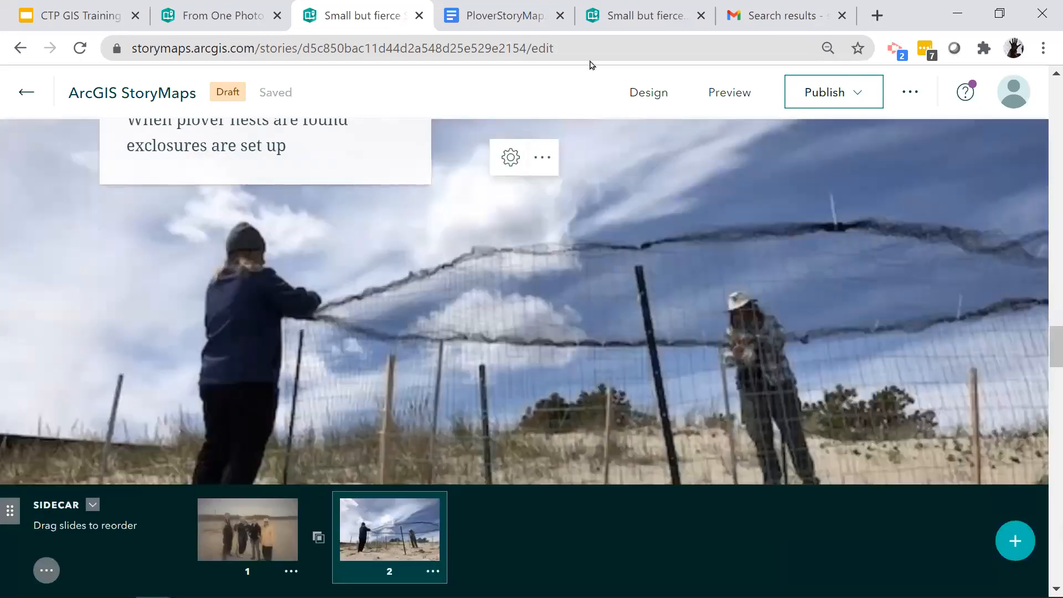
- Switch to the finished "Small but fierce" story and compare the two Laudholm Beach images by moving the swipe divider
left_click(639, 25)
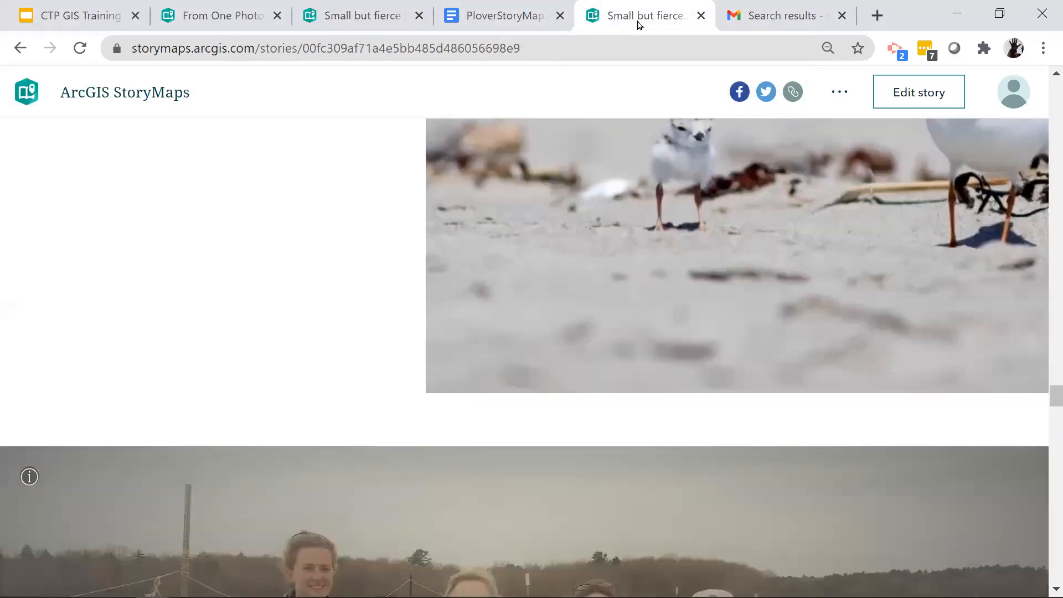
scroll(576, 515, "up", 6)
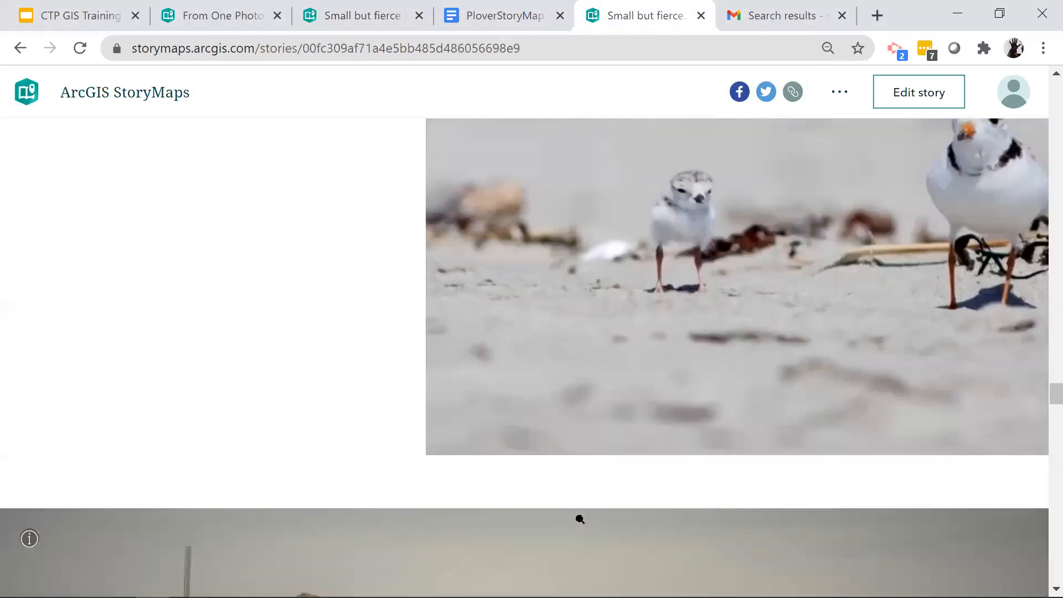
scroll(579, 518, "up", 2)
scroll(579, 517, "down", 4)
scroll(578, 521, "up", 10)
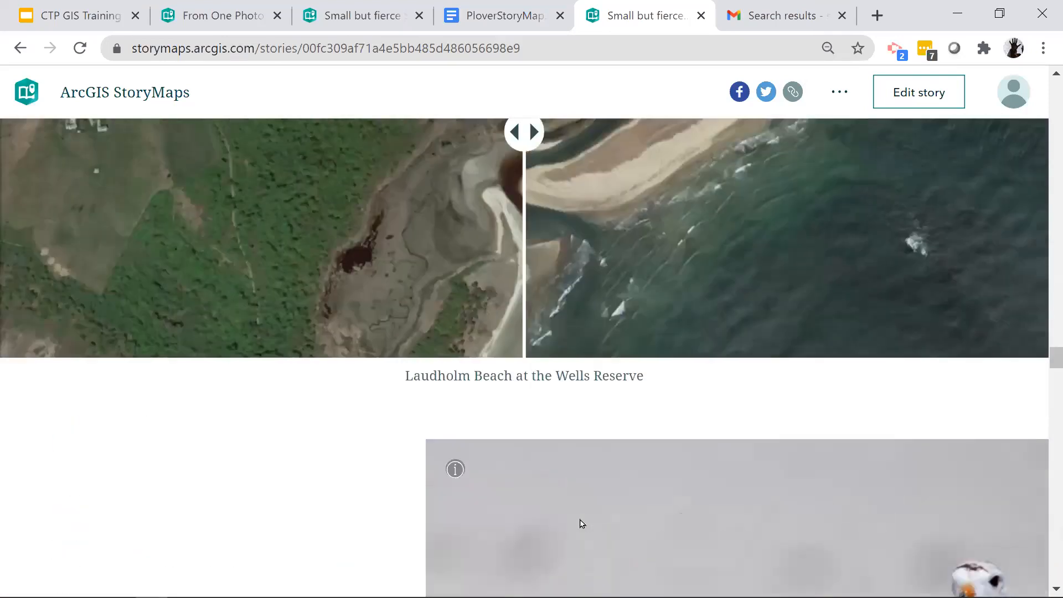
scroll(575, 530, "down", 3)
left_click_drag(523, 456, 441, 464)
scroll(440, 464, "down", 8)
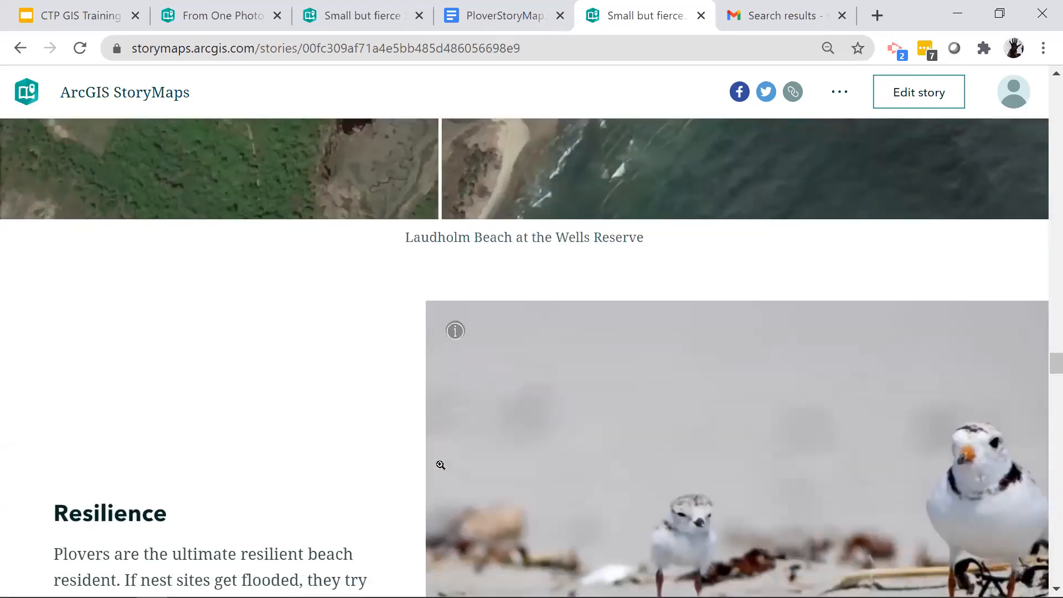
- Examine the finished story's Resilience section and the "Lending a Hand" sidecar through to its plover productivity table
scroll(570, 470, "down", 5)
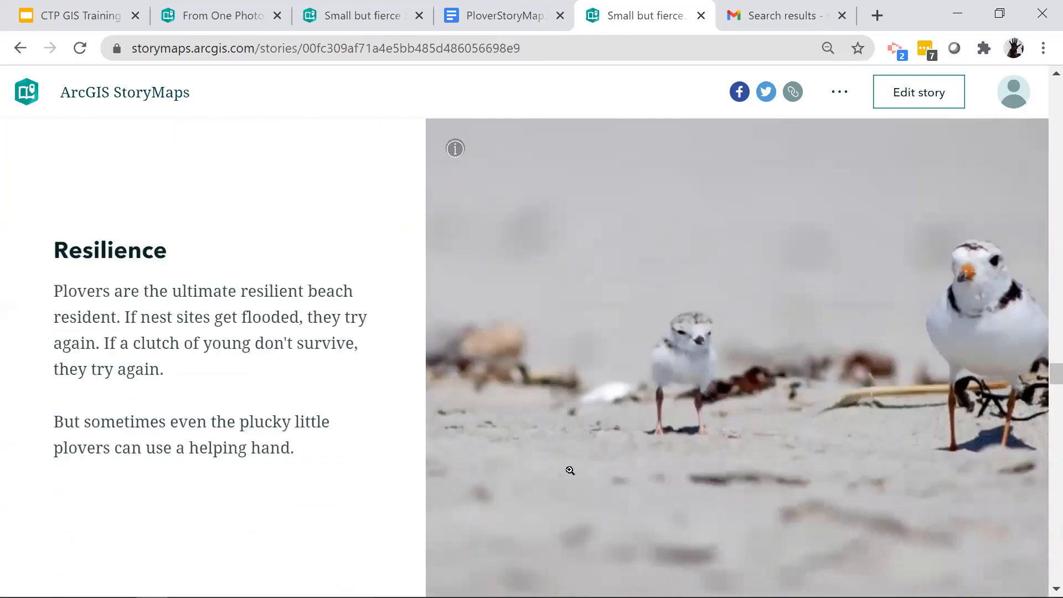
scroll(570, 470, "down", 10)
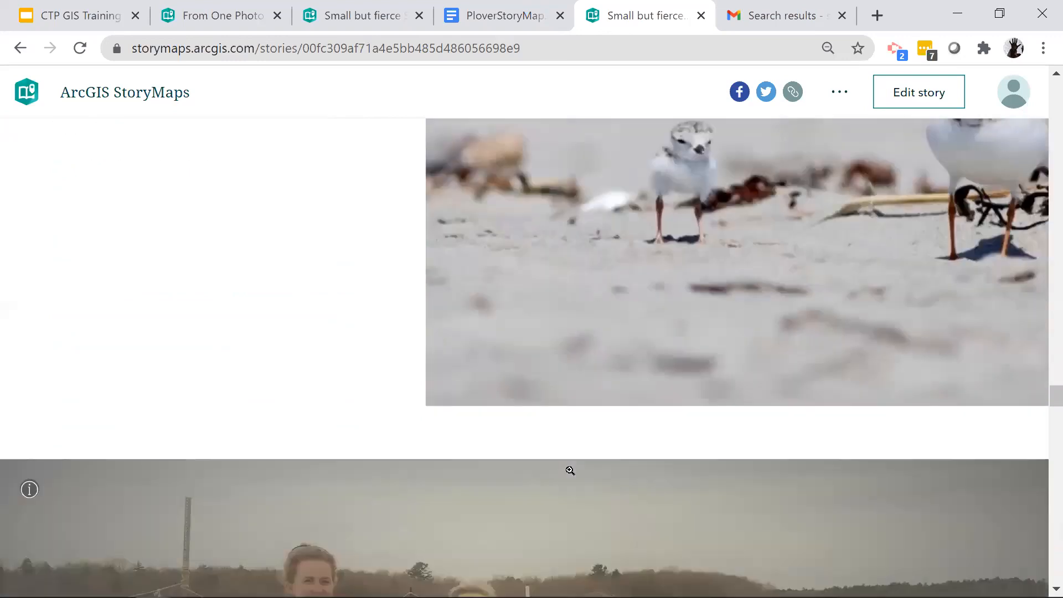
scroll(570, 470, "down", 8)
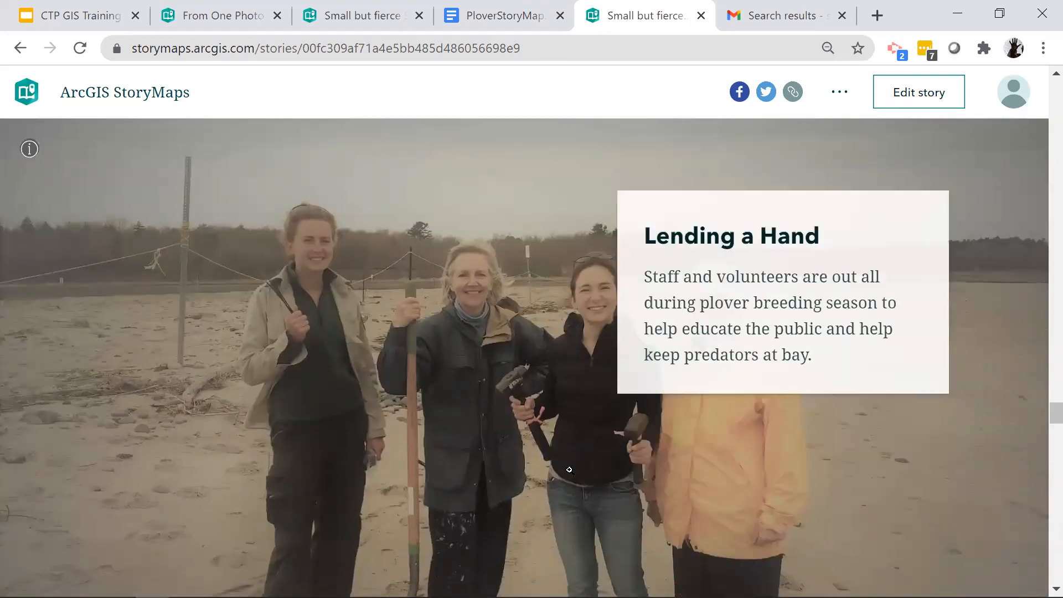
scroll(569, 470, "down", 5)
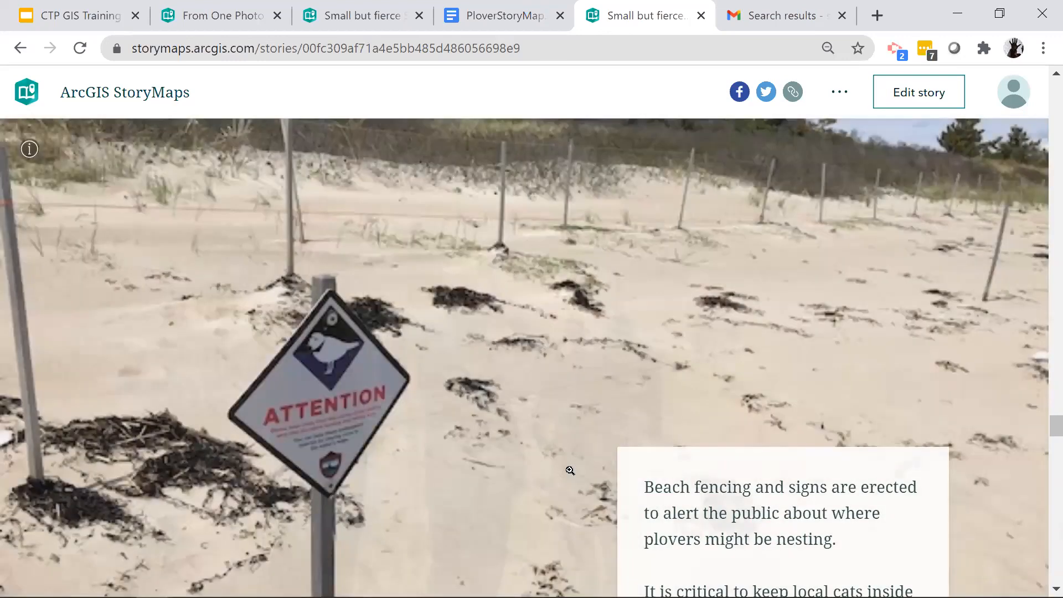
scroll(569, 469, "down", 6)
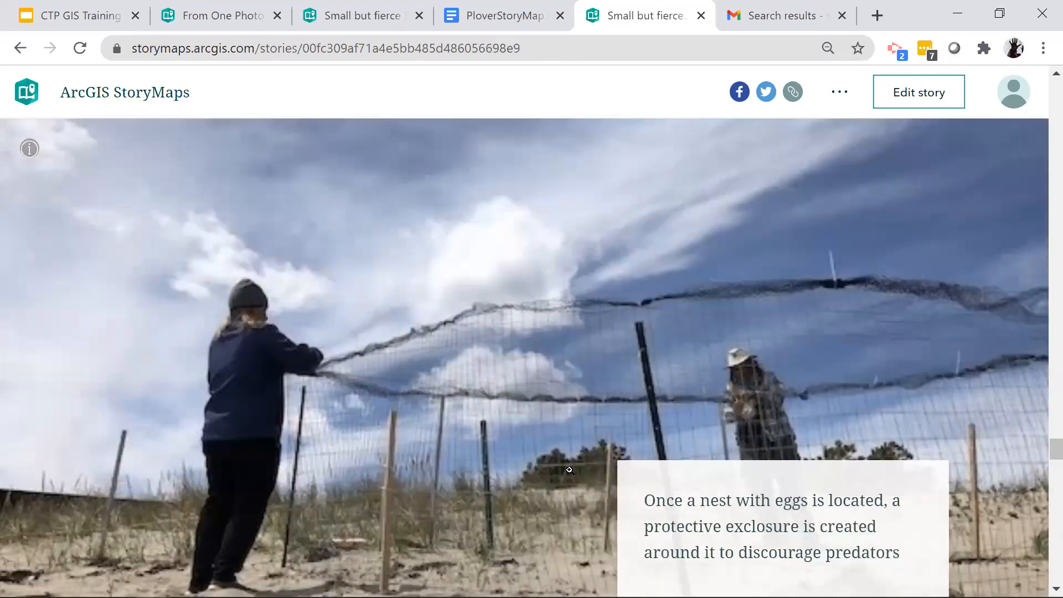
scroll(569, 470, "down", 3)
scroll(569, 470, "down", 3)
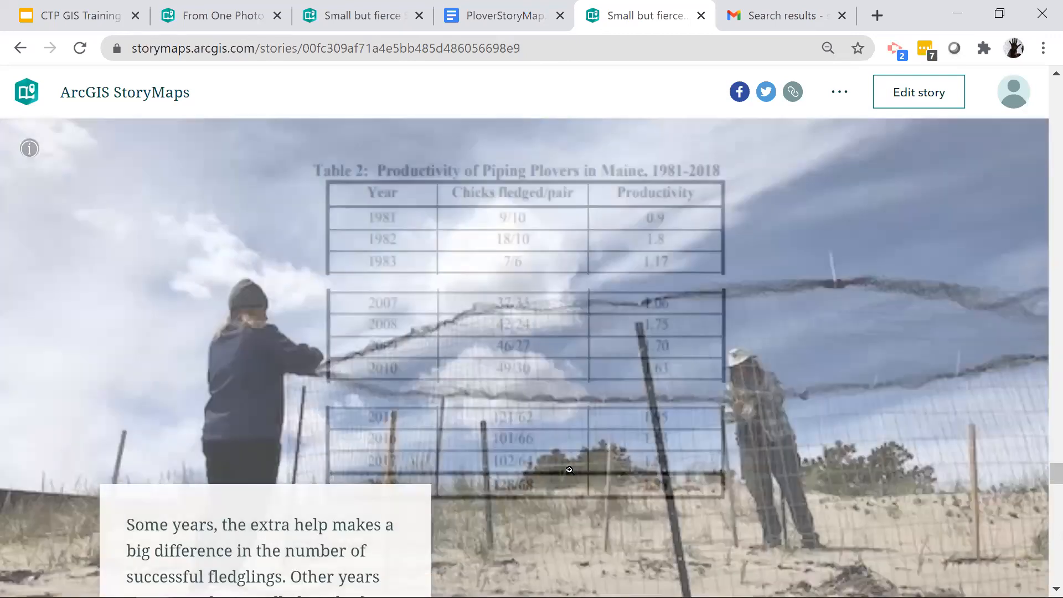
scroll(534, 462, "up", 6)
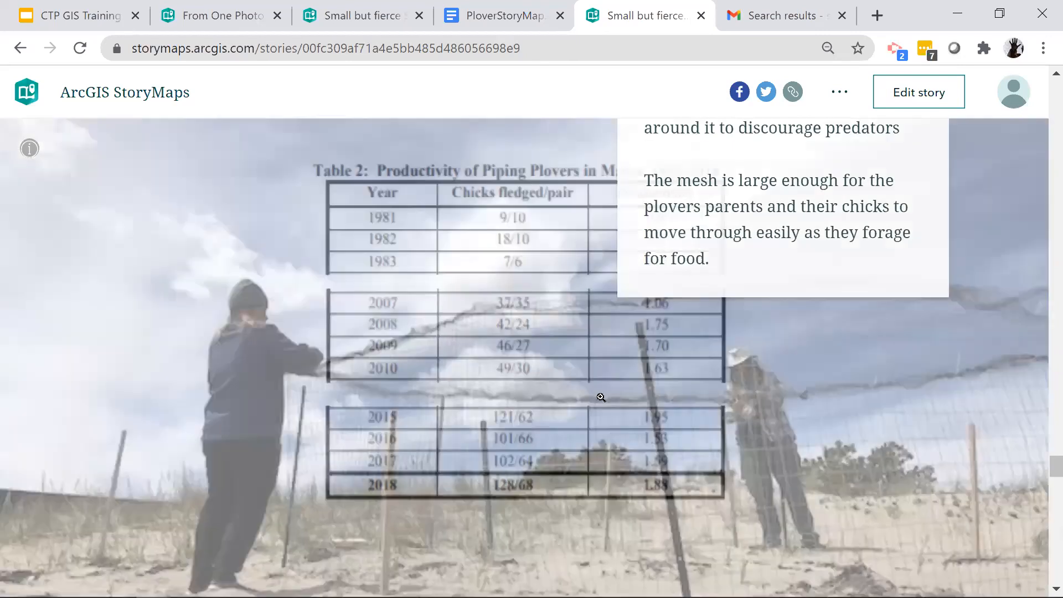
scroll(532, 271, "down", 3)
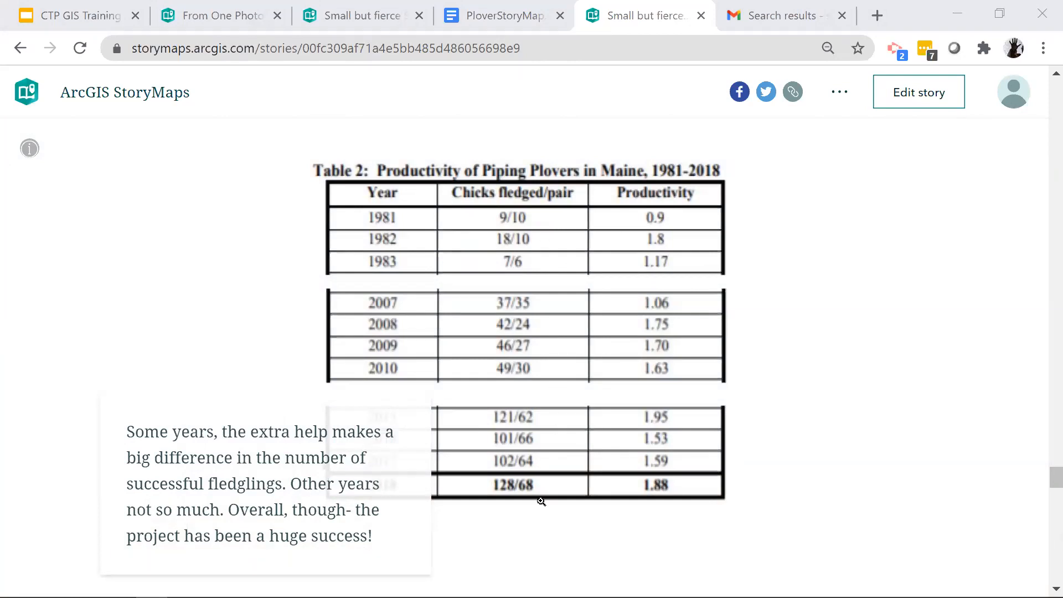
- Examine the rest of the finished story, from the plover productivity table through the "What YOU can do!" sidecar to the Storymap Credits
scroll(555, 480, "down", 3)
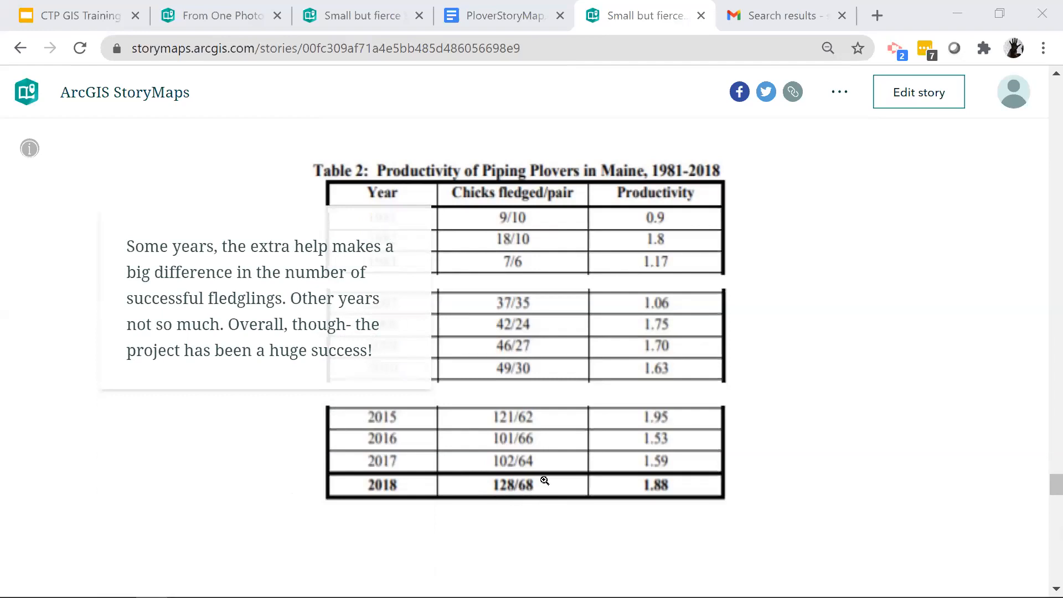
scroll(545, 481, "down", 5)
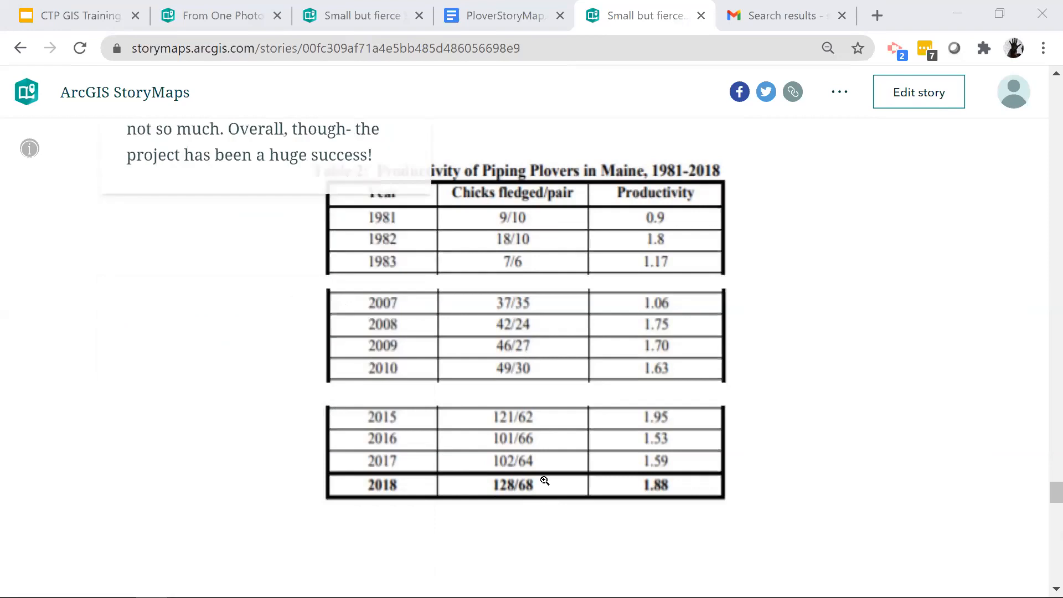
scroll(544, 480, "down", 3)
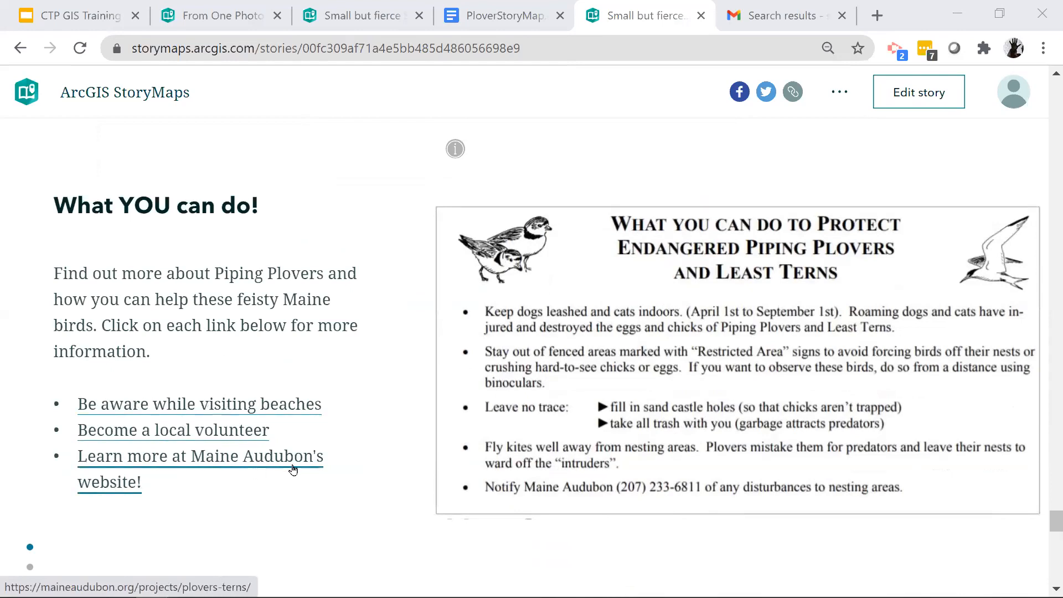
scroll(296, 470, "down", 5)
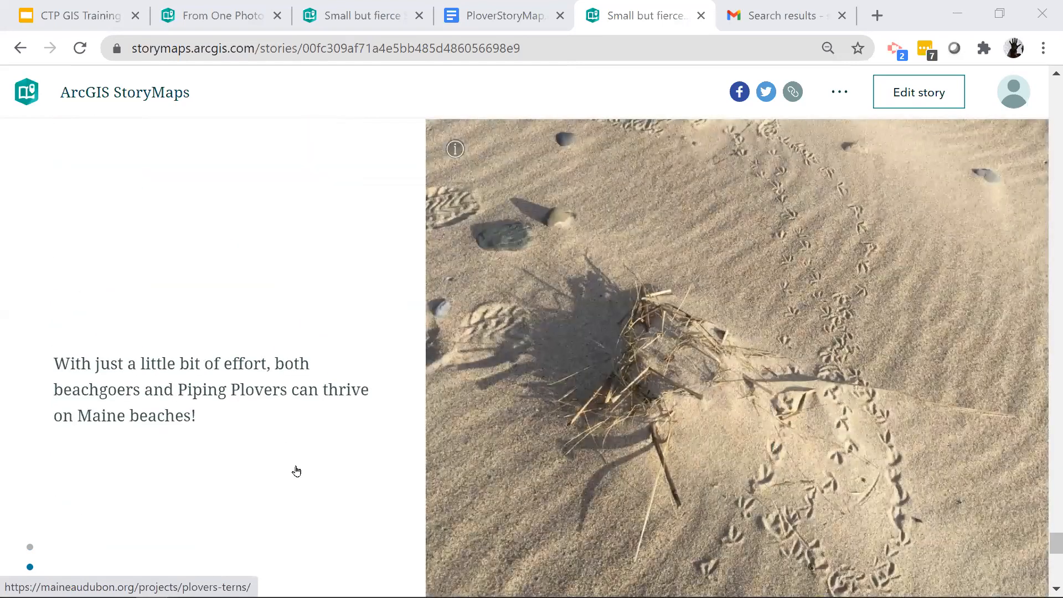
scroll(296, 470, "down", 5)
scroll(296, 470, "down", 6)
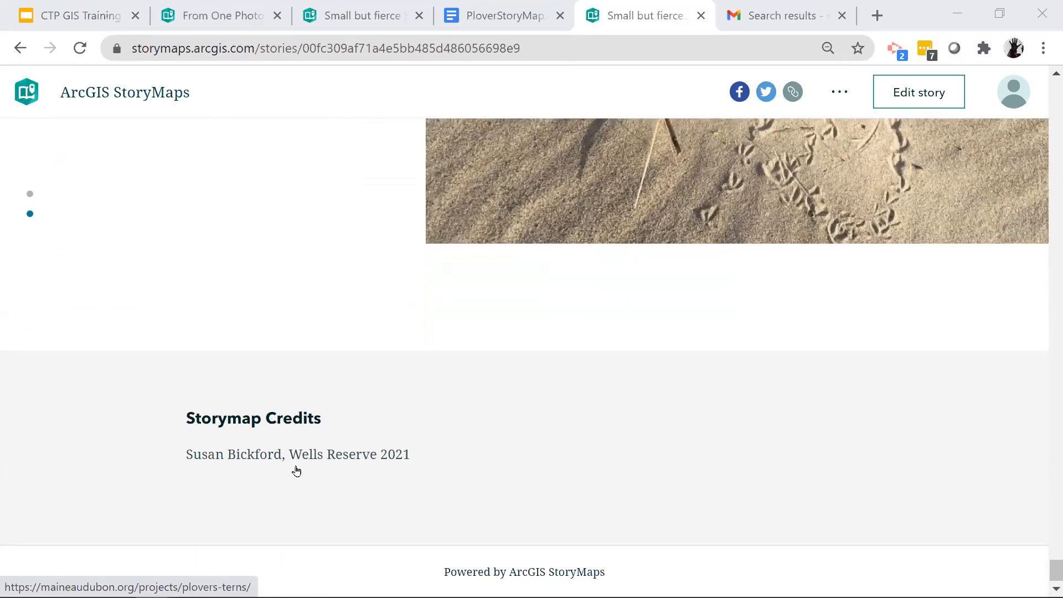
- Look back through the finished story from the credits up to the "Coastal Changes" section
scroll(296, 470, "up", 5)
scroll(297, 471, "up", 8)
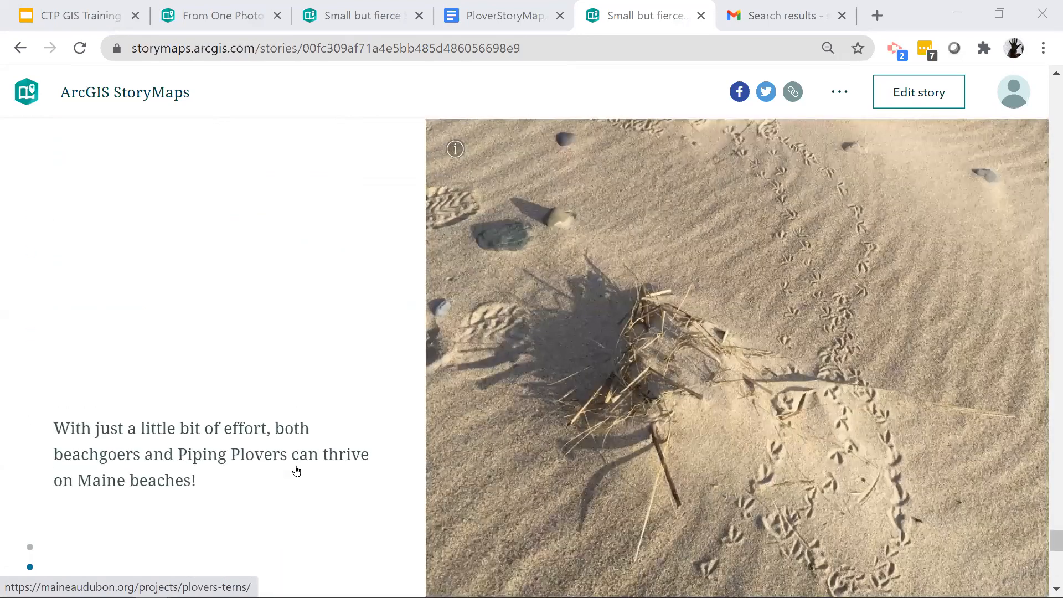
scroll(297, 470, "up", 10)
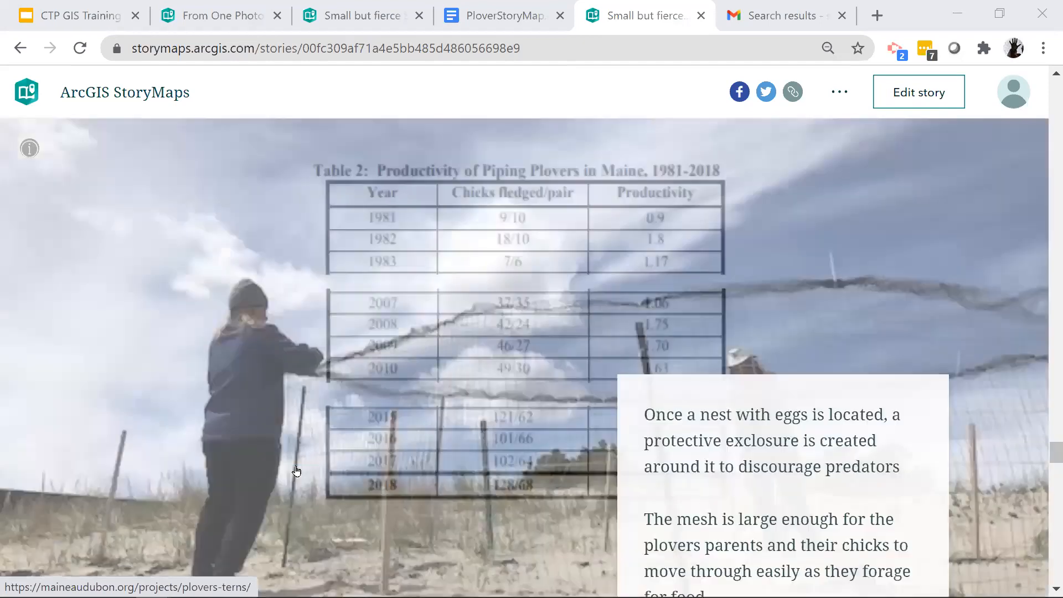
scroll(296, 470, "up", 10)
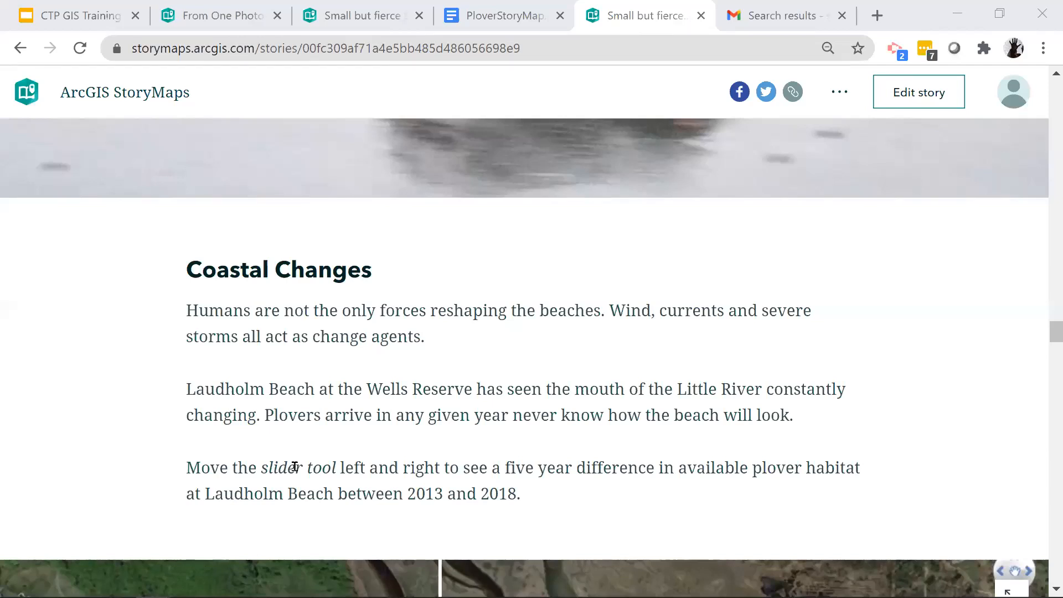
- Switch to the CTP GIS Training presentation in Google Slides and show the "Additional Resources" slide
left_click(70, 22)
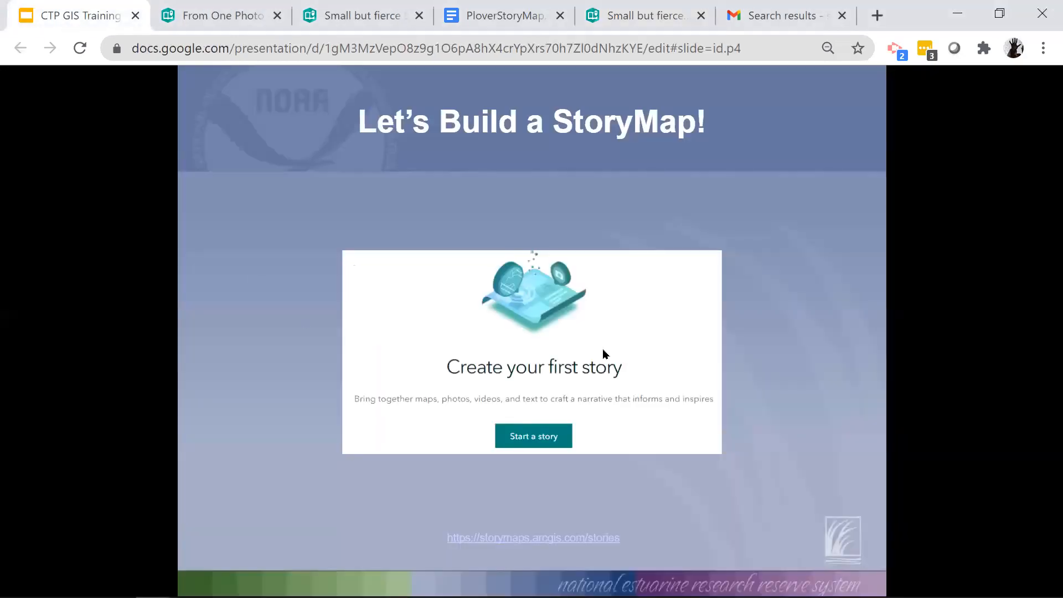
key("Right")
key("Right")
key("Left")
key("Left")
key("Right")
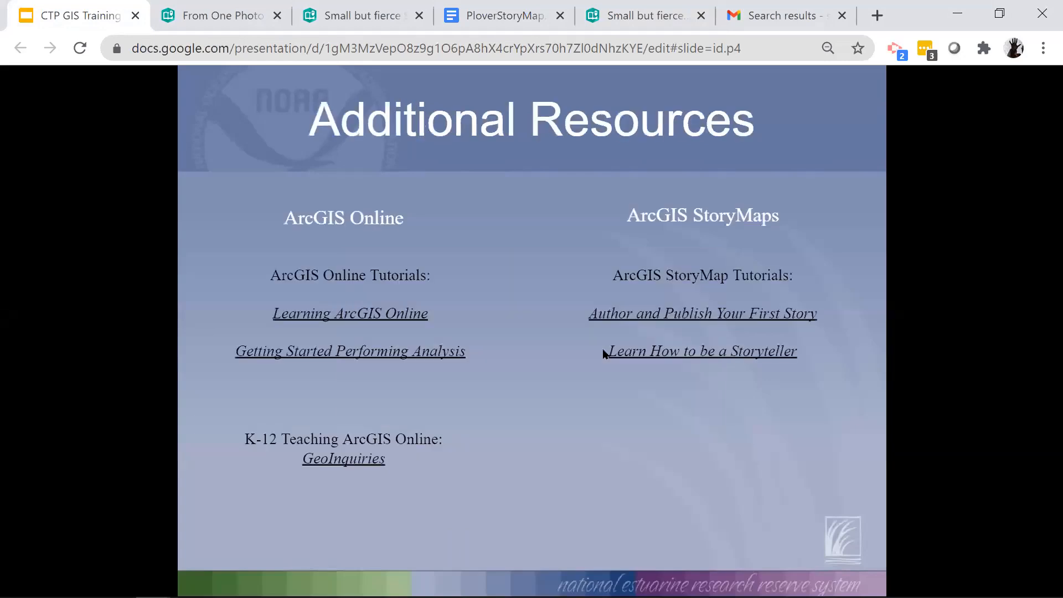